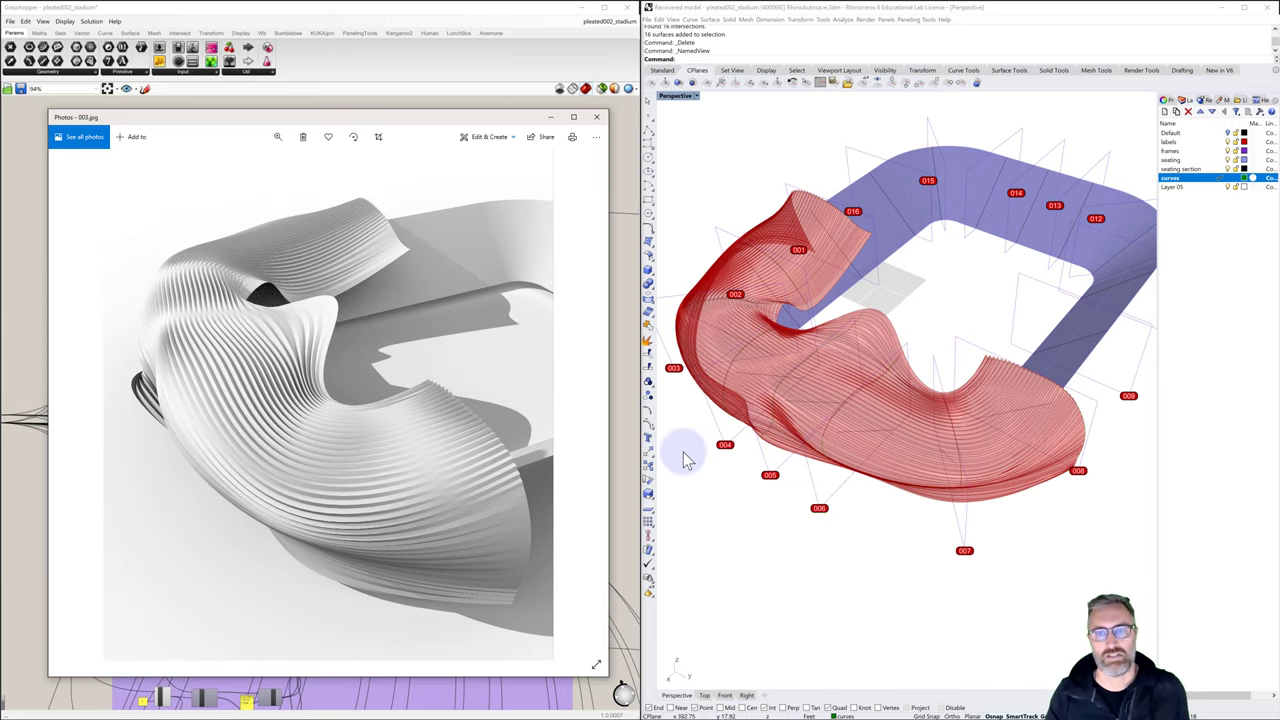
# Minimize the pleated-roof reference rendering, then orbit and zoom out on the stadium model
pyautogui.click(549, 117)
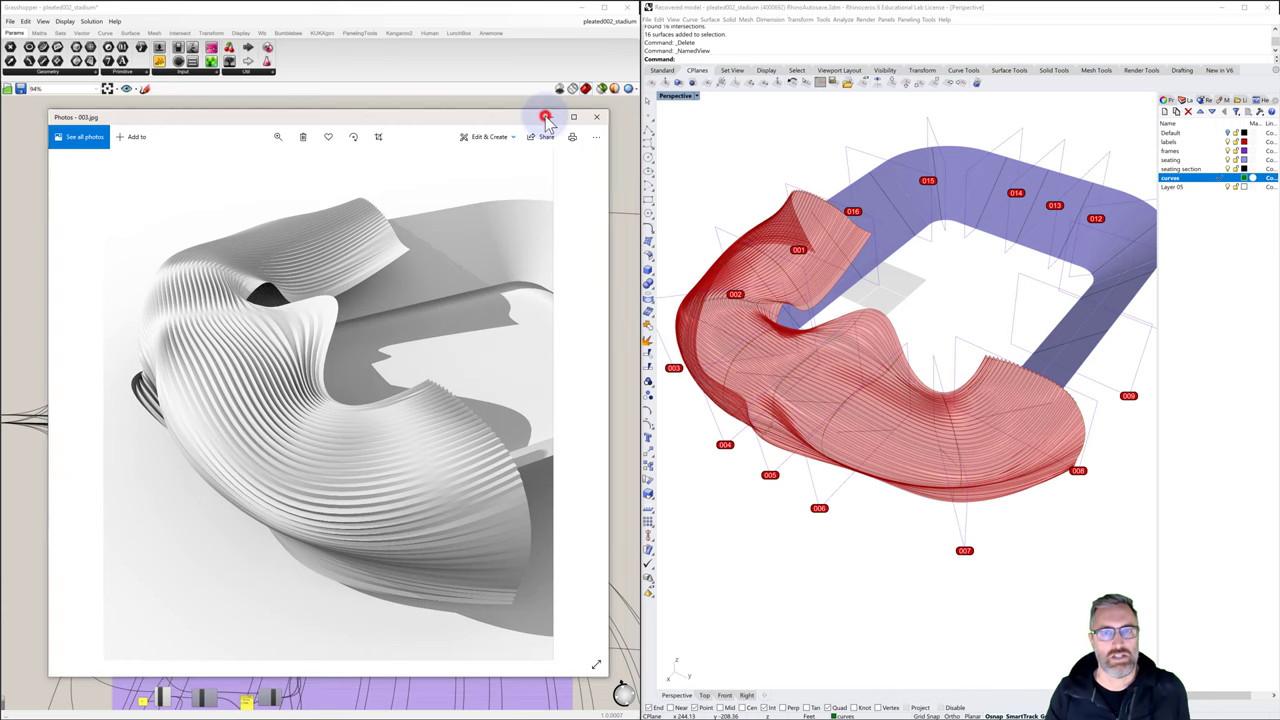
pyautogui.moveTo(837, 332); pyautogui.dragTo(922, 386, button='right')
pyautogui.scroll(-3, 870, 371)
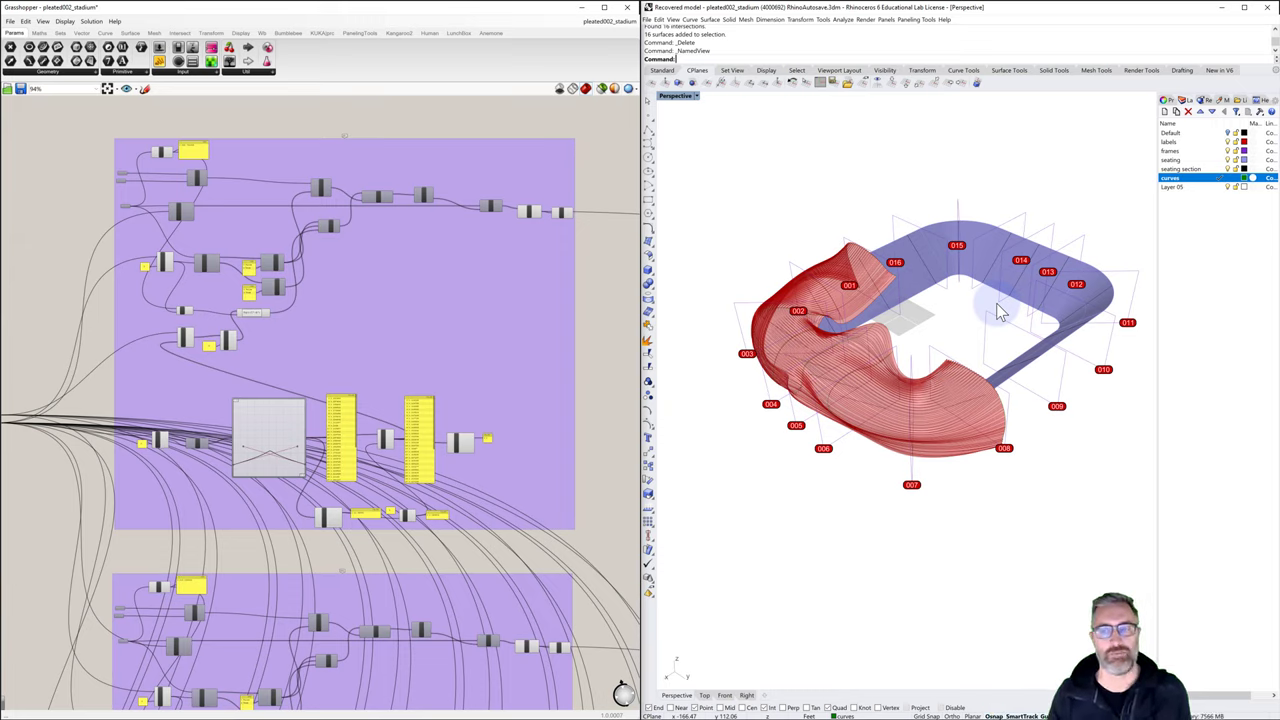
# Bring the orange and purple groups into view and select the final Loft component
pyautogui.moveTo(840, 350)
pyautogui.mouseDown(button='right')
pyautogui.moveTo(1001, 349)
pyautogui.moveTo(980, 371)
pyautogui.moveTo(1085, 285)
pyautogui.mouseUp(button='right')
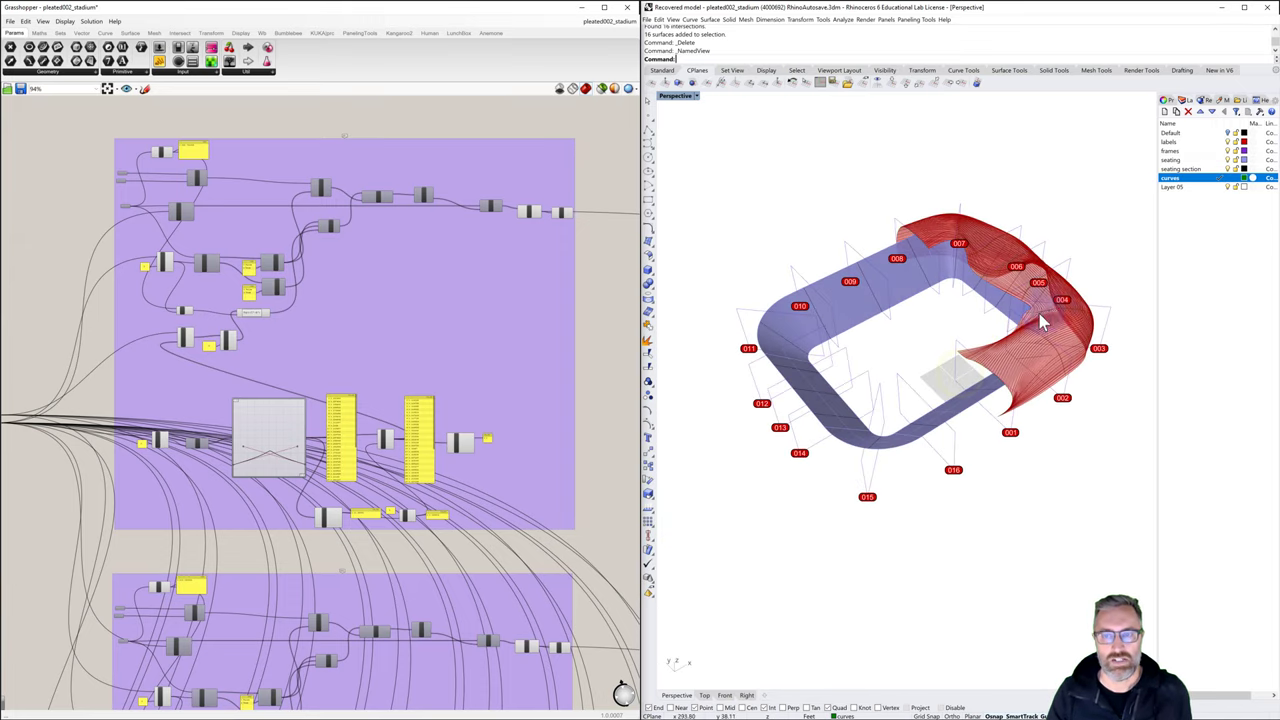
pyautogui.moveTo(1040, 322); pyautogui.dragTo(1014, 314, button='right')
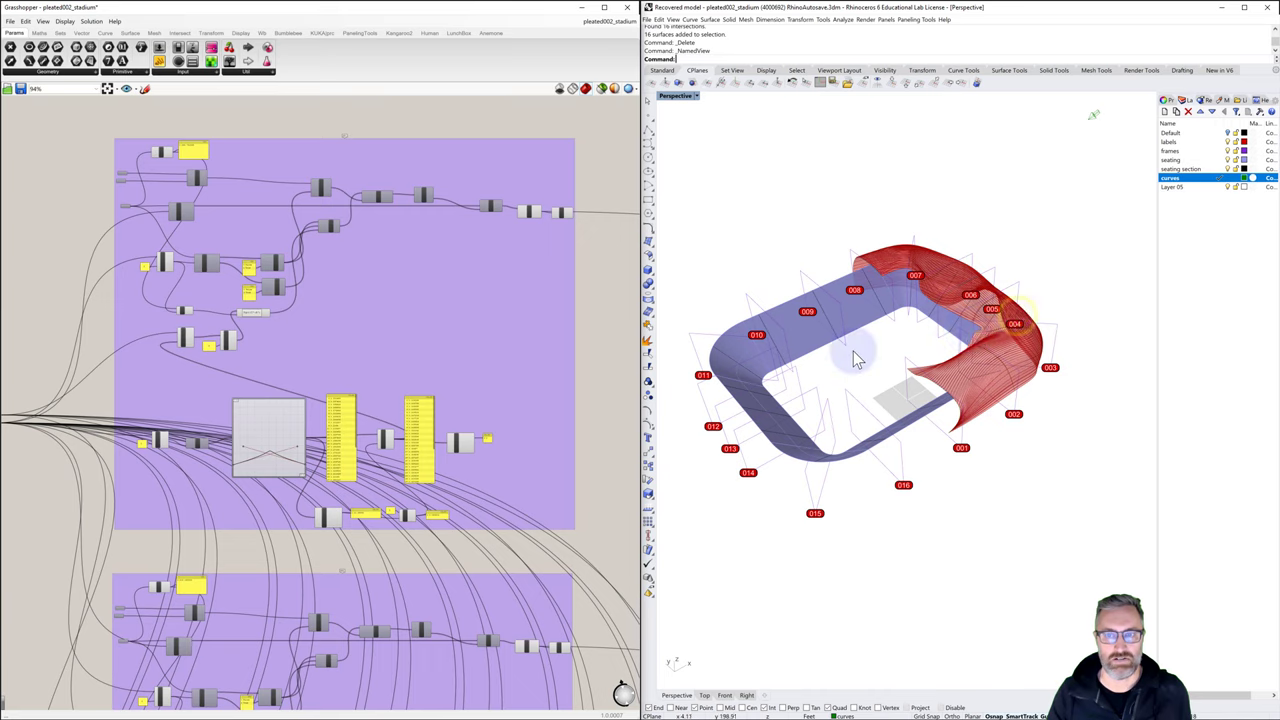
pyautogui.scroll(2, 855, 360)
pyautogui.scroll(1, 855, 362)
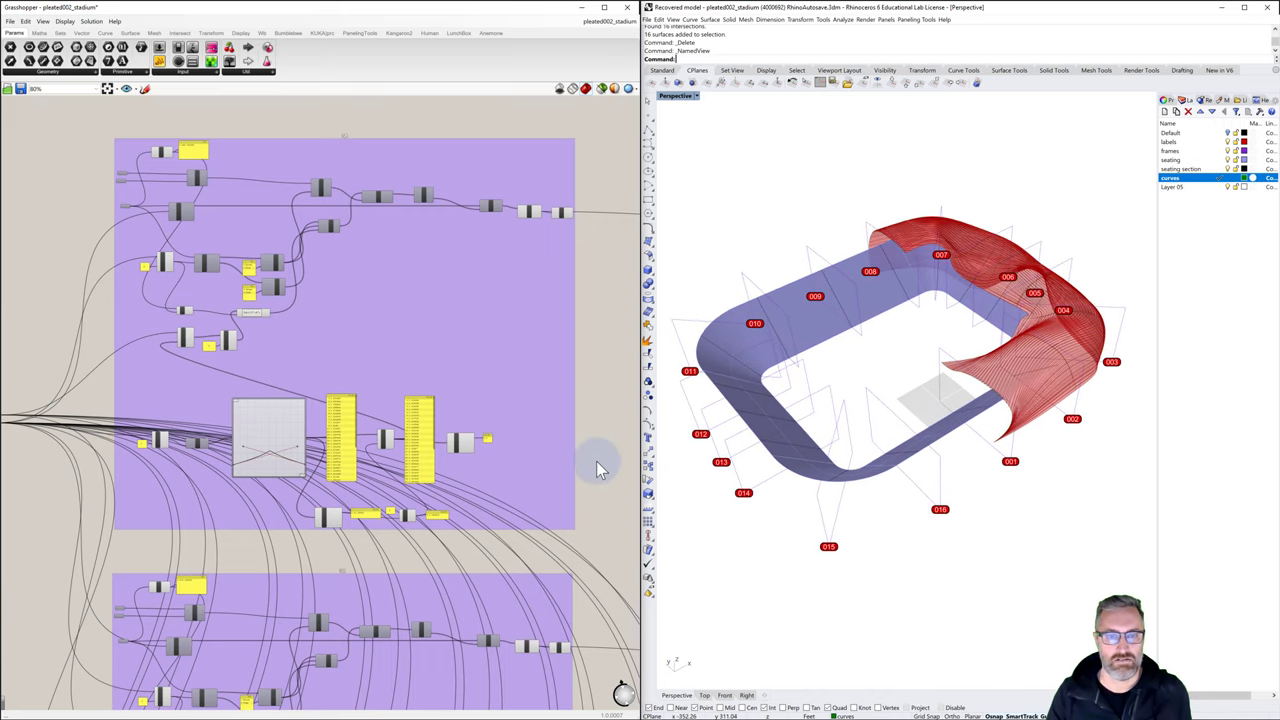
pyautogui.scroll(-3, 596, 461)
pyautogui.moveTo(408, 443); pyautogui.dragTo(234, 371, button='right')
pyautogui.scroll(-2, 326, 434)
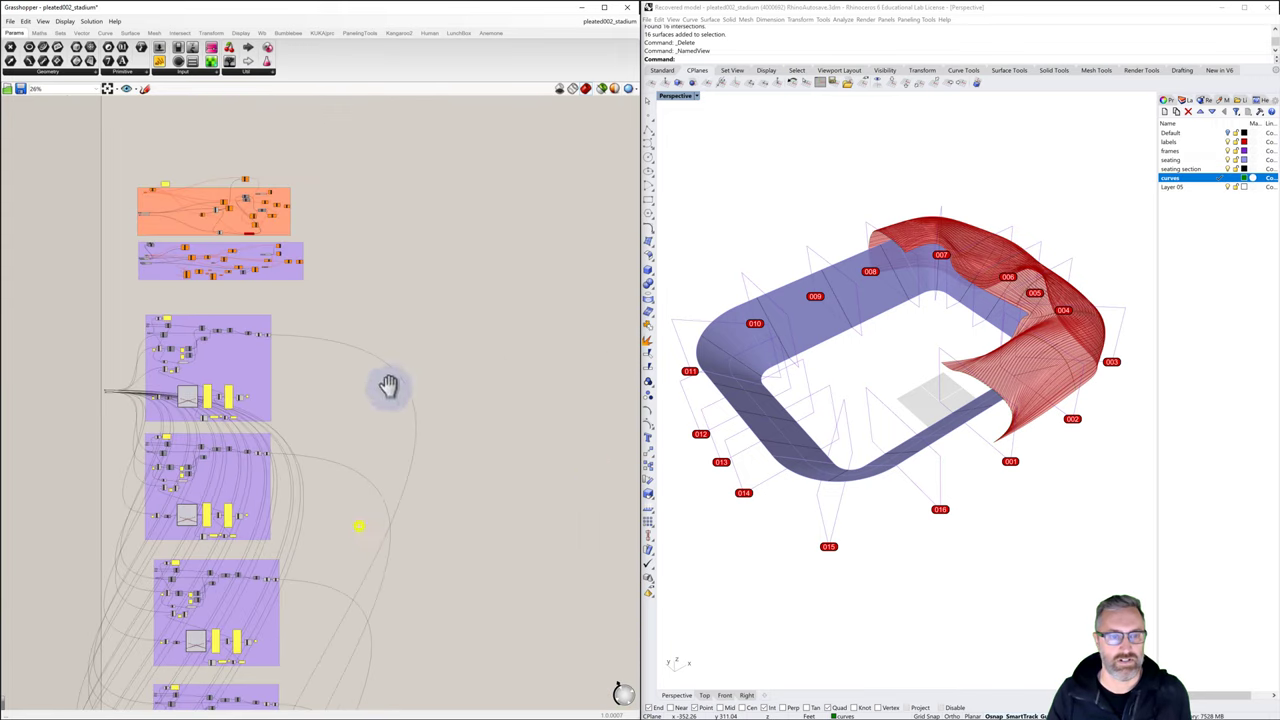
pyautogui.moveTo(388, 386)
pyautogui.mouseDown(button='right')
pyautogui.moveTo(363, 537)
pyautogui.moveTo(391, 411)
pyautogui.mouseUp(button='right')
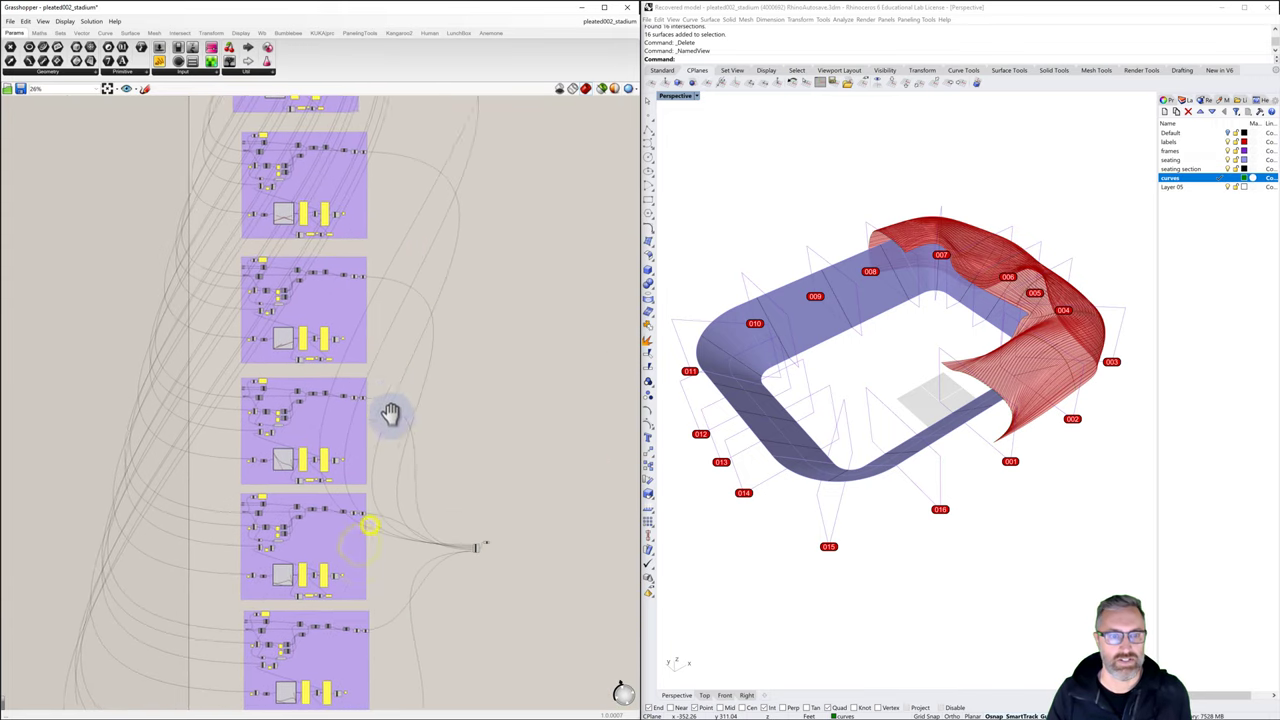
pyautogui.scroll(6, 485, 530)
pyautogui.click(455, 521)
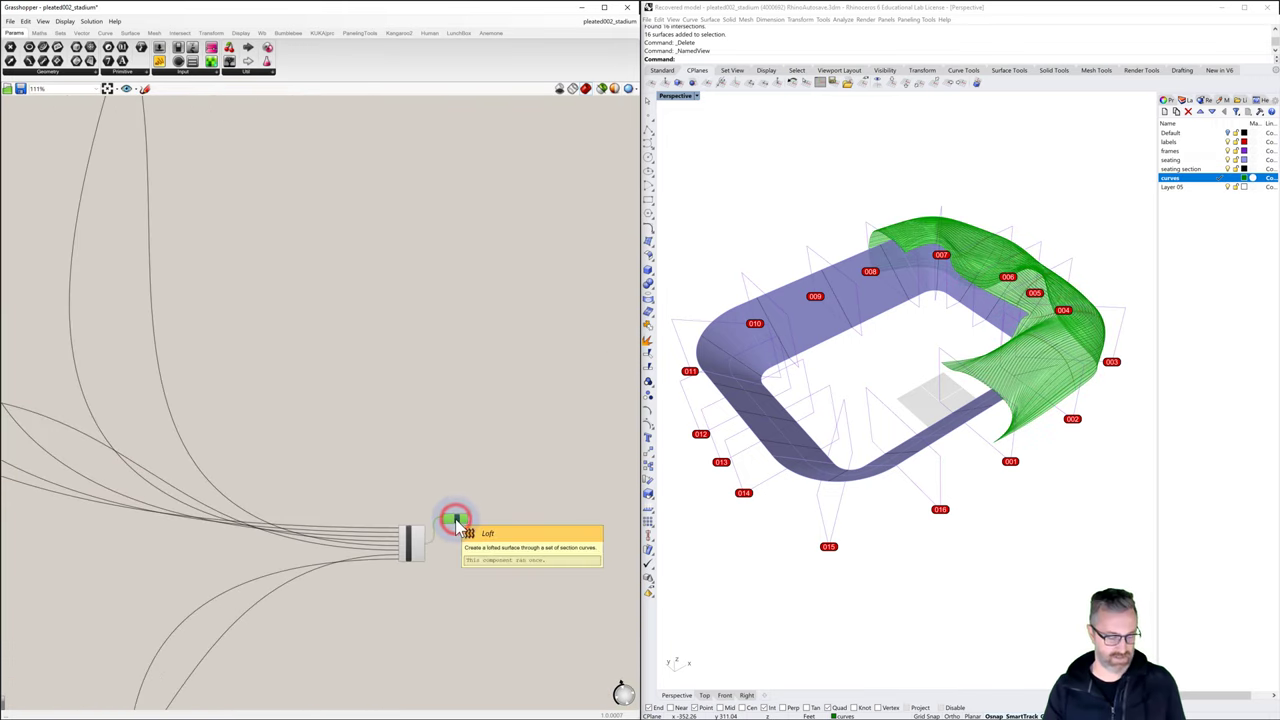
pyautogui.click(890, 352)
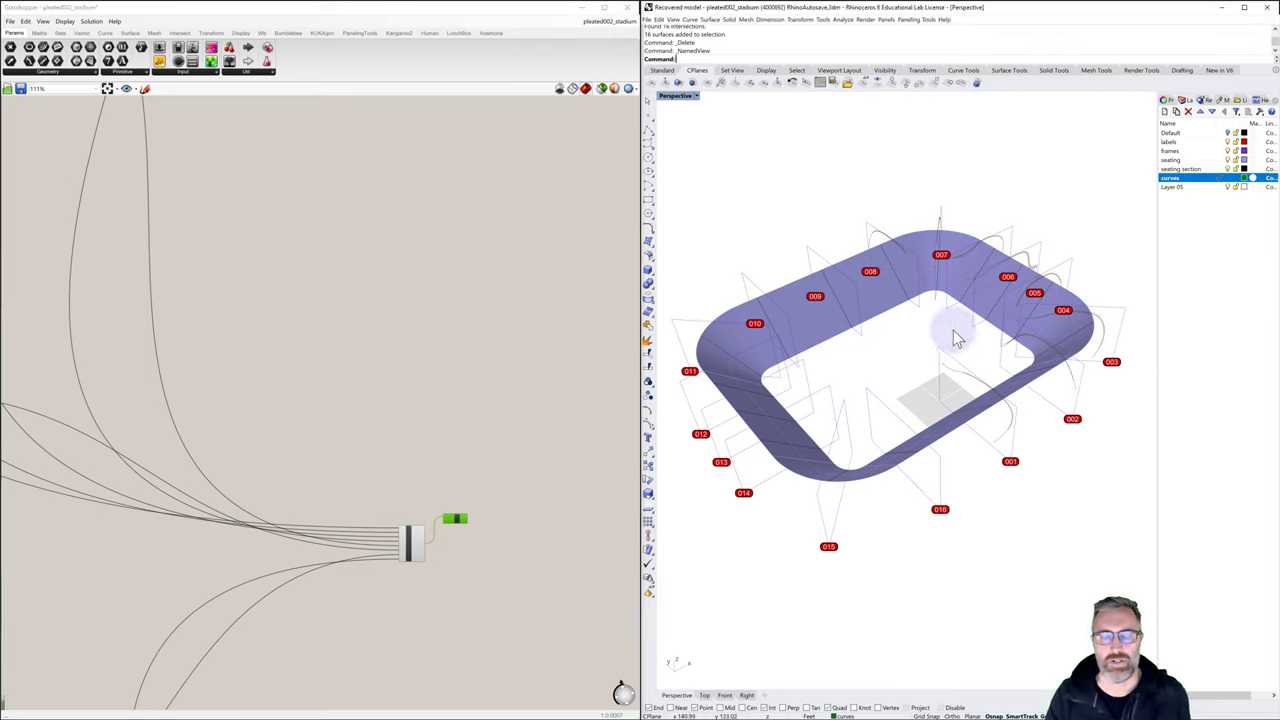
pyautogui.moveTo(991, 437); pyautogui.dragTo(976, 392, button='right')
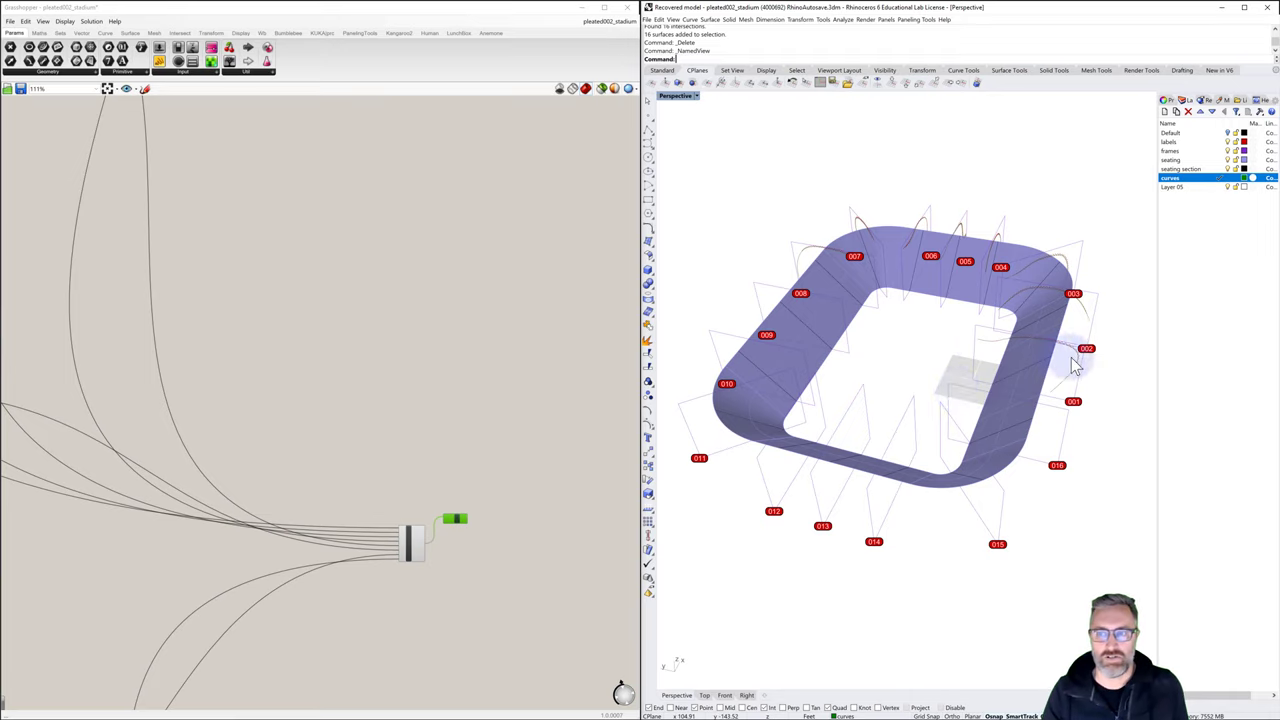
pyautogui.scroll(3, 1073, 370)
pyautogui.moveTo(965, 380); pyautogui.dragTo(930, 358, button='right')
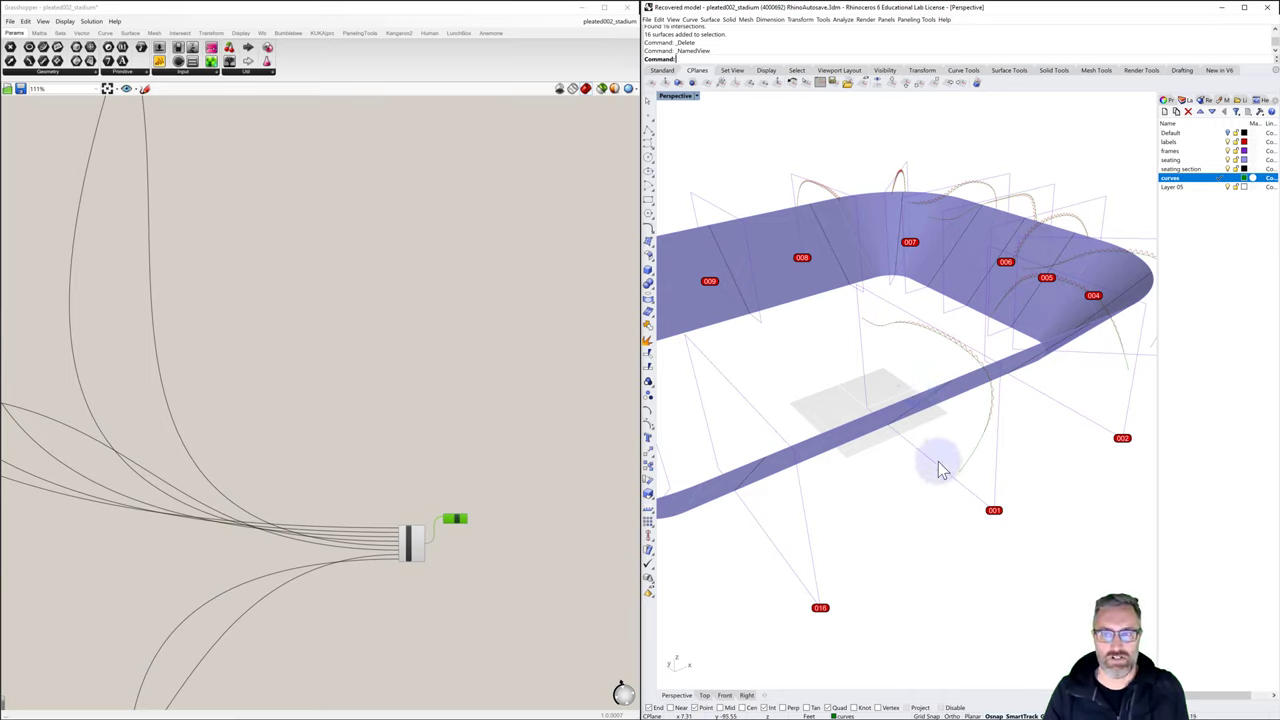
# Inspect the zig-zag roof curves in Perspective, then deselect the Loft component
pyautogui.moveTo(871, 329); pyautogui.dragTo(884, 333, button='right')
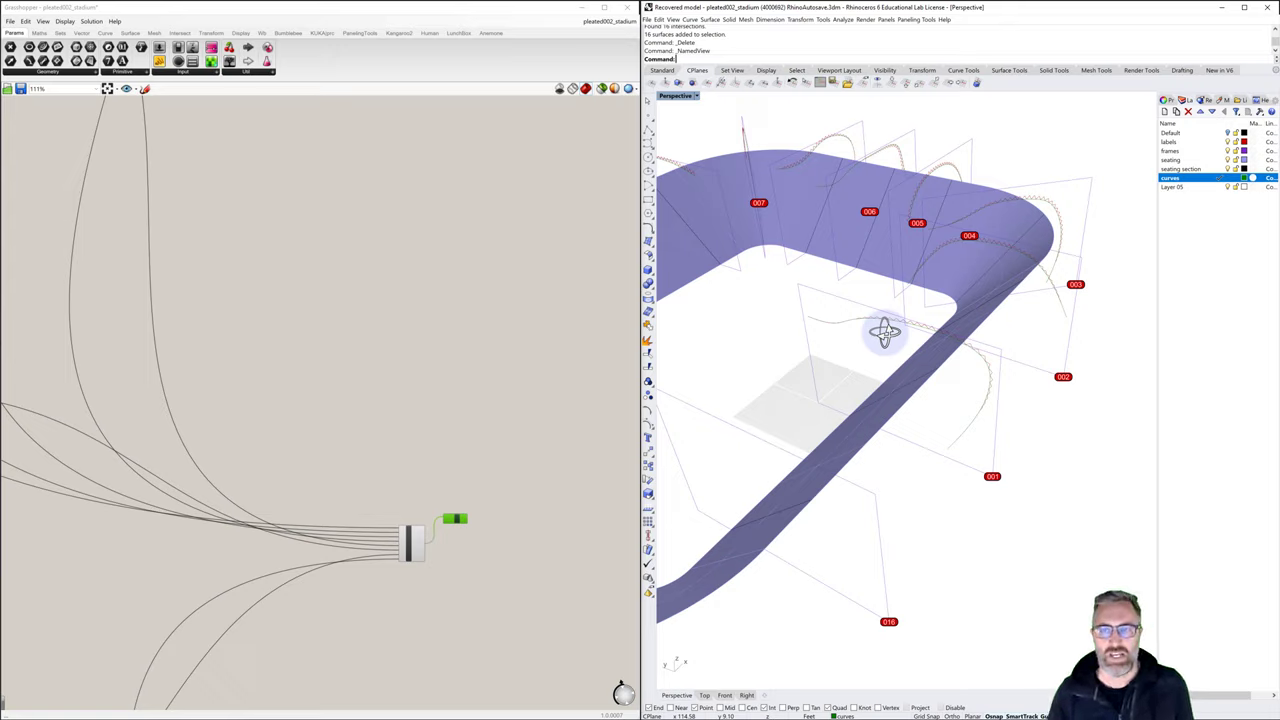
pyautogui.scroll(4, 883, 309)
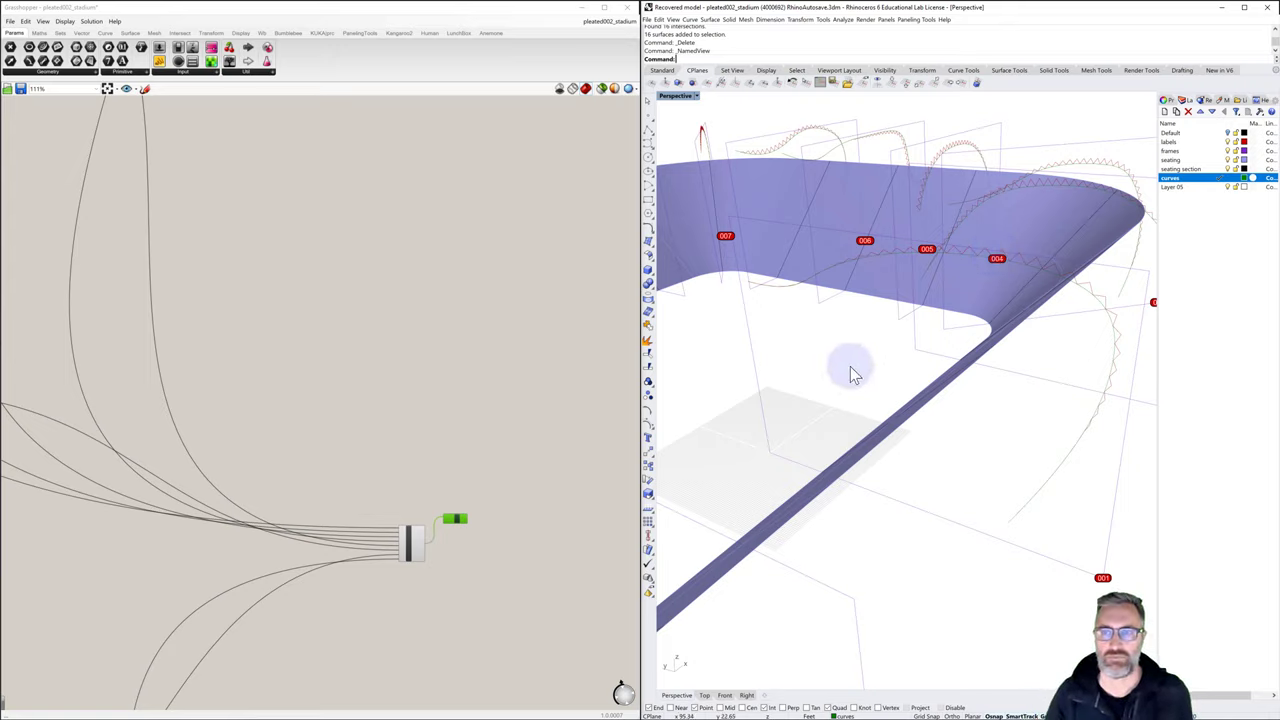
pyautogui.moveTo(850, 370)
pyautogui.mouseDown(button='right')
pyautogui.moveTo(985, 362)
pyautogui.moveTo(991, 343)
pyautogui.mouseUp(button='right')
pyautogui.scroll(-3, 991, 345)
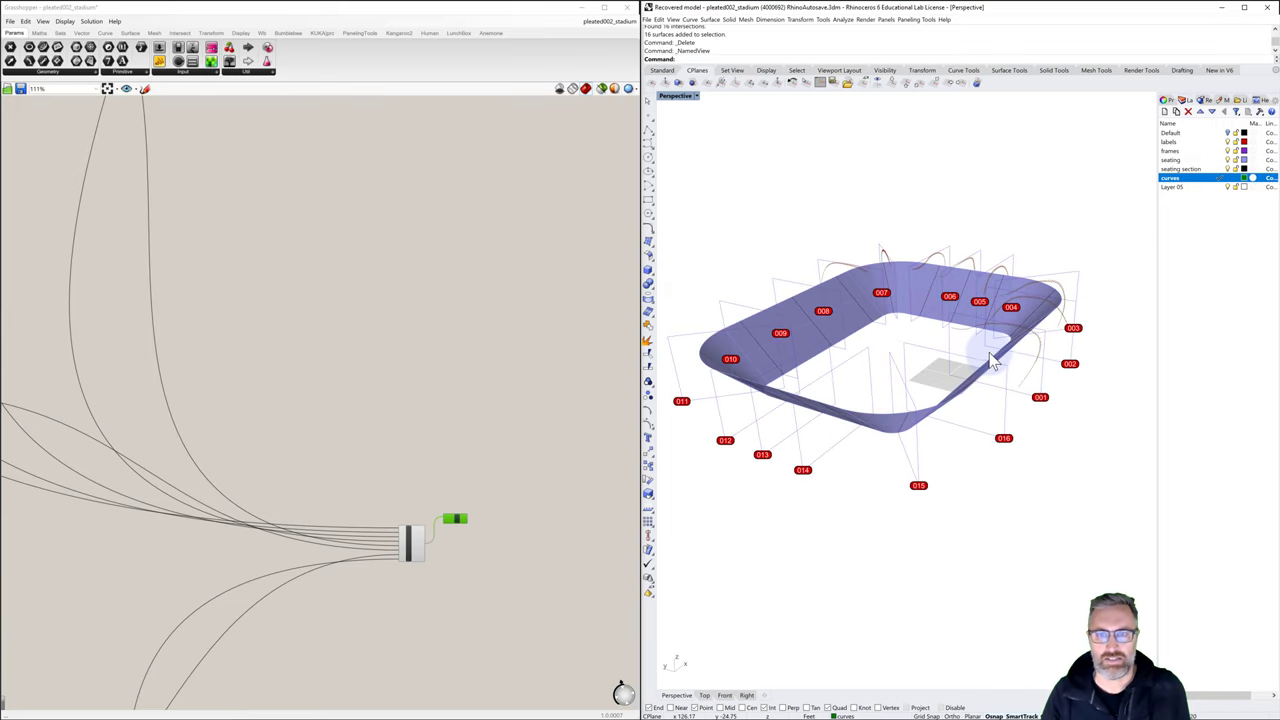
pyautogui.click(555, 433)
pyautogui.moveTo(829, 357); pyautogui.dragTo(766, 343, button='right')
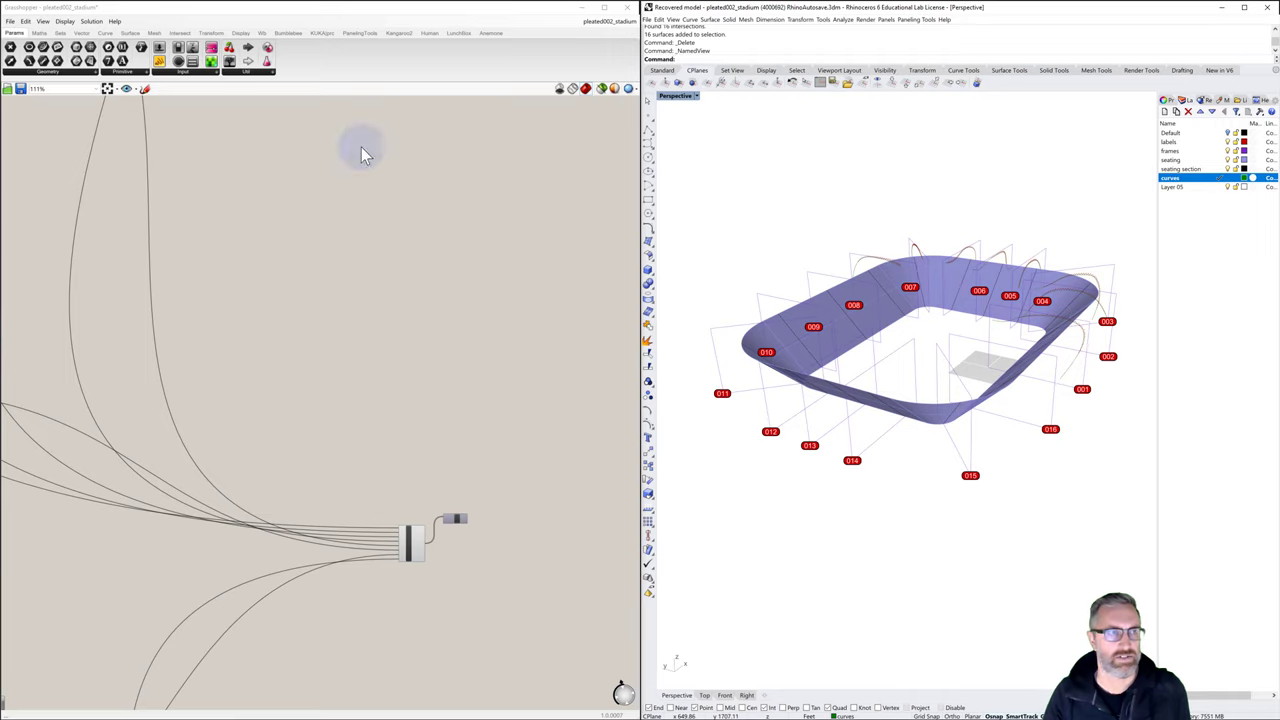
# Start a new empty Grasshopper definition and select the Default layer in Rhino
pyautogui.click(12, 21)
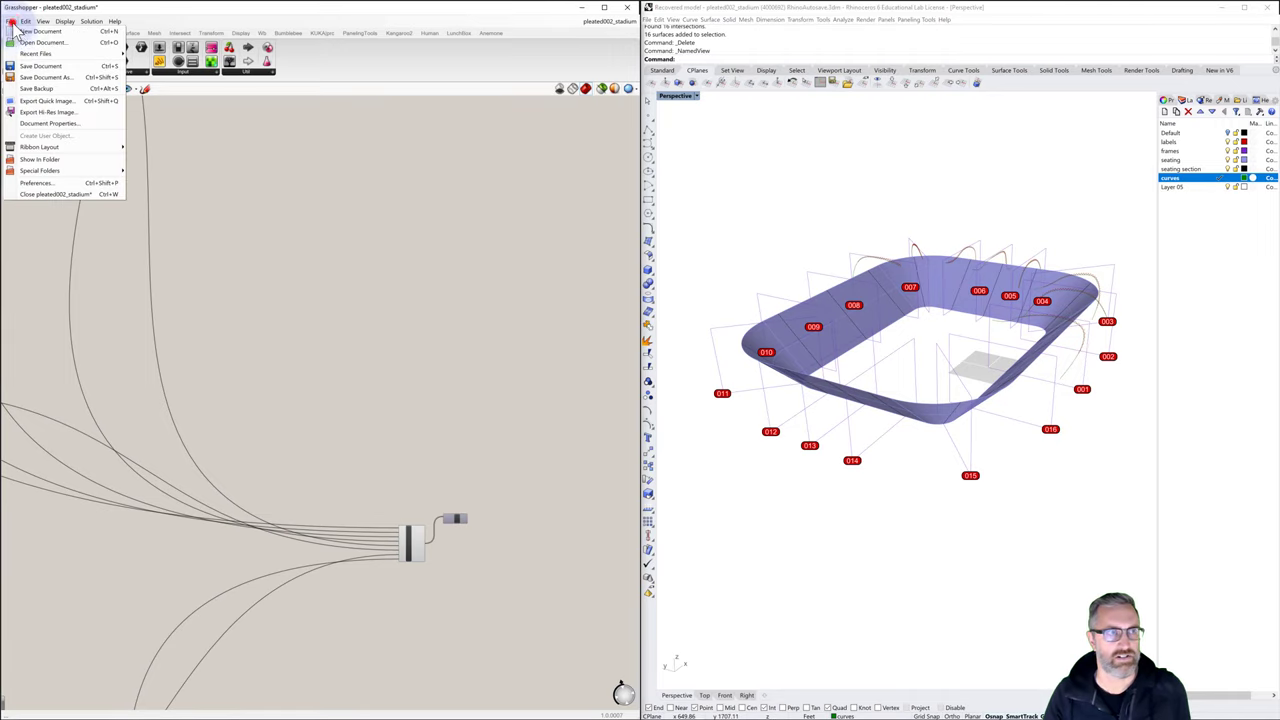
pyautogui.click(30, 38)
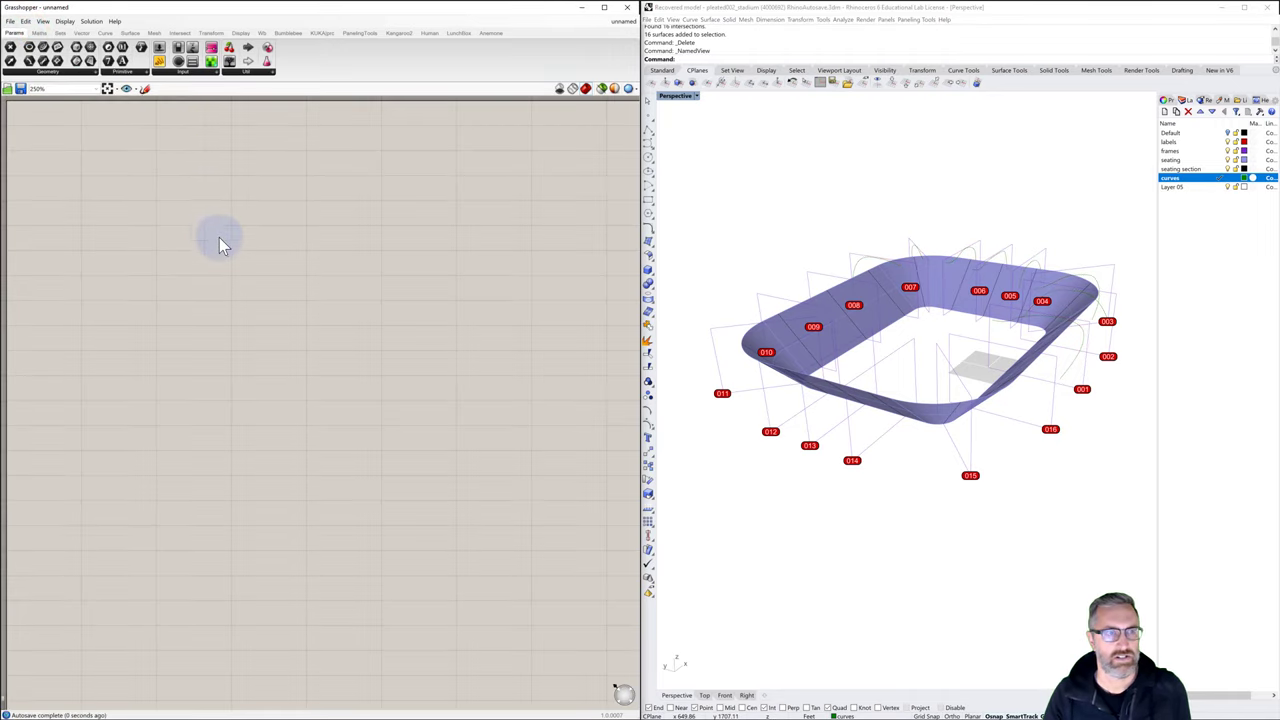
pyautogui.scroll(-5, 220, 238)
pyautogui.moveTo(210, 222); pyautogui.dragTo(167, 203, button='right')
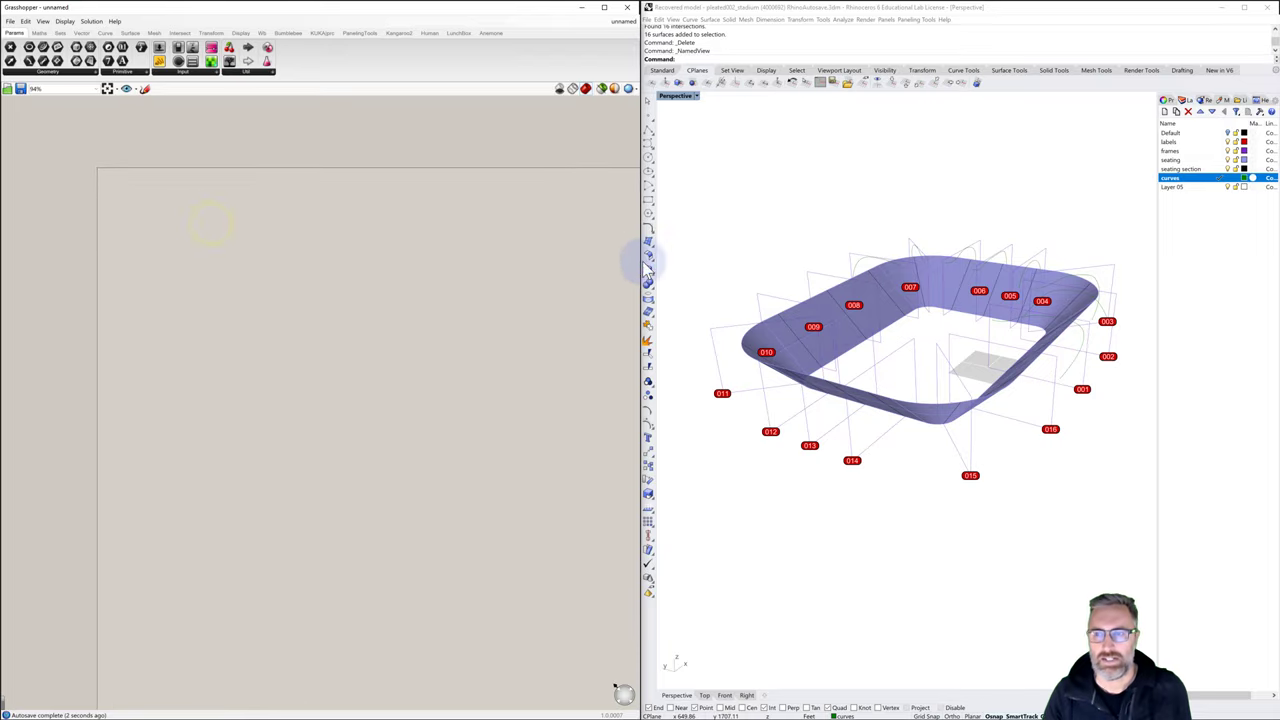
pyautogui.moveTo(859, 316); pyautogui.dragTo(906, 318, button='right')
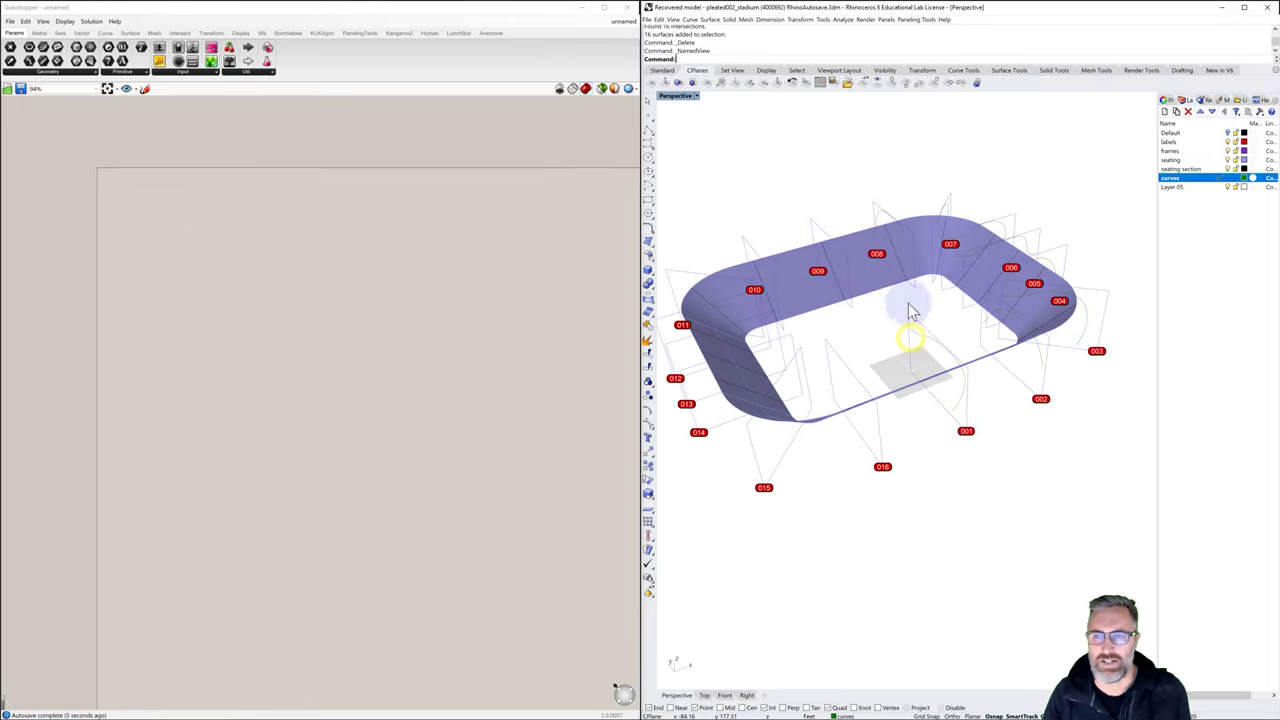
pyautogui.click(1226, 133)
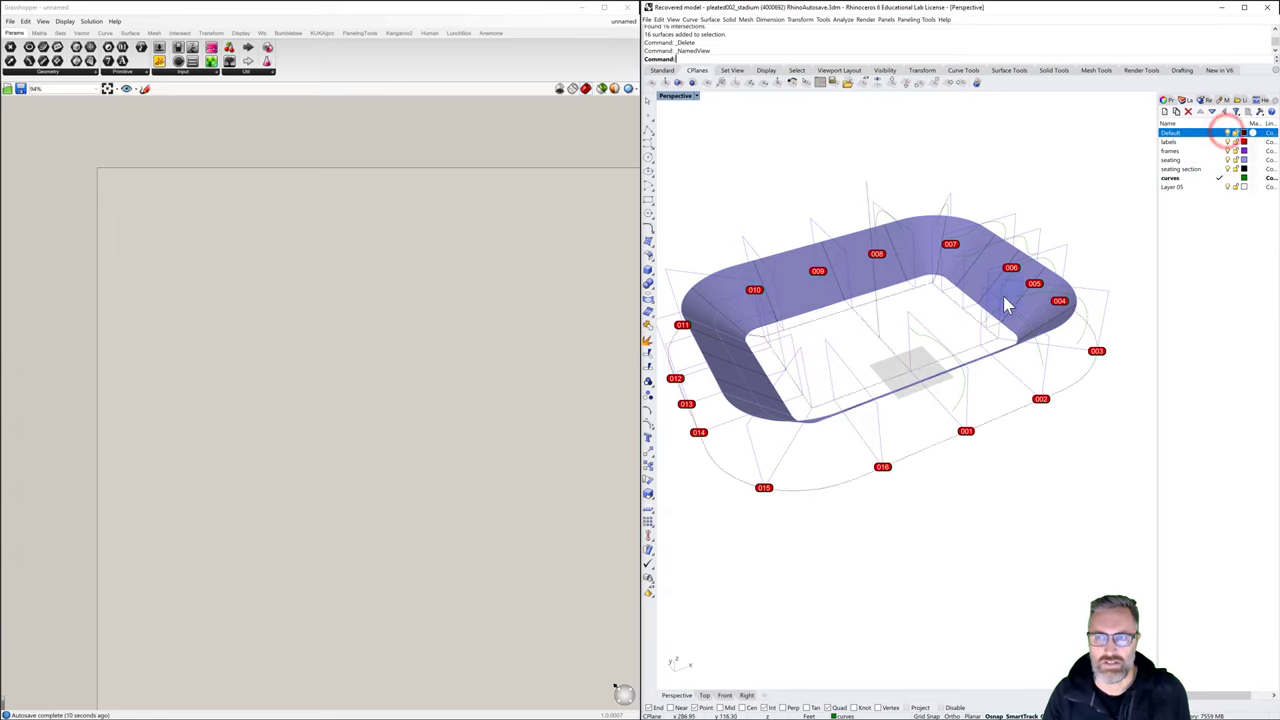
pyautogui.moveTo(1005, 298); pyautogui.dragTo(1024, 312, button='right')
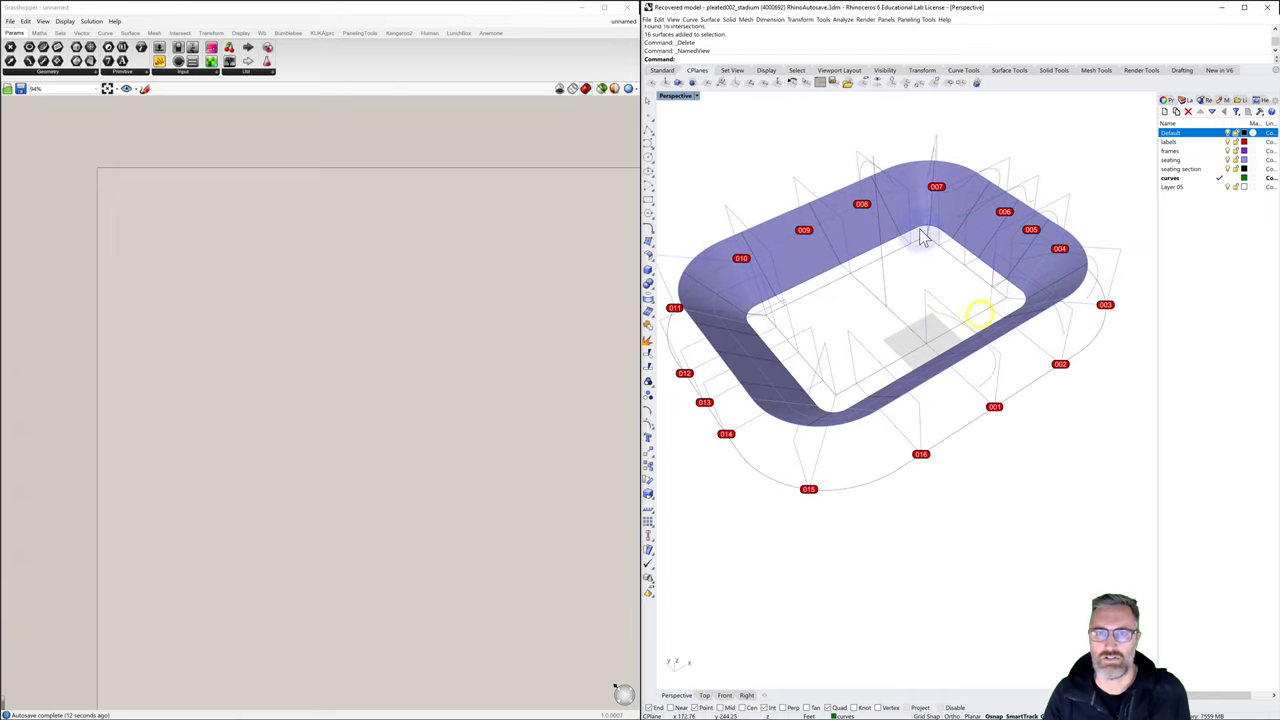
# Narrow the Grasshopper window and widen Rhino so the viewport fills most of the screen
pyautogui.moveTo(641, 279); pyautogui.dragTo(361, 268)
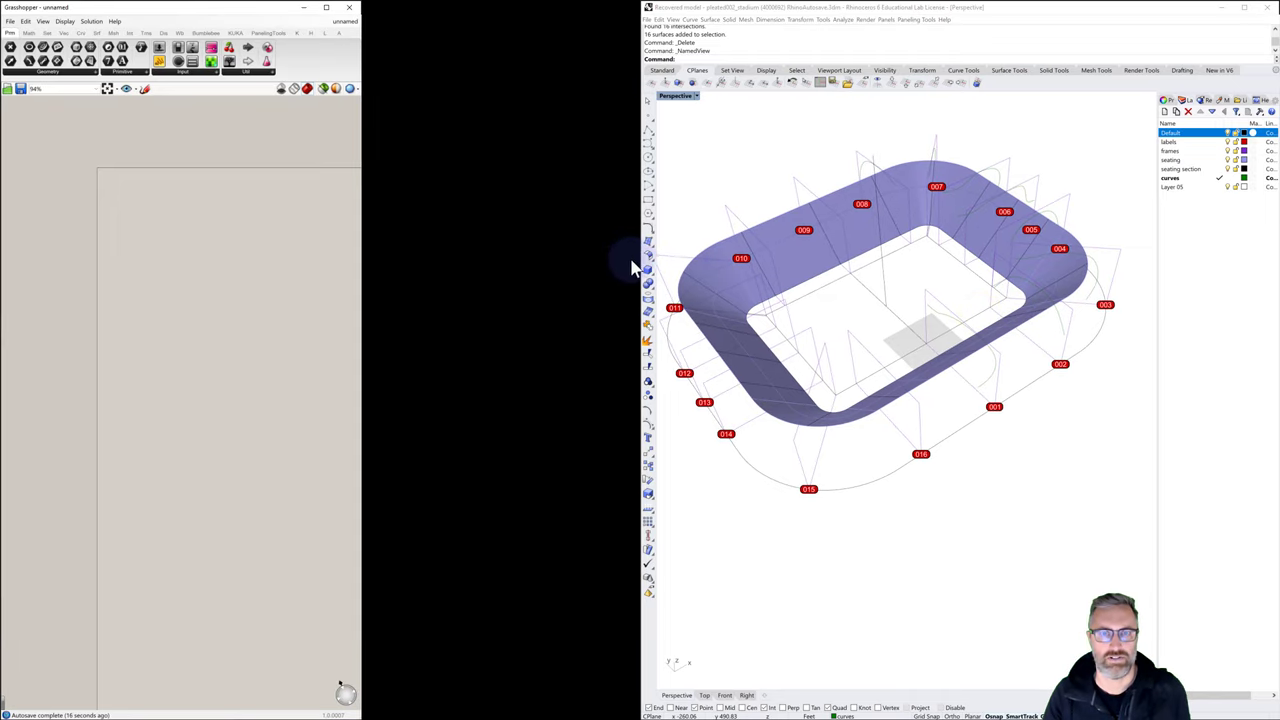
pyautogui.moveTo(640, 258); pyautogui.dragTo(149, 260)
pyautogui.click(453, 120)
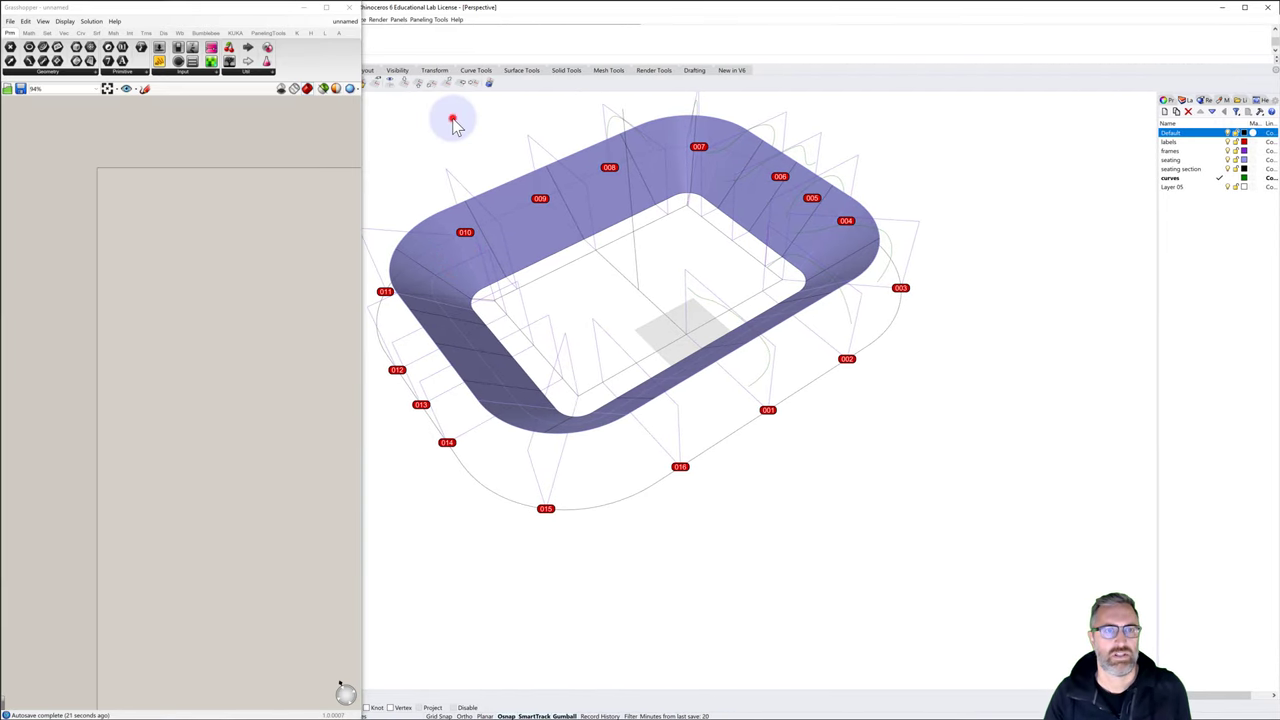
pyautogui.click(361, 120)
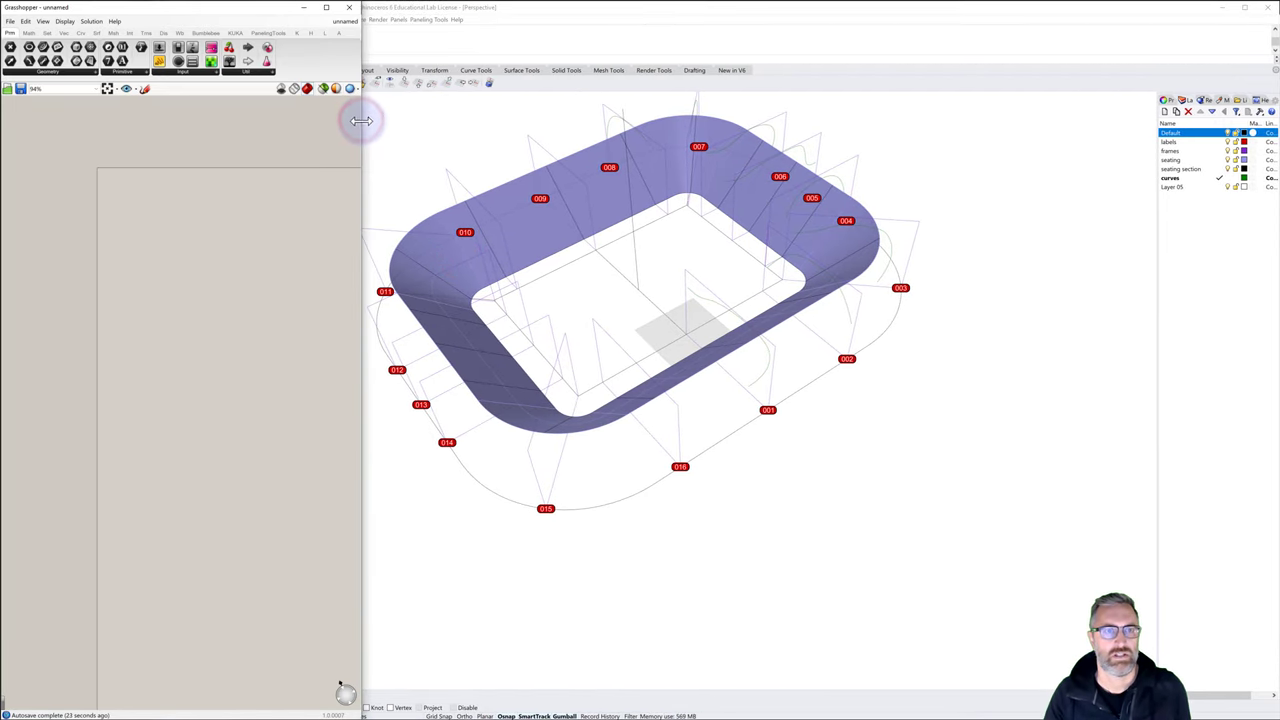
pyautogui.moveTo(361, 120); pyautogui.dragTo(150, 124)
pyautogui.keyDown('shift'); pyautogui.moveTo(649, 249); pyautogui.dragTo(666, 324, button='right'); pyautogui.keyUp('shift')
# Make Default current and hide the labels, frames, seating, seating section and curves layers
pyautogui.click(1218, 132)
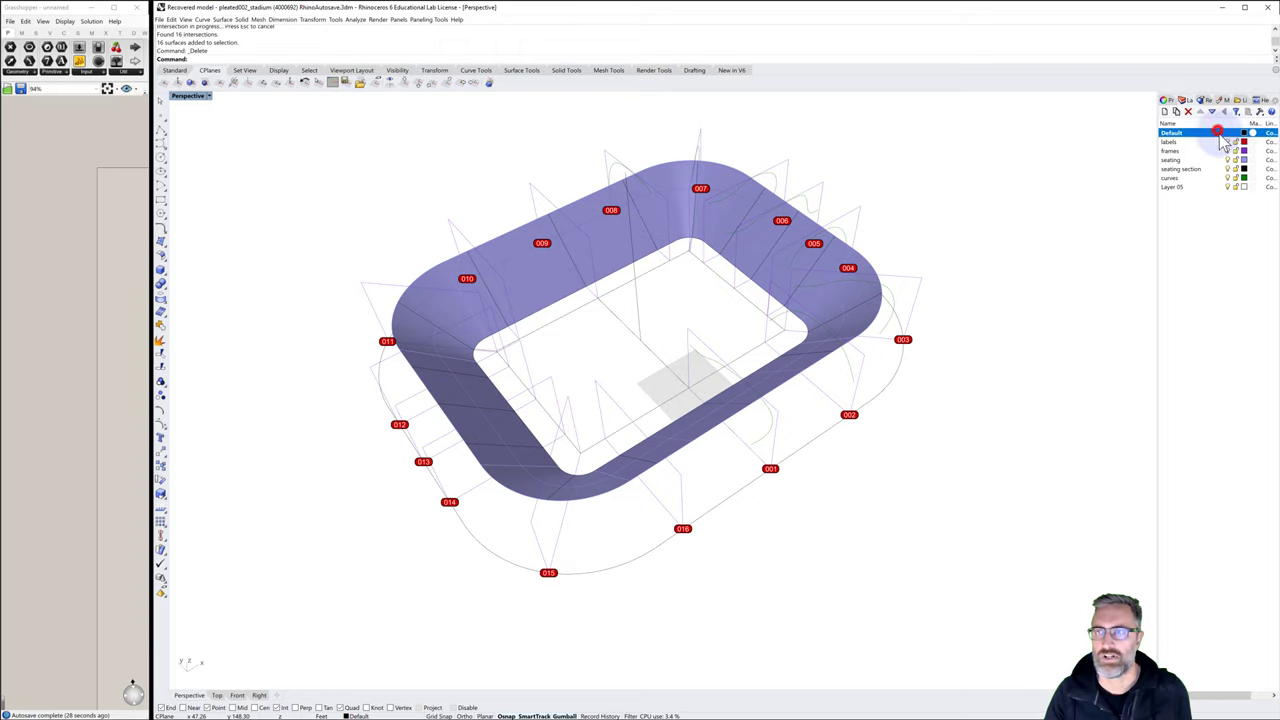
pyautogui.click(1226, 141)
pyautogui.click(1227, 150)
pyautogui.click(1228, 160)
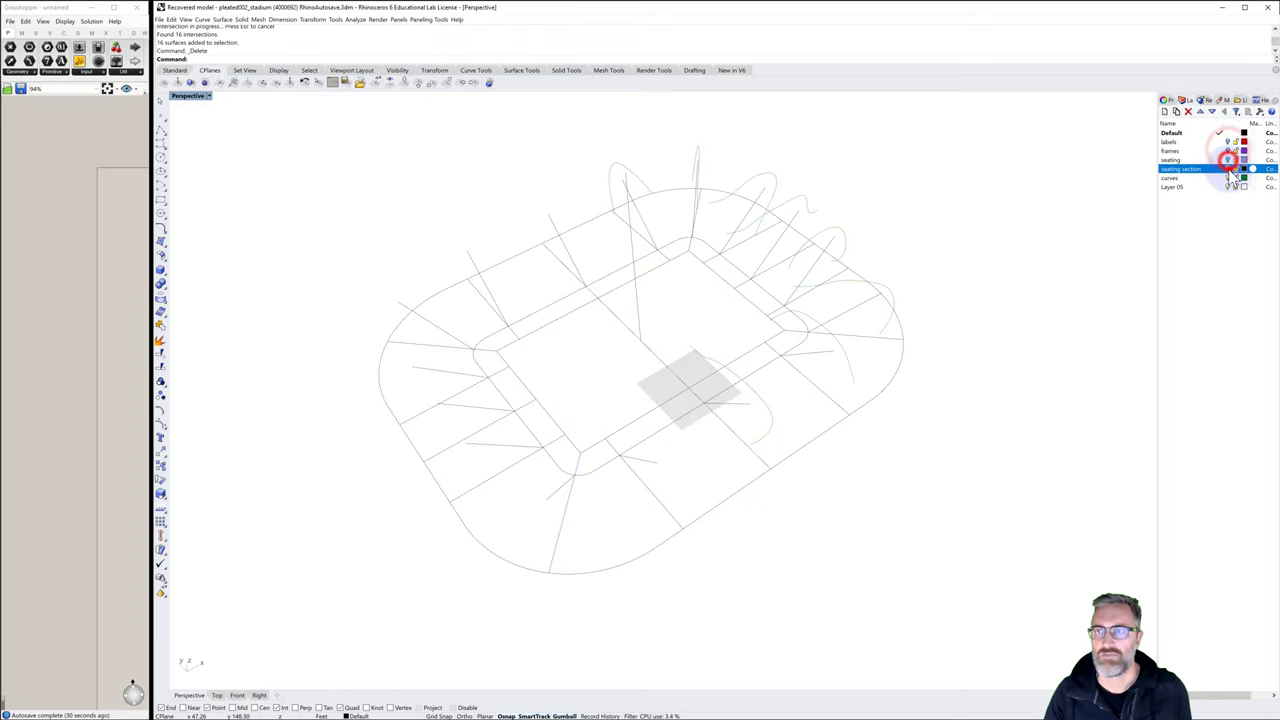
pyautogui.click(1228, 169)
pyautogui.click(1229, 178)
pyautogui.click(1230, 187)
pyautogui.click(946, 252)
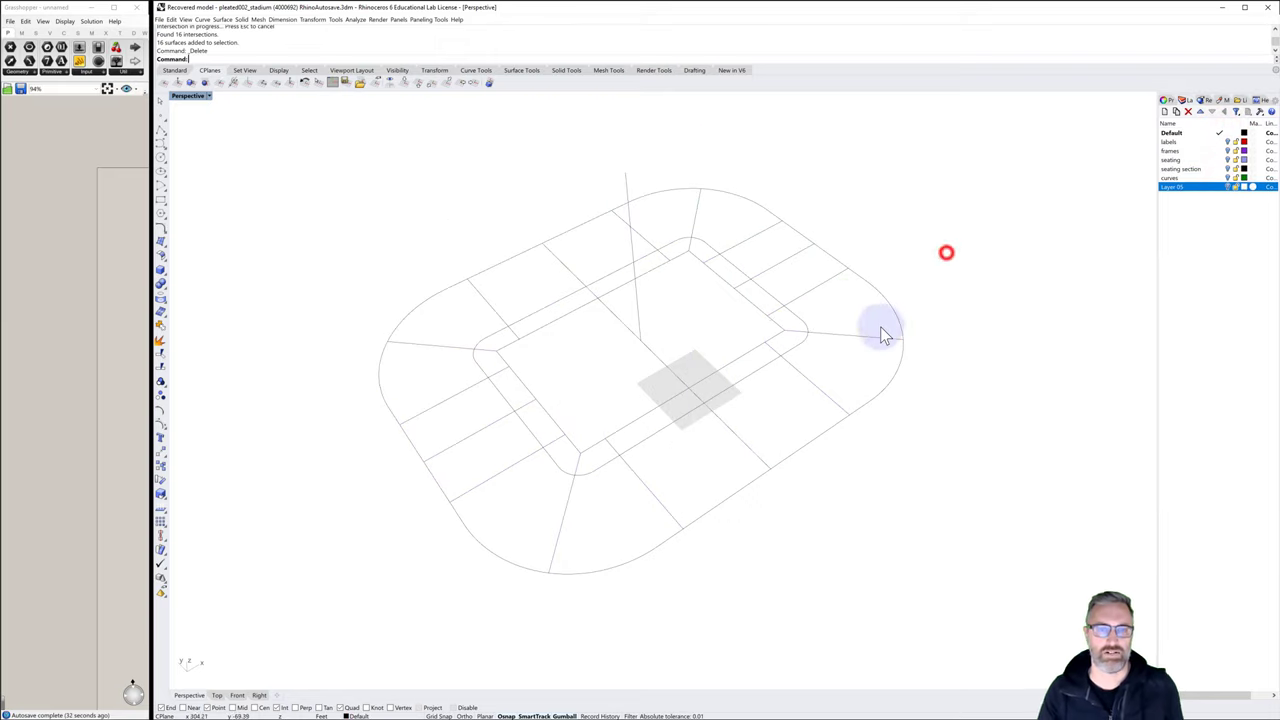
# Select the seven arch curves and set the construction plane to World Top
pyautogui.moveTo(882, 335); pyautogui.dragTo(957, 349, button='right')
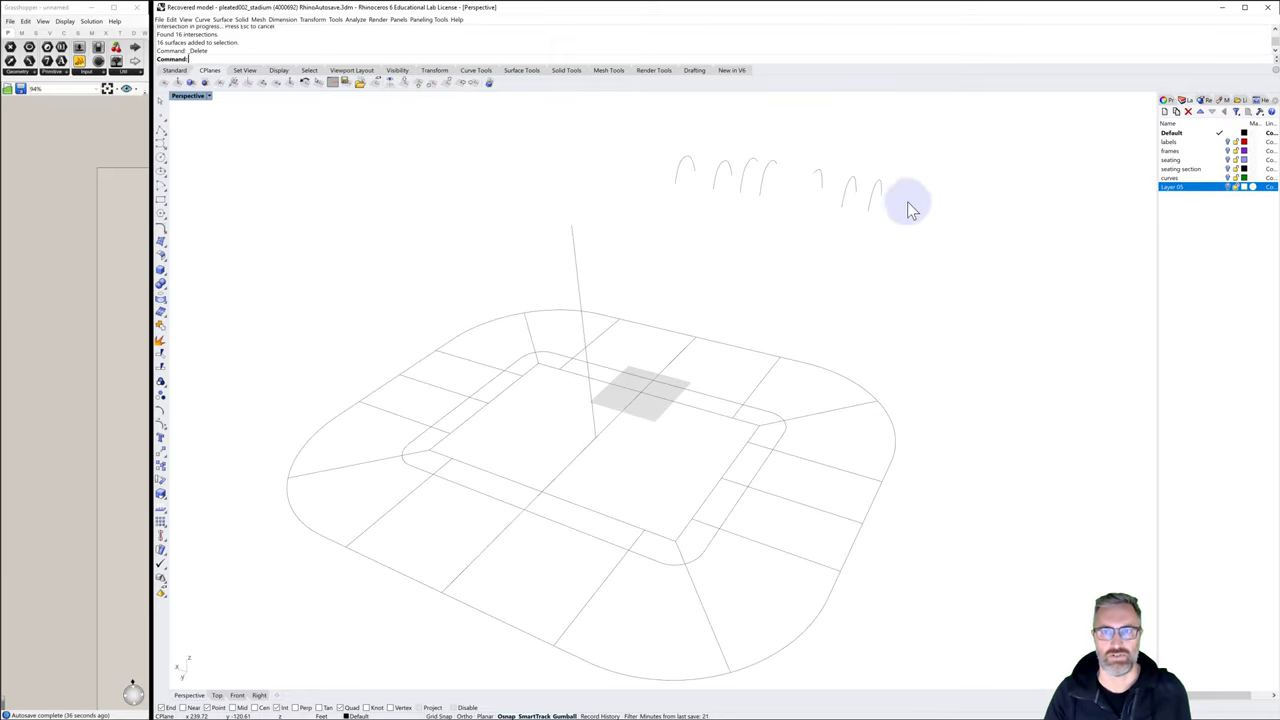
pyautogui.moveTo(943, 137); pyautogui.dragTo(621, 225)
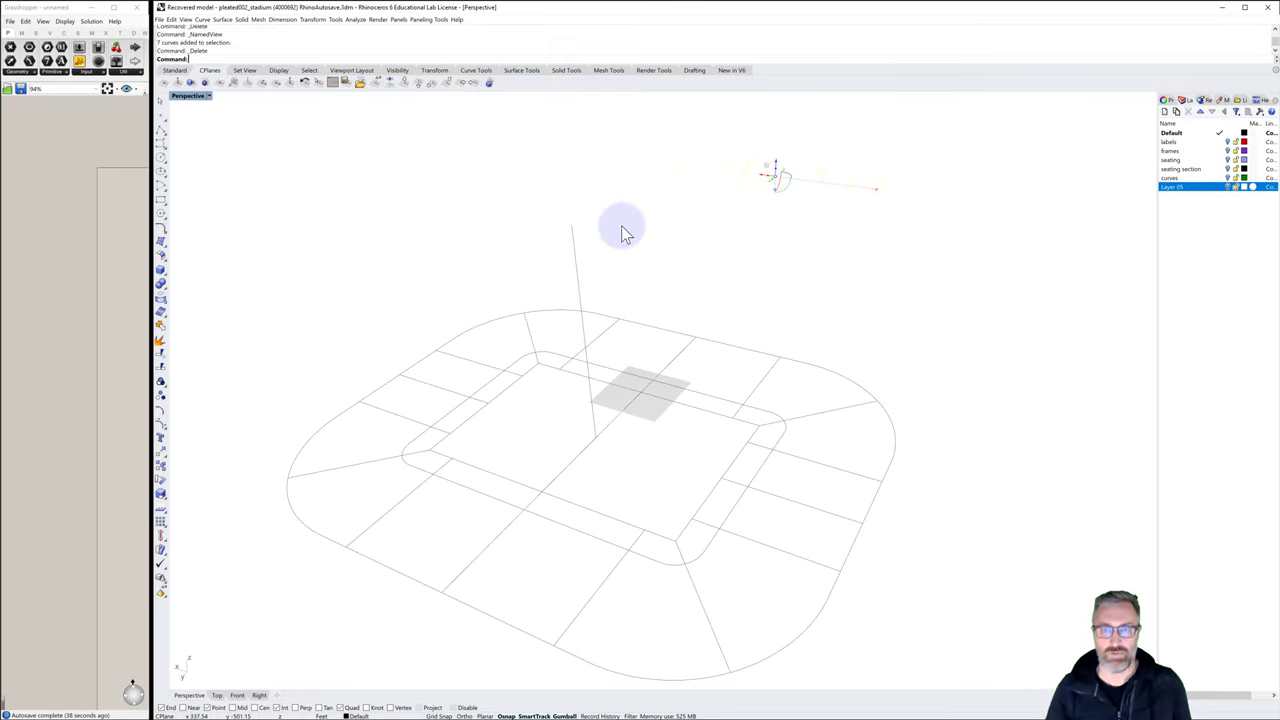
pyautogui.scroll(-3, 705, 292)
pyautogui.moveTo(743, 329); pyautogui.dragTo(698, 380, button='right')
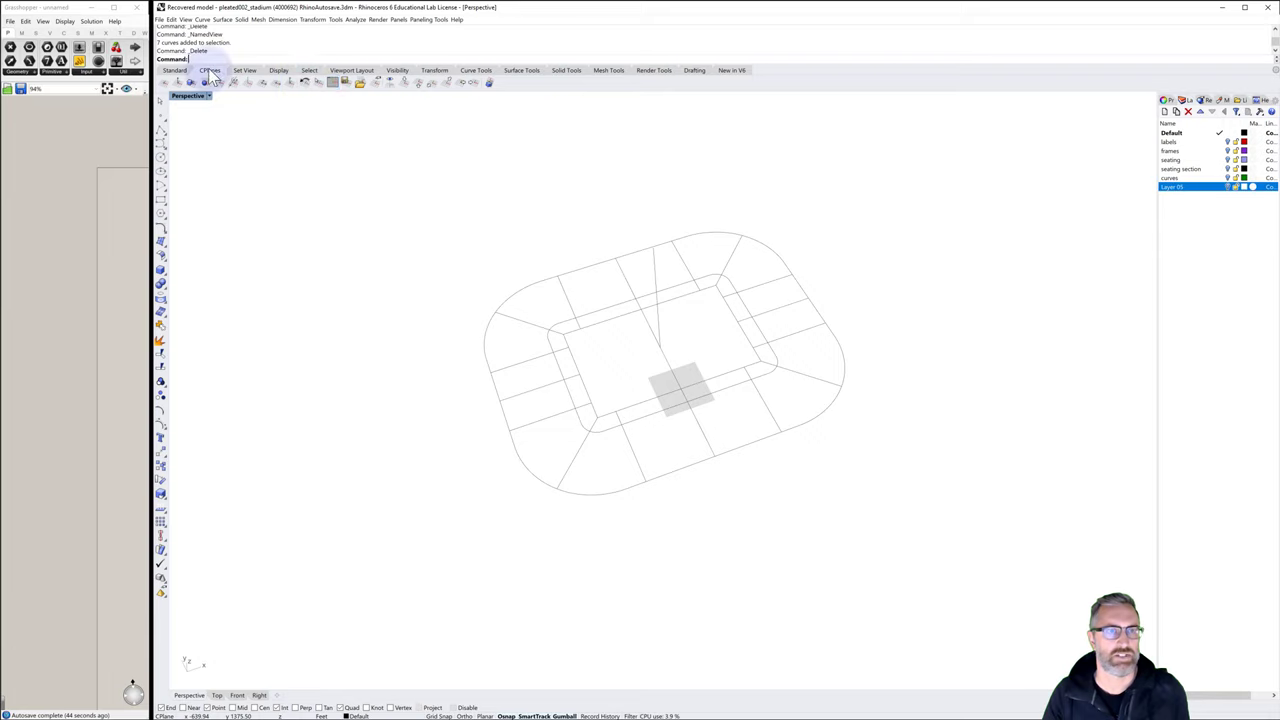
pyautogui.click(403, 84)
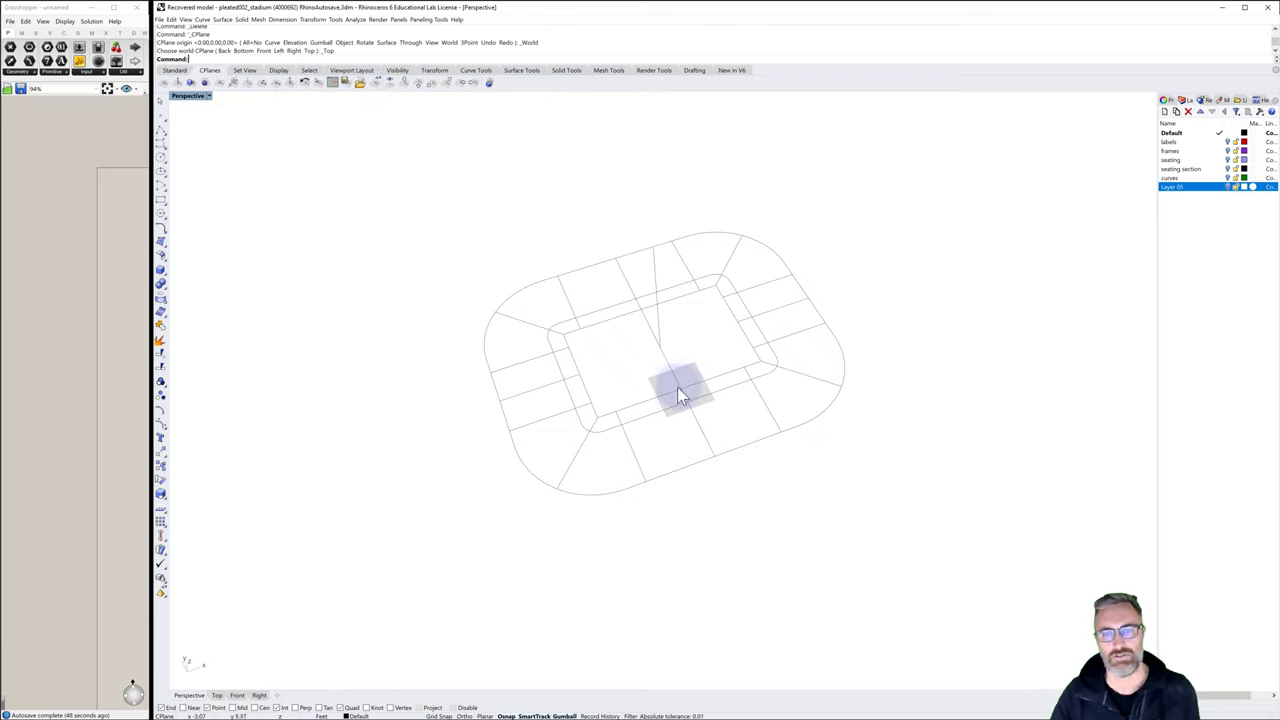
pyautogui.moveTo(677, 387); pyautogui.dragTo(701, 384, button='right')
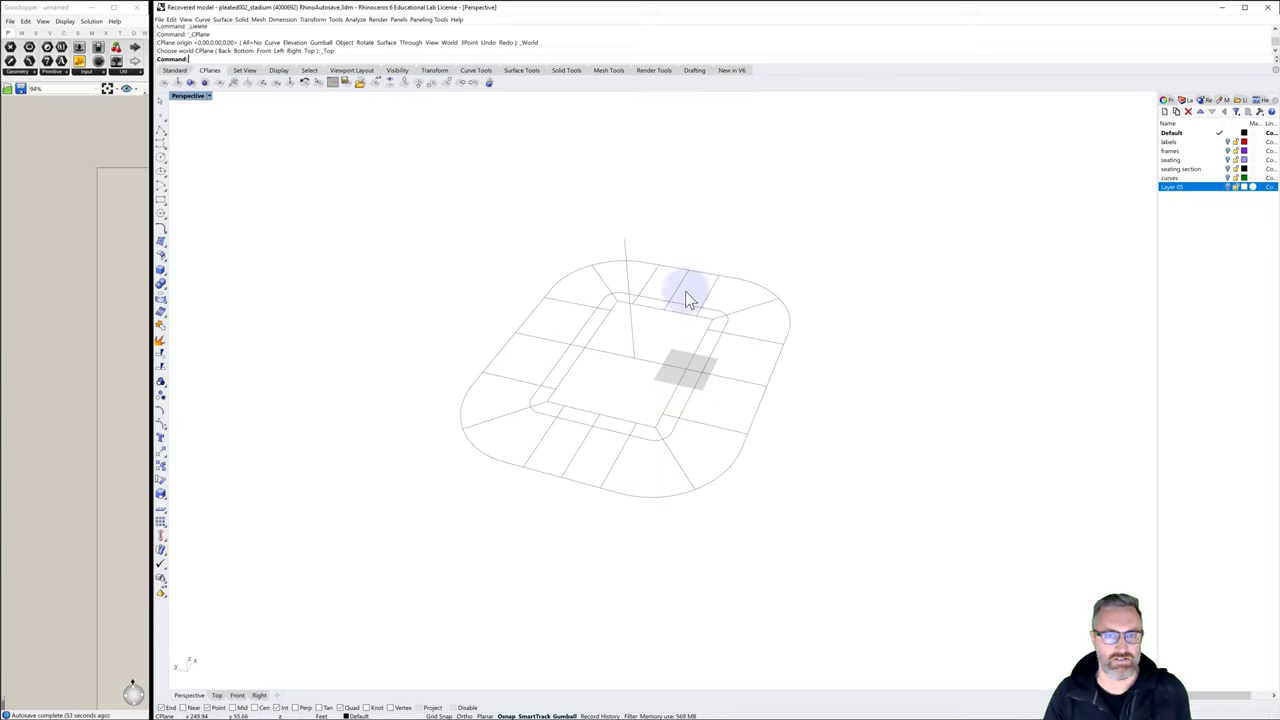
# Turn on the frames, purple seating surface and numbered labels layers to inspect them
pyautogui.click(1228, 150)
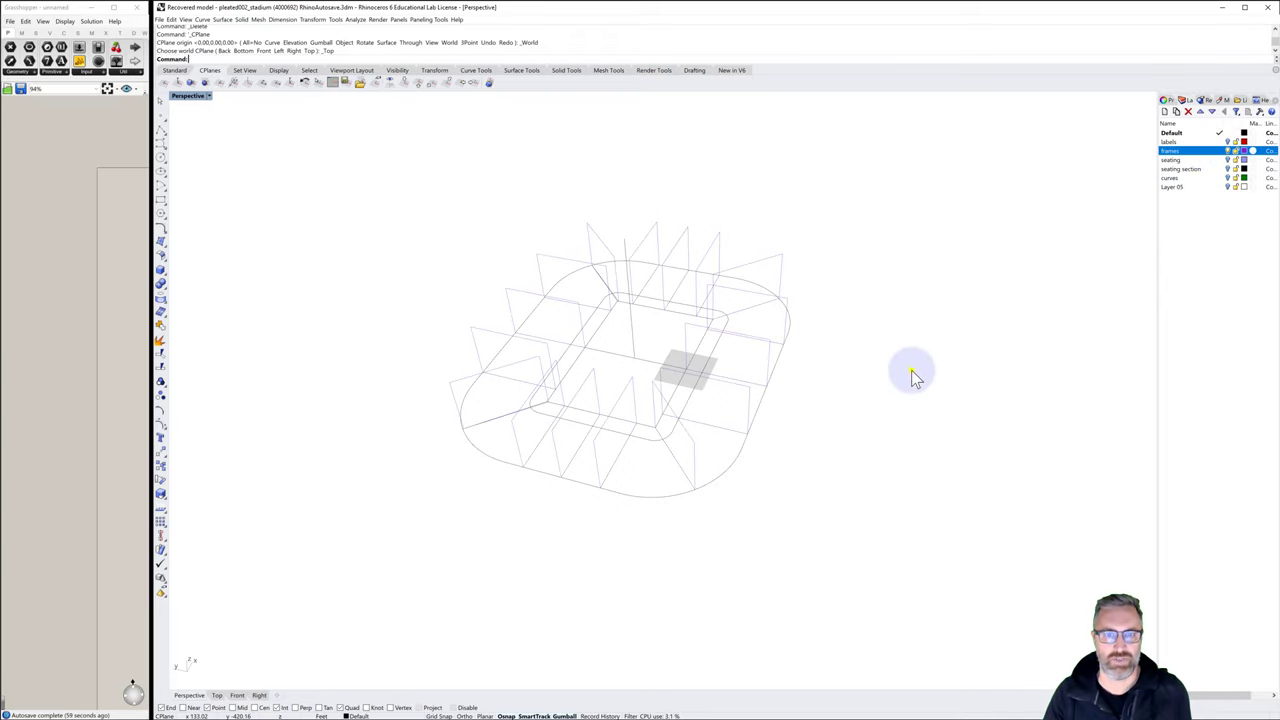
pyautogui.moveTo(911, 370)
pyautogui.mouseDown(button='right')
pyautogui.moveTo(891, 391)
pyautogui.moveTo(894, 351)
pyautogui.moveTo(931, 351)
pyautogui.moveTo(900, 366)
pyautogui.mouseUp(button='right')
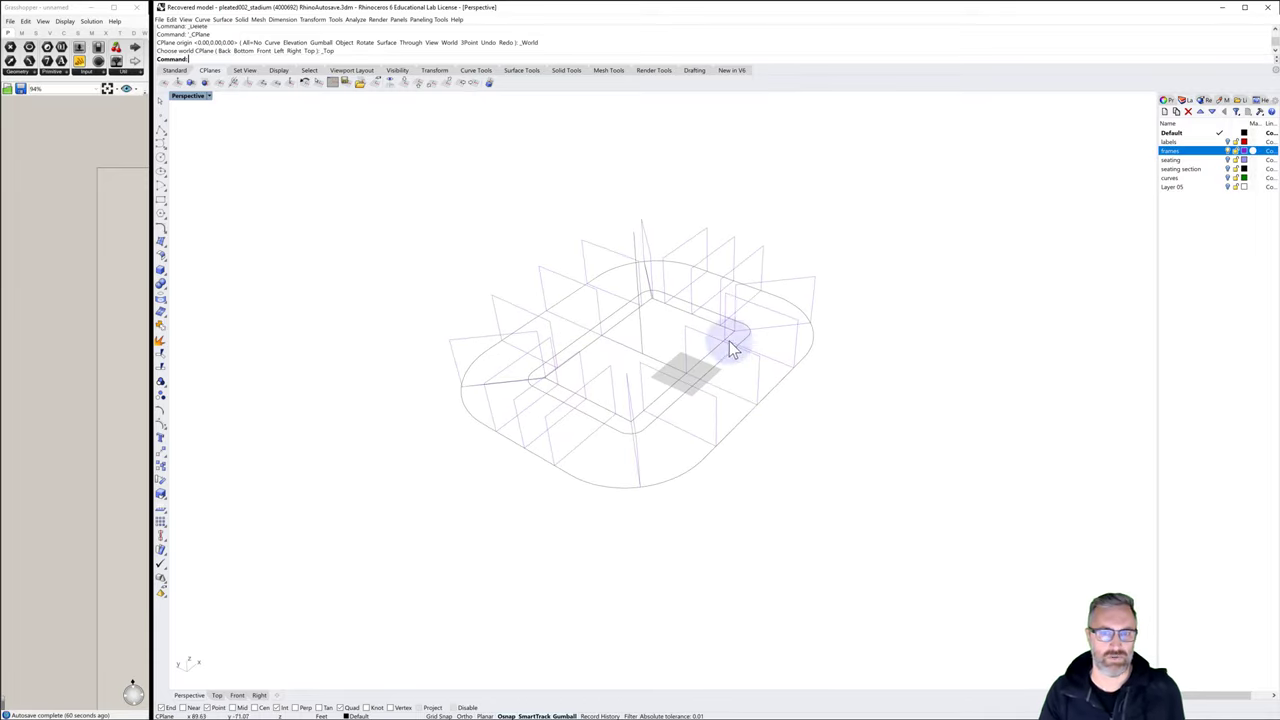
pyautogui.click(1228, 160)
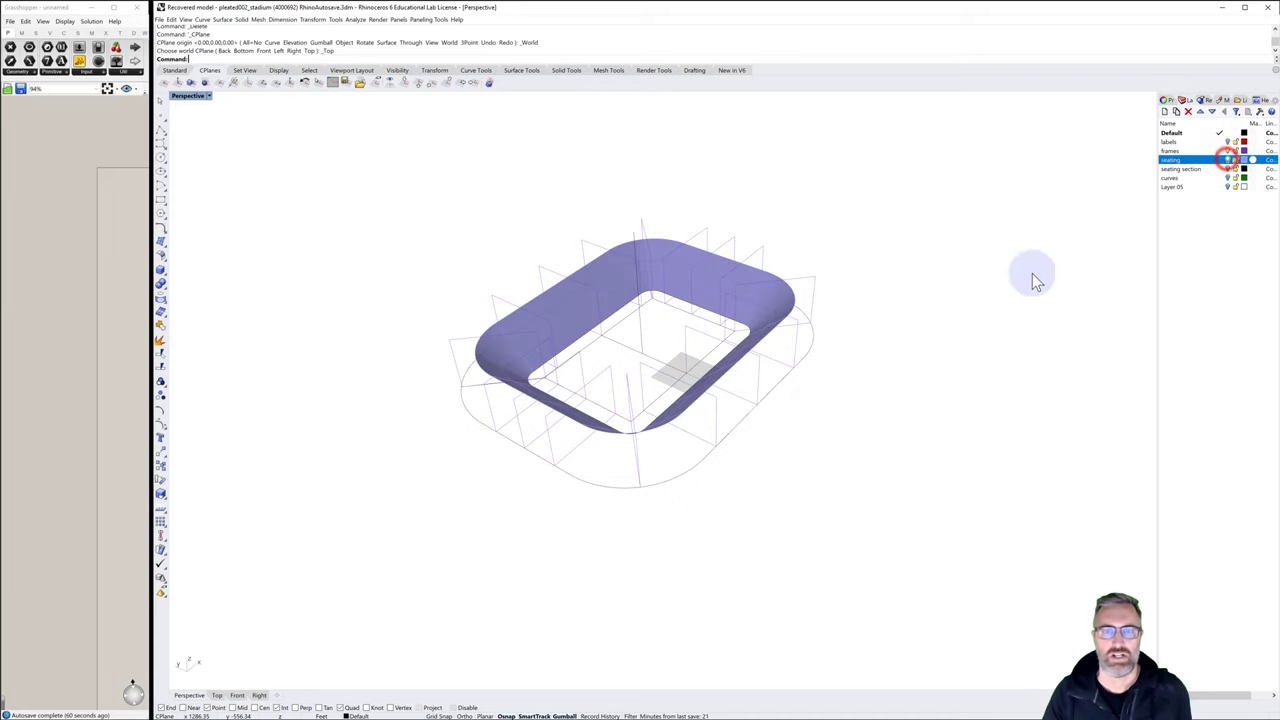
pyautogui.moveTo(888, 374)
pyautogui.mouseDown(button='right')
pyautogui.moveTo(890, 401)
pyautogui.moveTo(917, 363)
pyautogui.moveTo(966, 350)
pyautogui.moveTo(920, 366)
pyautogui.moveTo(906, 392)
pyautogui.moveTo(912, 374)
pyautogui.mouseUp(button='right')
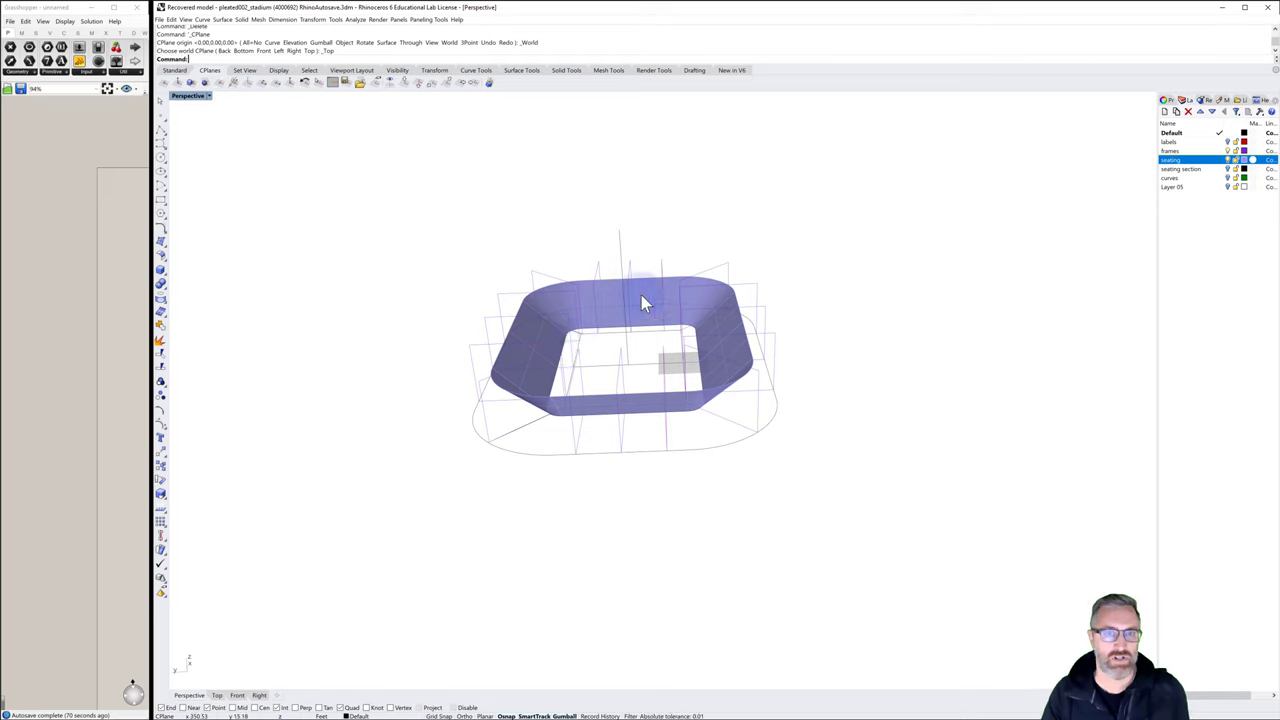
pyautogui.moveTo(912, 374); pyautogui.dragTo(871, 277, button='right')
pyautogui.click(871, 277)
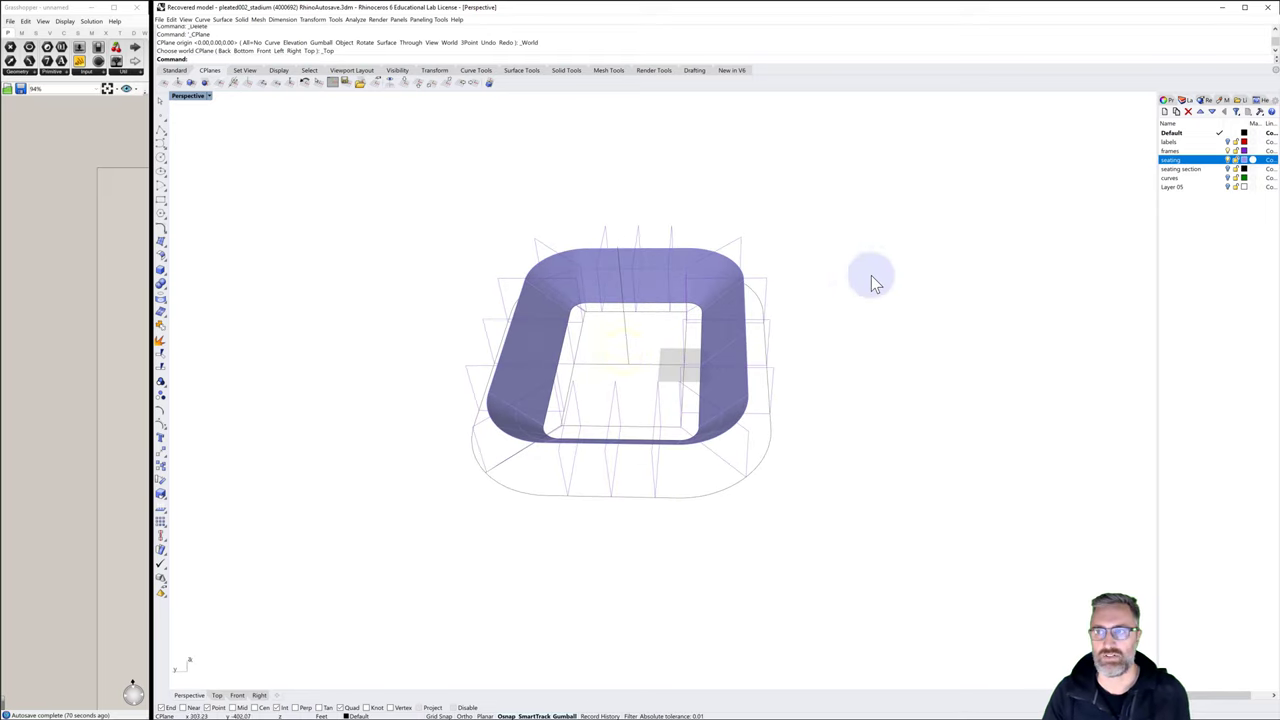
pyautogui.click(1228, 142)
pyautogui.moveTo(1020, 320); pyautogui.dragTo(983, 351, button='right')
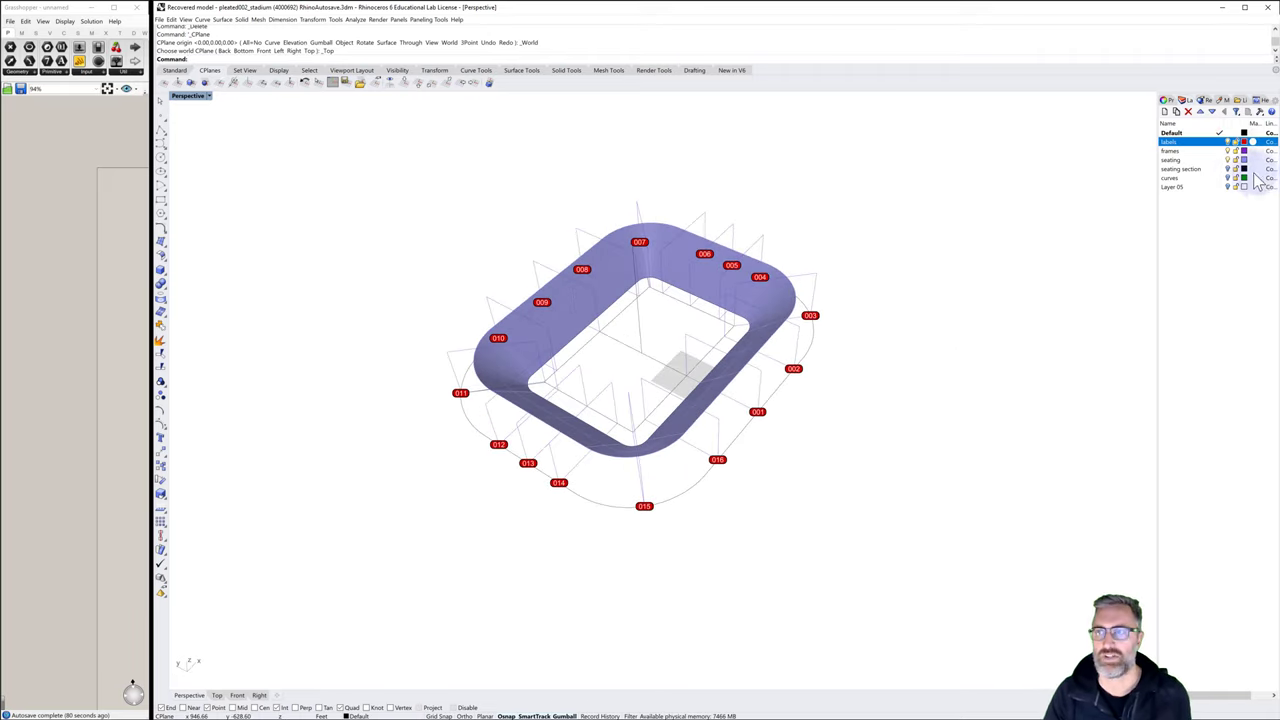
# Select the seating section layer and hide the purple seating surface
pyautogui.click(1226, 176)
pyautogui.click(1230, 169)
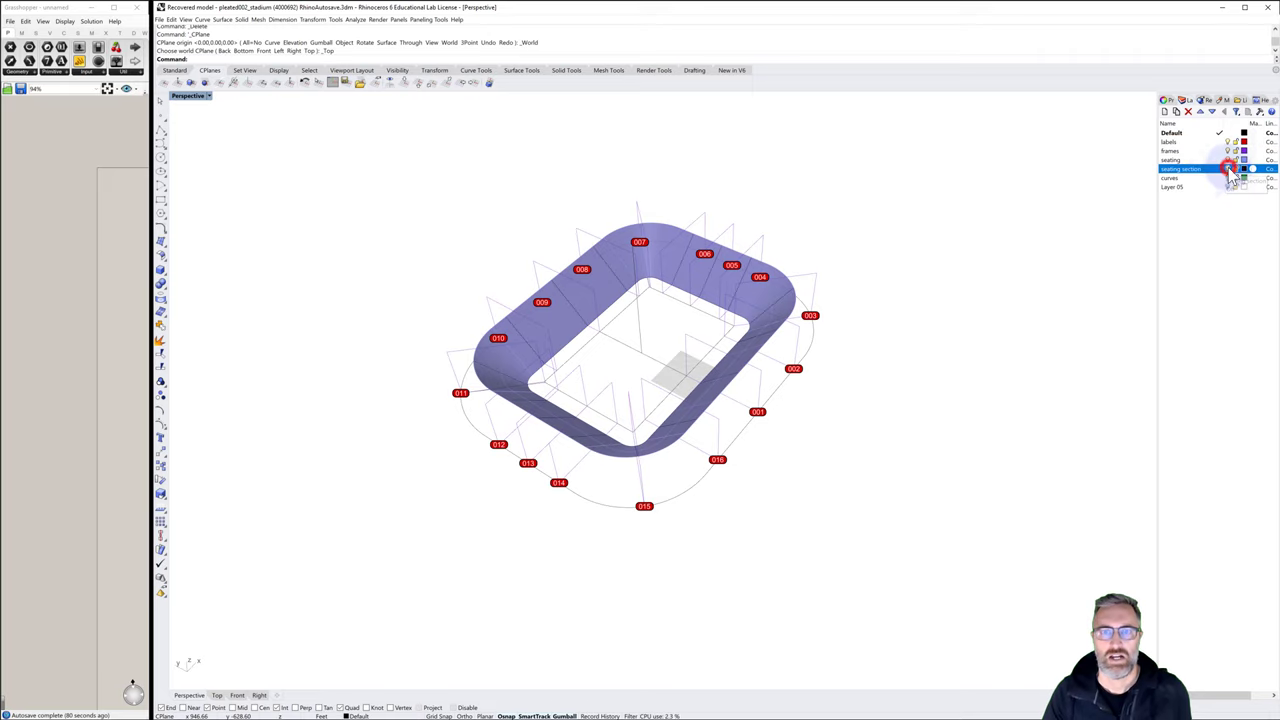
pyautogui.scroll(3, 688, 272)
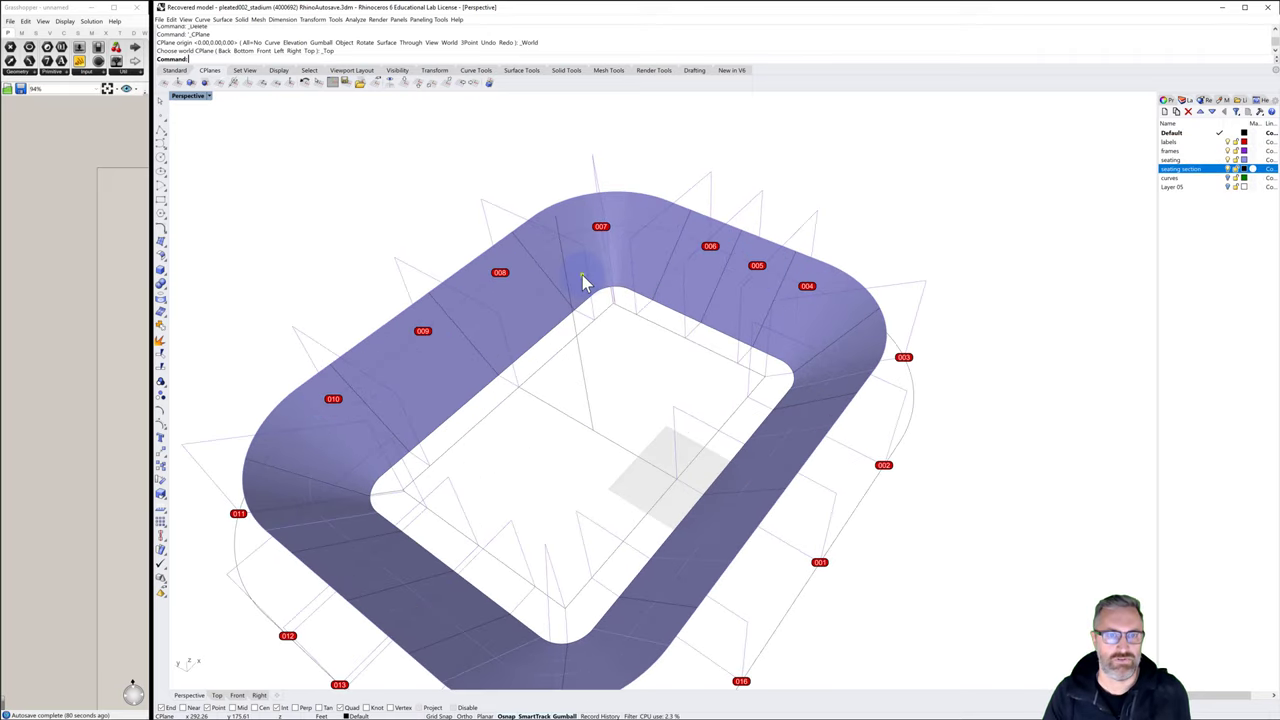
pyautogui.moveTo(585, 283)
pyautogui.mouseDown(button='right')
pyautogui.moveTo(586, 271)
pyautogui.moveTo(575, 290)
pyautogui.mouseUp(button='right')
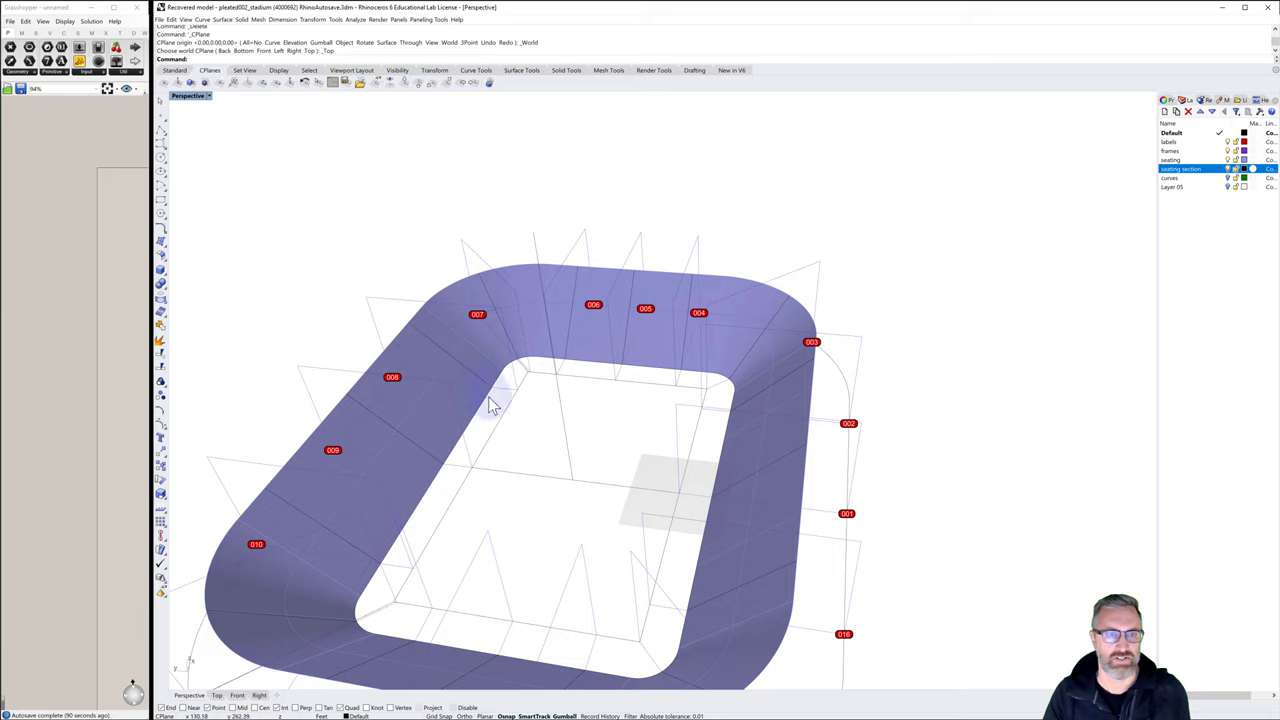
pyautogui.click(1228, 160)
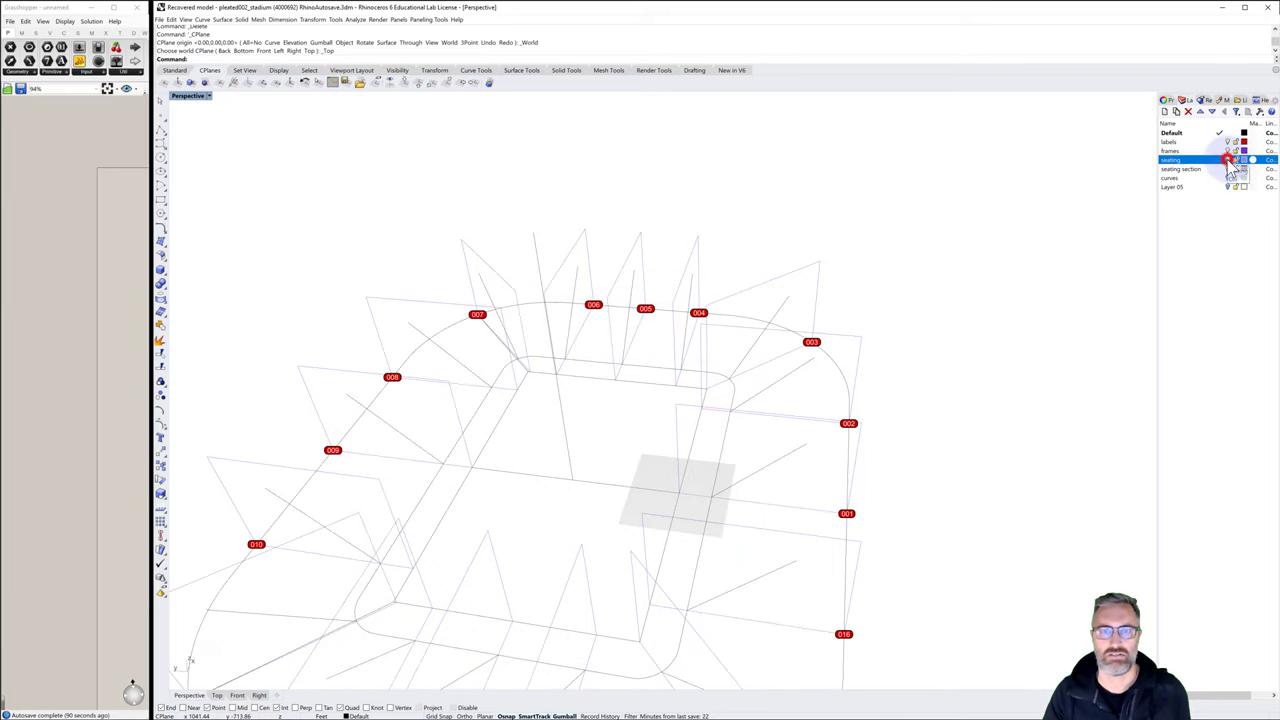
pyautogui.moveTo(1031, 297)
pyautogui.mouseDown(button='right')
pyautogui.moveTo(1014, 284)
pyautogui.moveTo(1029, 294)
pyautogui.mouseUp(button='right')
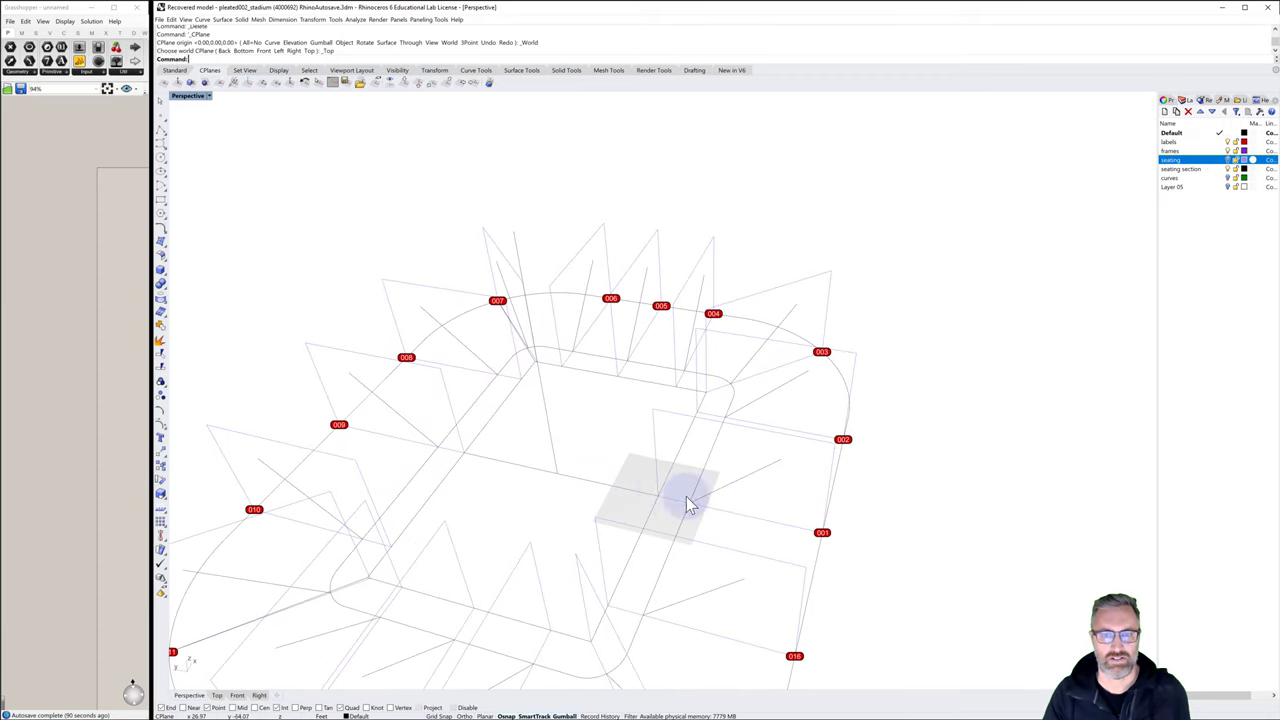
pyautogui.click(758, 471)
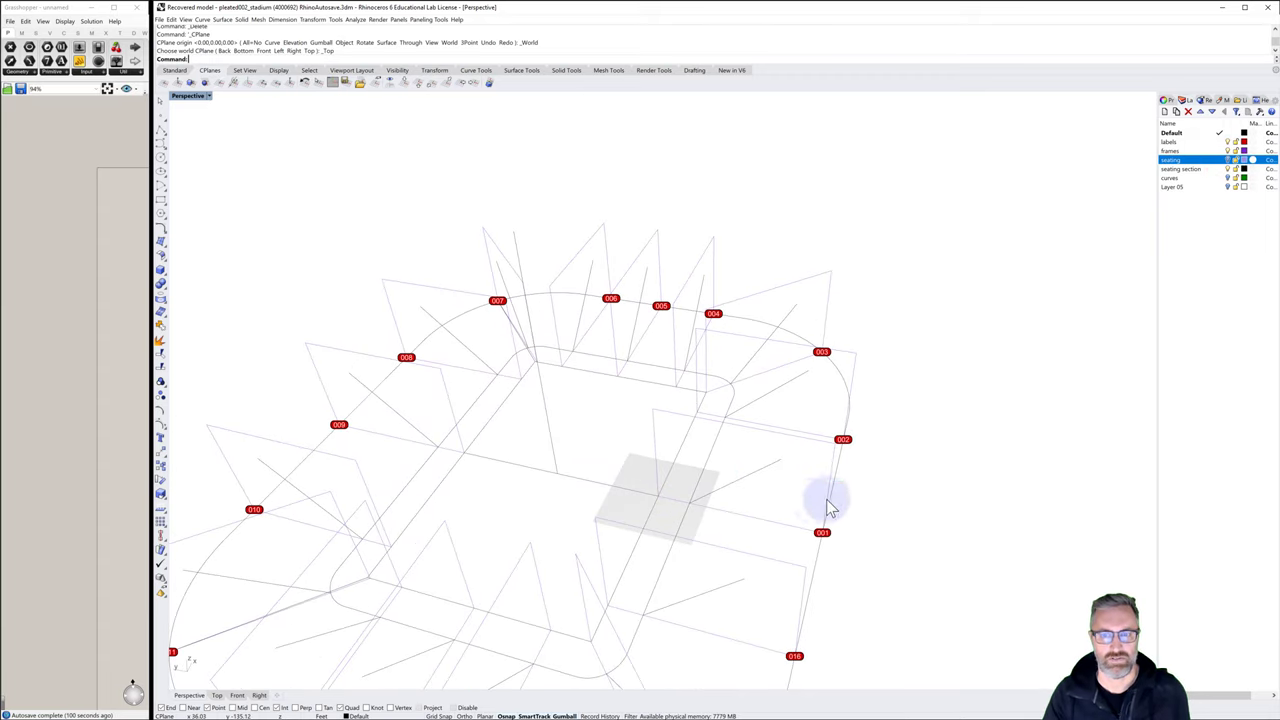
pyautogui.moveTo(760, 437); pyautogui.dragTo(755, 438, button='right')
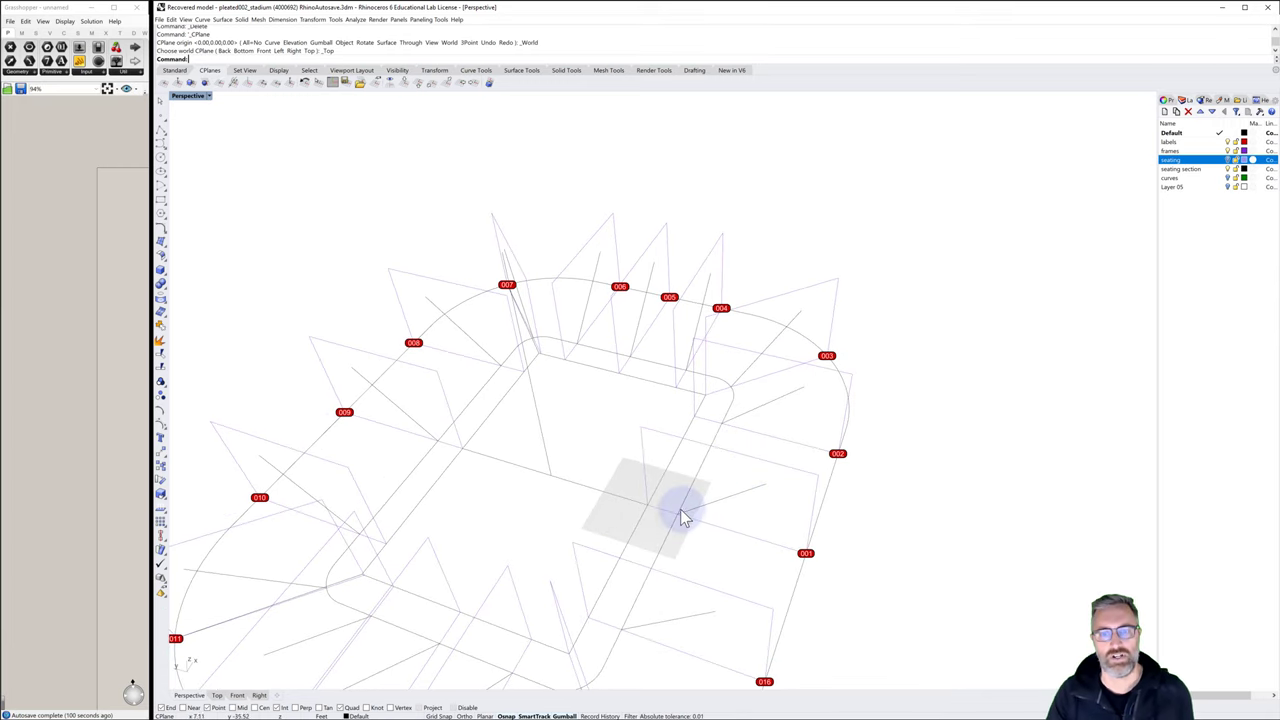
# Show the curves layer and hide the labels, frames, seating and seating section layers
pyautogui.click(1228, 178)
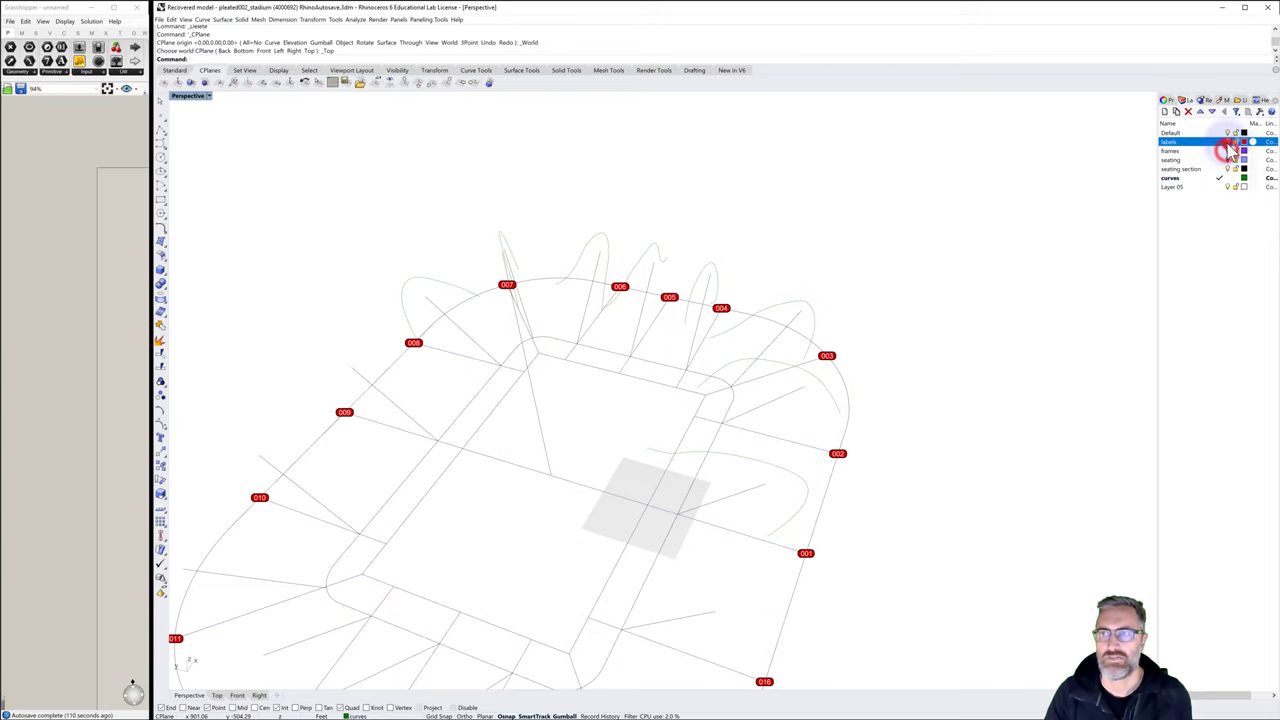
pyautogui.click(1228, 141)
pyautogui.moveTo(1140, 214); pyautogui.dragTo(987, 289, button='right')
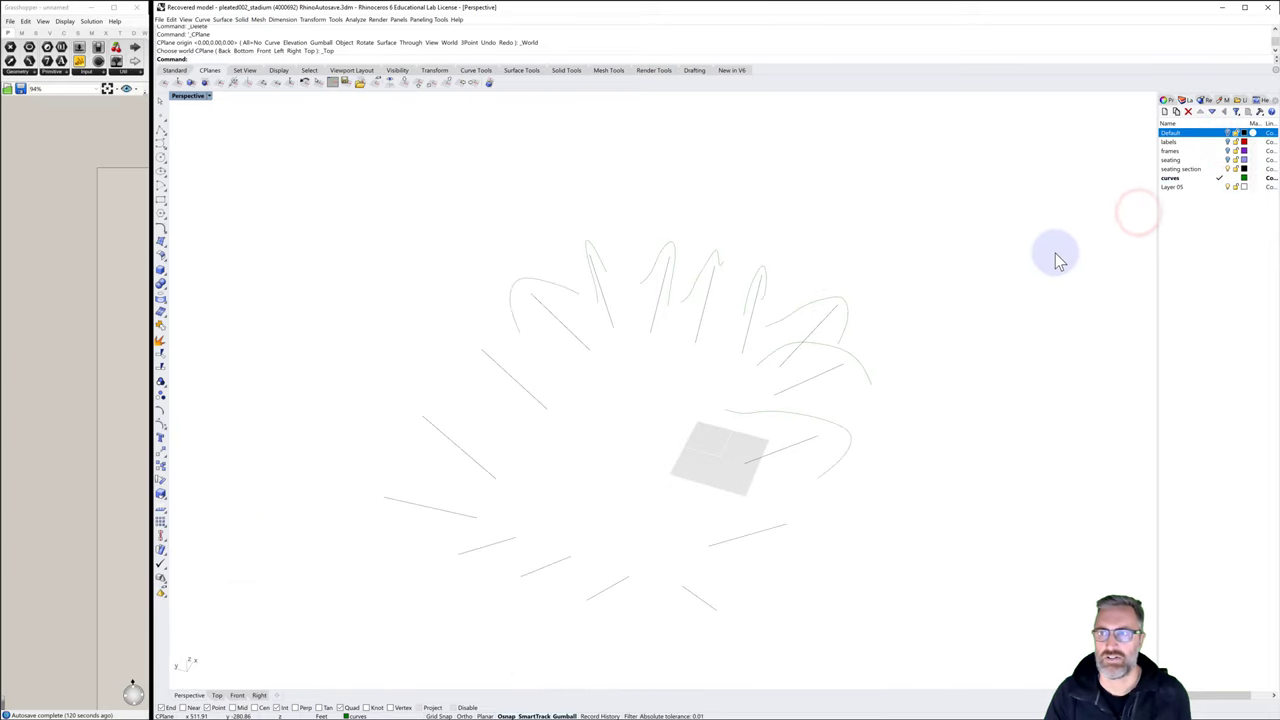
pyautogui.moveTo(1100, 240); pyautogui.dragTo(1071, 251, button='right')
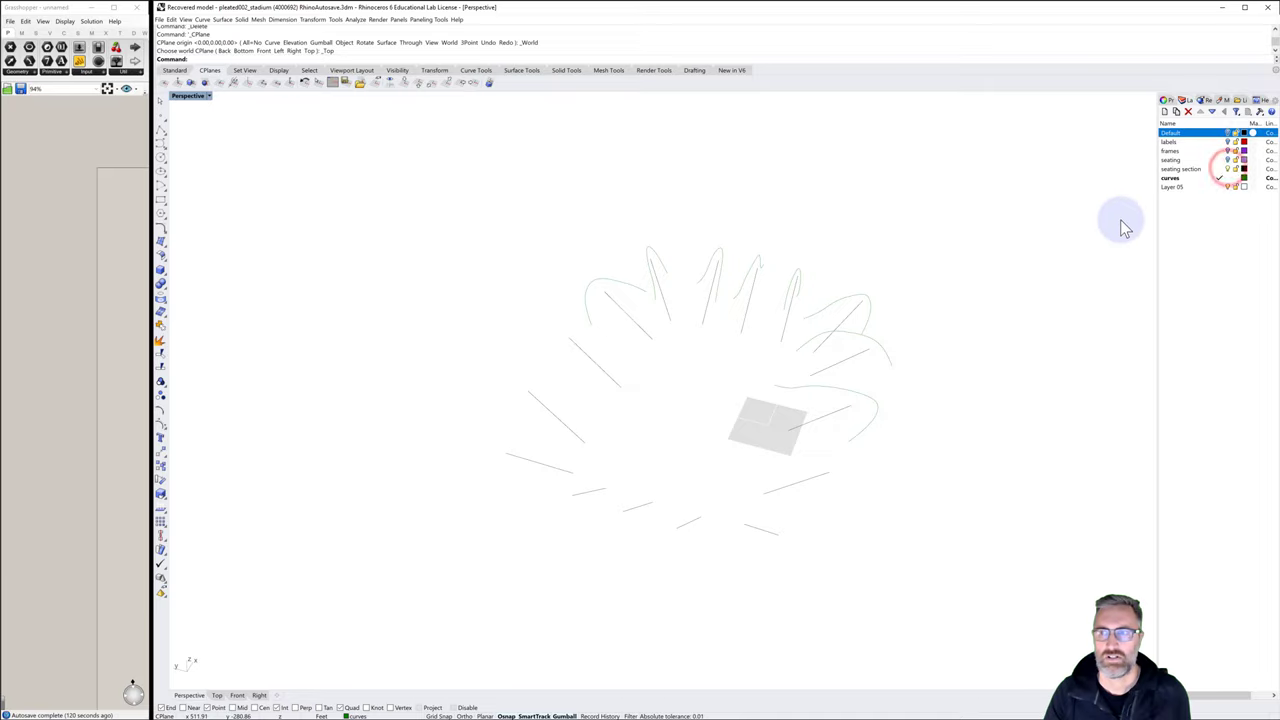
pyautogui.click(1228, 168)
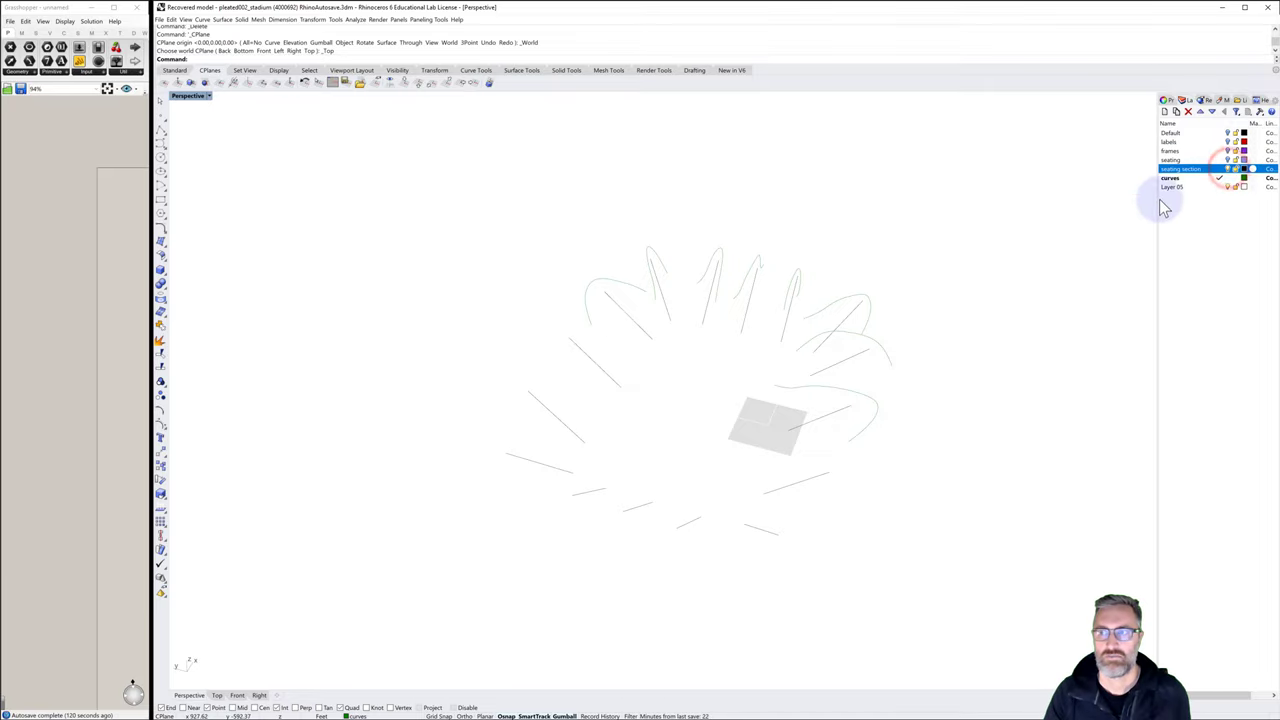
pyautogui.click(1228, 168)
pyautogui.click(1228, 168)
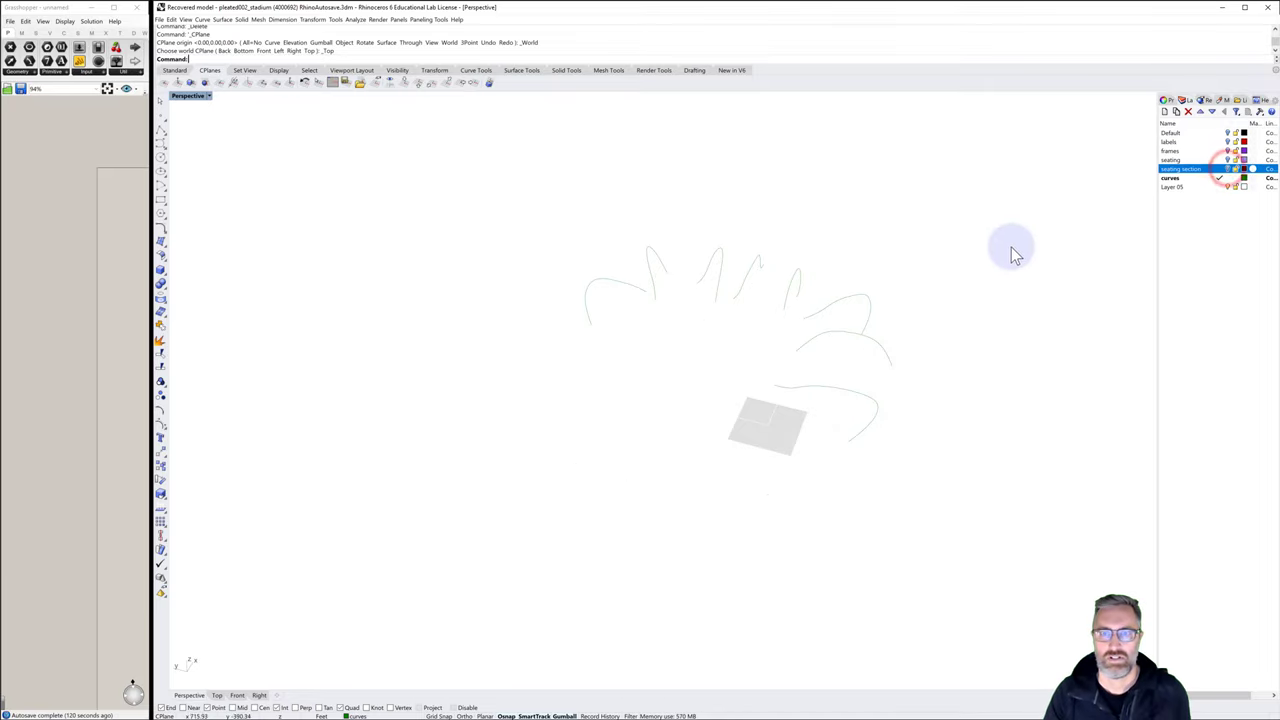
# Window-select the leftover green curves
pyautogui.click(969, 260)
pyautogui.moveTo(557, 251); pyautogui.dragTo(809, 297, button='right')
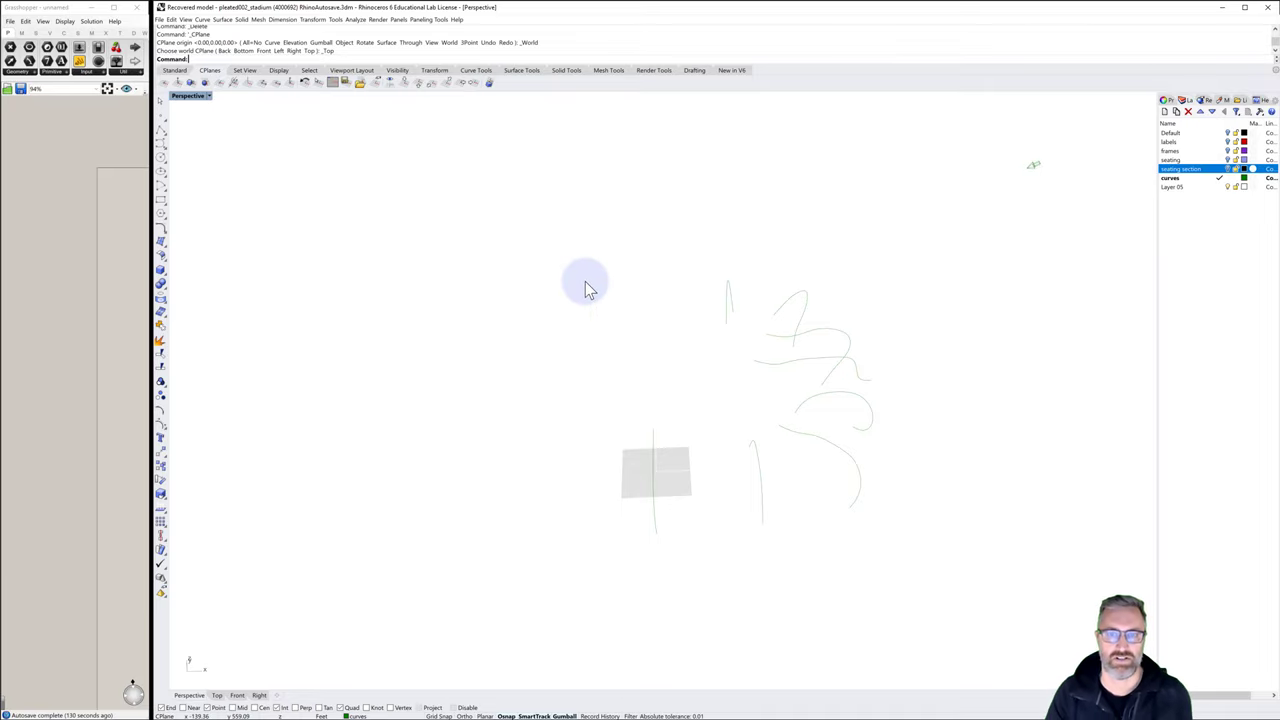
pyautogui.moveTo(595, 215); pyautogui.dragTo(950, 568)
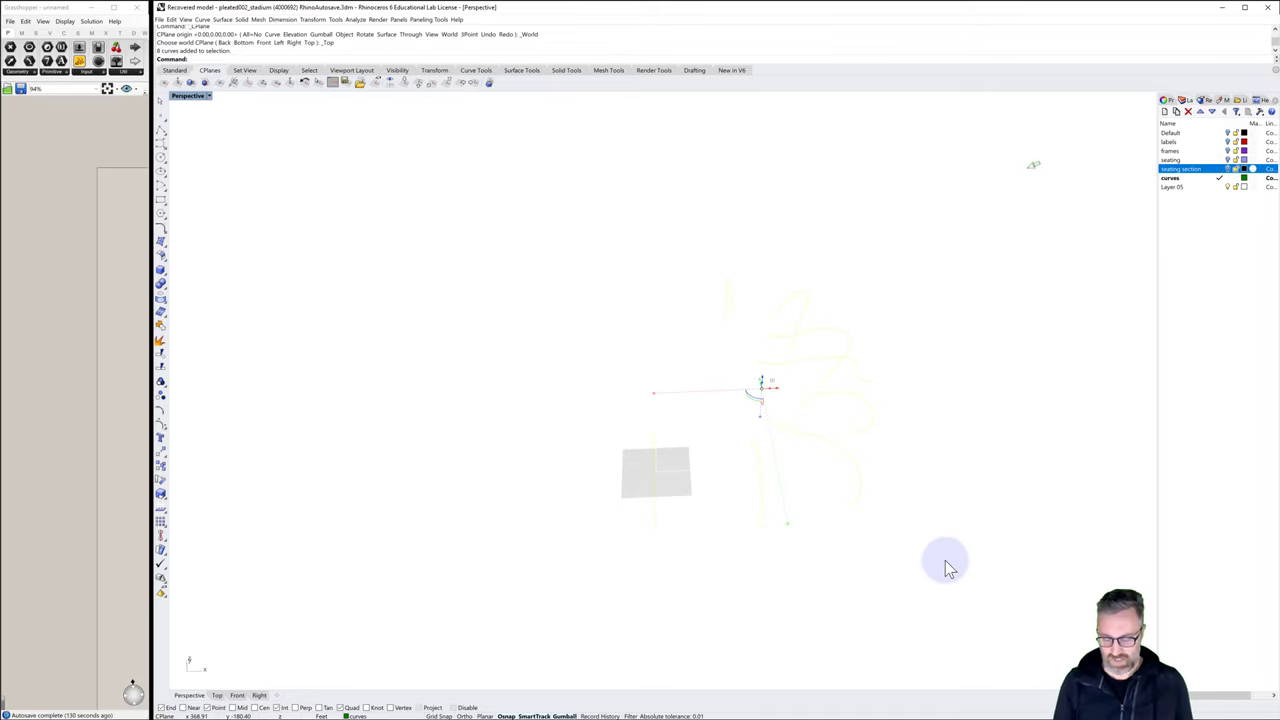
# Delete the leftover curves and turn the frames and seating section layers back on
pyautogui.press('Delete')
pyautogui.click(889, 490)
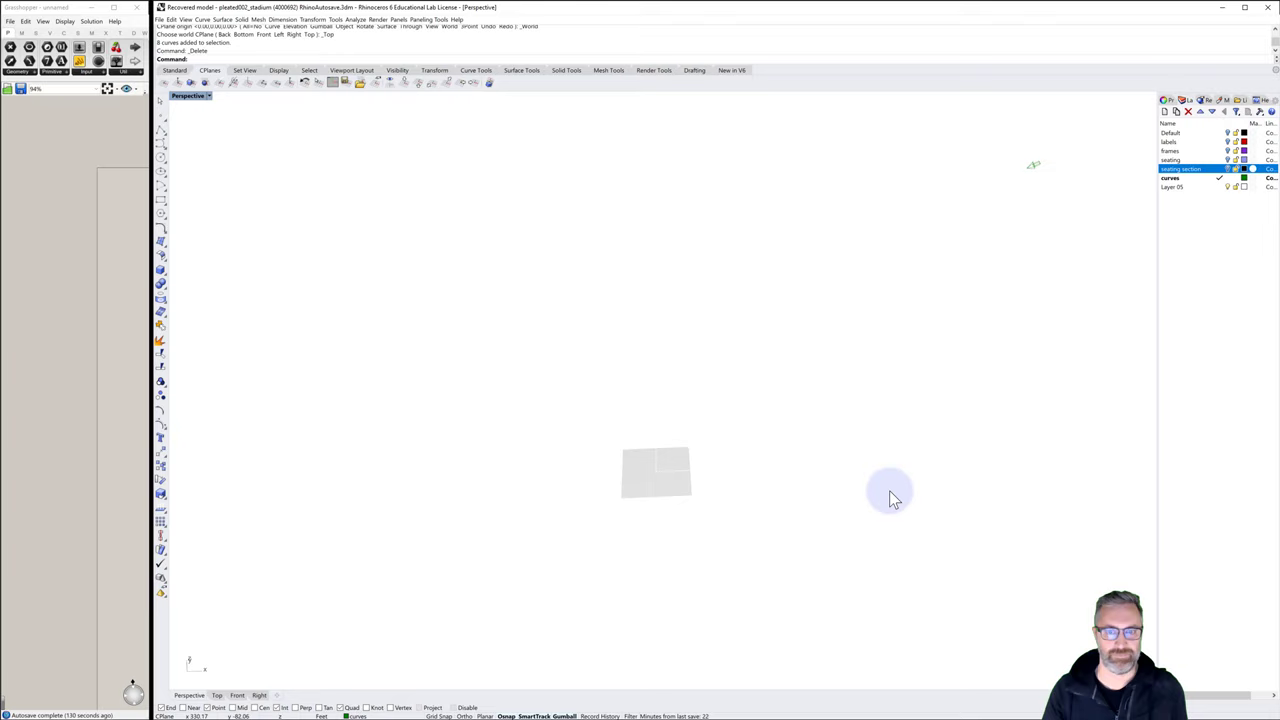
pyautogui.click(1228, 150)
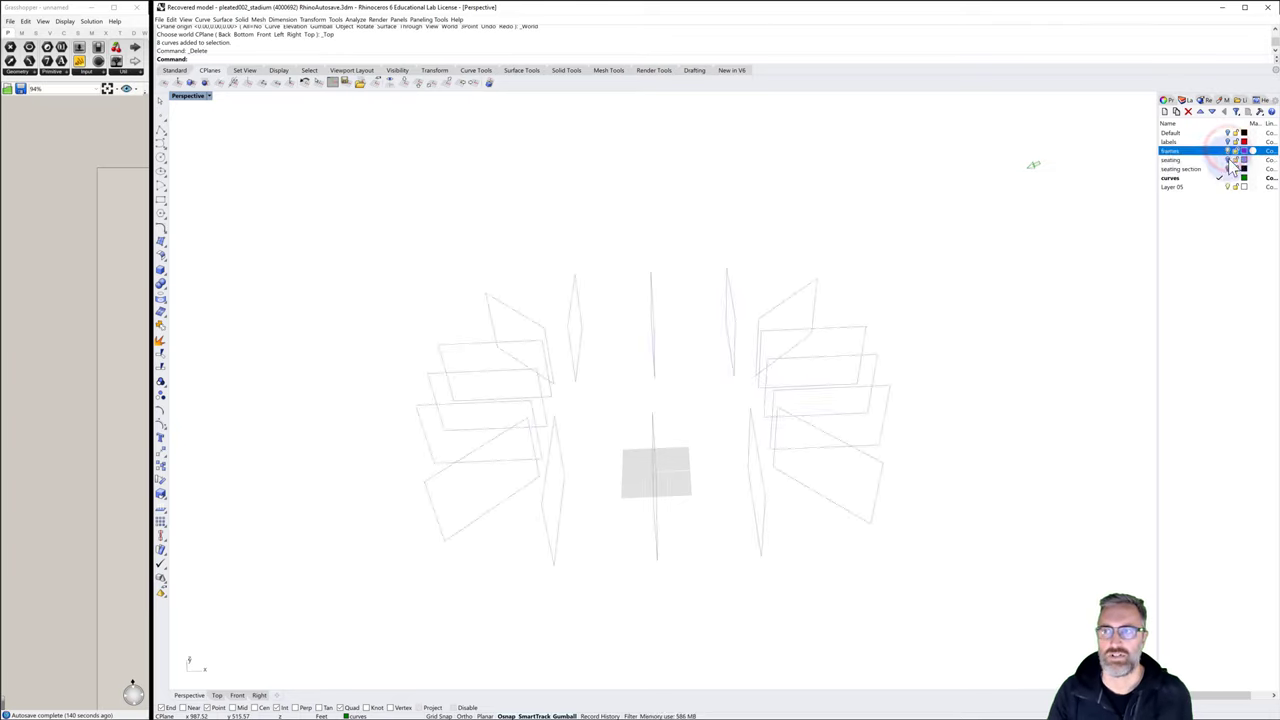
pyautogui.click(1228, 168)
pyautogui.moveTo(1014, 340); pyautogui.dragTo(1027, 345, button='right')
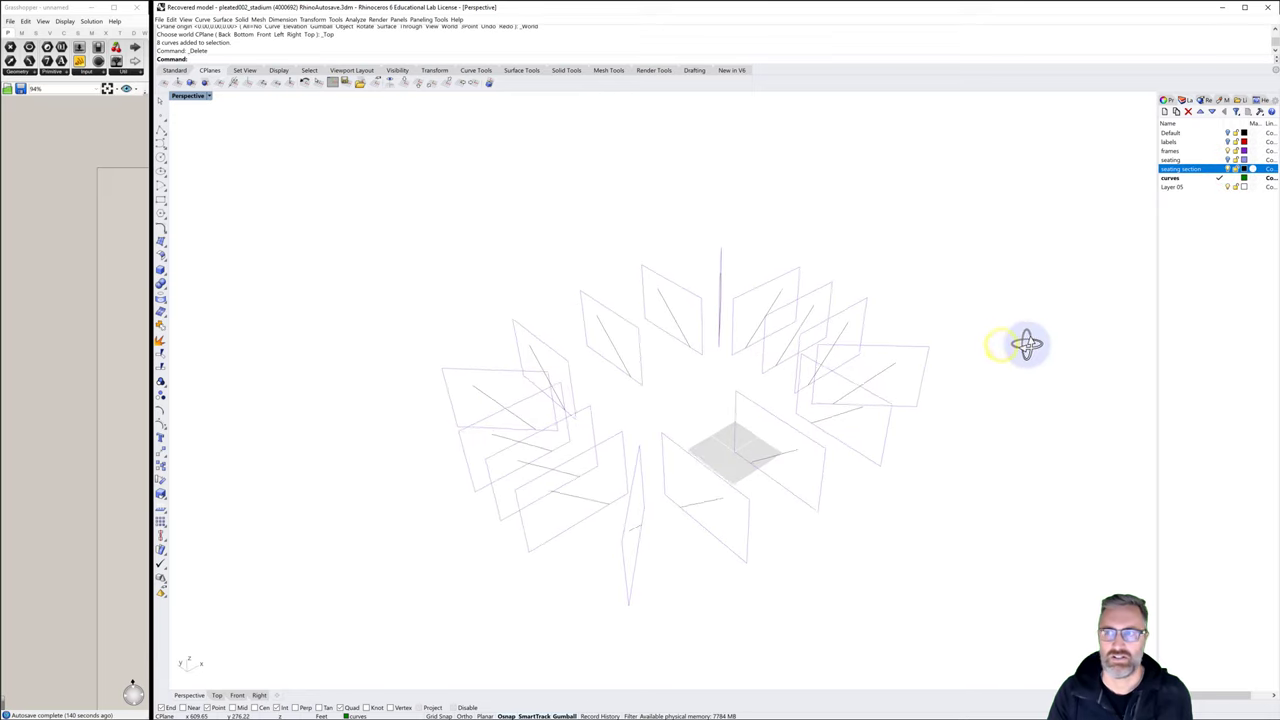
# Turn the numbered labels back on and narrow the Rhino window toward the right
pyautogui.click(1229, 141)
pyautogui.moveTo(1058, 295); pyautogui.dragTo(1046, 320, button='right')
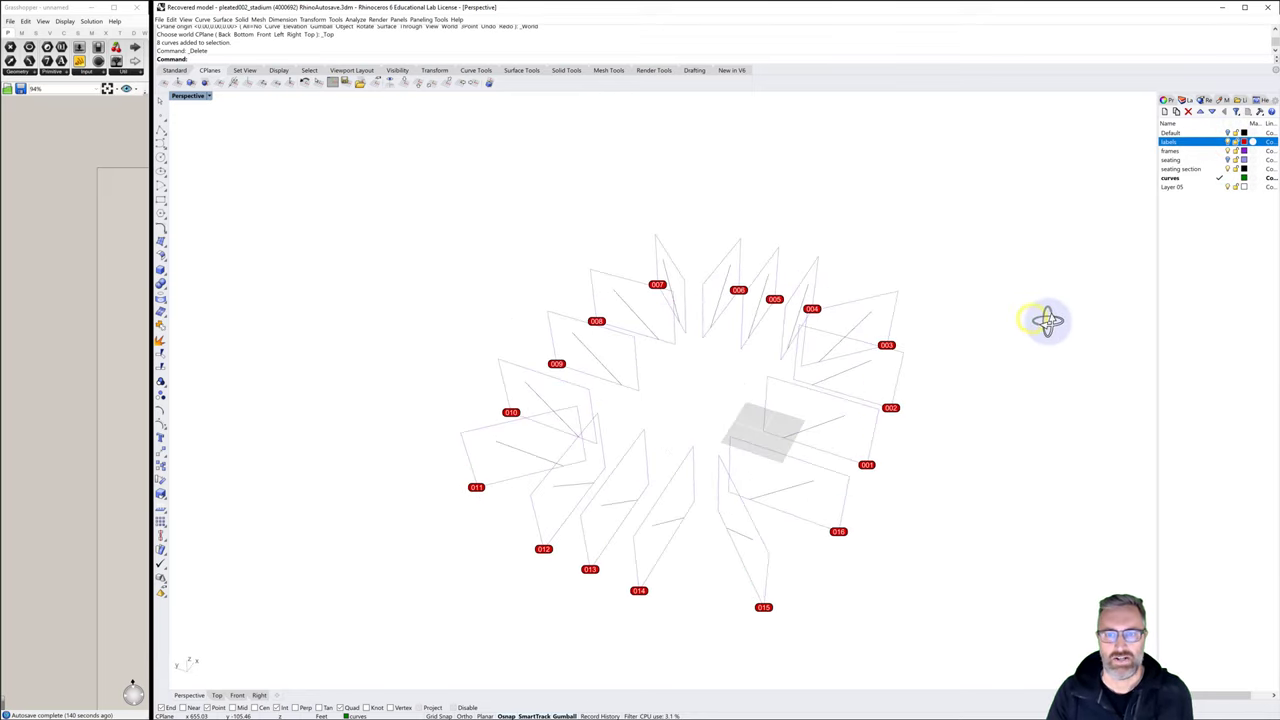
pyautogui.keyDown('shift'); pyautogui.moveTo(940, 392); pyautogui.dragTo(1034, 354, button='right'); pyautogui.keyUp('shift')
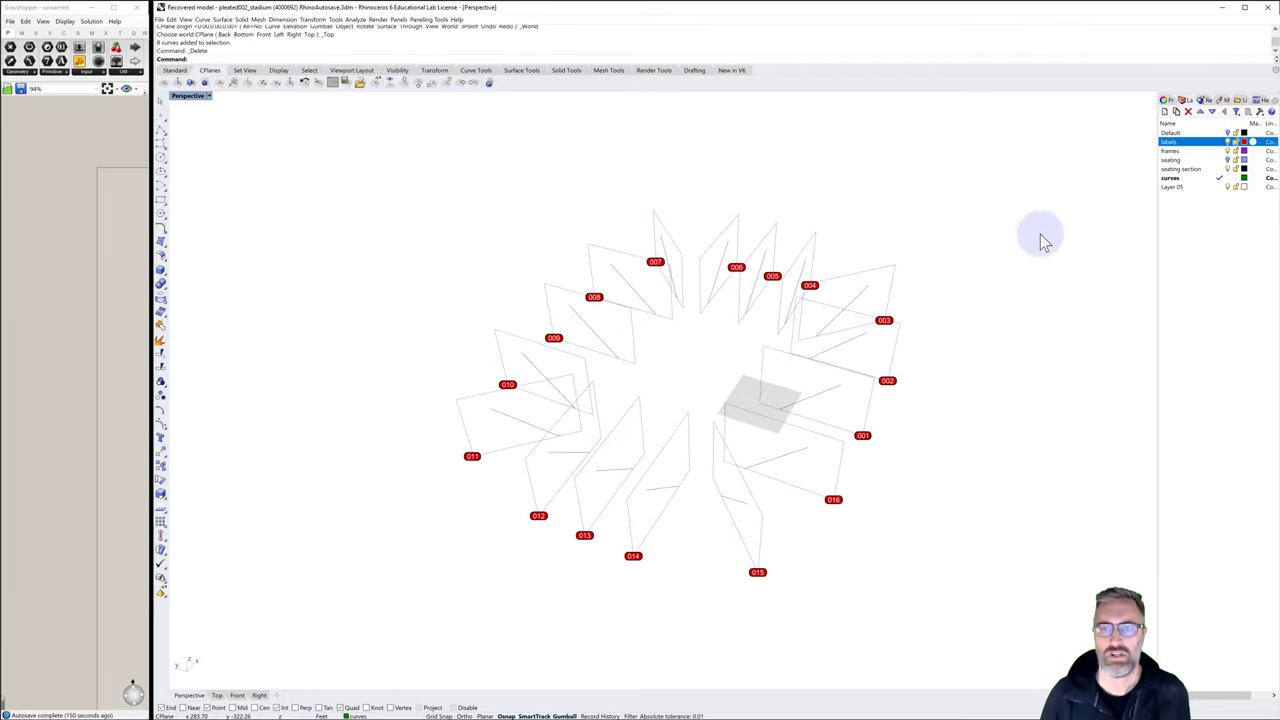
pyautogui.moveTo(857, 349); pyautogui.dragTo(657, 340, button='right')
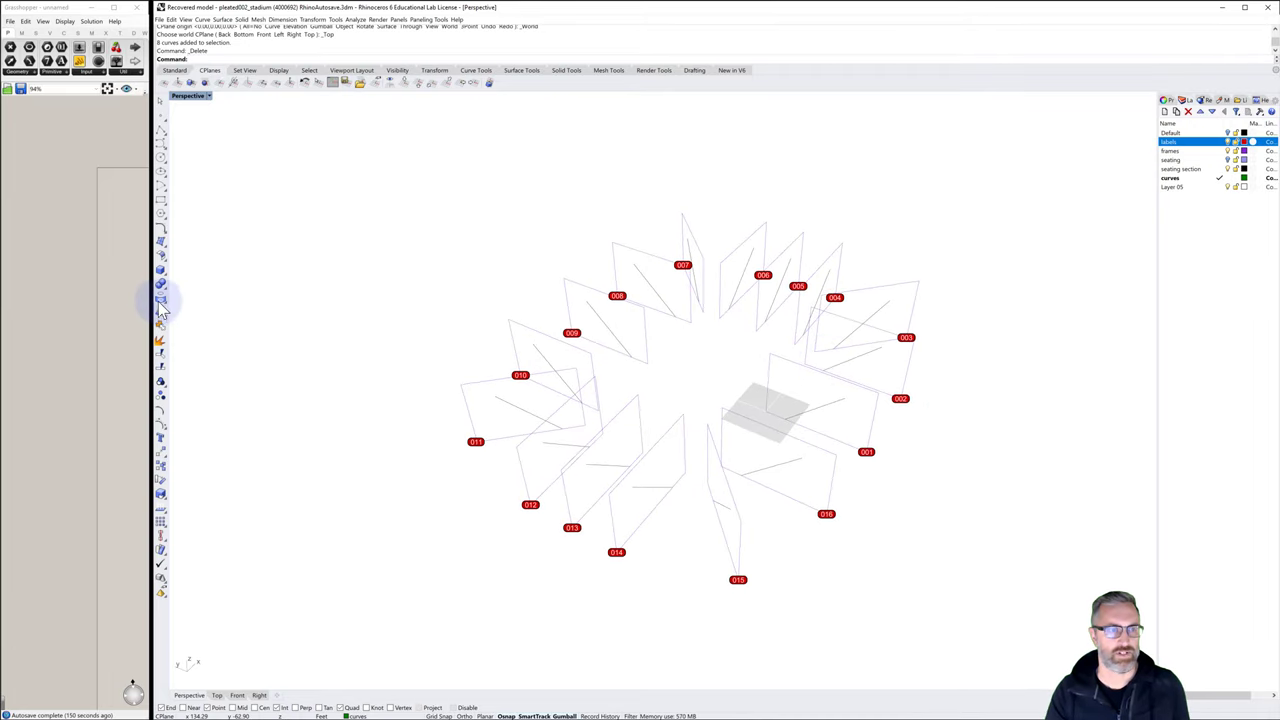
pyautogui.moveTo(156, 312); pyautogui.dragTo(694, 279)
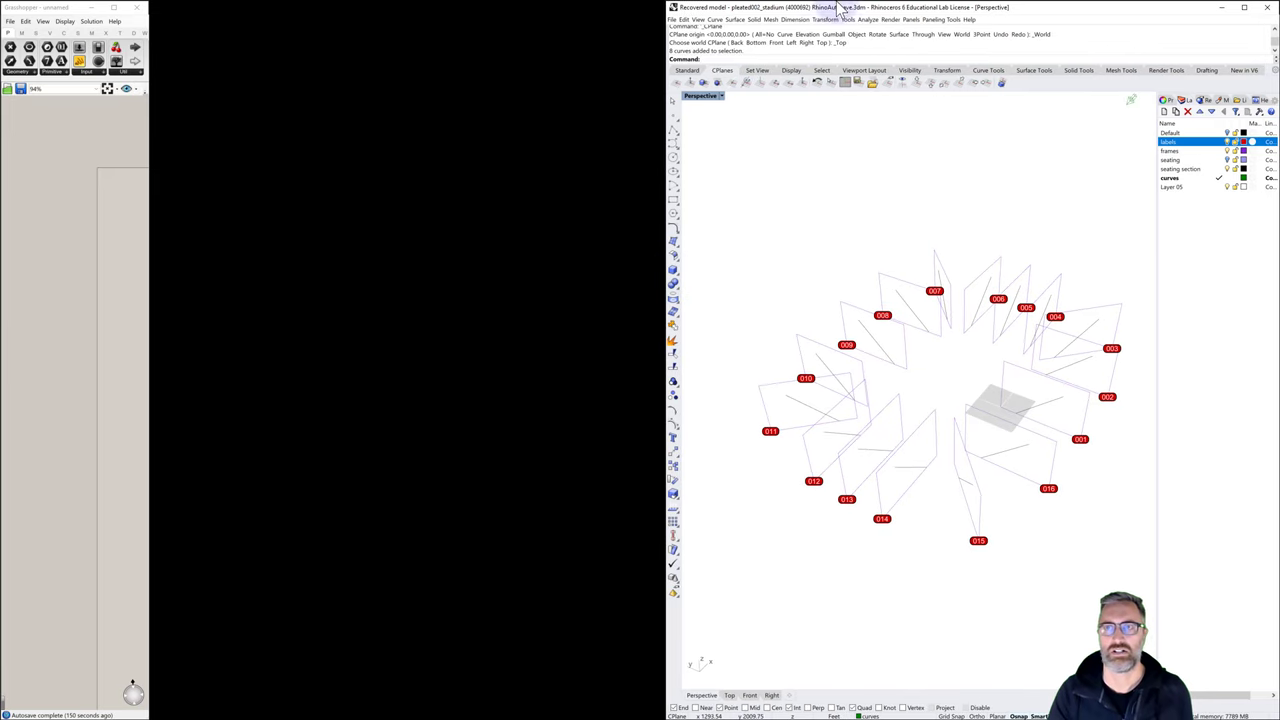
# Snap Rhino to the right half of the screen and Grasshopper to the left half
pyautogui.moveTo(1022, 12); pyautogui.dragTo(1278, 60)
pyautogui.click(730, 156)
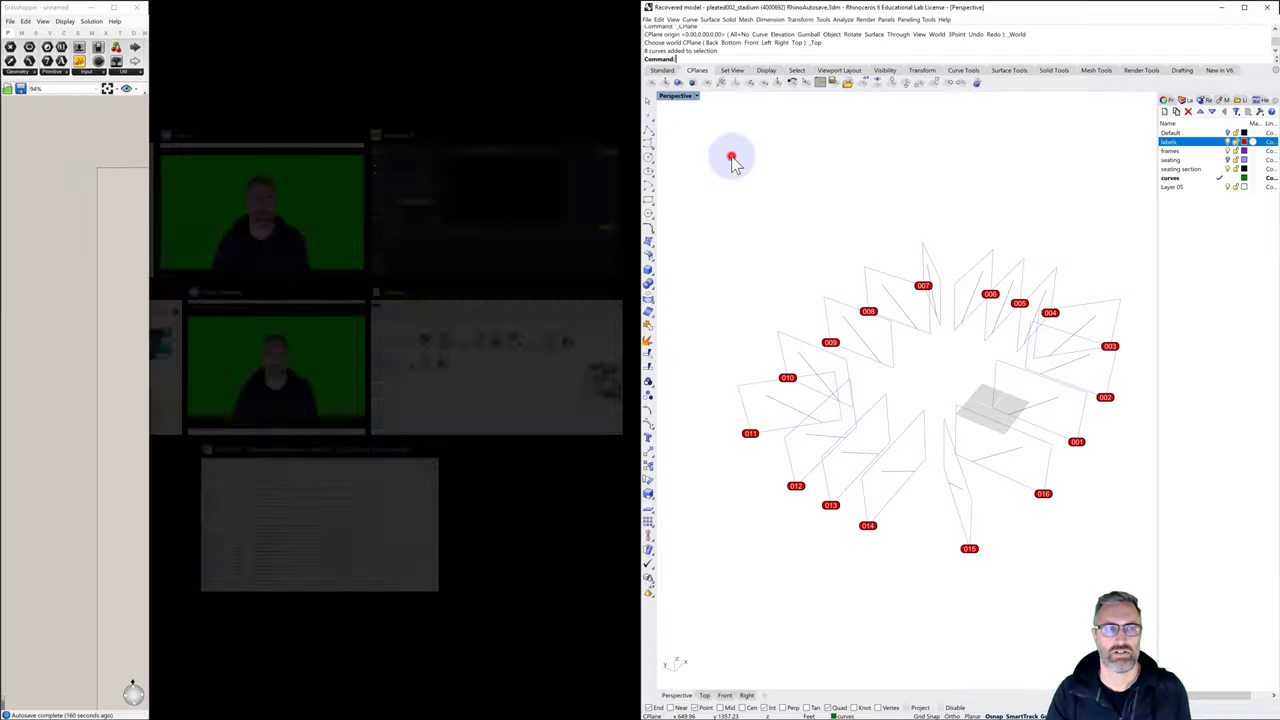
pyautogui.moveTo(100, 10); pyautogui.dragTo(297, 84)
pyautogui.click(731, 181)
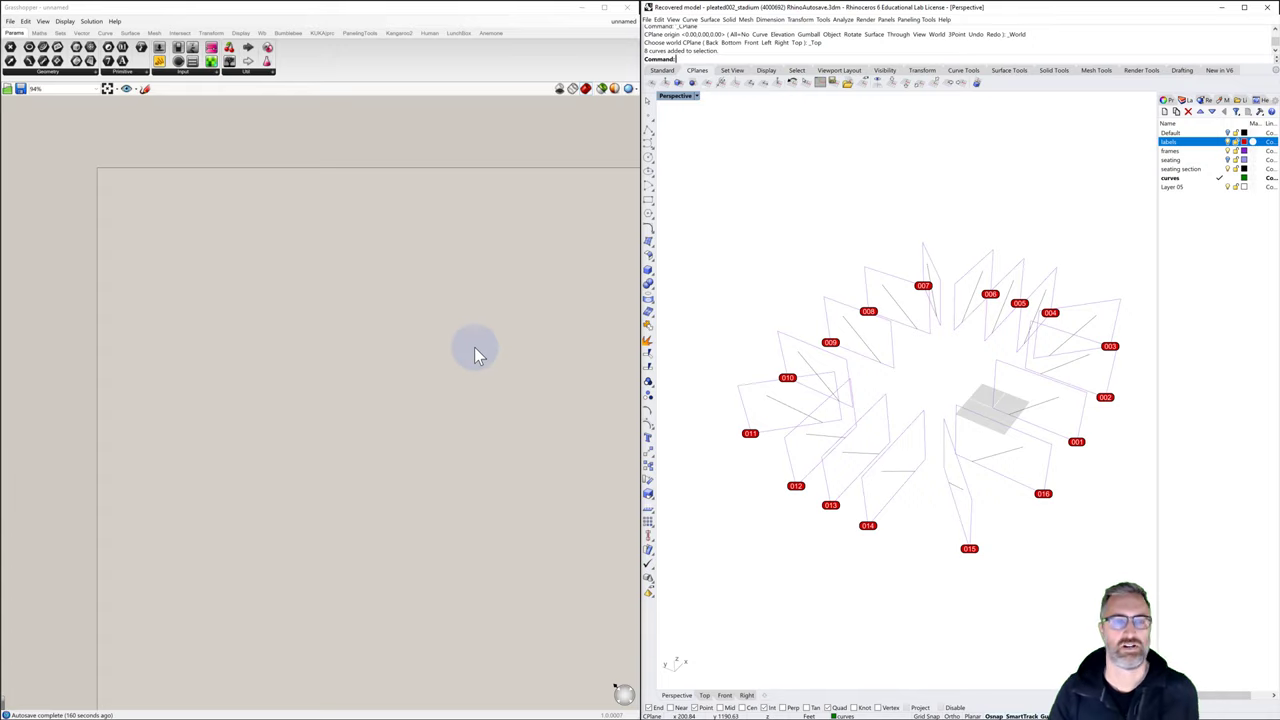
pyautogui.scroll(-2, 469, 348)
pyautogui.scroll(3, 407, 314)
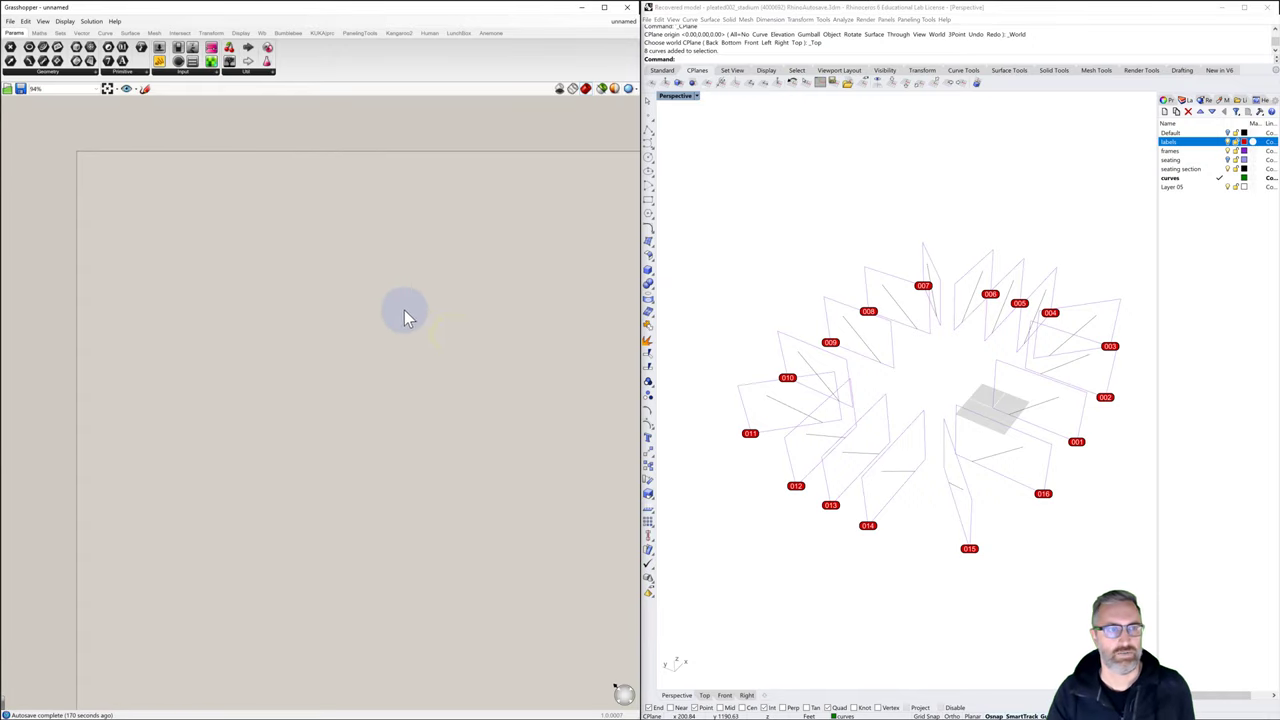
pyautogui.scroll(-1, 286, 257)
pyautogui.scroll(2, 205, 240)
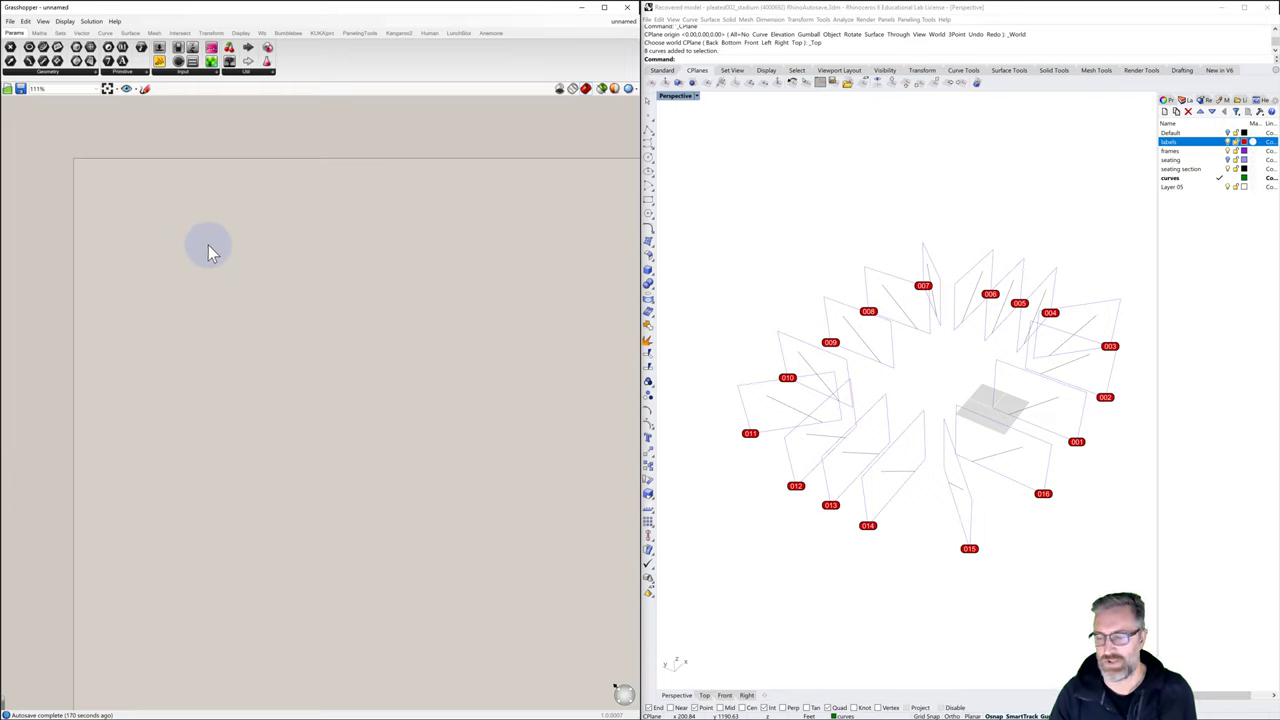
# Search 'curve' on the canvas and place a Curve parameter component
pyautogui.doubleClick(185, 262)
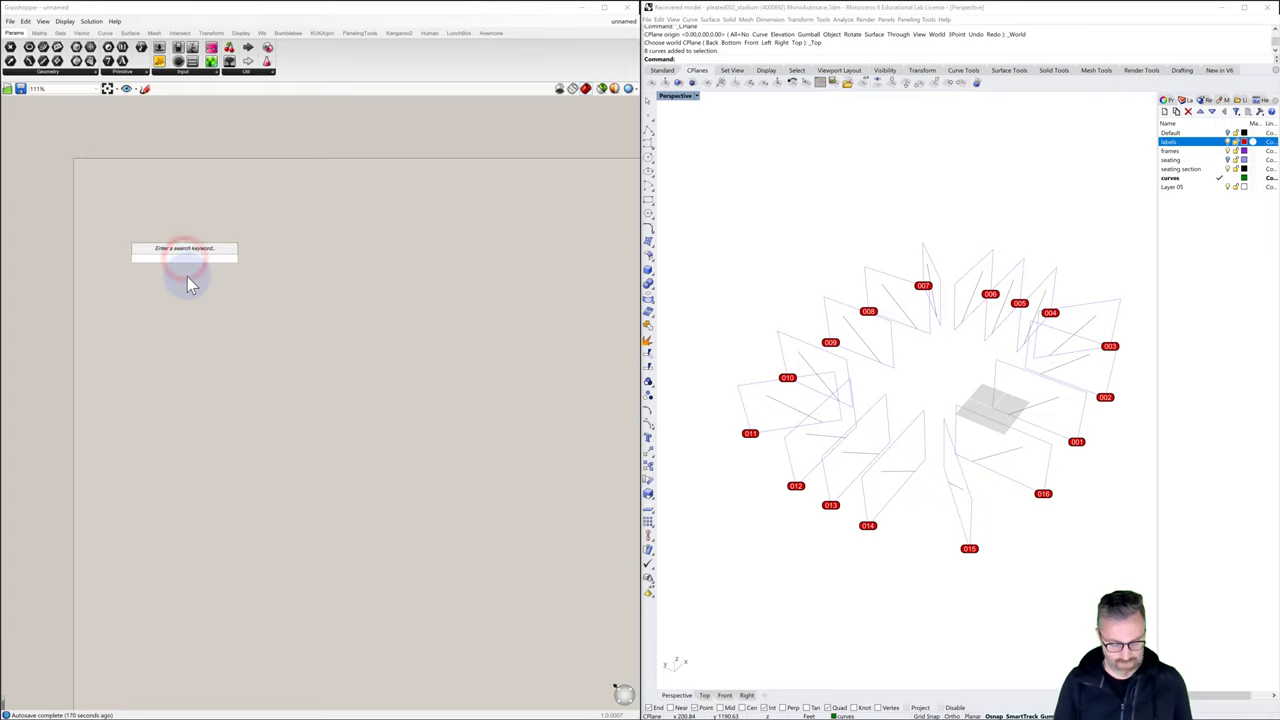
pyautogui.write('curve')
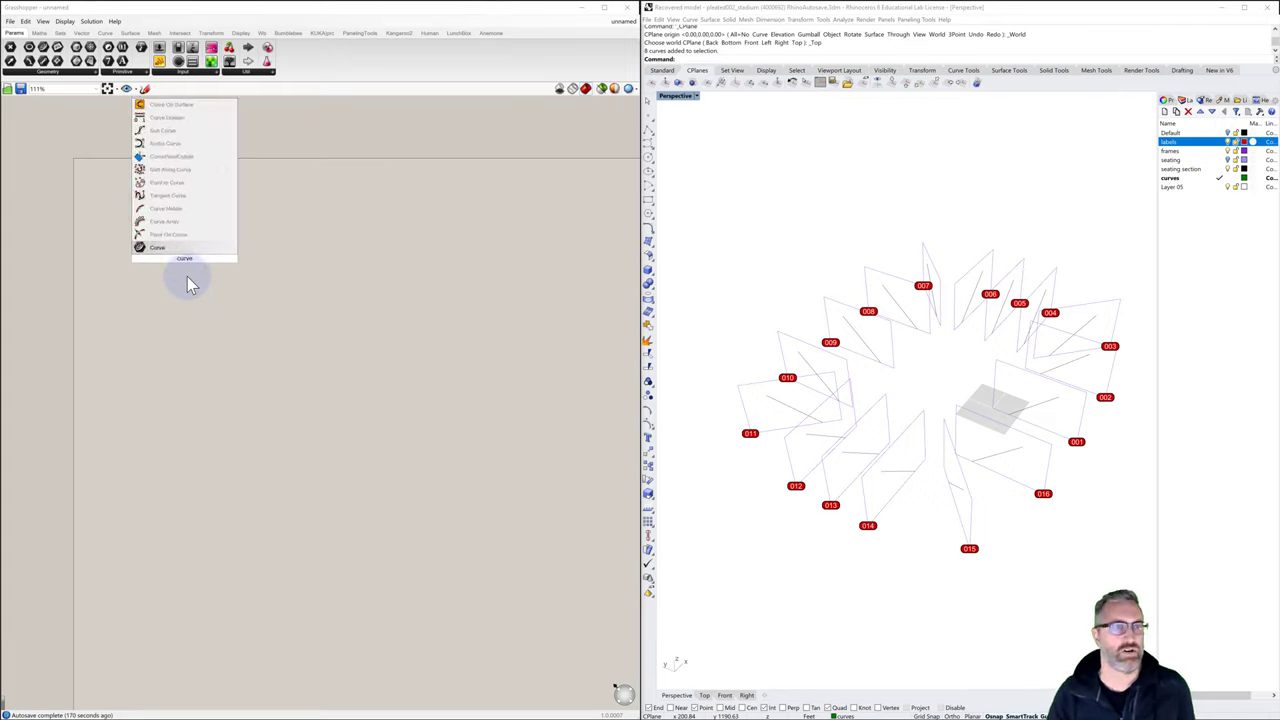
pyautogui.click(151, 248)
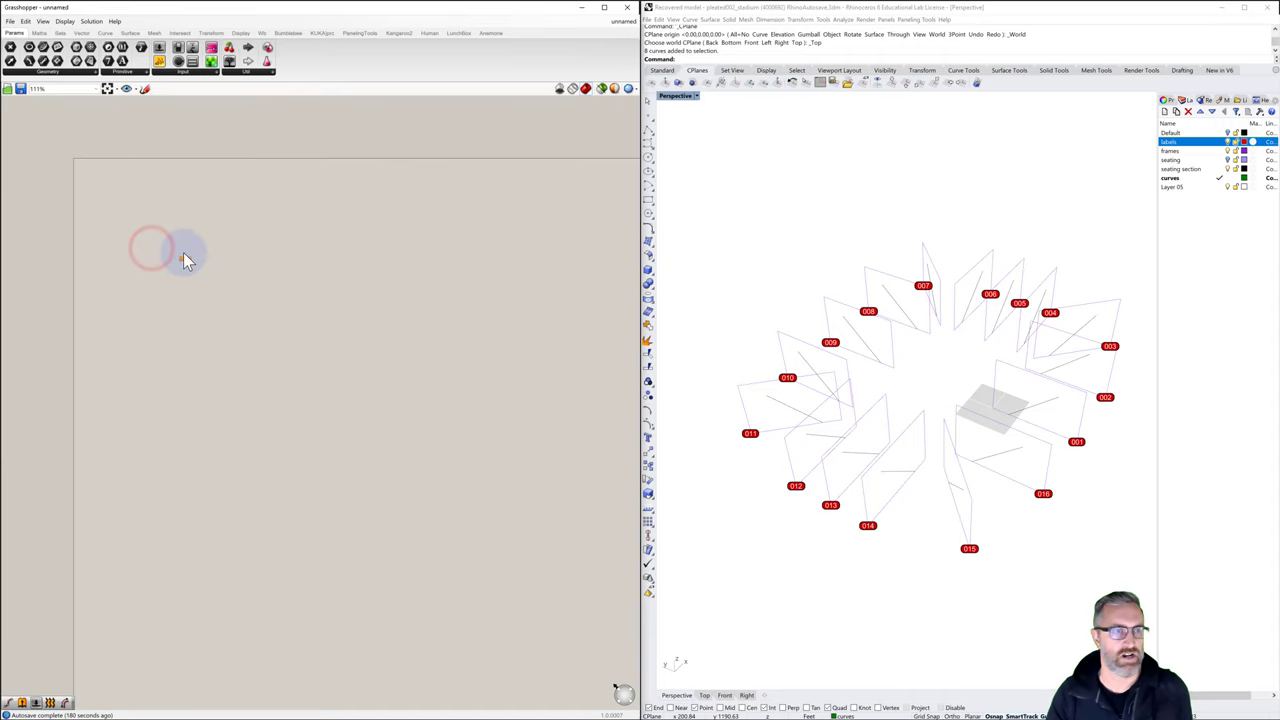
pyautogui.scroll(5, 185, 262)
pyautogui.moveTo(172, 273); pyautogui.dragTo(236, 253)
pyautogui.click(266, 278)
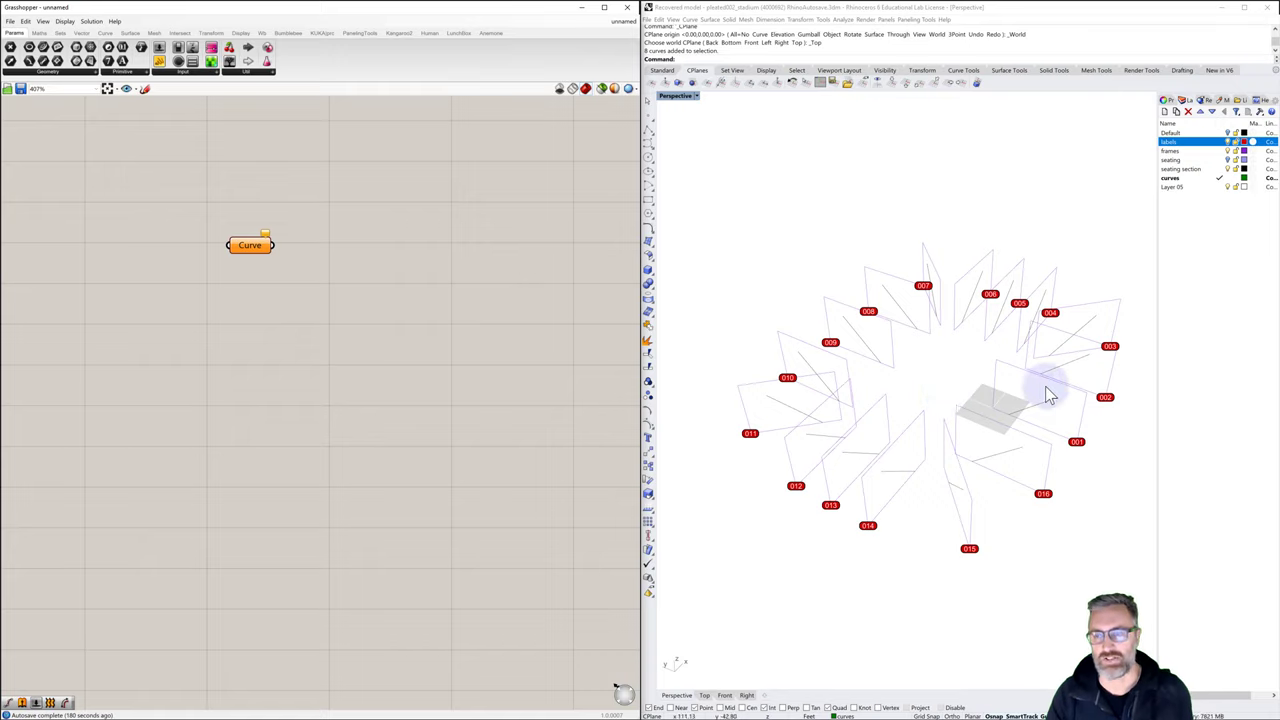
pyautogui.scroll(6, 1062, 392)
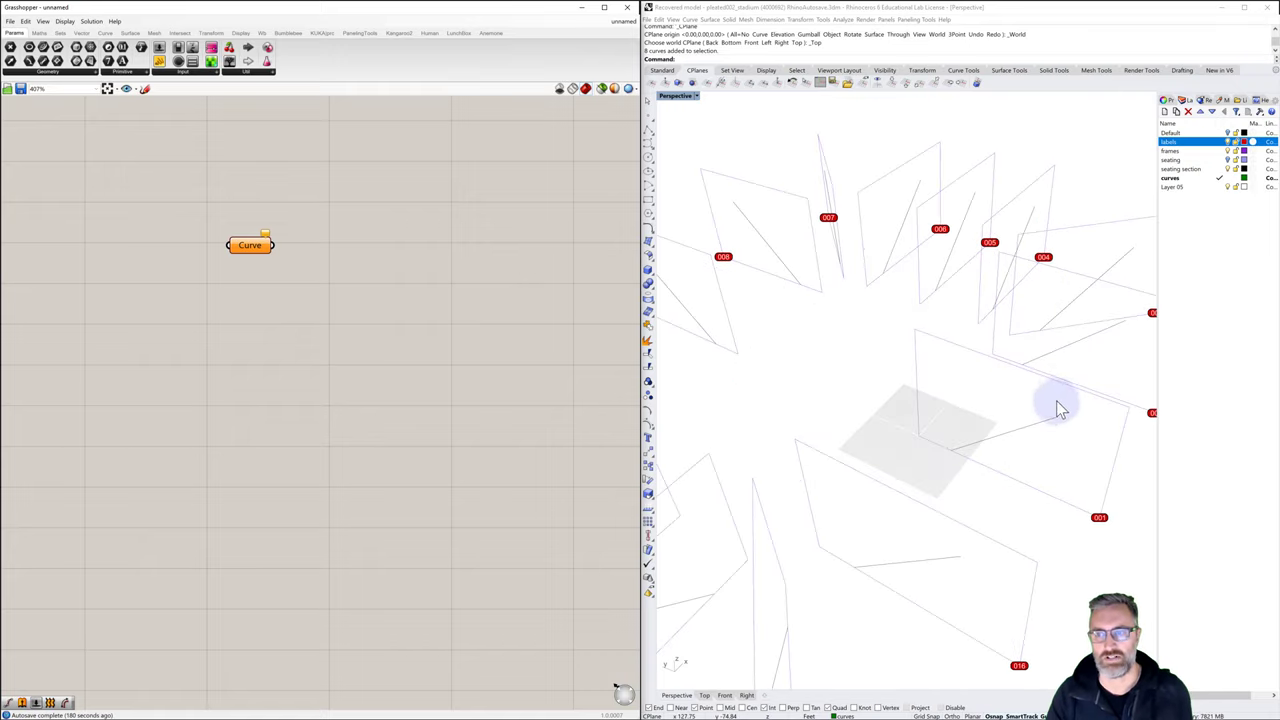
pyautogui.moveTo(1058, 400)
pyautogui.keyDown('shift'); pyautogui.mouseDown(button='right')
pyautogui.moveTo(934, 374)
pyautogui.moveTo(943, 360)
pyautogui.moveTo(915, 345)
pyautogui.mouseUp(button='right'); pyautogui.keyUp('shift')
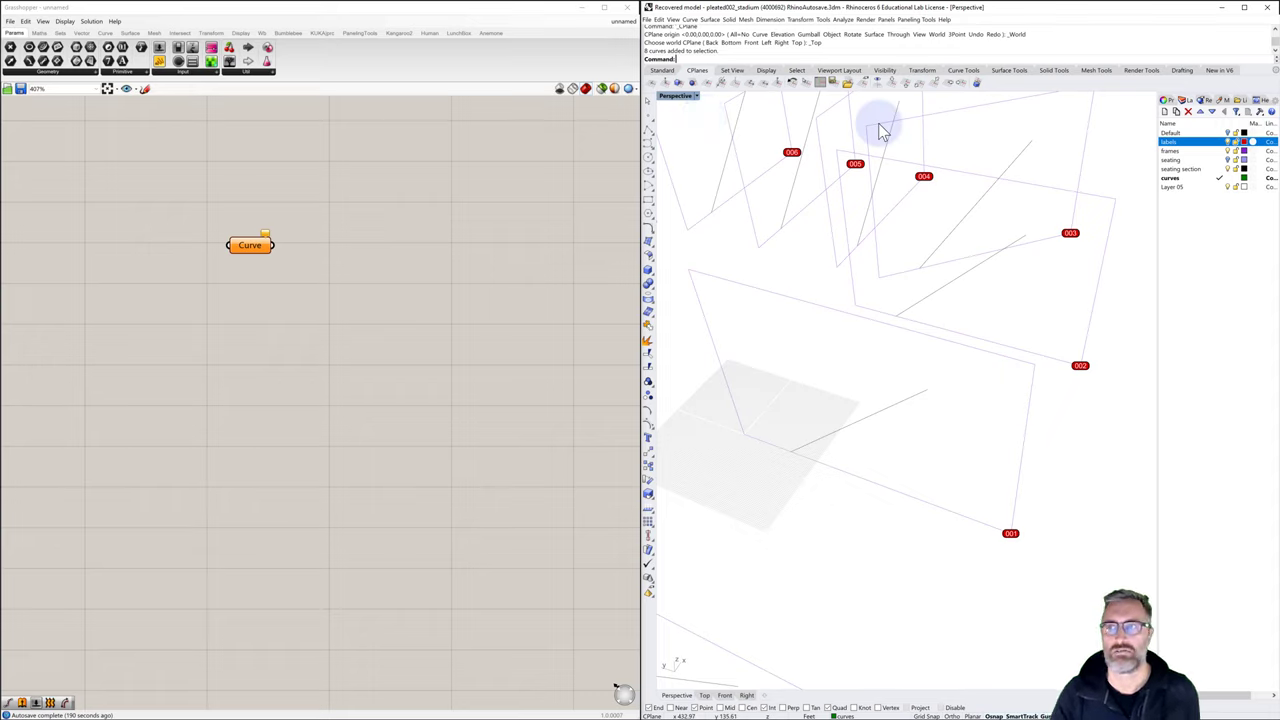
pyautogui.press('Delete')
pyautogui.click(649, 143)
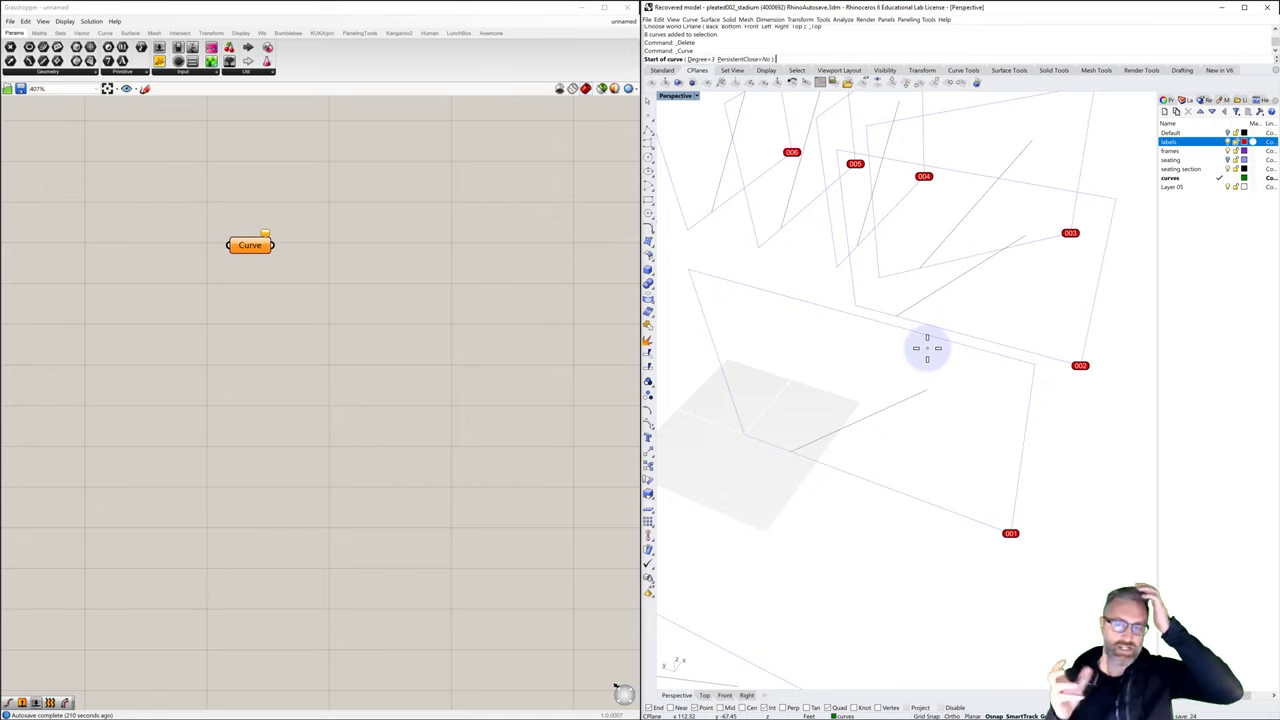
pyautogui.click(960, 458)
pyautogui.click(983, 423)
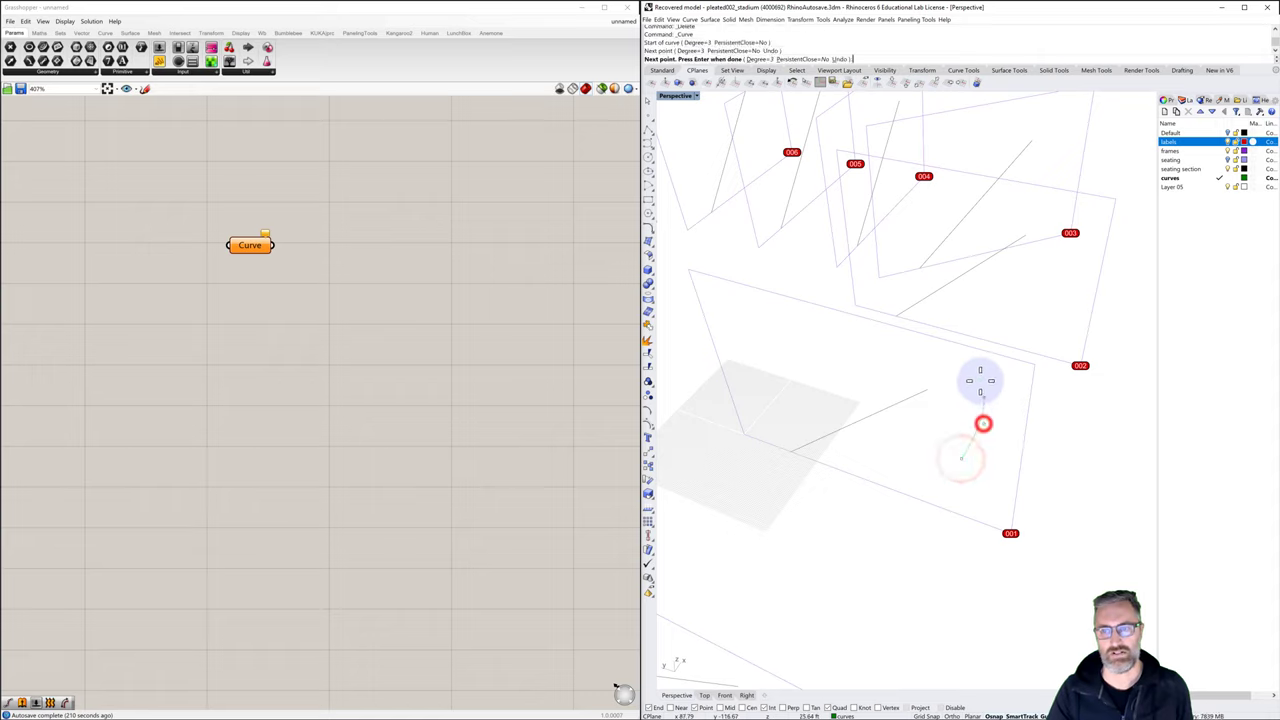
pyautogui.click(977, 367)
pyautogui.click(942, 343)
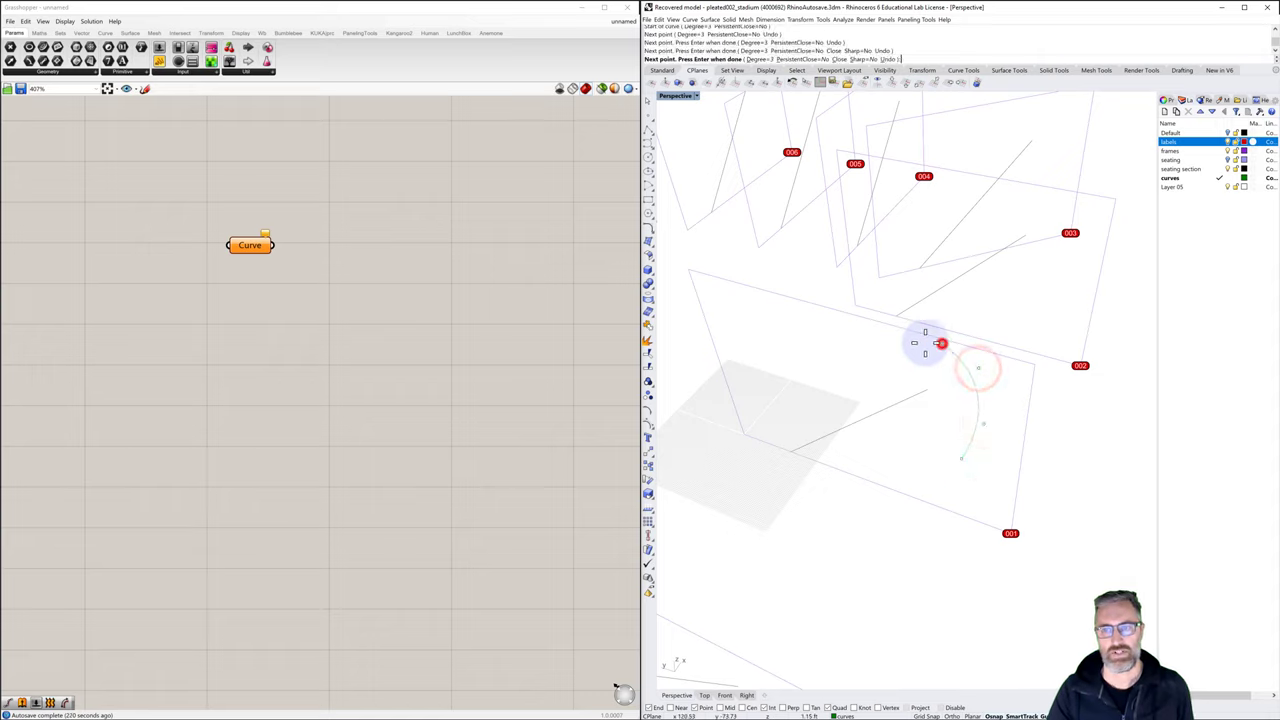
pyautogui.click(868, 326)
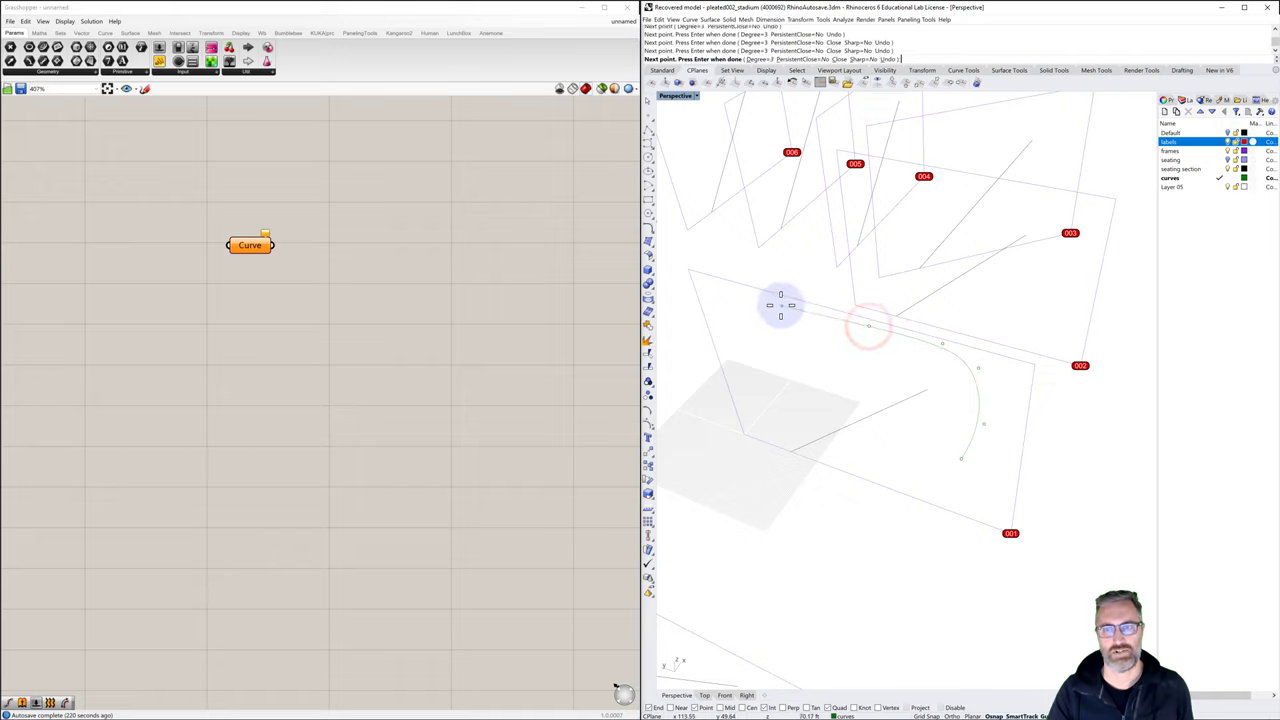
pyautogui.click(781, 305)
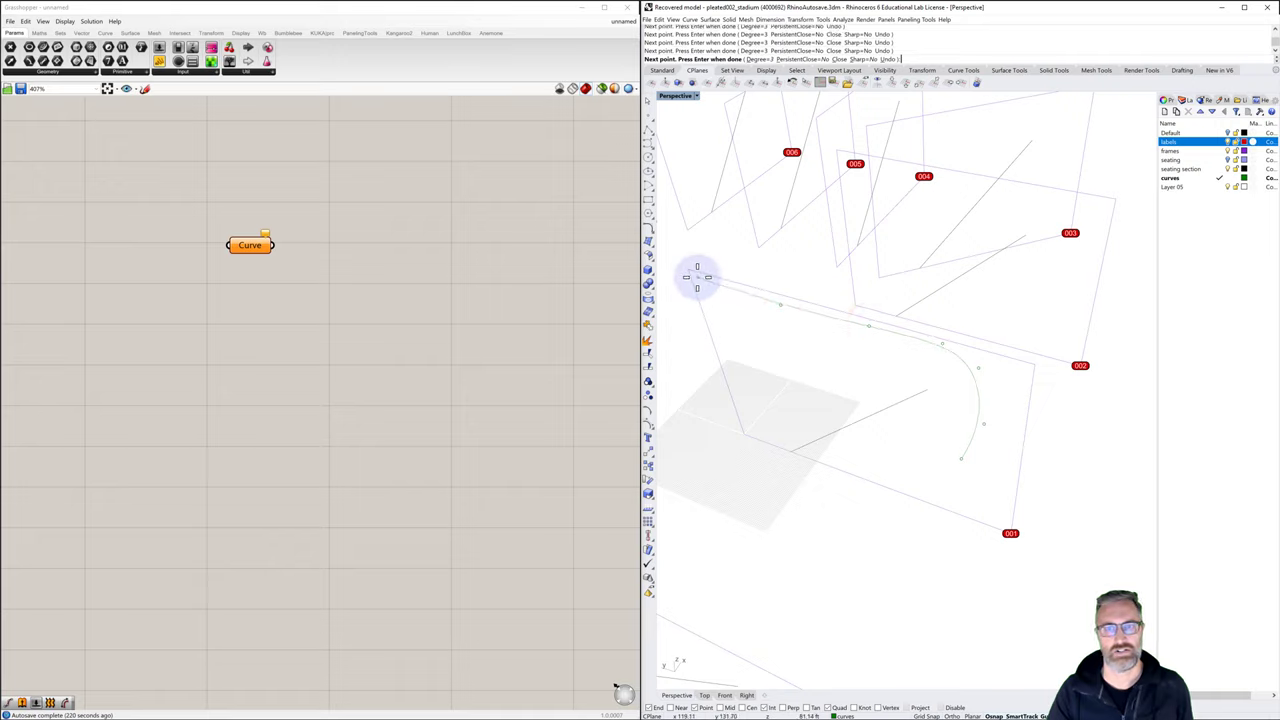
pyautogui.press('Return')
pyautogui.moveTo(811, 351); pyautogui.dragTo(803, 391, button='right')
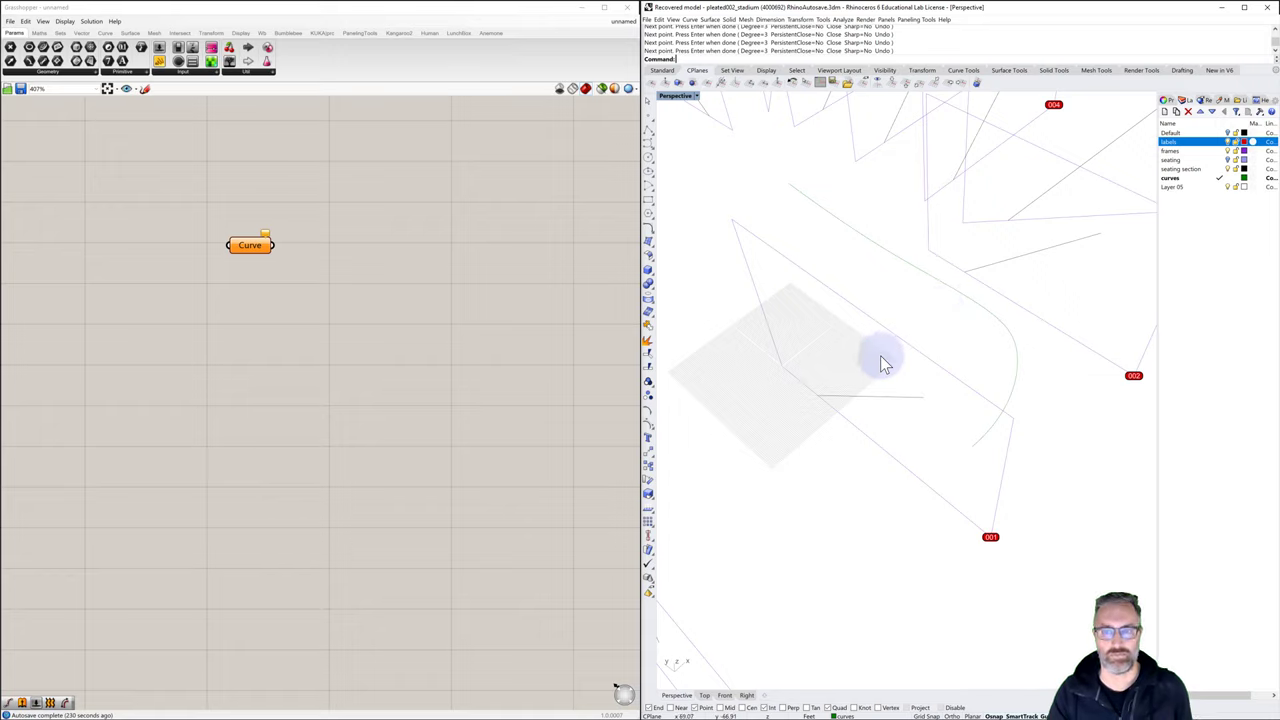
pyautogui.click(987, 317)
pyautogui.press('Delete')
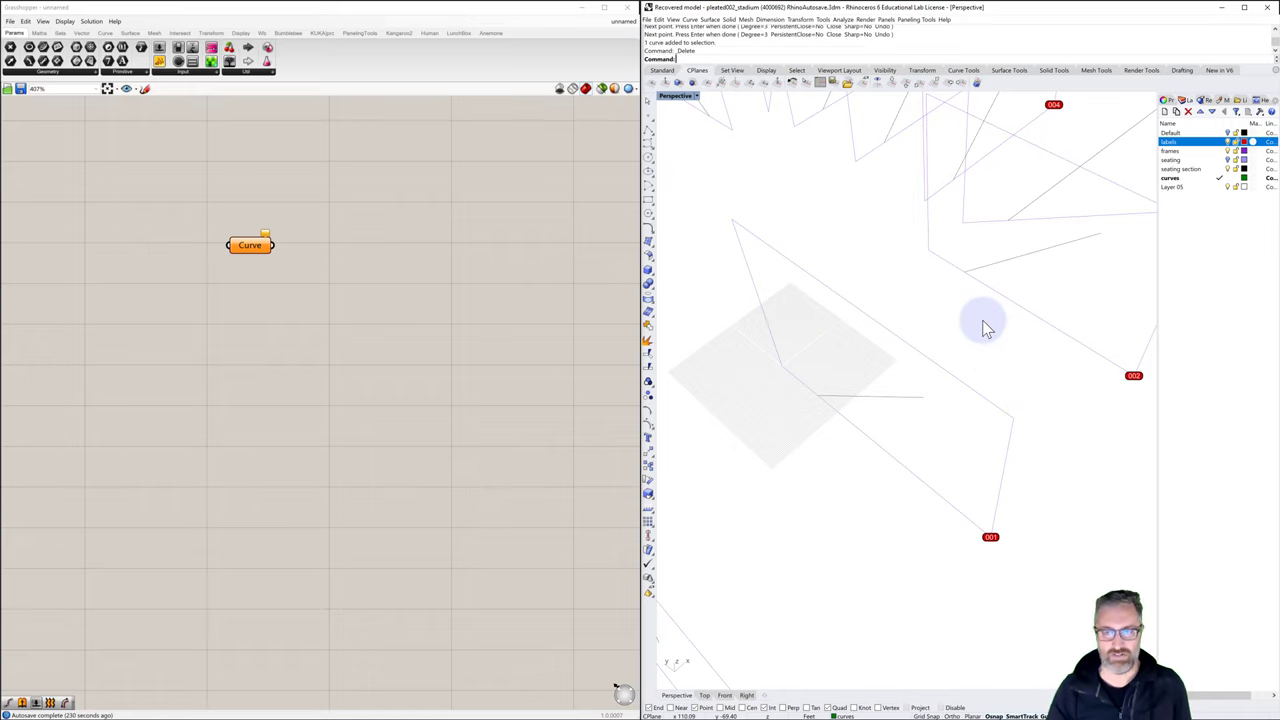
pyautogui.moveTo(951, 311)
pyautogui.mouseDown(button='right')
pyautogui.moveTo(914, 323)
pyautogui.moveTo(923, 314)
pyautogui.moveTo(934, 337)
pyautogui.moveTo(955, 318)
pyautogui.moveTo(925, 327)
pyautogui.mouseUp(button='right')
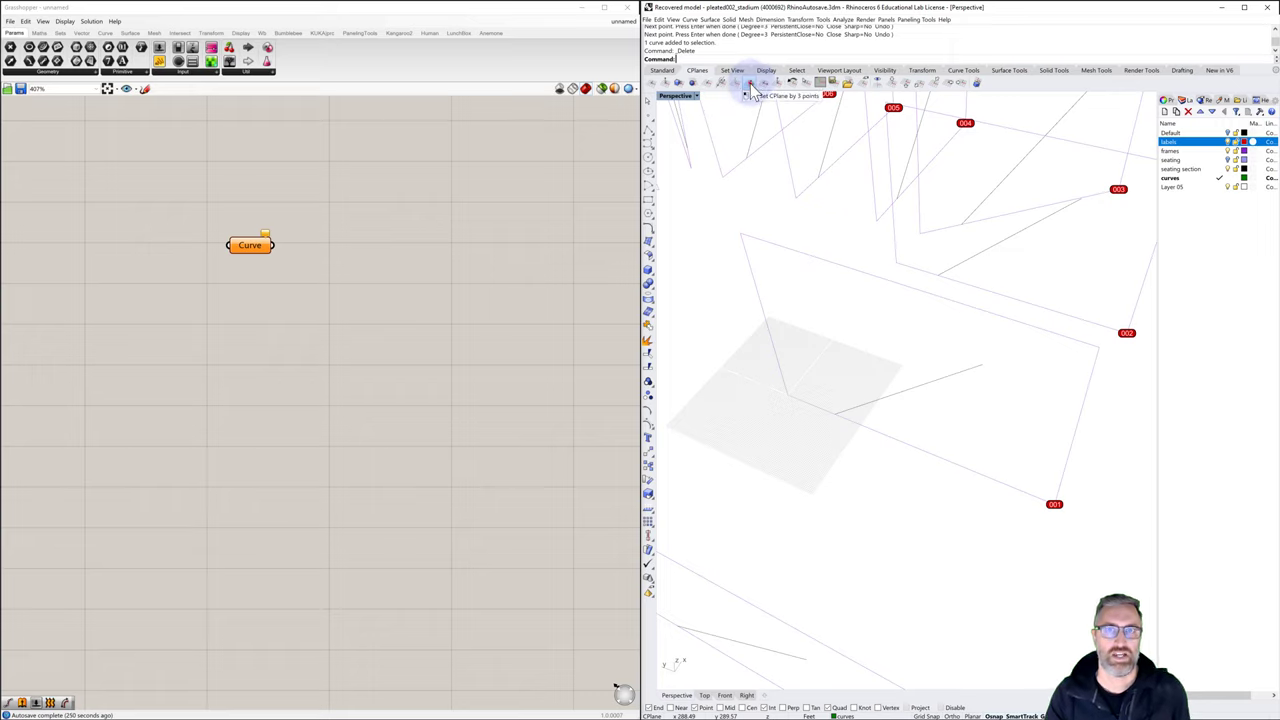
# Set a 3-point CPlane: origin at the frame corner, X toward 001, up the upright edge
pyautogui.click(750, 86)
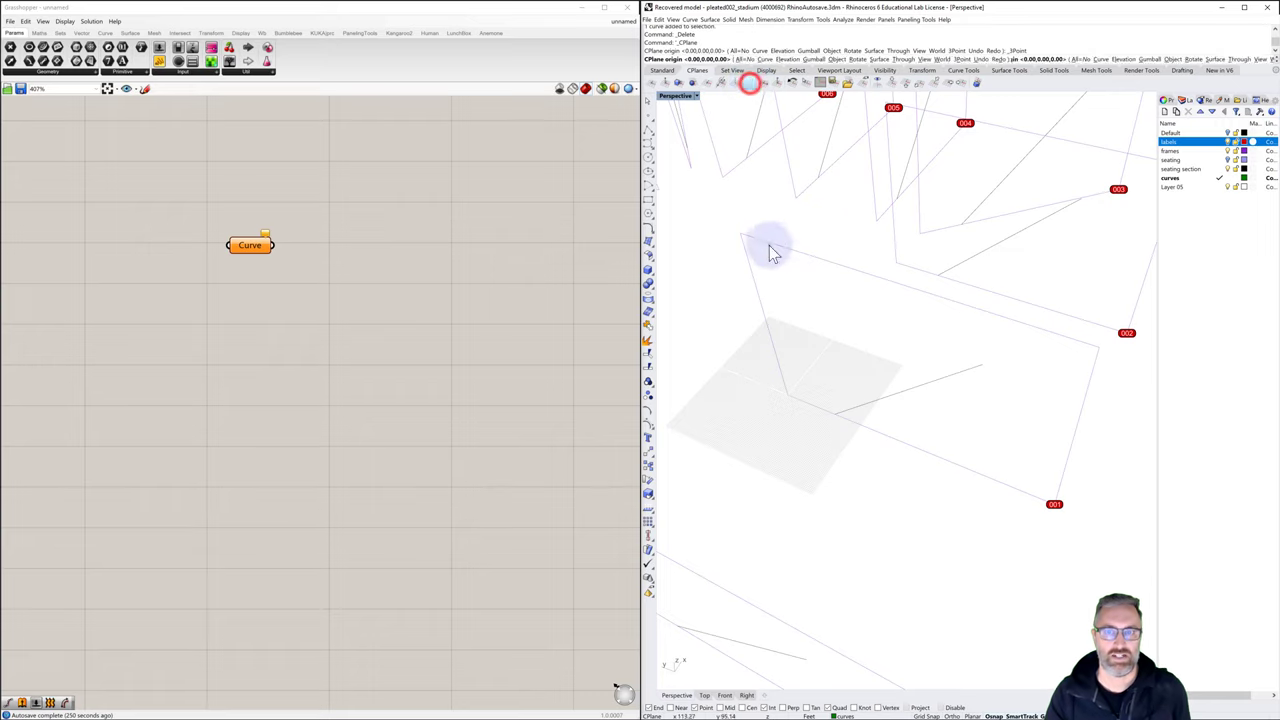
pyautogui.click(784, 394)
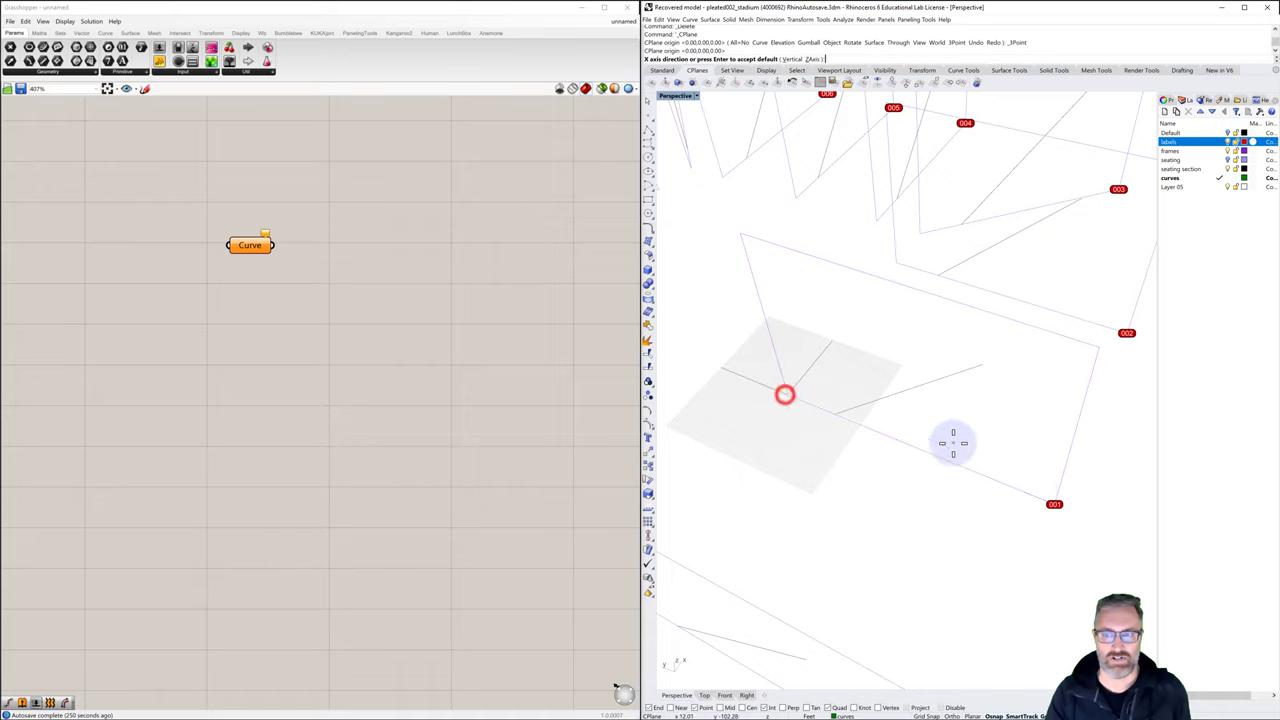
pyautogui.click(1056, 500)
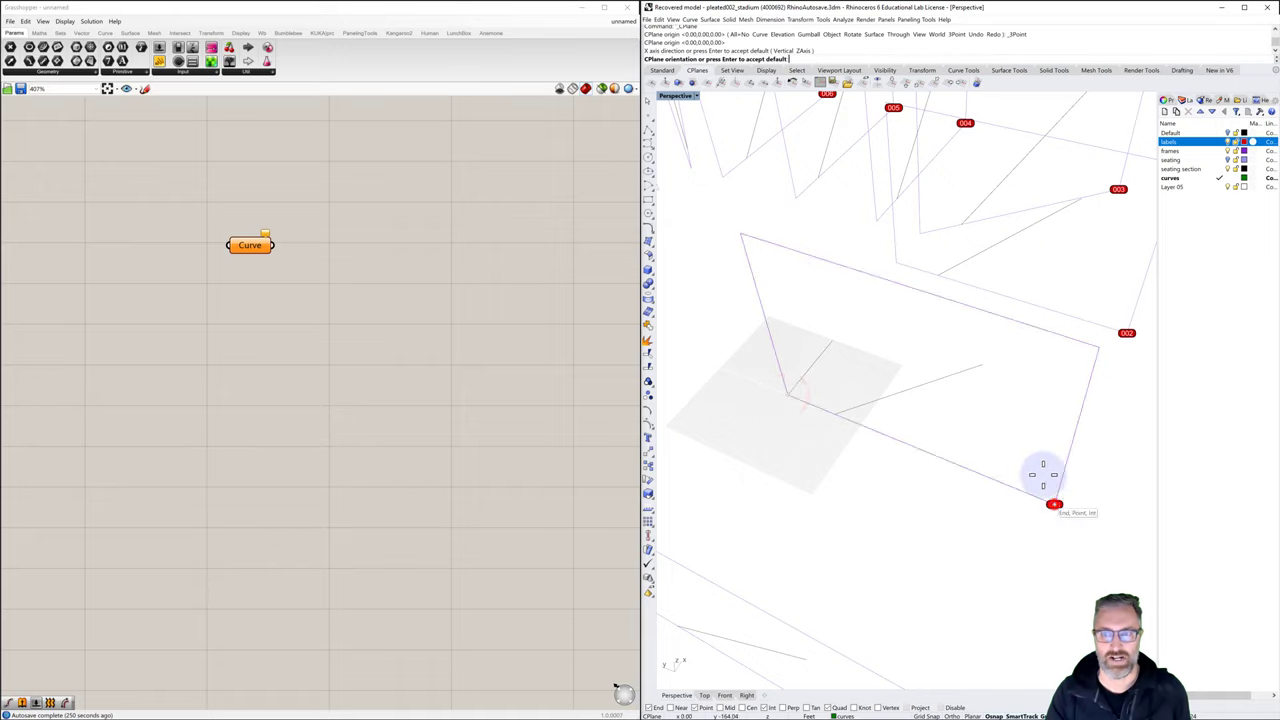
pyautogui.click(741, 236)
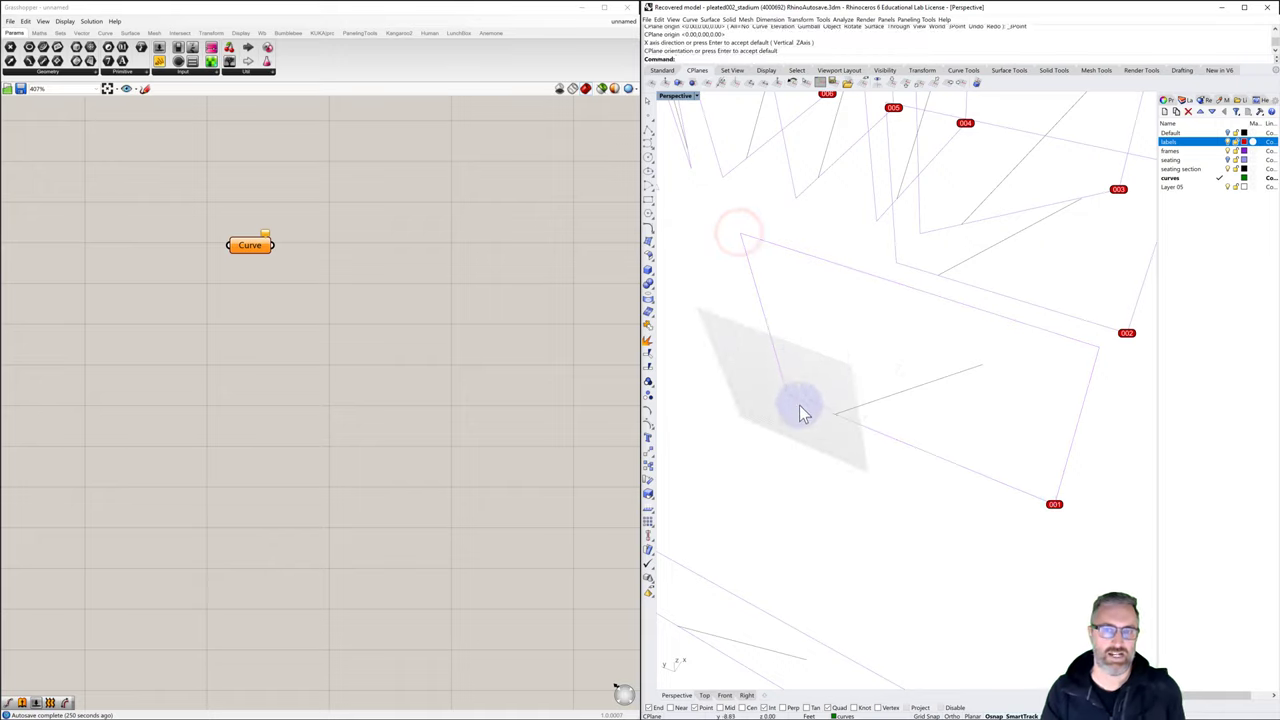
pyautogui.moveTo(801, 410); pyautogui.dragTo(921, 418, button='right')
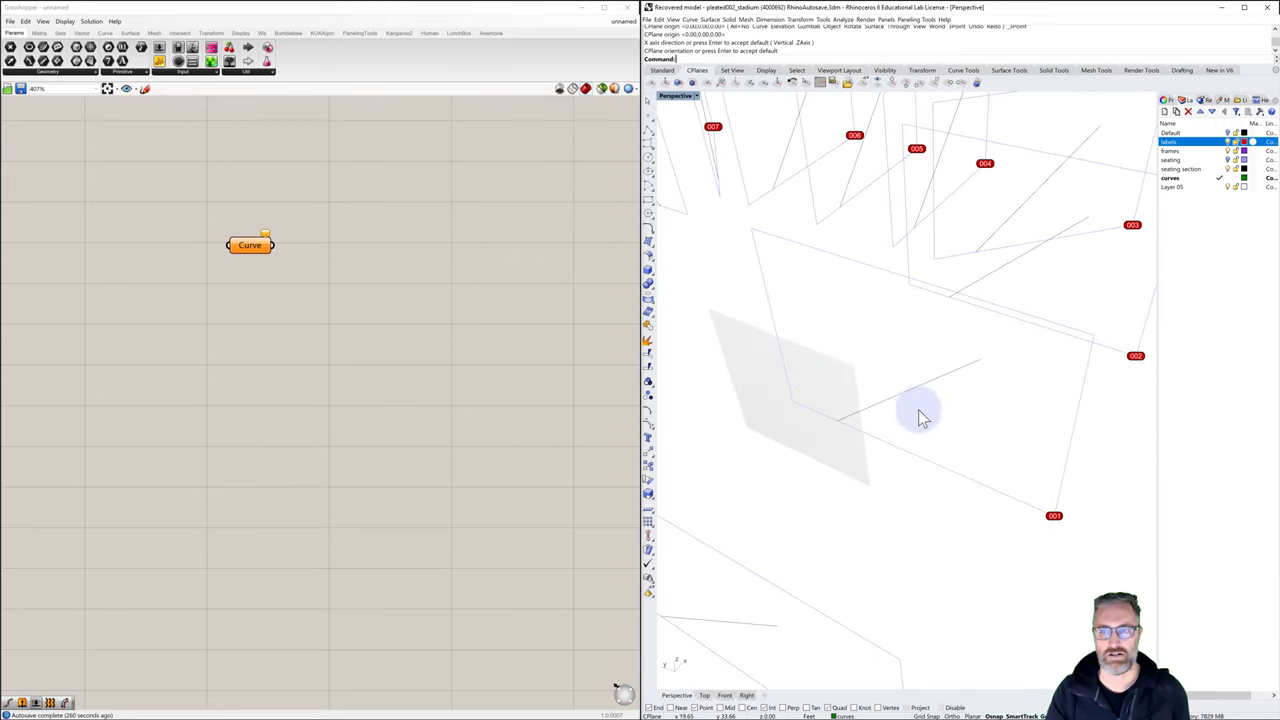
pyautogui.click(647, 141)
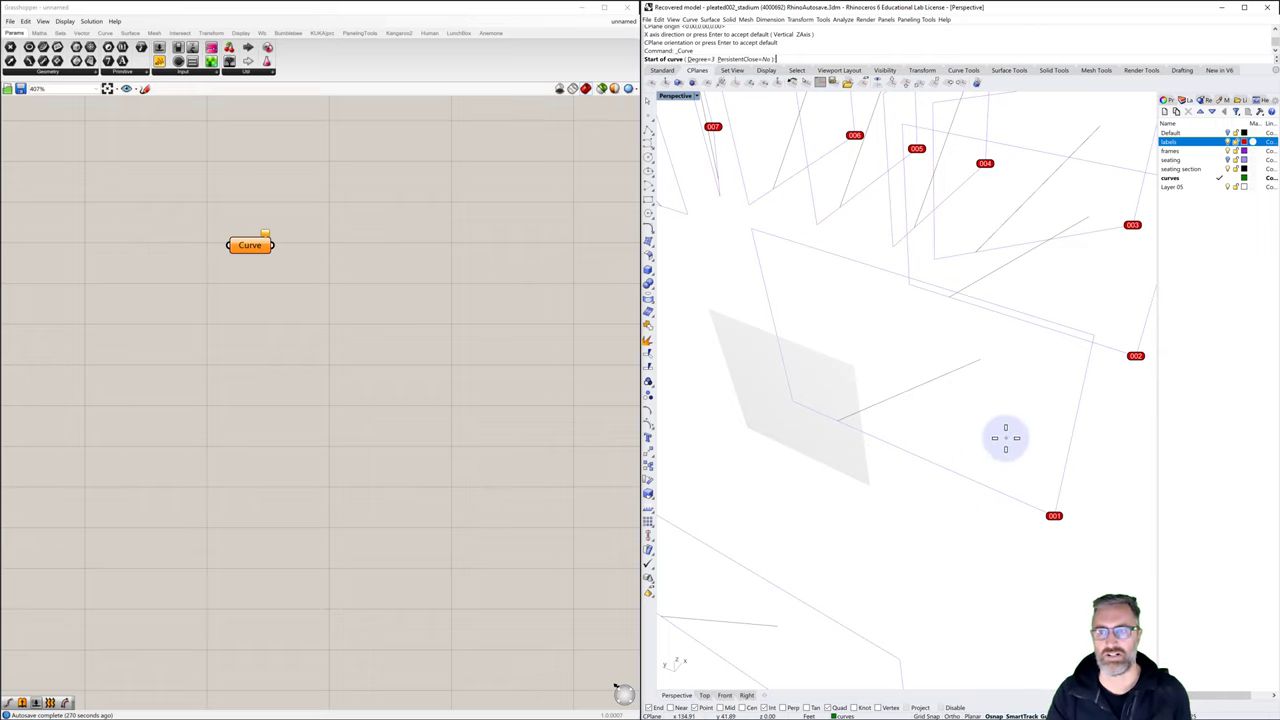
# Draw a seven-point curve in the frame plane from near 001 up and across the frame
pyautogui.click(1024, 436)
pyautogui.click(1055, 403)
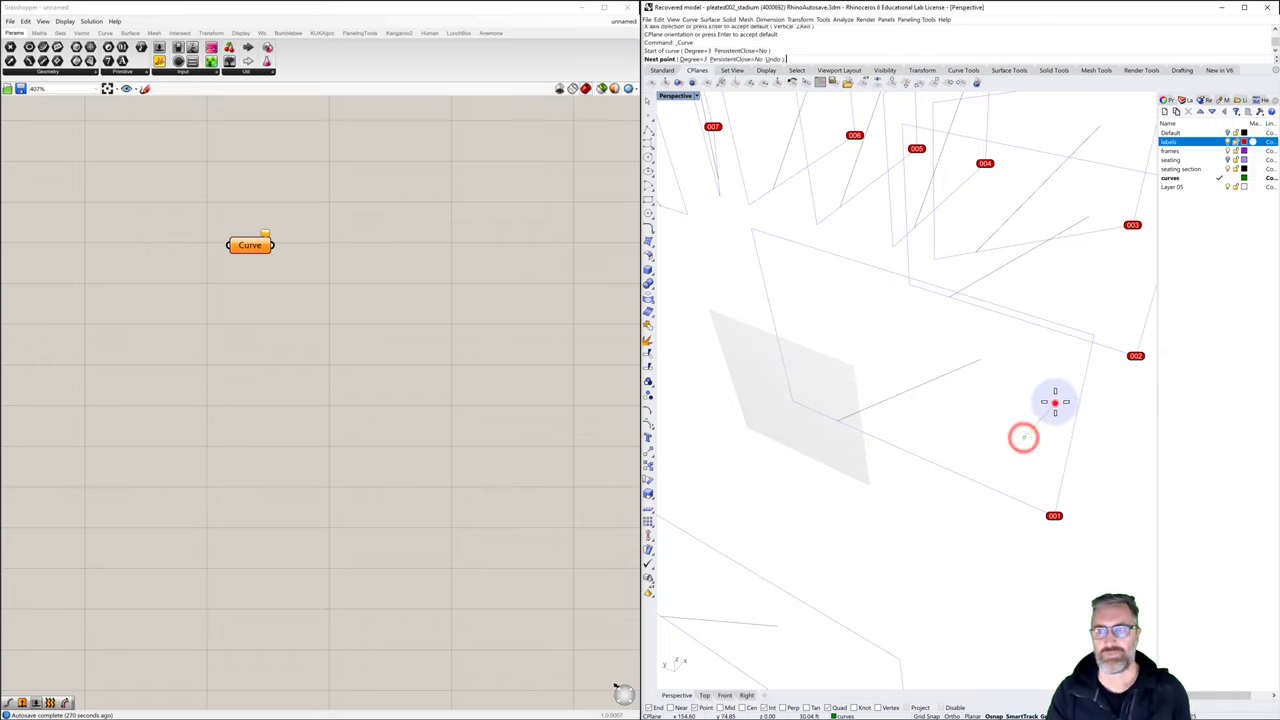
pyautogui.click(1055, 348)
pyautogui.click(990, 307)
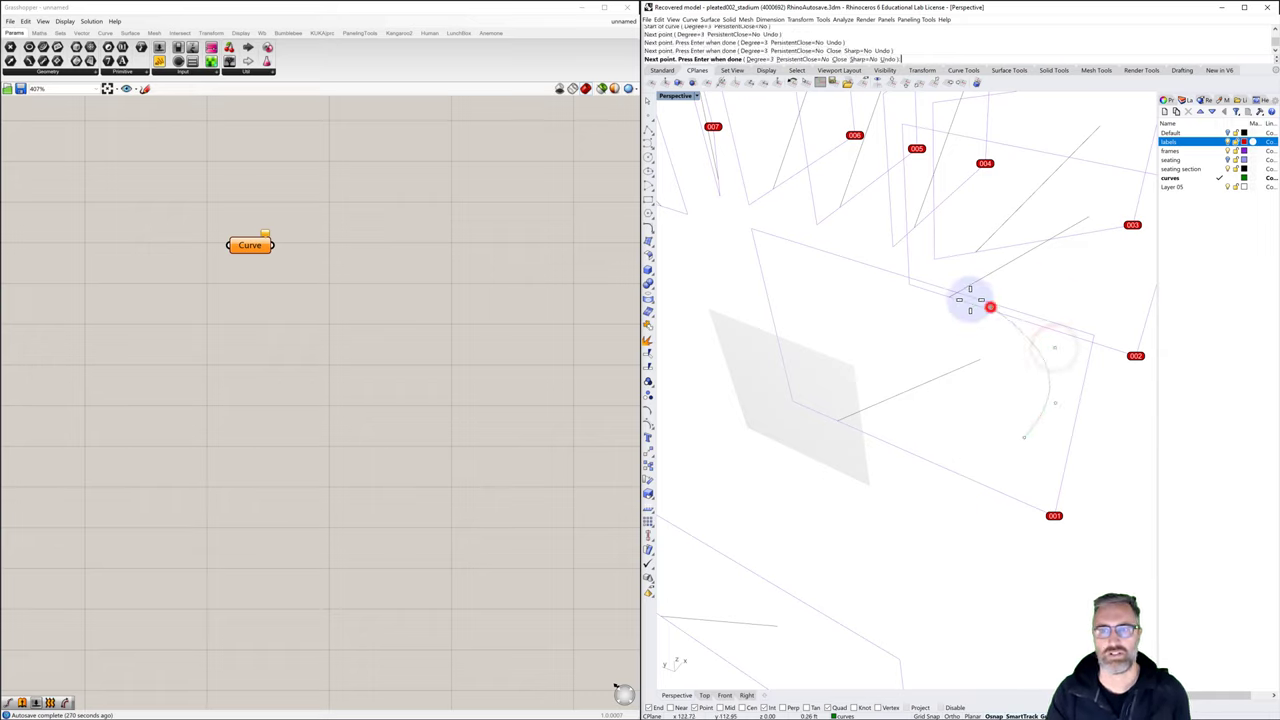
pyautogui.click(888, 282)
pyautogui.click(820, 274)
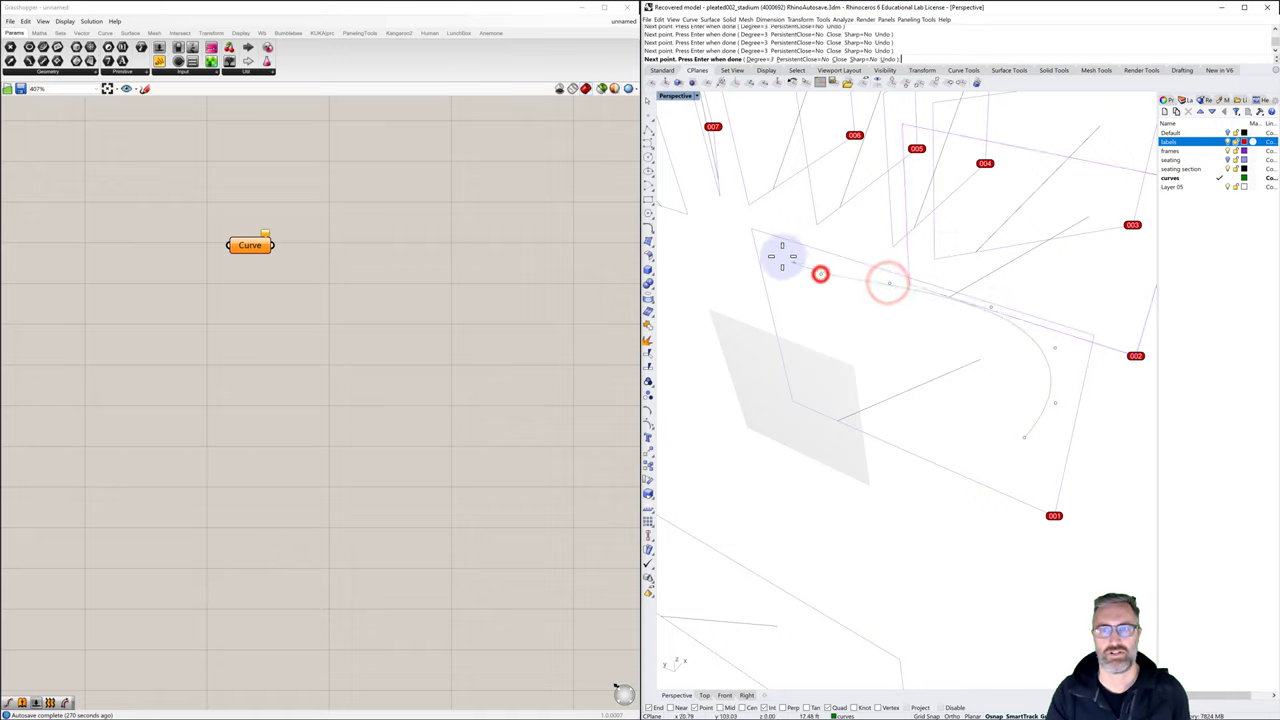
pyautogui.click(763, 240)
pyautogui.rightClick(763, 240)
pyautogui.moveTo(891, 306)
pyautogui.mouseDown(button='right')
pyautogui.moveTo(874, 303)
pyautogui.moveTo(894, 308)
pyautogui.moveTo(877, 277)
pyautogui.moveTo(854, 280)
pyautogui.moveTo(840, 303)
pyautogui.moveTo(883, 277)
pyautogui.moveTo(877, 286)
pyautogui.mouseUp(button='right')
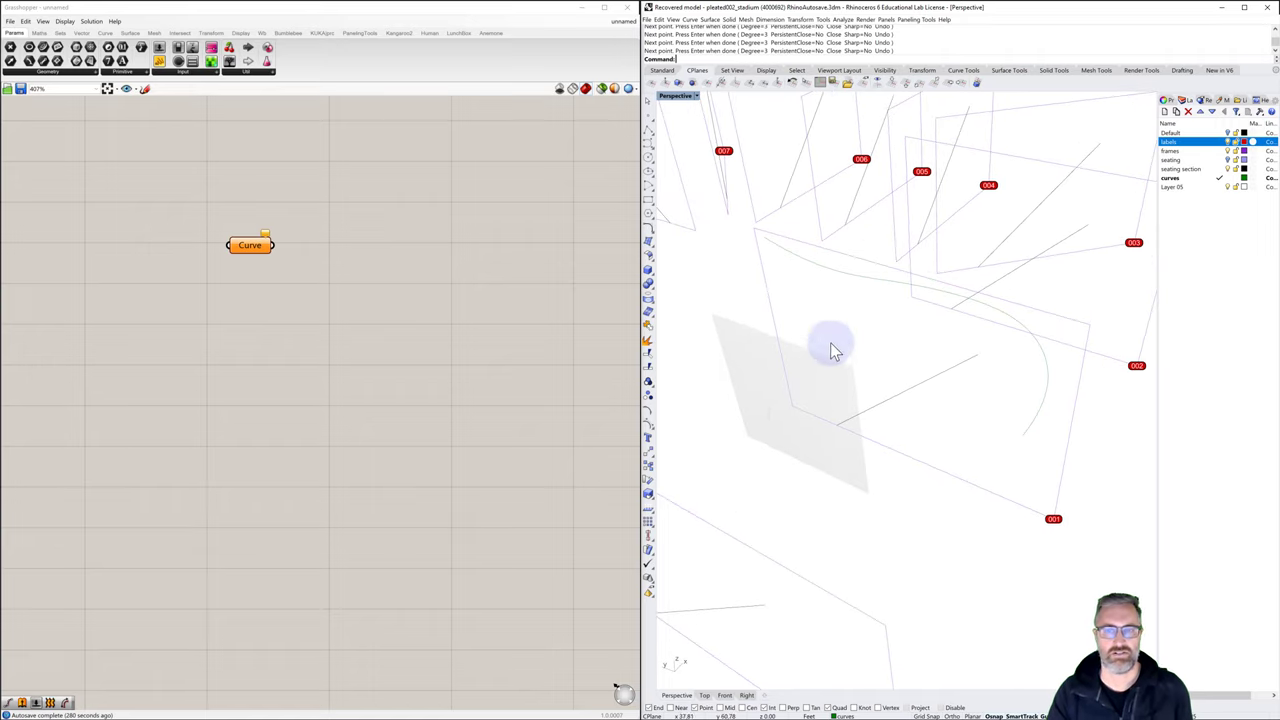
# Save the current construction plane as a named CPlane called 001
pyautogui.click(832, 84)
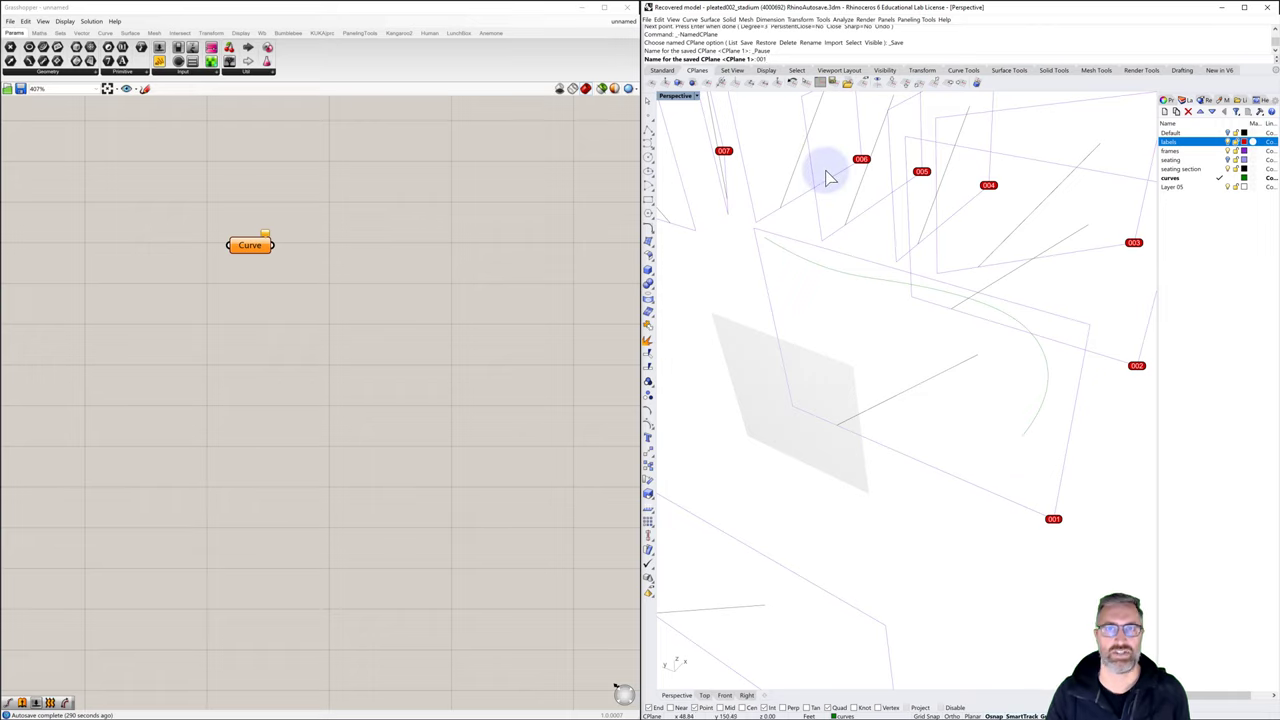
pyautogui.write('001')
pyautogui.press('Return')
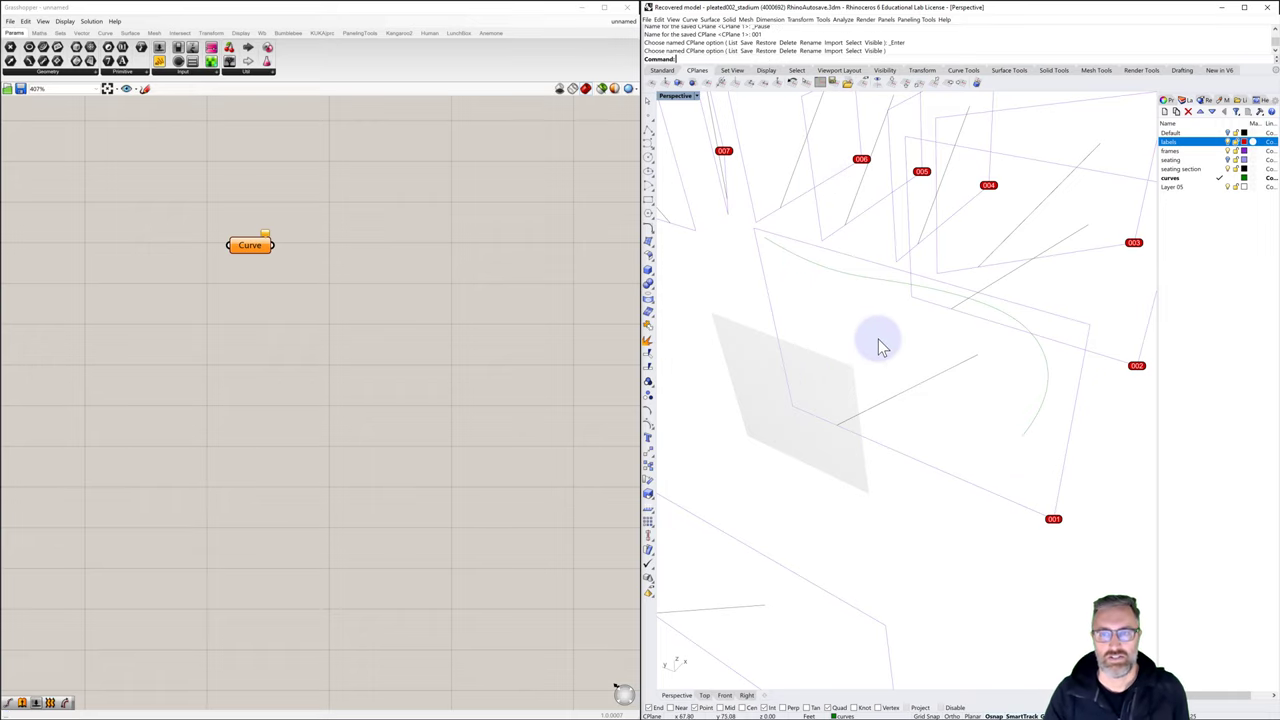
pyautogui.keyDown('shift'); pyautogui.moveTo(877, 343); pyautogui.dragTo(880, 346, button='right'); pyautogui.keyUp('shift')
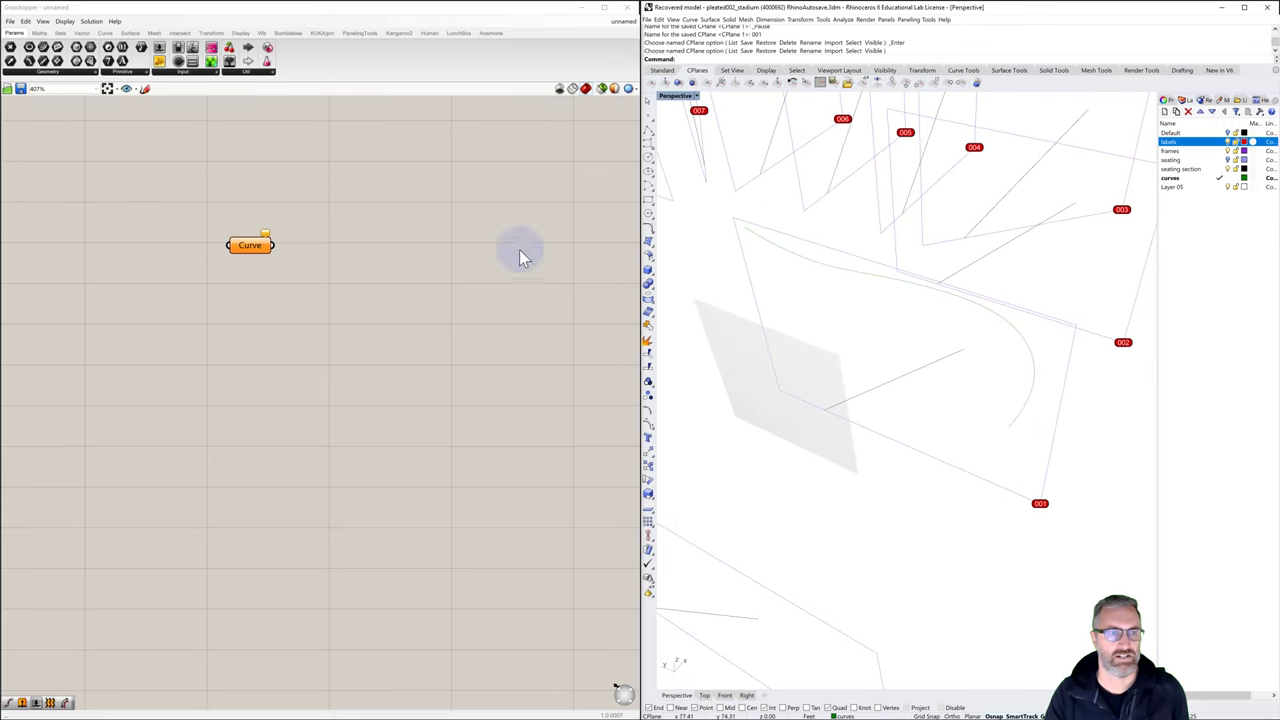
# Reference the profile curve from Rhino into the Curve parameter with Set one Curve
pyautogui.rightClick(248, 252)
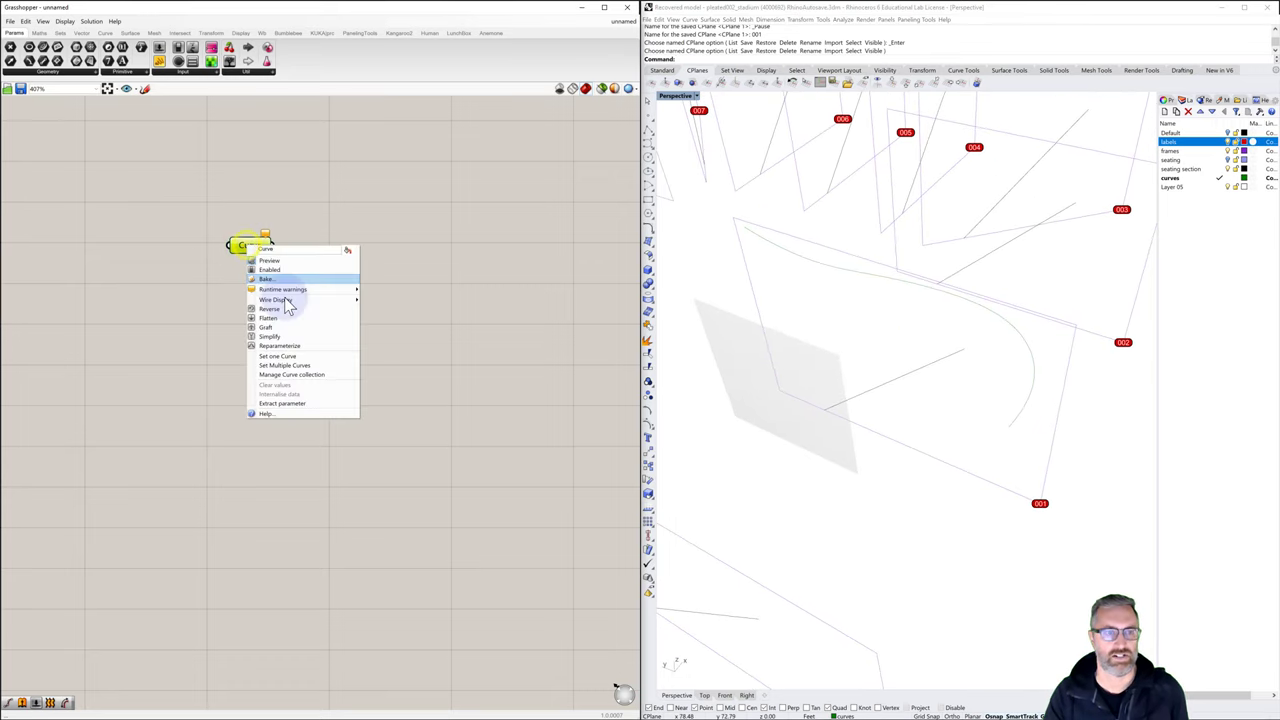
pyautogui.click(289, 356)
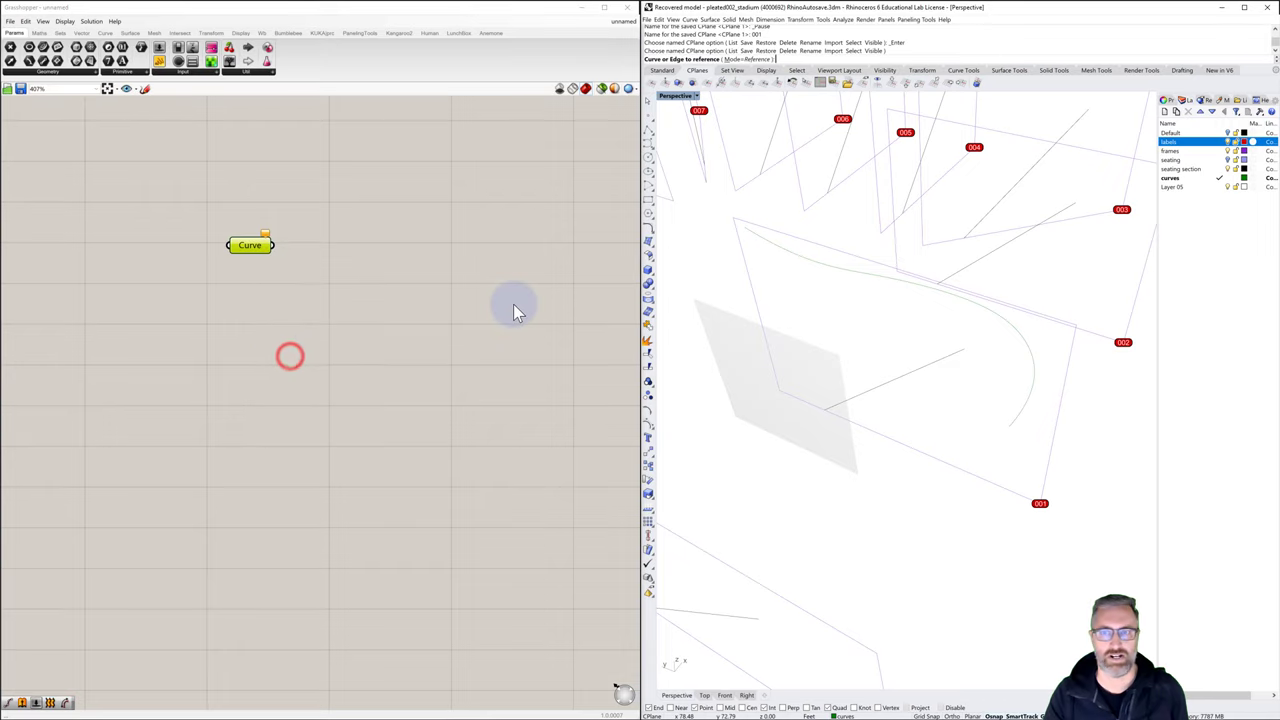
pyautogui.click(801, 262)
pyautogui.click(322, 277)
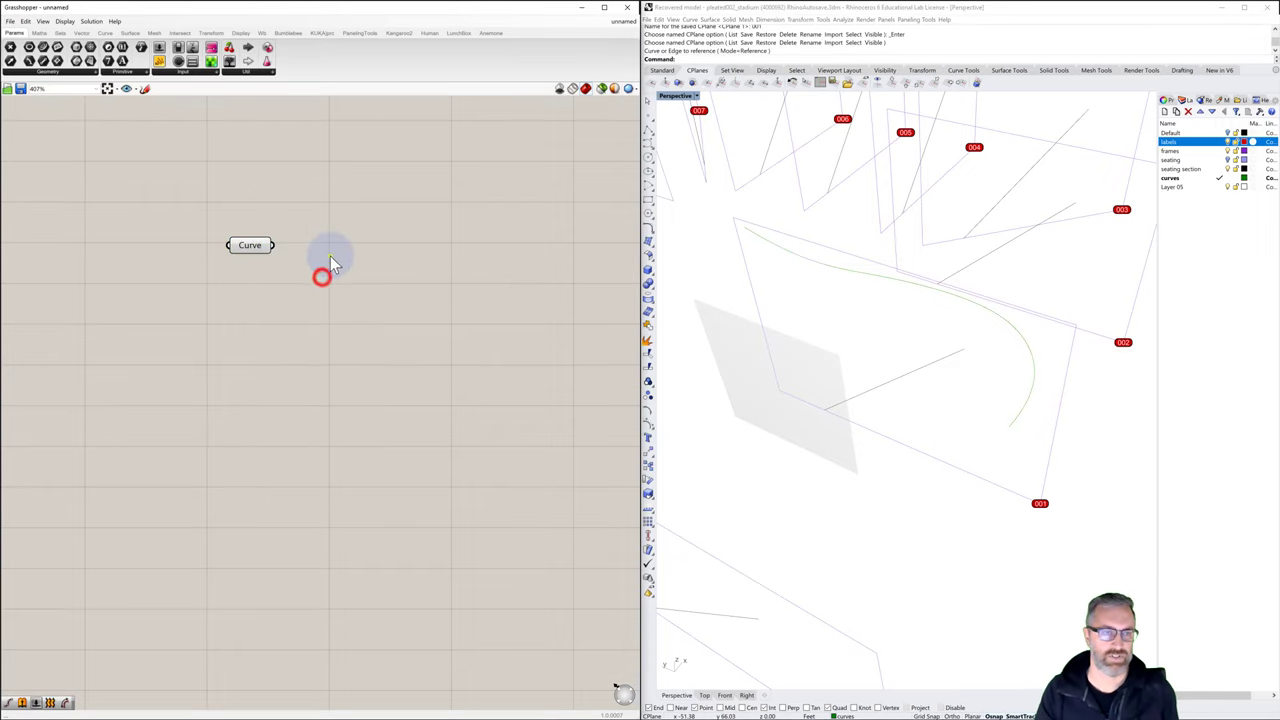
pyautogui.moveTo(330, 256); pyautogui.dragTo(287, 272, button='right')
# Add a Length component and feed the referenced curve into it
pyautogui.doubleClick(286, 270)
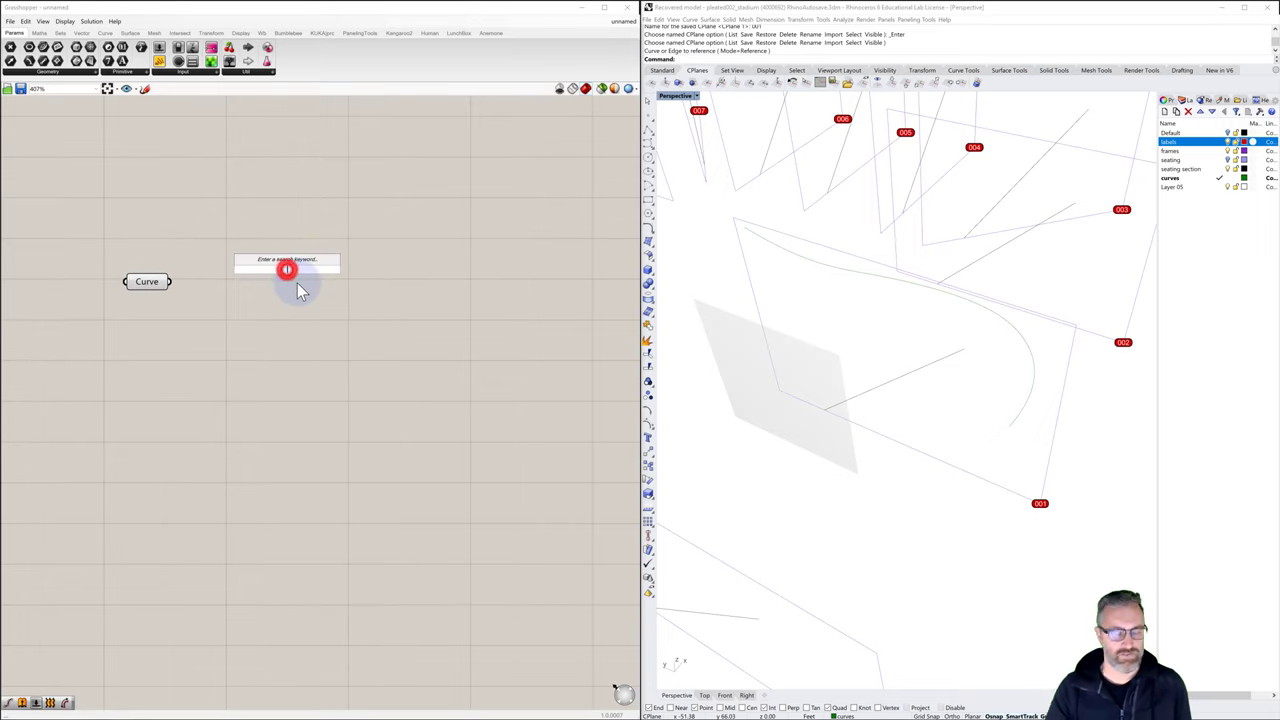
pyautogui.write('length')
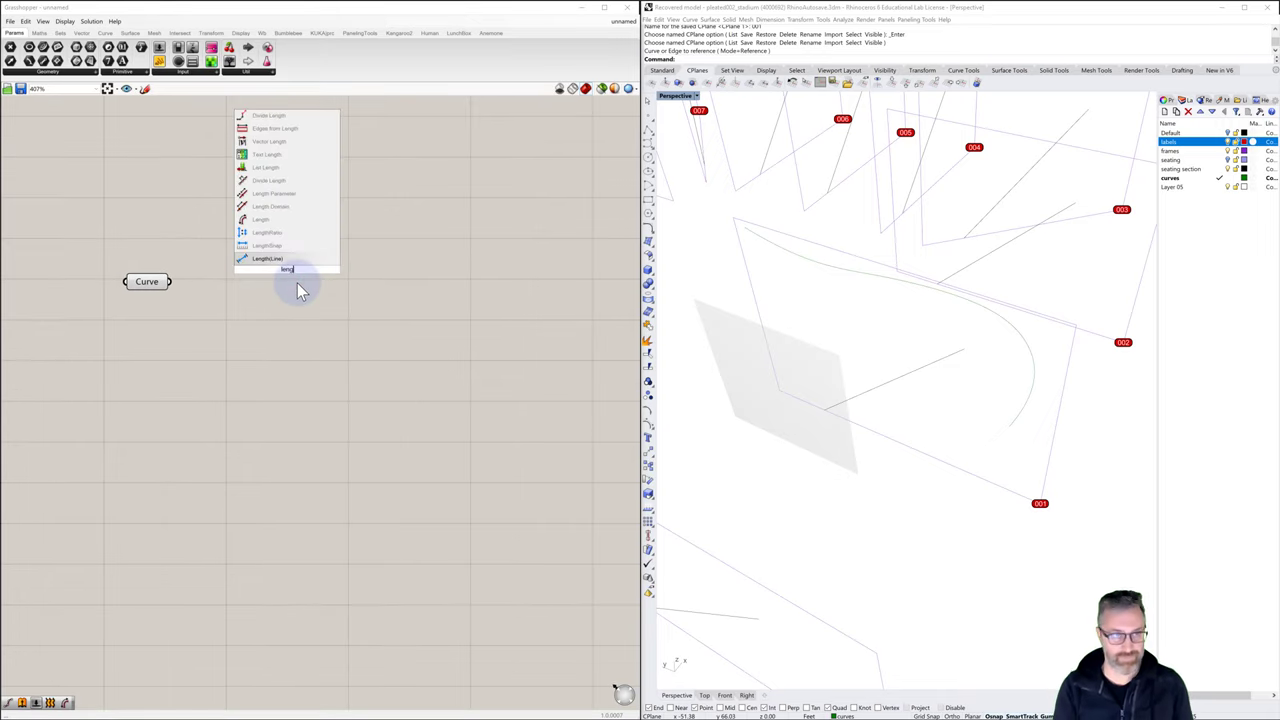
pyautogui.click(284, 258)
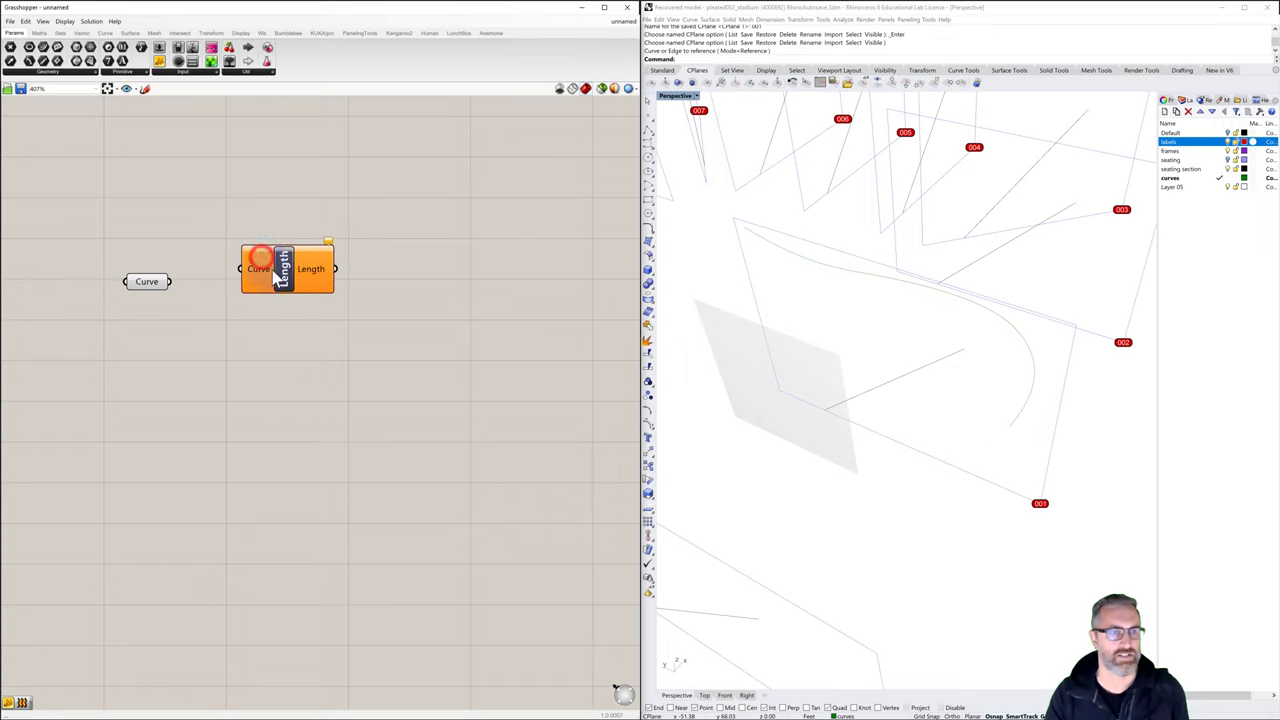
pyautogui.moveTo(267, 283)
pyautogui.mouseDown()
pyautogui.moveTo(251, 297)
pyautogui.moveTo(269, 291)
pyautogui.moveTo(267, 266)
pyautogui.mouseUp()
pyautogui.moveTo(172, 282); pyautogui.dragTo(244, 254)
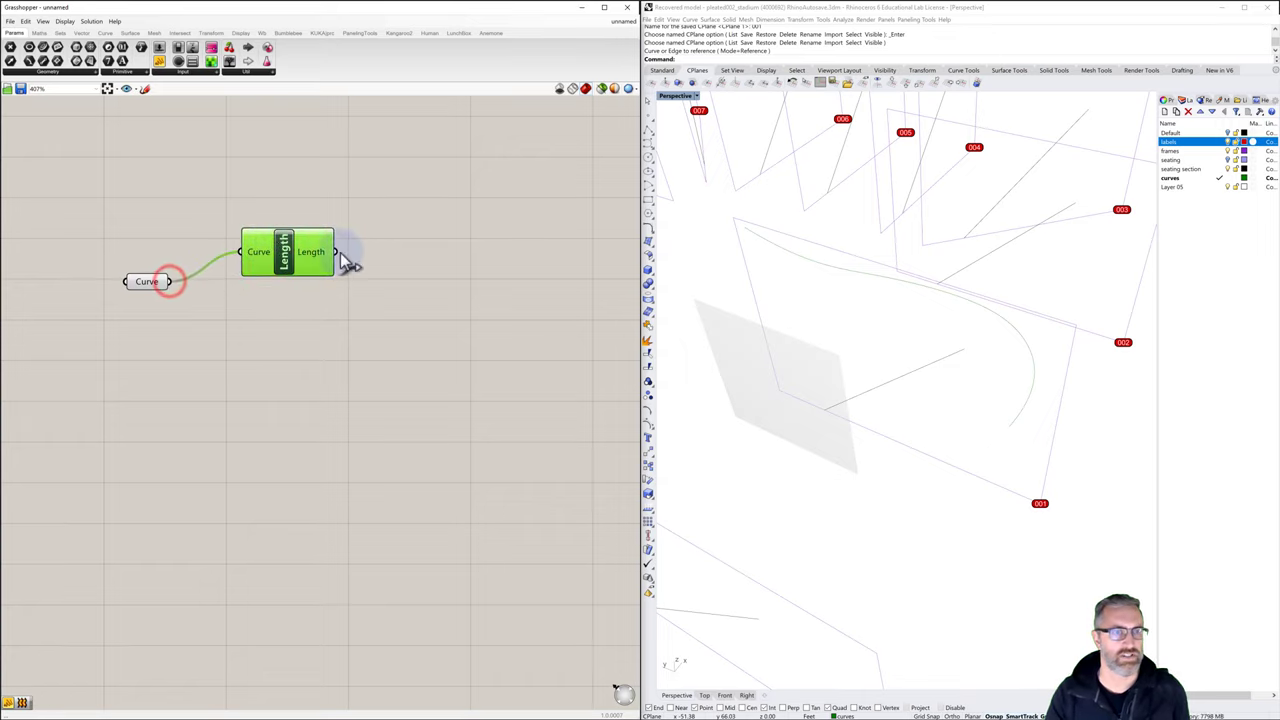
# Display the curve length, 199.141967, in a Panel wired from Length
pyautogui.doubleClick(368, 252)
pyautogui.write('panel')
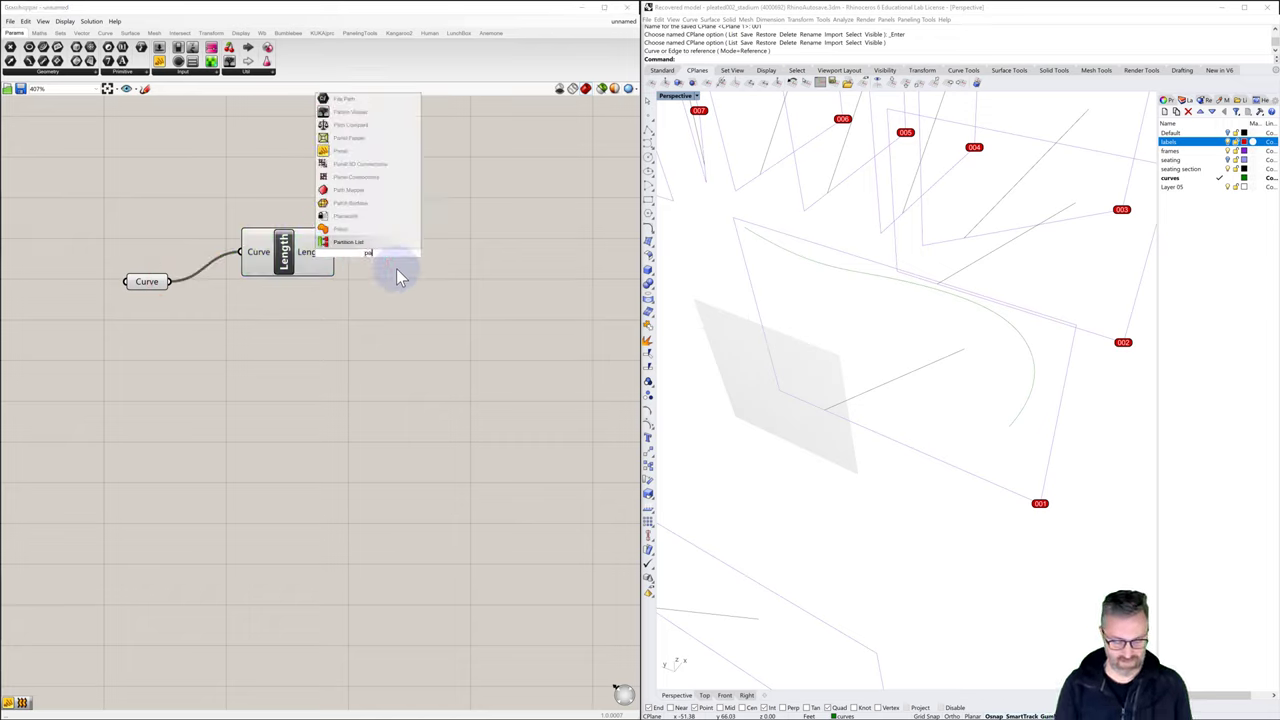
pyautogui.click(340, 242)
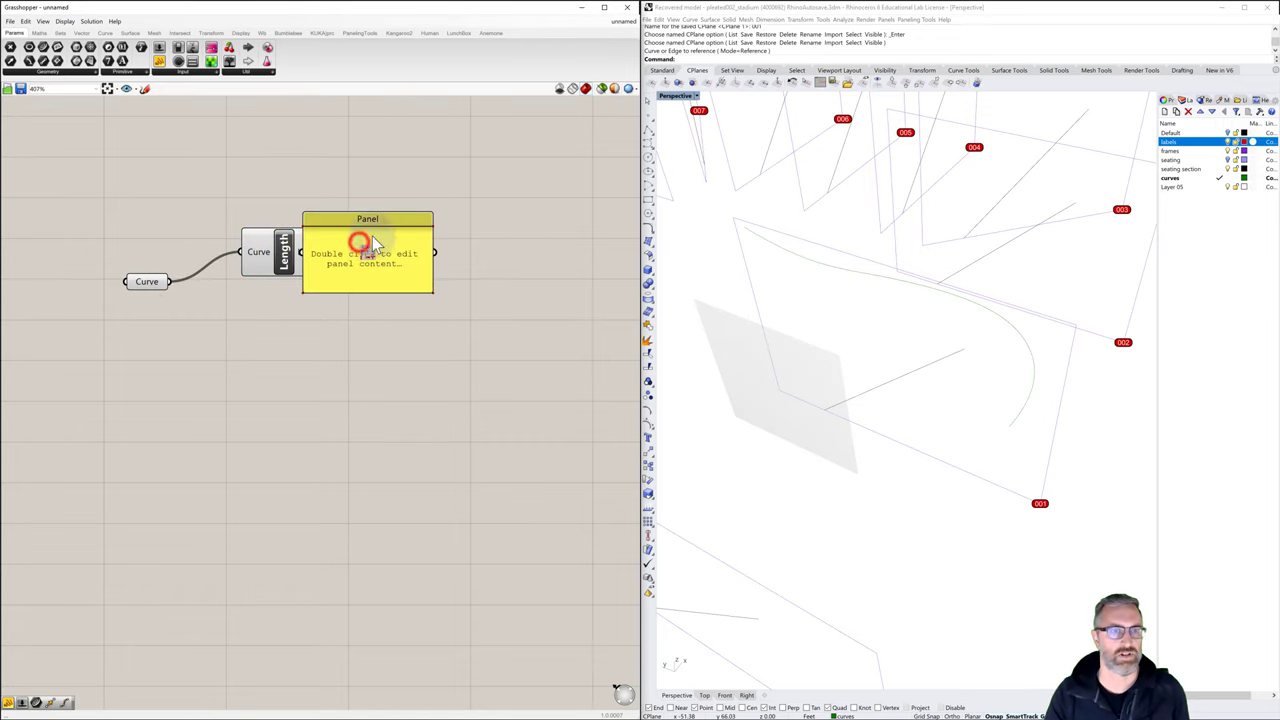
pyautogui.moveTo(334, 224); pyautogui.dragTo(409, 224)
pyautogui.moveTo(336, 252); pyautogui.dragTo(395, 251)
pyautogui.click(403, 200)
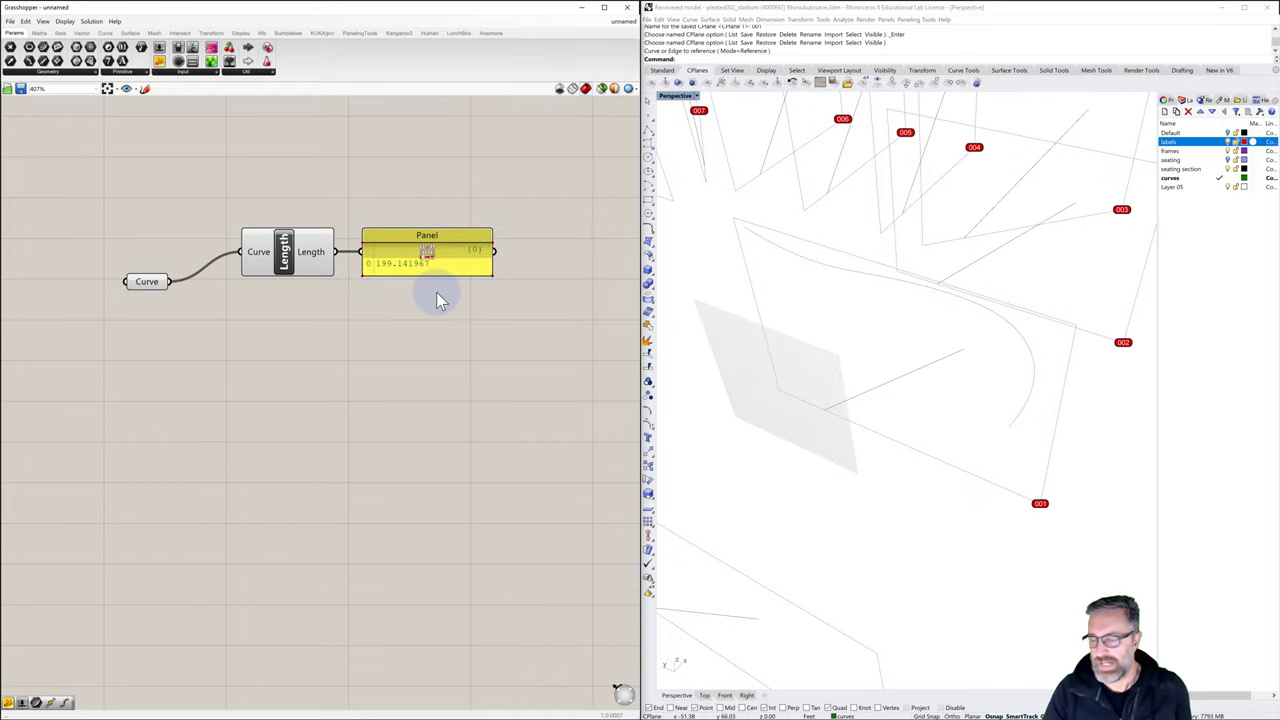
pyautogui.scroll(-2, 405, 360)
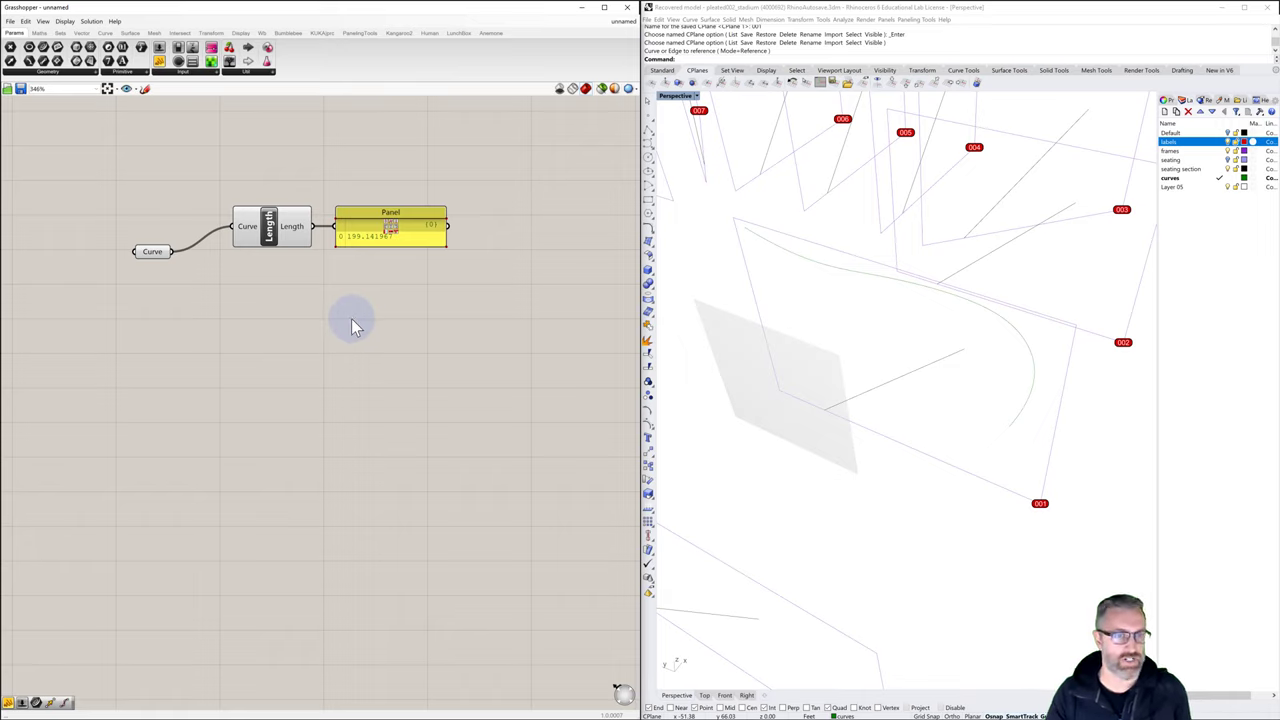
# Add a Divide Curve component below the panel and paste a duplicate of it
pyautogui.doubleClick(338, 320)
pyautogui.write('divide')
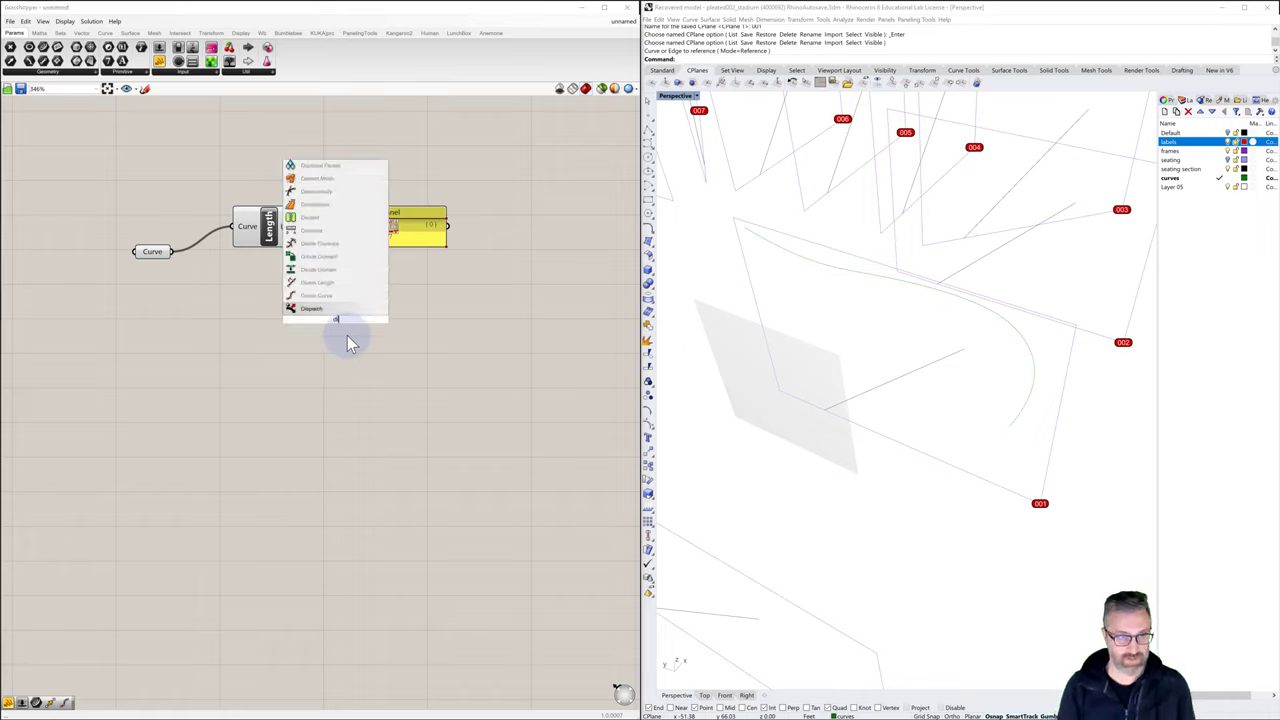
pyautogui.click(325, 307)
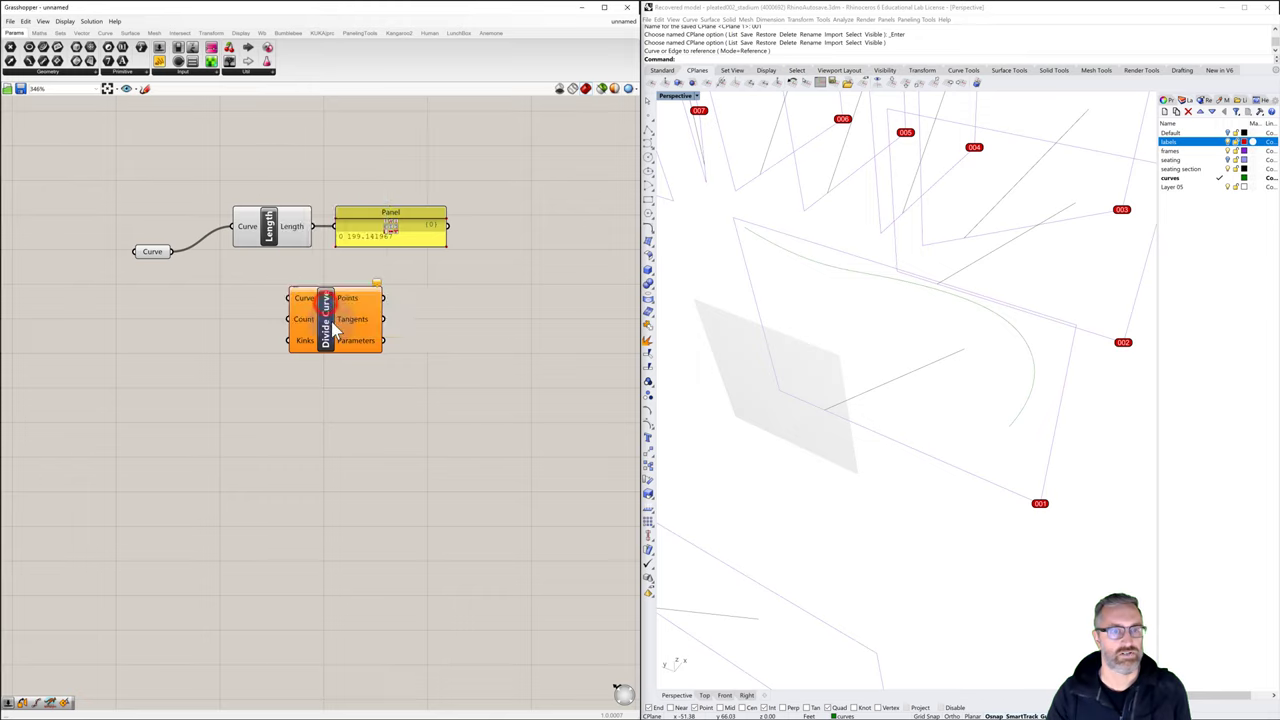
pyautogui.moveTo(327, 340); pyautogui.dragTo(388, 471)
pyautogui.hotkey('ctrl', 'c')
pyautogui.hotkey('ctrl', 'v')
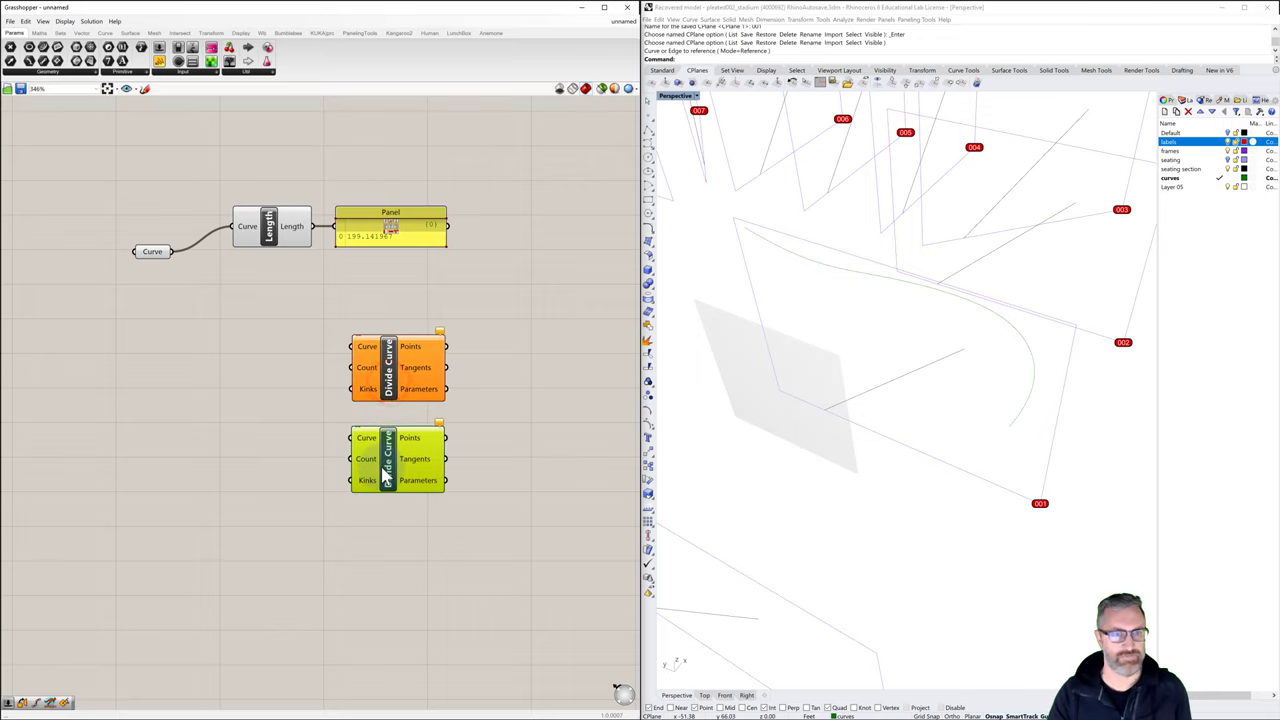
pyautogui.click(212, 376)
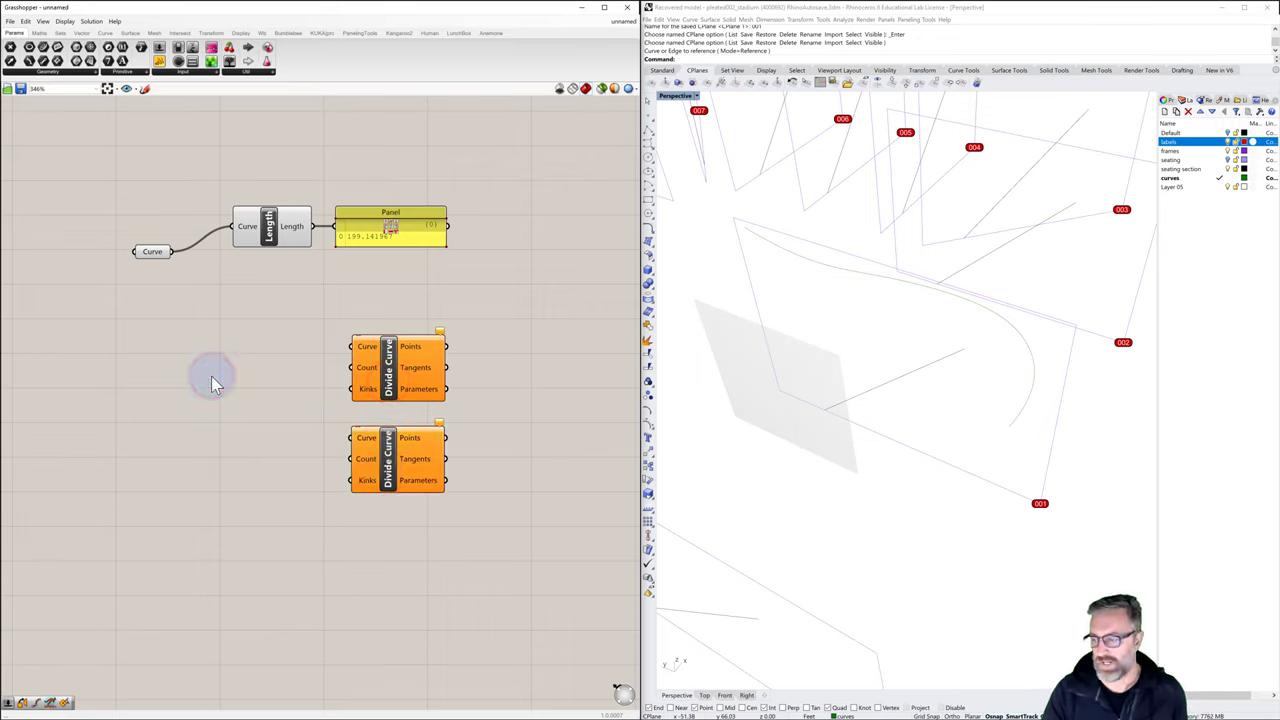
# Drive the upper Divide Curve with a slider set to 5 and the referenced curve
pyautogui.doubleClick(106, 359)
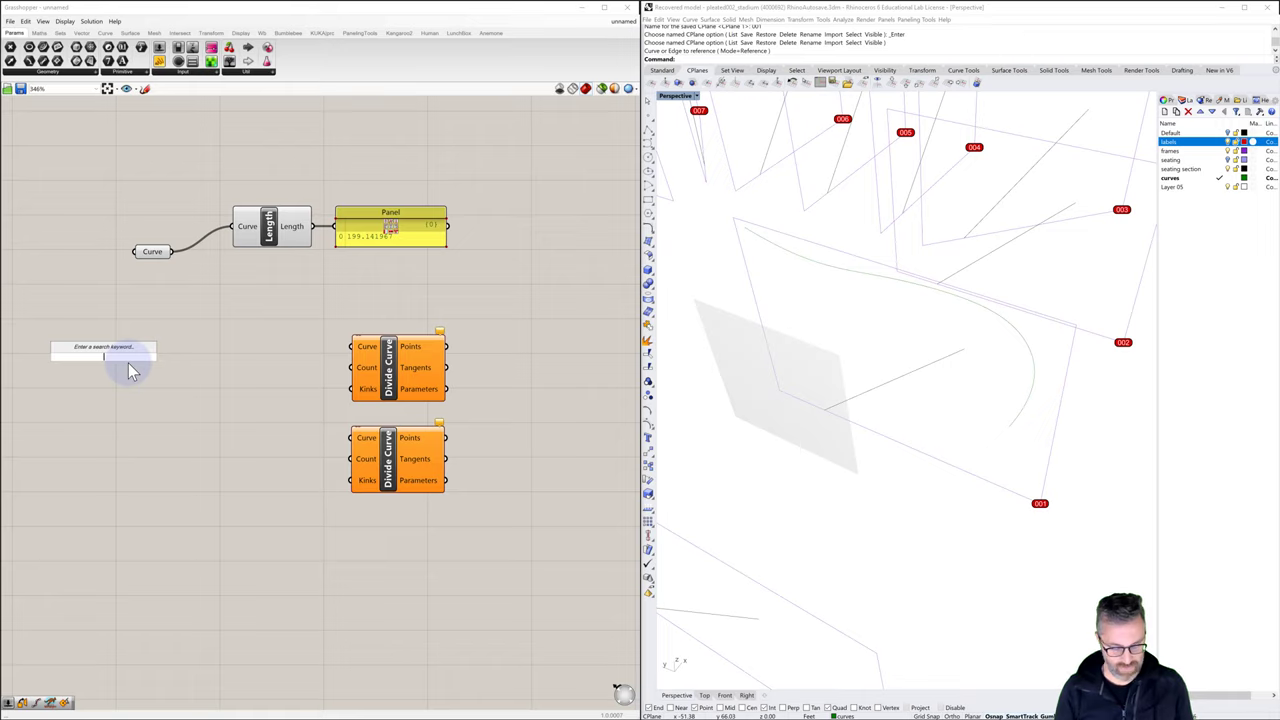
pyautogui.write('5<50')
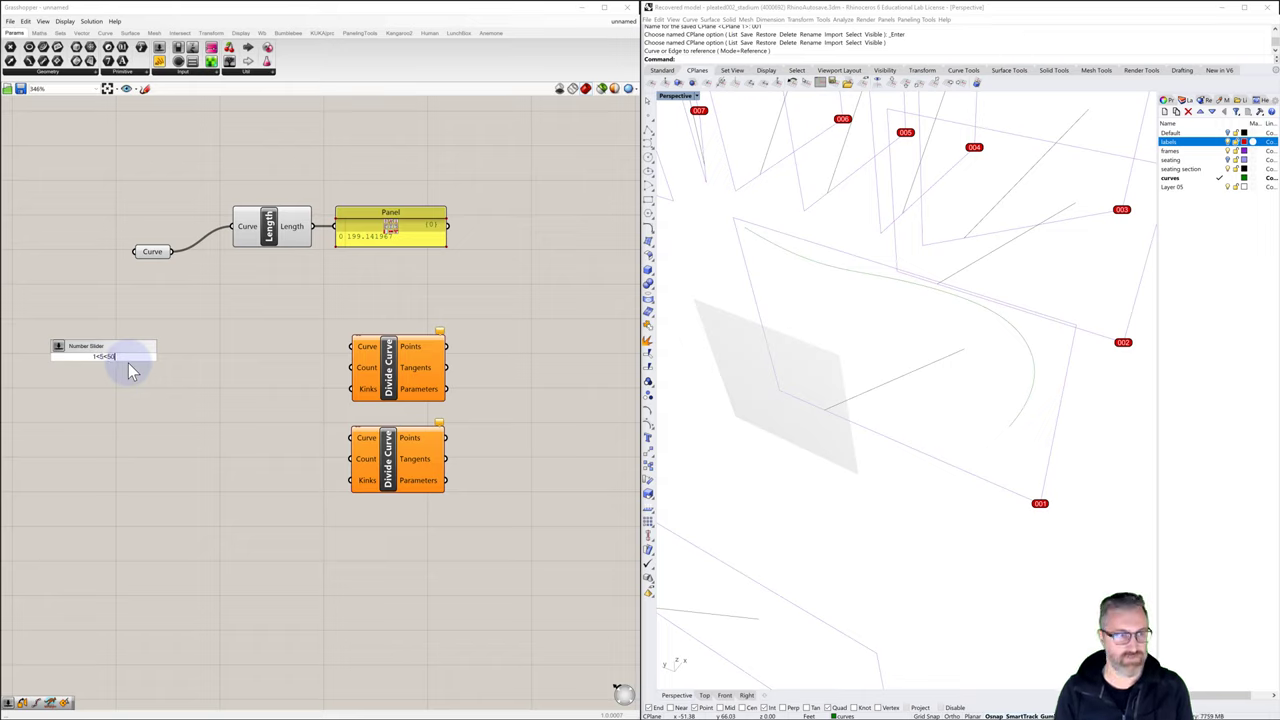
pyautogui.press('Return')
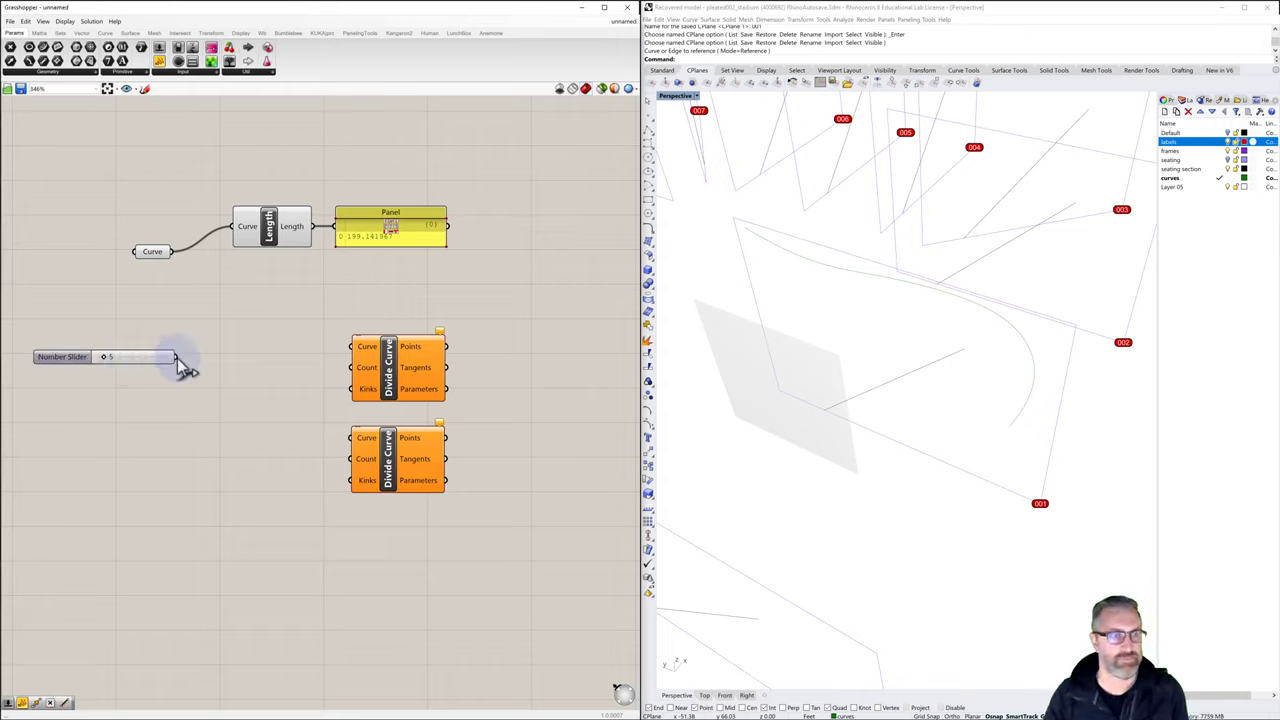
pyautogui.moveTo(177, 357); pyautogui.dragTo(356, 370)
pyautogui.moveTo(172, 251); pyautogui.dragTo(358, 347)
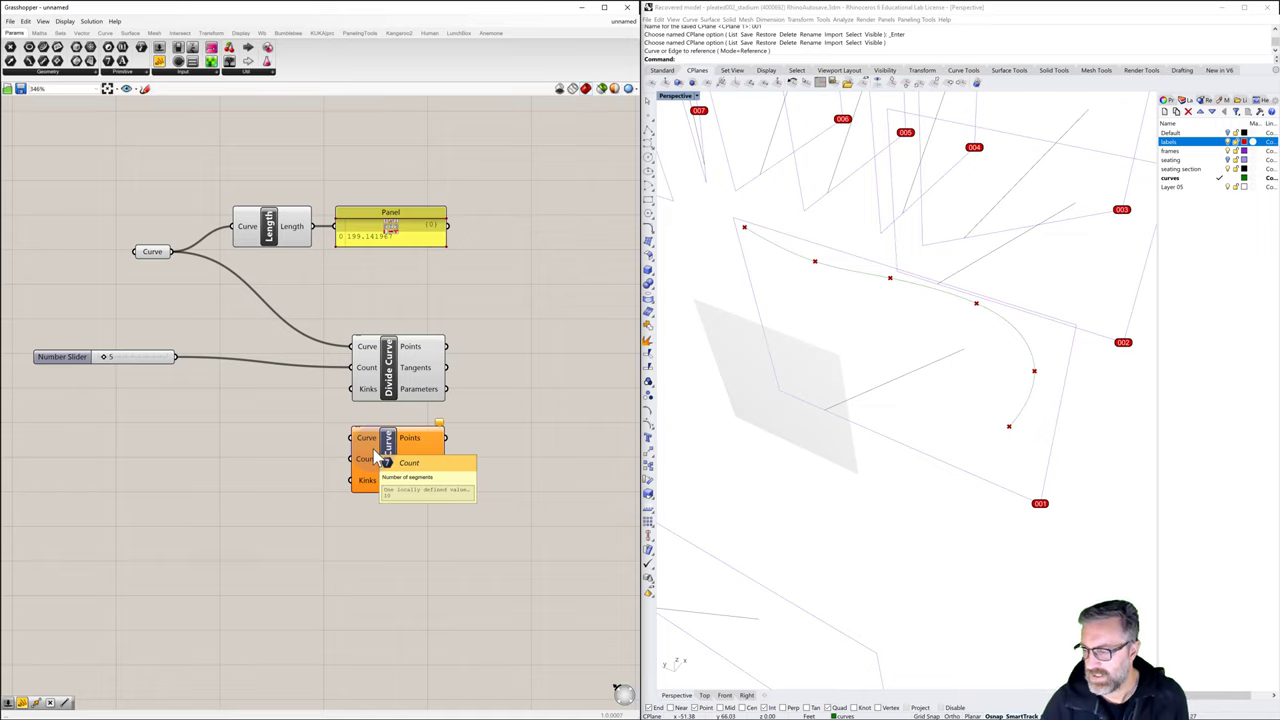
# Rename the count slider to Divisions
pyautogui.click(222, 505)
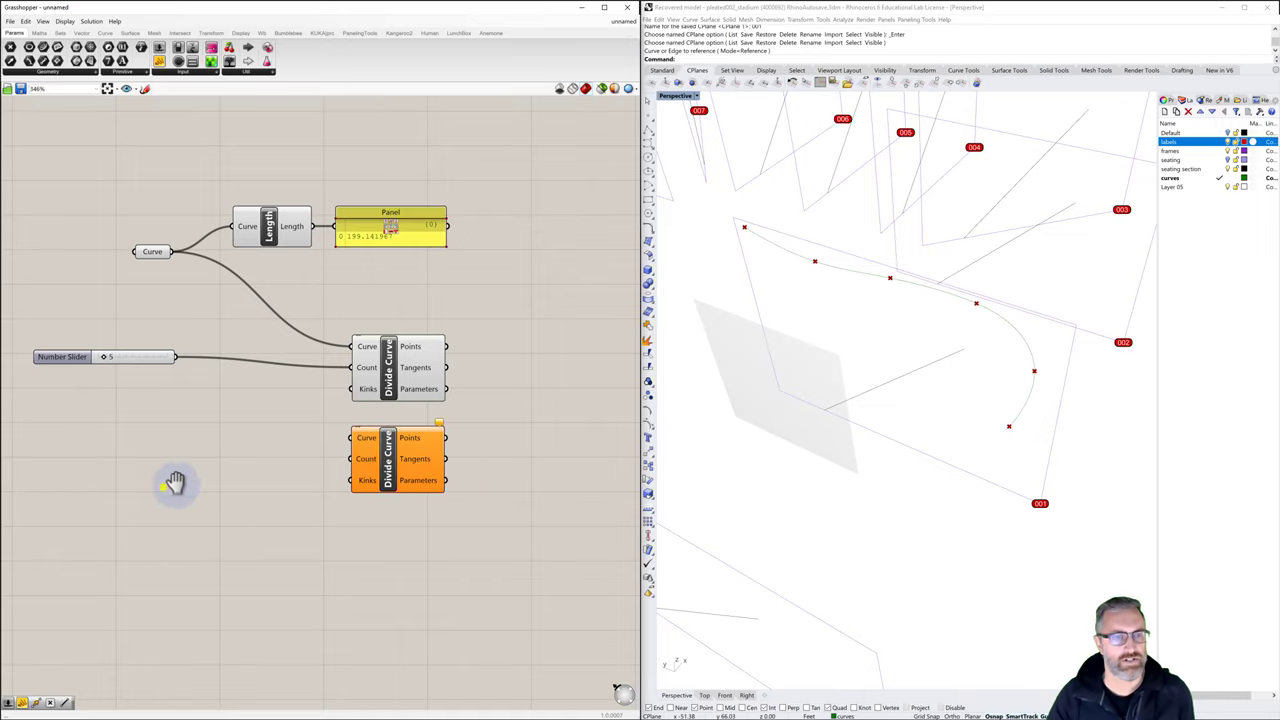
pyautogui.moveTo(175, 483); pyautogui.dragTo(234, 451, button='right')
pyautogui.scroll(-2, 185, 400)
pyautogui.moveTo(180, 409); pyautogui.dragTo(240, 395, button='right')
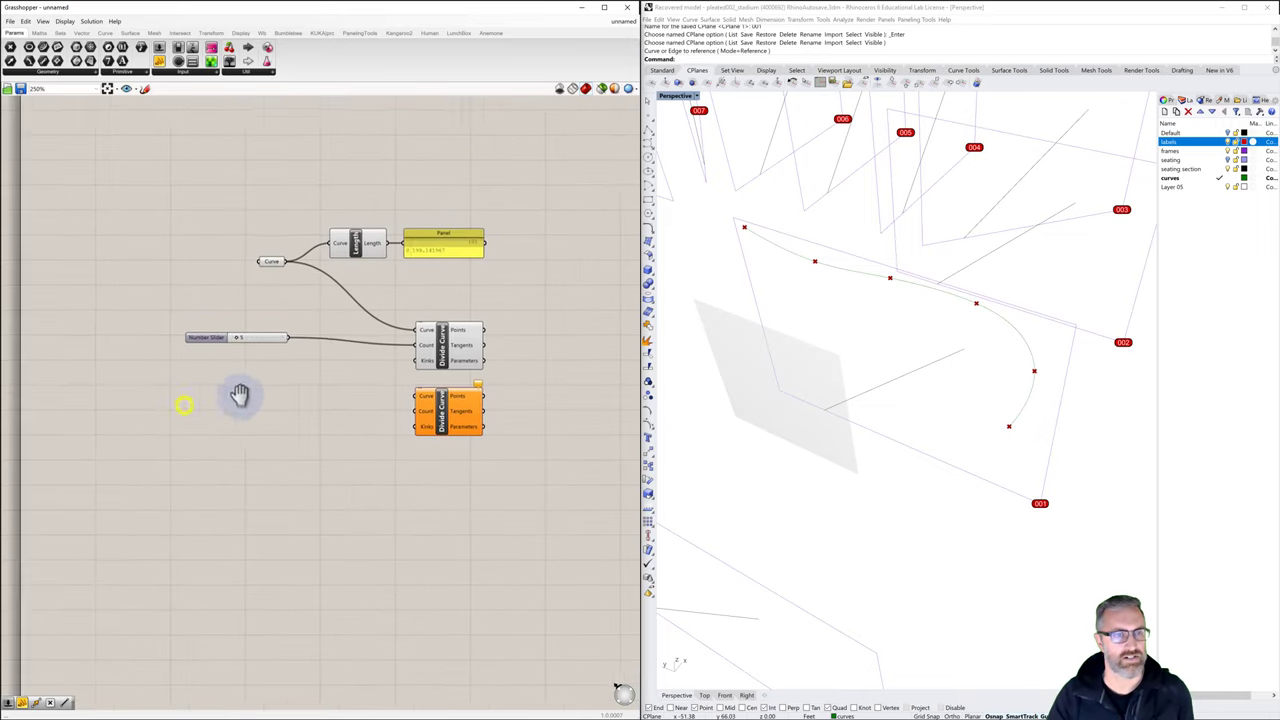
pyautogui.moveTo(208, 337); pyautogui.dragTo(65, 336)
pyautogui.doubleClick(65, 336)
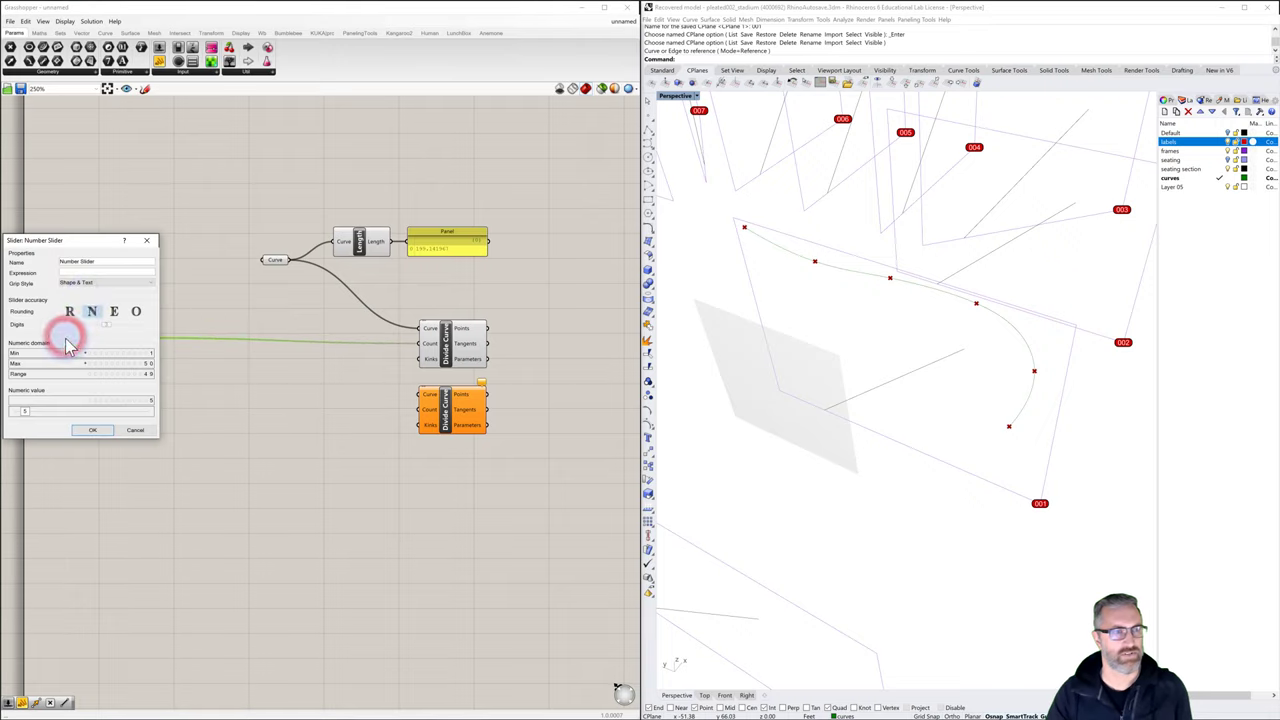
pyautogui.moveTo(92, 261); pyautogui.dragTo(40, 262)
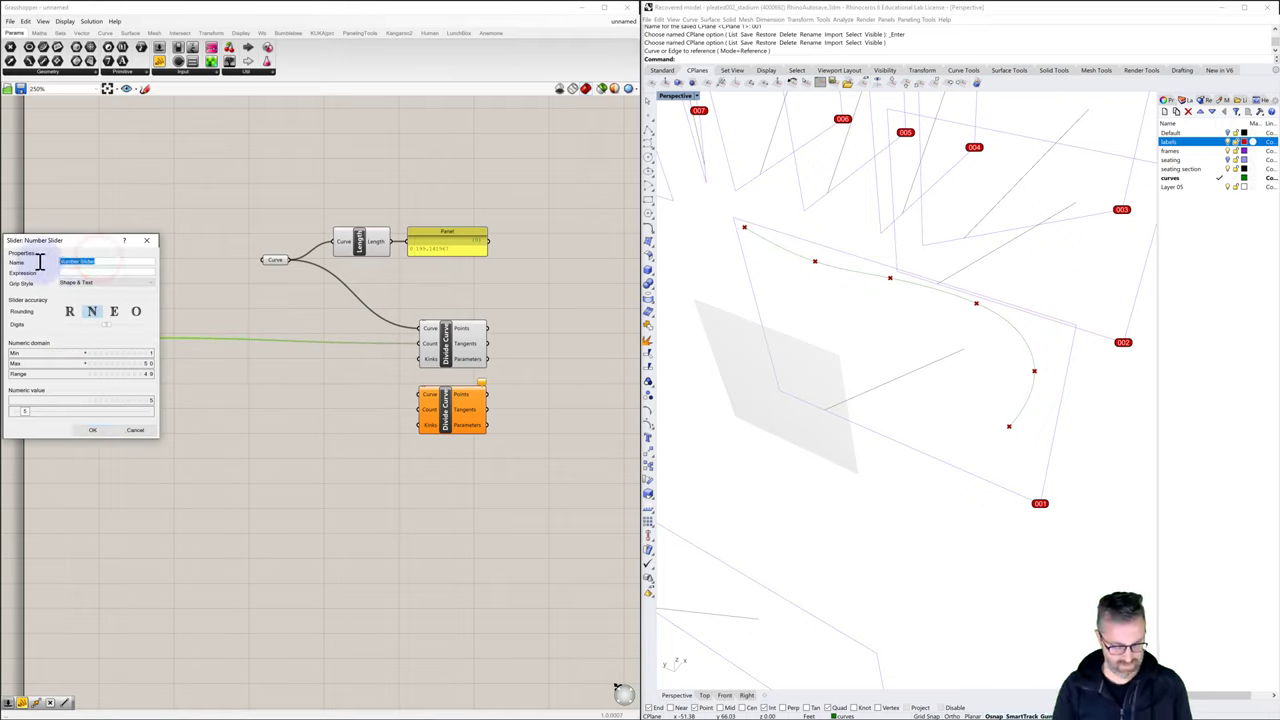
pyautogui.write('Di')
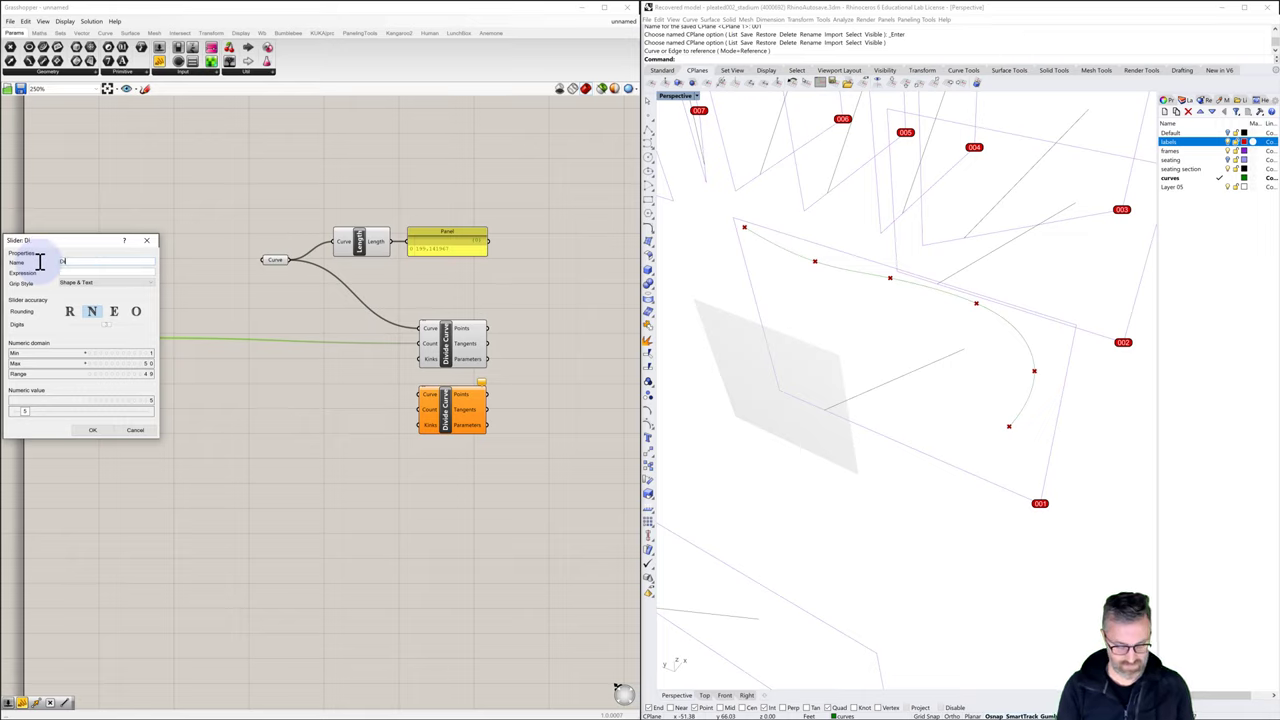
pyautogui.write('visions')
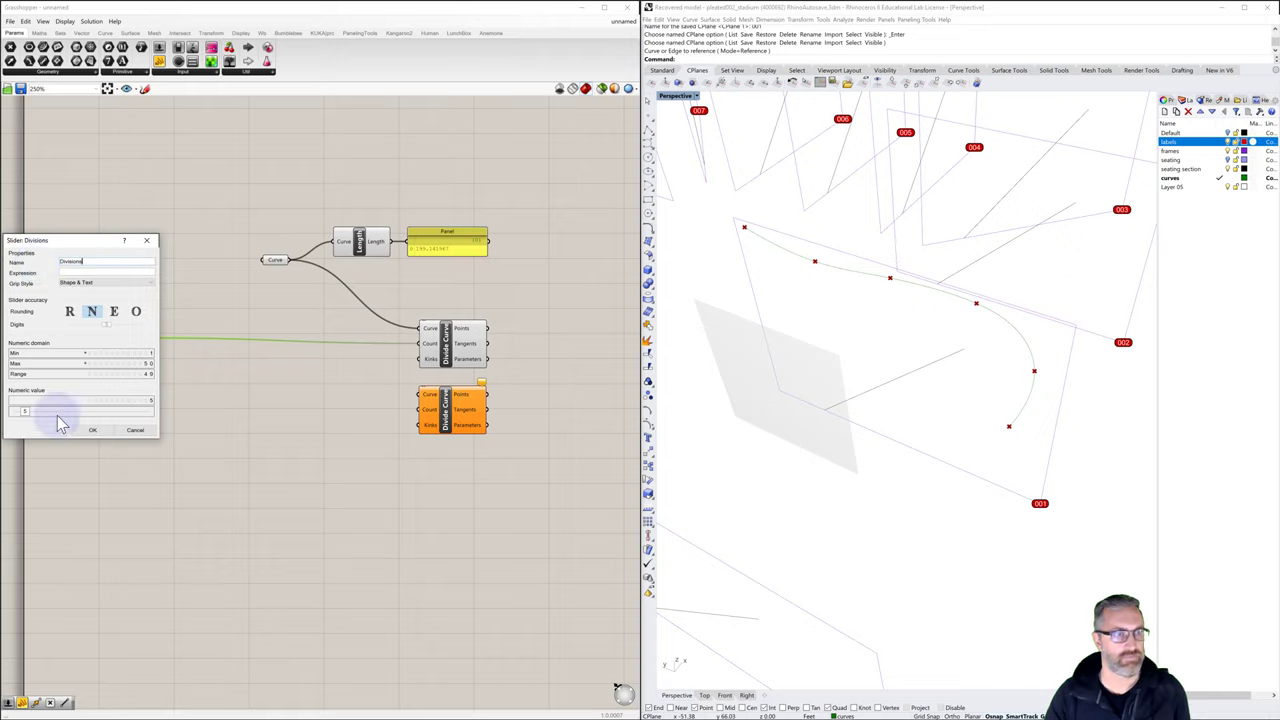
pyautogui.click(92, 430)
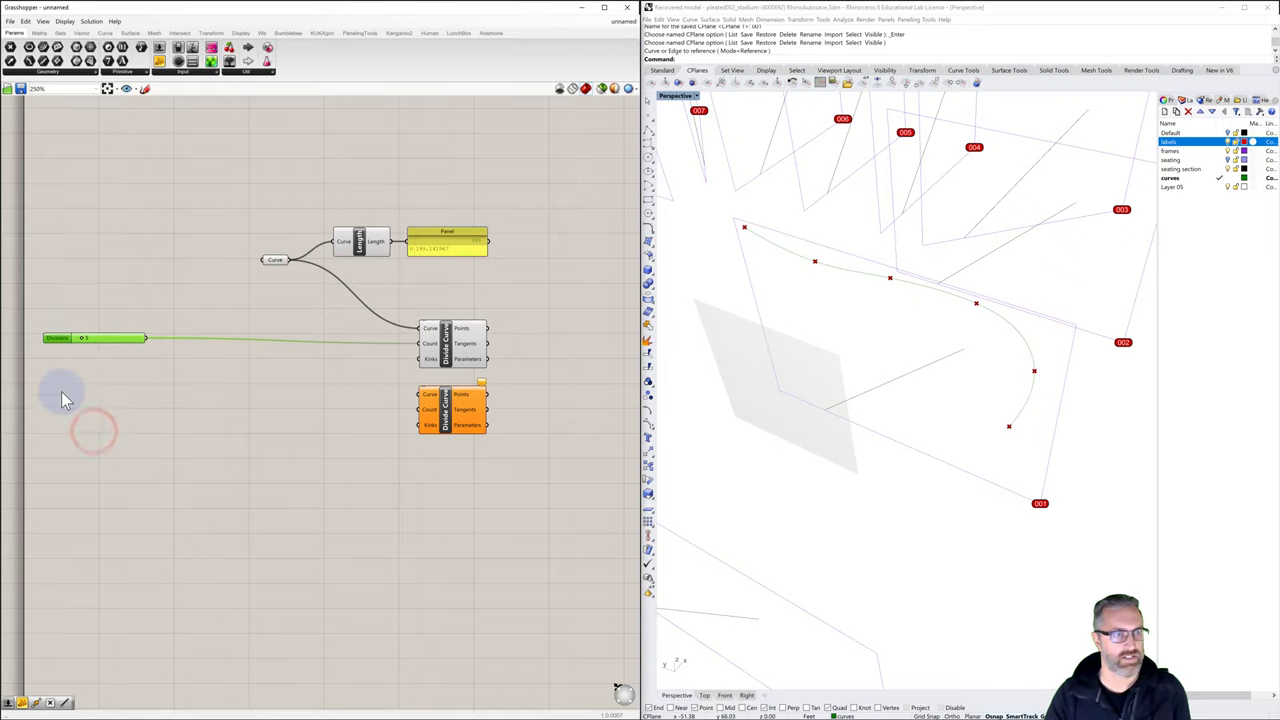
# Add a second number slider and rename it L2
pyautogui.doubleClick(71, 427)
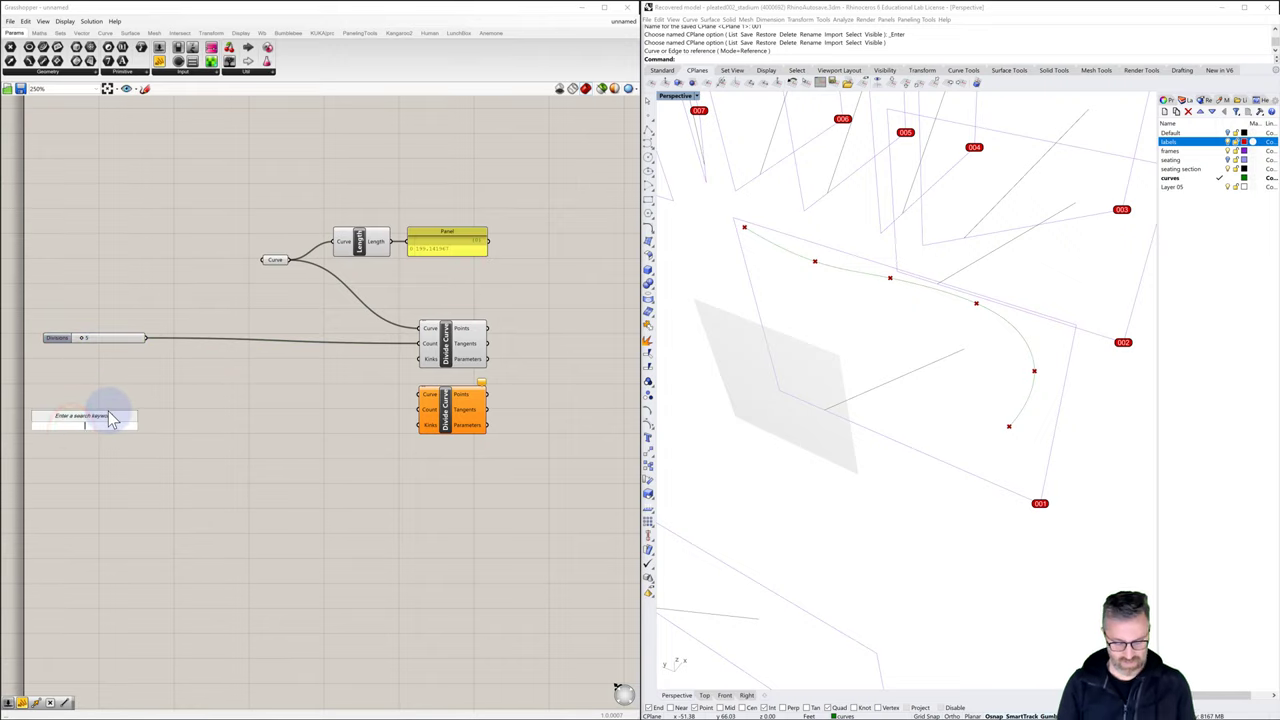
pyautogui.write('slider')
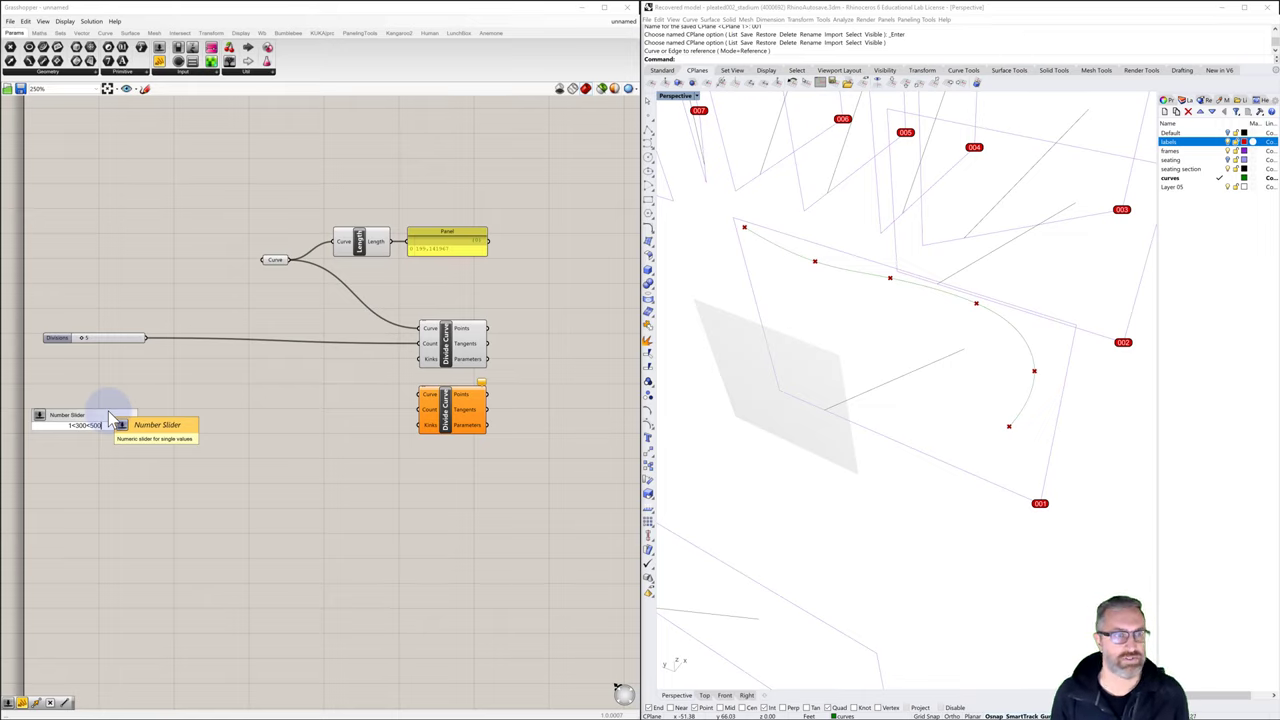
pyautogui.click(110, 418)
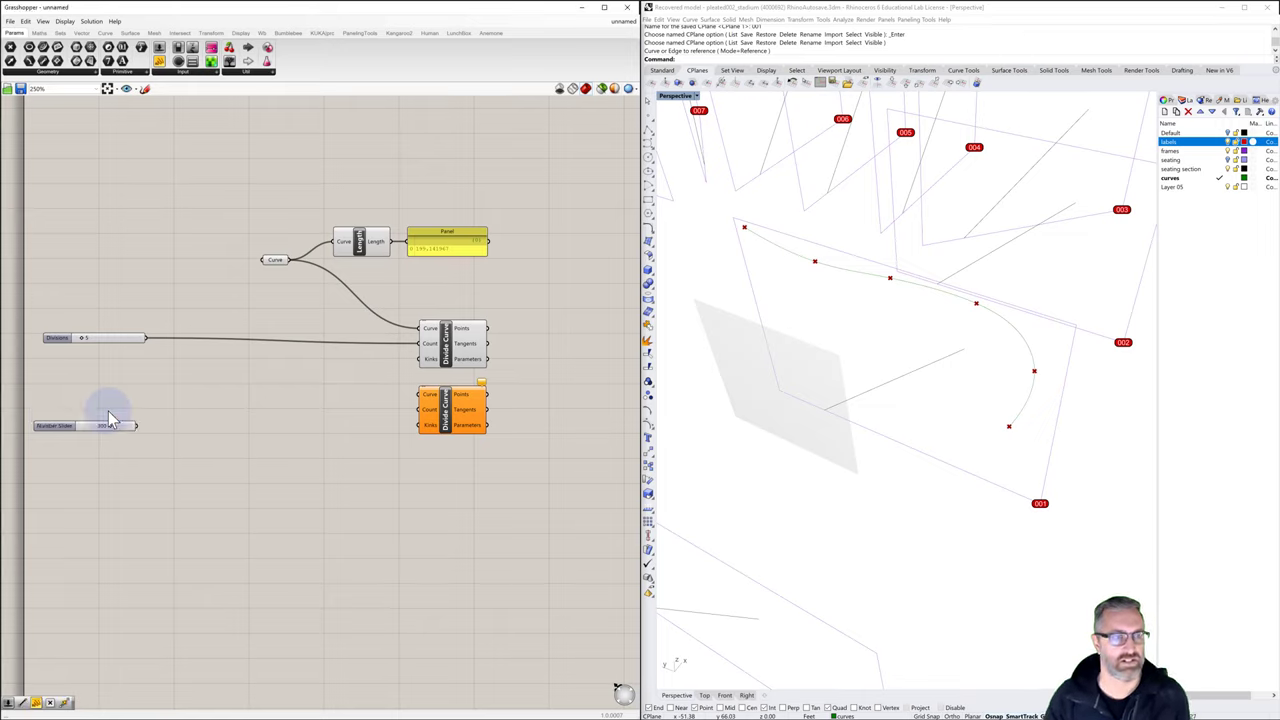
pyautogui.rightClick(50, 426)
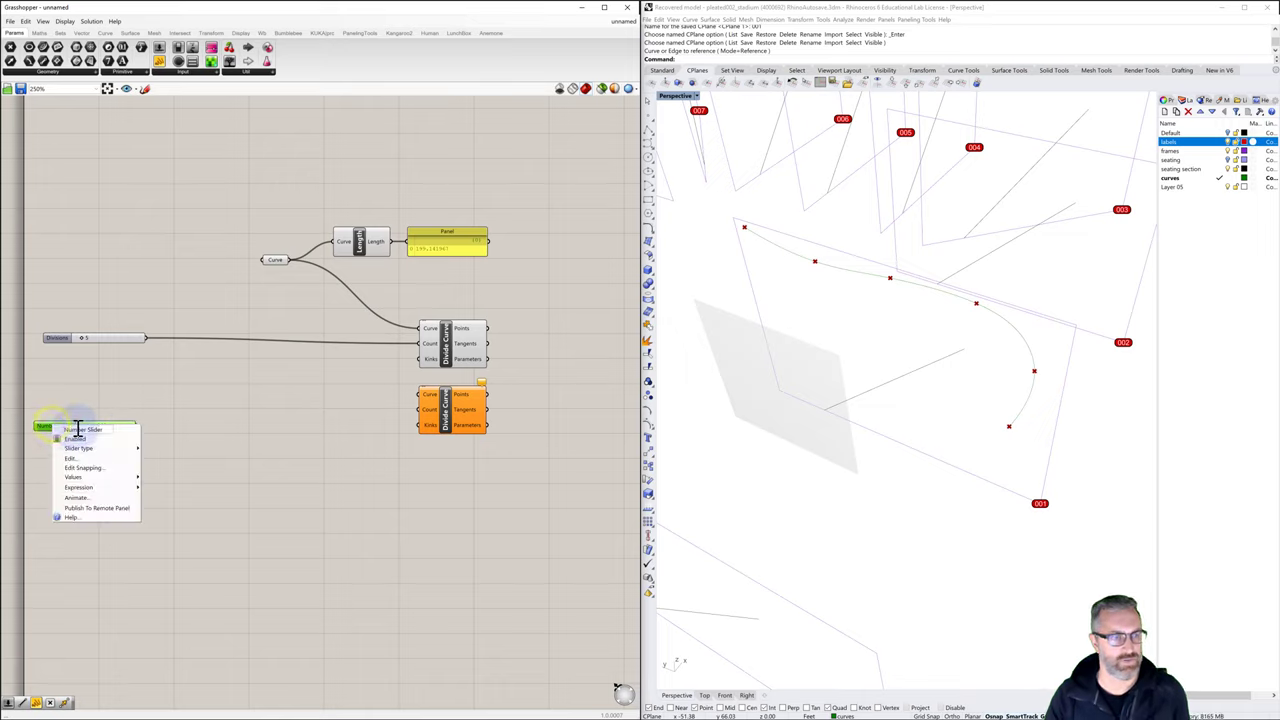
pyautogui.moveTo(103, 428); pyautogui.dragTo(56, 432)
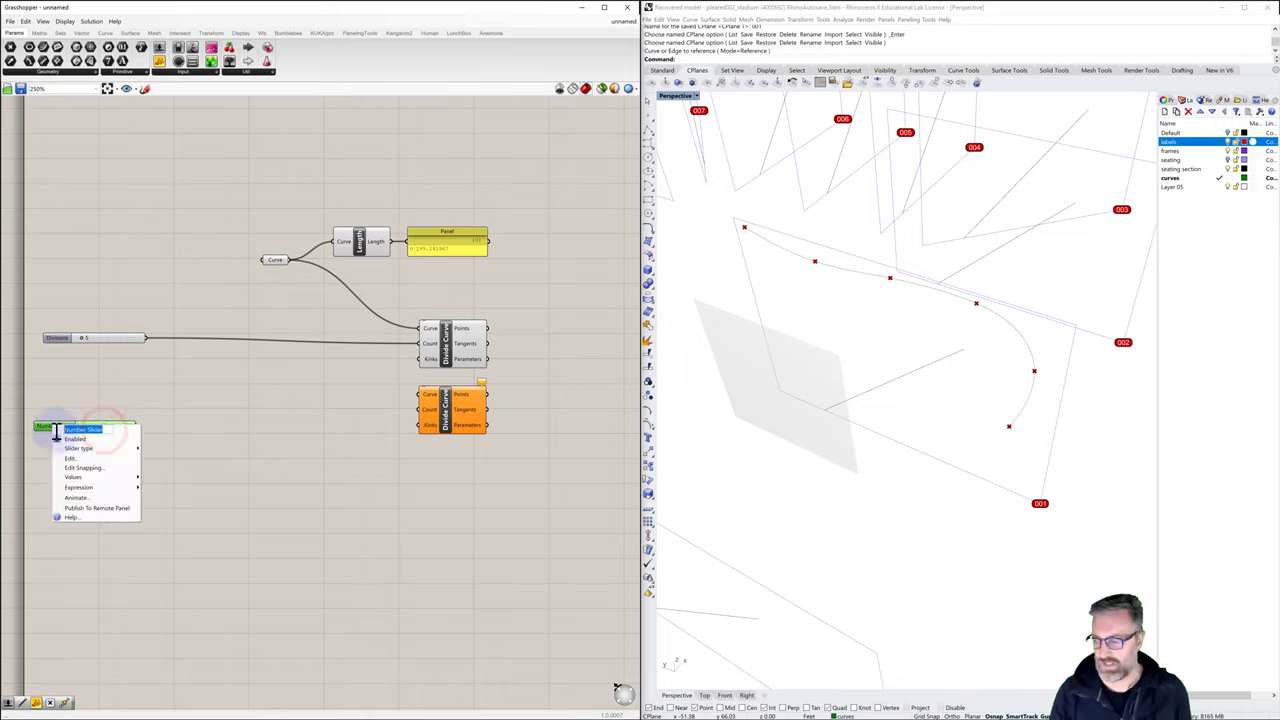
pyautogui.write('Le')
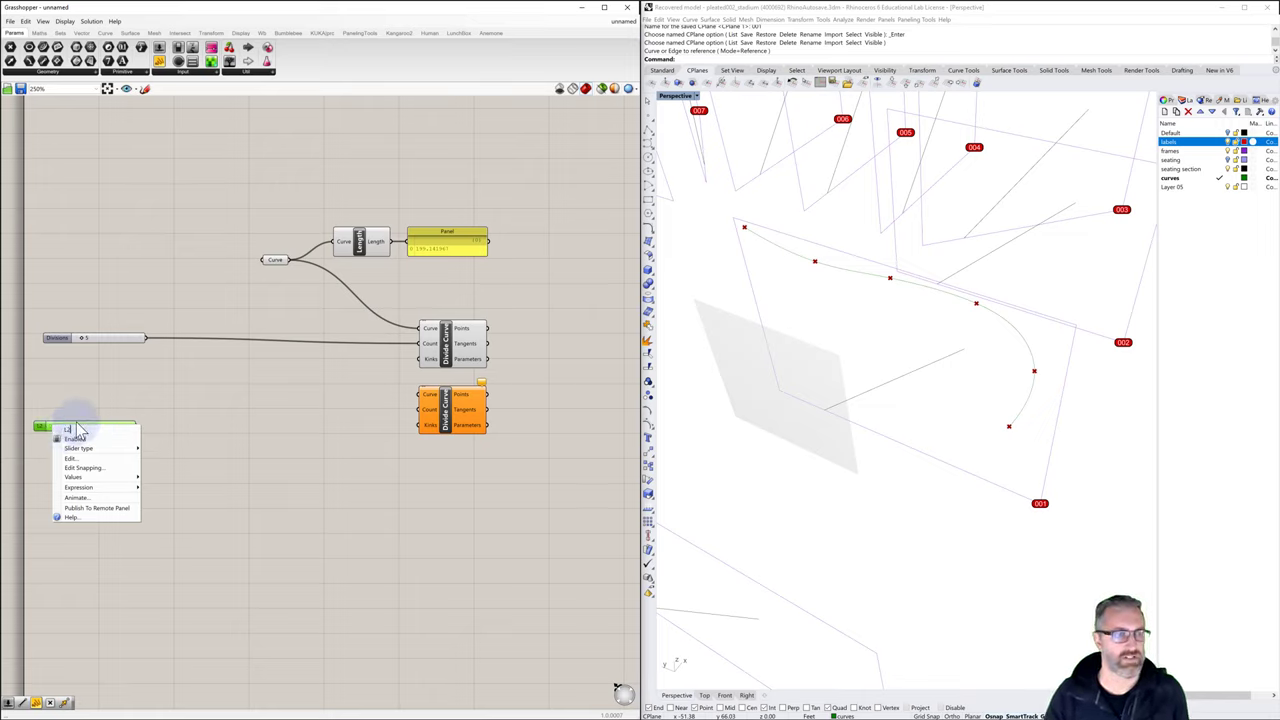
pyautogui.click(95, 397)
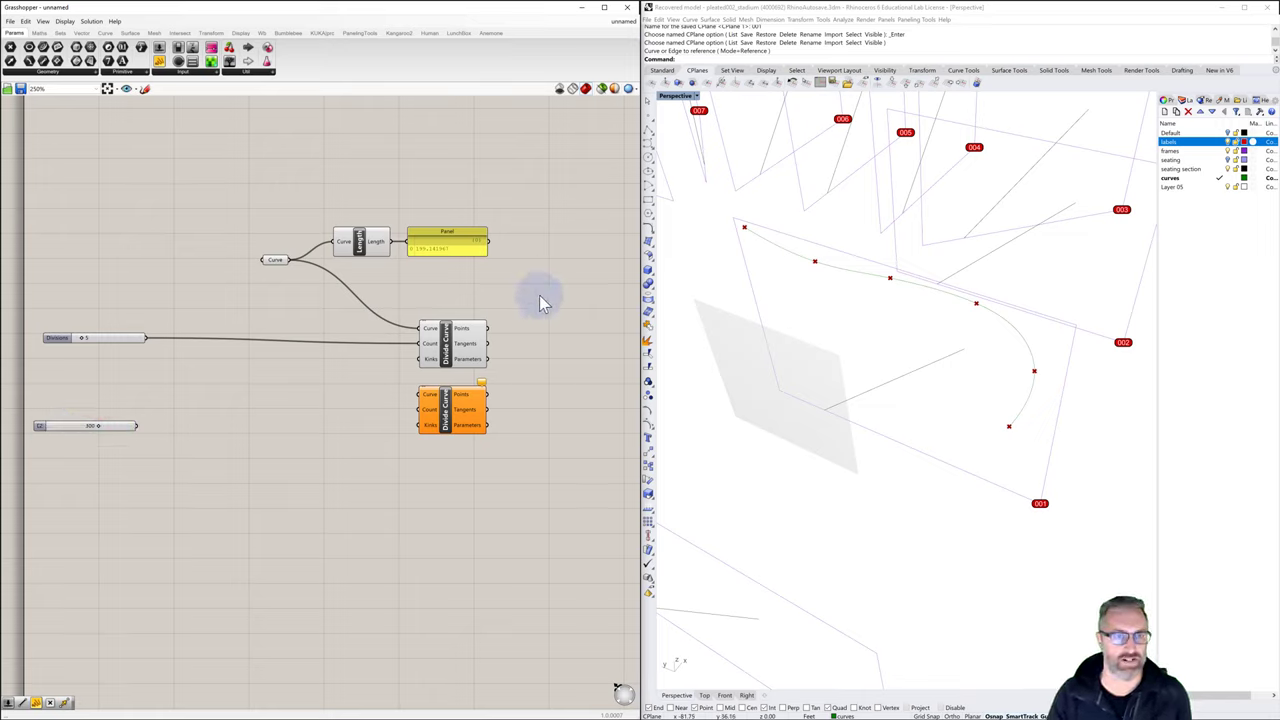
# Wire the referenced curve into the second Divide Curve's Curve input
pyautogui.click(358, 397)
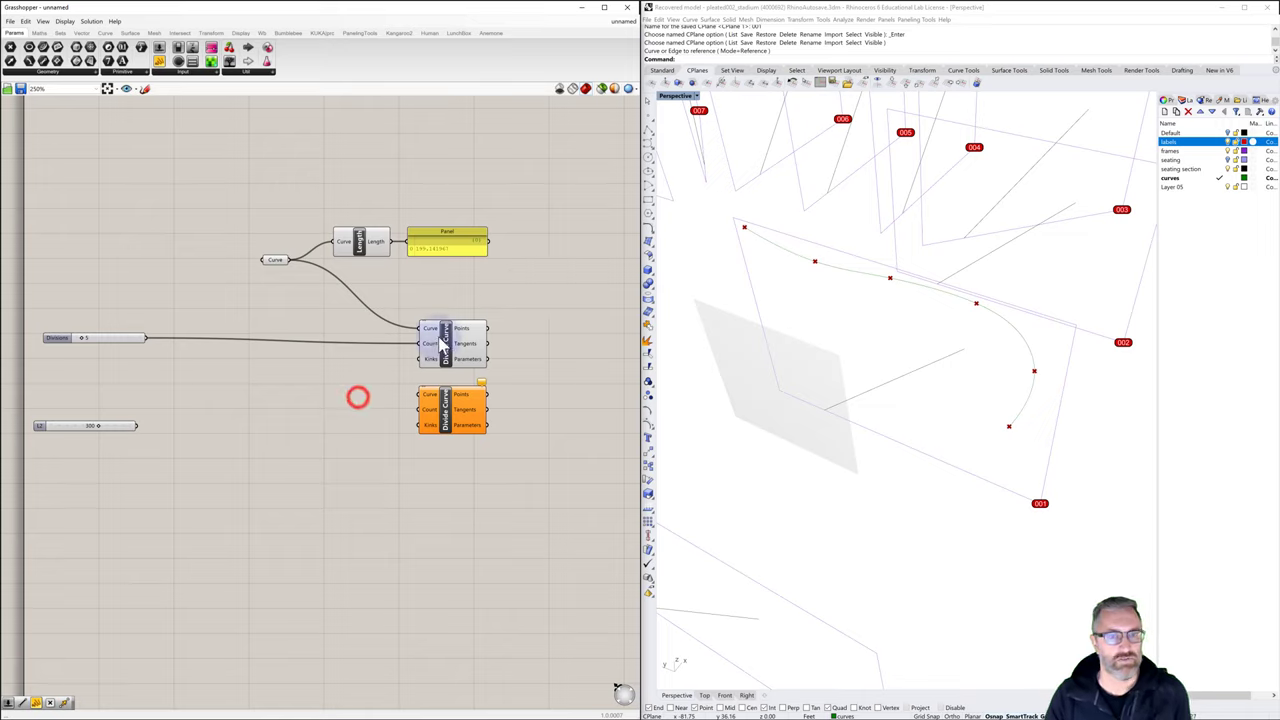
pyautogui.click(448, 340)
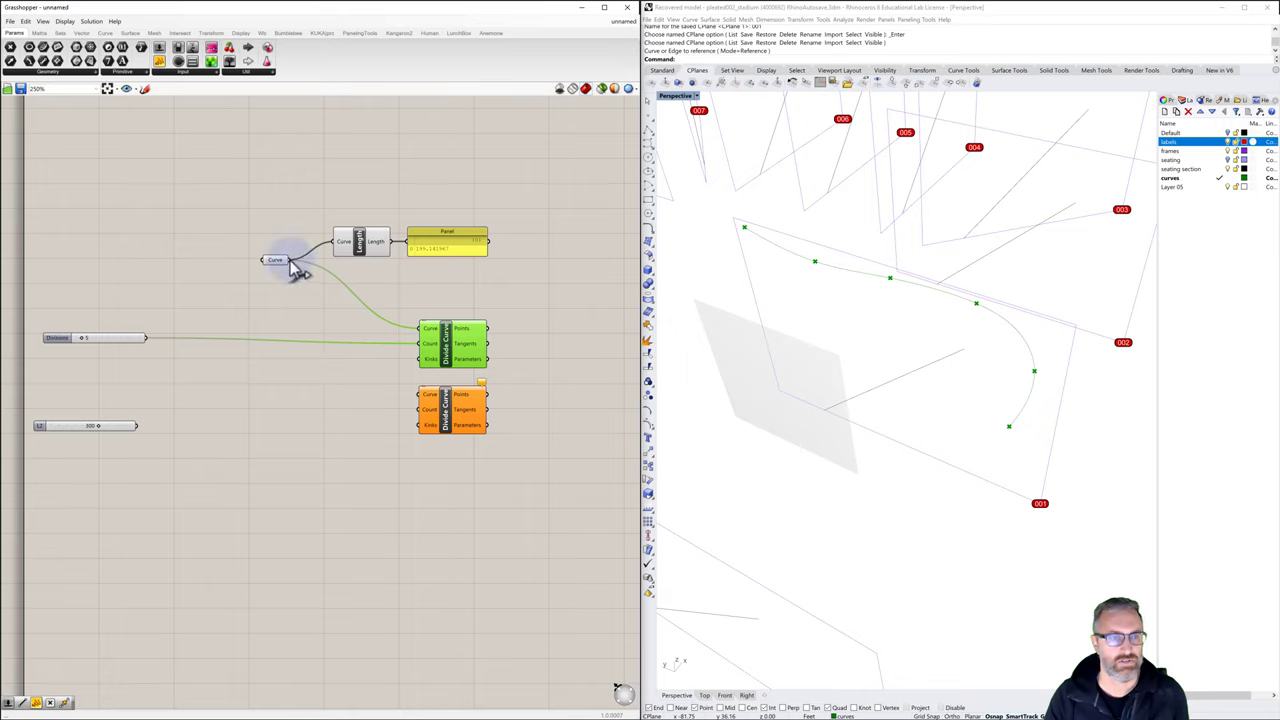
pyautogui.moveTo(289, 260); pyautogui.dragTo(425, 400)
pyautogui.moveTo(430, 404); pyautogui.dragTo(432, 405)
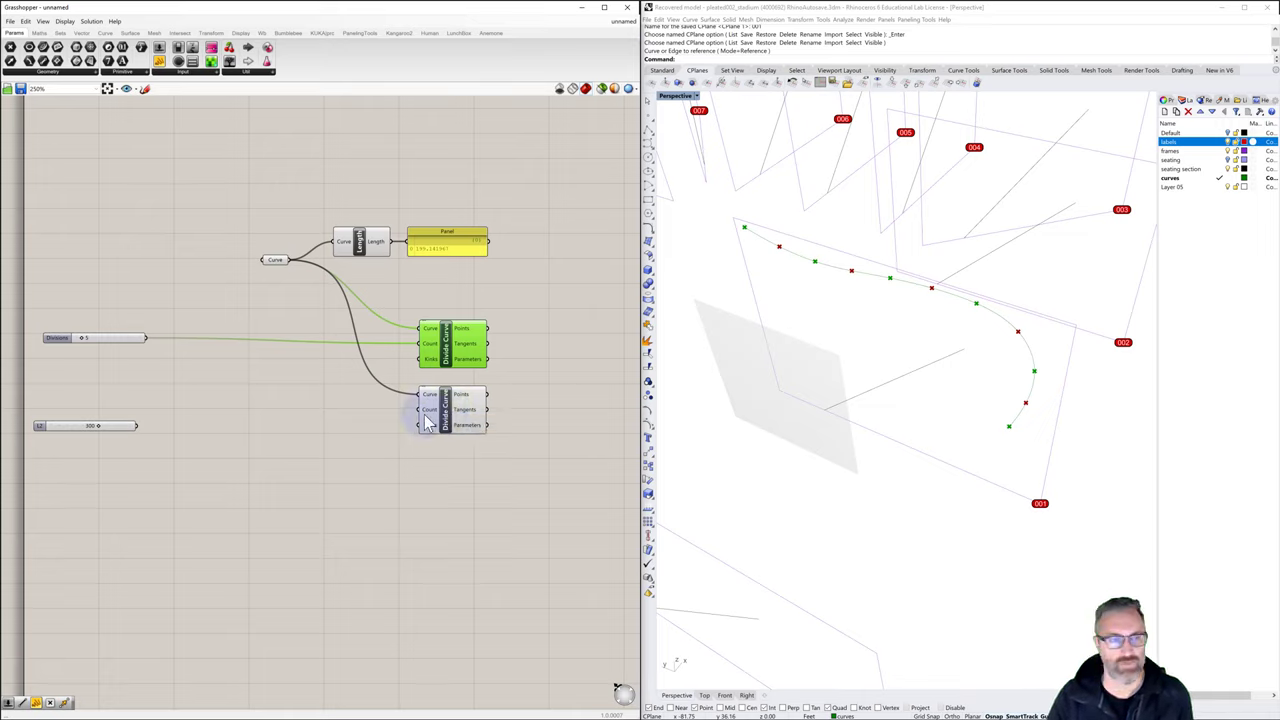
# Add a Multiplication component to the canvas
pyautogui.doubleClick(266, 405)
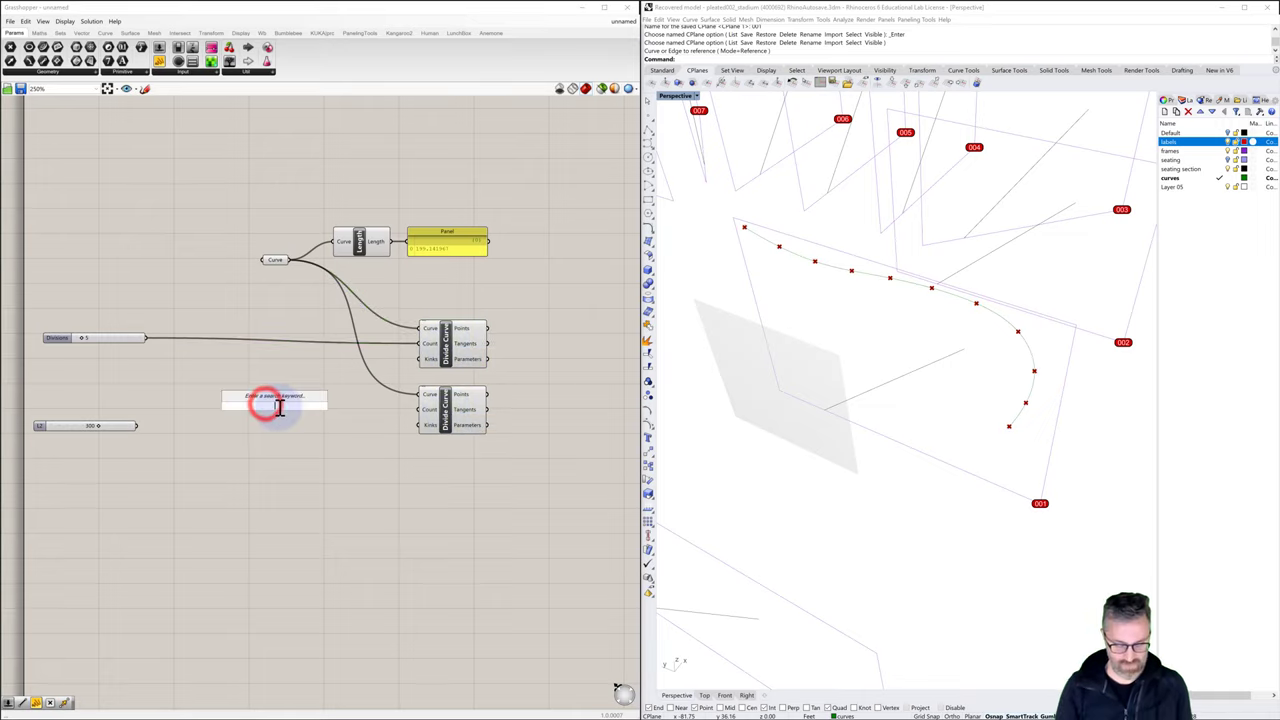
pyautogui.write('mul')
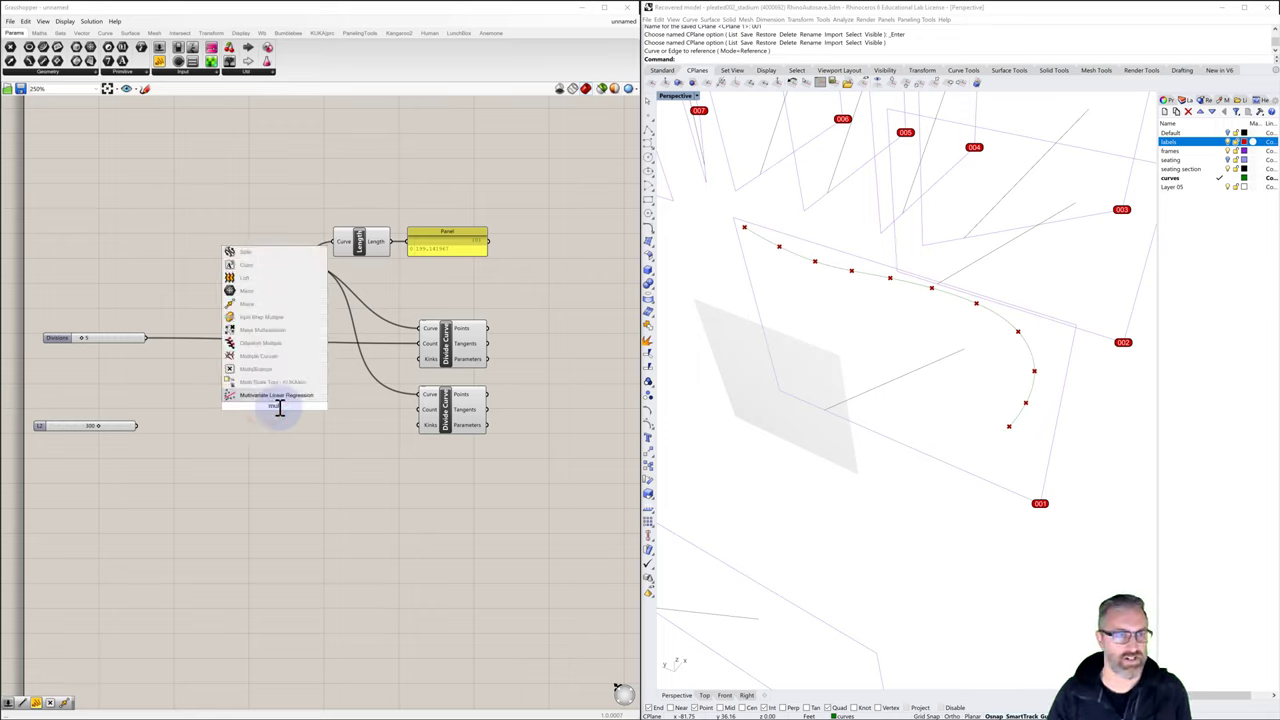
pyautogui.write('t')
pyautogui.click(262, 368)
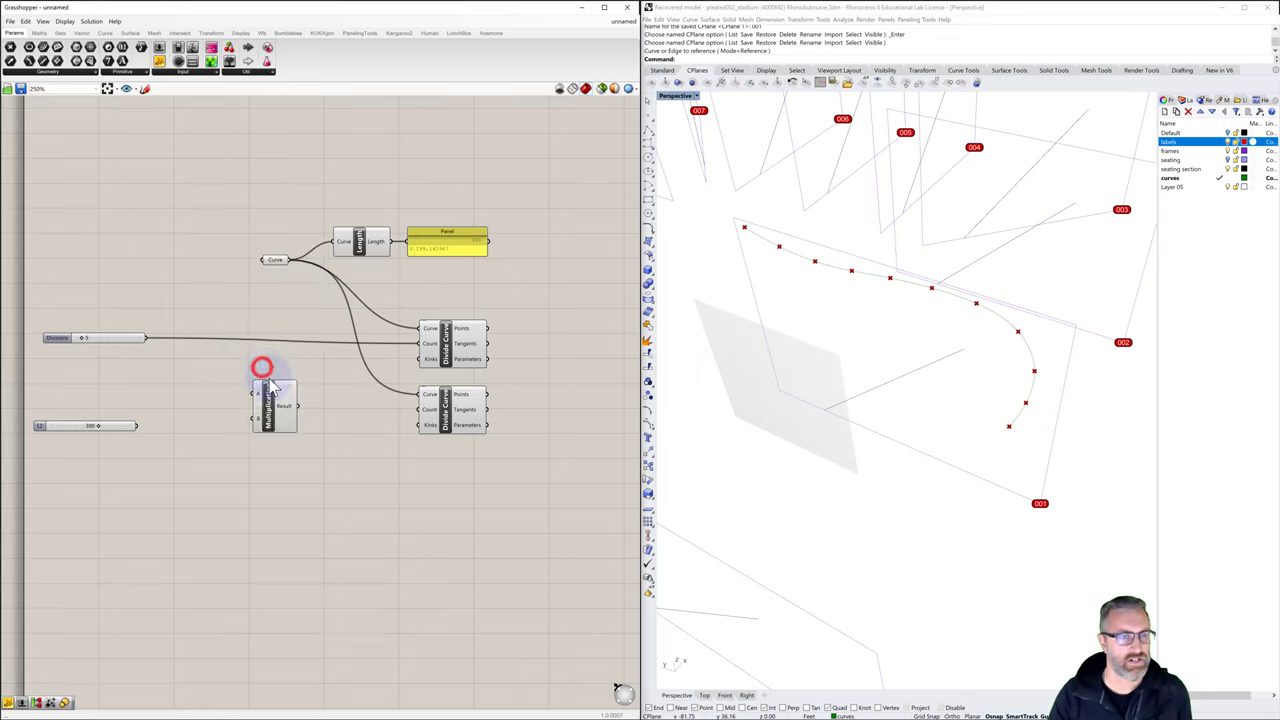
pyautogui.moveTo(268, 408); pyautogui.dragTo(293, 406)
pyautogui.click(229, 420)
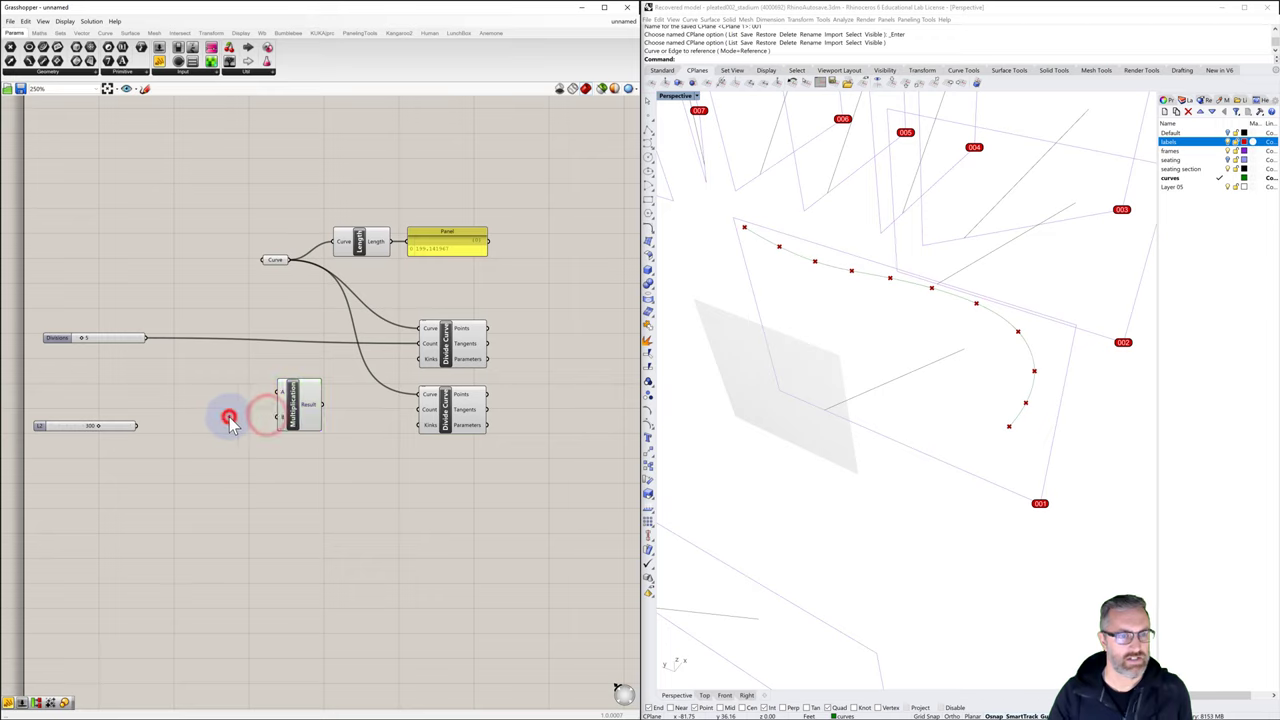
# Add a cleared, resized Panel and wire it into Multiplication's B input
pyautogui.doubleClick(229, 418)
pyautogui.write('pi')
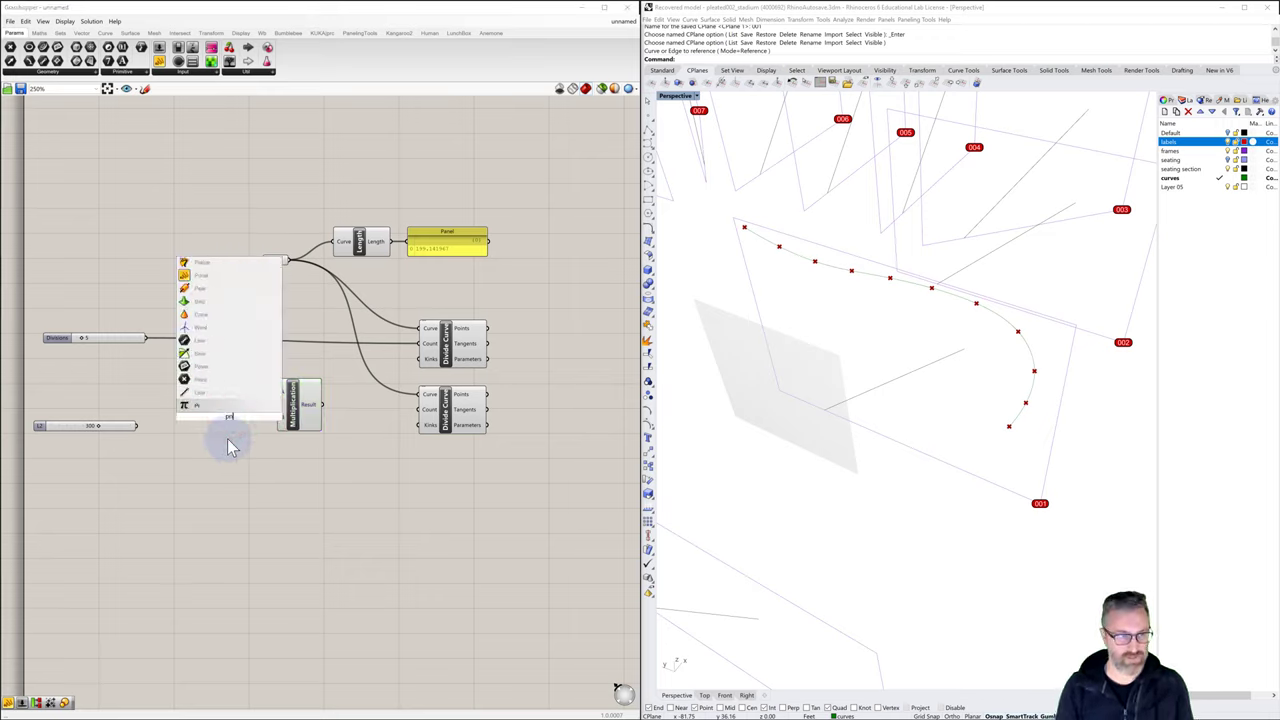
pyautogui.press('BackSpace')
pyautogui.write('anel')
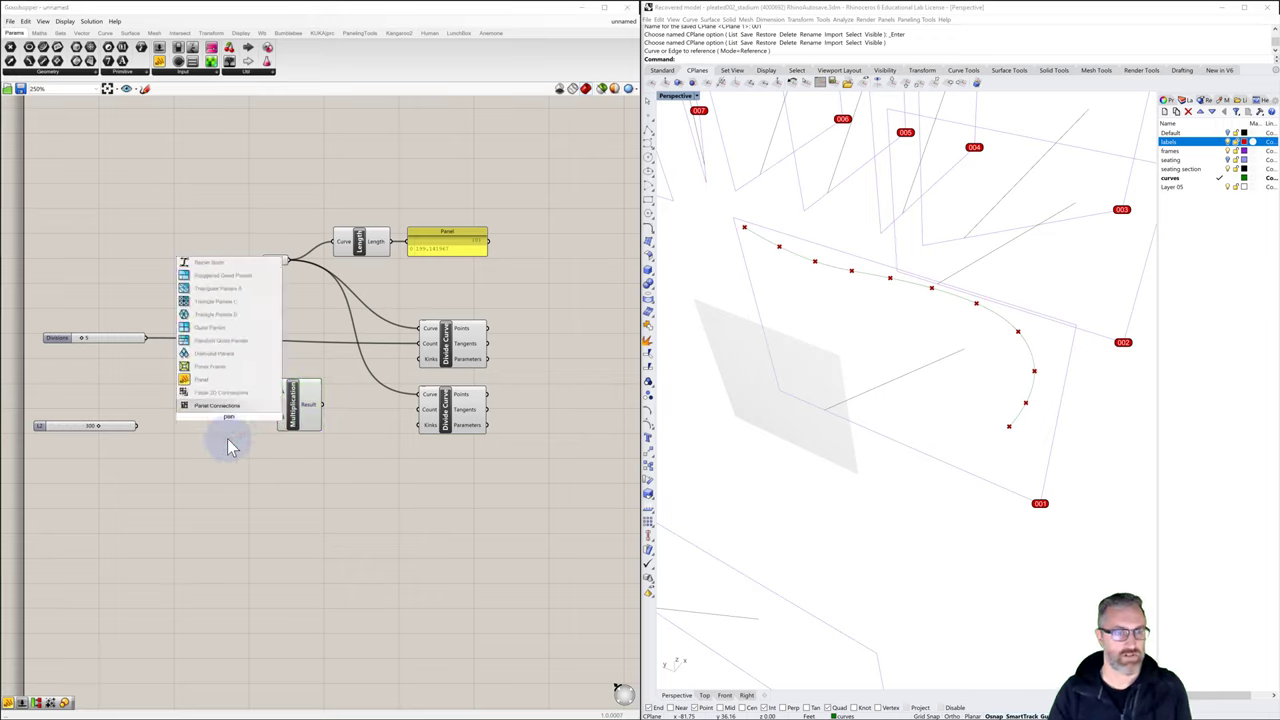
pyautogui.click(206, 379)
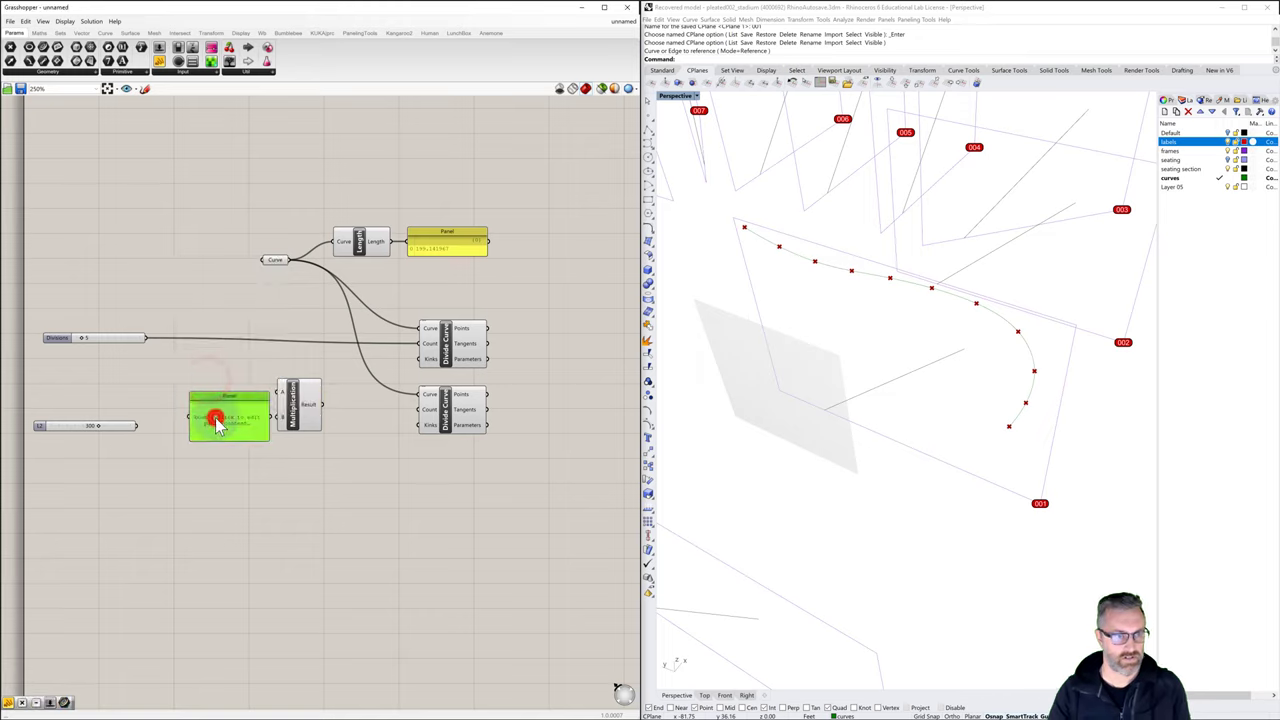
pyautogui.doubleClick(216, 421)
pyautogui.press('BackSpace')
pyautogui.click(219, 477)
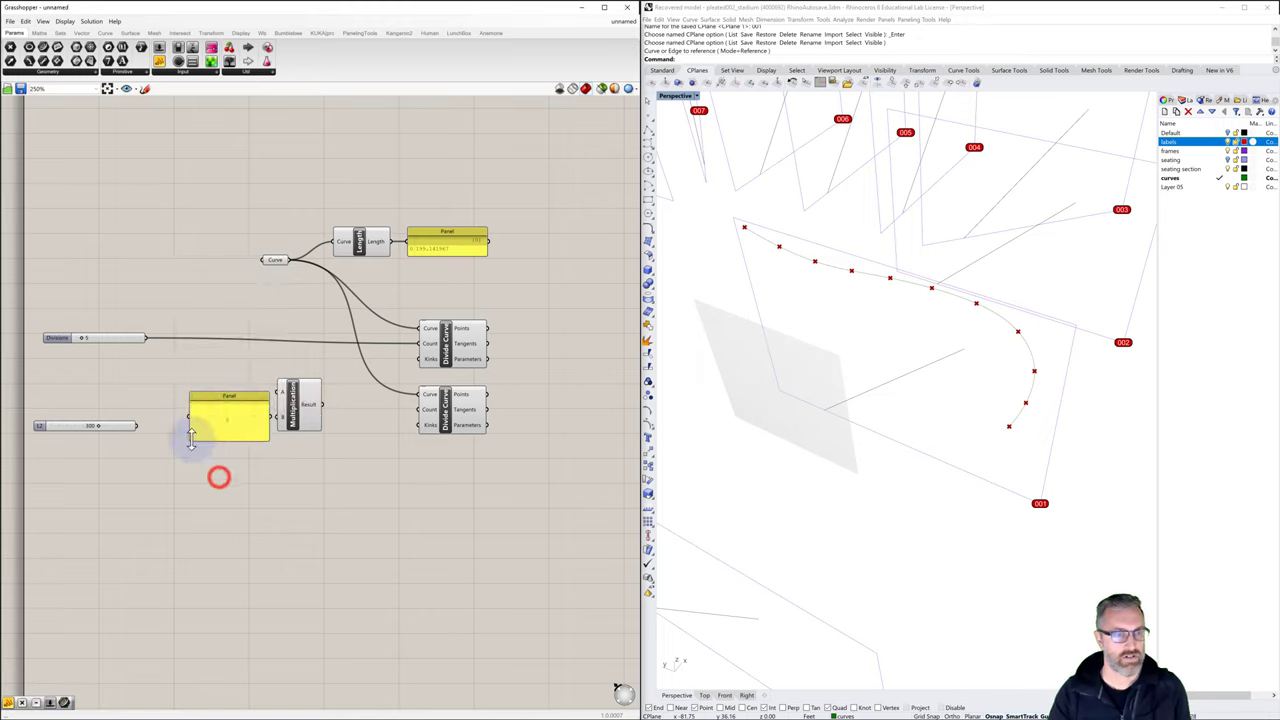
pyautogui.moveTo(190, 440); pyautogui.dragTo(286, 422)
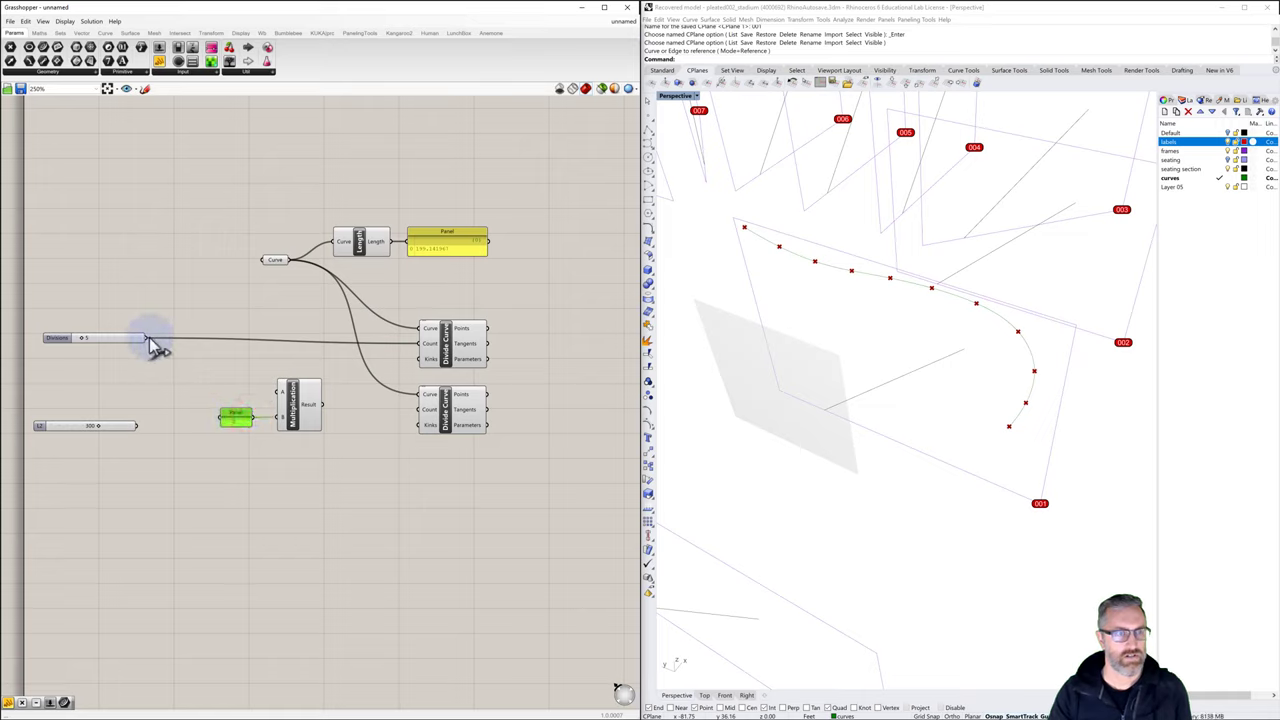
pyautogui.moveTo(148, 337); pyautogui.dragTo(420, 425)
pyautogui.click(510, 407)
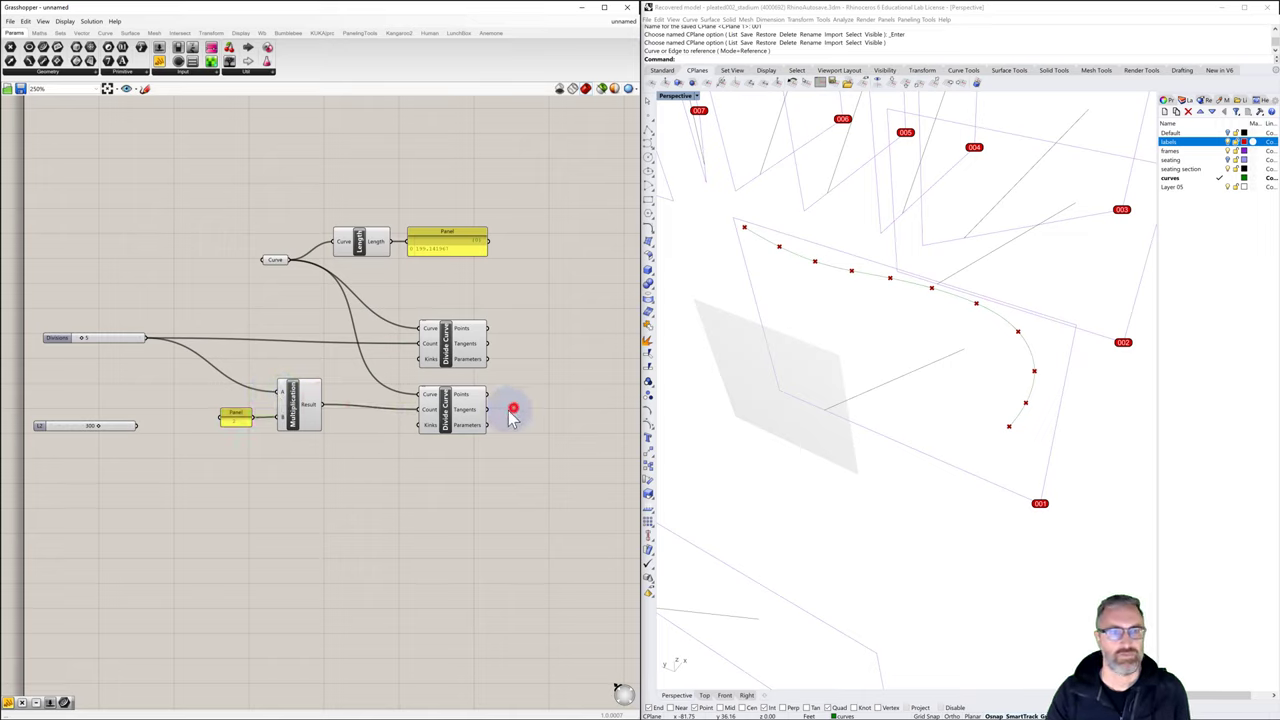
# Compare both Divide Curves' point previews and move the panel beside Multiplication
pyautogui.click(447, 415)
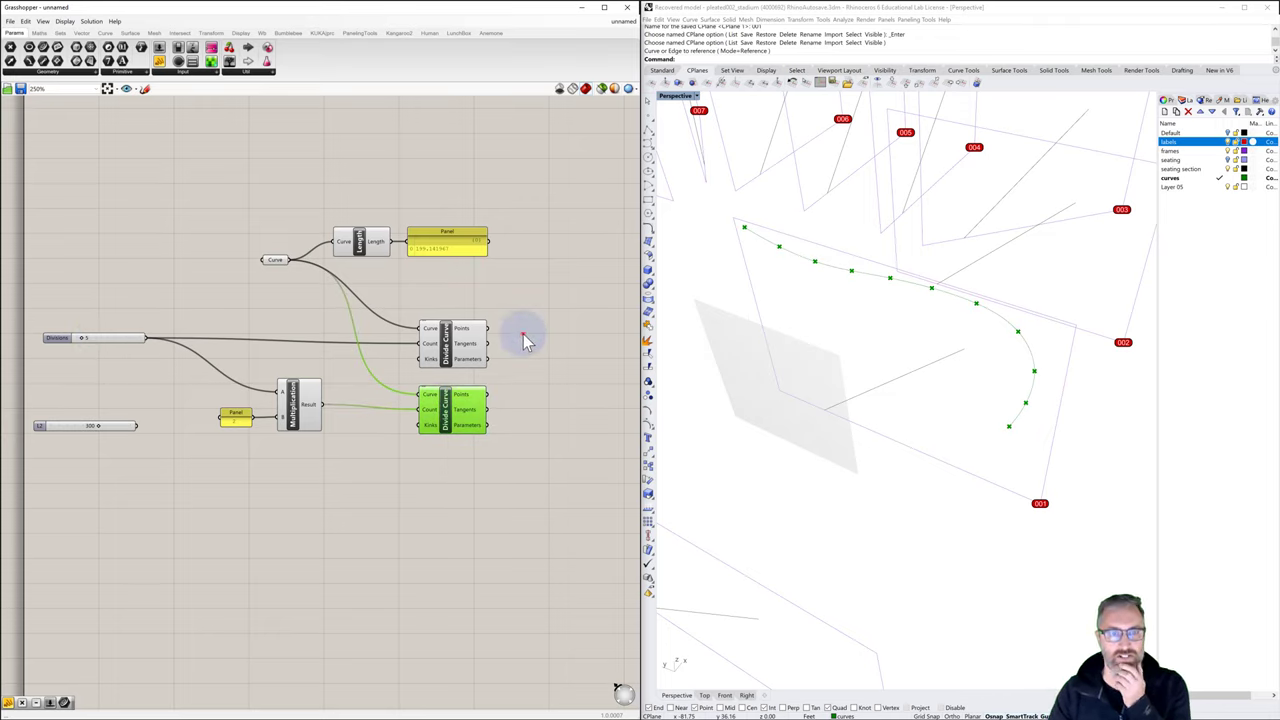
pyautogui.click(453, 343)
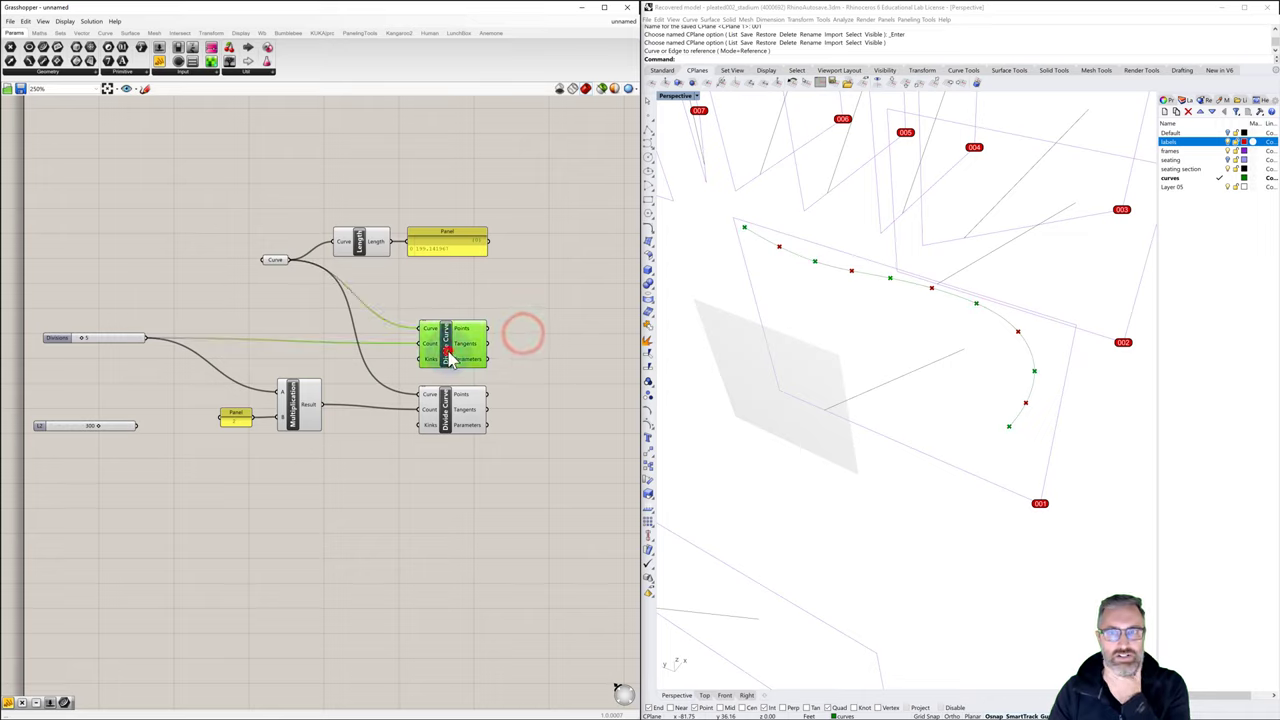
pyautogui.click(549, 345)
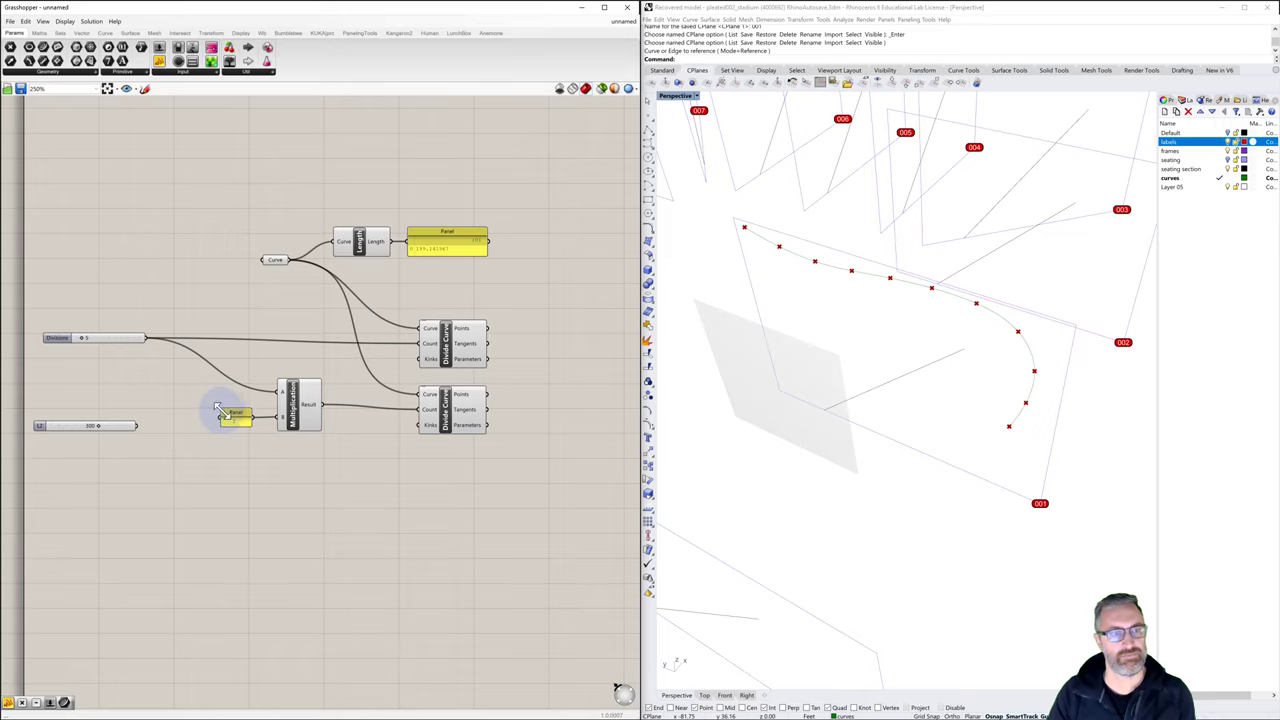
pyautogui.moveTo(218, 410)
pyautogui.mouseDown()
pyautogui.moveTo(228, 398)
pyautogui.moveTo(249, 410)
pyautogui.mouseUp()
pyautogui.click(177, 387)
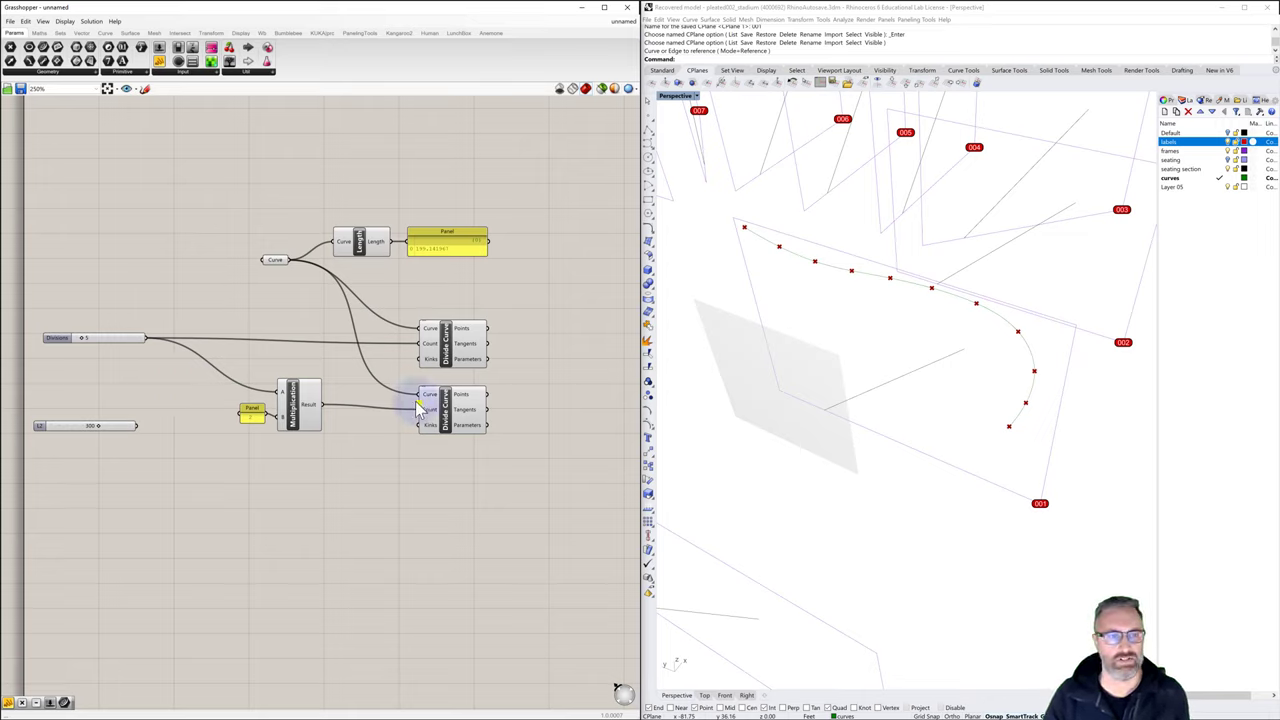
pyautogui.scroll(-2, 416, 404)
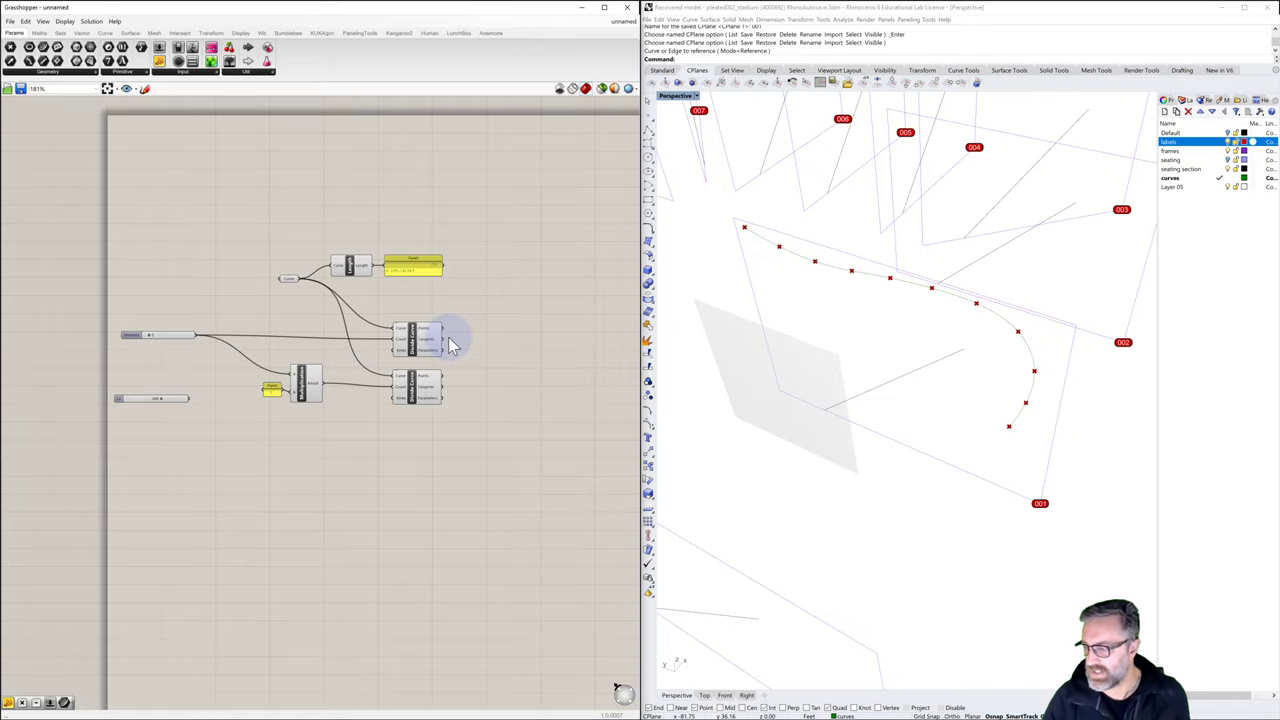
# Add a Cull Pattern component fed with the divided points
pyautogui.moveTo(489, 342); pyautogui.dragTo(455, 336, button='right')
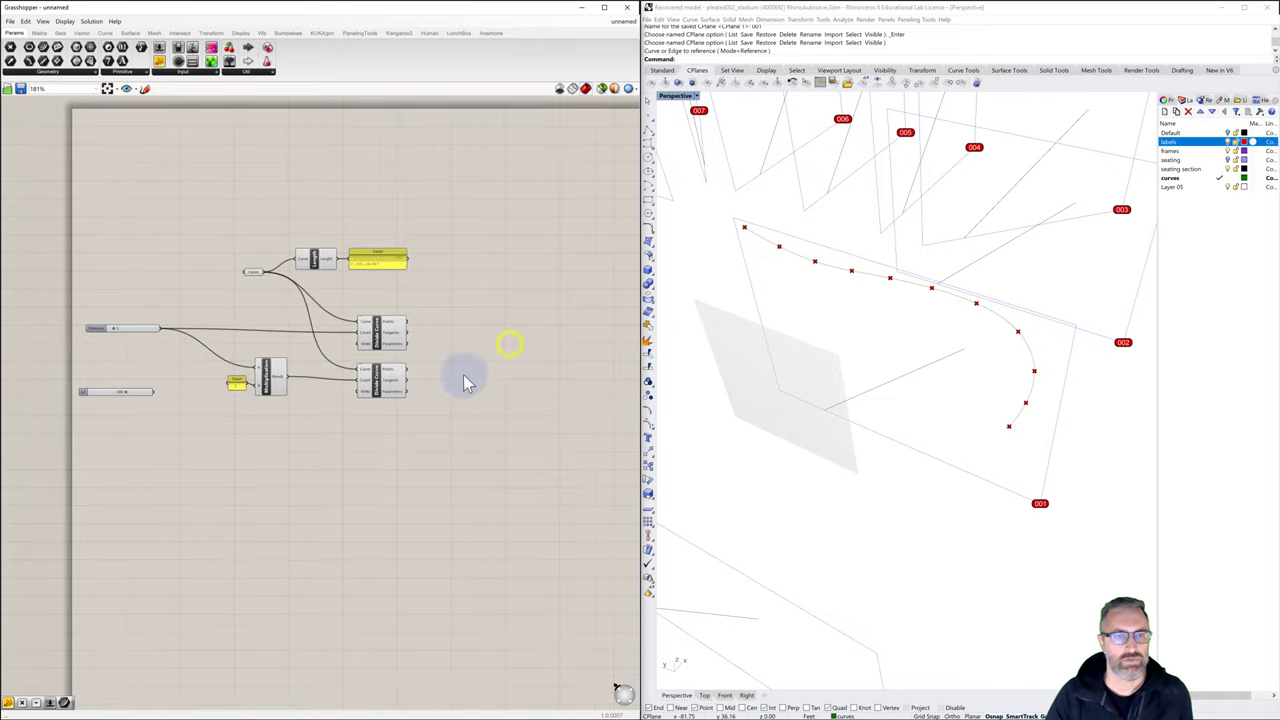
pyautogui.doubleClick(491, 398)
pyautogui.write('cull')
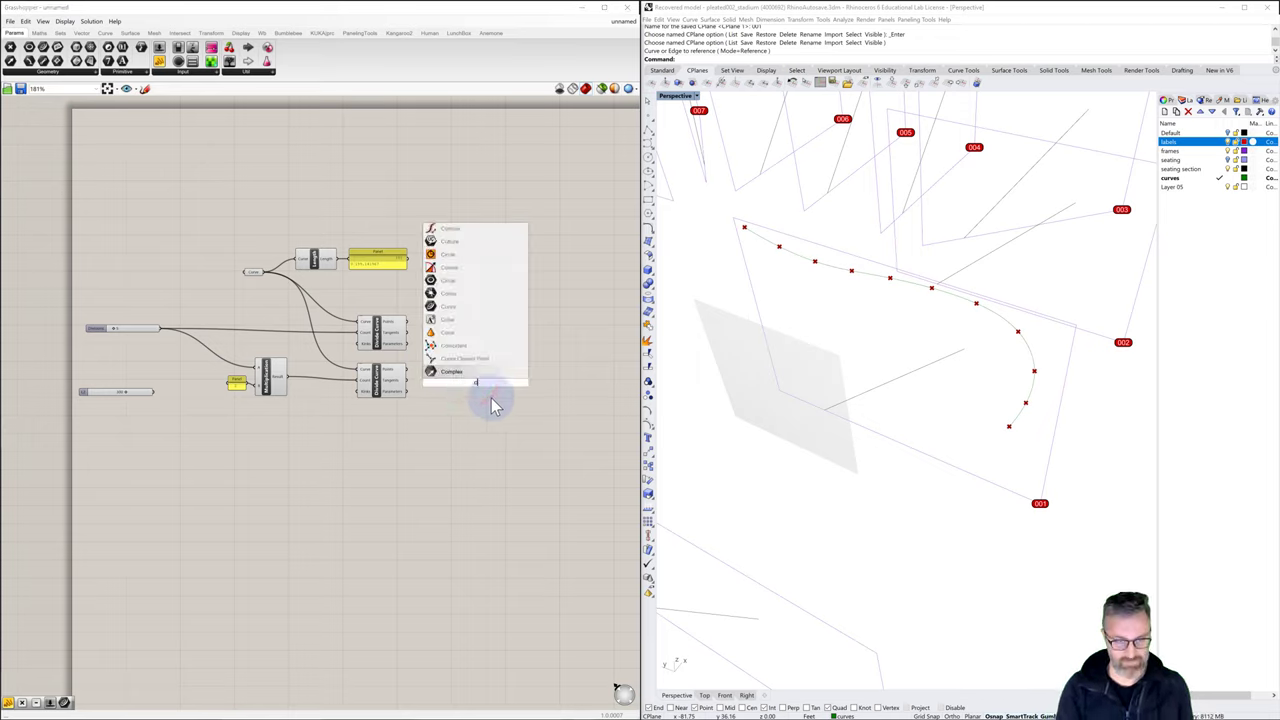
pyautogui.click(469, 371)
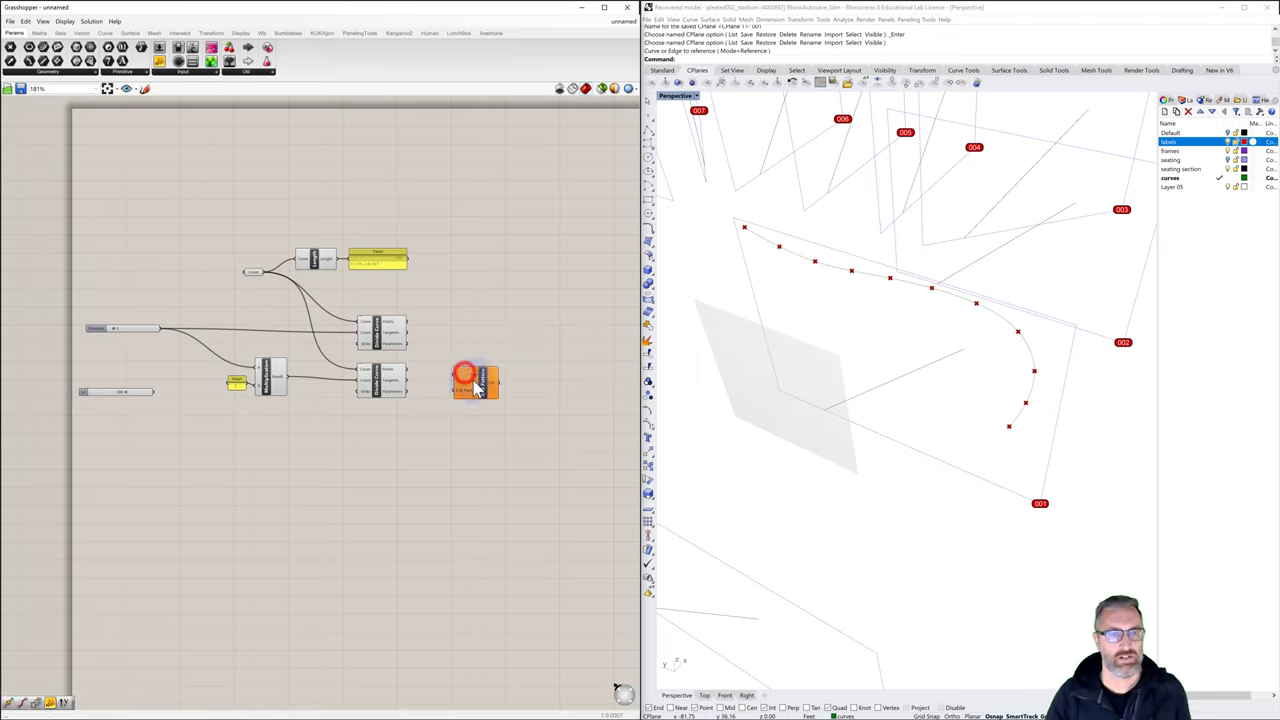
pyautogui.moveTo(483, 390); pyautogui.dragTo(502, 391)
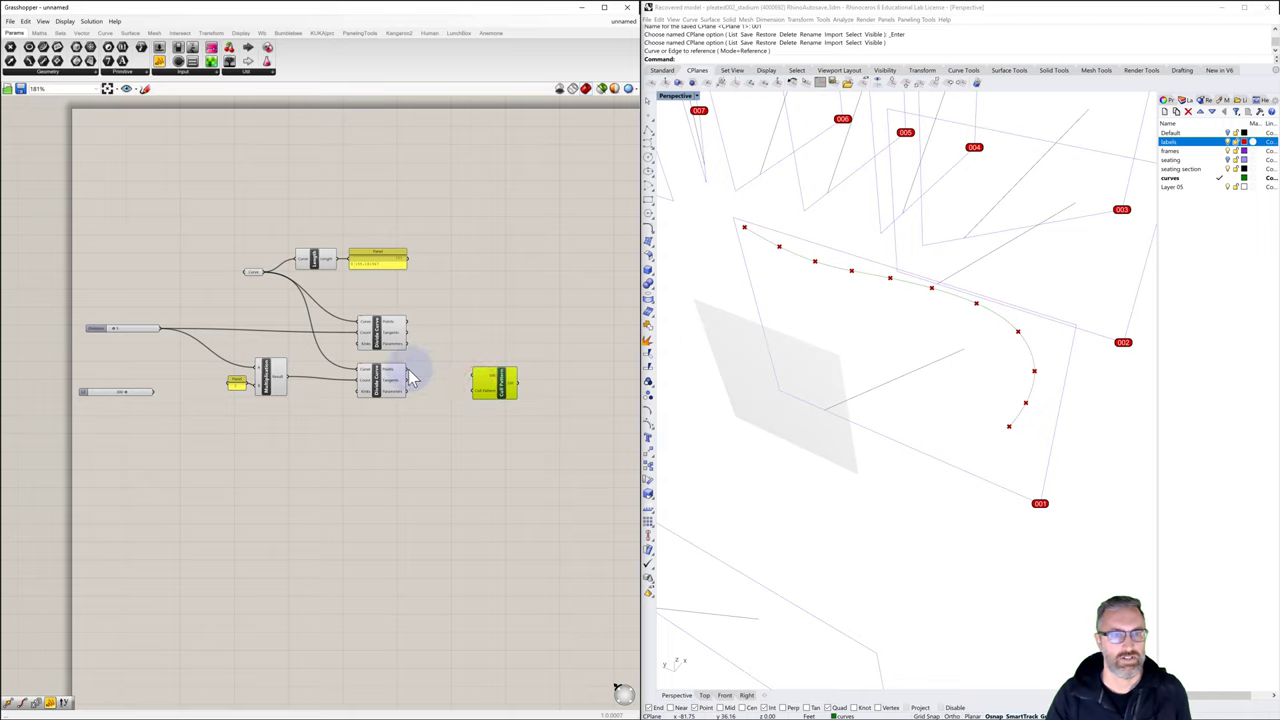
pyautogui.moveTo(406, 371); pyautogui.dragTo(474, 372)
# Add a Panel set to Multiline Data and clear its text
pyautogui.doubleClick(437, 406)
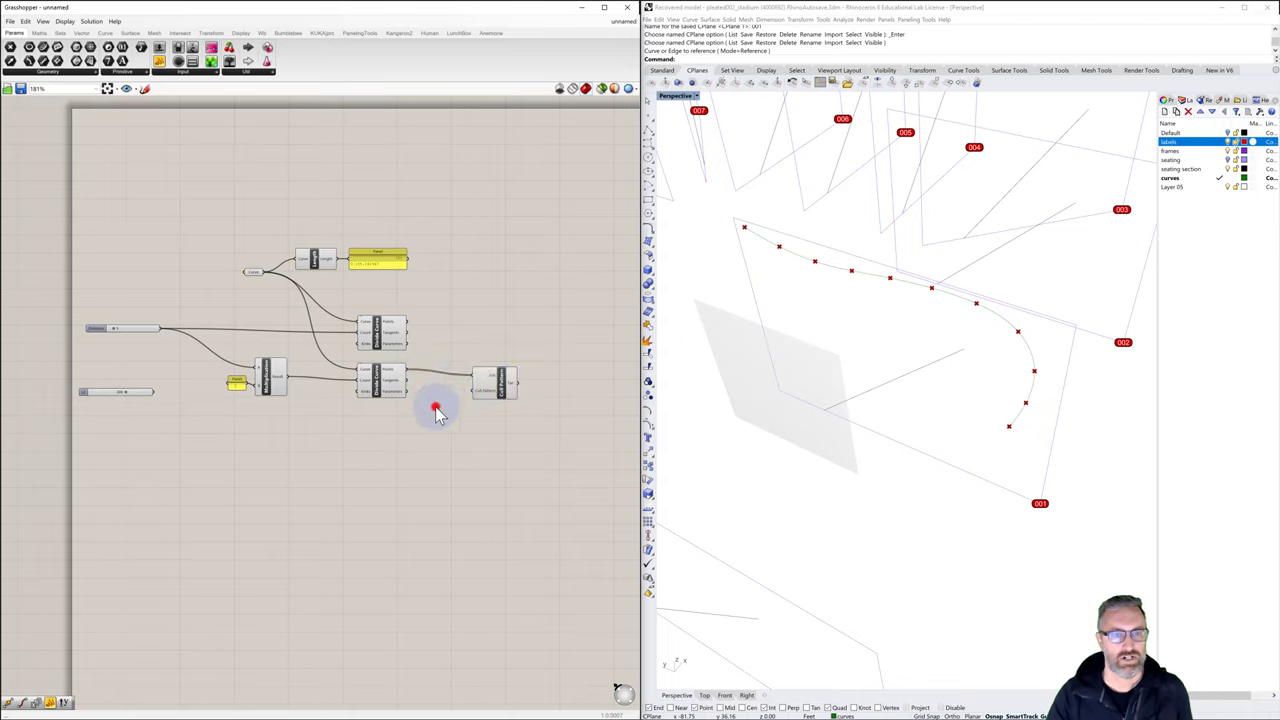
pyautogui.write('panel')
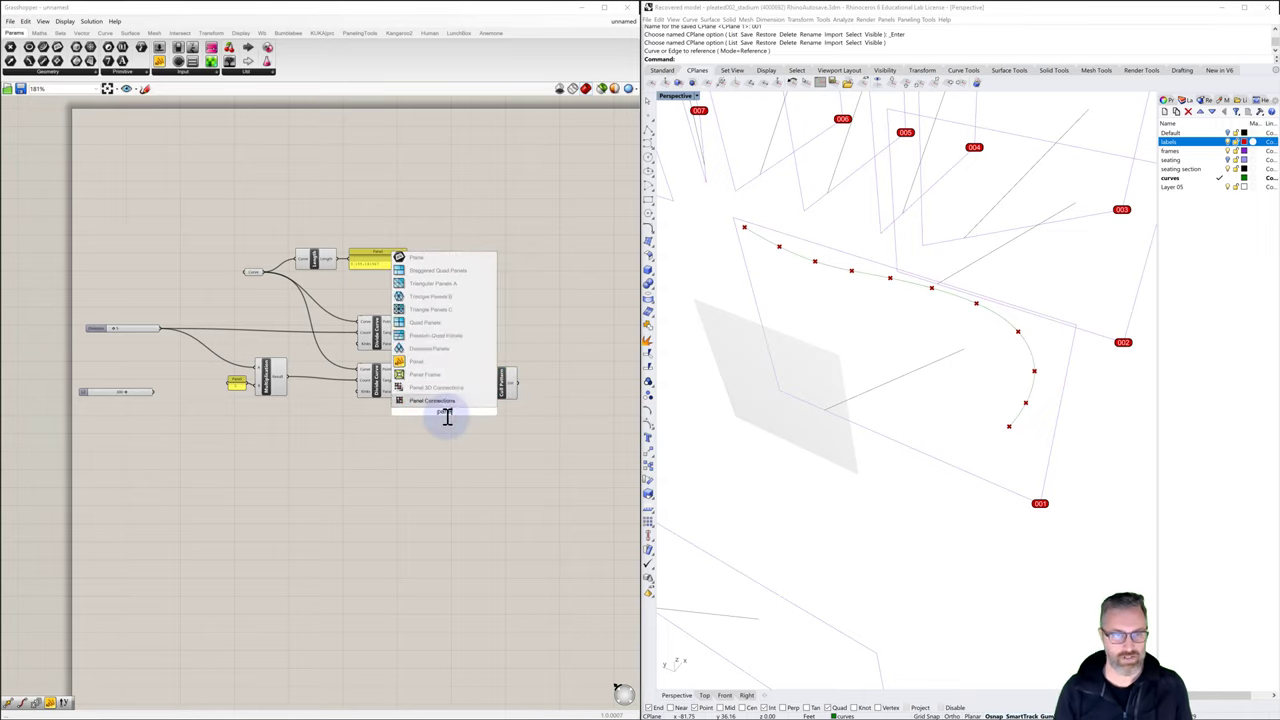
pyautogui.press('Return')
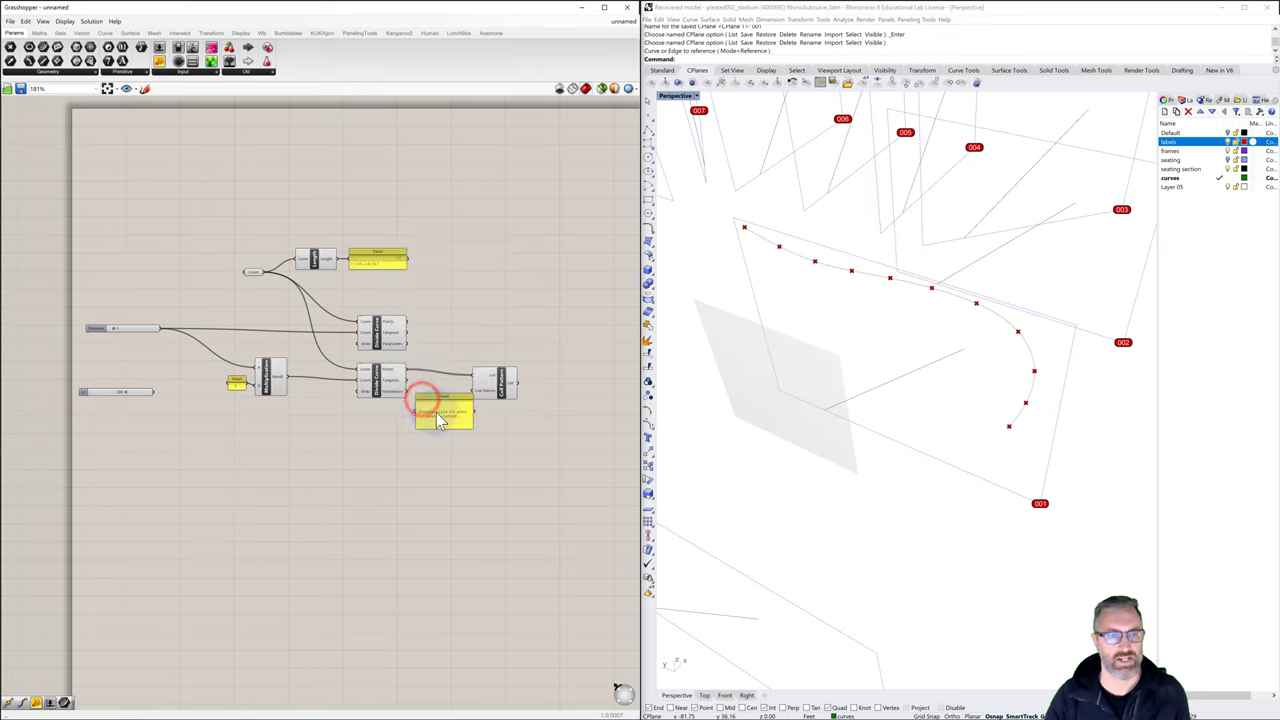
pyautogui.click(437, 398)
pyautogui.rightClick(437, 398)
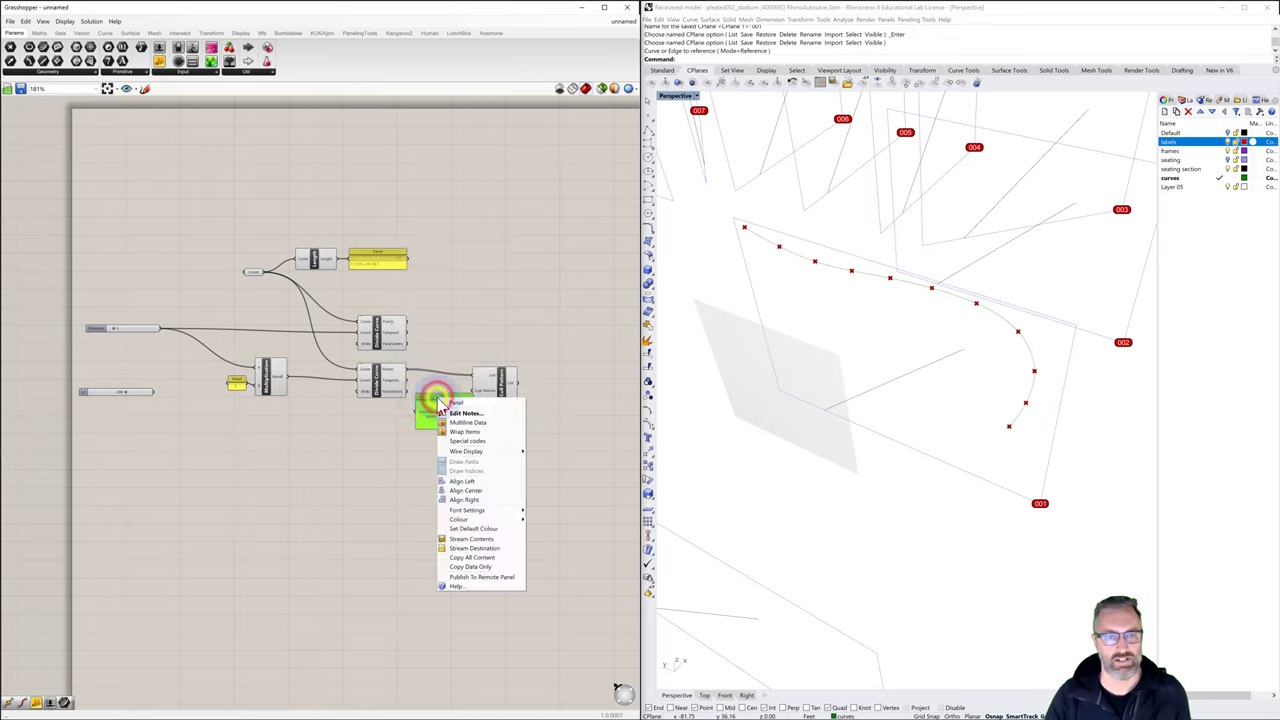
pyautogui.click(466, 422)
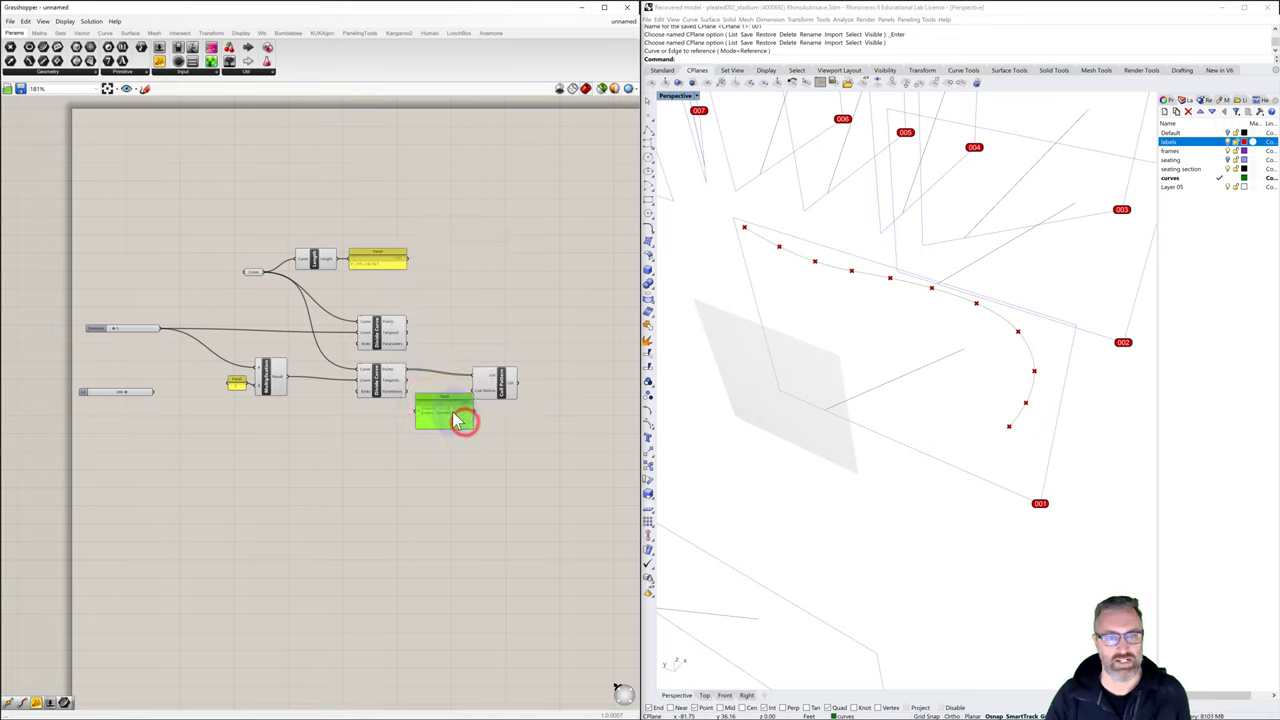
pyautogui.doubleClick(443, 412)
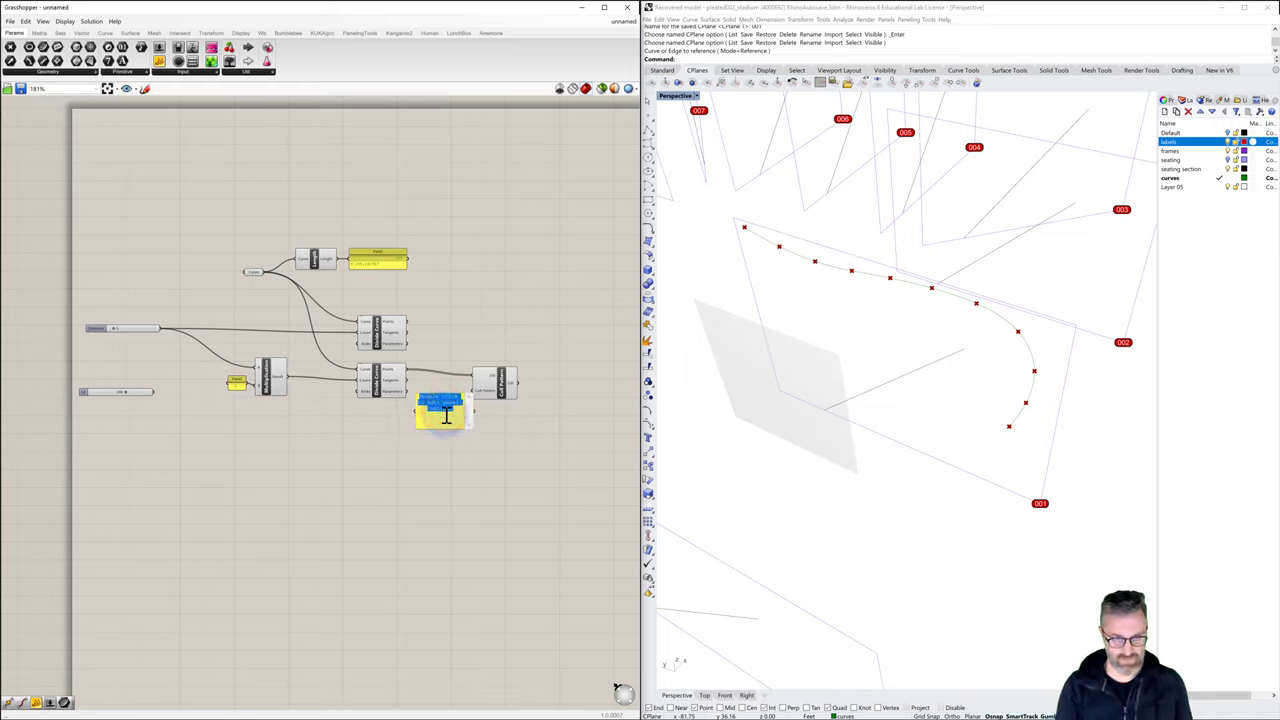
pyautogui.press('BackSpace')
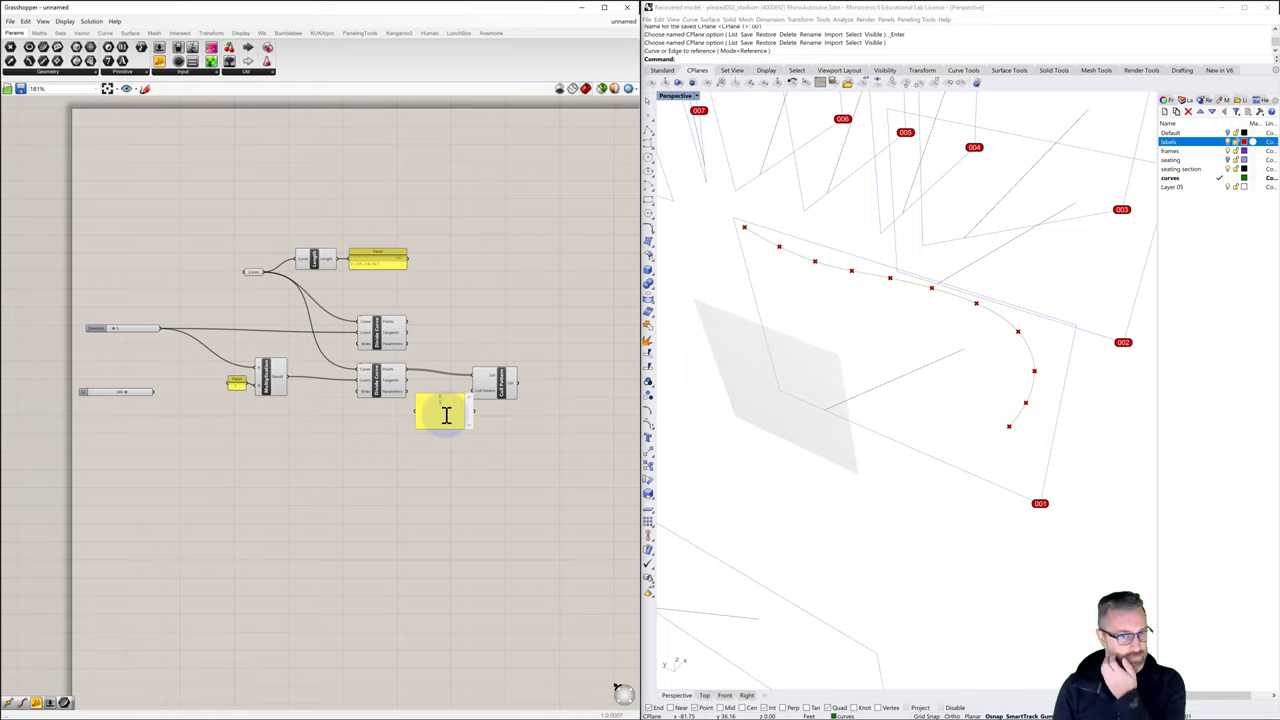
pyautogui.click(449, 474)
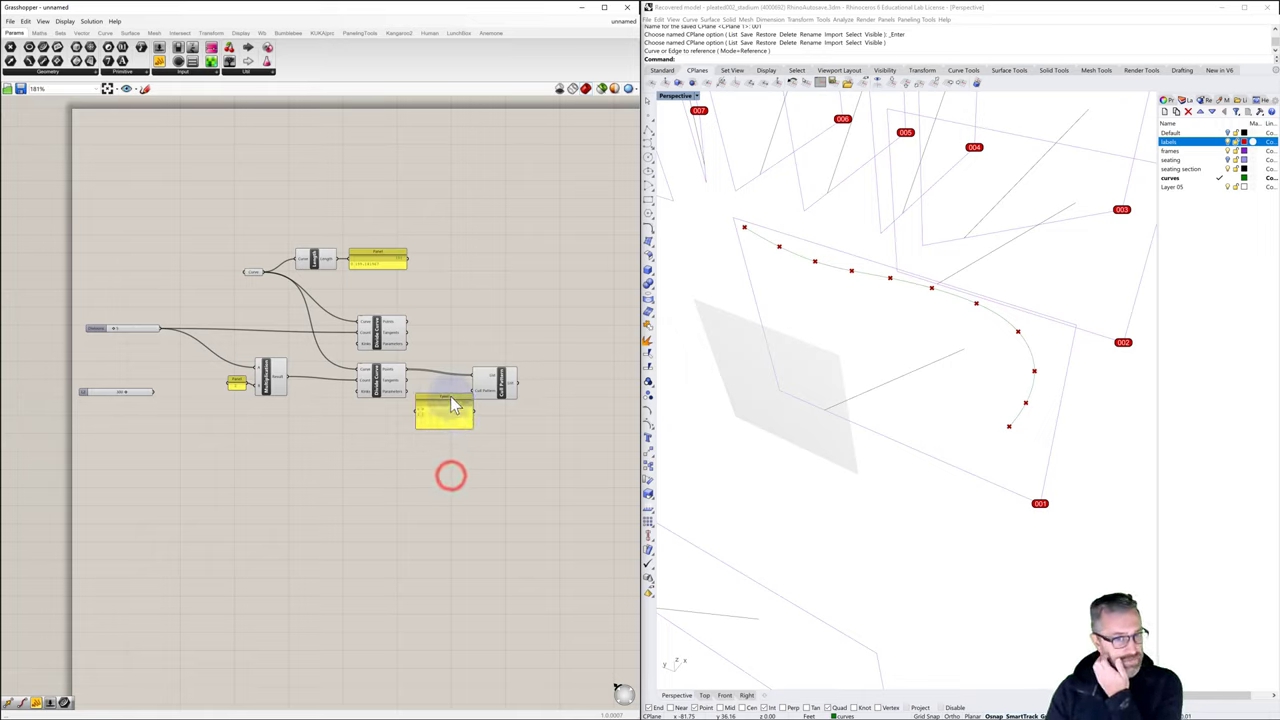
# Wire the panel into Cull Pattern's pattern input and make it narrower
pyautogui.moveTo(450, 396)
pyautogui.mouseDown()
pyautogui.moveTo(434, 420)
pyautogui.moveTo(466, 428)
pyautogui.moveTo(472, 391)
pyautogui.mouseUp()
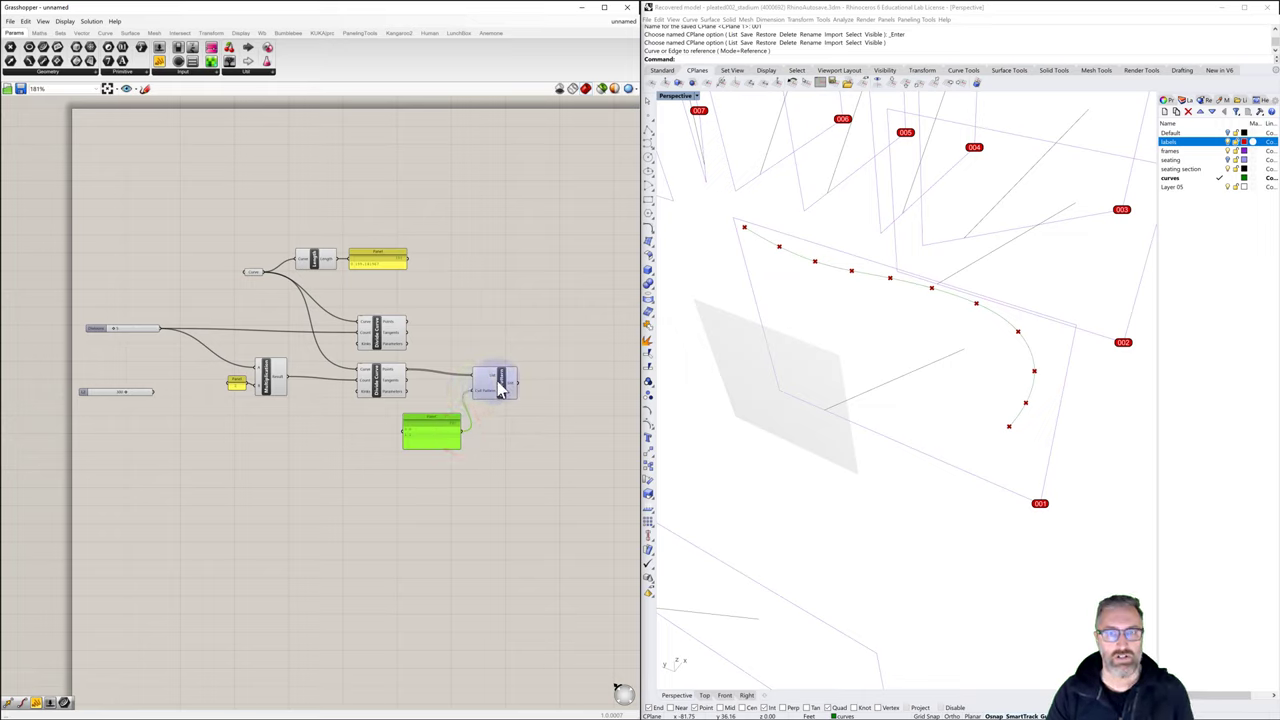
pyautogui.click(499, 384)
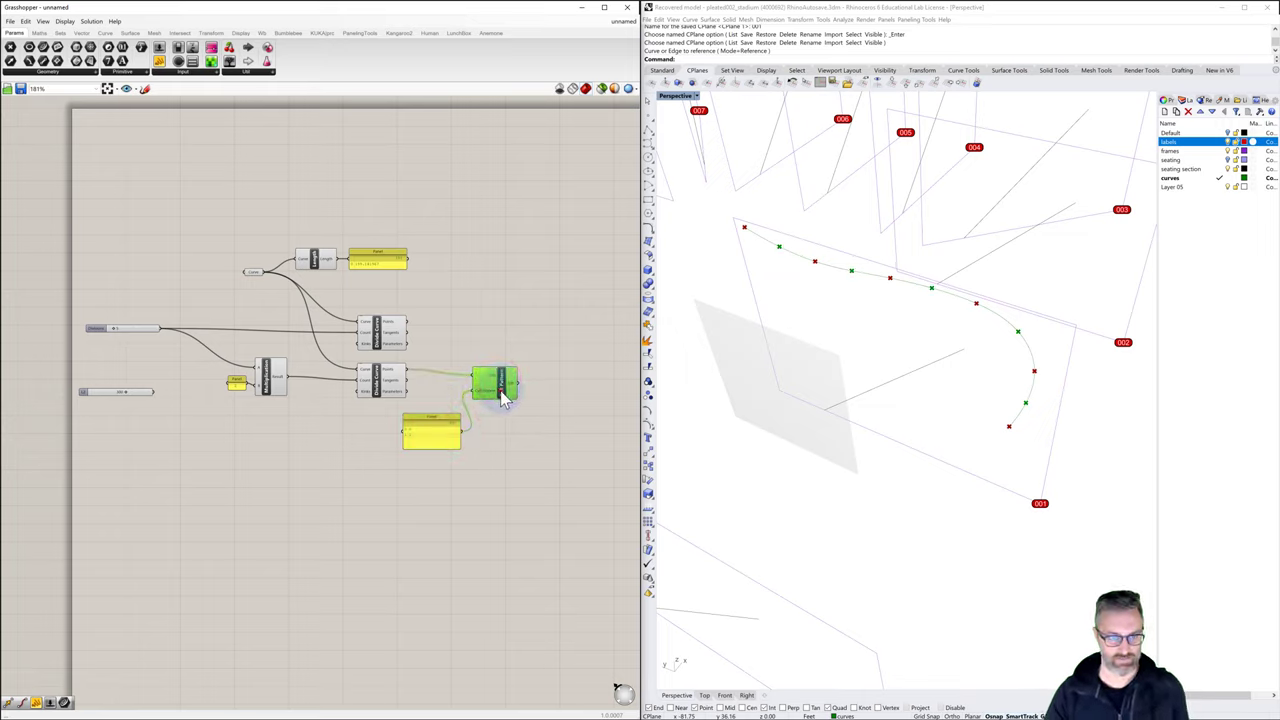
pyautogui.moveTo(500, 390); pyautogui.dragTo(516, 388)
pyautogui.click(435, 447)
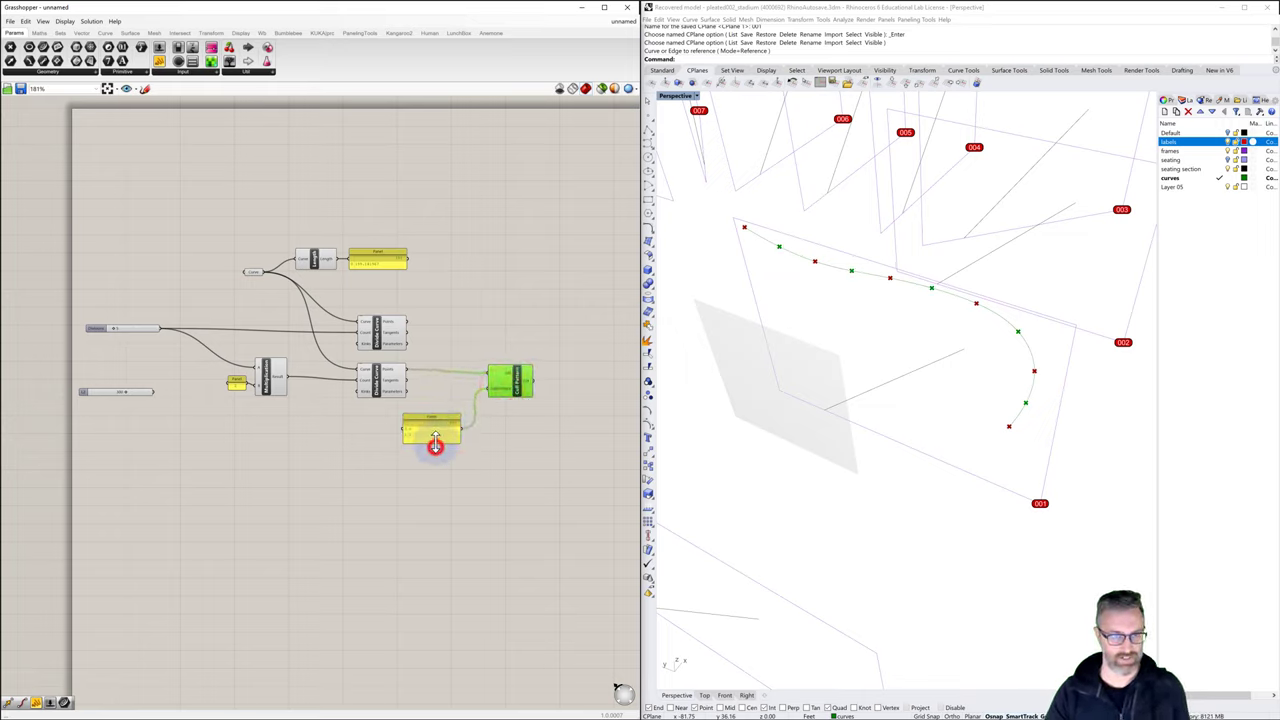
pyautogui.moveTo(400, 422); pyautogui.dragTo(465, 390)
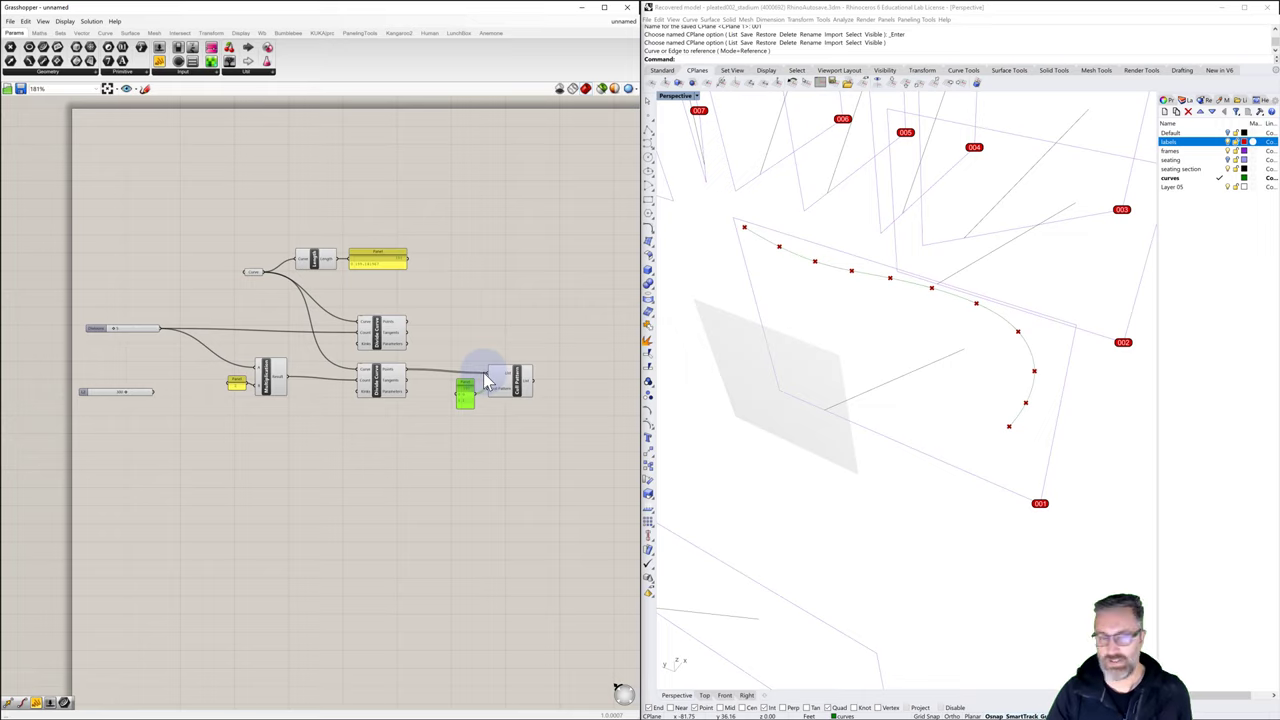
# Duplicate the panel and Cull Pattern below and feed the division points into the copy
pyautogui.moveTo(555, 345); pyautogui.dragTo(428, 432)
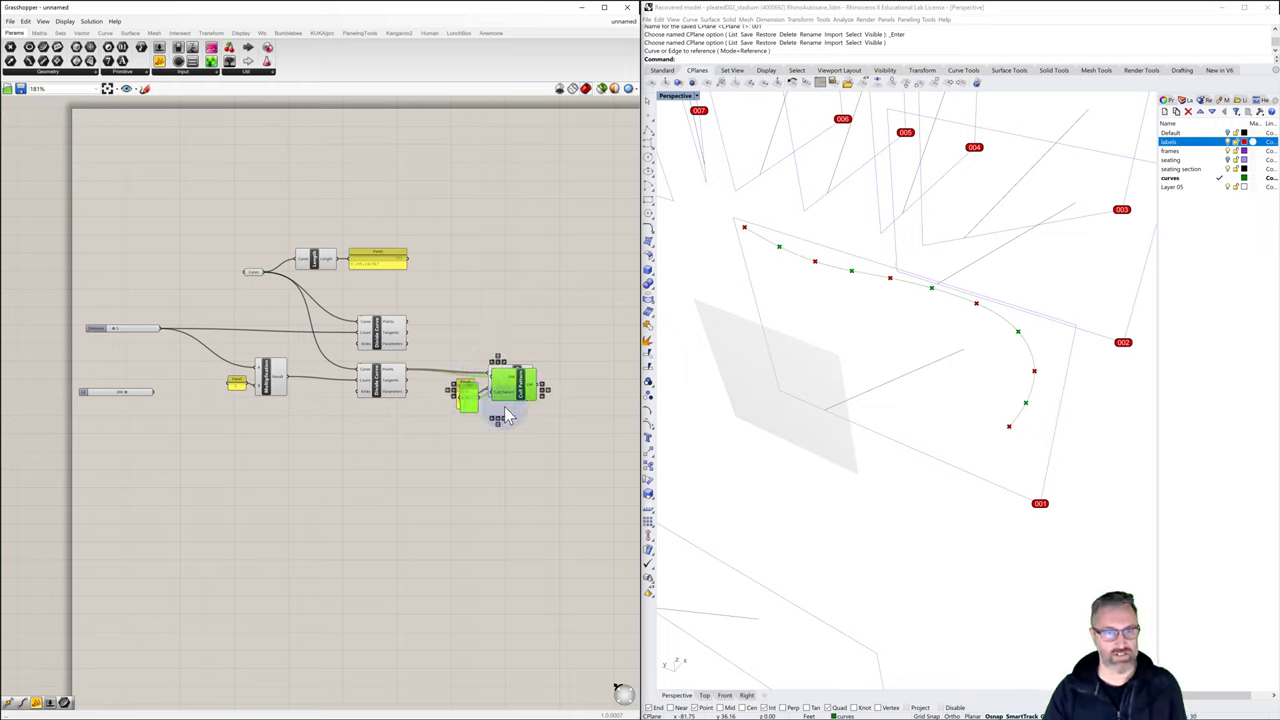
pyautogui.keyDown('alt'); pyautogui.moveTo(517, 383); pyautogui.dragTo(520, 452); pyautogui.keyUp('alt')
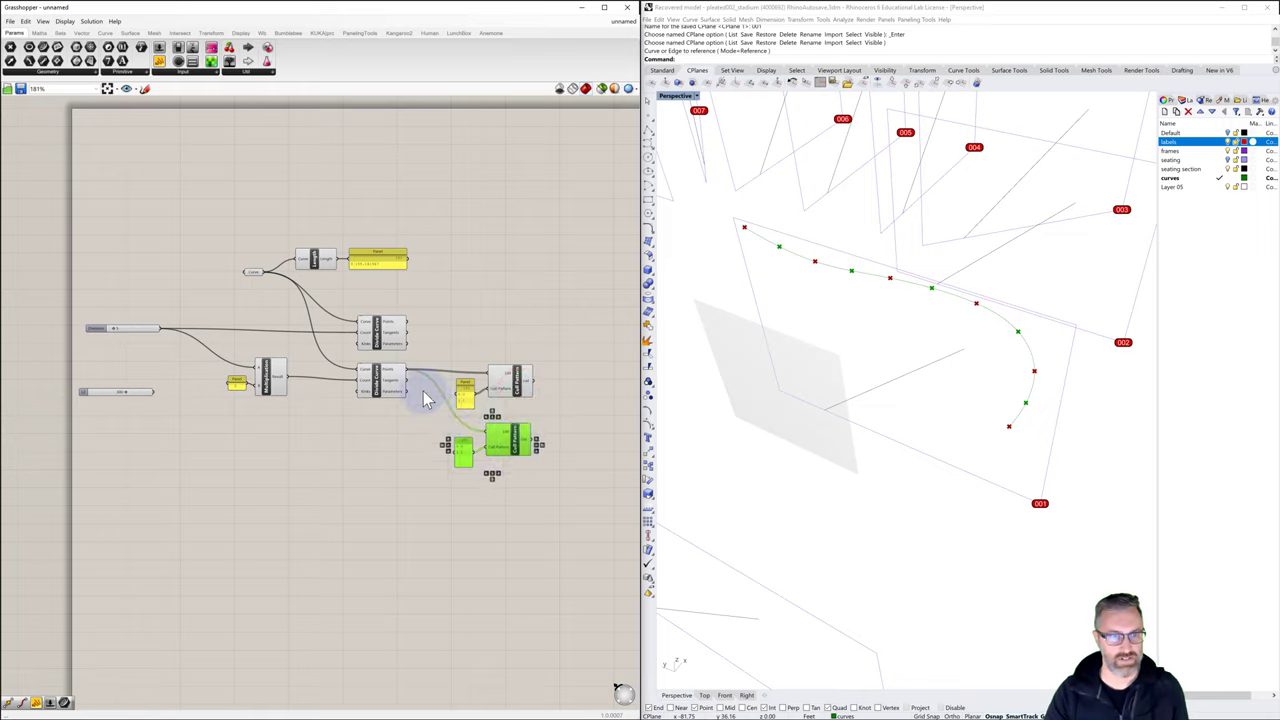
pyautogui.moveTo(407, 380)
pyautogui.mouseDown()
pyautogui.moveTo(475, 440)
pyautogui.moveTo(490, 432)
pyautogui.mouseUp()
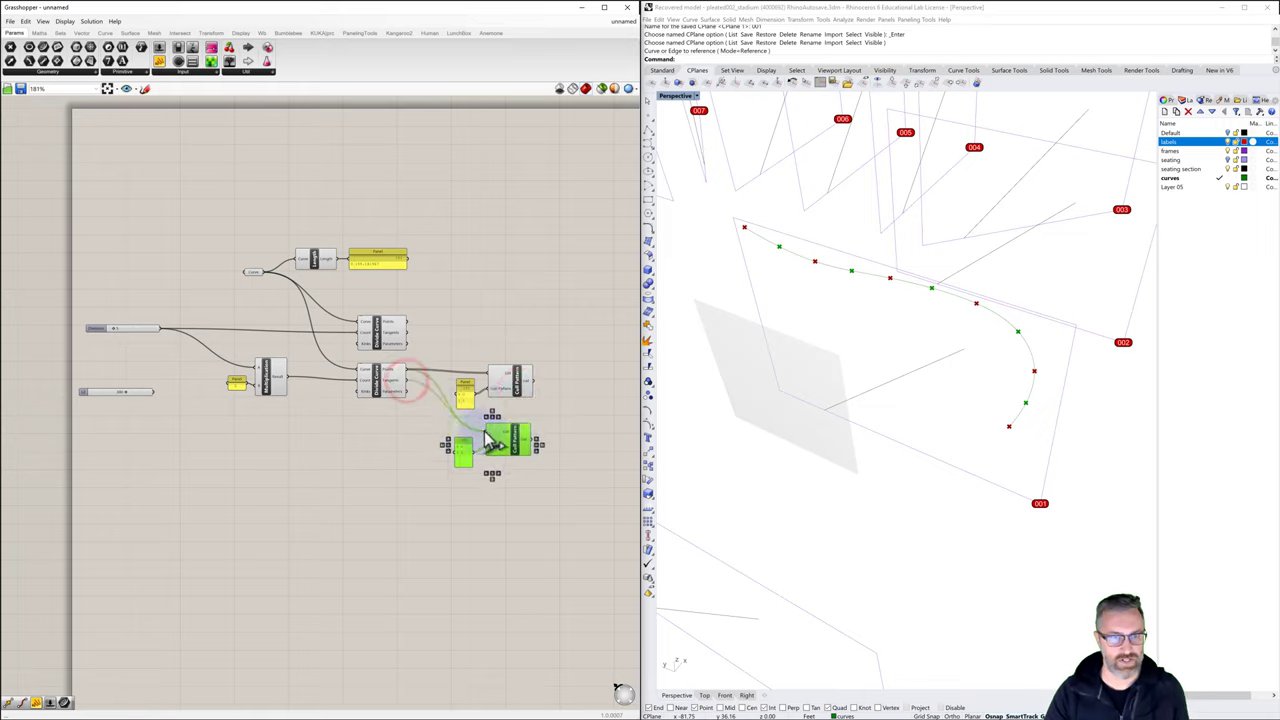
pyautogui.click(525, 404)
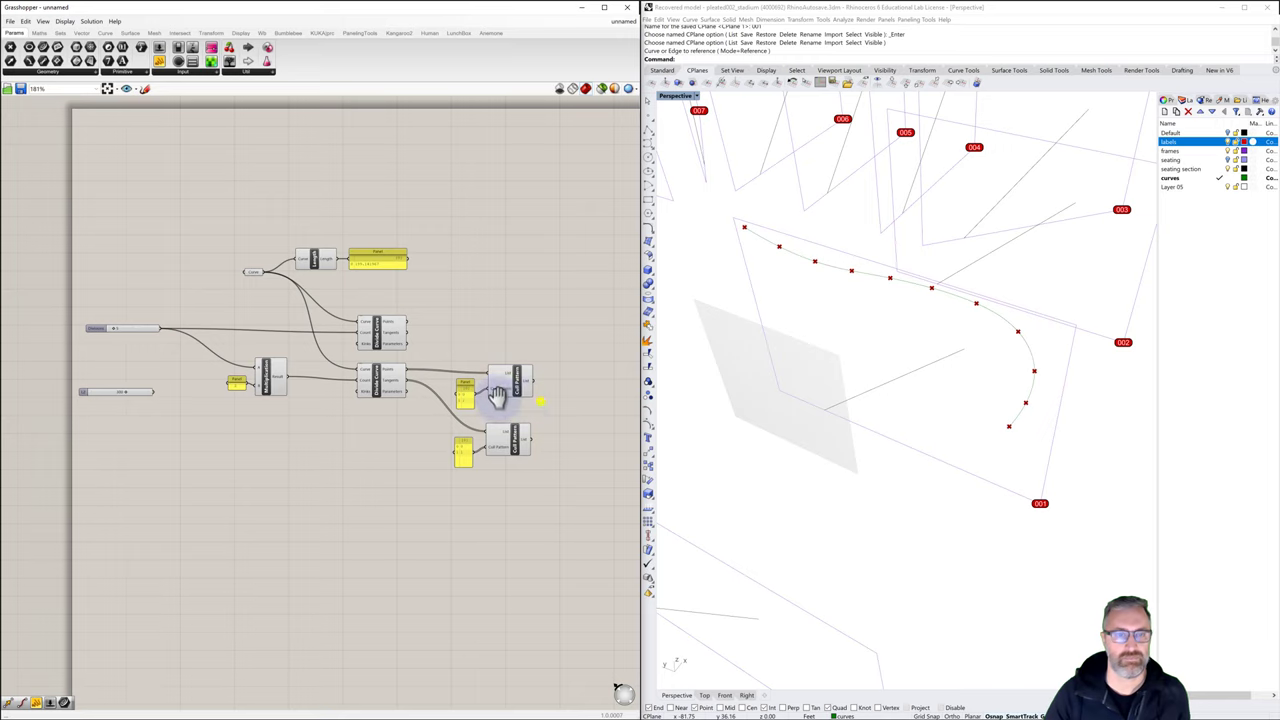
# Add a Line SDL component fed by both Cull Pattern outputs
pyautogui.moveTo(580, 400); pyautogui.dragTo(482, 387, button='right')
pyautogui.doubleClick(535, 368)
pyautogui.write('line')
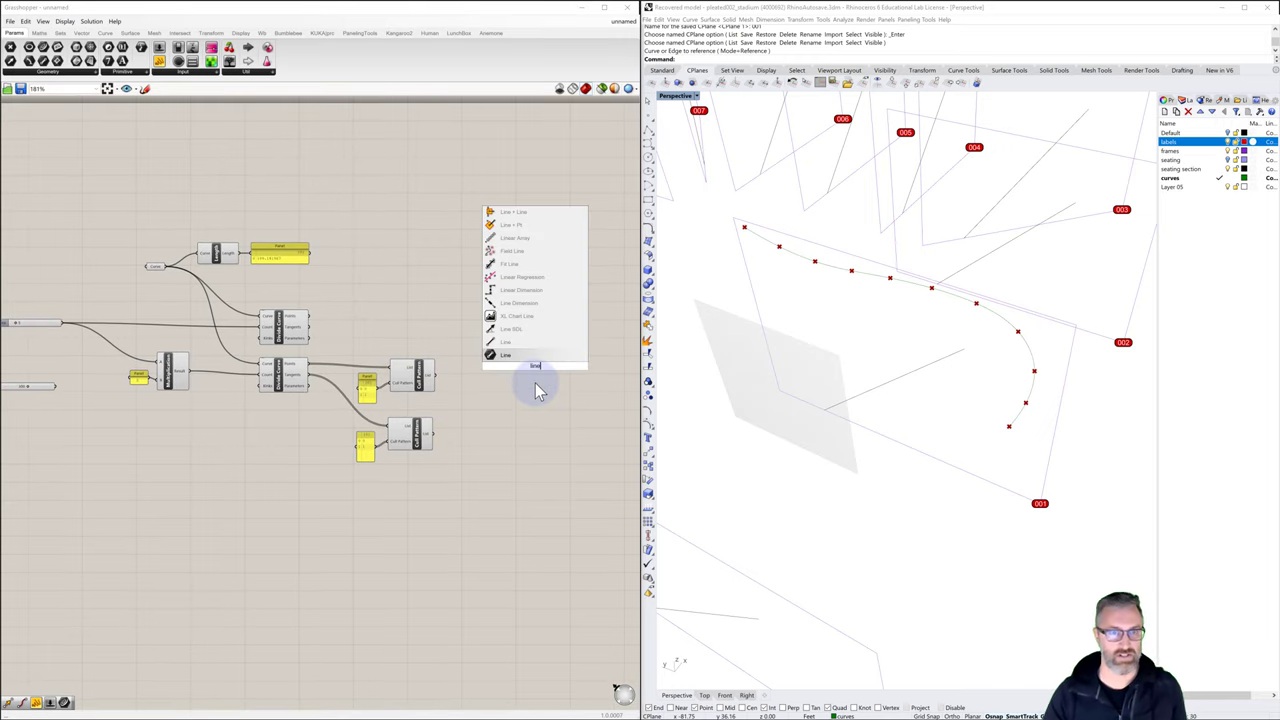
pyautogui.click(508, 328)
pyautogui.moveTo(540, 368); pyautogui.dragTo(535, 375)
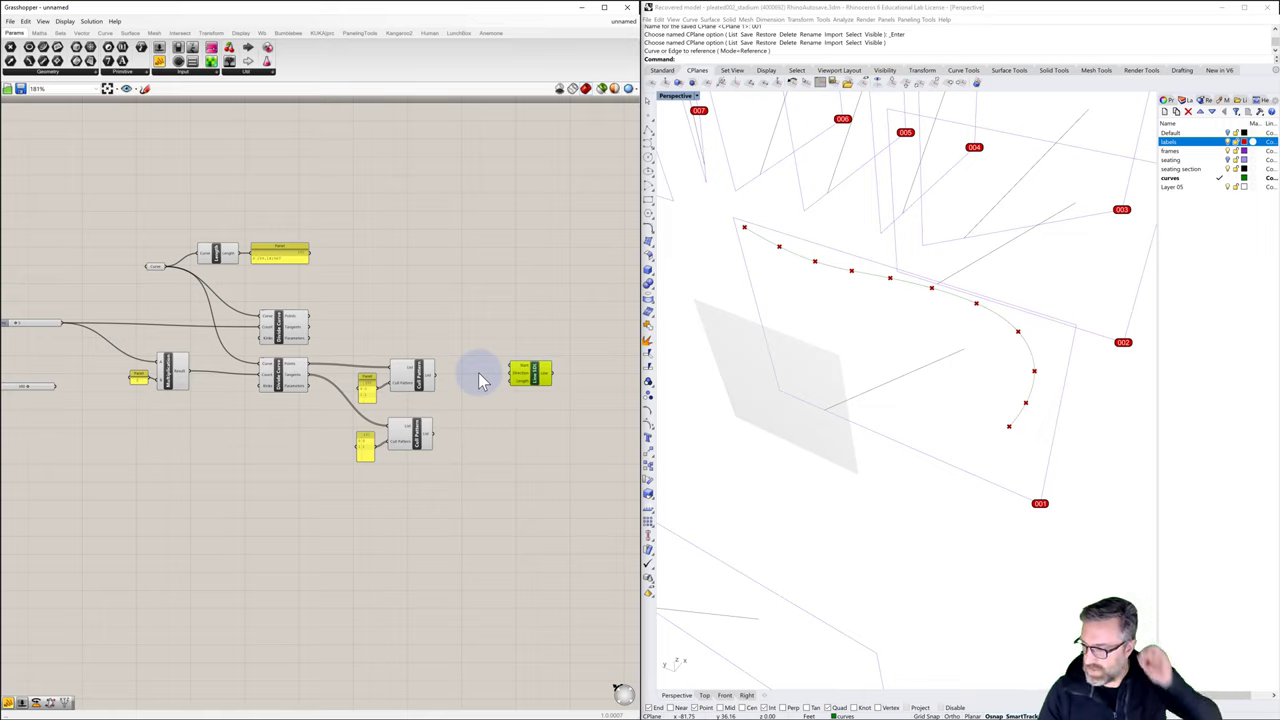
pyautogui.moveTo(428, 379); pyautogui.dragTo(512, 368)
pyautogui.moveTo(432, 431); pyautogui.dragTo(512, 379)
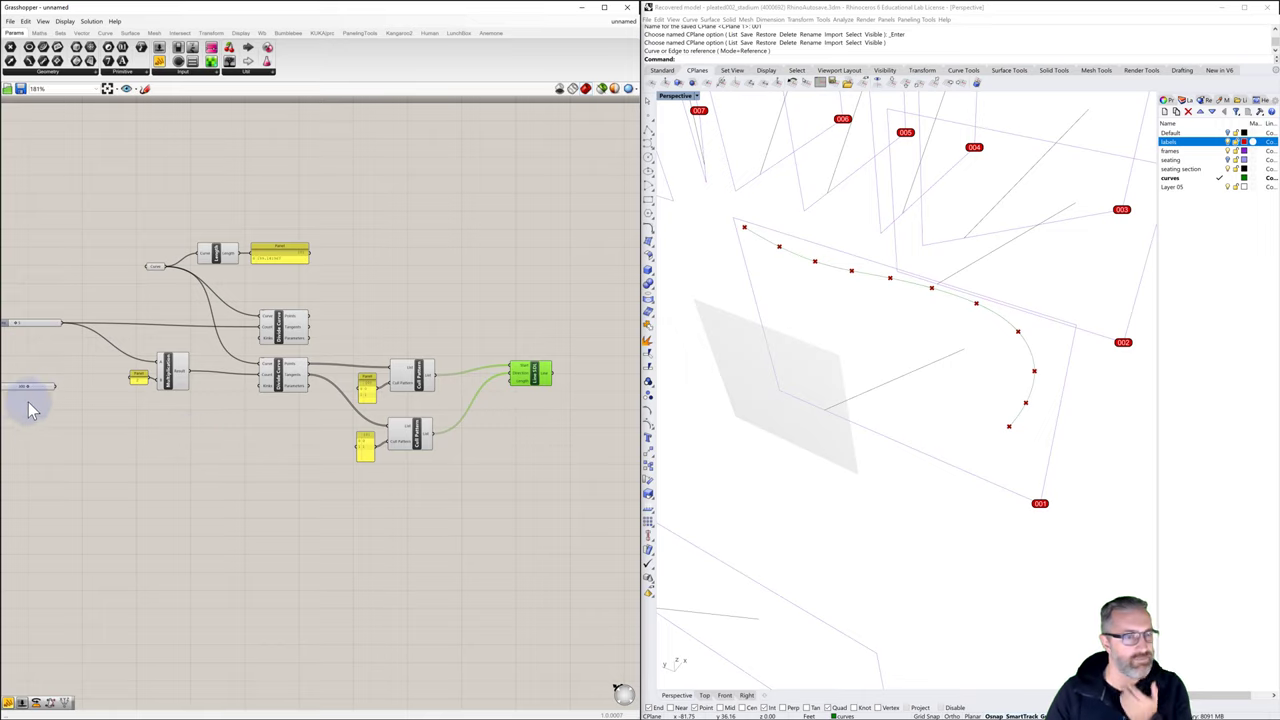
pyautogui.moveTo(30, 402); pyautogui.dragTo(74, 388, button='right')
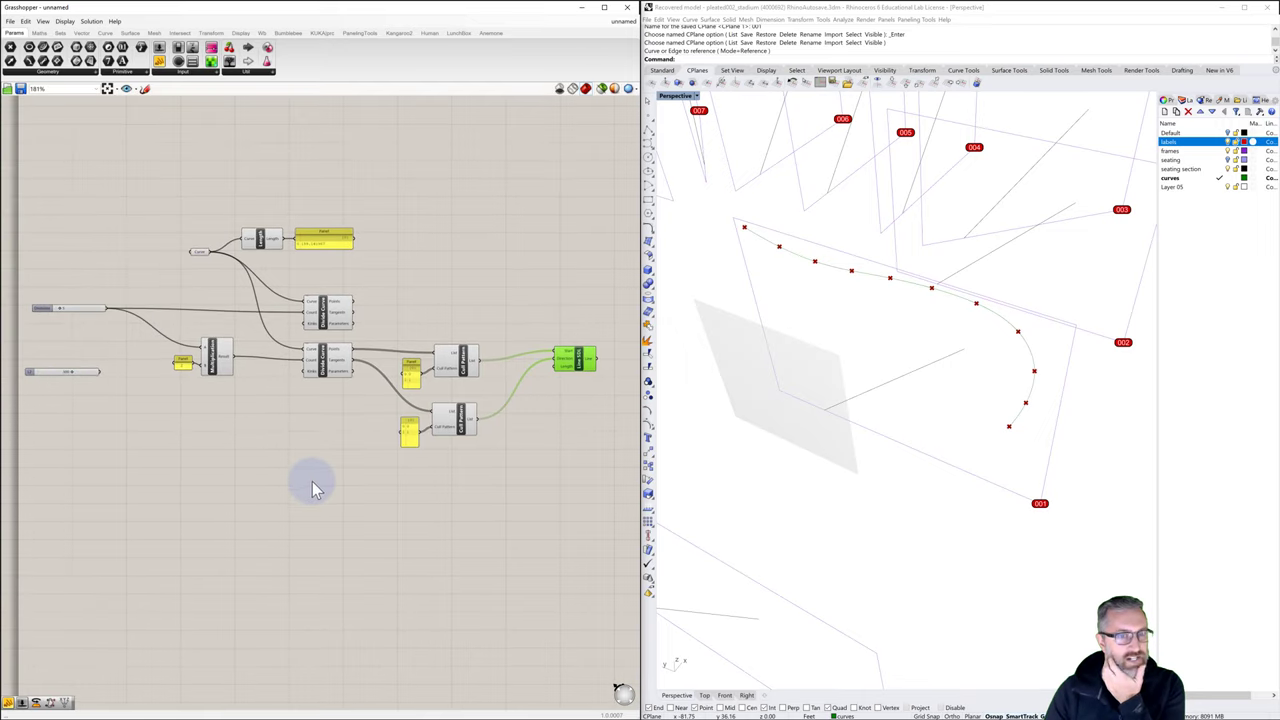
# Add a Number Slider wired to Line SDL's Length input
pyautogui.doubleClick(399, 500)
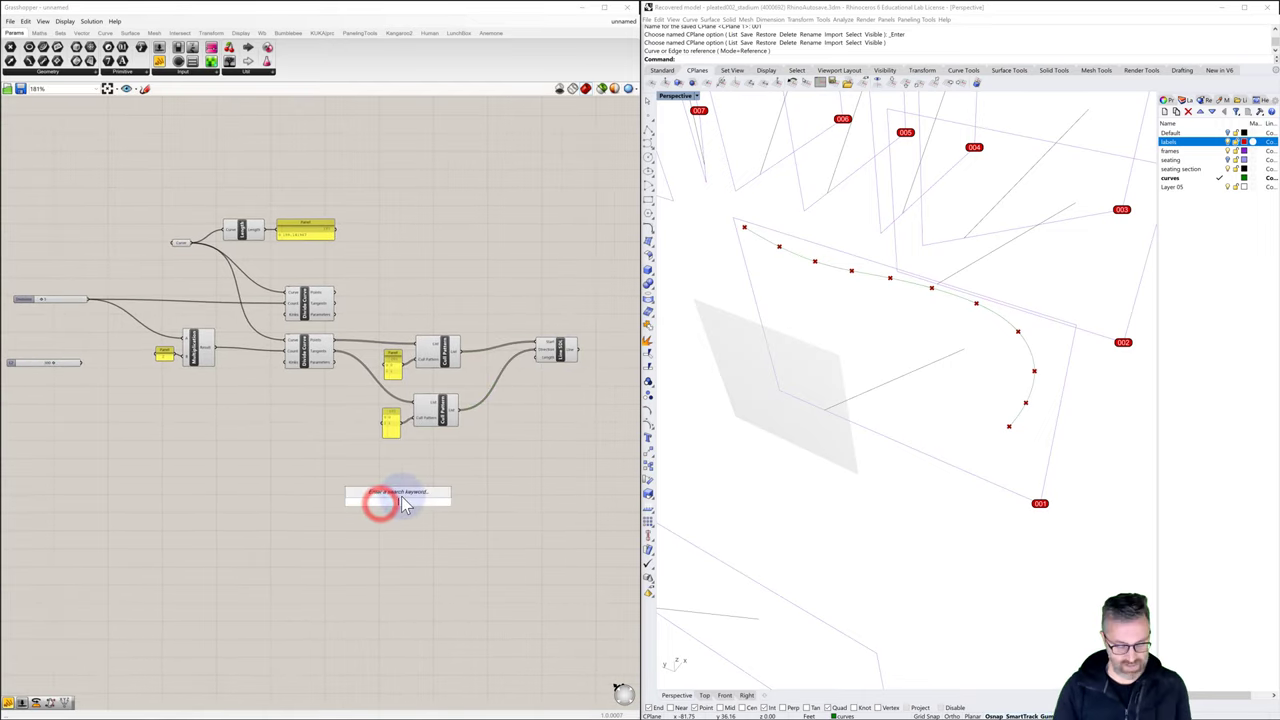
pyautogui.write('slider')
pyautogui.press('Return')
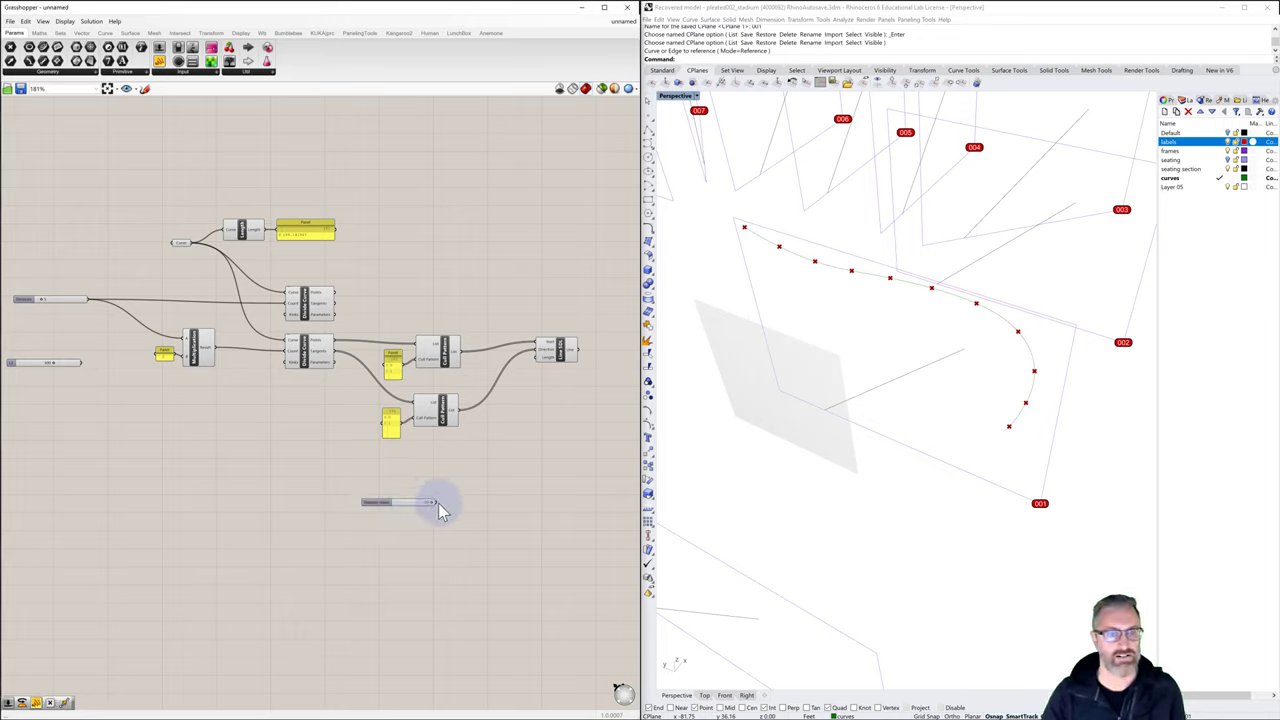
pyautogui.moveTo(434, 503); pyautogui.dragTo(545, 362)
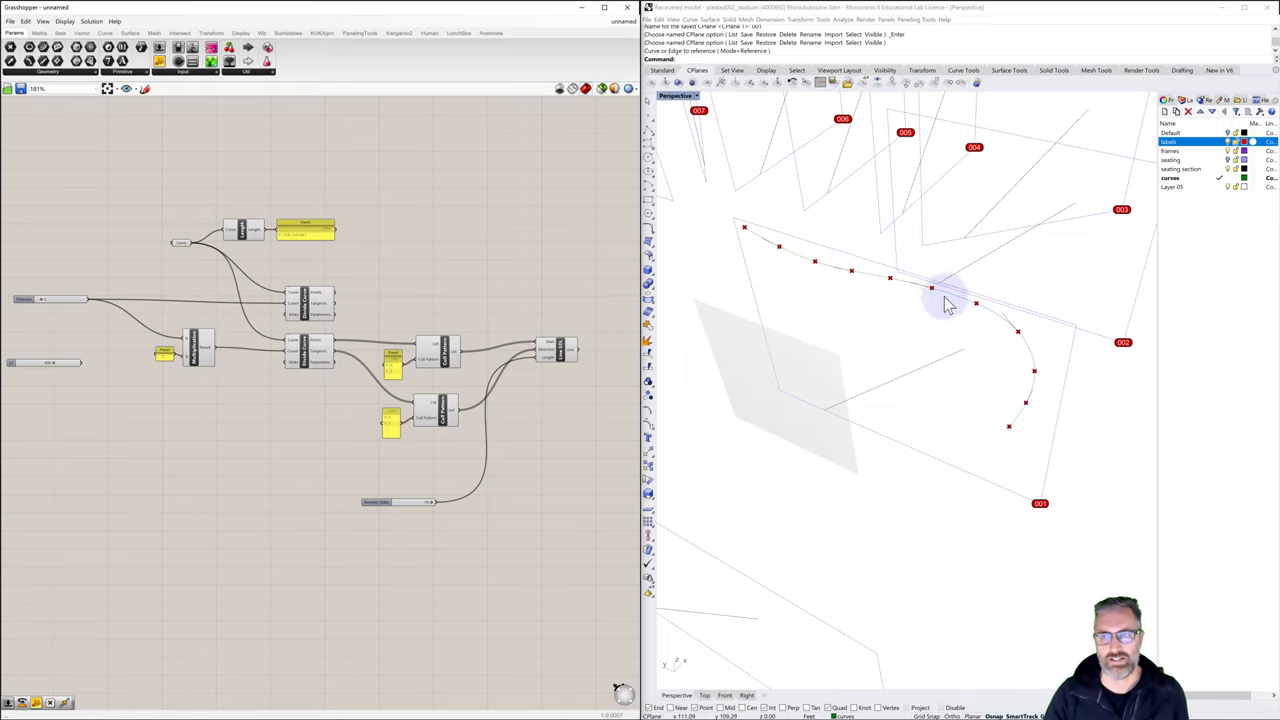
# Orbit the Rhino view and preview the division and culled points
pyautogui.moveTo(960, 329); pyautogui.dragTo(1015, 318, button='right')
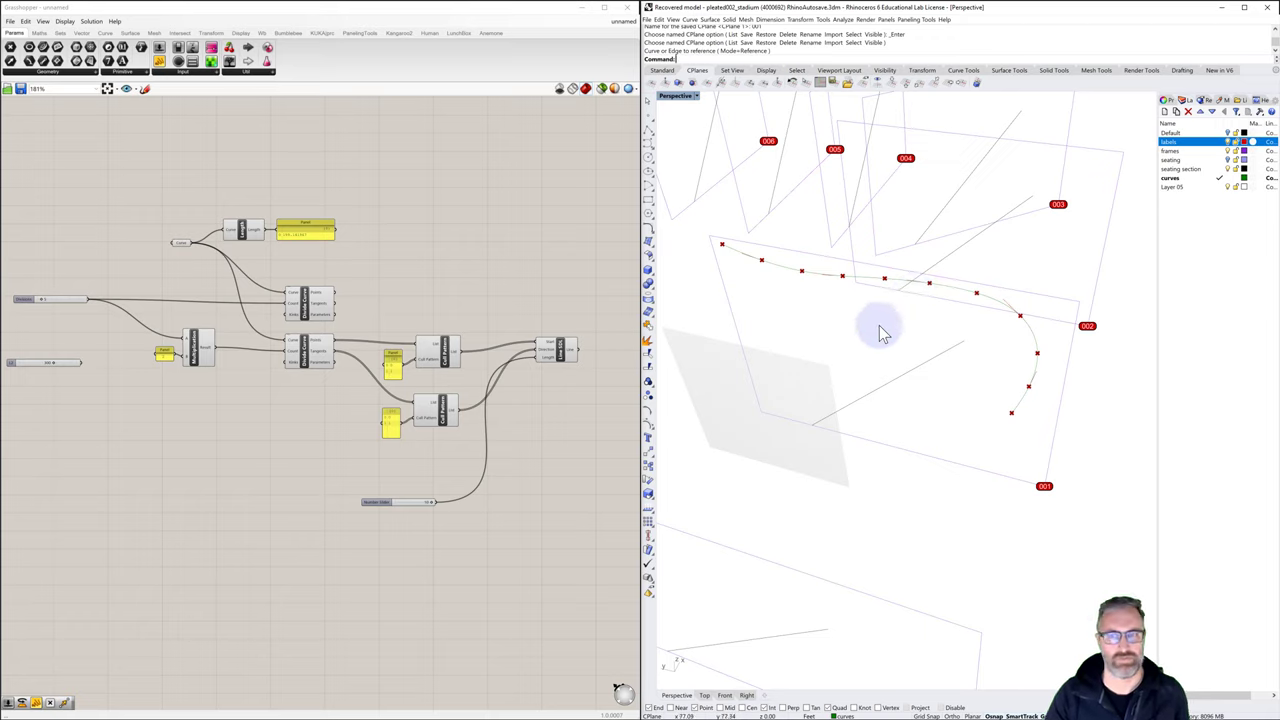
pyautogui.click(305, 355)
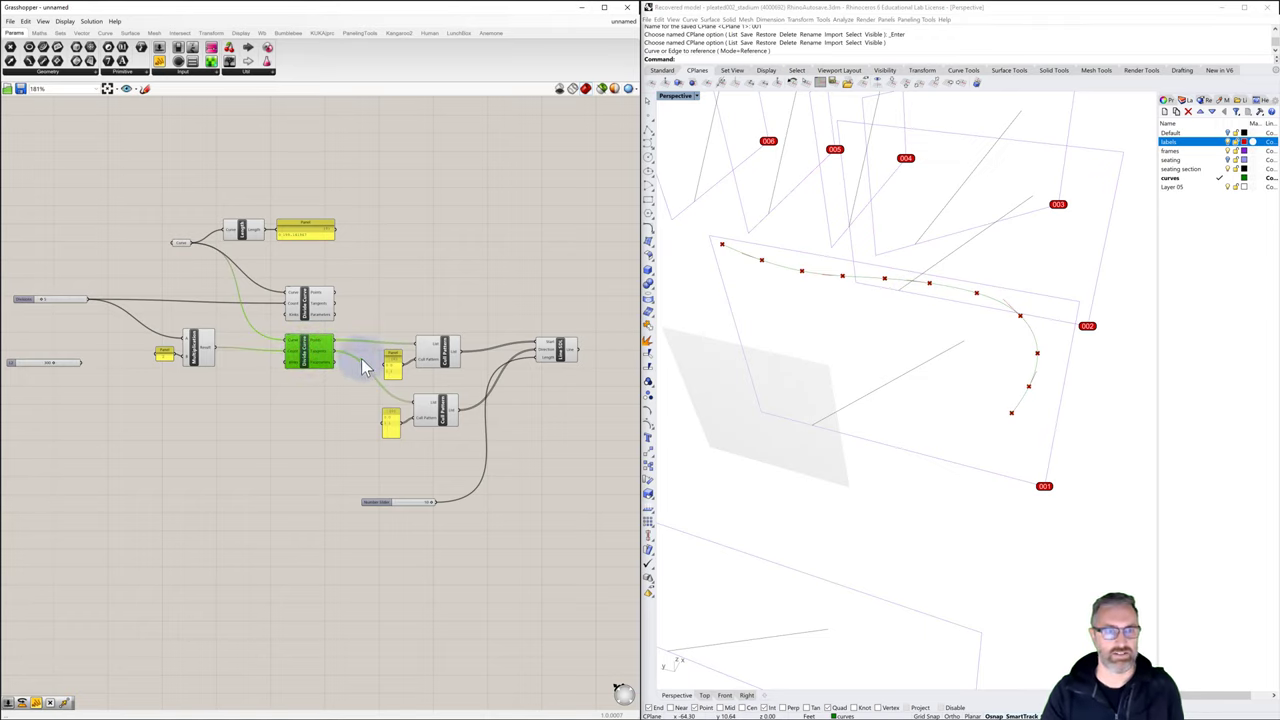
pyautogui.click(446, 359)
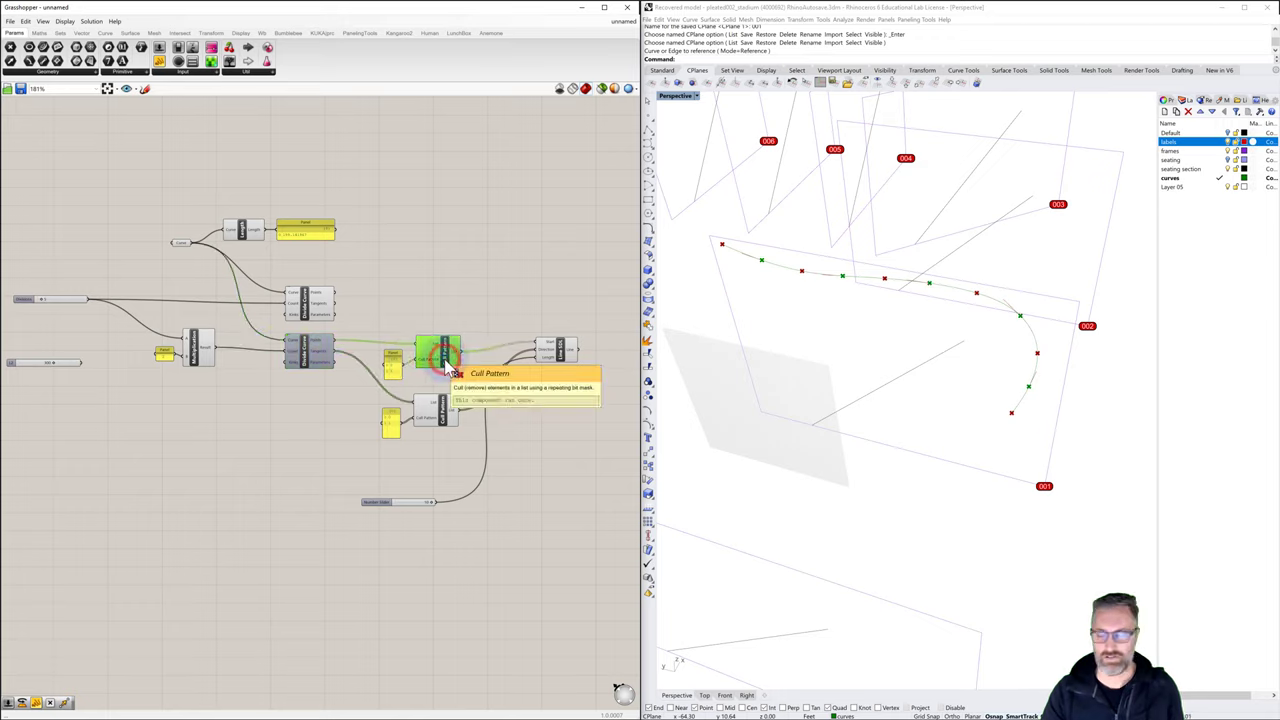
pyautogui.moveTo(453, 414)
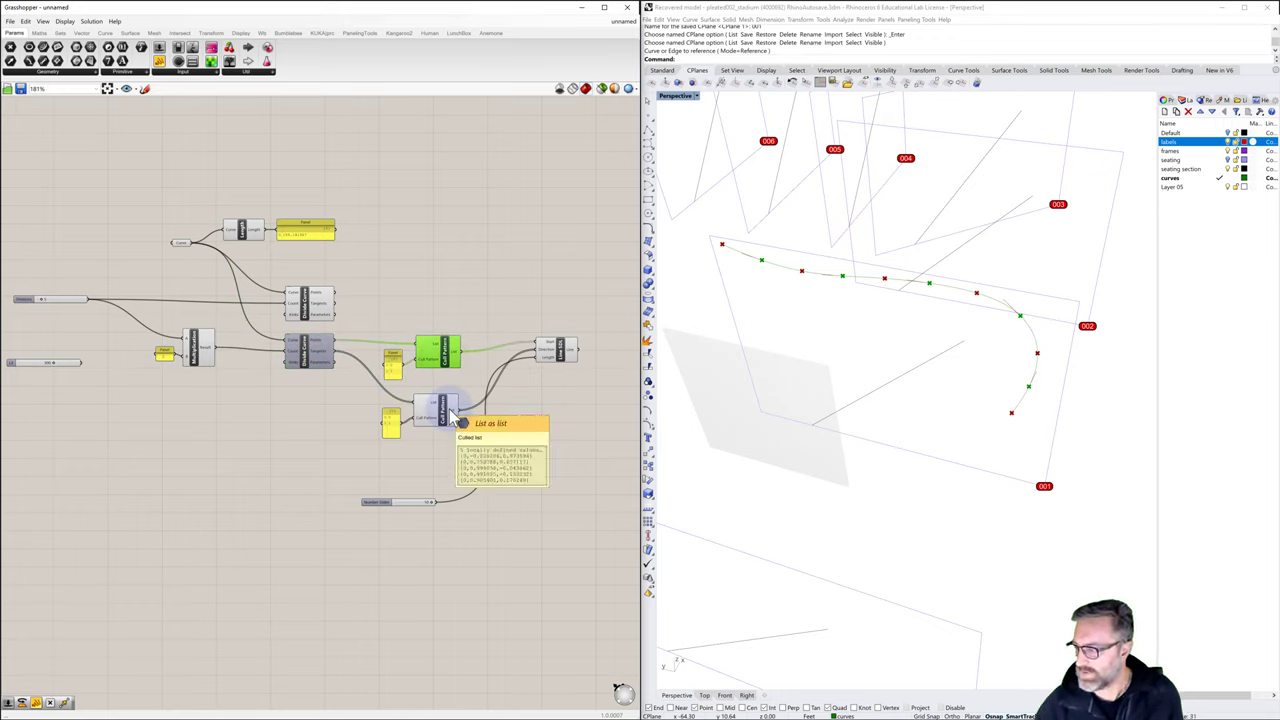
# Add a Rotate component with the Line SDL lines as its geometry
pyautogui.click(537, 380)
pyautogui.moveTo(572, 406); pyautogui.dragTo(432, 404, button='right')
pyautogui.doubleClick(521, 354)
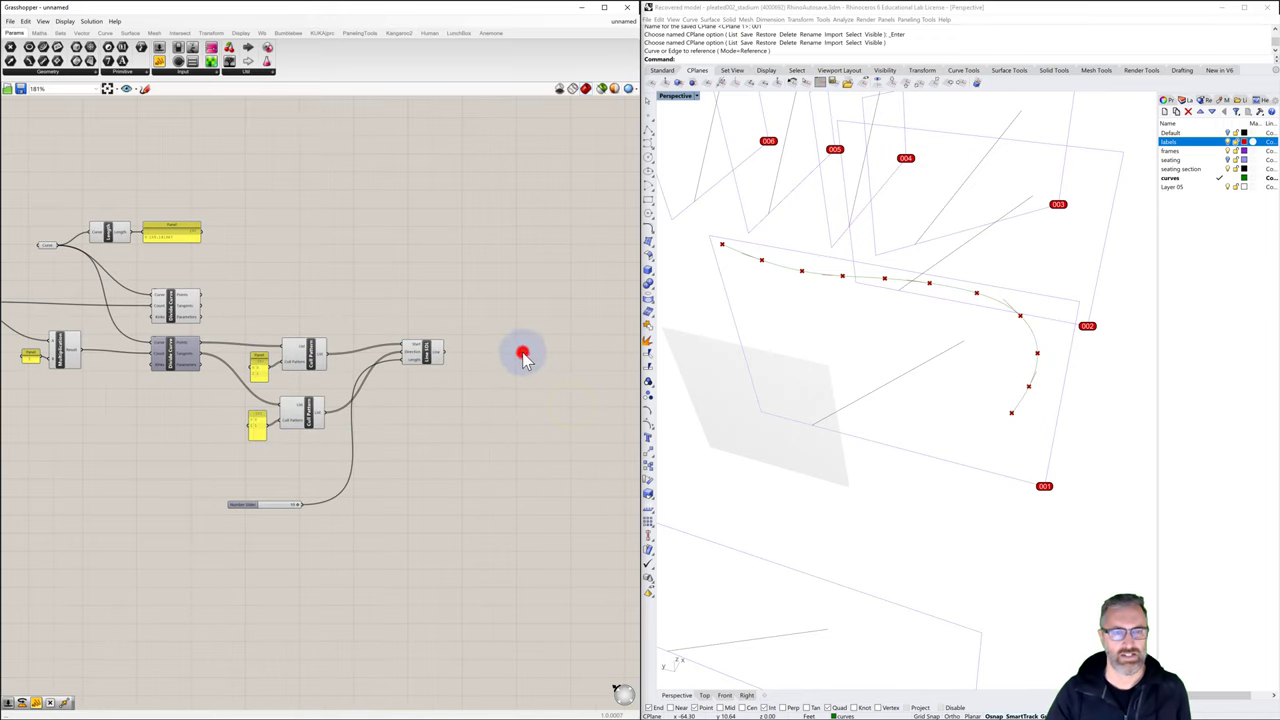
pyautogui.write('rotate')
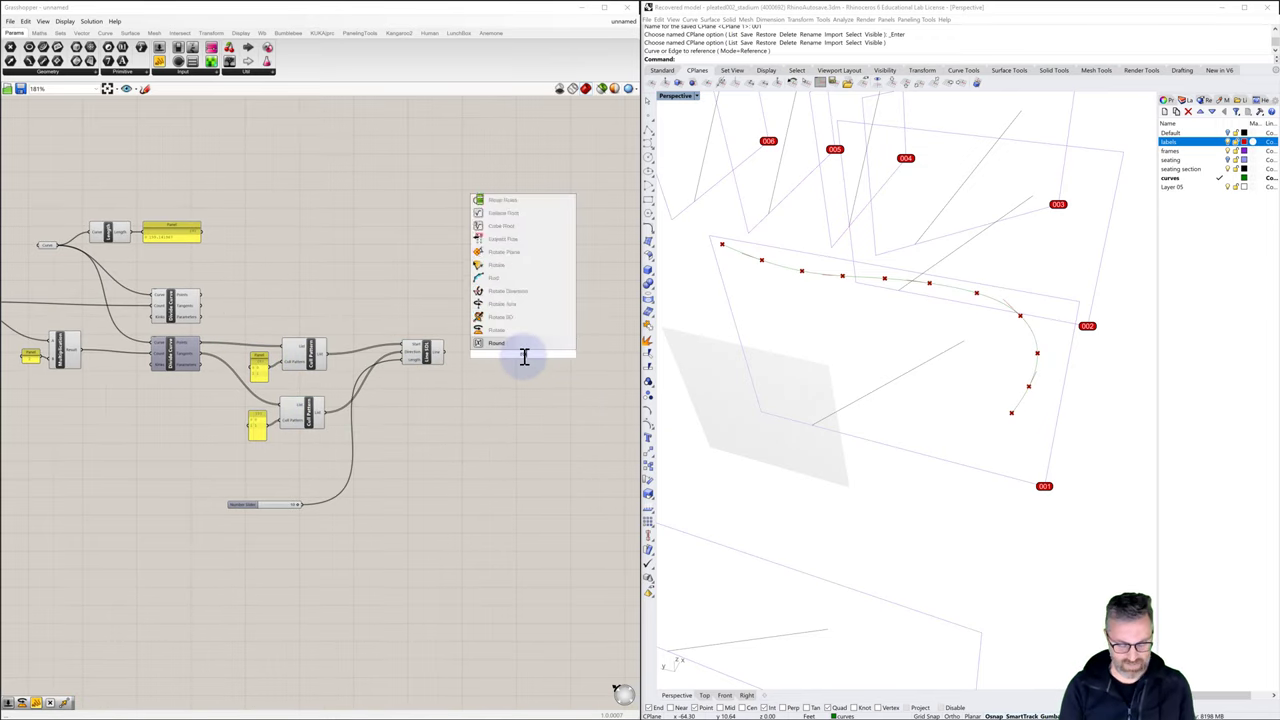
pyautogui.click(497, 343)
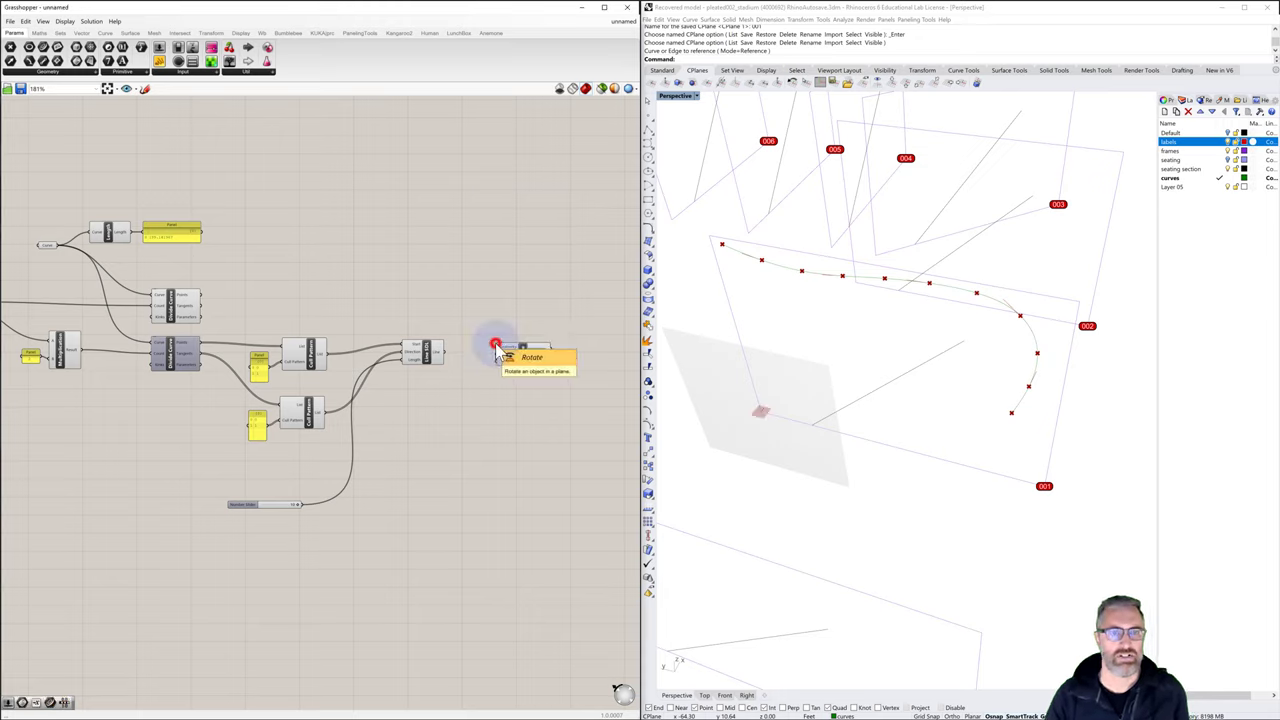
pyautogui.click(520, 355)
pyautogui.moveTo(540, 362); pyautogui.dragTo(540, 370)
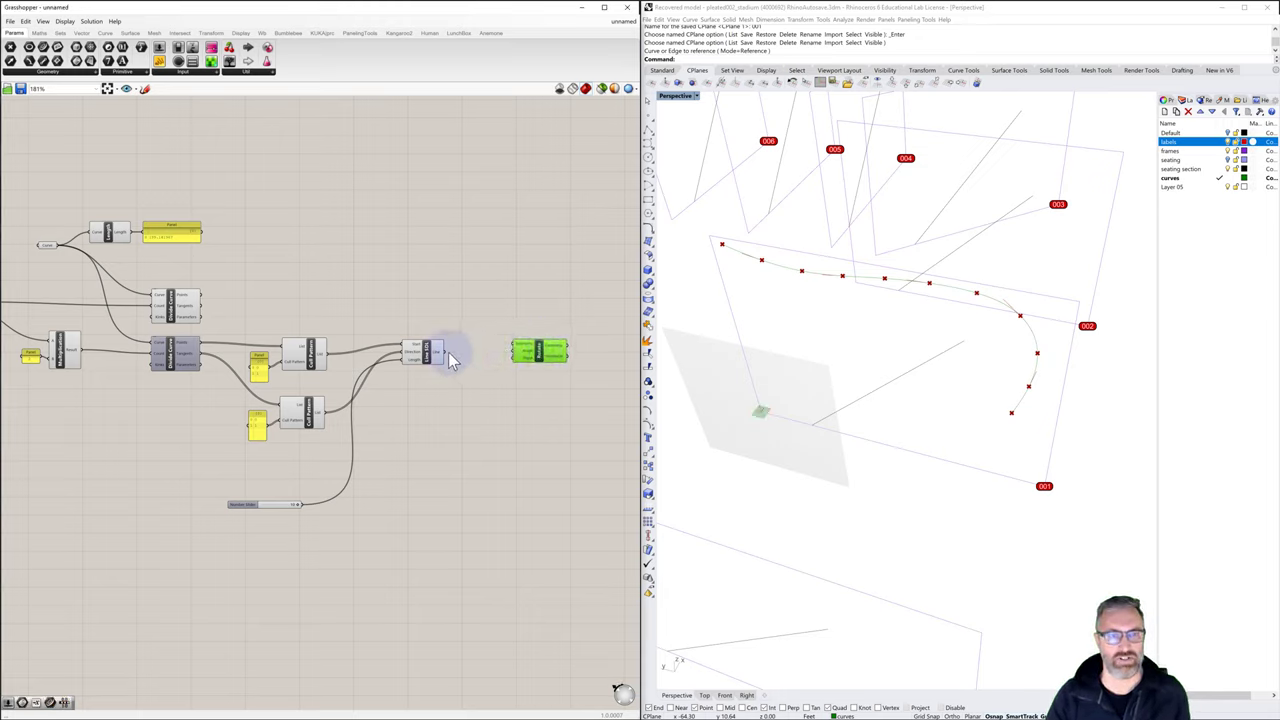
pyautogui.moveTo(445, 350); pyautogui.dragTo(512, 346)
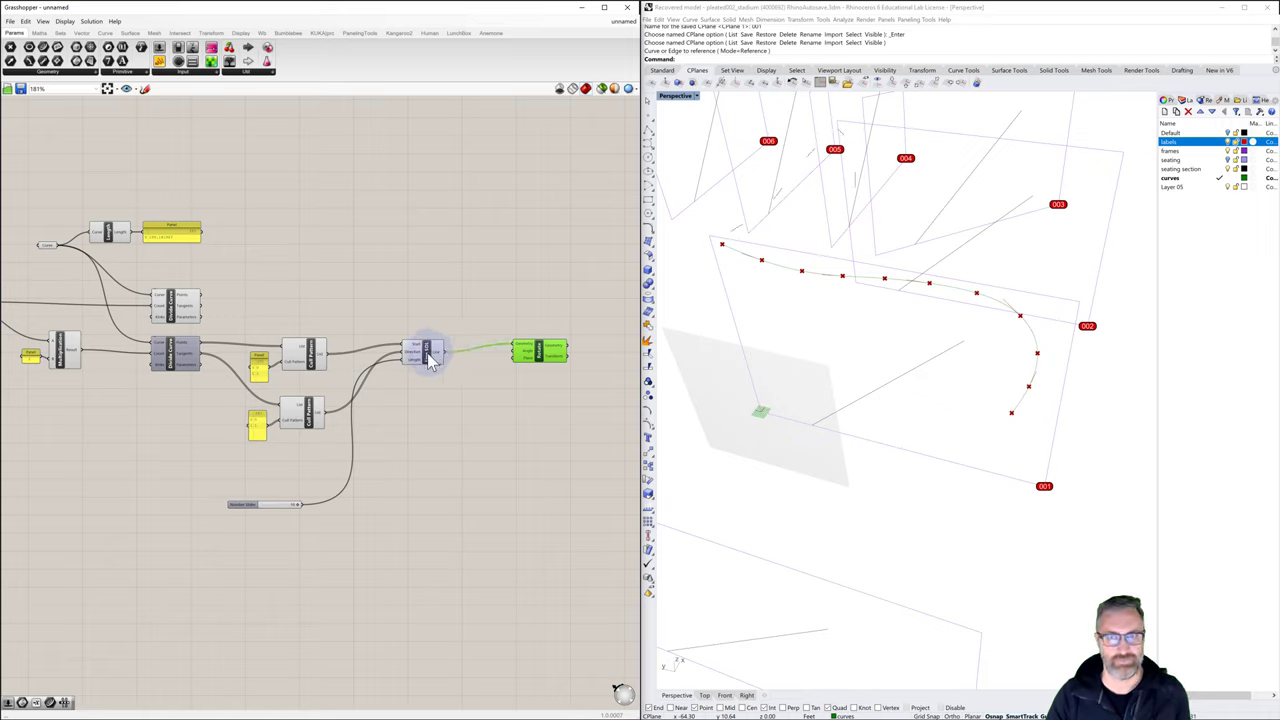
# Set the Rotate component's Angle input to Degrees
pyautogui.click(427, 354)
pyautogui.click(525, 357)
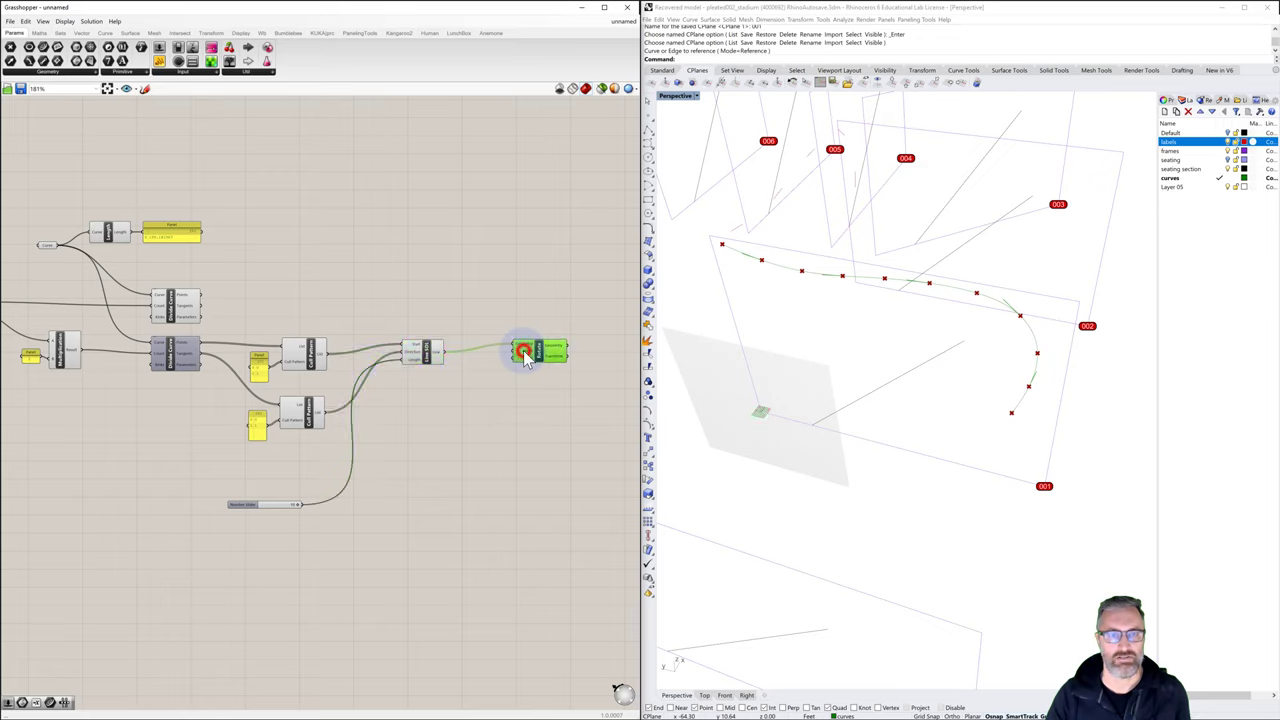
pyautogui.rightClick(524, 356)
pyautogui.click(545, 421)
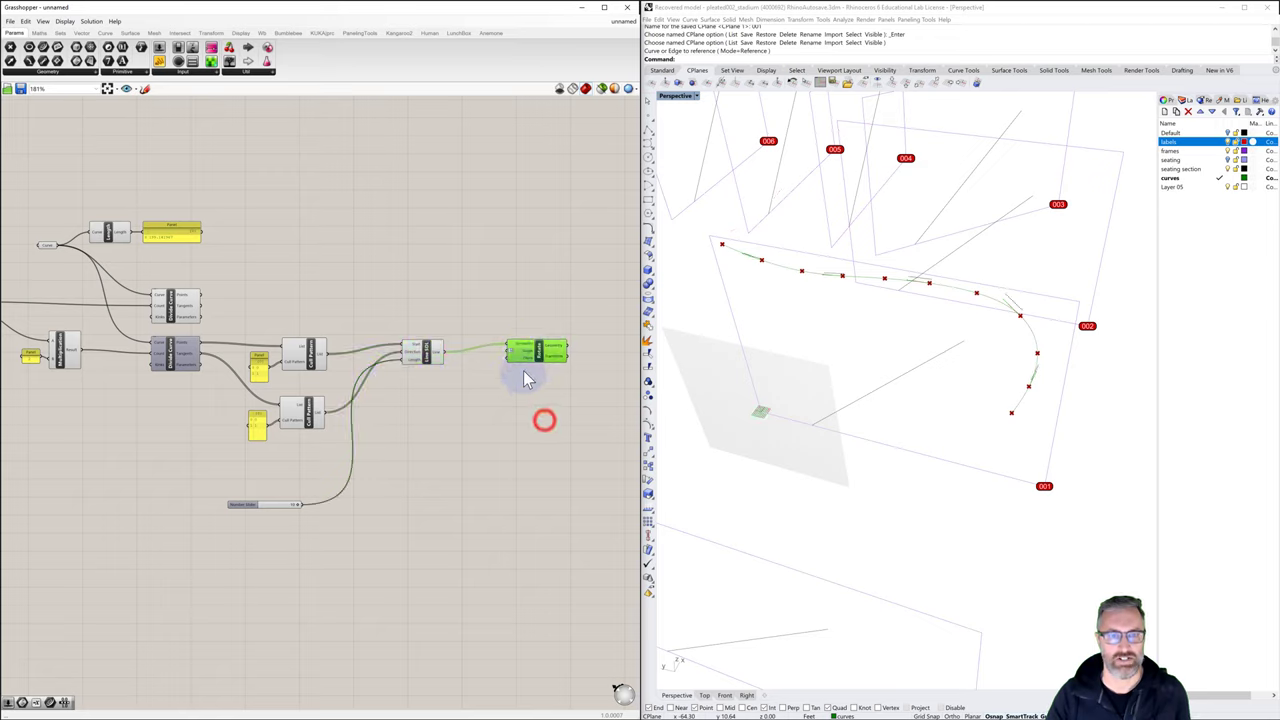
pyautogui.rightClick(527, 357)
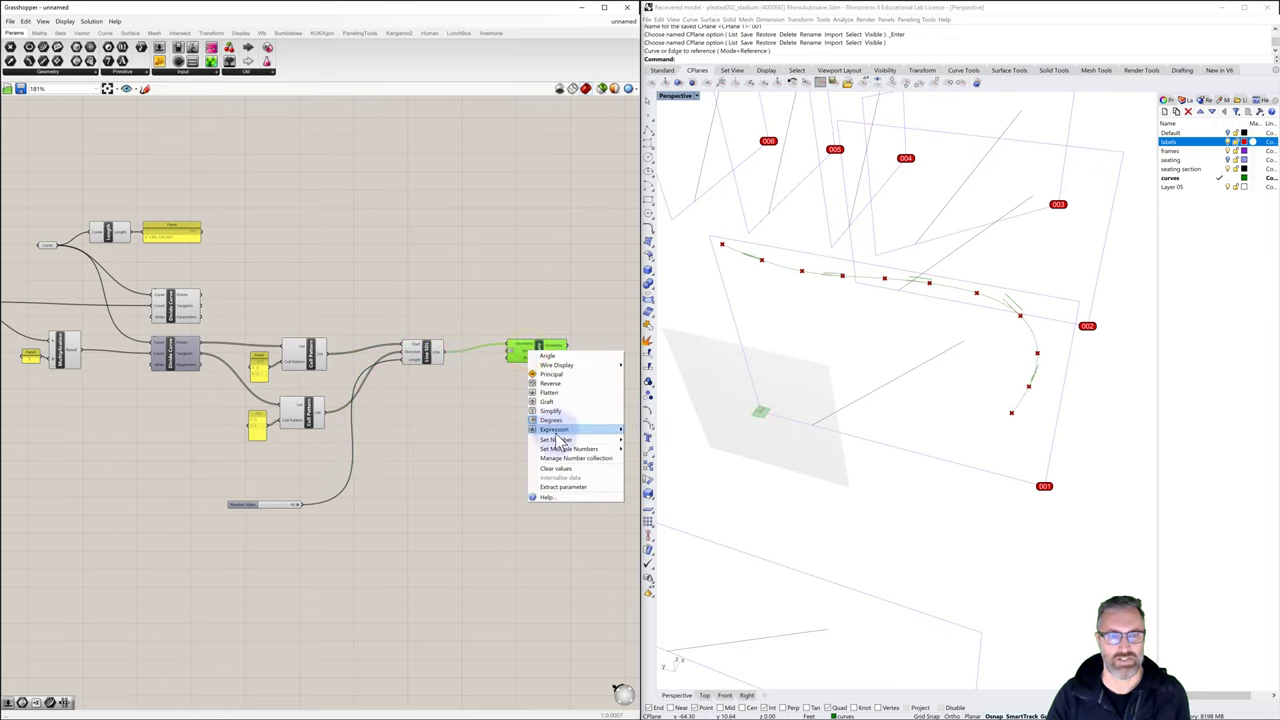
# Edit the small panel's properties and wire it into the Rotate component's angle input
pyautogui.moveTo(555, 444)
pyautogui.click(480, 391)
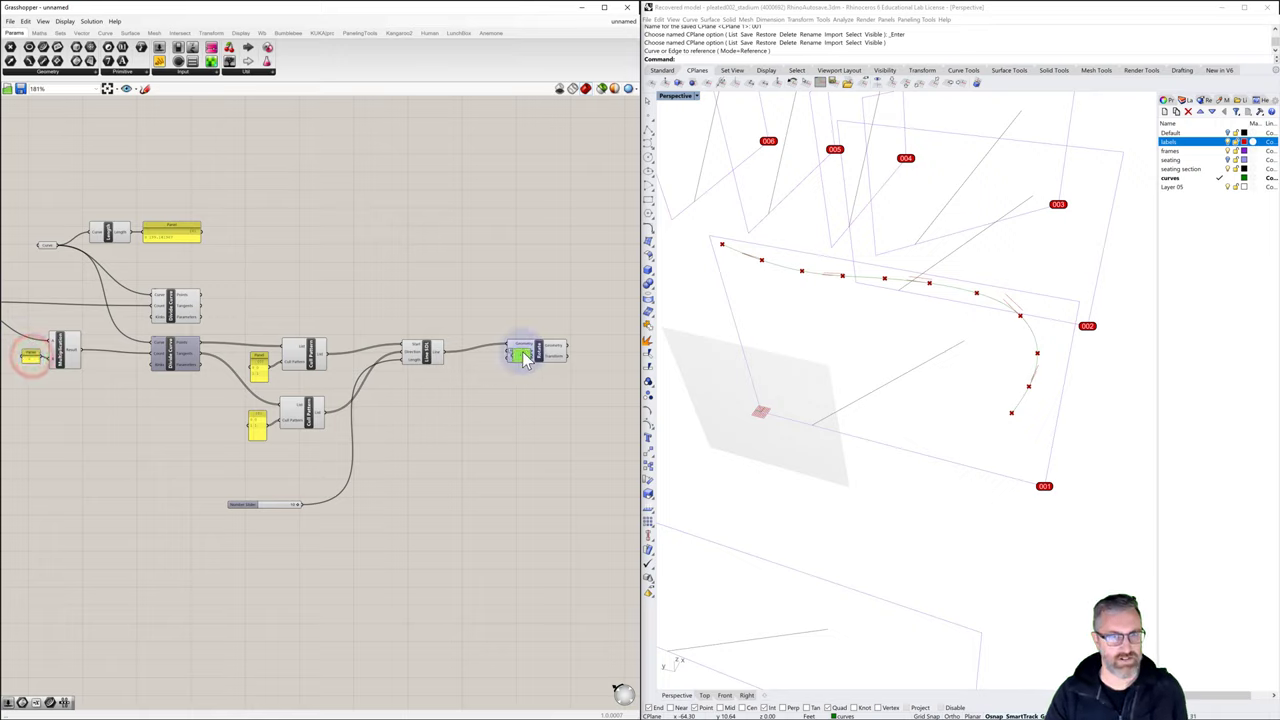
pyautogui.doubleClick(485, 364)
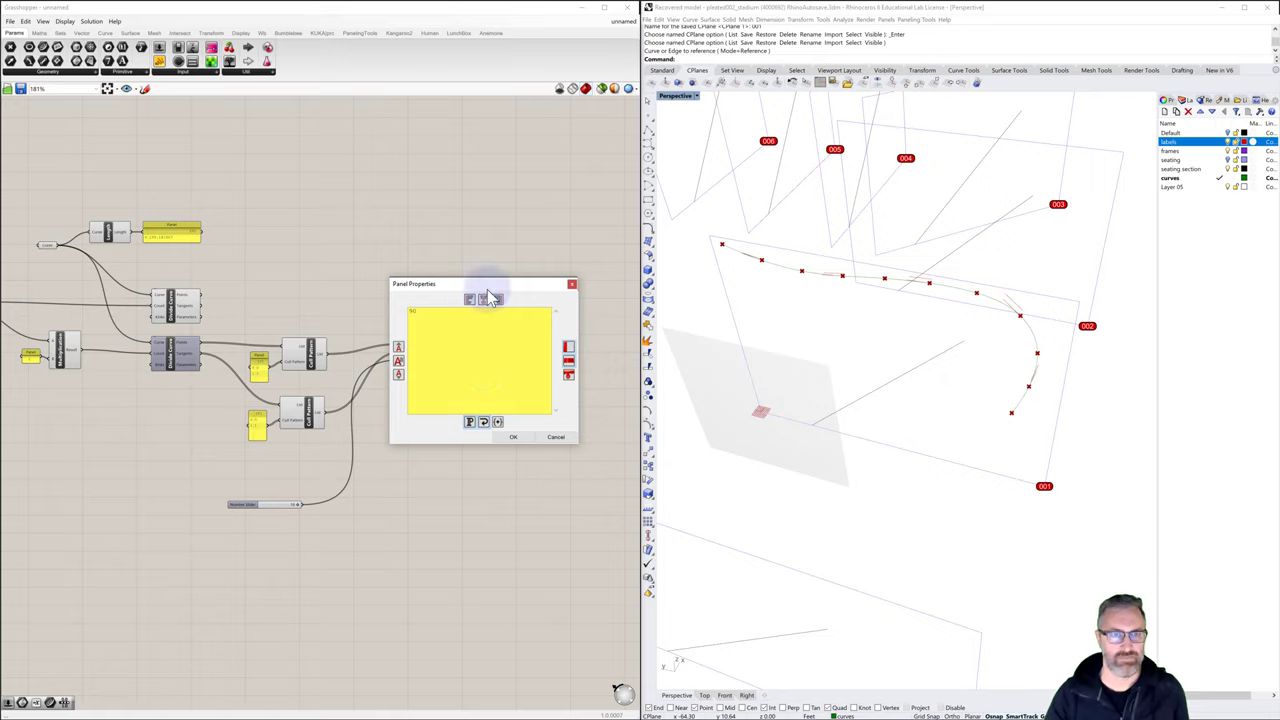
pyautogui.click(486, 229)
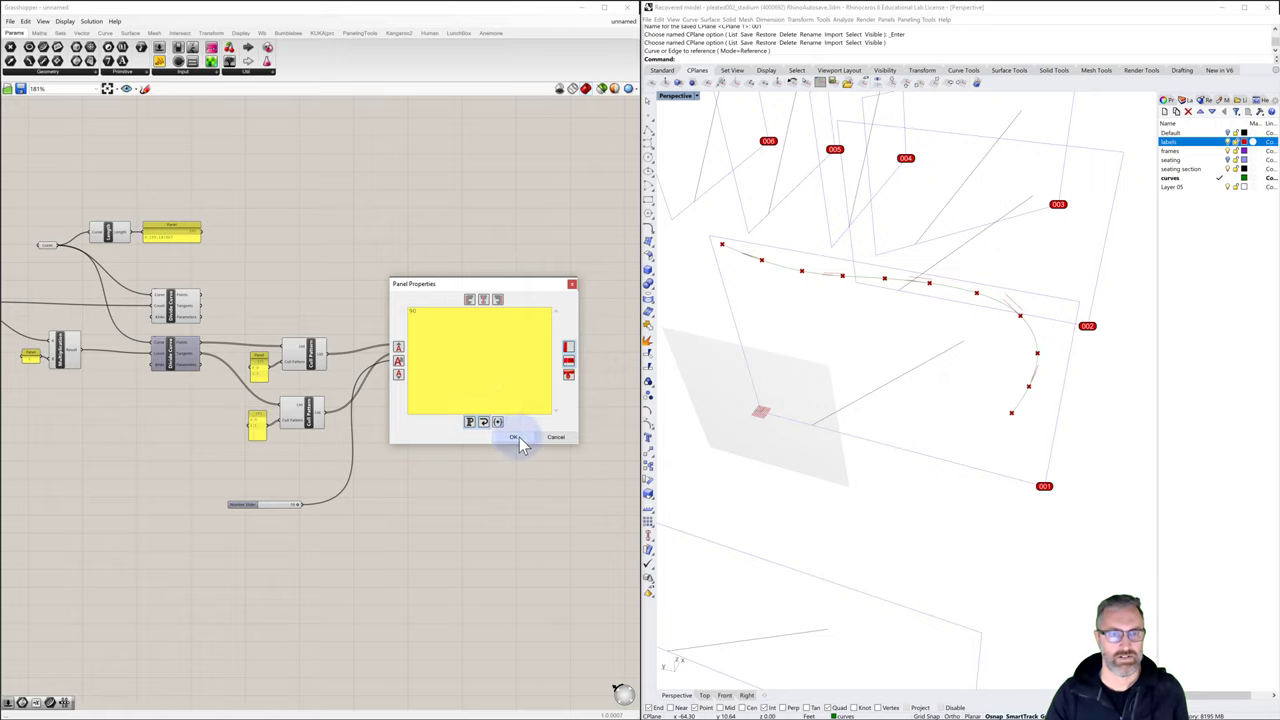
pyautogui.click(516, 437)
pyautogui.moveTo(497, 362); pyautogui.dragTo(534, 360)
pyautogui.click(534, 360)
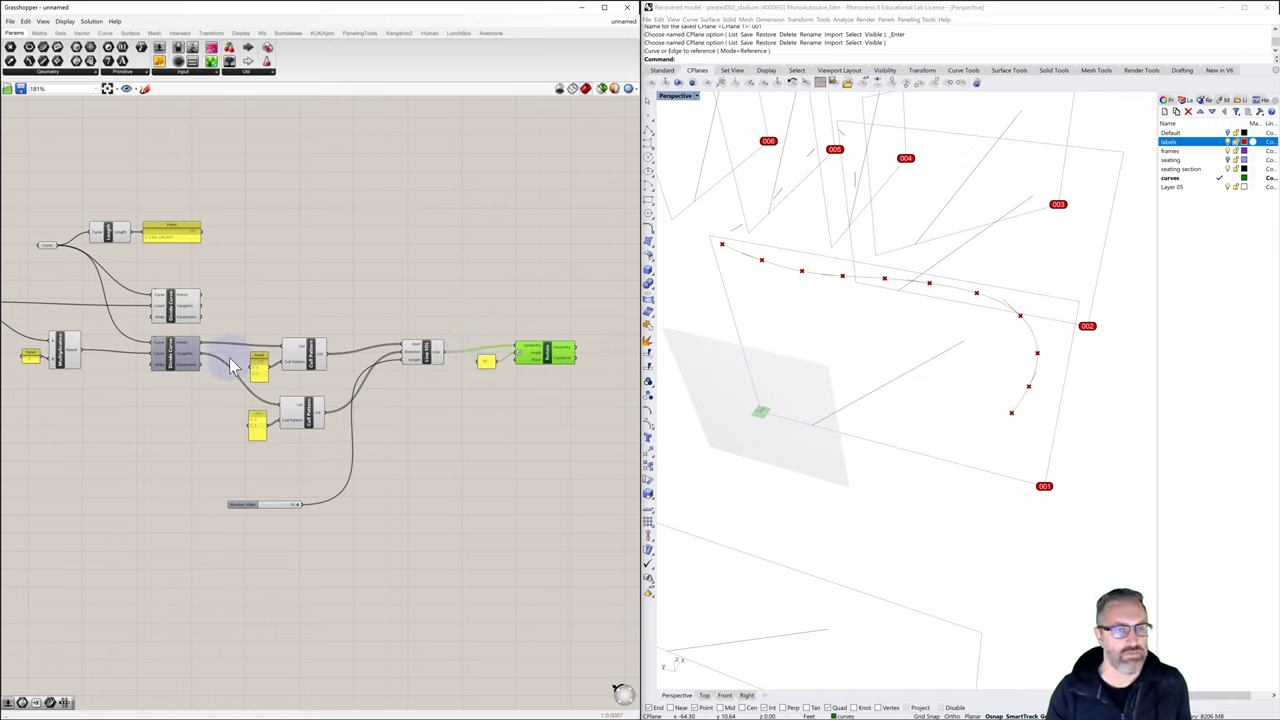
# Move the Rotate component and its panel higher on the canvas
pyautogui.click(310, 354)
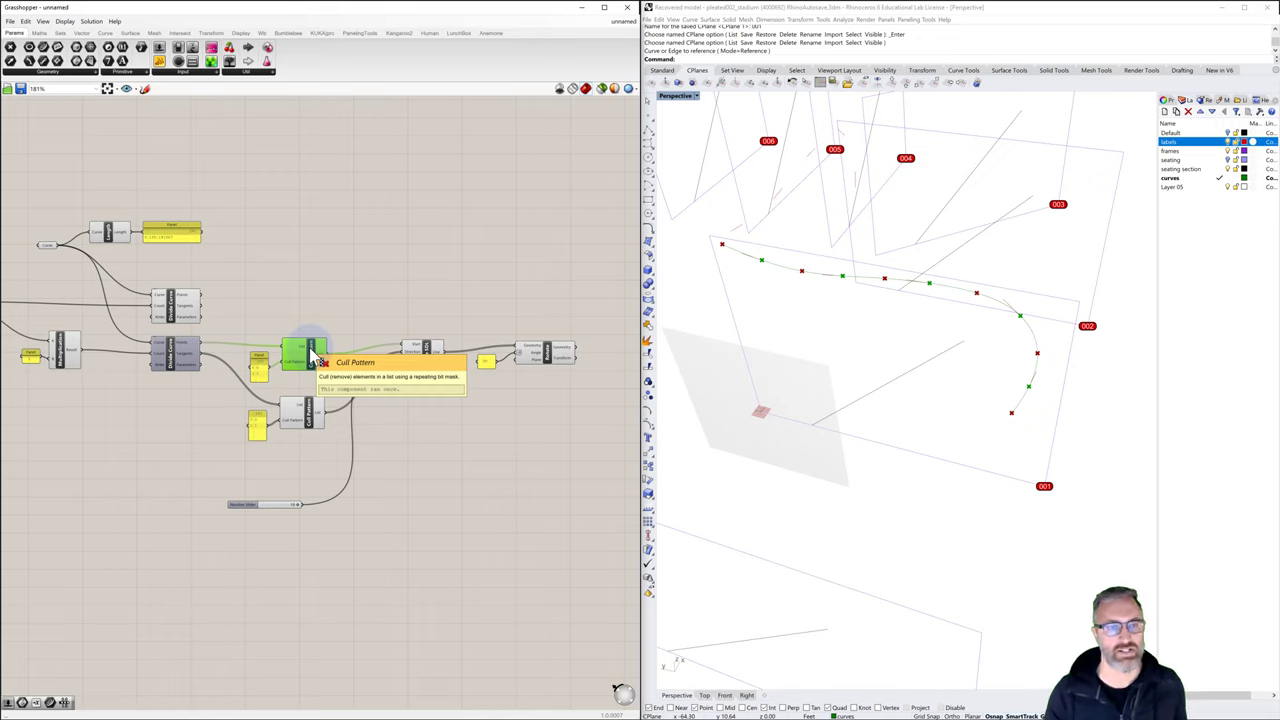
pyautogui.moveTo(466, 311); pyautogui.dragTo(428, 255)
pyautogui.click(451, 224)
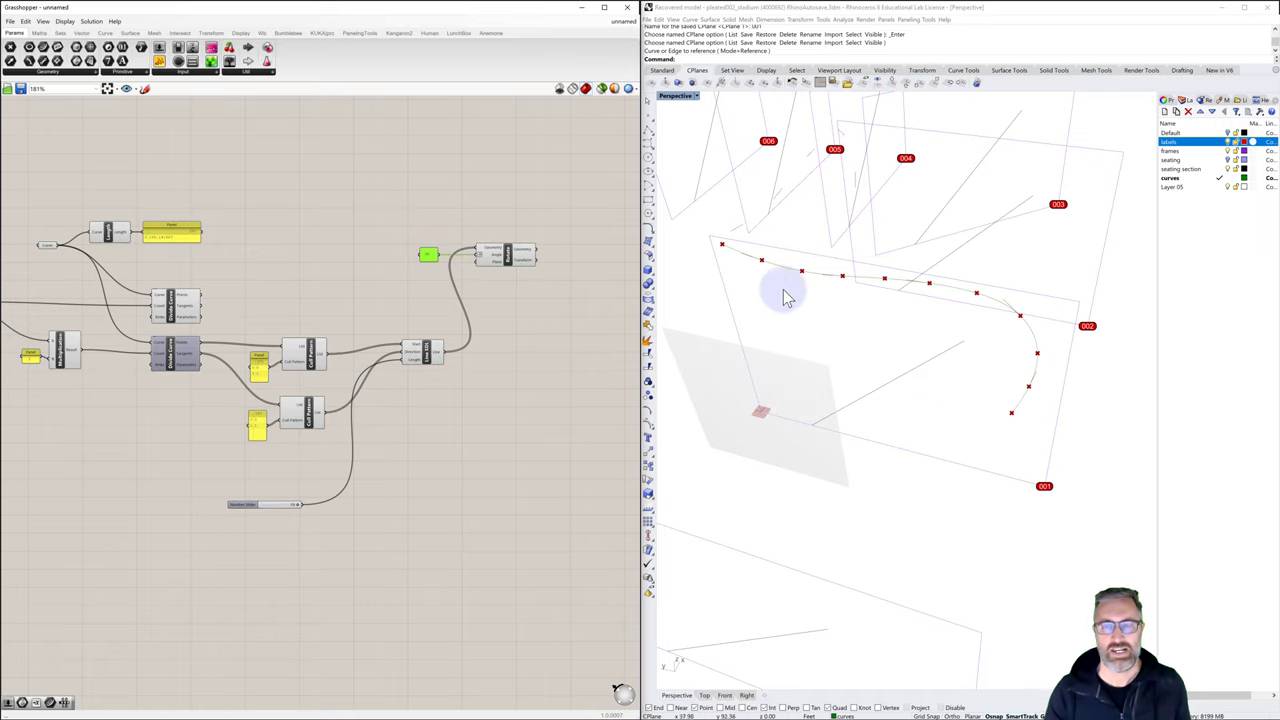
# Feed the upper Cull Pattern points into Rotate's Geometry input and orbit to inspect the rotated segments
pyautogui.moveTo(981, 400)
pyautogui.mouseDown(button='right')
pyautogui.moveTo(940, 390)
pyautogui.moveTo(977, 403)
pyautogui.mouseUp(button='right')
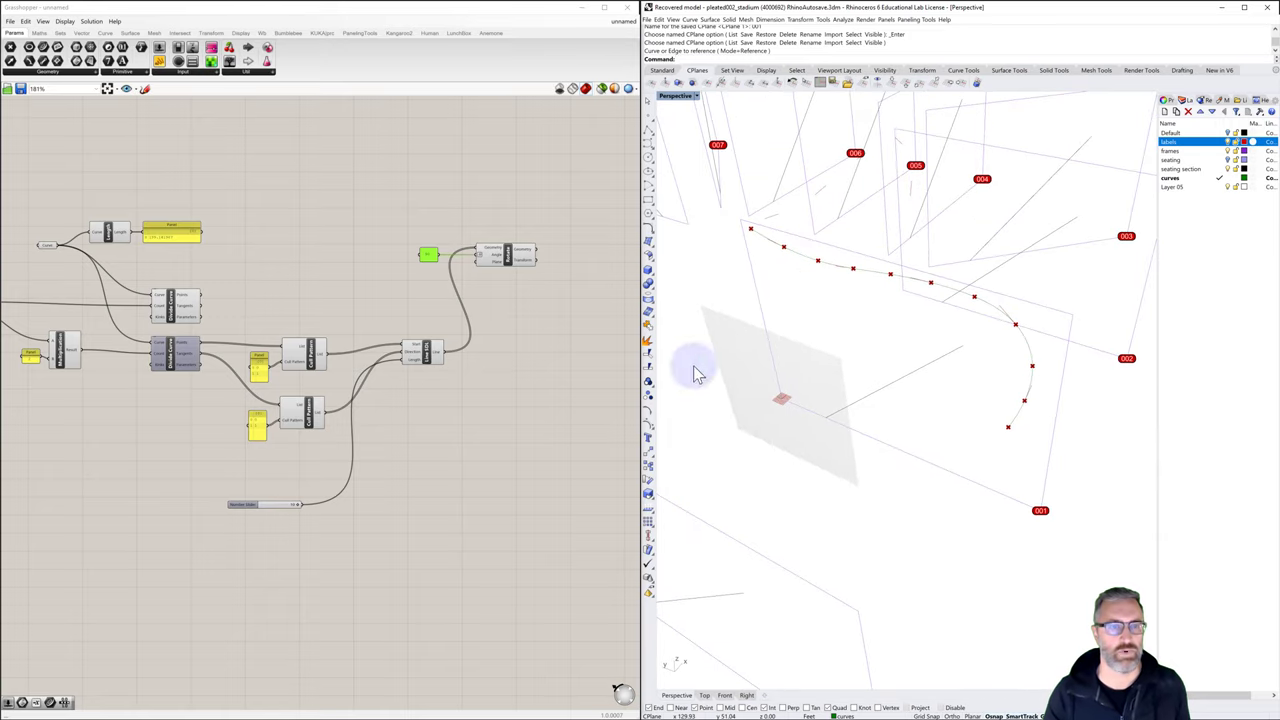
pyautogui.click(511, 343)
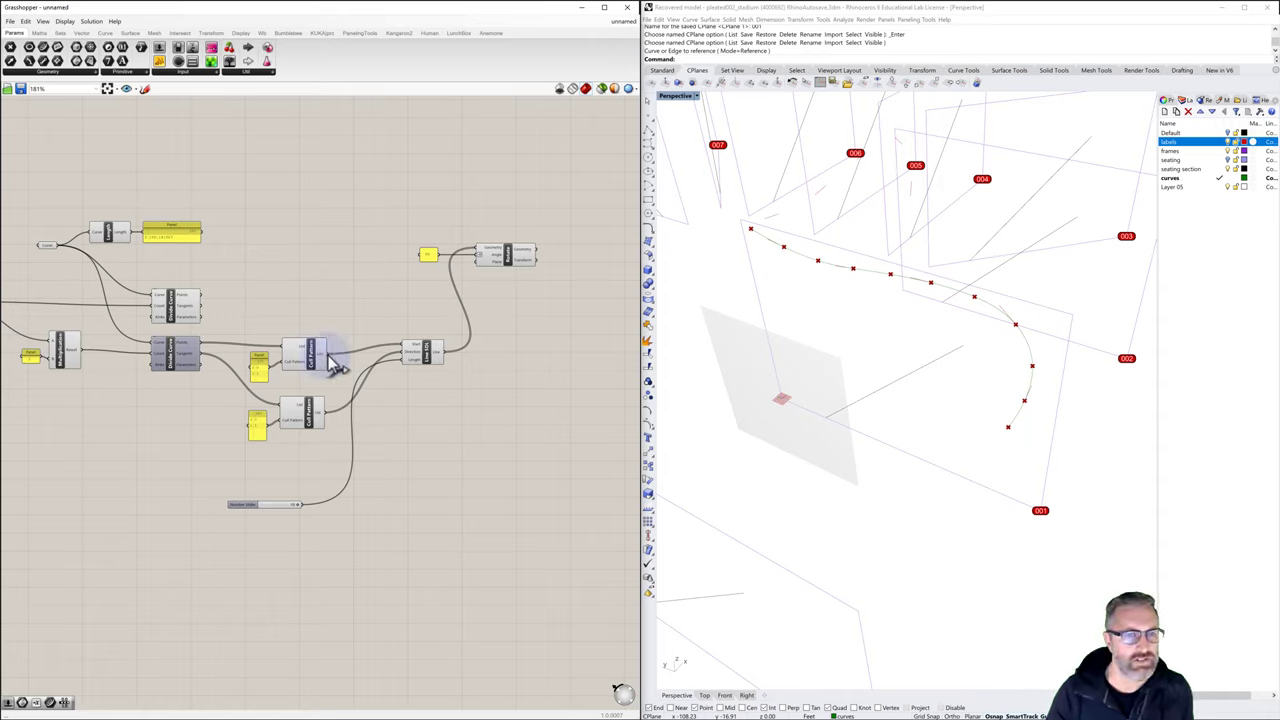
pyautogui.moveTo(338, 360); pyautogui.dragTo(480, 257)
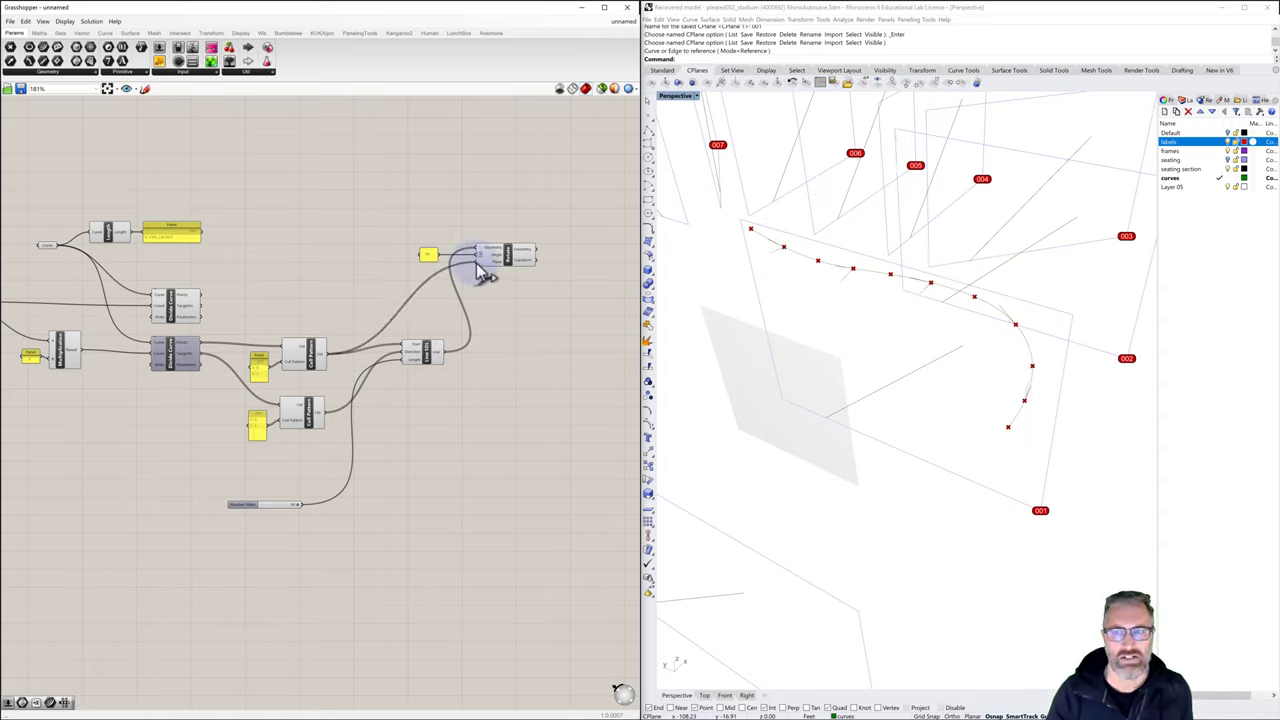
pyautogui.moveTo(940, 363); pyautogui.dragTo(889, 369, button='right')
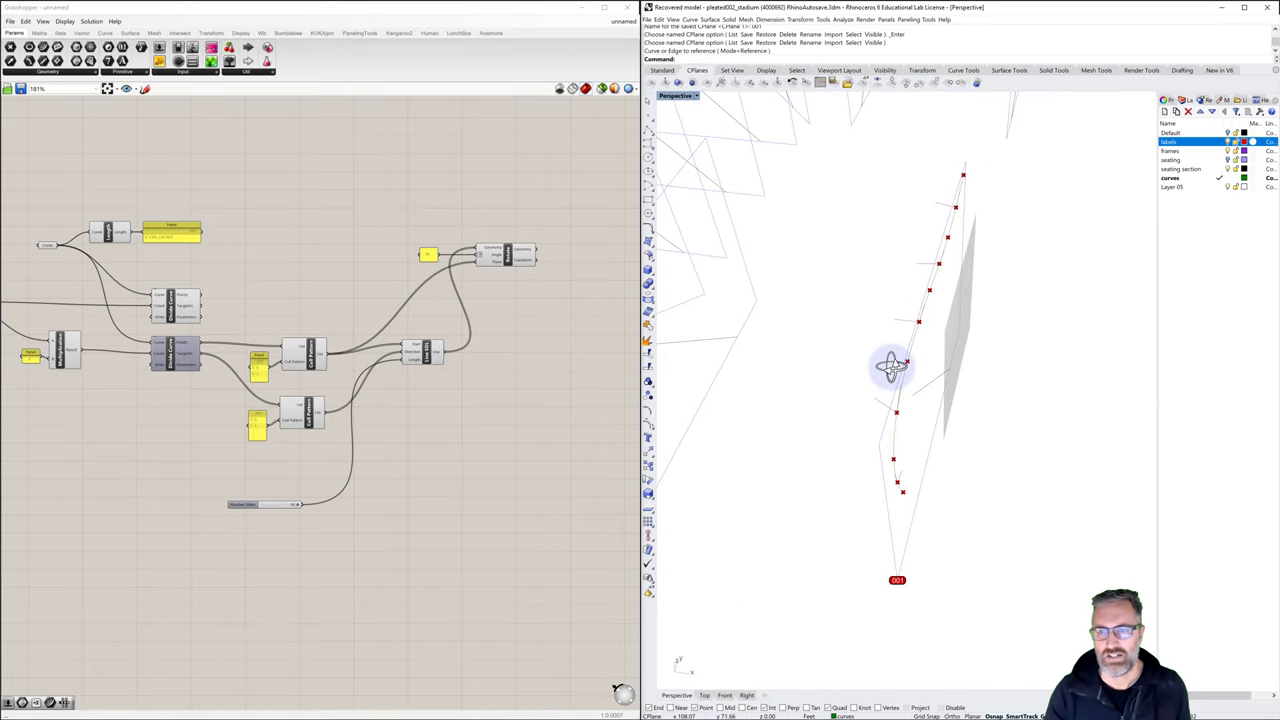
pyautogui.moveTo(894, 434); pyautogui.dragTo(840, 306, button='right')
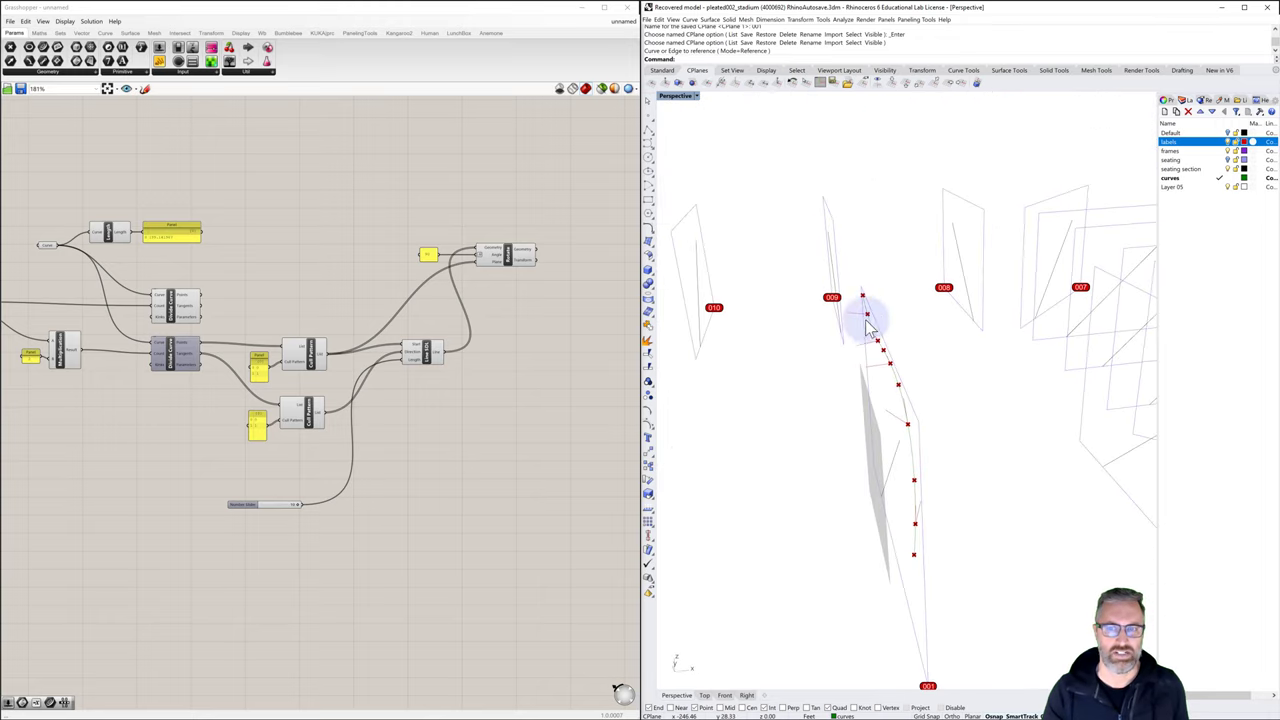
pyautogui.moveTo(900, 443); pyautogui.dragTo(975, 452, button='right')
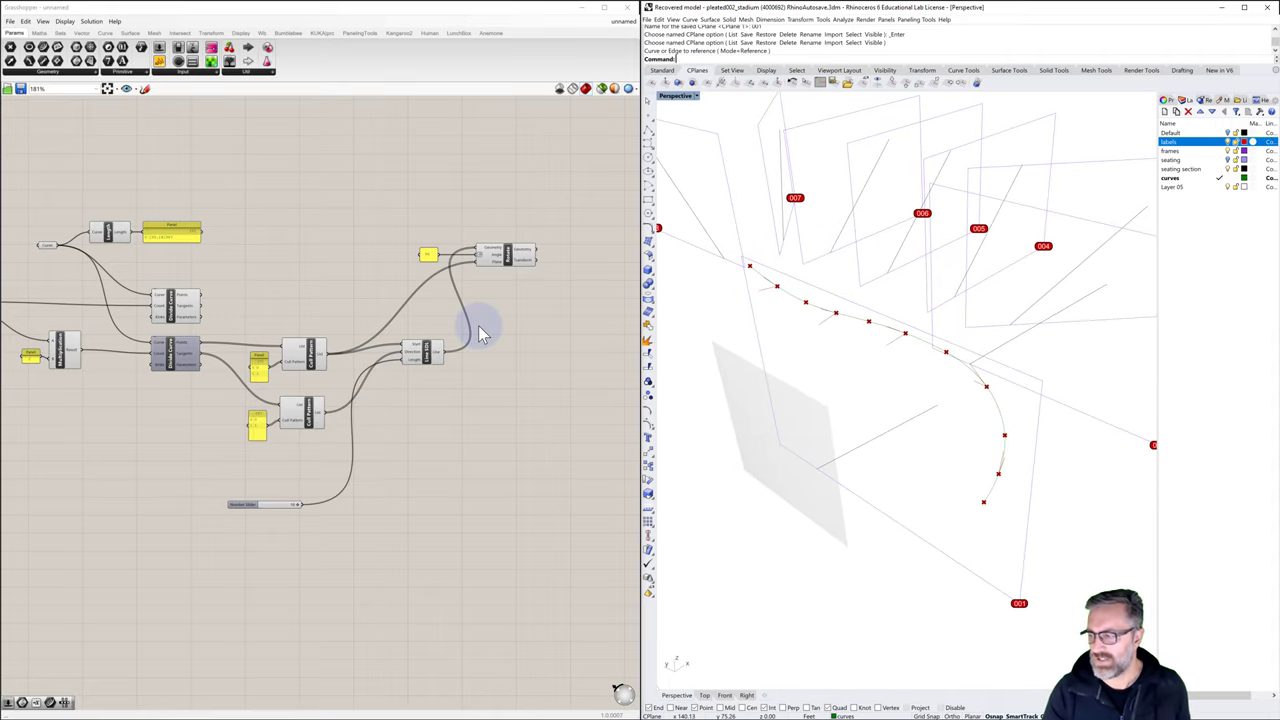
# Place Plane Origin and Line + Line components from the Vector > Plane panel
pyautogui.doubleClick(358, 227)
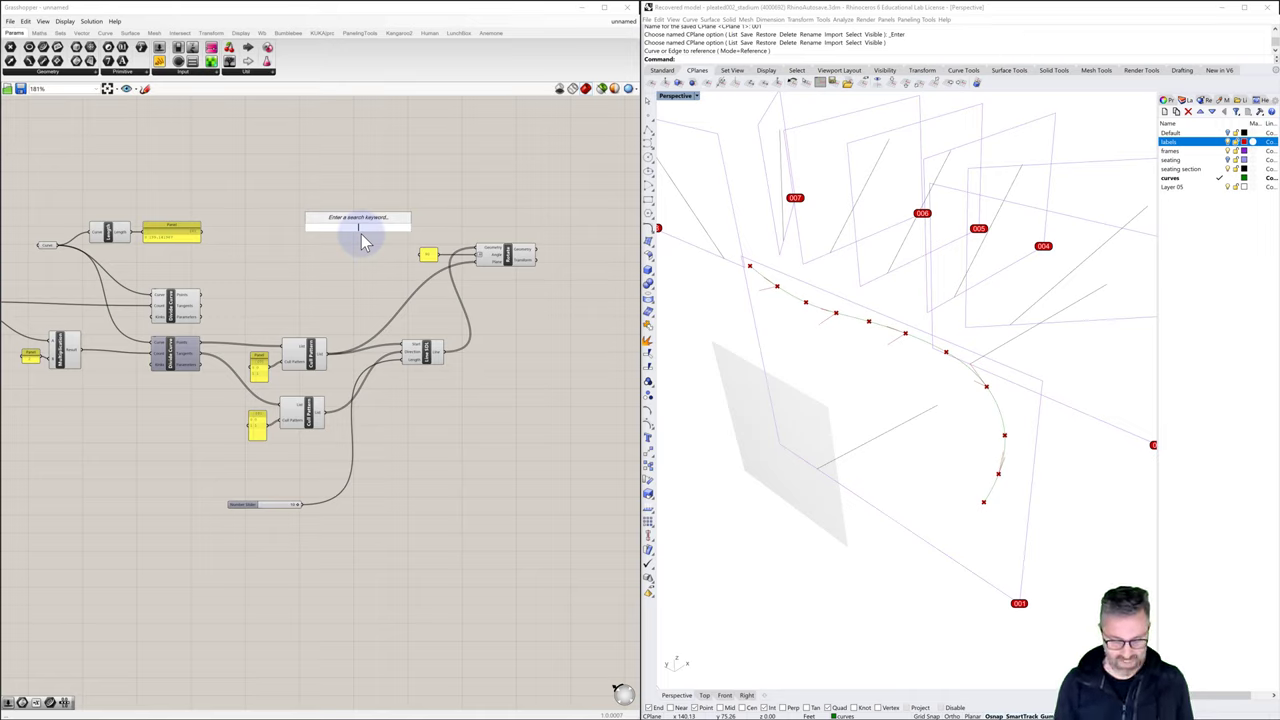
pyautogui.click(281, 128)
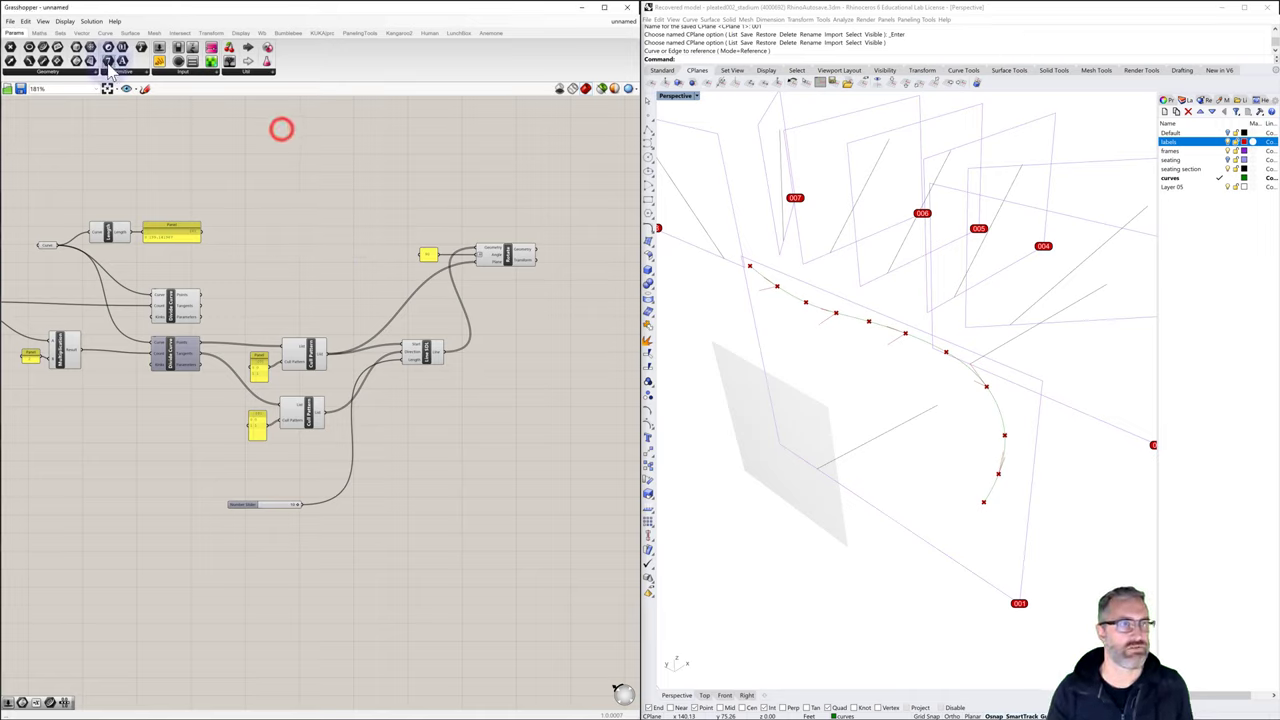
pyautogui.click(81, 33)
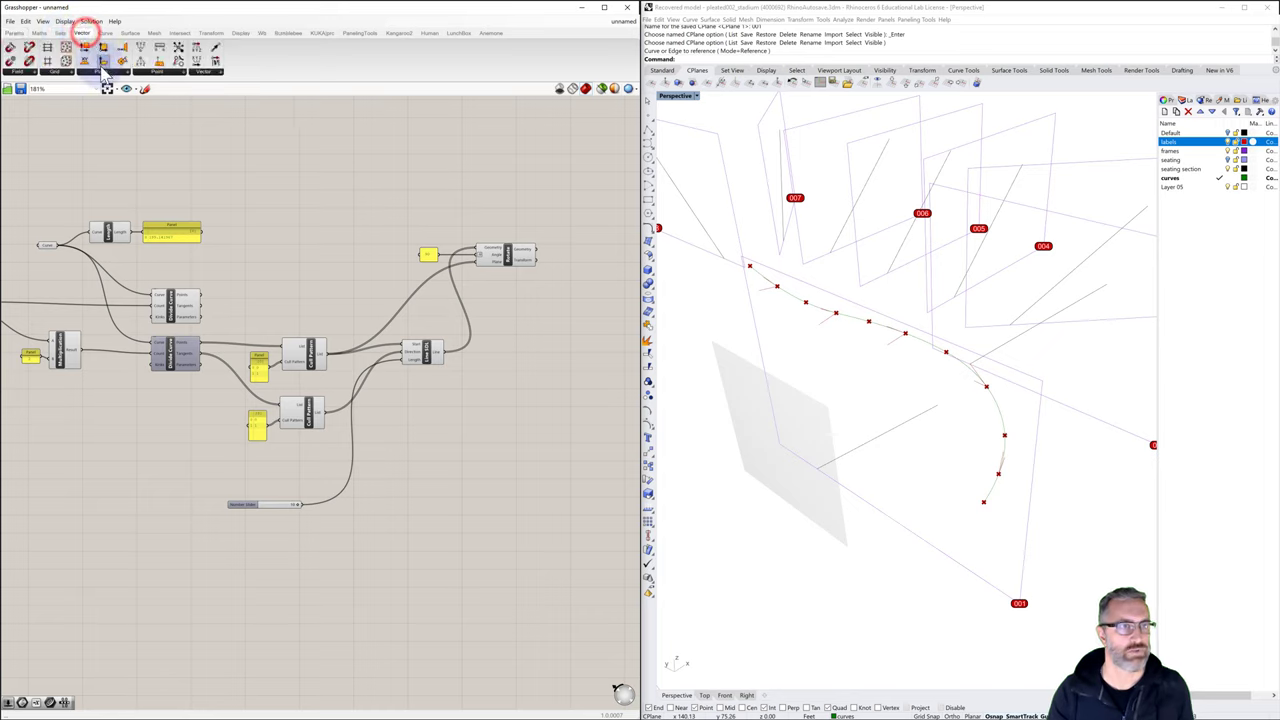
pyautogui.click(101, 72)
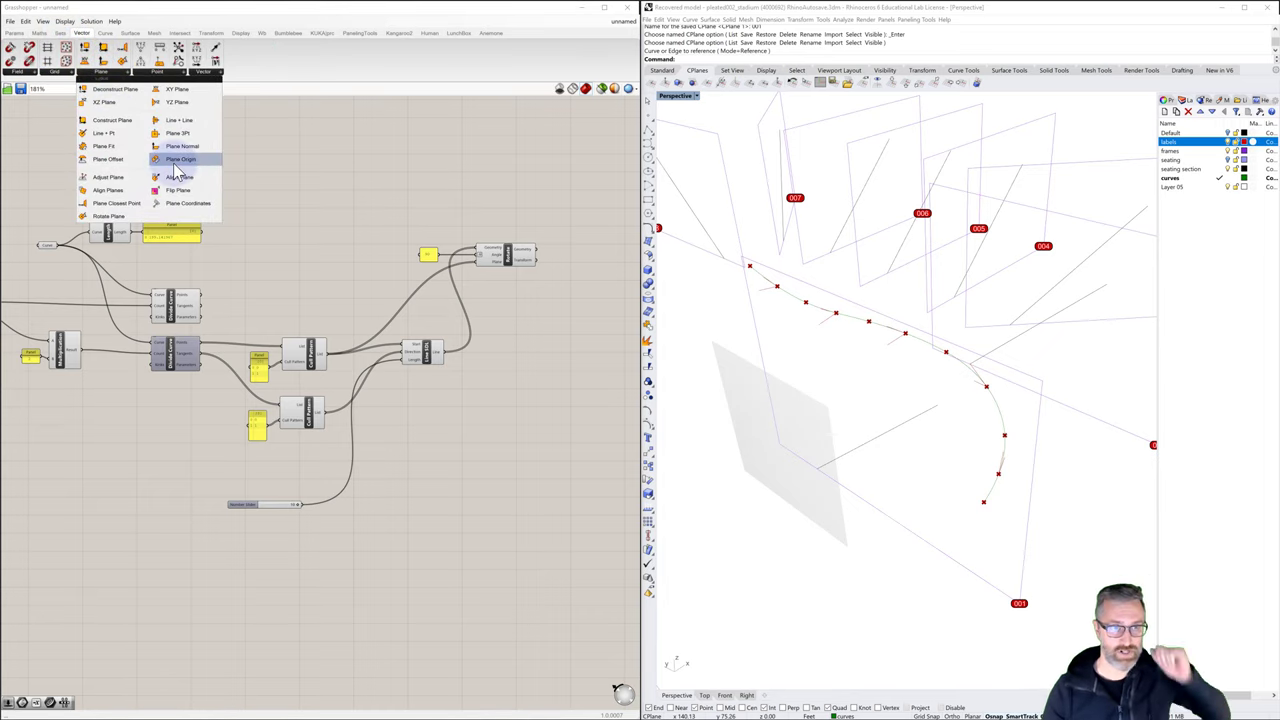
pyautogui.moveTo(172, 162); pyautogui.dragTo(364, 234)
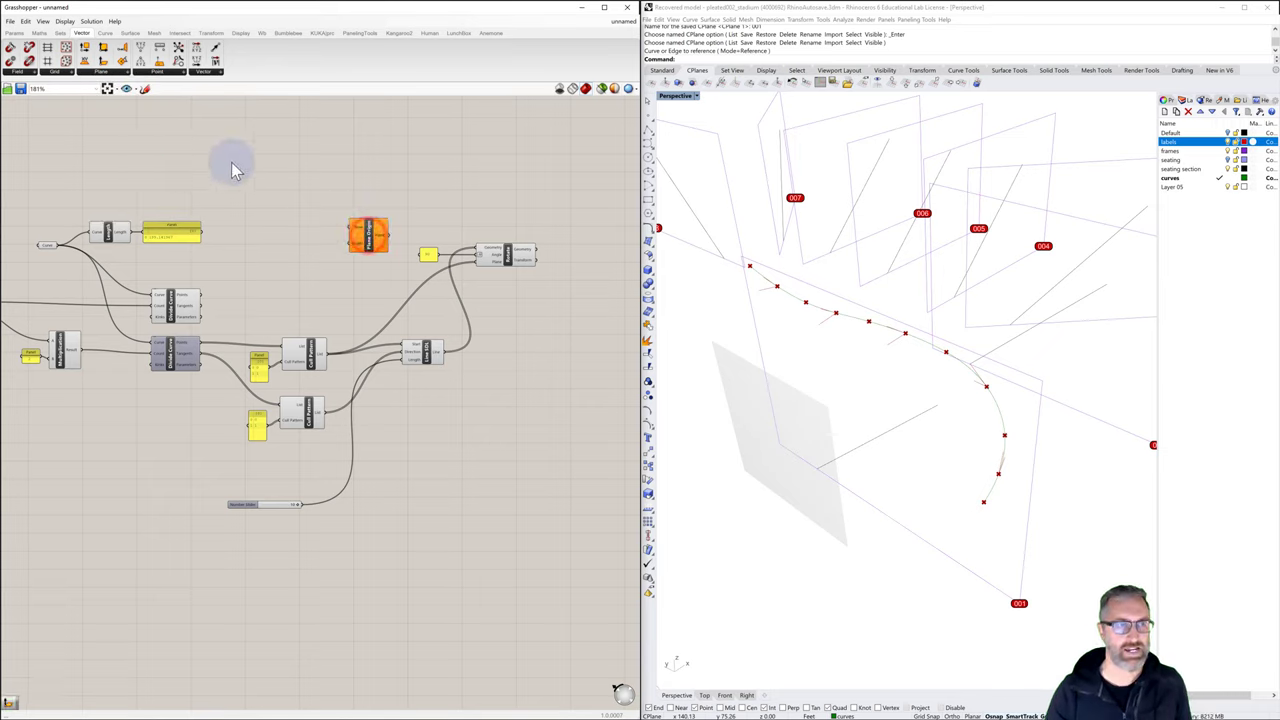
pyautogui.click(118, 74)
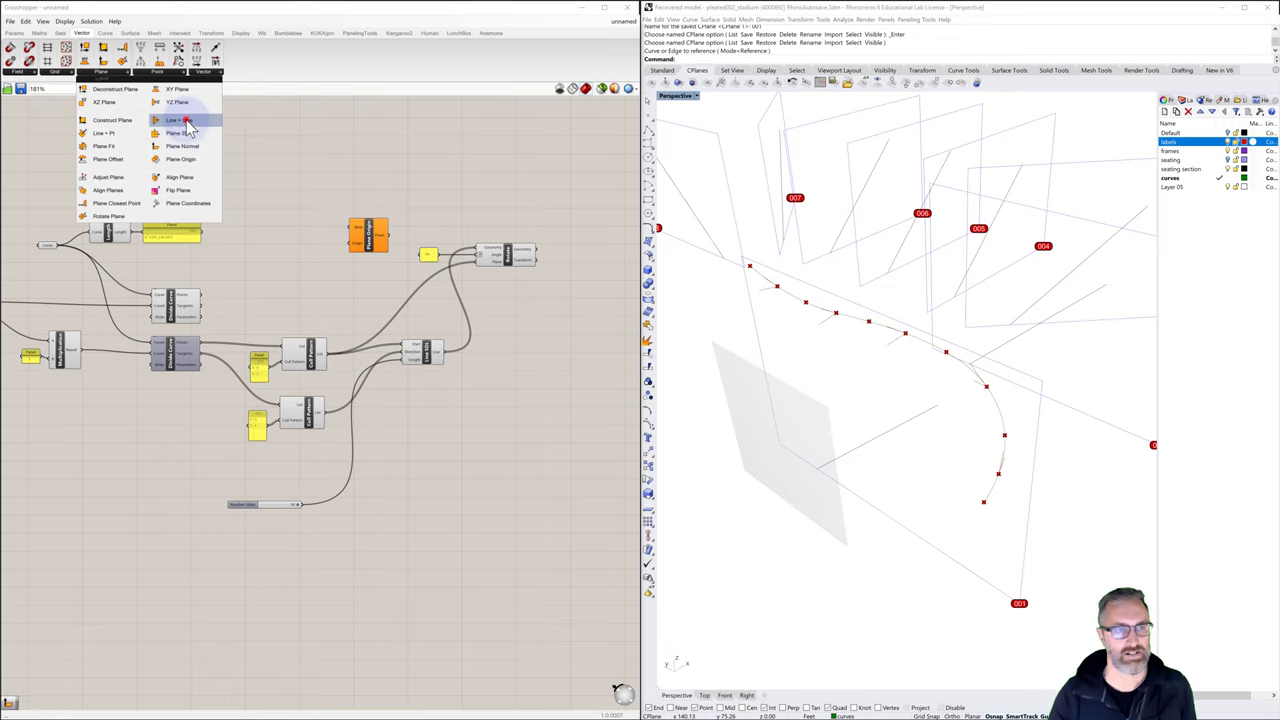
pyautogui.moveTo(186, 125); pyautogui.dragTo(286, 230)
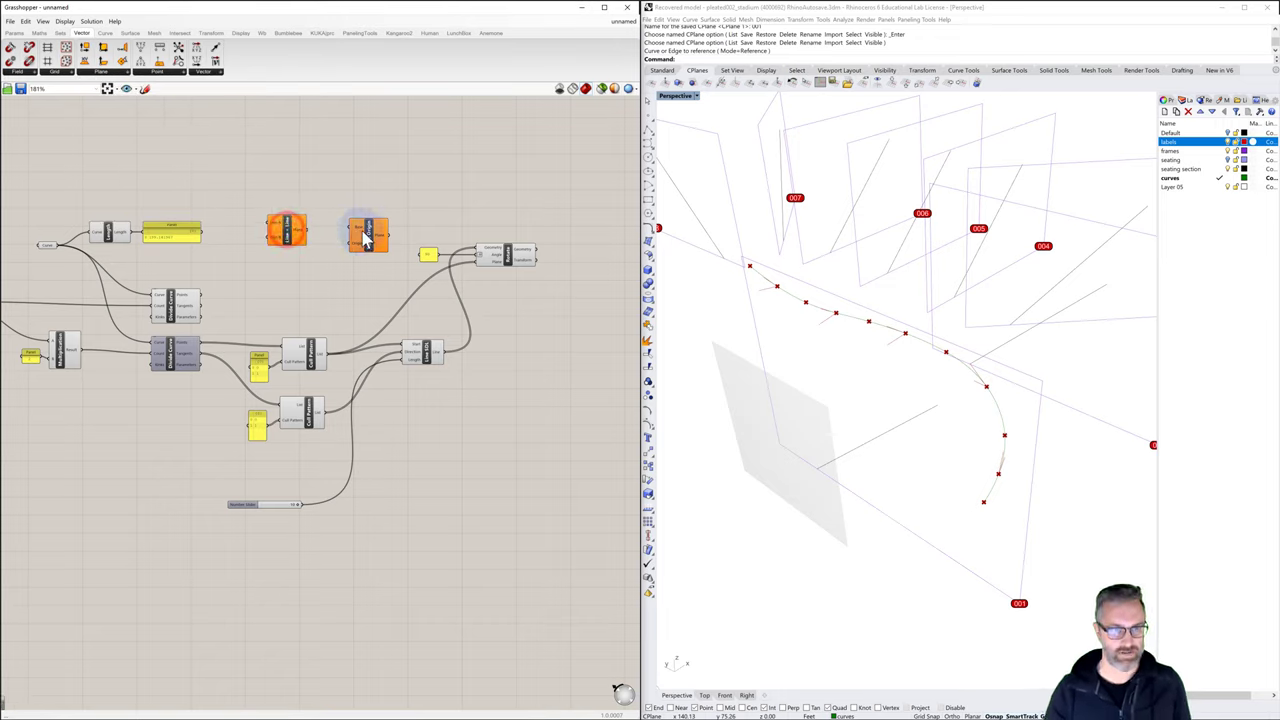
# Wire the upper Cull Pattern points into Plane Origin and its plane into Rotate
pyautogui.click(364, 236)
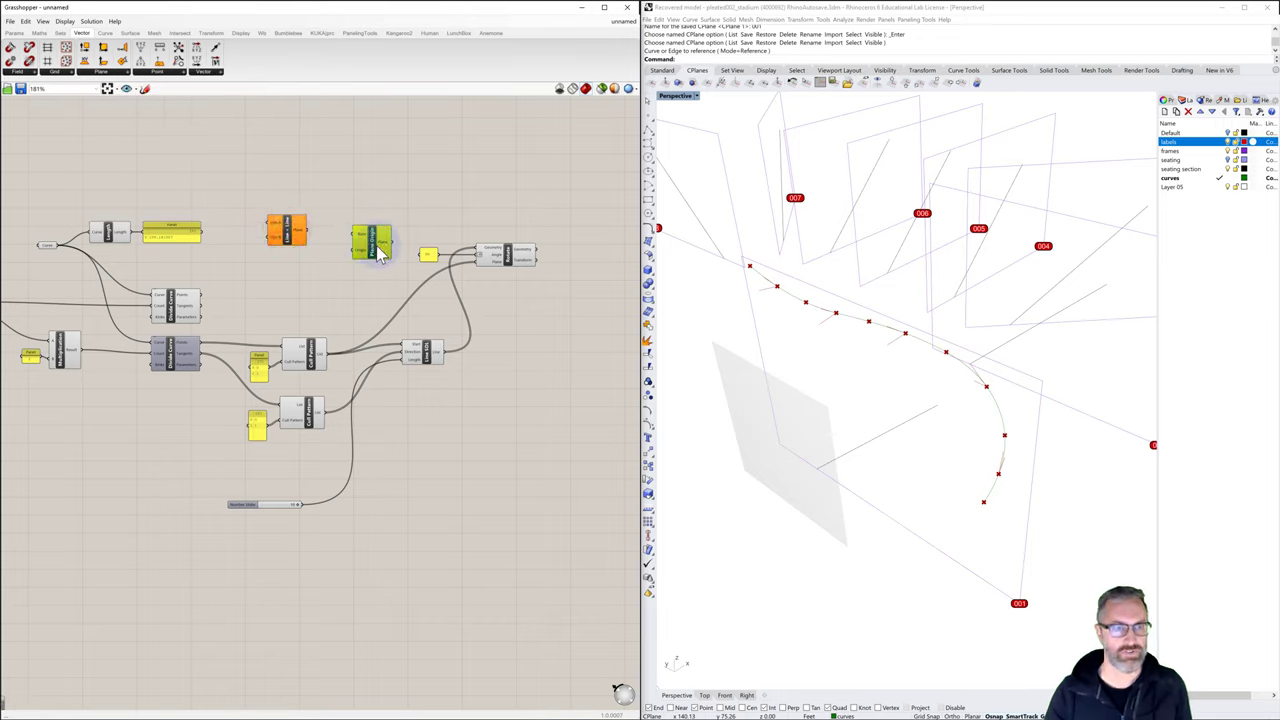
pyautogui.click(312, 360)
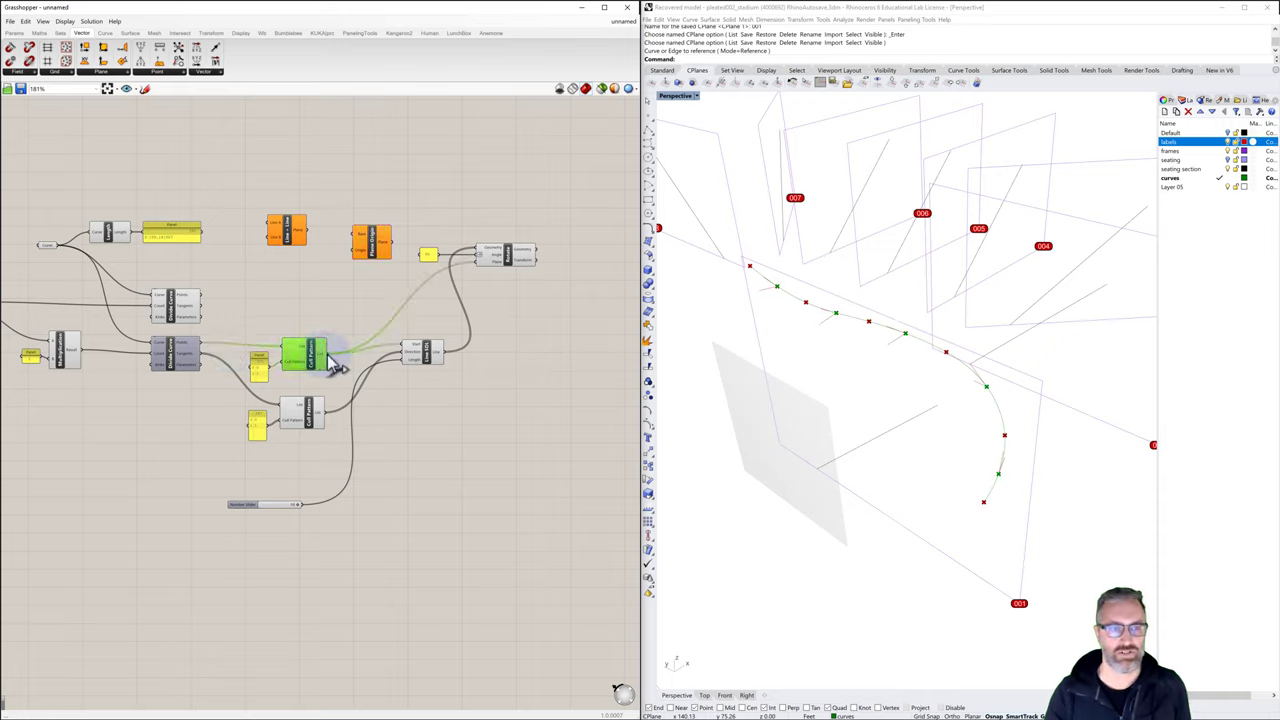
pyautogui.moveTo(330, 358); pyautogui.dragTo(354, 258)
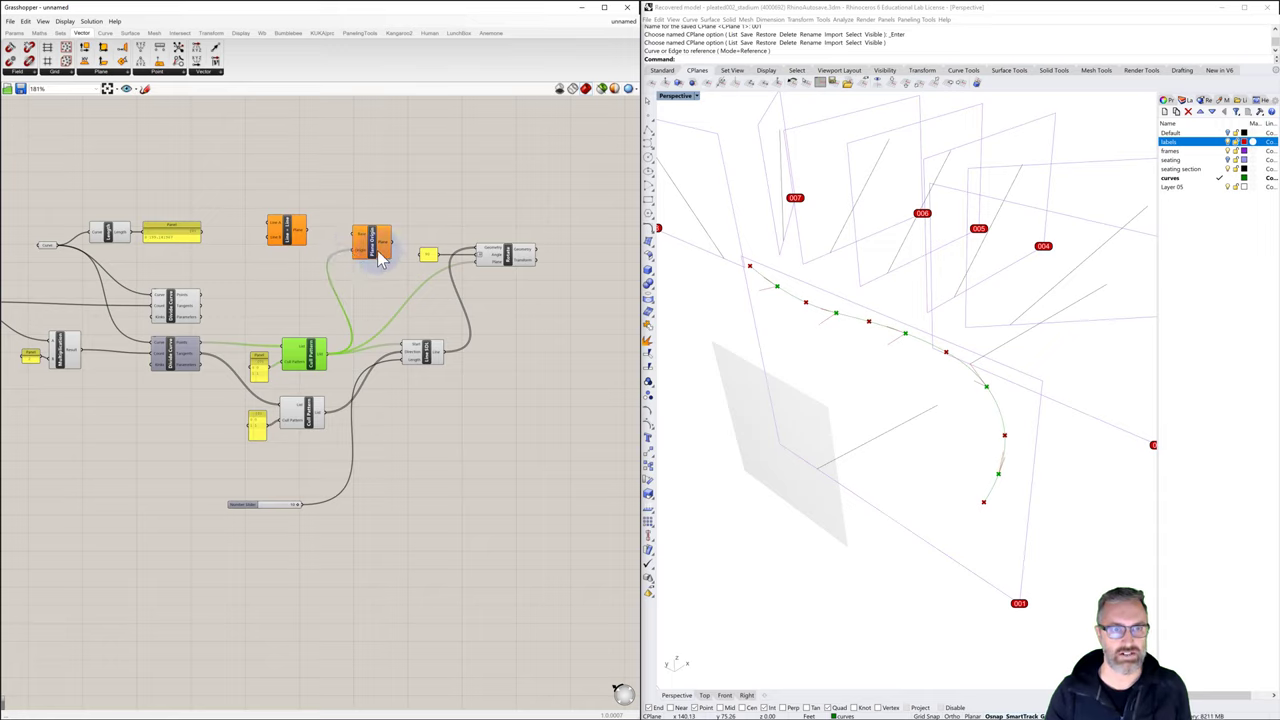
pyautogui.moveTo(398, 248); pyautogui.dragTo(432, 237)
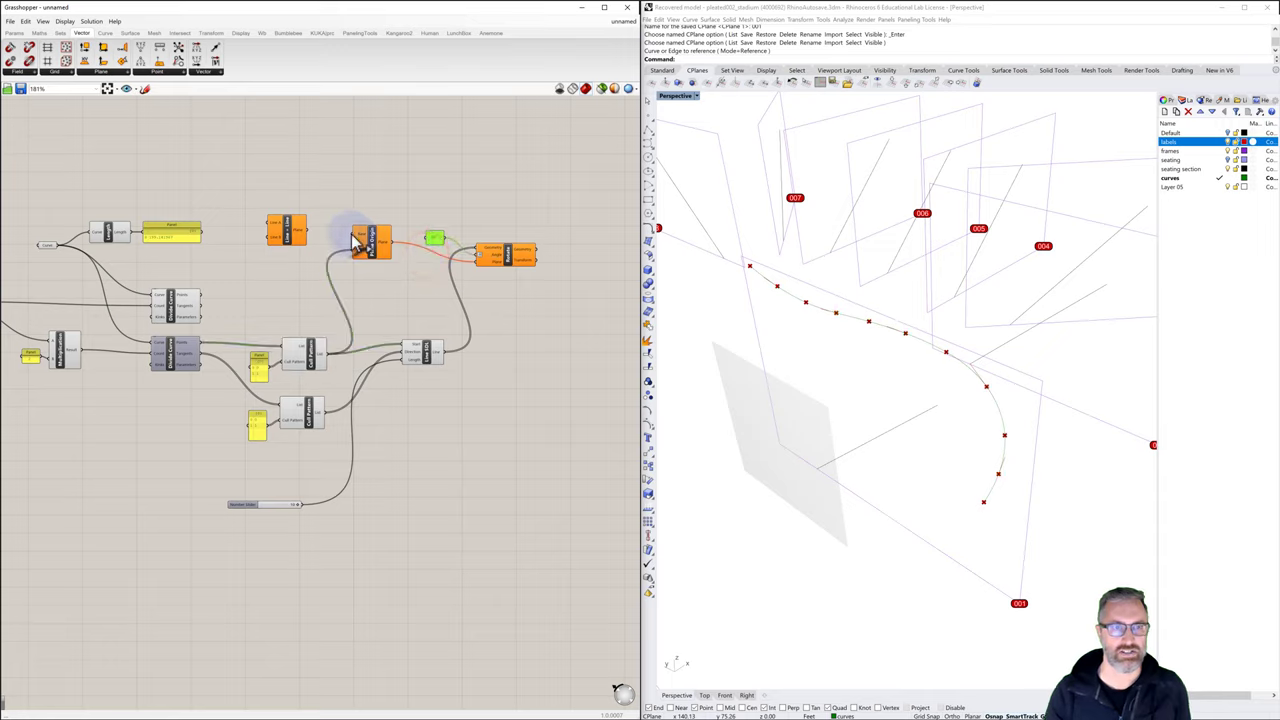
pyautogui.moveTo(368, 242)
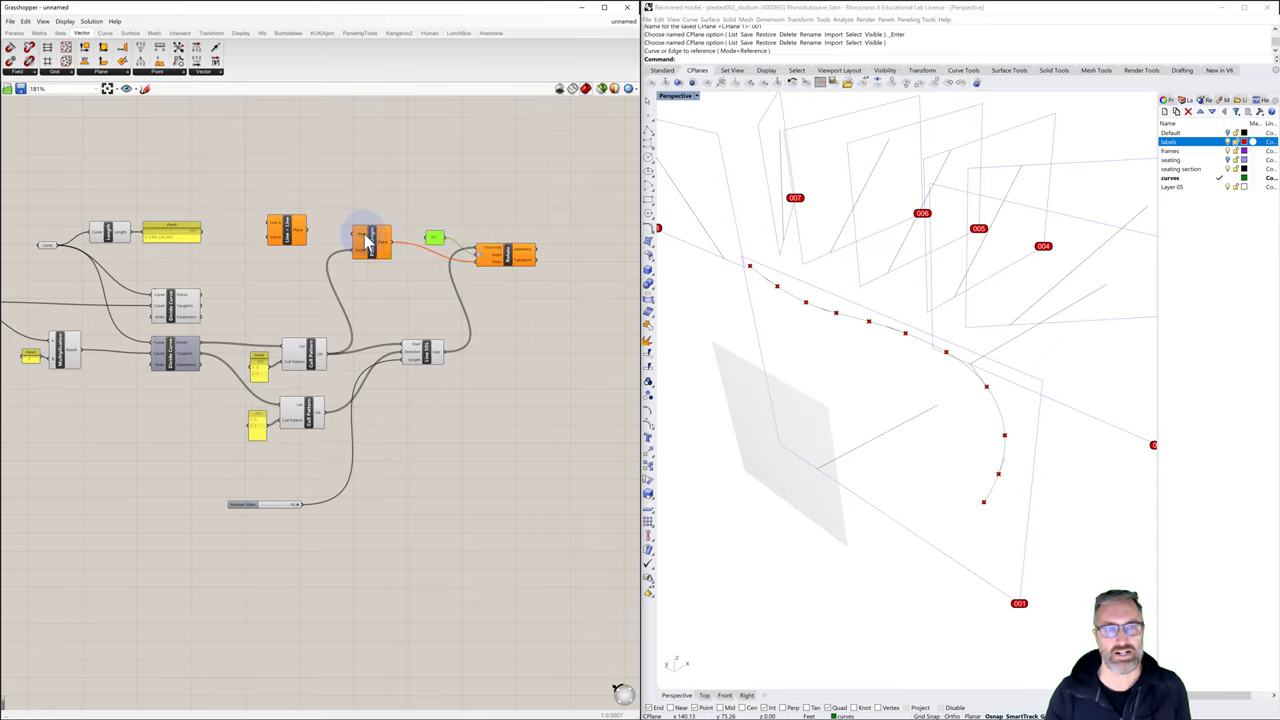
# Add a Line parameter and connect Line parameters to both Line + Line inputs
pyautogui.click(303, 242)
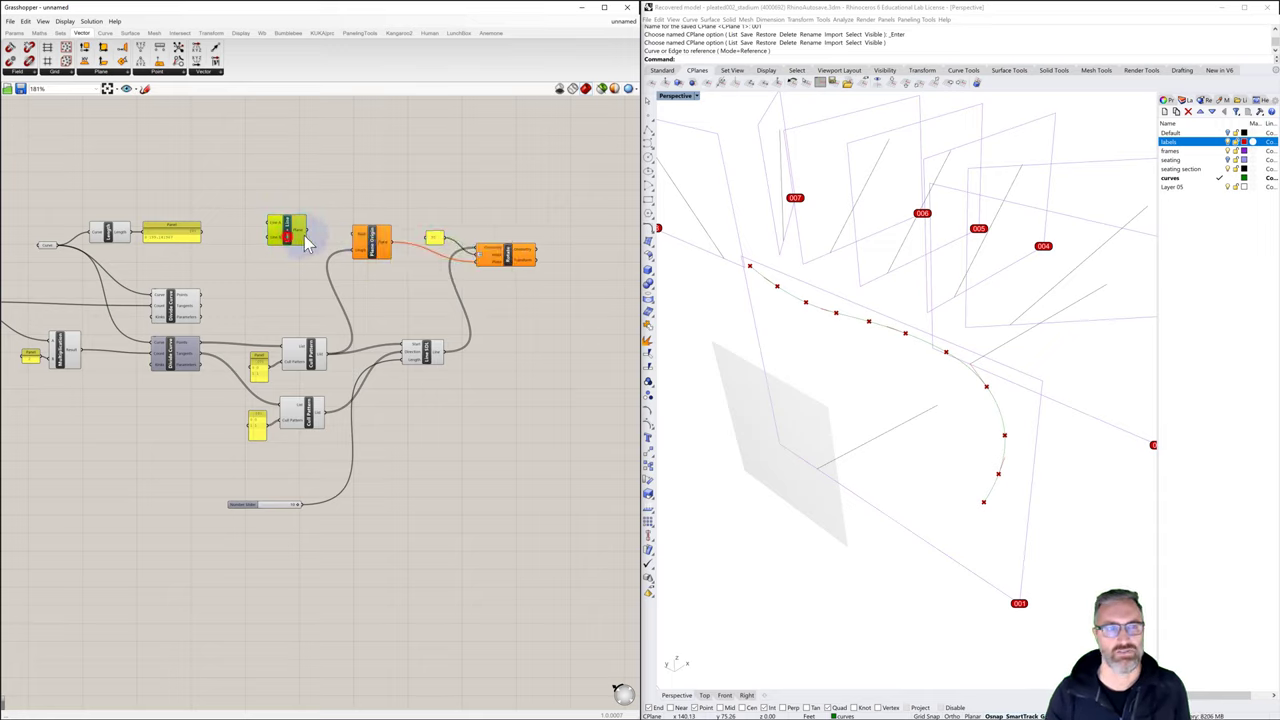
pyautogui.moveTo(315, 243); pyautogui.dragTo(310, 247)
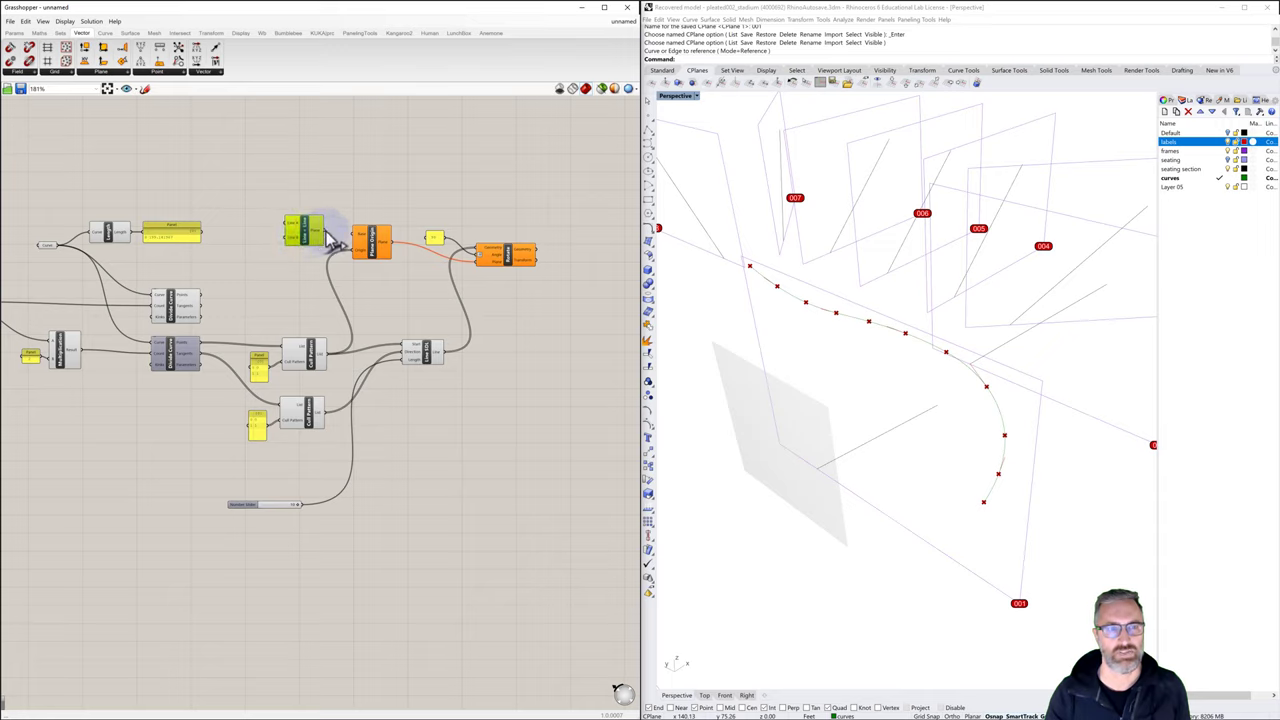
pyautogui.doubleClick(262, 223)
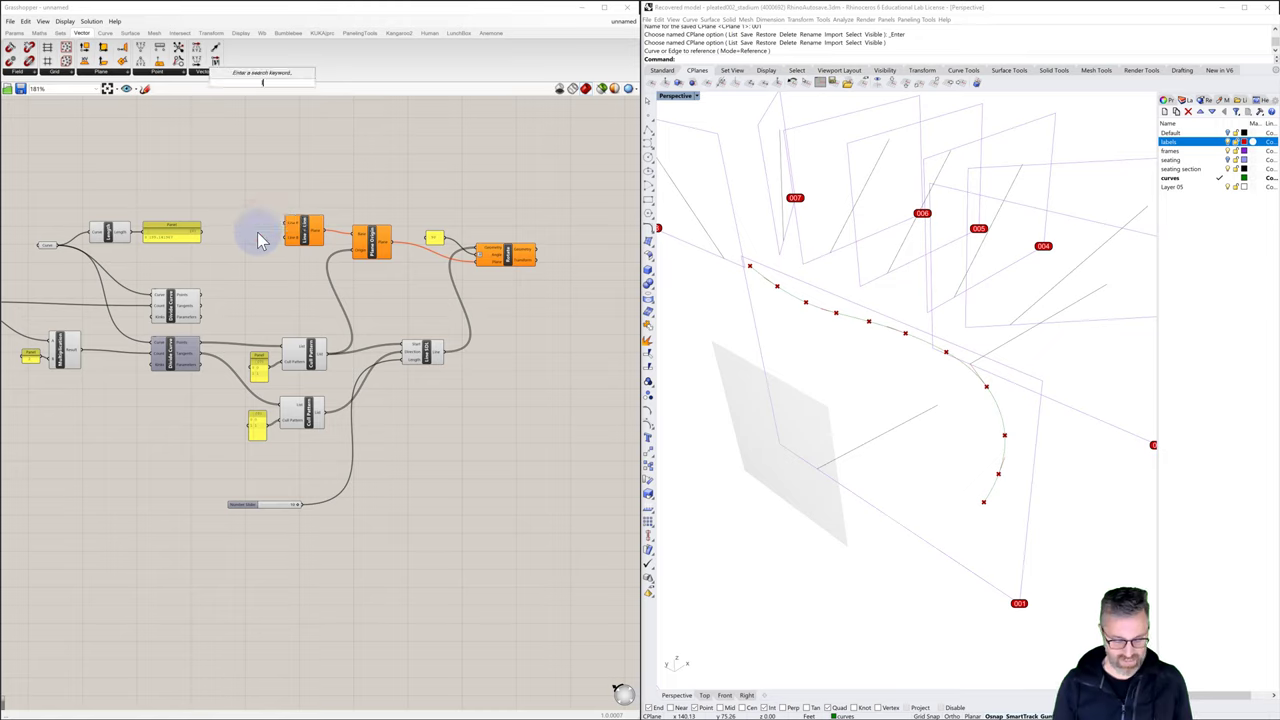
pyautogui.write('line')
pyautogui.press('Return')
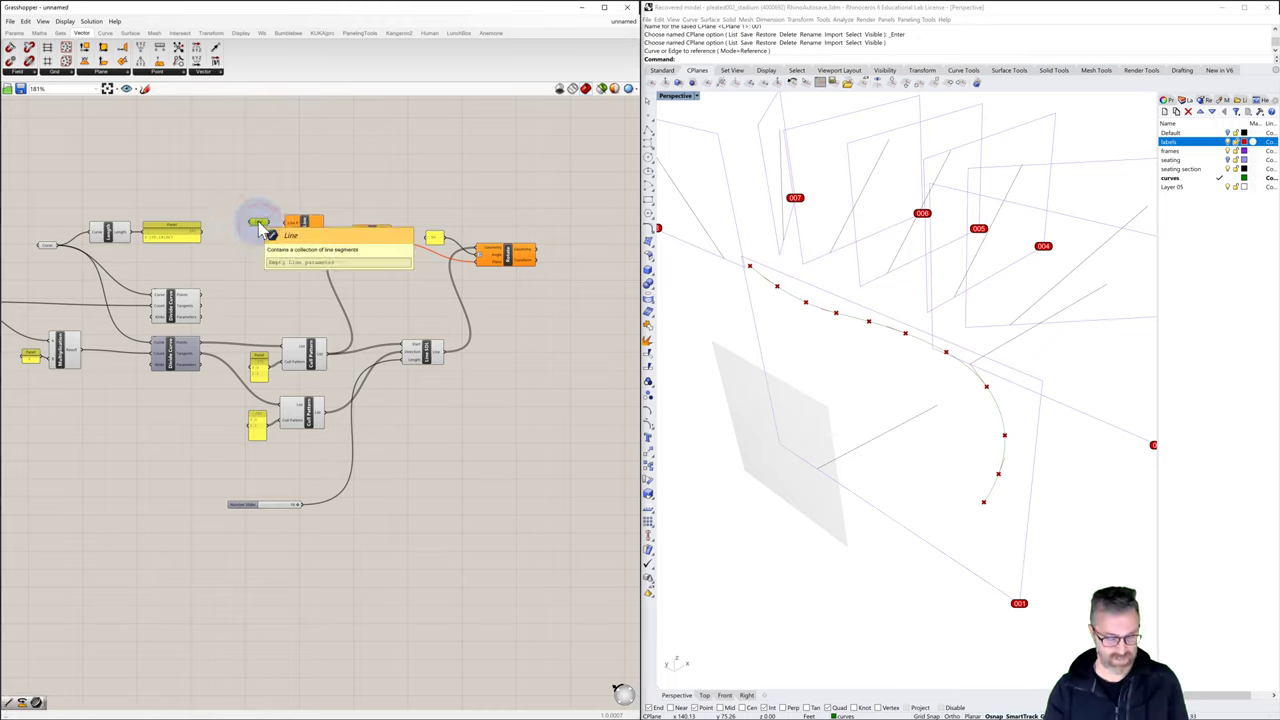
pyautogui.moveTo(261, 238); pyautogui.dragTo(266, 208)
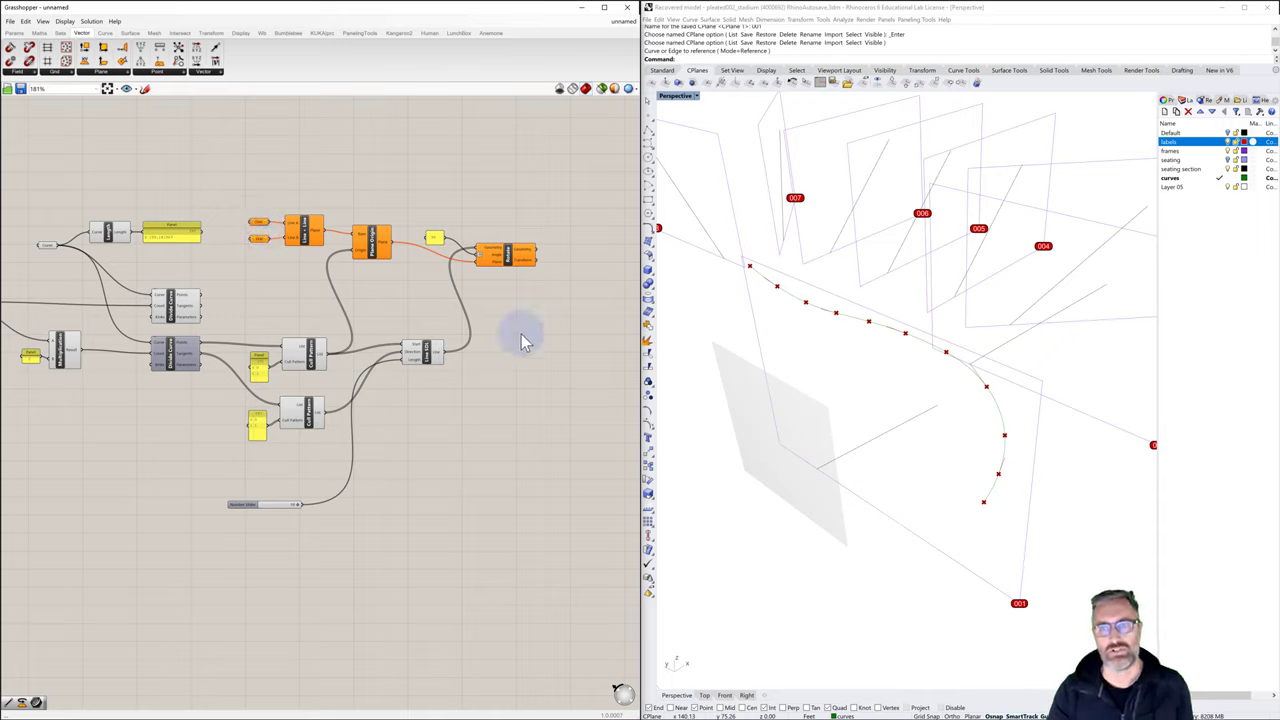
pyautogui.moveTo(770, 397); pyautogui.dragTo(834, 371, button='right')
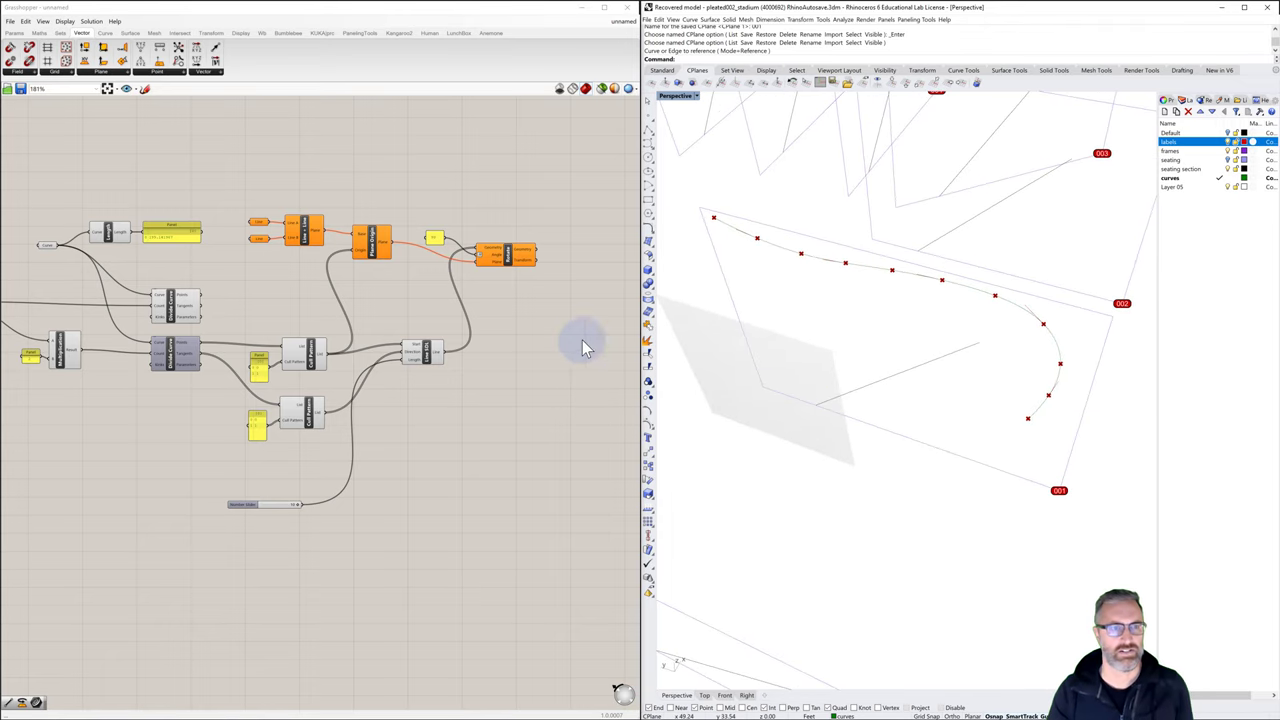
# Reference two Rhino lines from the plane point, one to point 001, one to the curve's upper-left end
pyautogui.rightClick(256, 241)
pyautogui.click(286, 352)
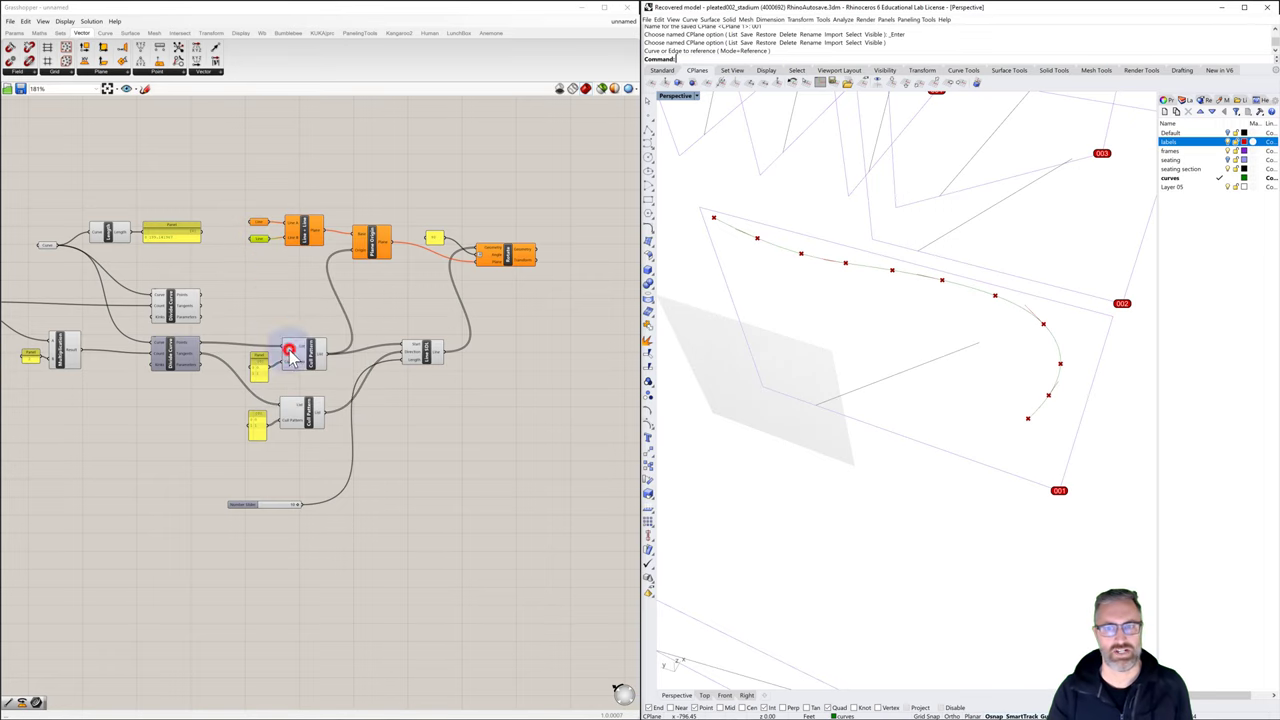
pyautogui.click(762, 387)
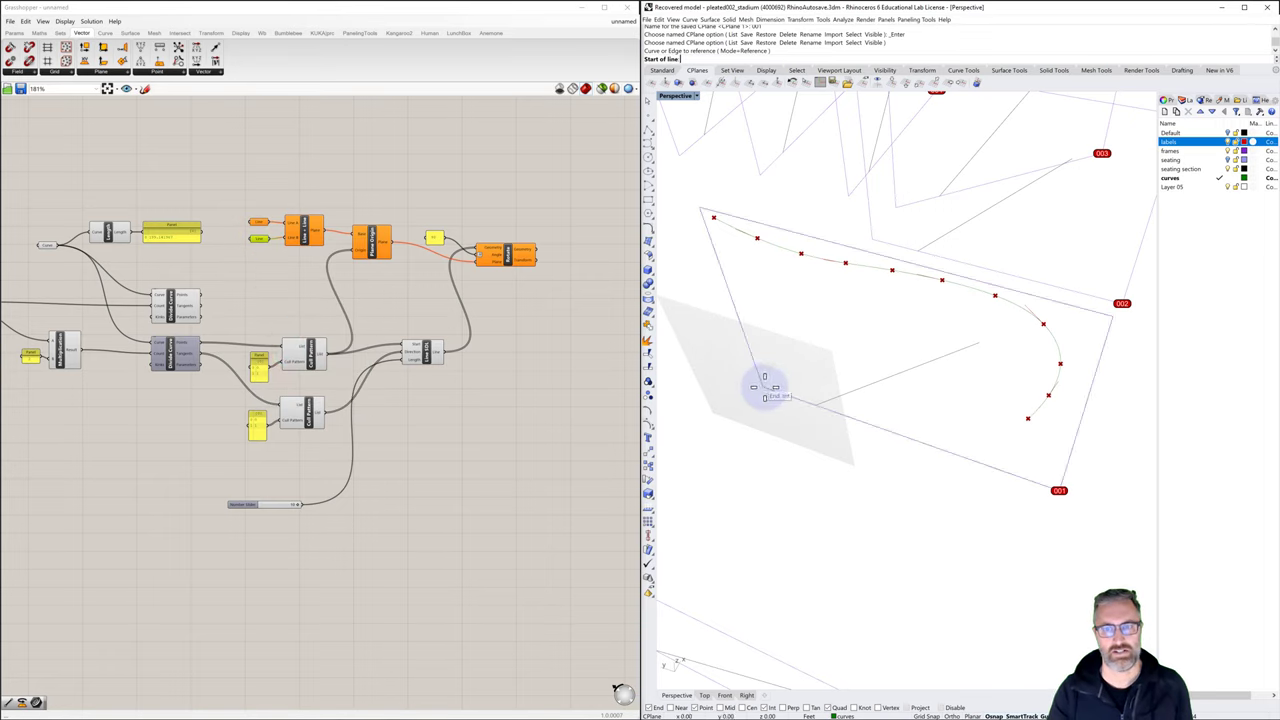
pyautogui.click(1060, 490)
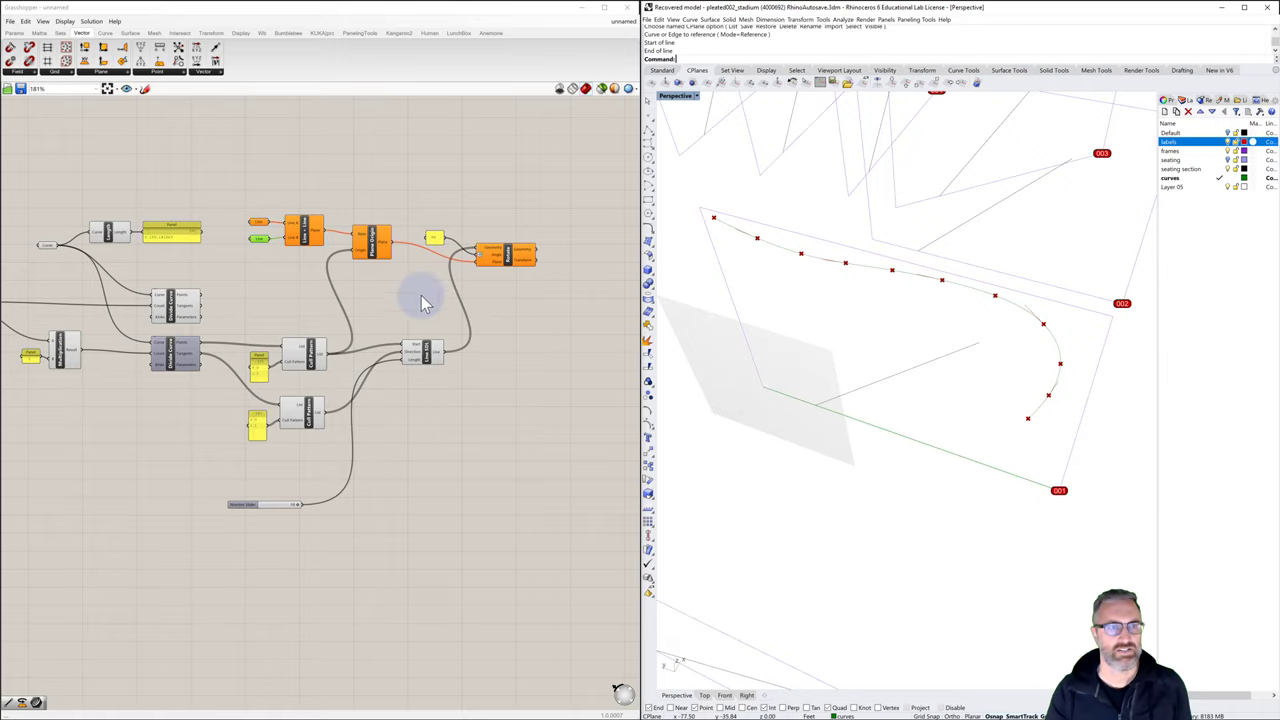
pyautogui.rightClick(258, 222)
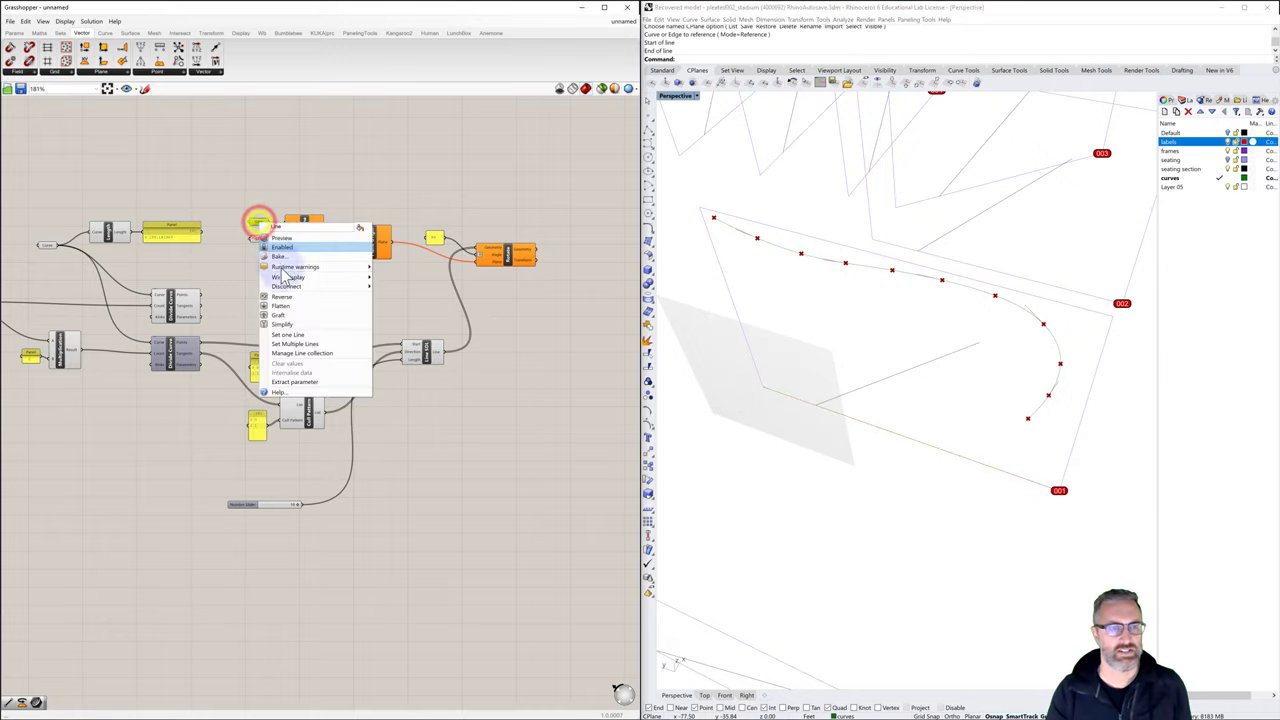
pyautogui.click(292, 336)
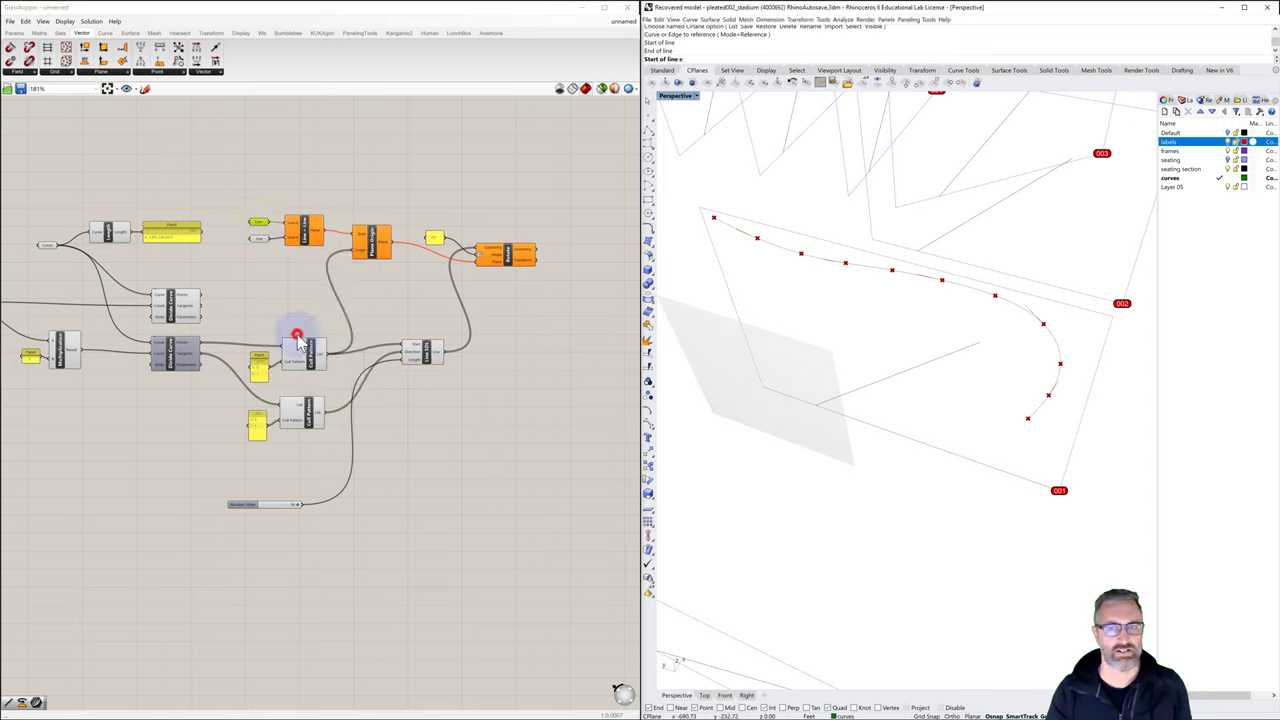
pyautogui.click(762, 387)
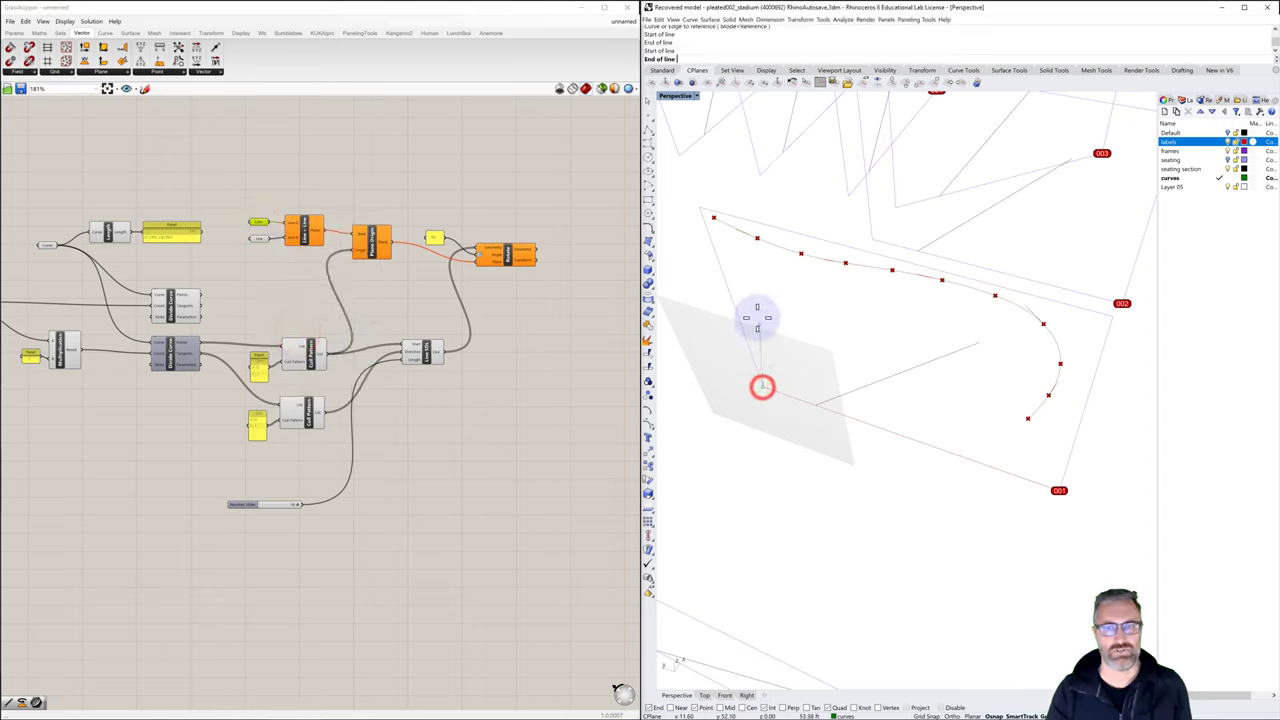
pyautogui.click(699, 212)
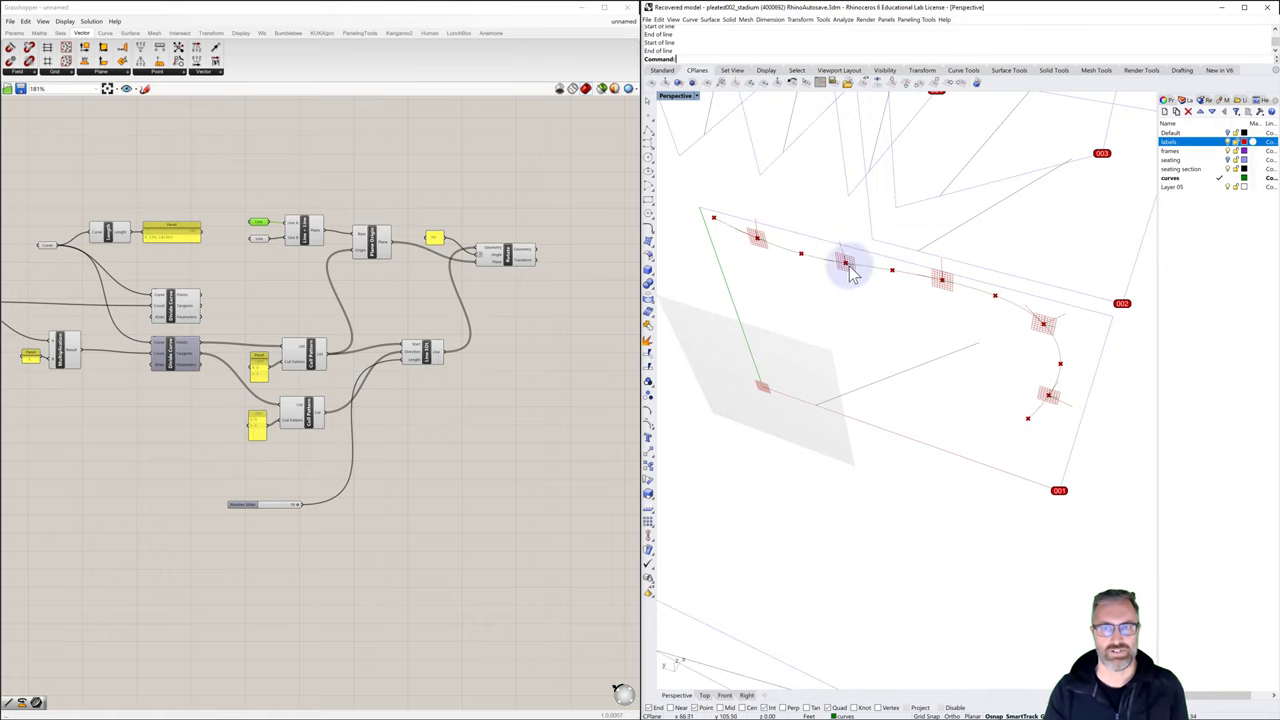
# Orbit the Perspective view, previewing the rotation and Line components' geometry around the seating curve
pyautogui.moveTo(971, 294); pyautogui.dragTo(849, 266, button='right')
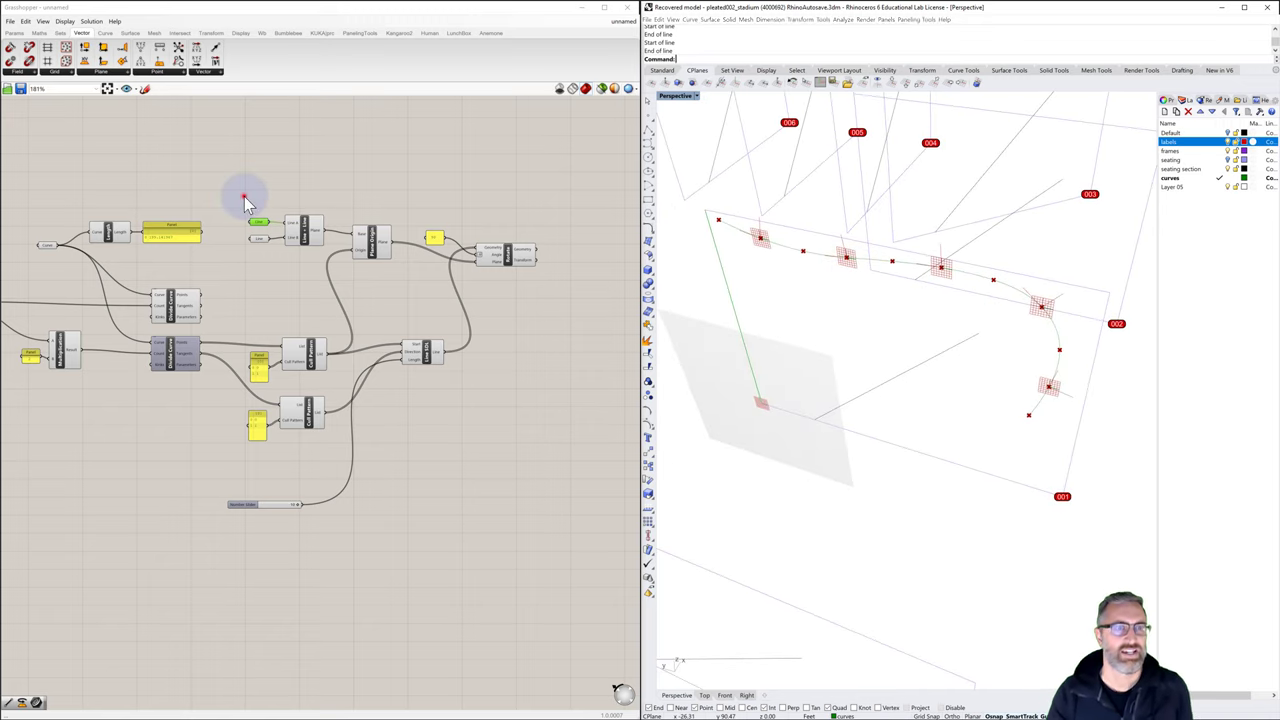
pyautogui.moveTo(244, 197); pyautogui.dragTo(457, 284)
pyautogui.moveTo(894, 289); pyautogui.dragTo(873, 308, button='right')
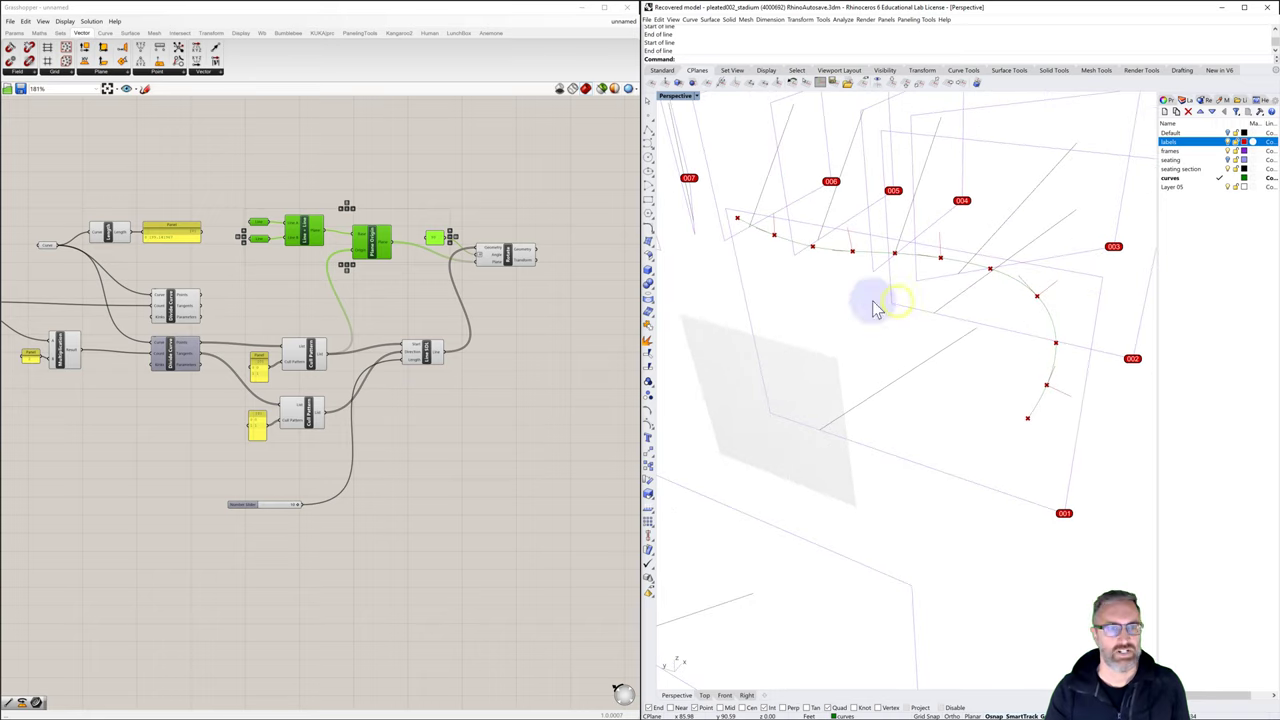
pyautogui.click(425, 358)
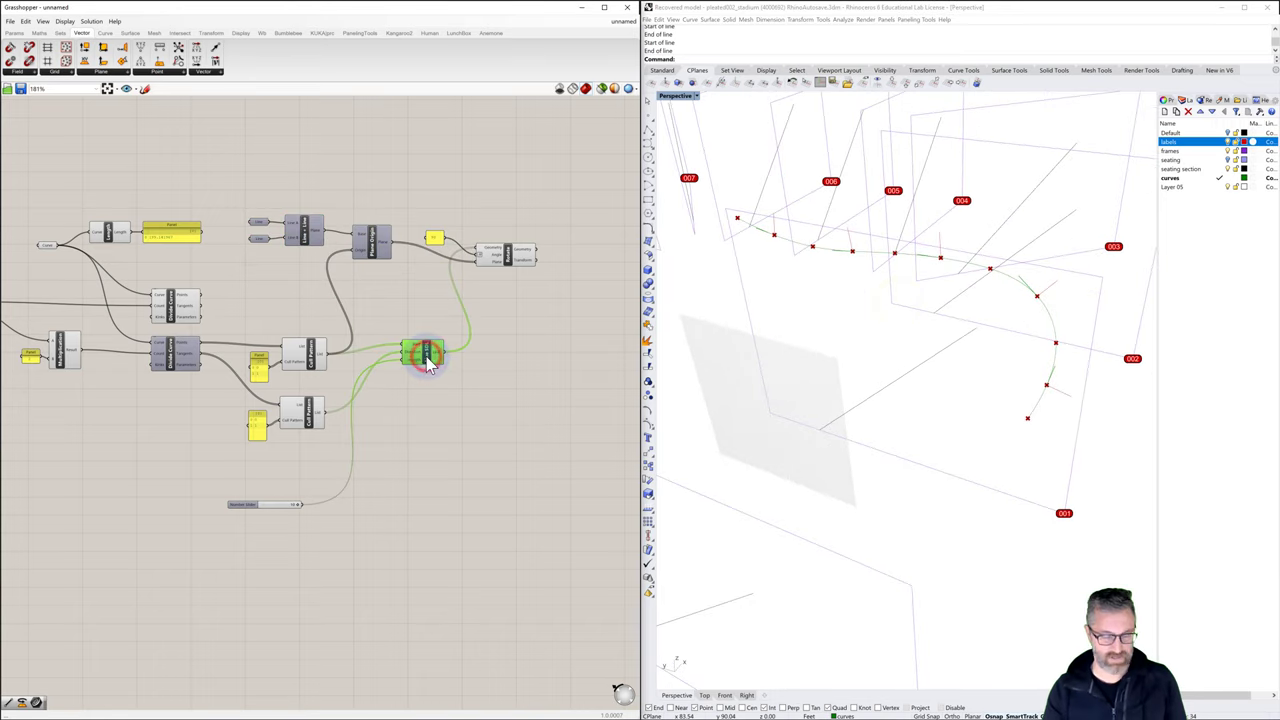
pyautogui.moveTo(788, 345); pyautogui.dragTo(951, 366, button='right')
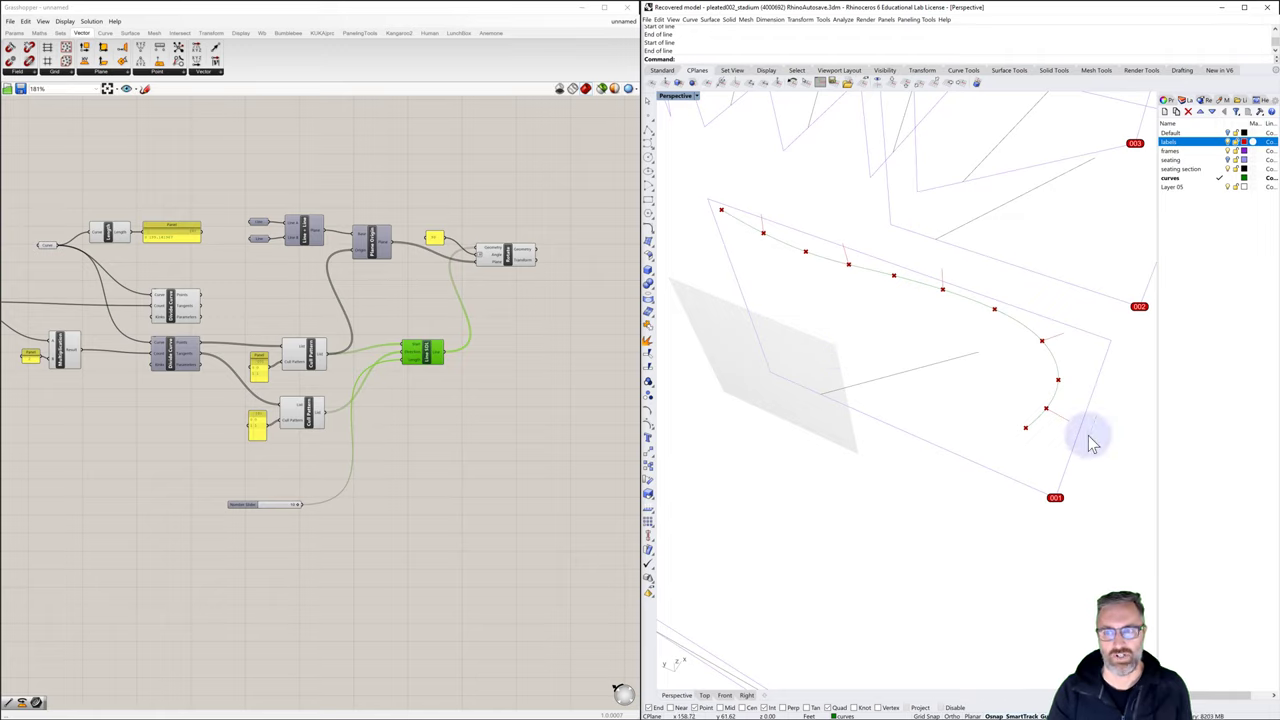
pyautogui.click(1056, 377)
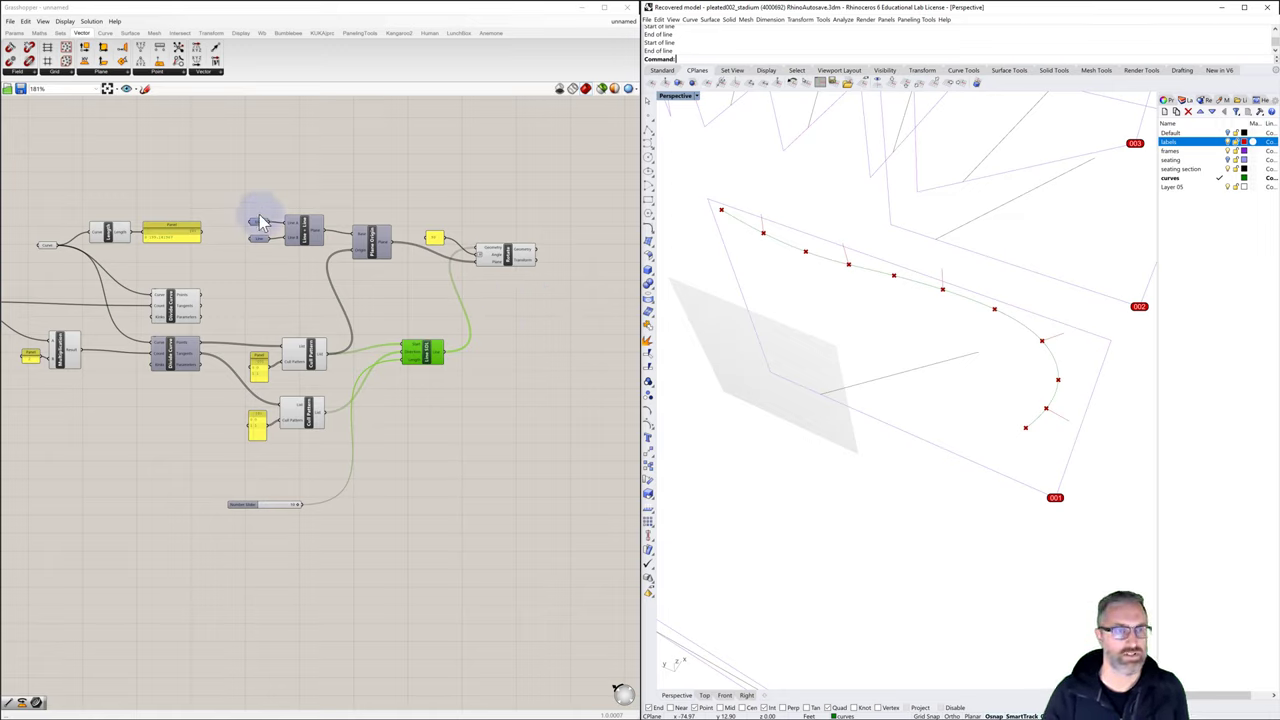
# Check the Line inputs and Rotate's inputs and output, then shift the canvas to make room
pyautogui.moveTo(259, 215); pyautogui.dragTo(245, 225)
pyautogui.click(286, 214)
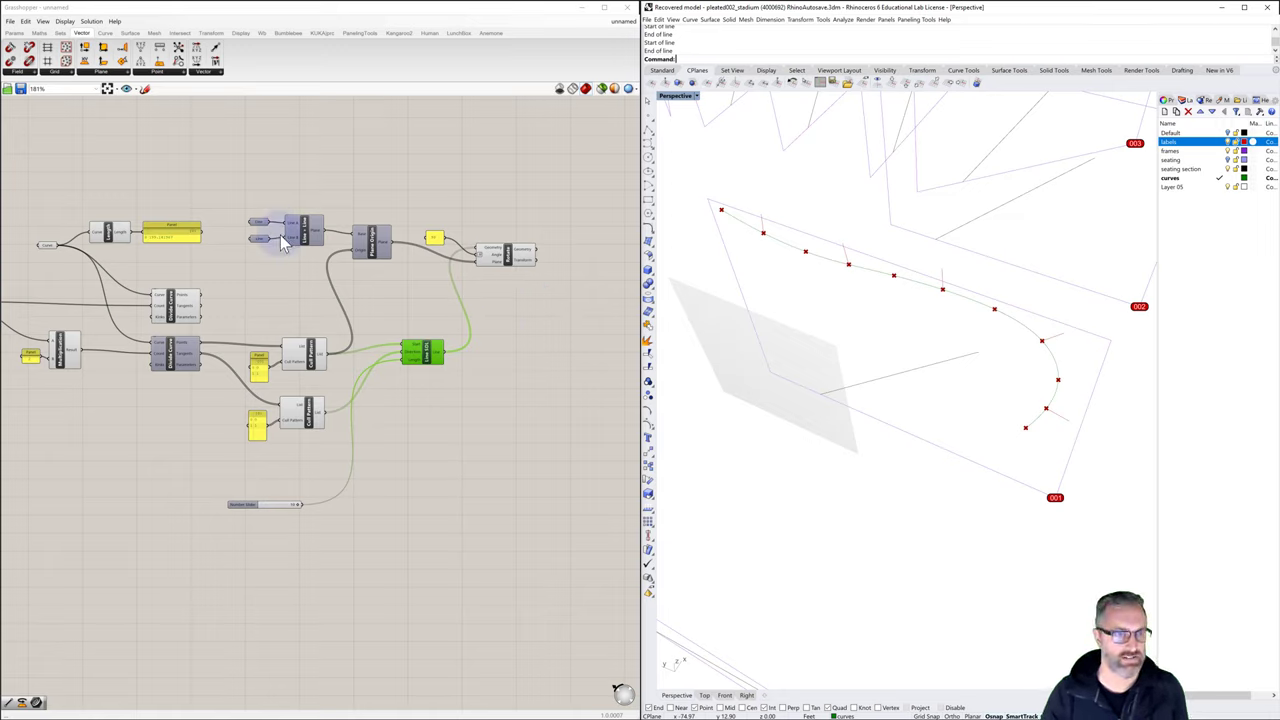
pyautogui.click(474, 254)
pyautogui.click(510, 255)
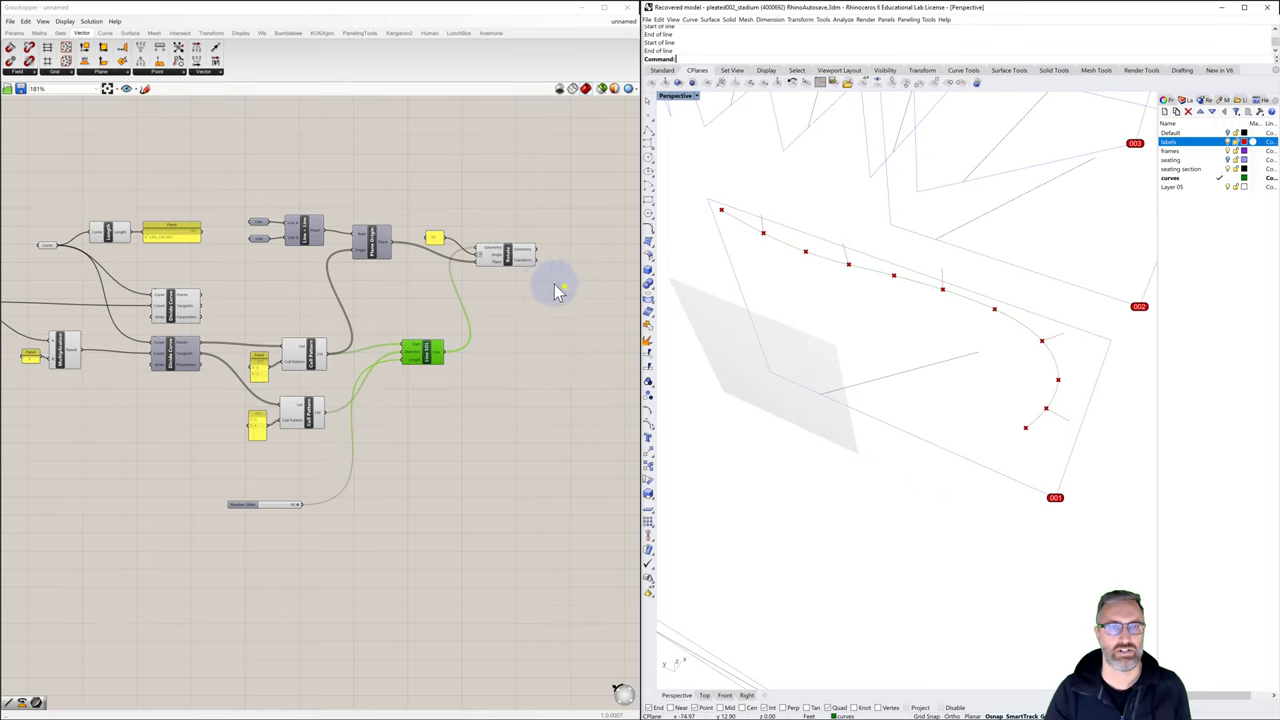
pyautogui.moveTo(562, 284); pyautogui.dragTo(519, 257, button='right')
pyautogui.doubleClick(516, 276)
# Place an End Points component beside Rotate, fed by Rotate's geometry output
pyautogui.write('end')
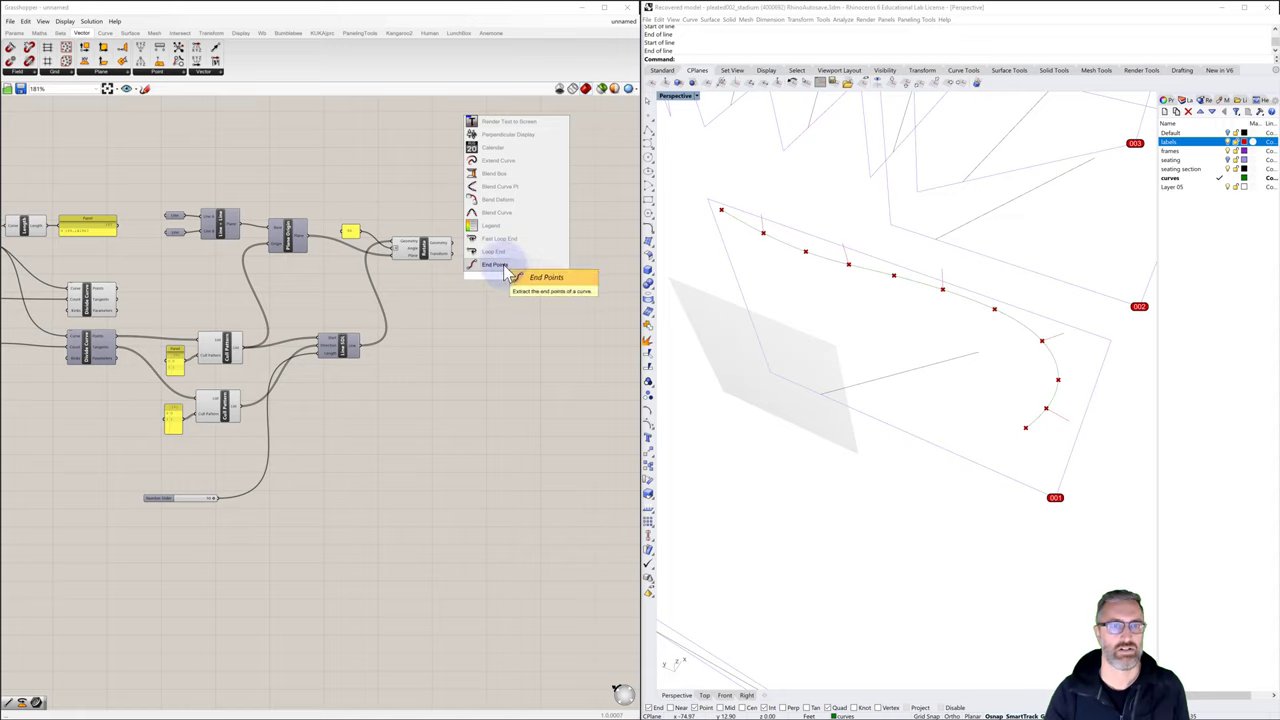
pyautogui.press('Return')
pyautogui.moveTo(517, 285); pyautogui.dragTo(510, 245)
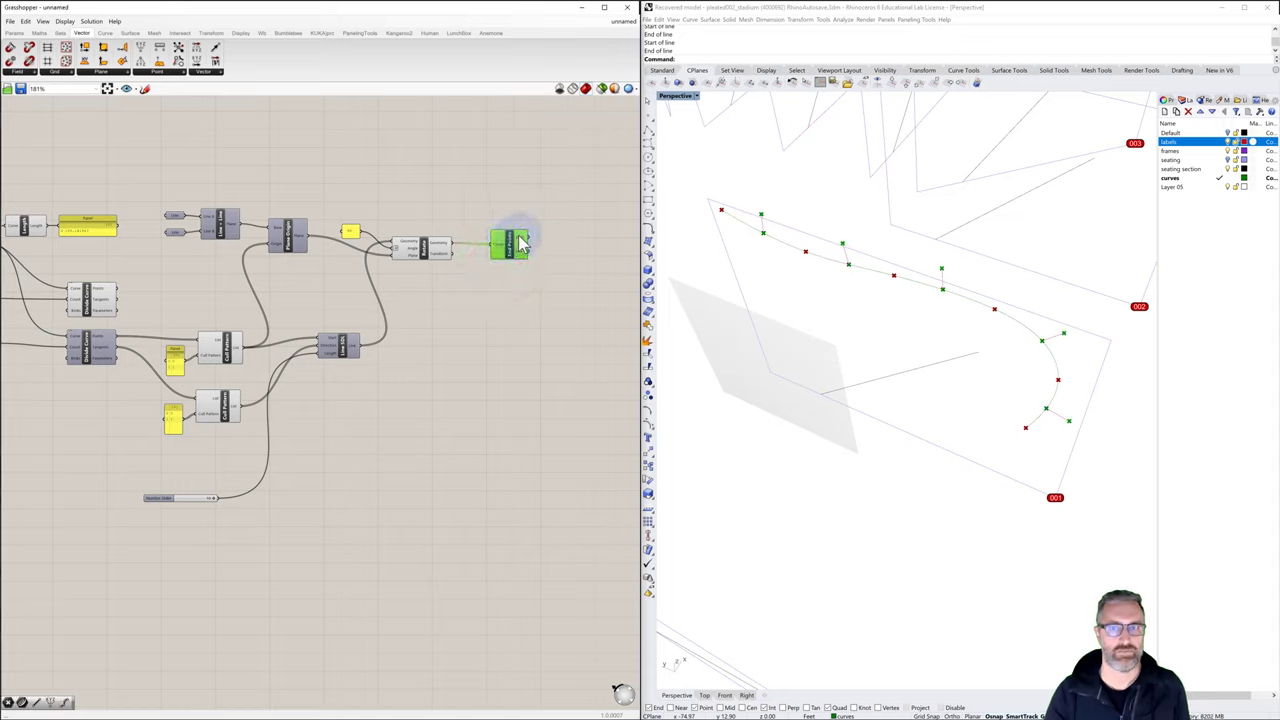
pyautogui.click(432, 258)
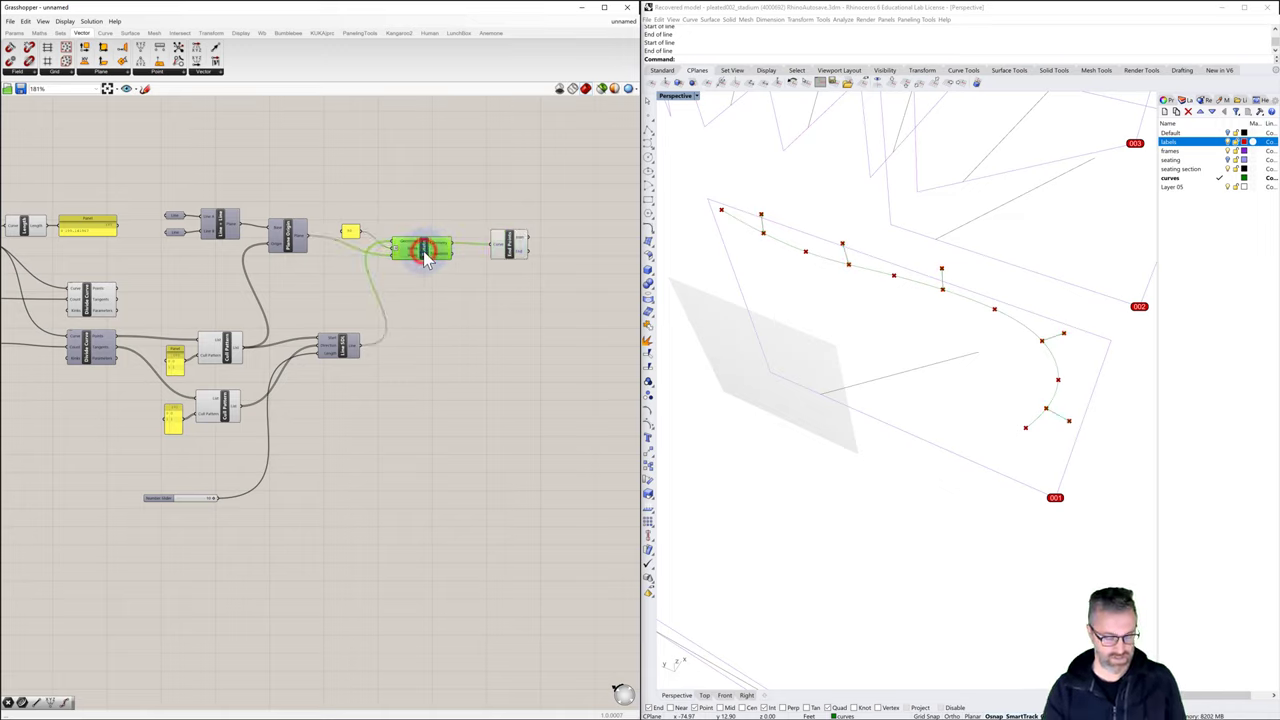
pyautogui.click(458, 307)
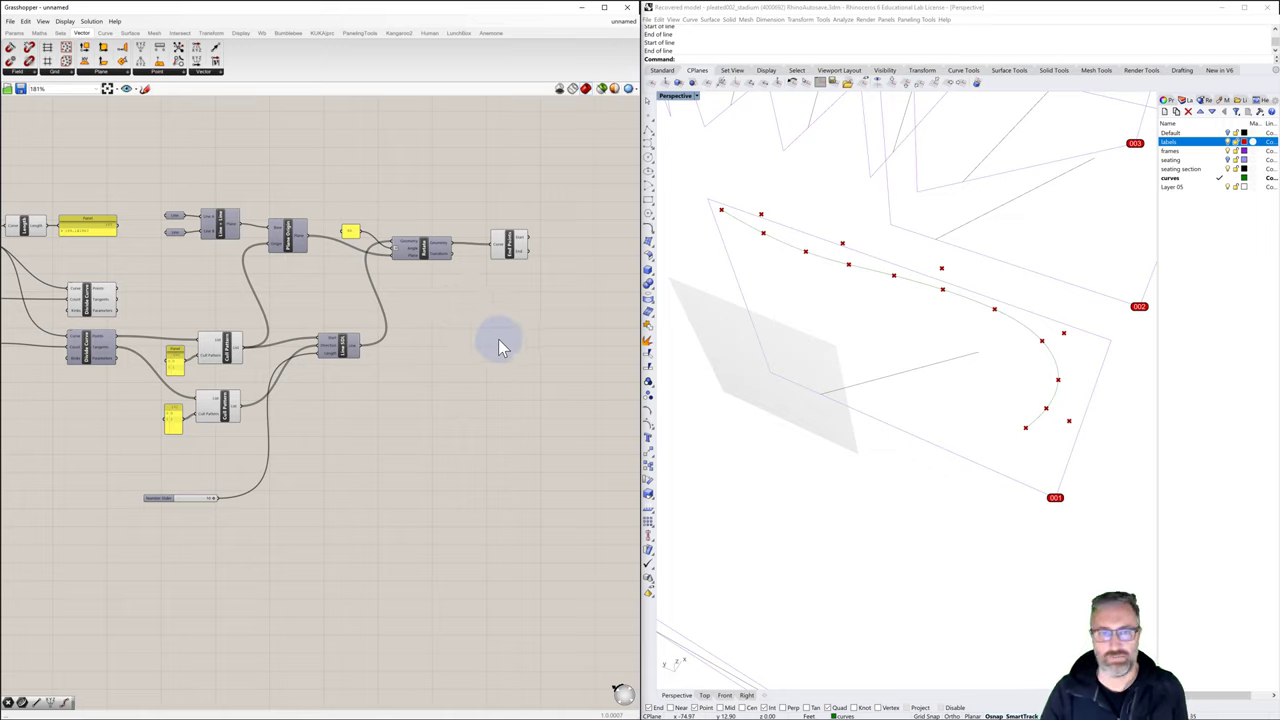
# Place a Weaverbird Weave component fed by the rotated end points and Divide Curve's points
pyautogui.doubleClick(604, 268)
pyautogui.write('weave')
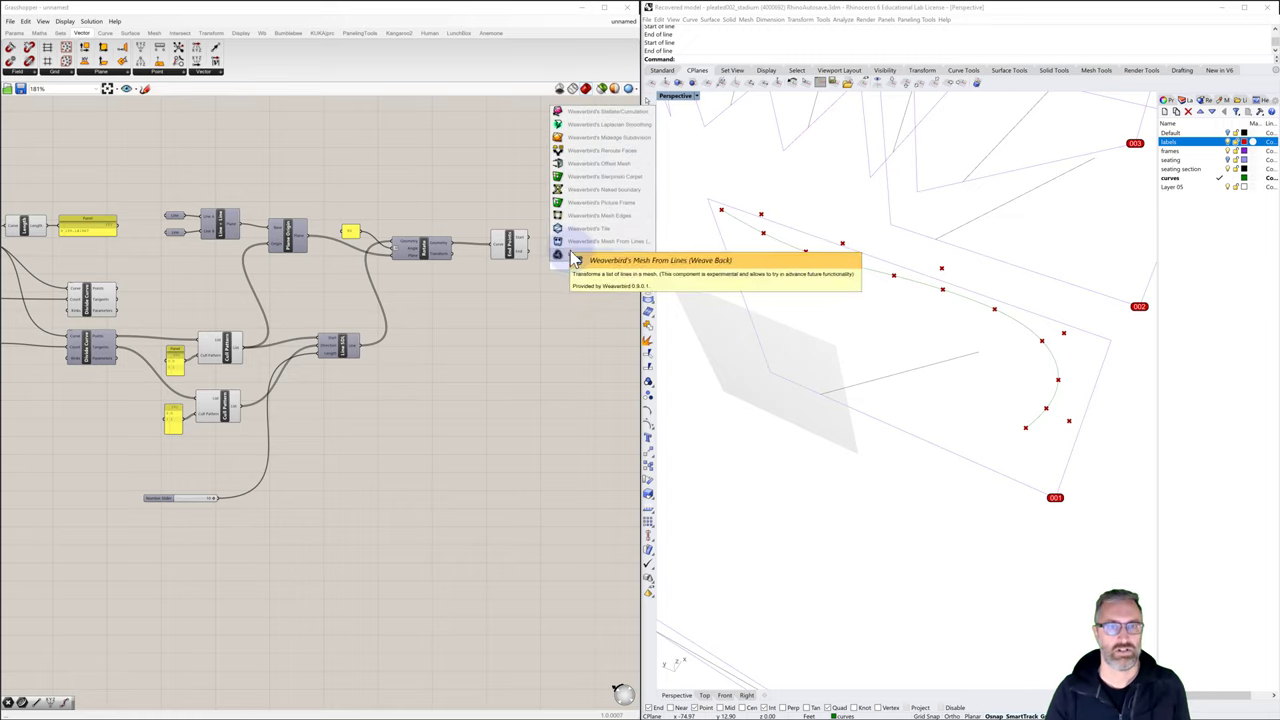
pyautogui.click(572, 254)
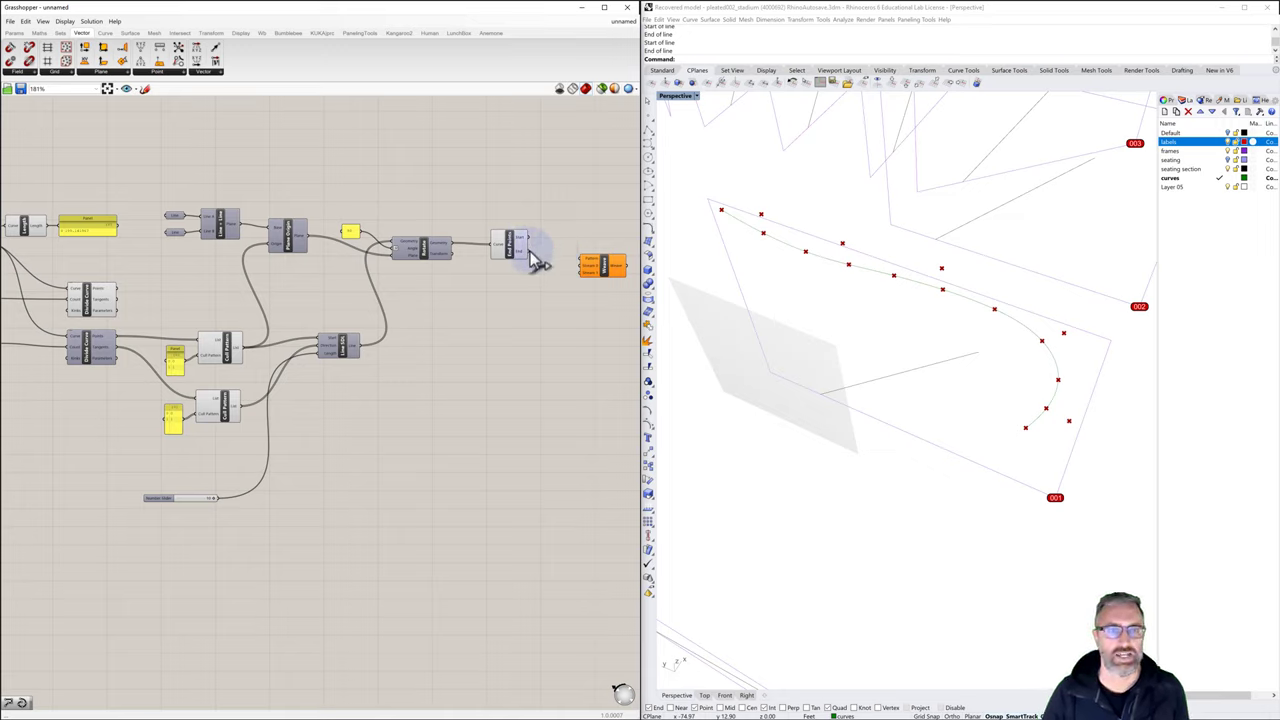
pyautogui.moveTo(529, 251); pyautogui.dragTo(585, 278)
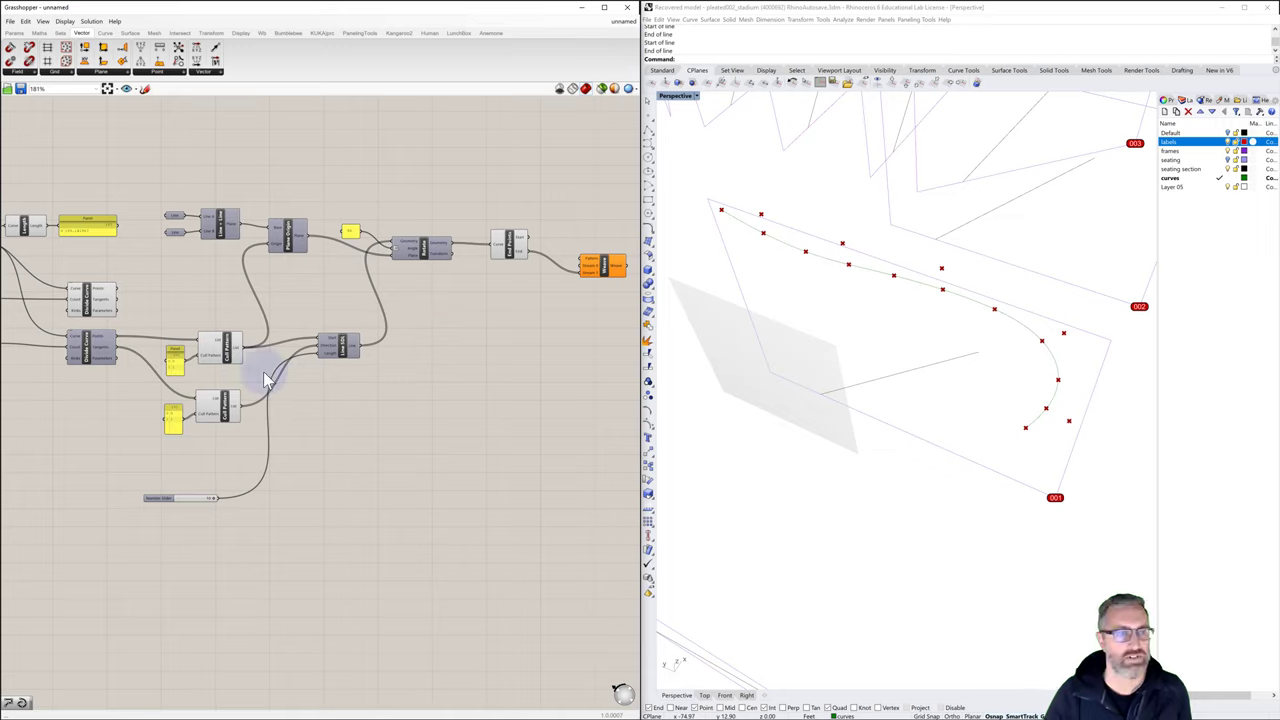
pyautogui.click(121, 290)
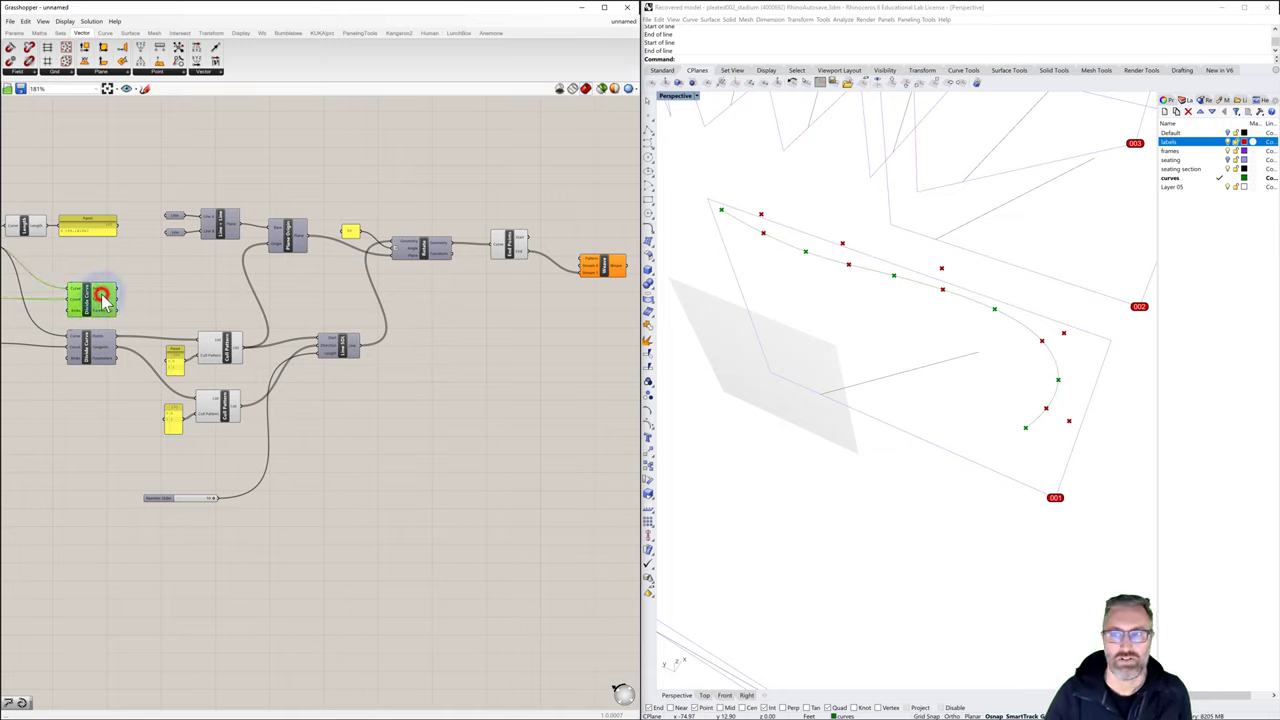
pyautogui.moveTo(120, 291); pyautogui.dragTo(588, 276)
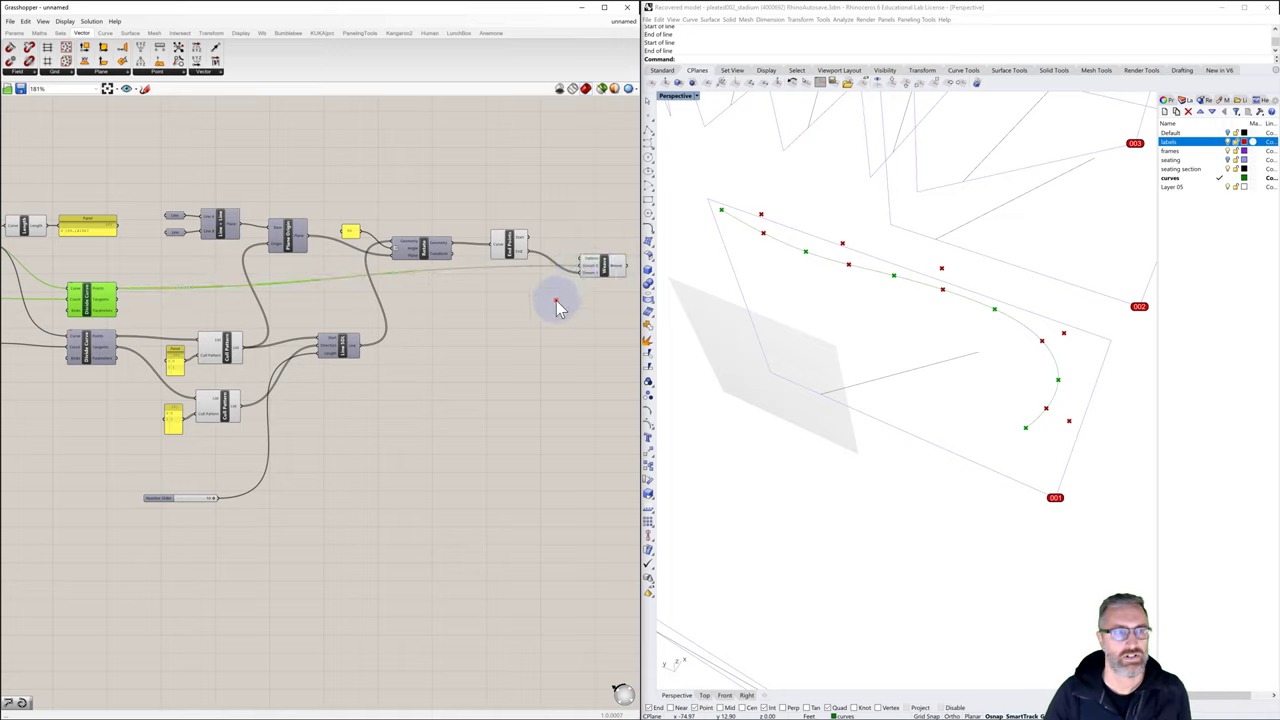
pyautogui.click(556, 300)
# Preview the Divide Curve, End Points, Weave and Cull Pattern outputs to check the woven points
pyautogui.click(88, 298)
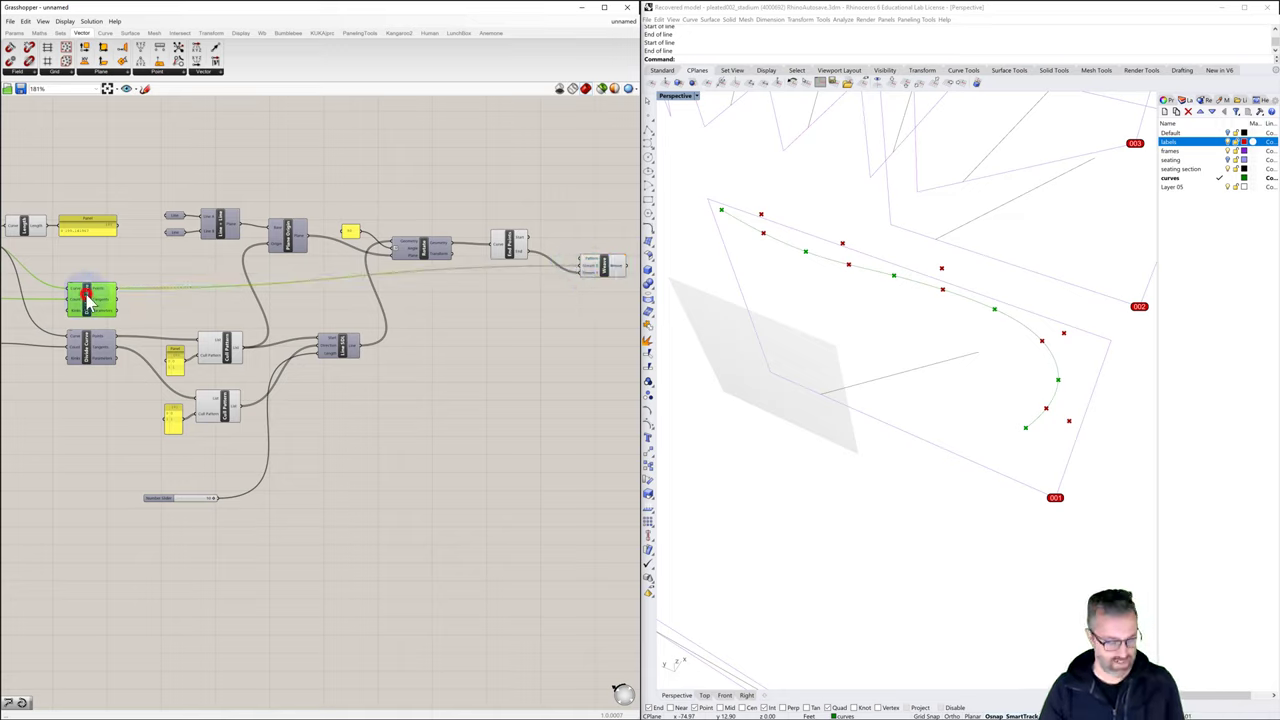
pyautogui.click(337, 300)
pyautogui.moveTo(486, 297); pyautogui.dragTo(464, 293, button='right')
pyautogui.click(483, 250)
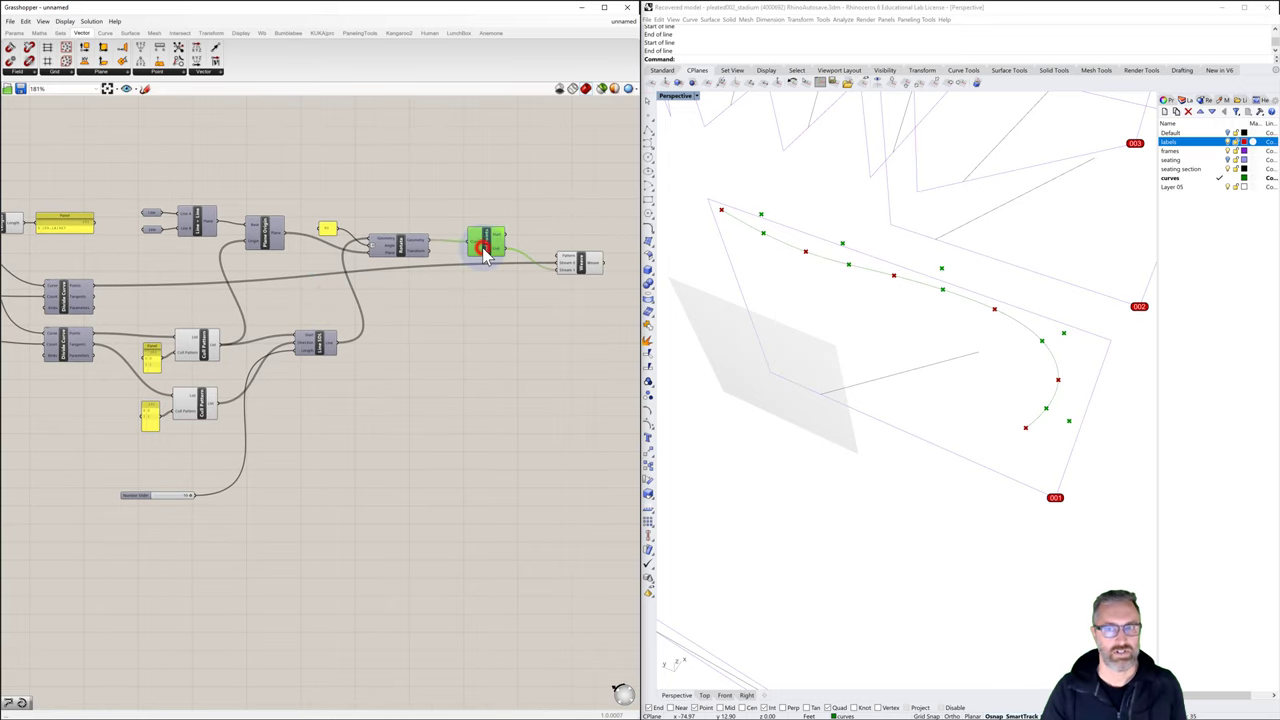
pyautogui.click(525, 286)
pyautogui.click(580, 262)
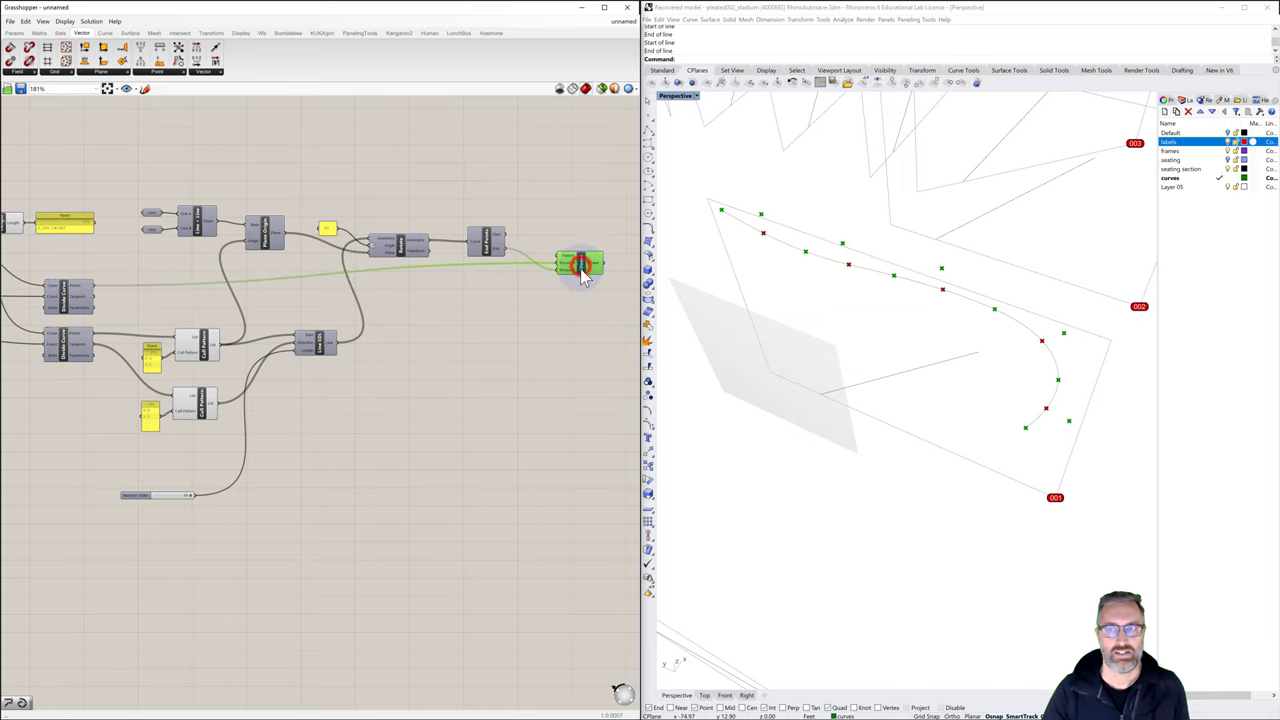
pyautogui.moveTo(579, 302); pyautogui.dragTo(563, 298, button='right')
pyautogui.scroll(-2, 565, 300)
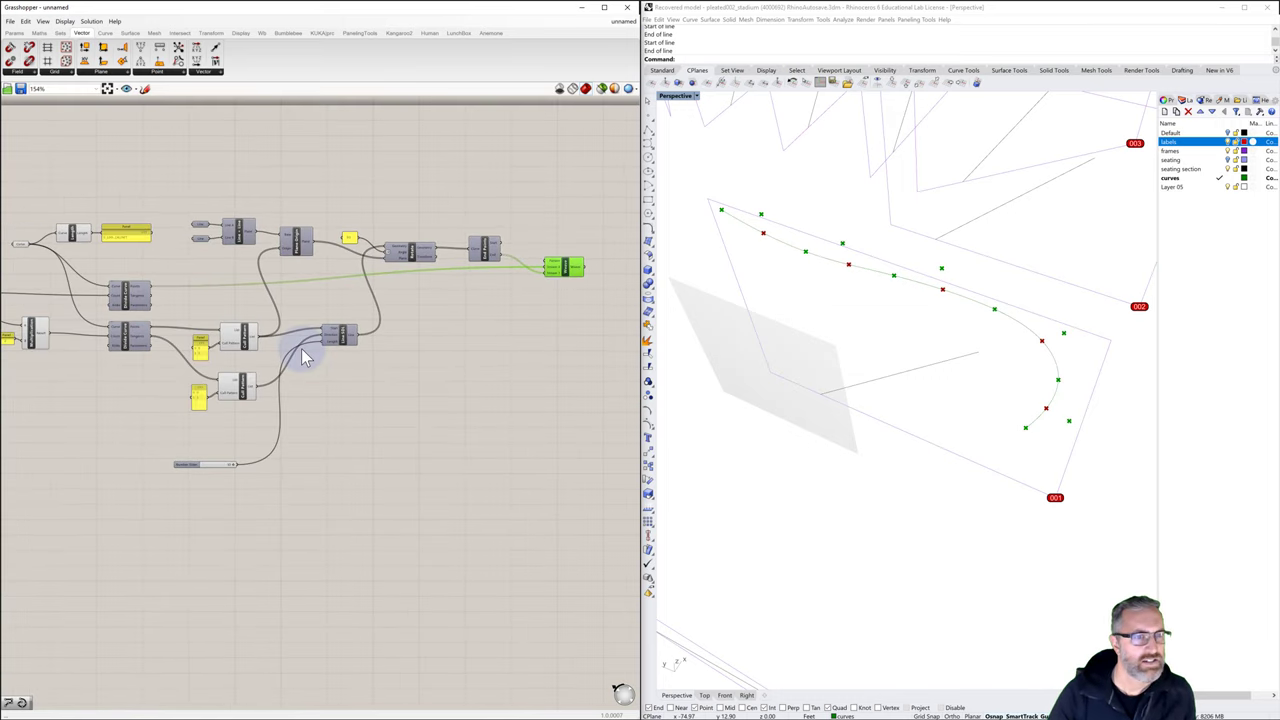
pyautogui.click(248, 350)
pyautogui.keyDown('shift'); pyautogui.click(243, 385); pyautogui.keyUp('shift')
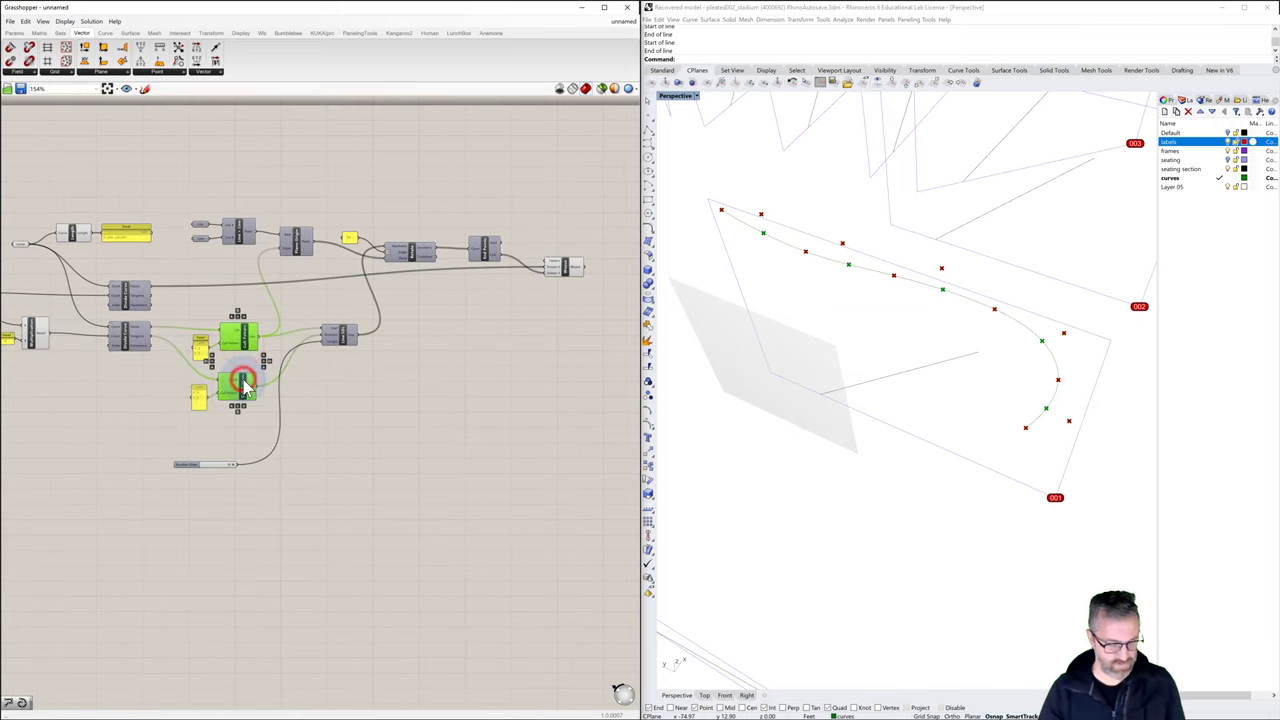
pyautogui.click(531, 346)
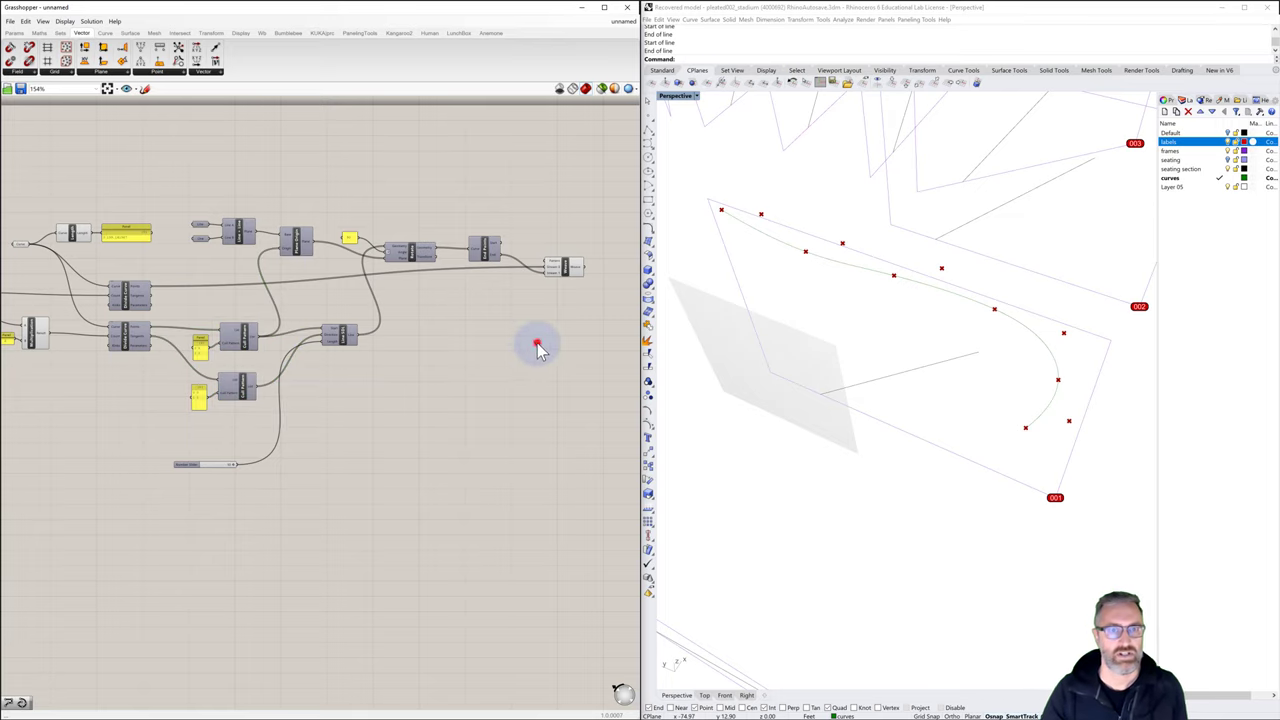
pyautogui.moveTo(531, 346)
pyautogui.mouseDown(button='right')
pyautogui.moveTo(482, 313)
pyautogui.moveTo(420, 310)
pyautogui.mouseUp(button='right')
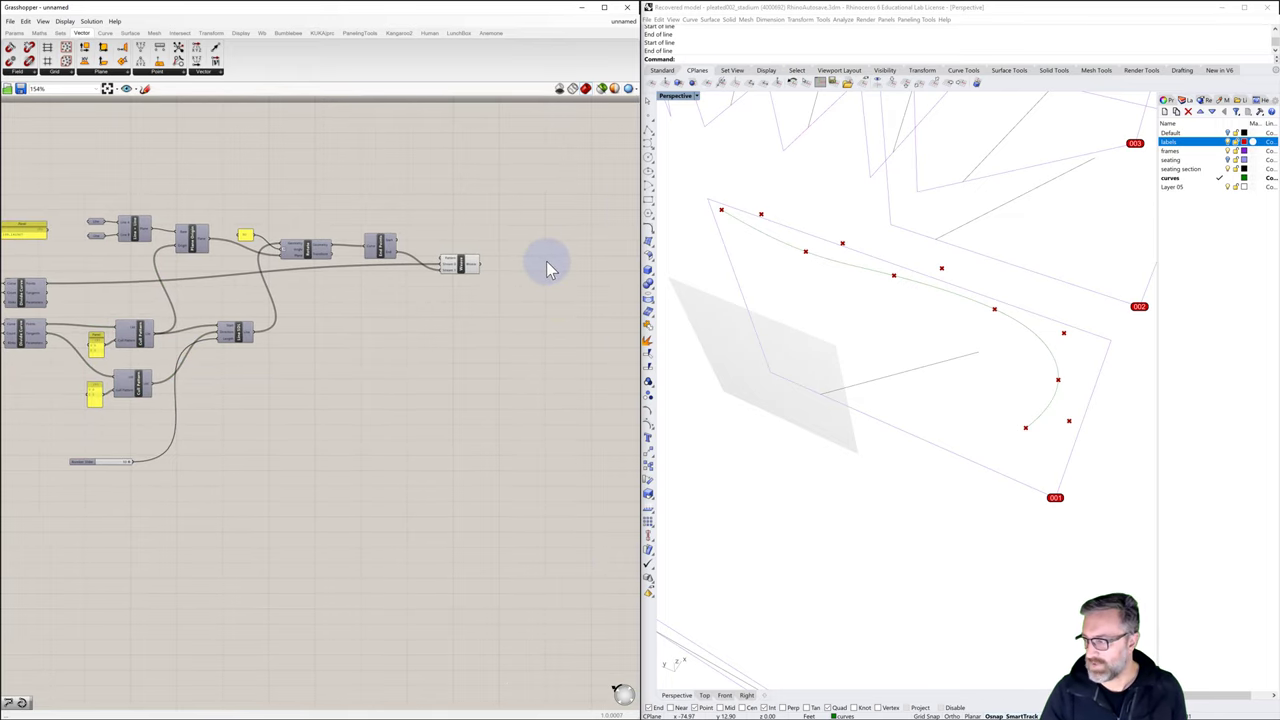
# Add a PolyLine component using the Weave output as vertices and orbit to inspect the zig-zag
pyautogui.click(546, 261)
pyautogui.click(546, 261)
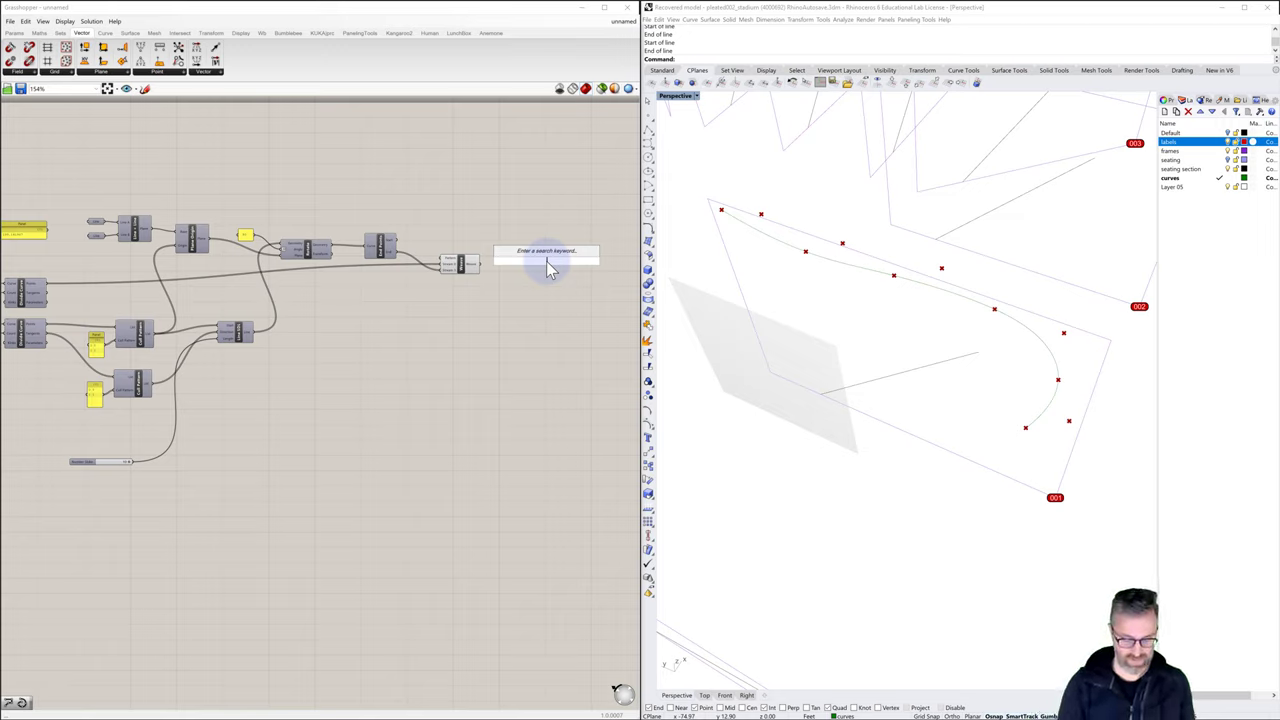
pyautogui.write('poly')
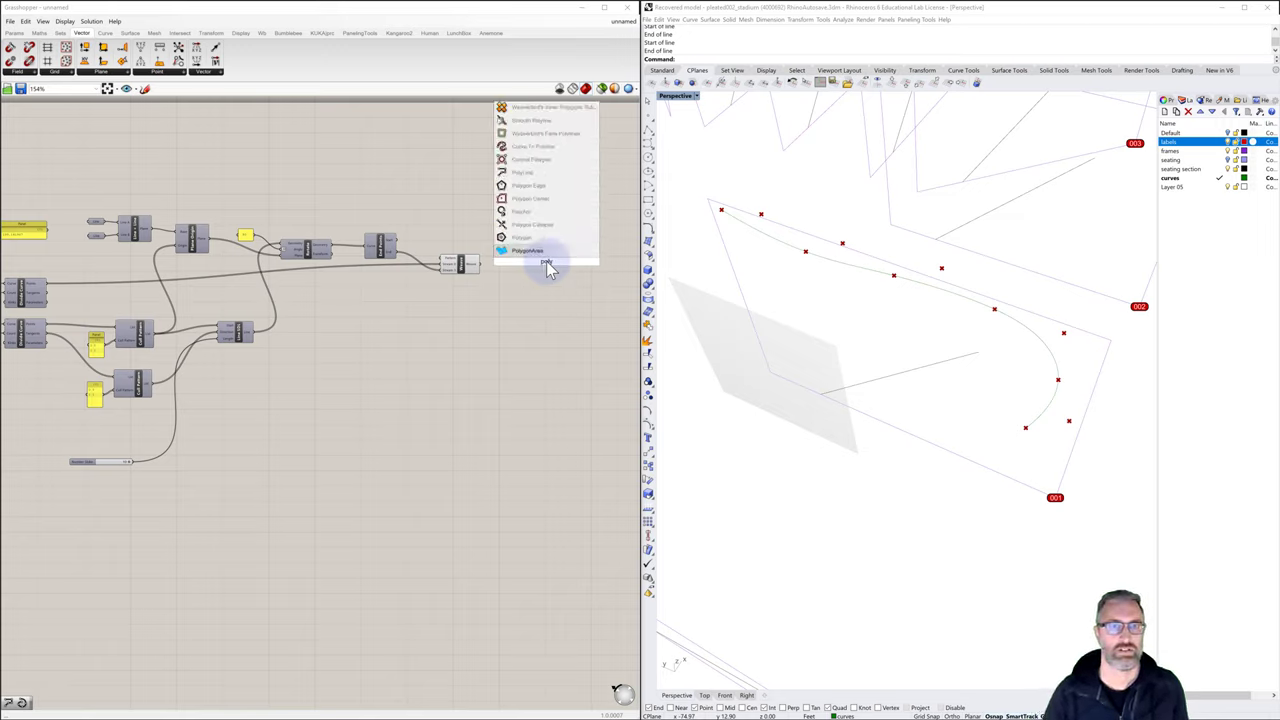
pyautogui.click(531, 174)
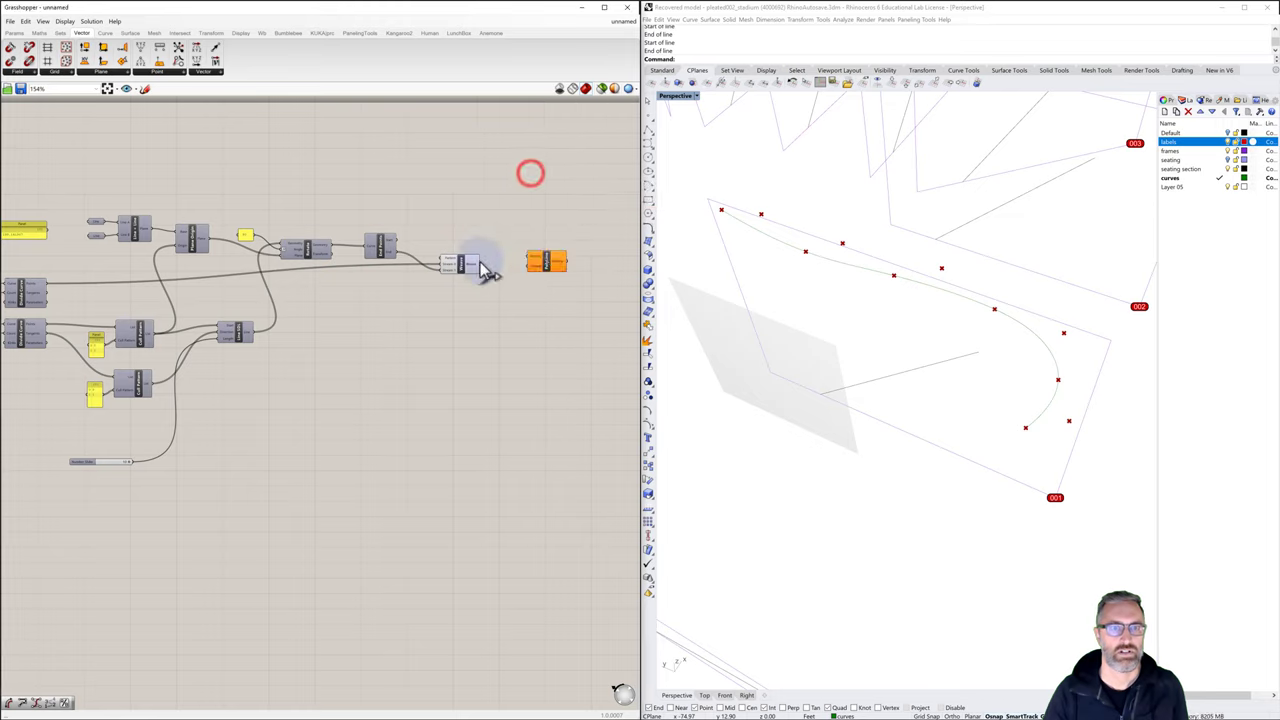
pyautogui.moveTo(479, 263); pyautogui.dragTo(533, 262)
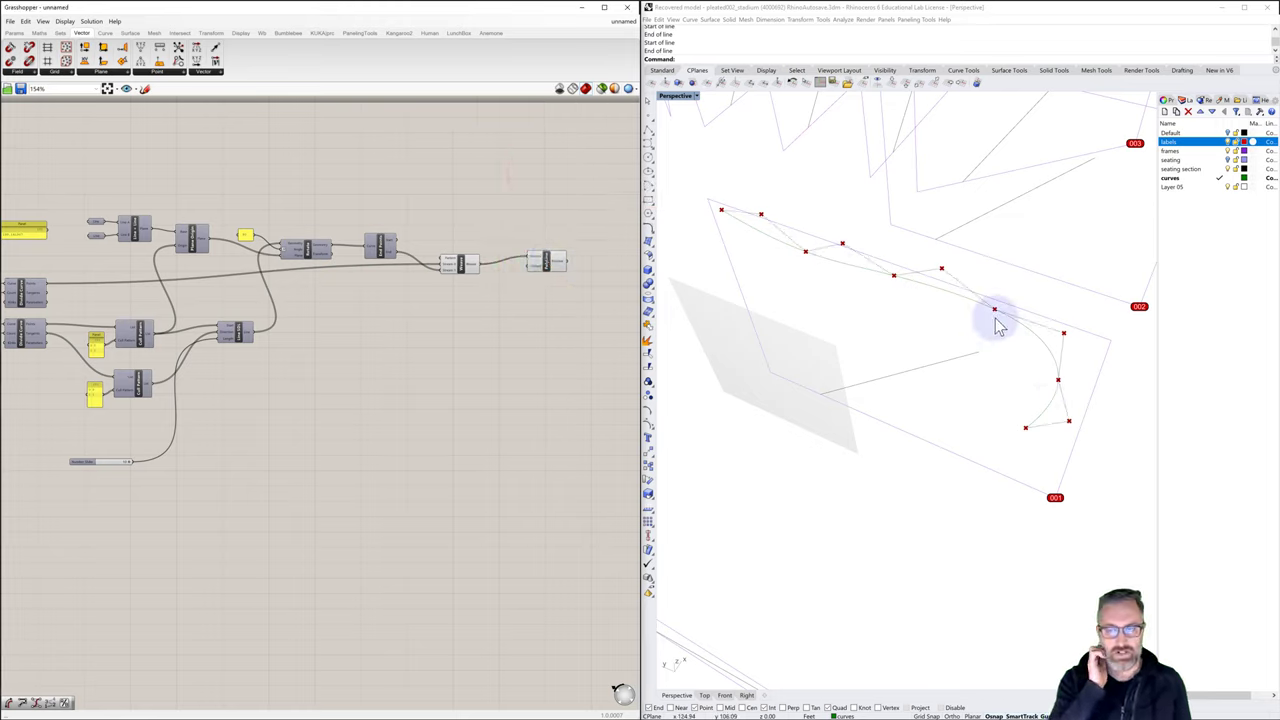
pyautogui.moveTo(1080, 357); pyautogui.dragTo(1050, 364, button='right')
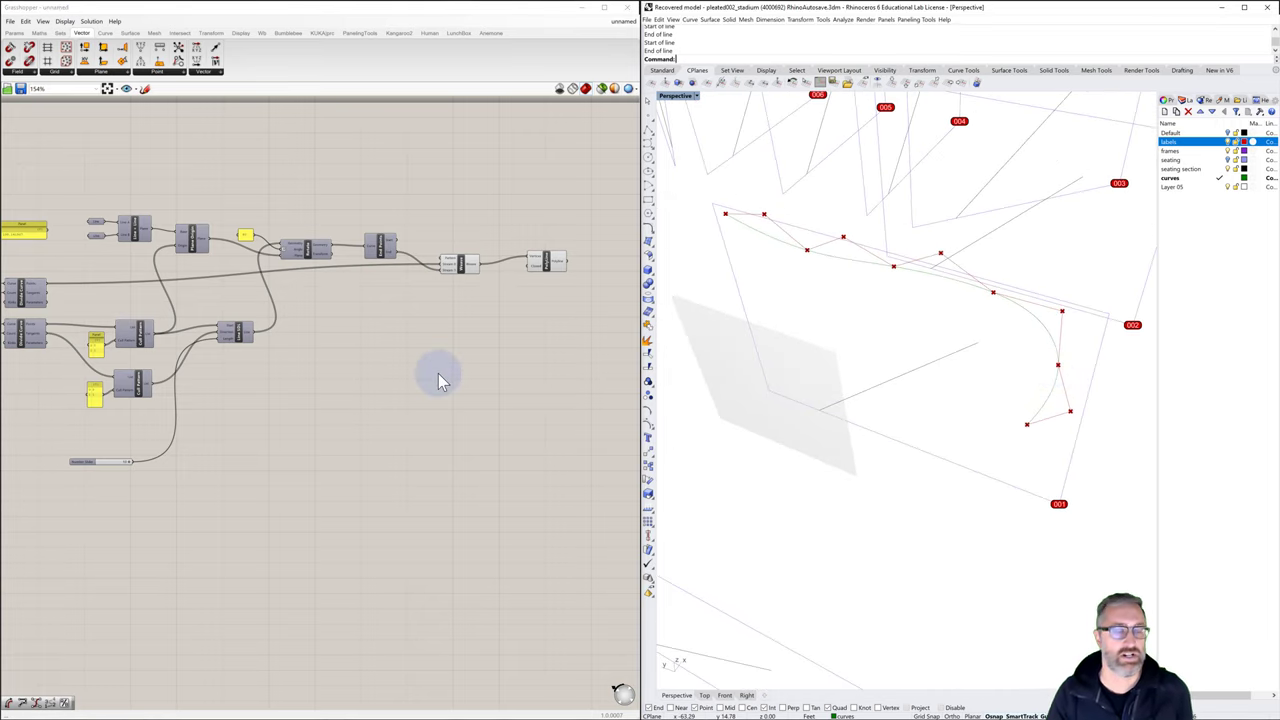
pyautogui.moveTo(366, 403); pyautogui.dragTo(500, 377, button='right')
pyautogui.moveTo(312, 410); pyautogui.dragTo(423, 389, button='right')
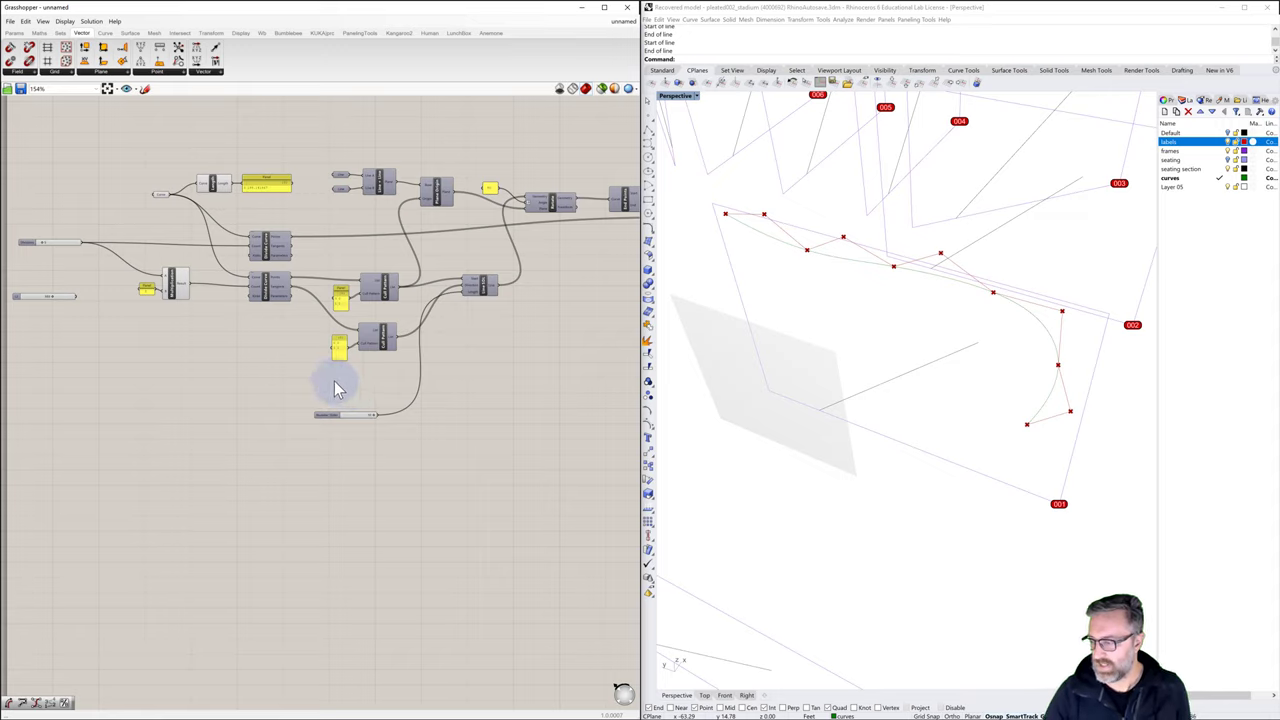
# Place an Expression component on empty canvas below the graph
pyautogui.doubleClick(364, 462)
pyautogui.write('expre')
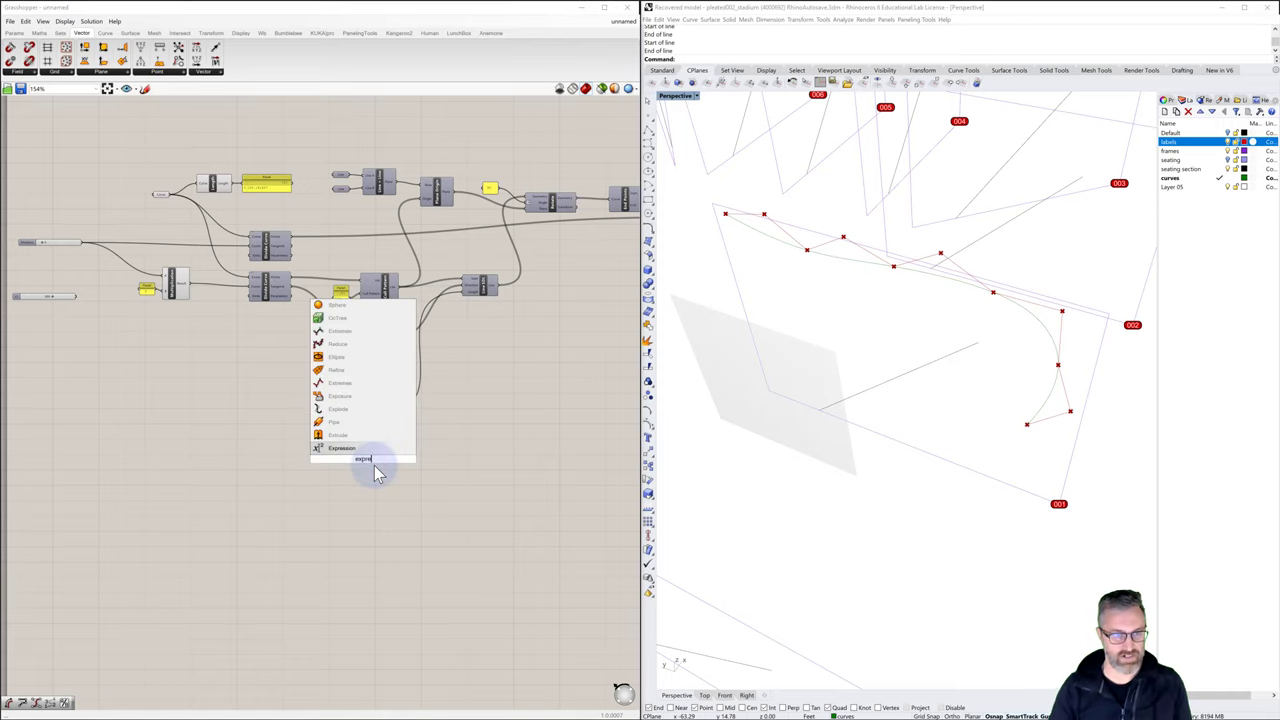
pyautogui.click(355, 451)
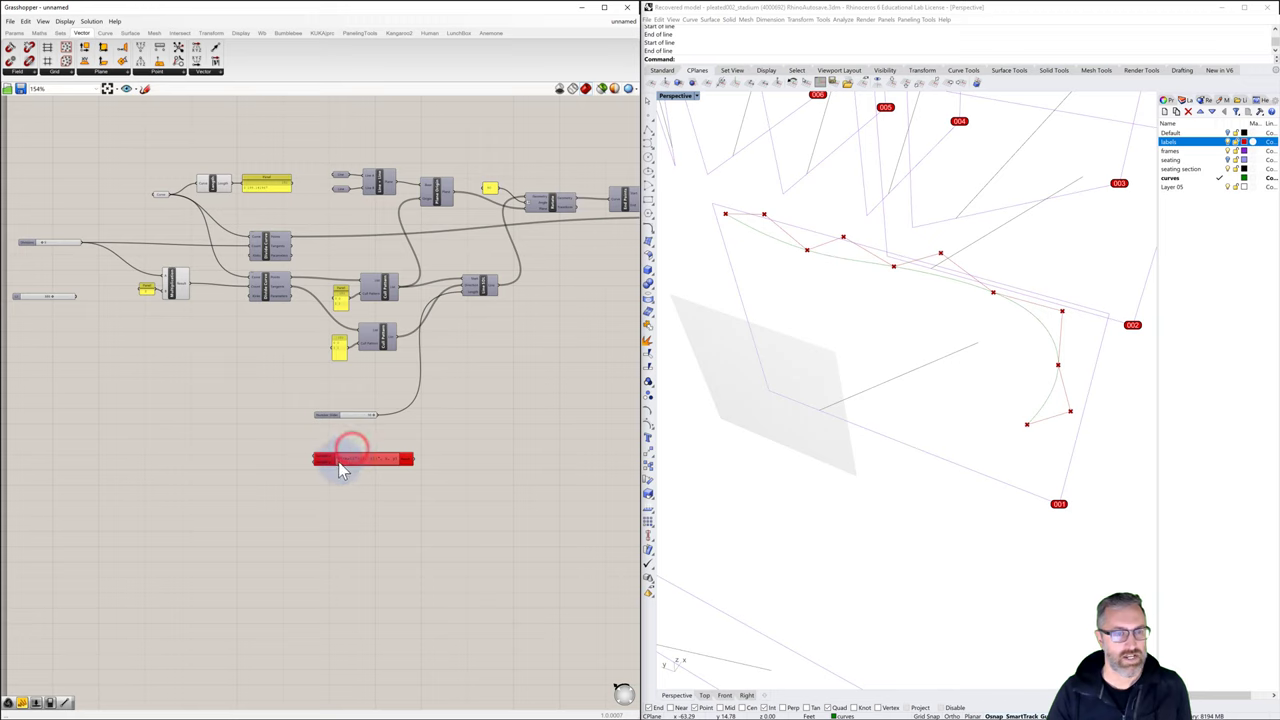
pyautogui.scroll(4, 338, 461)
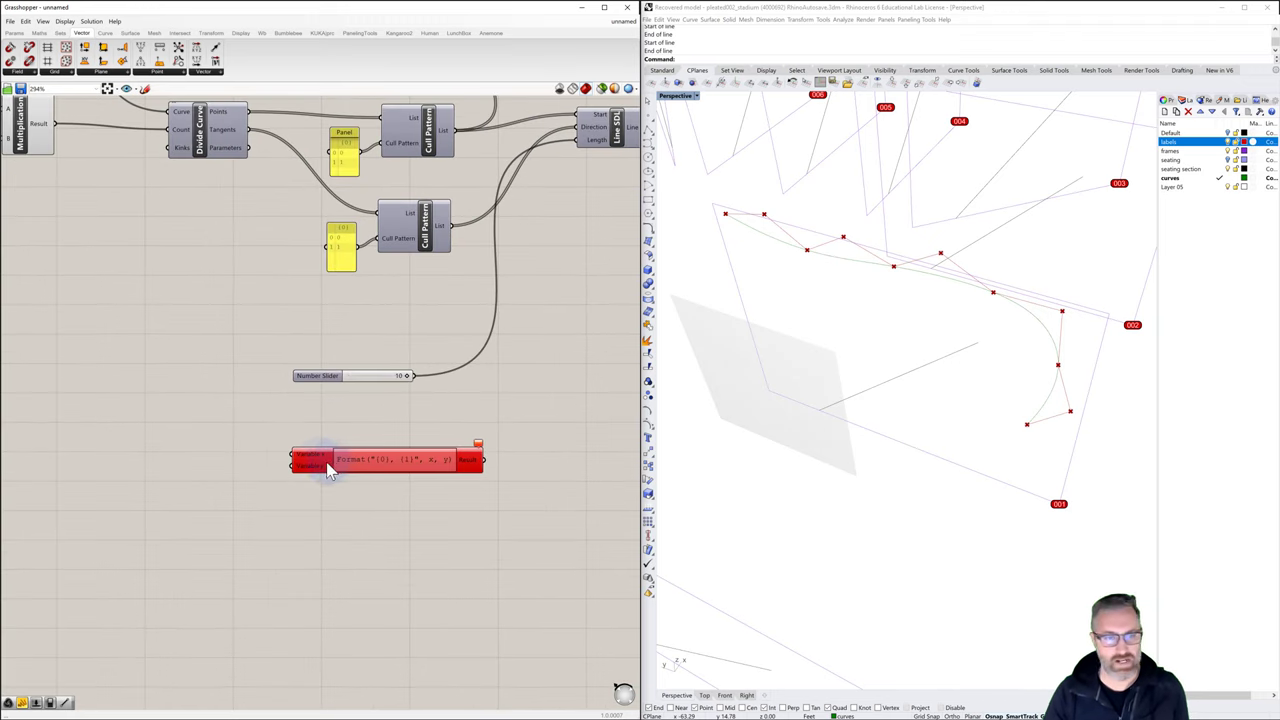
pyautogui.click(303, 458)
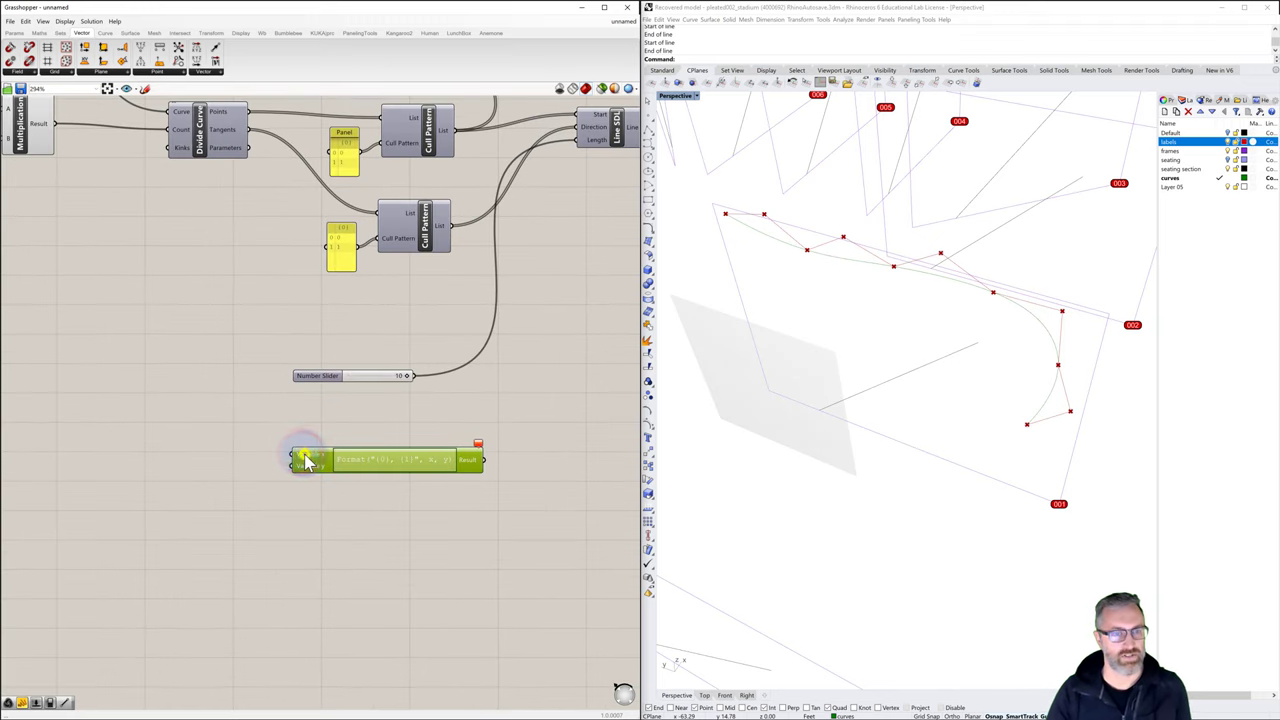
# Rename the Expression's first input variable to a
pyautogui.rightClick(301, 457)
pyautogui.moveTo(340, 462); pyautogui.dragTo(306, 462)
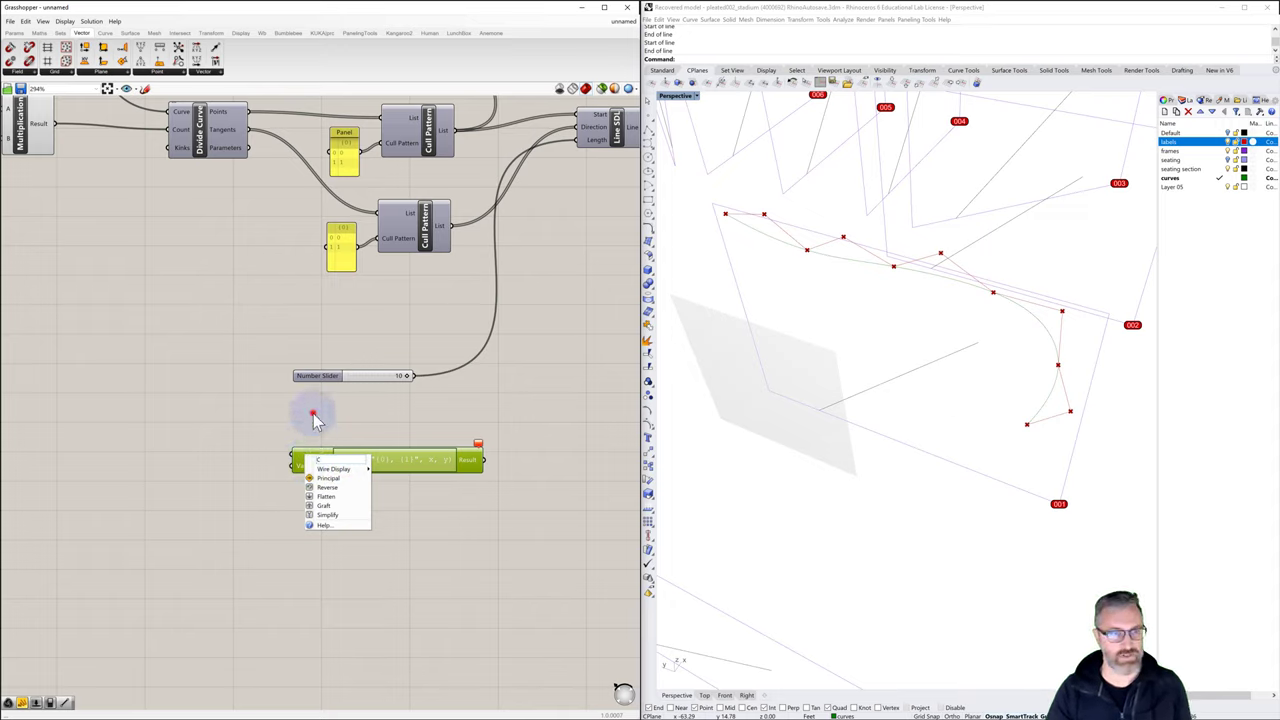
pyautogui.click(313, 410)
pyautogui.rightClick(305, 466)
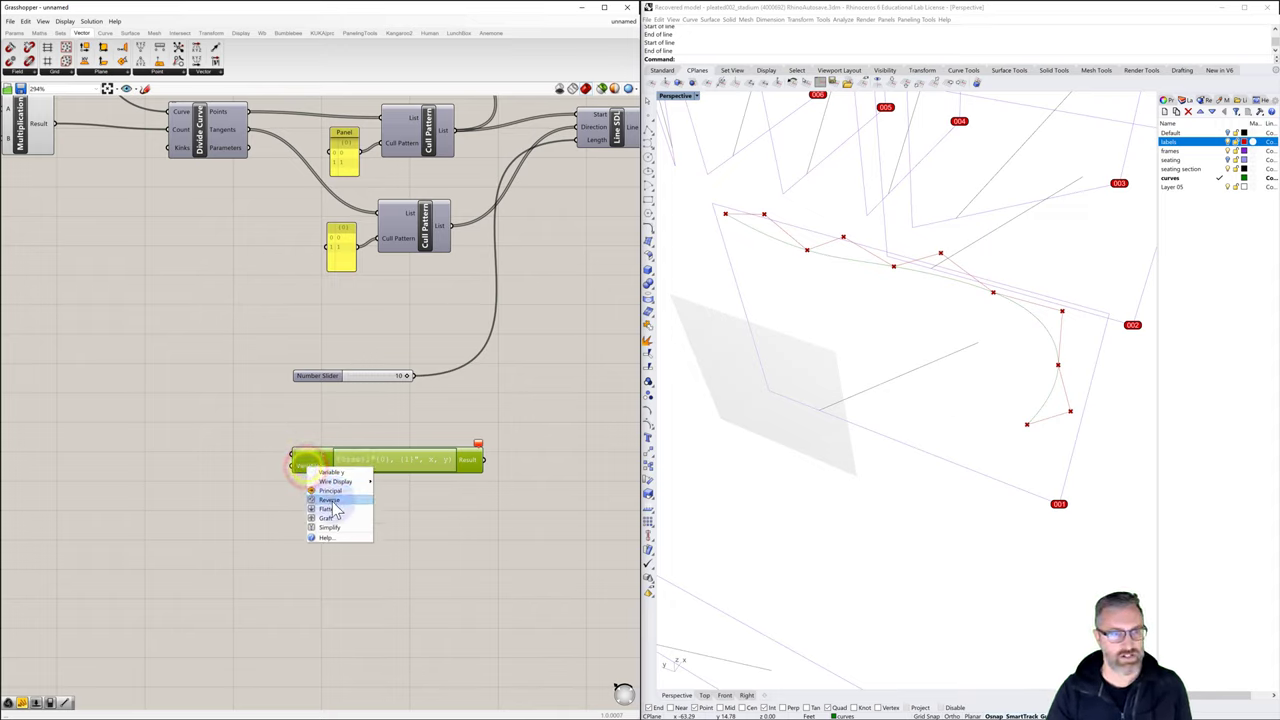
pyautogui.doubleClick(341, 470)
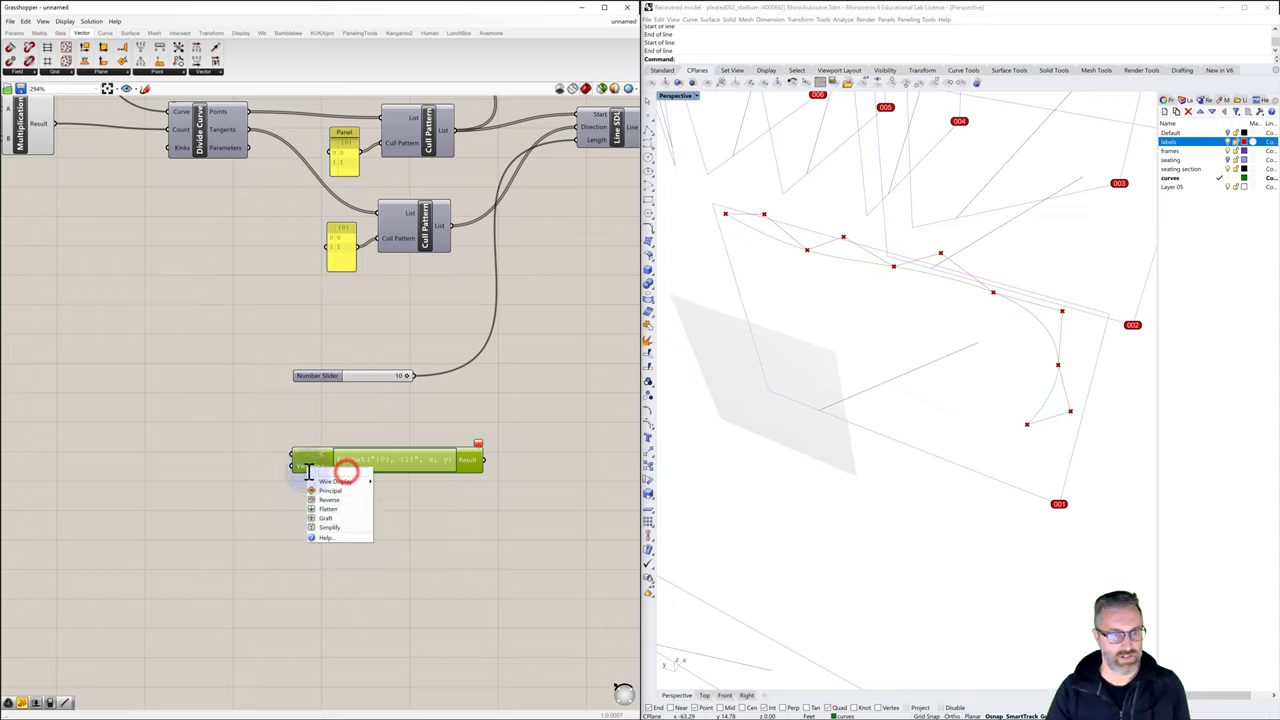
pyautogui.write('a')
pyautogui.click(334, 422)
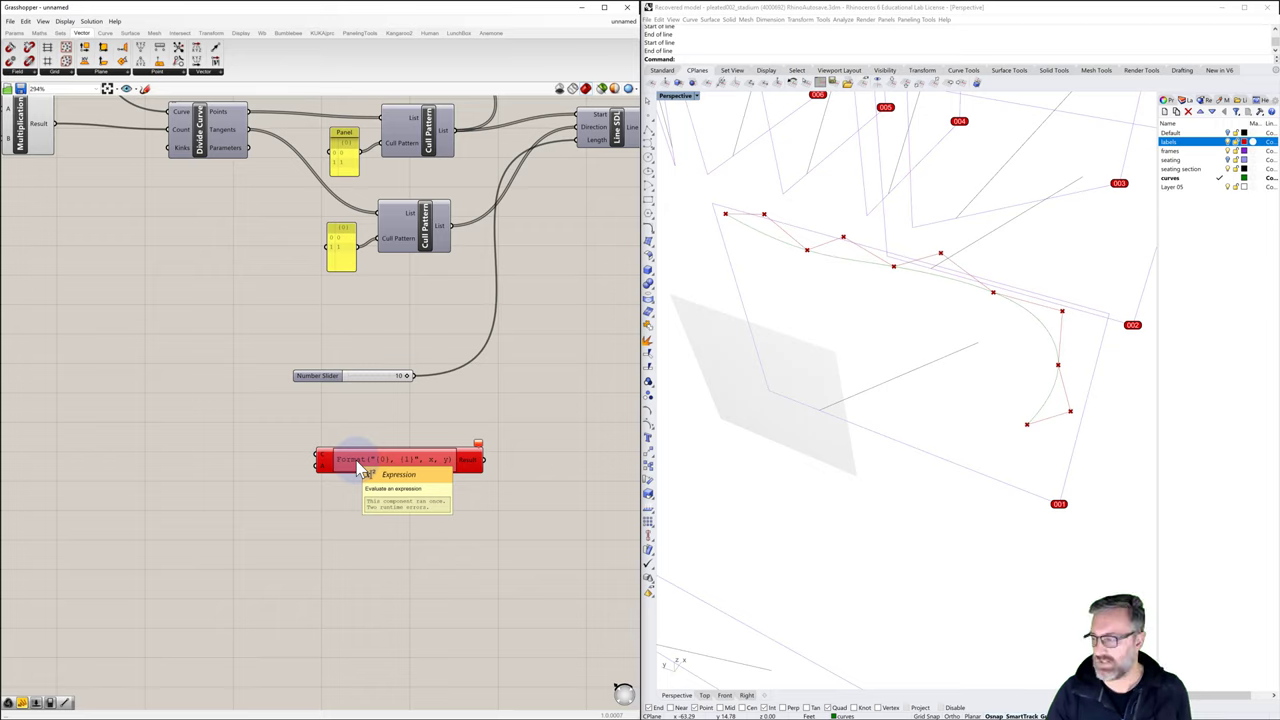
# Replace the Expression formula with Sqrt(C²-A²), using the square operator for both terms
pyautogui.doubleClick(356, 462)
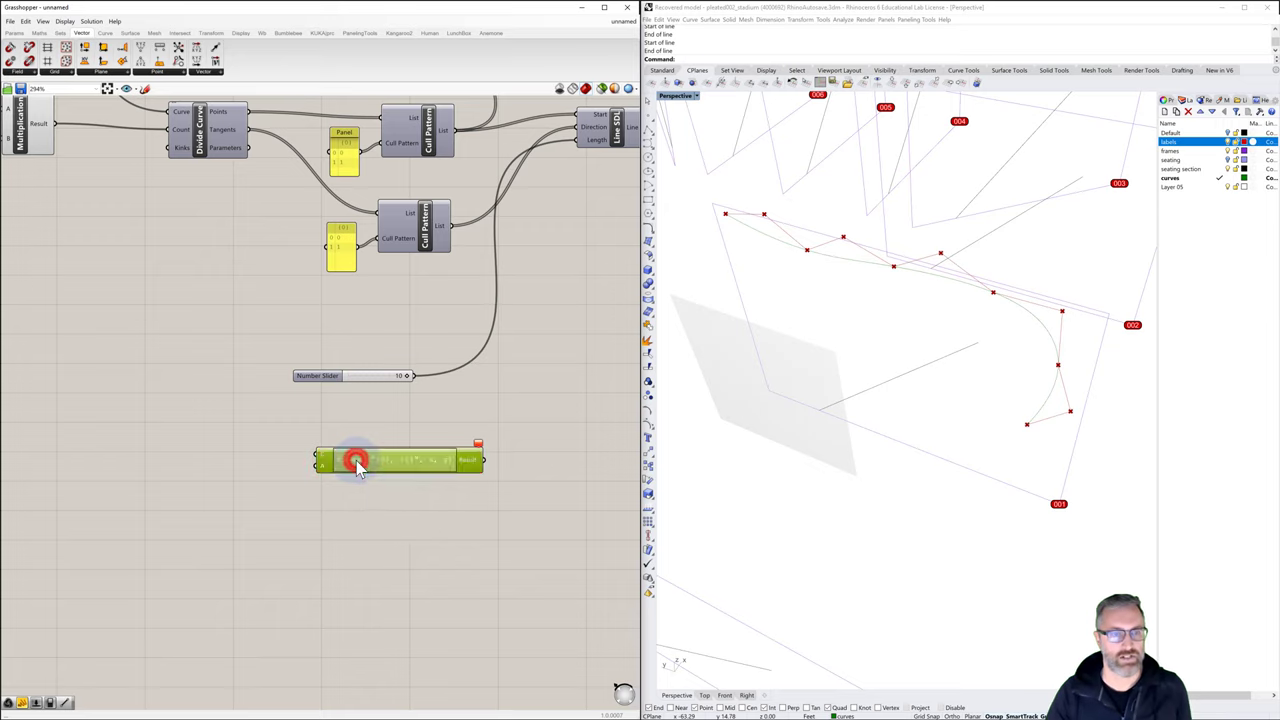
pyautogui.moveTo(375, 469); pyautogui.dragTo(218, 469)
pyautogui.write('Sqrt')
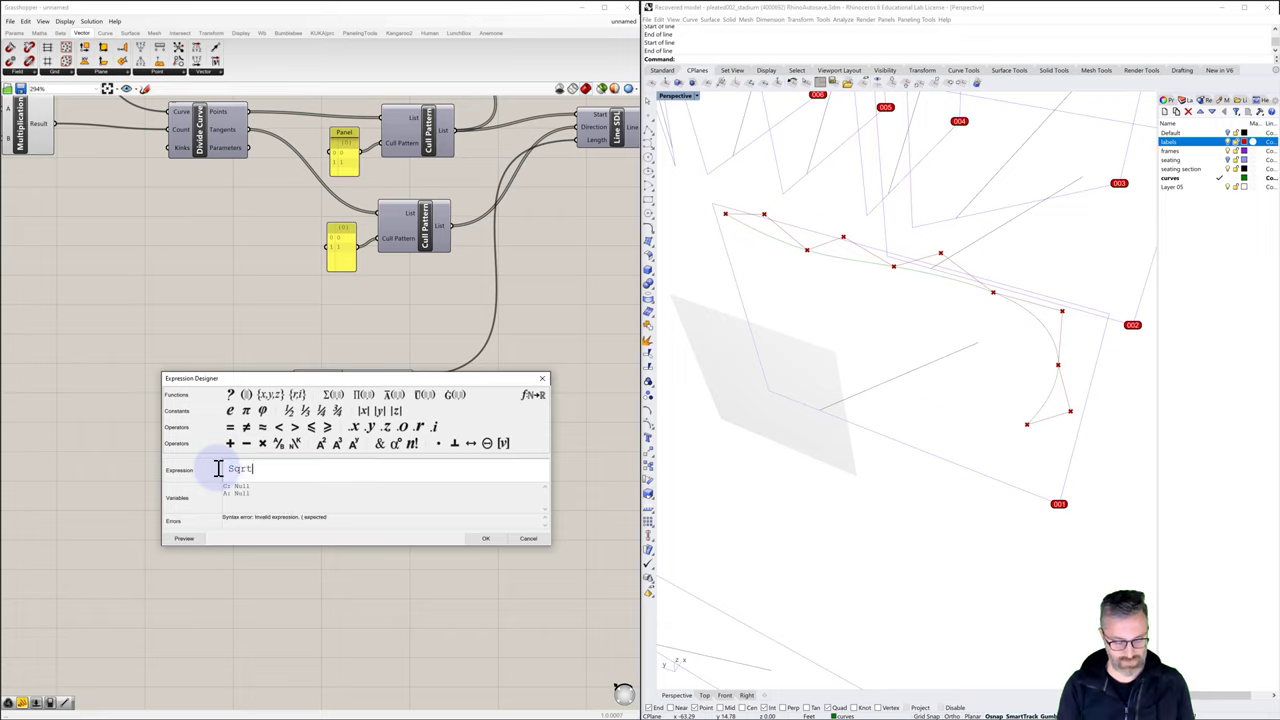
pyautogui.write('(')
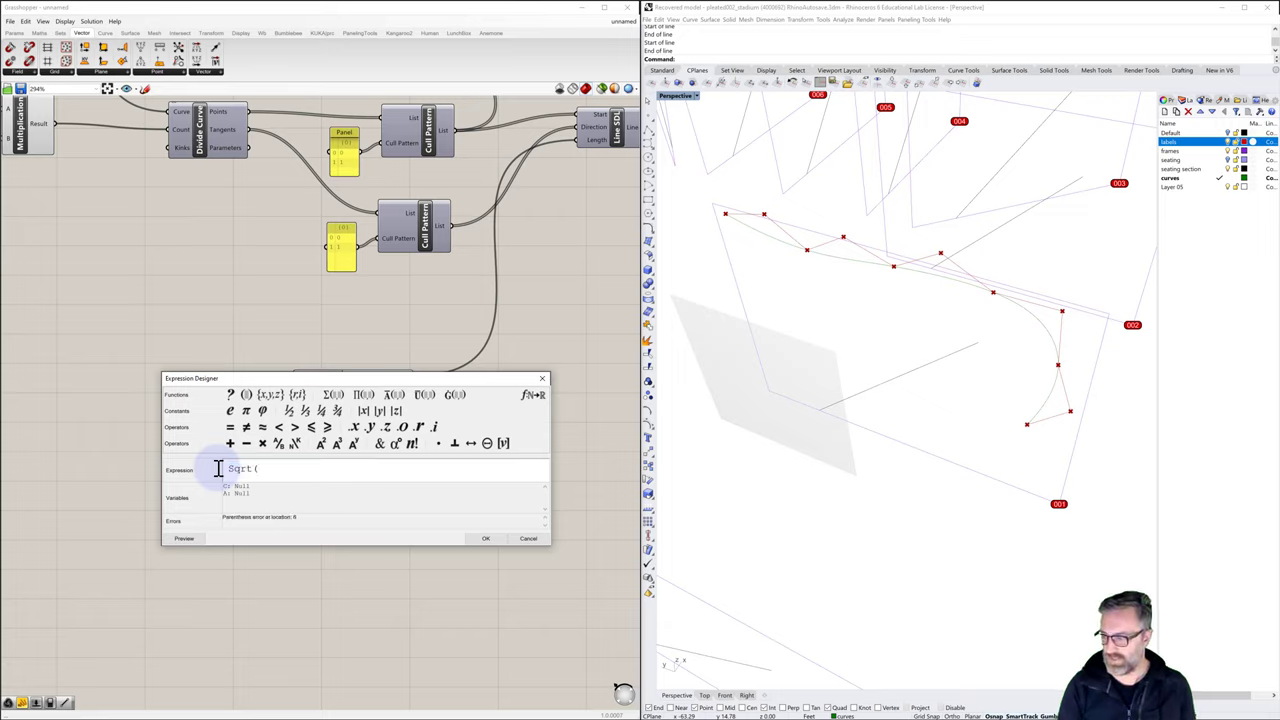
pyautogui.write('c²')
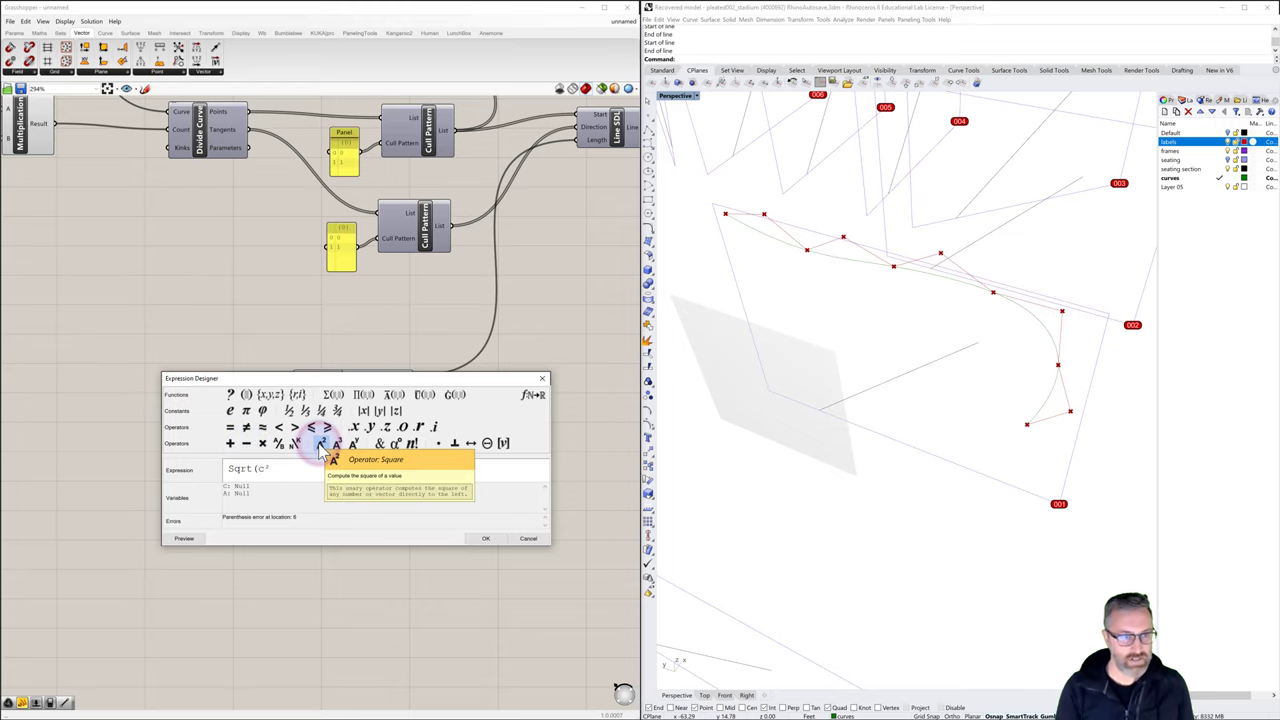
pyautogui.press('BackSpace')
pyautogui.write('C')
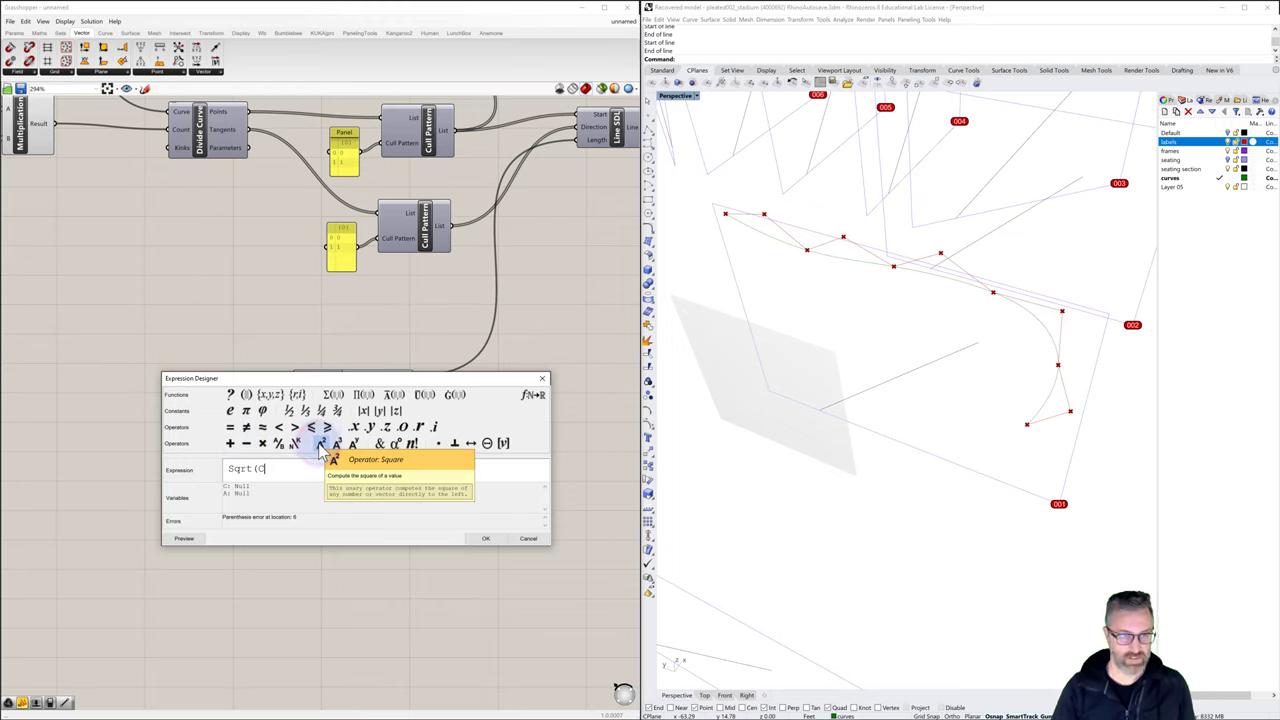
pyautogui.click(320, 445)
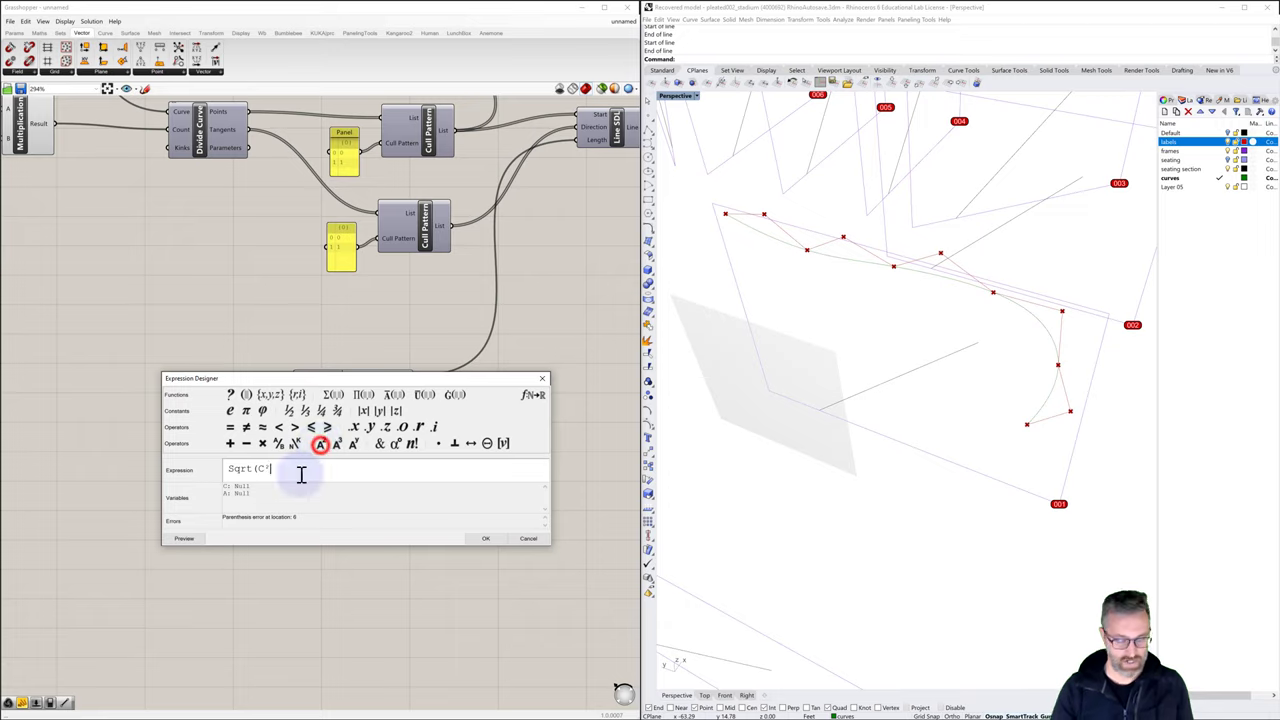
pyautogui.write('-A')
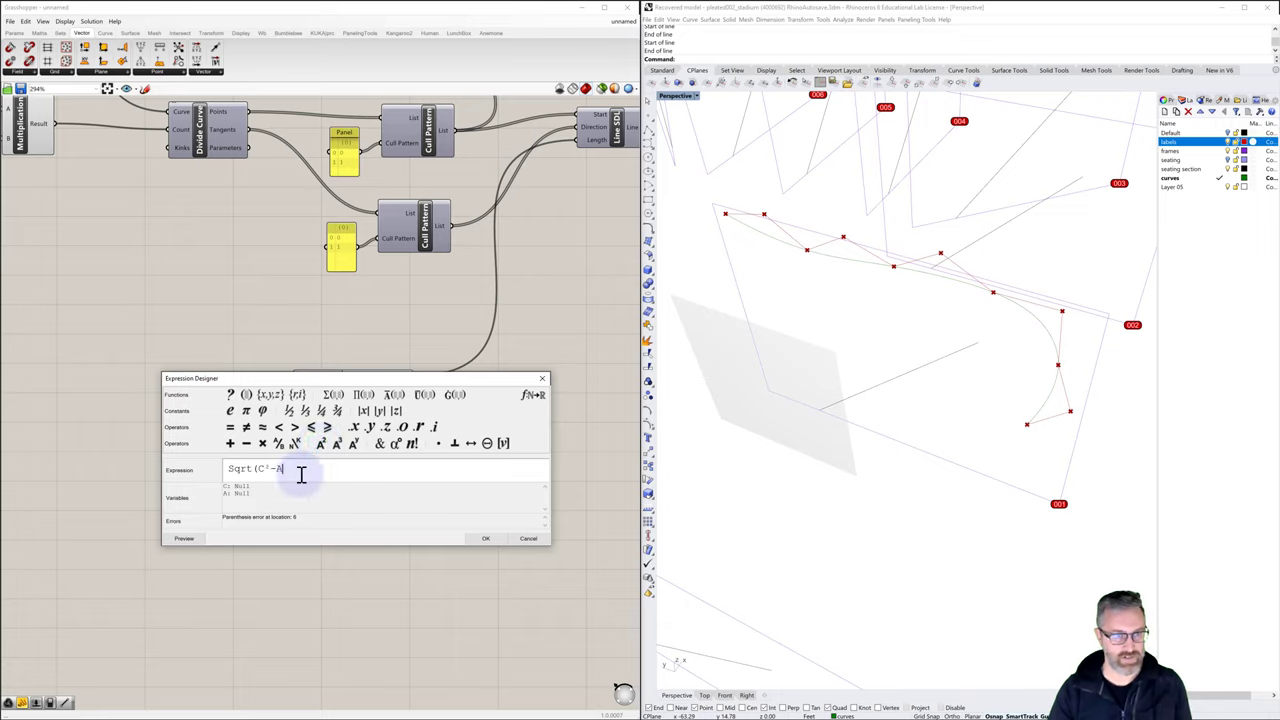
pyautogui.click(320, 445)
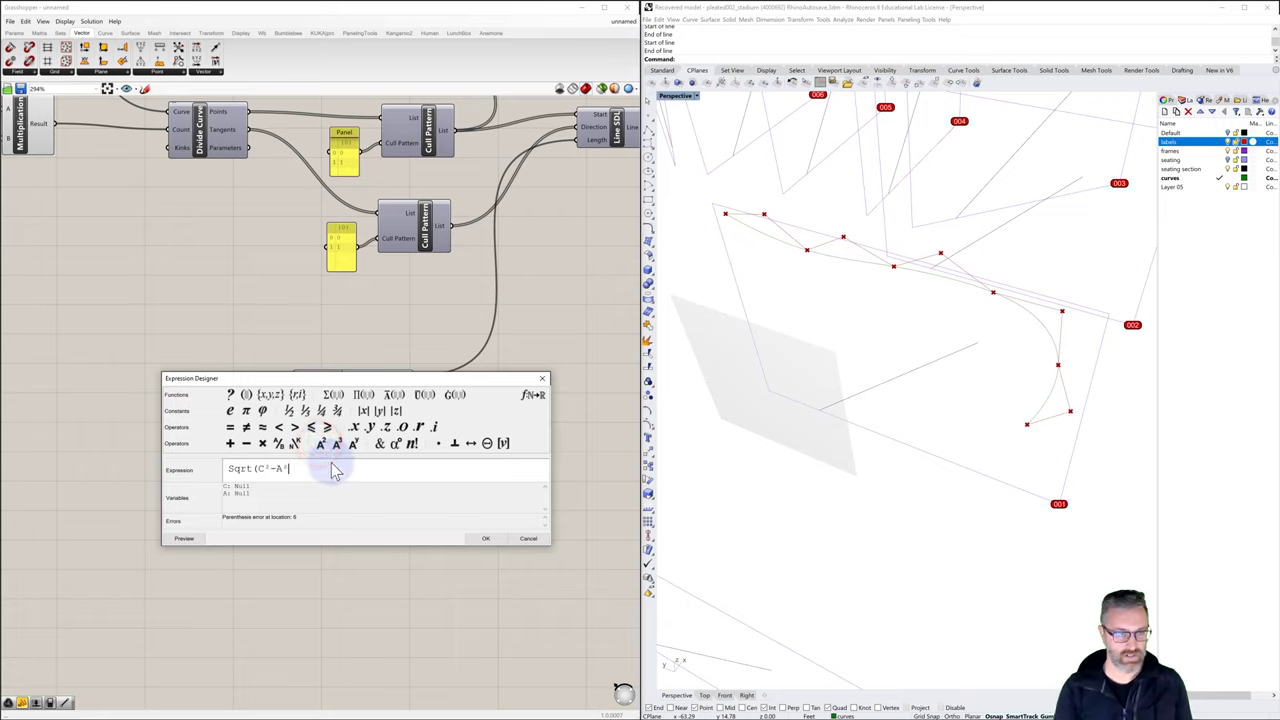
pyautogui.write(')')
pyautogui.click(487, 540)
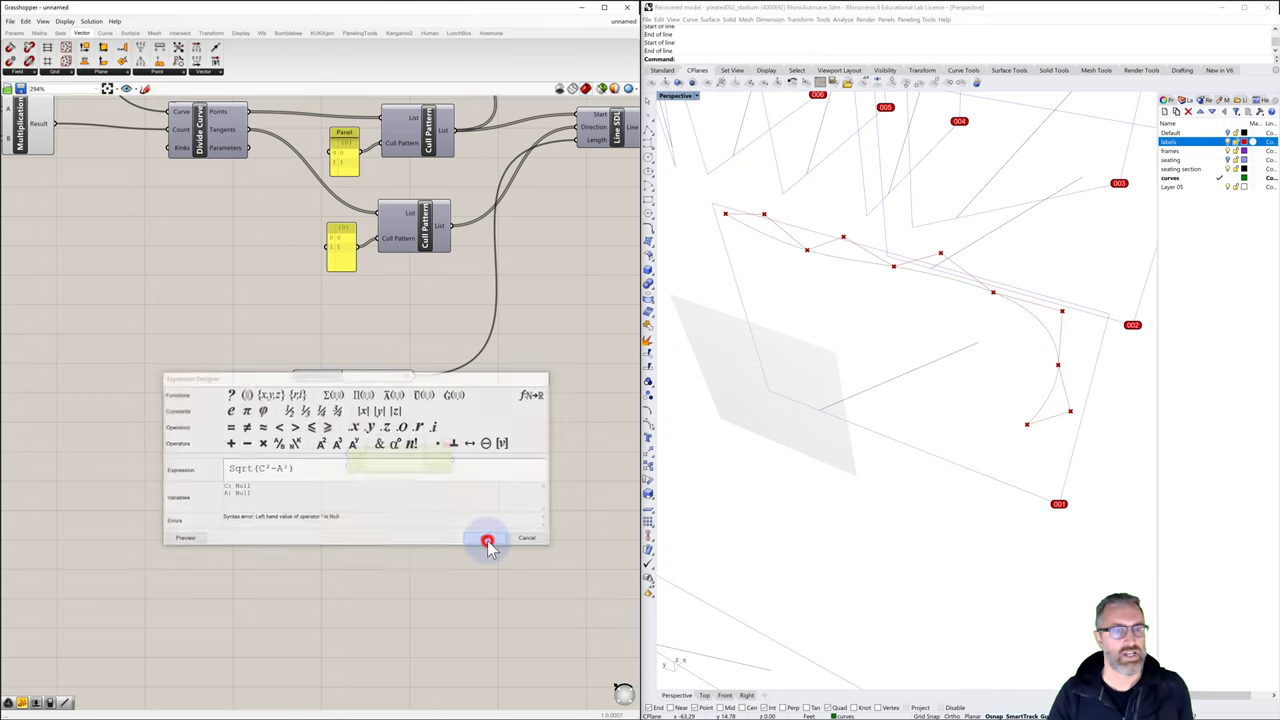
pyautogui.scroll(-3, 350, 477)
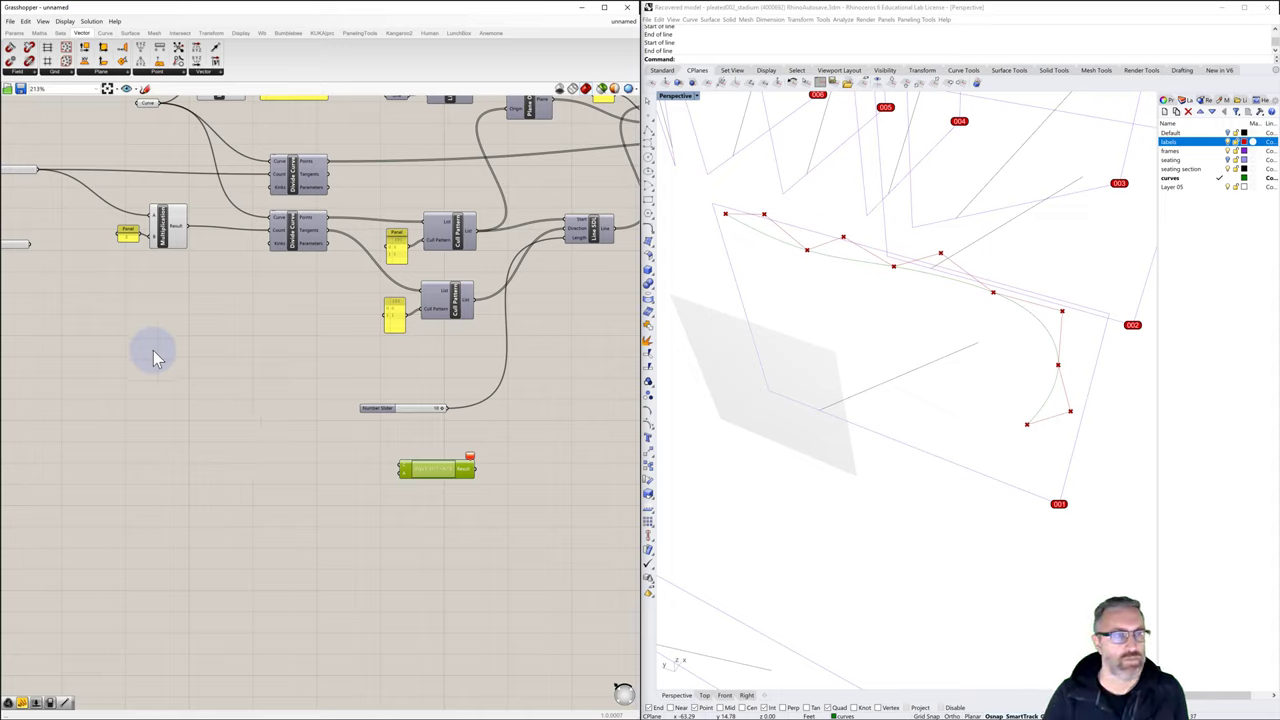
pyautogui.click(155, 228)
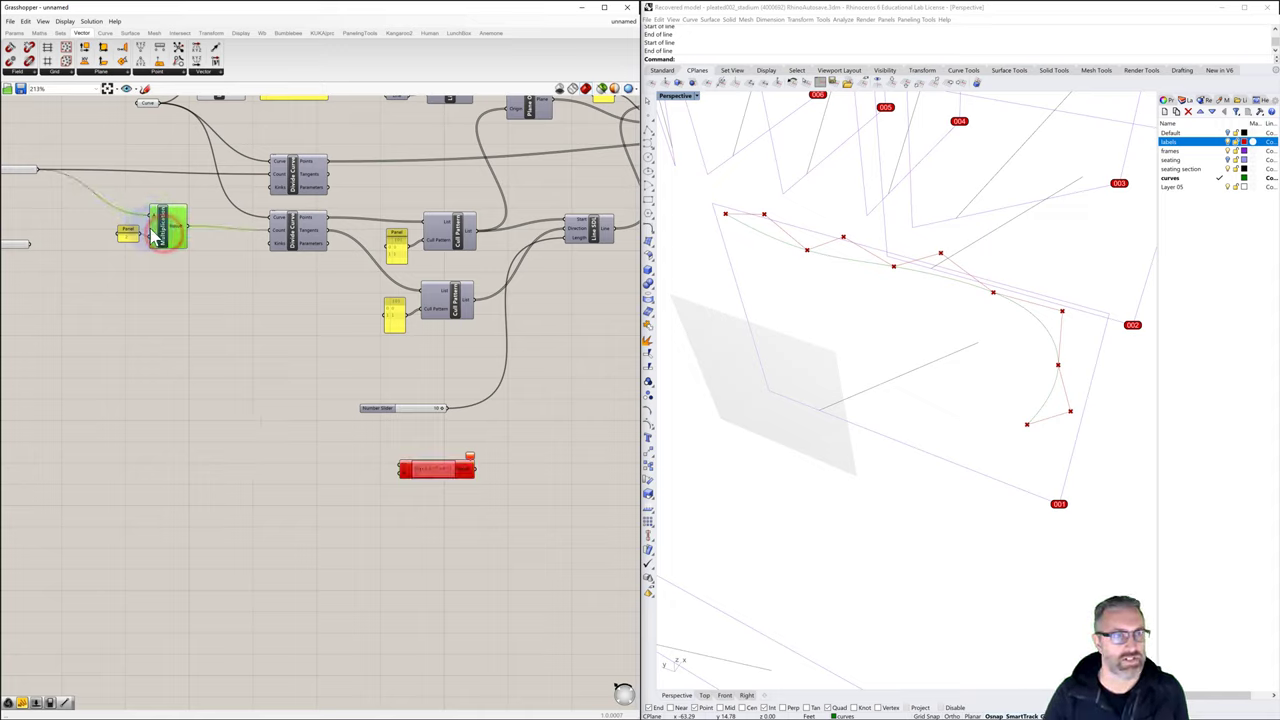
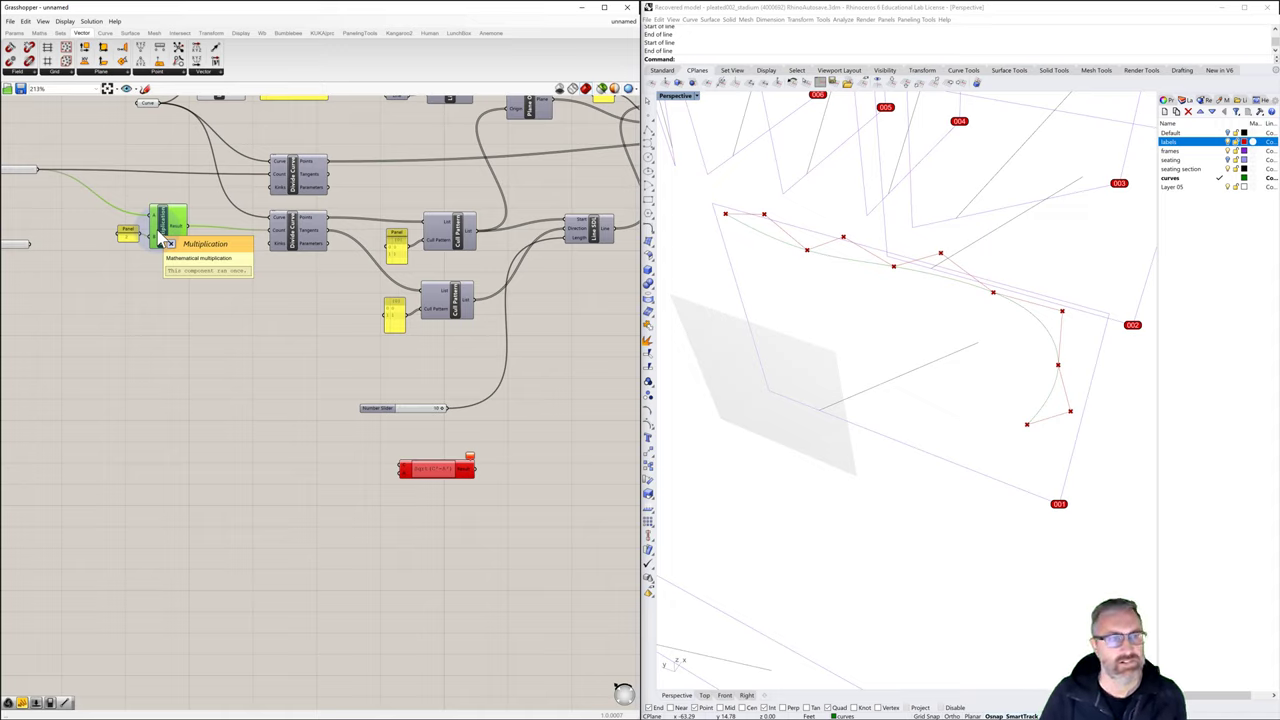
# Divide the curve Length by the Multiplication result with a Division, and wire it into the red component
pyautogui.click(189, 329)
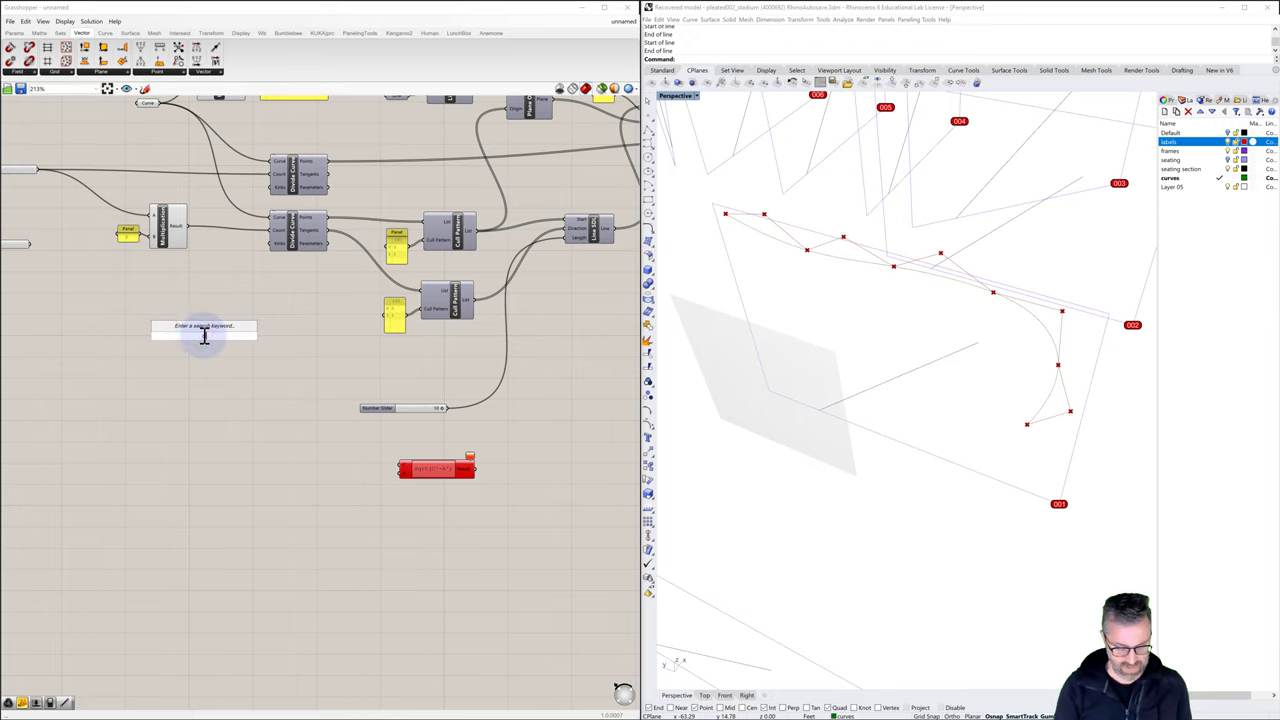
pyautogui.write('divi')
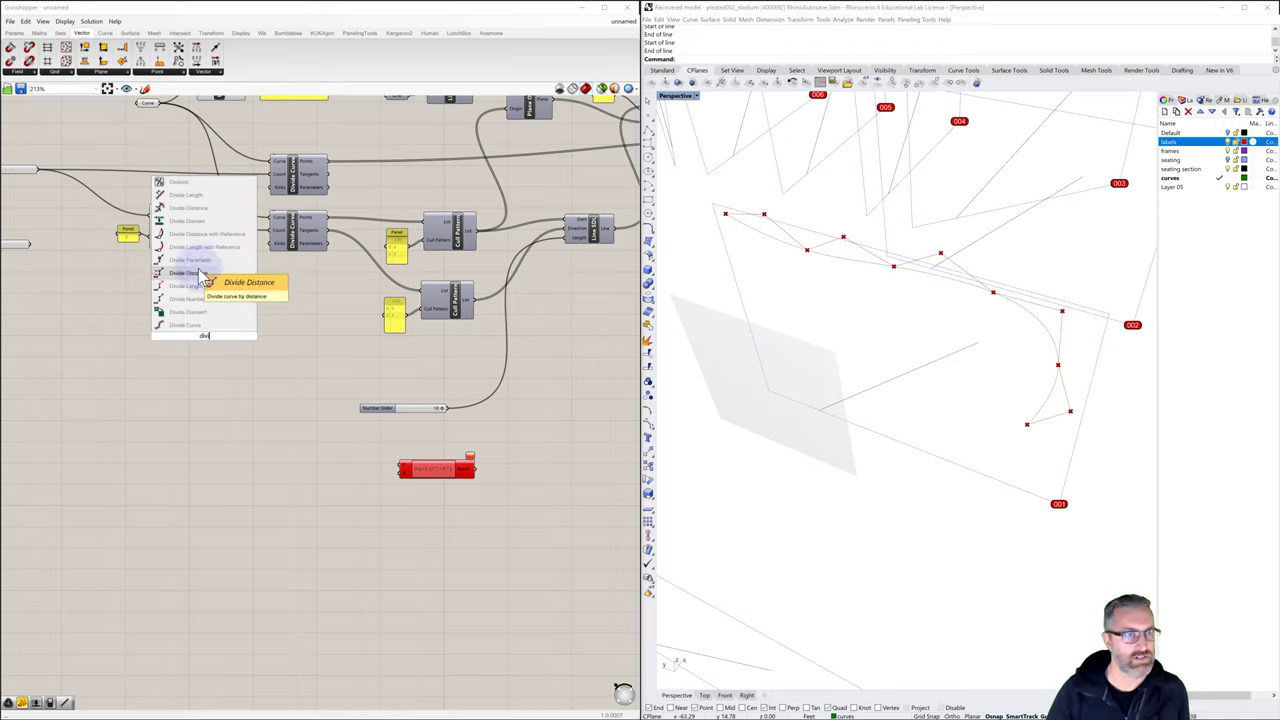
pyautogui.click(186, 182)
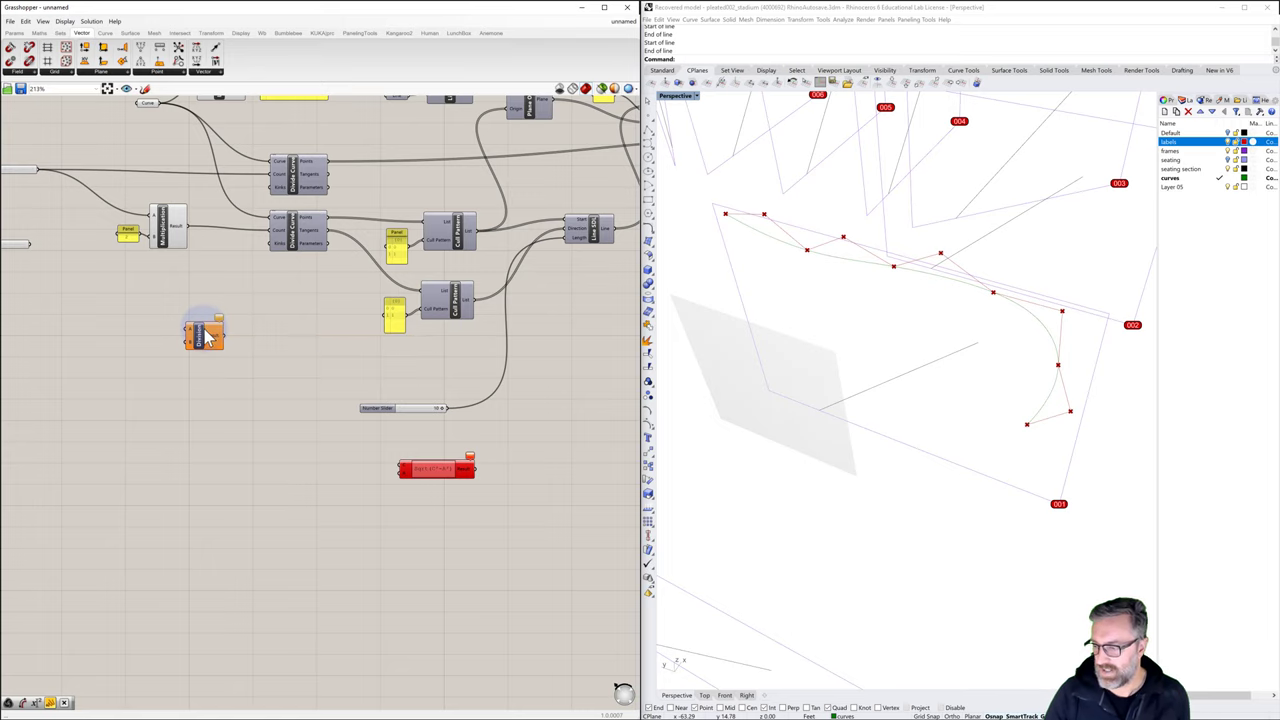
pyautogui.moveTo(226, 220); pyautogui.dragTo(234, 334, button='right')
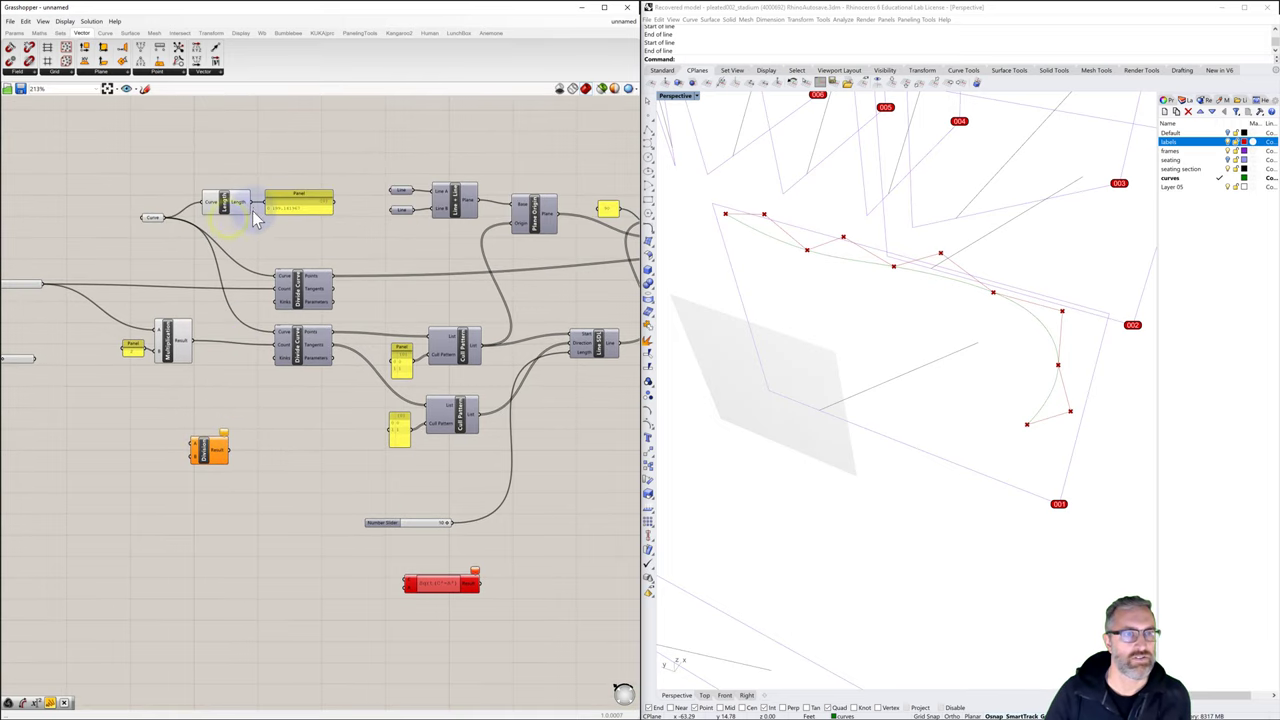
pyautogui.moveTo(253, 201); pyautogui.dragTo(223, 467)
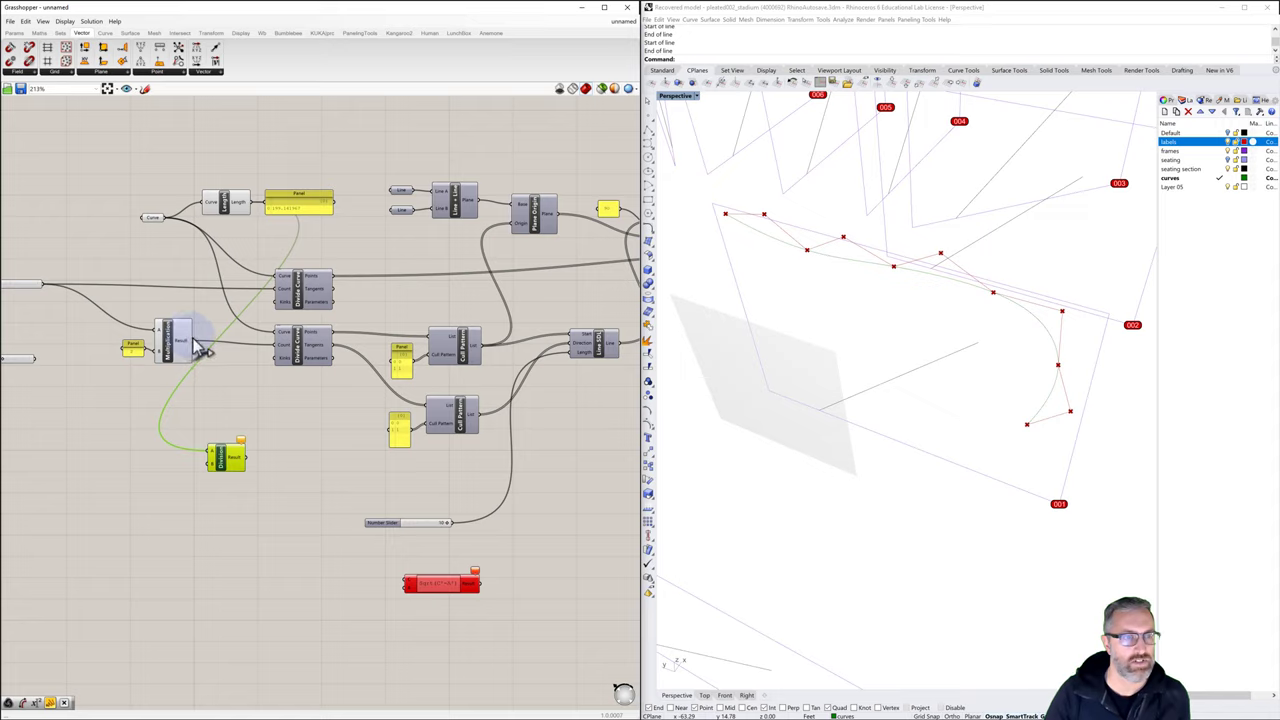
pyautogui.moveTo(197, 344); pyautogui.dragTo(236, 463)
pyautogui.moveTo(237, 462)
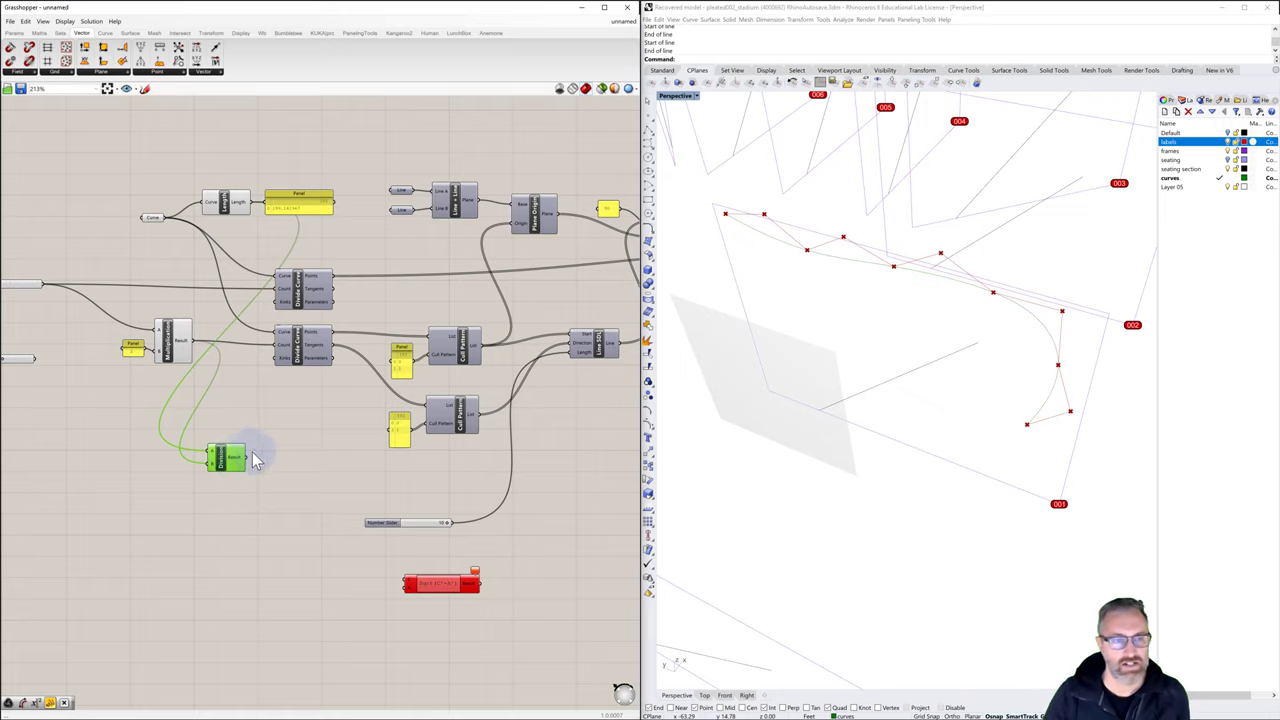
pyautogui.moveTo(252, 463); pyautogui.dragTo(340, 524)
pyautogui.moveTo(250, 460); pyautogui.dragTo(406, 585)
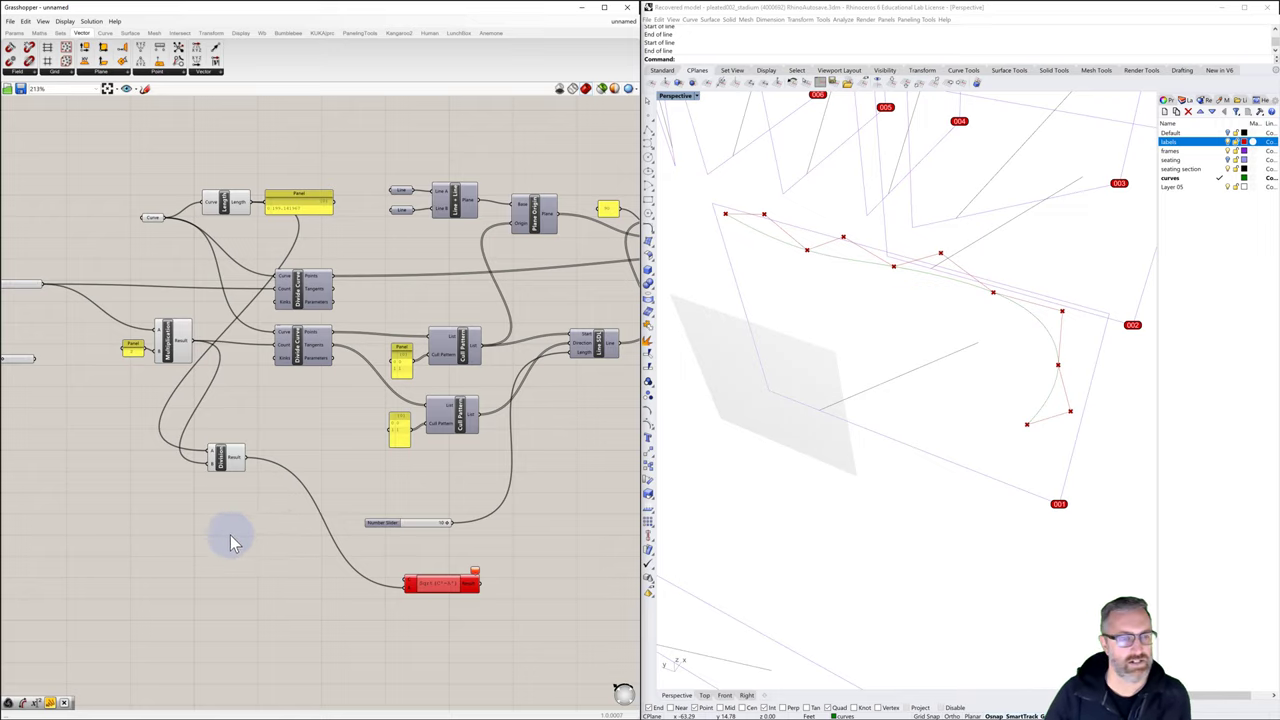
pyautogui.moveTo(218, 539); pyautogui.dragTo(278, 504, button='right')
# Place a new Multiplication component fed by the 500 number slider
pyautogui.doubleClick(282, 507)
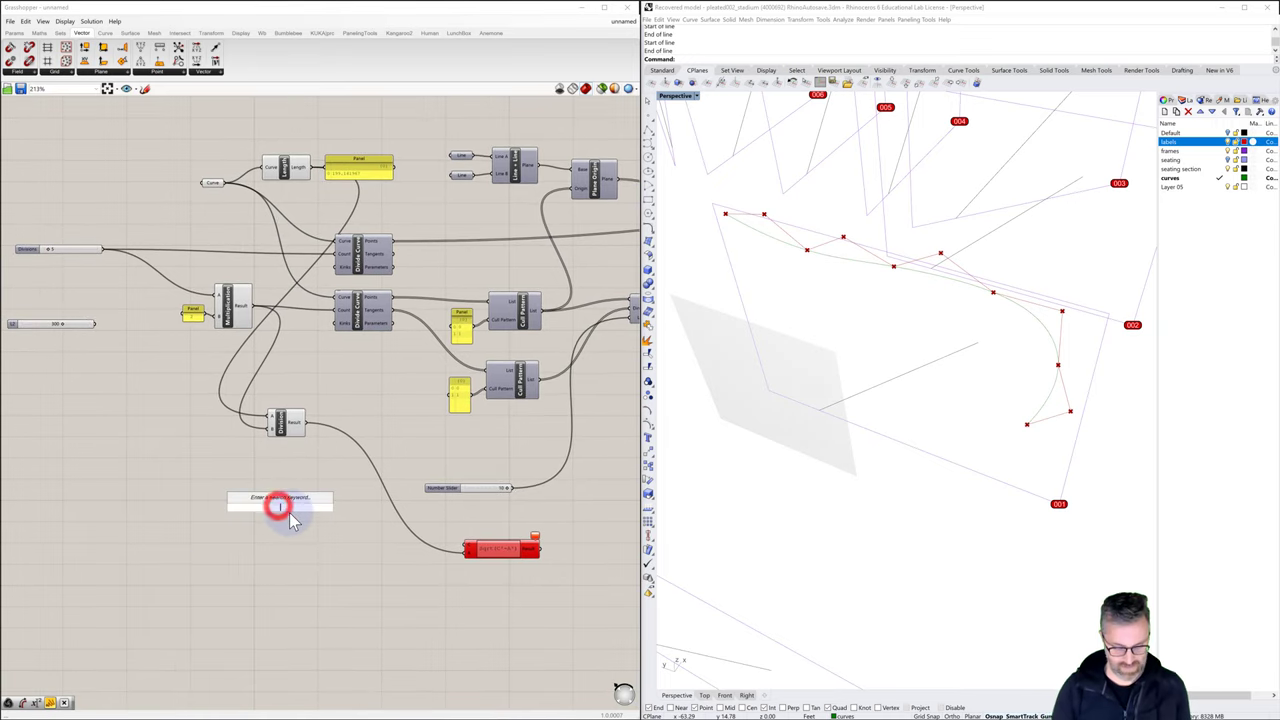
pyautogui.write('multi')
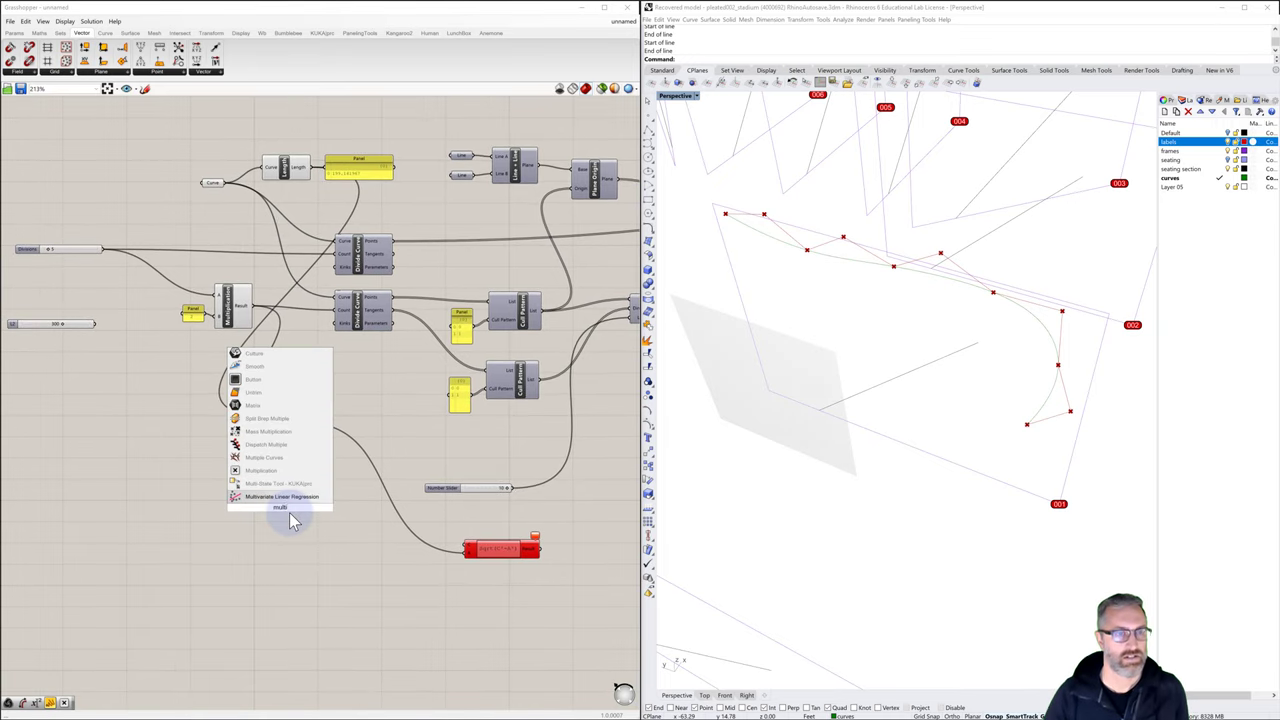
pyautogui.click(284, 470)
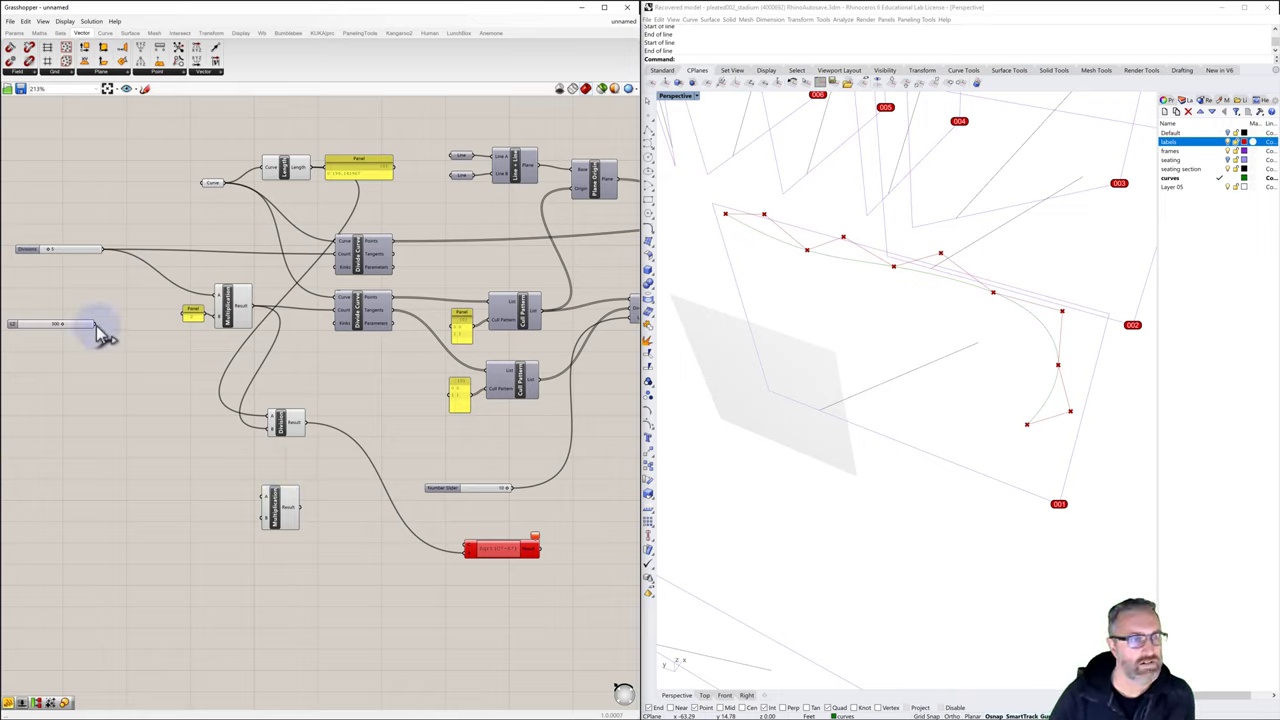
pyautogui.moveTo(96, 324); pyautogui.dragTo(264, 493)
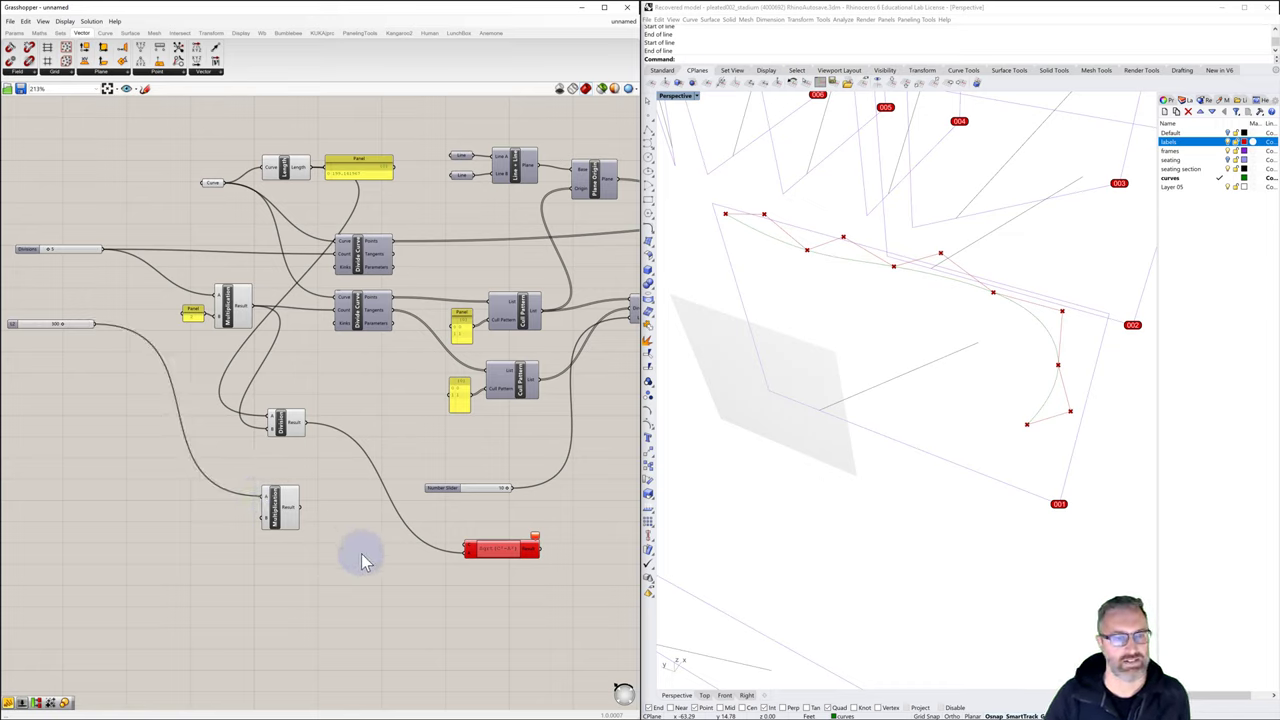
pyautogui.moveTo(363, 557); pyautogui.dragTo(264, 415, button='right')
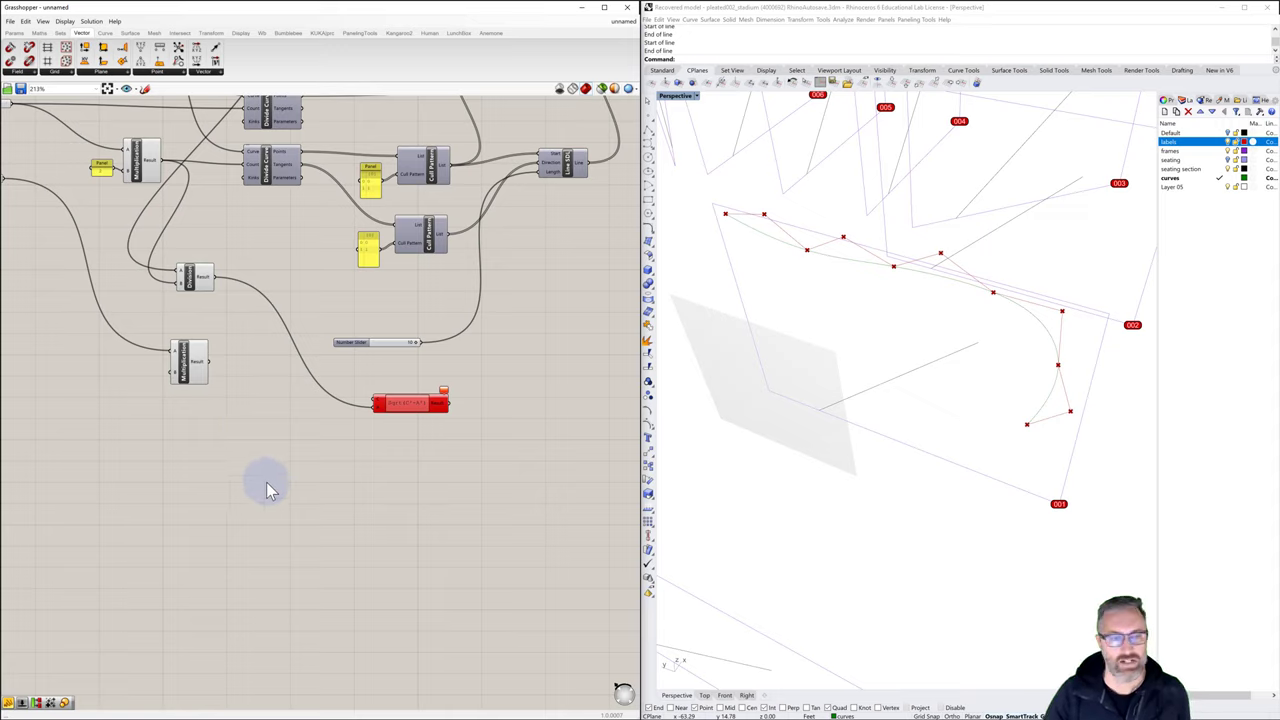
# Add a Graph Mapper set to the Bezier graph type
pyautogui.doubleClick(308, 485)
pyautogui.write('graph')
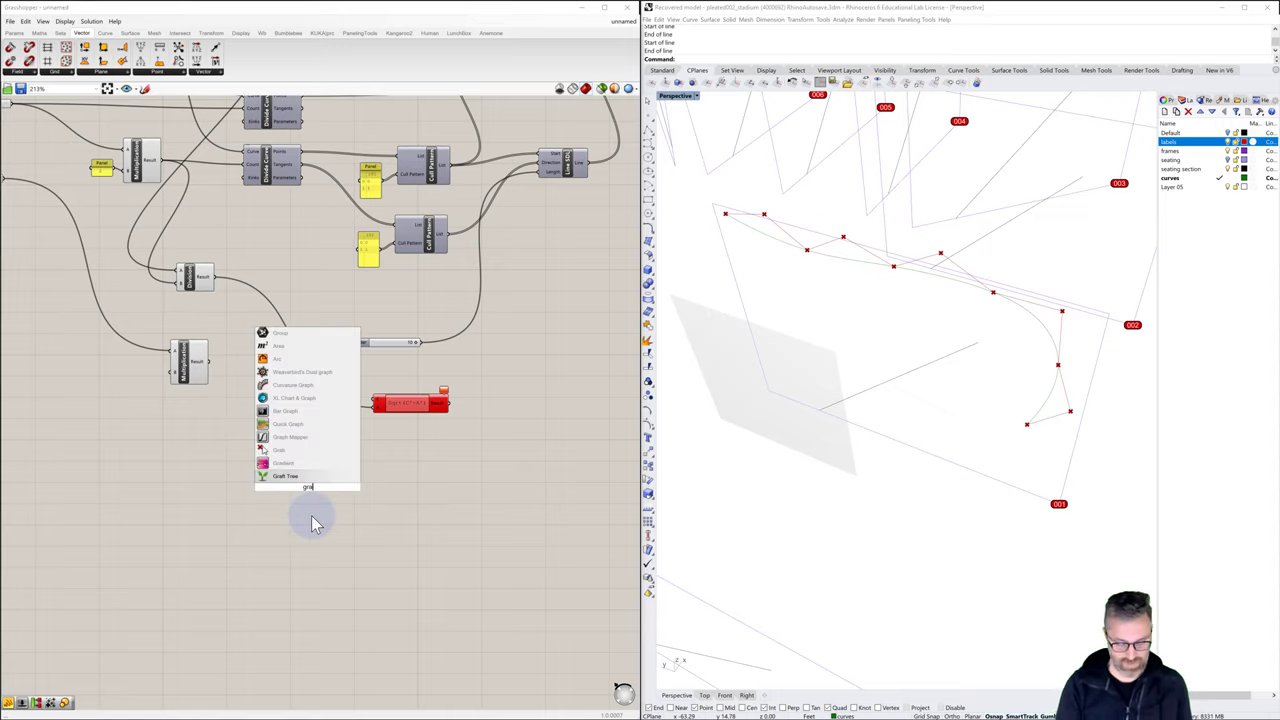
pyautogui.click(290, 476)
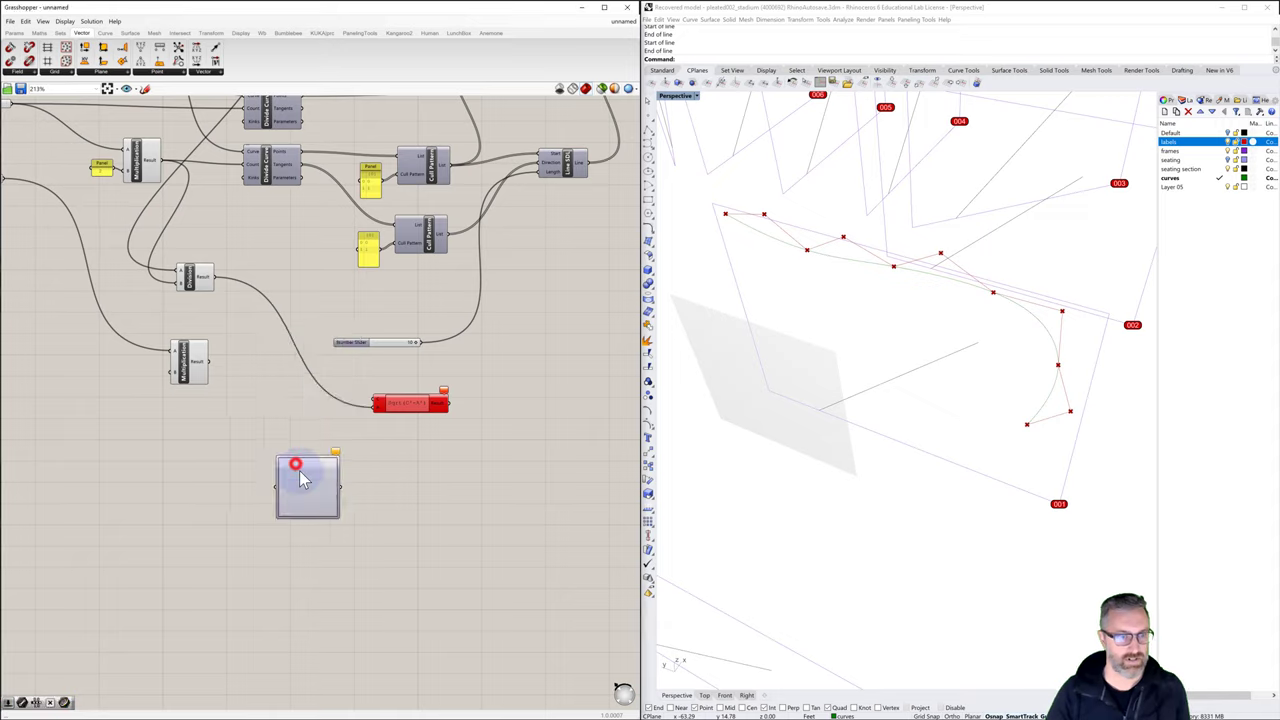
pyautogui.rightClick(315, 490)
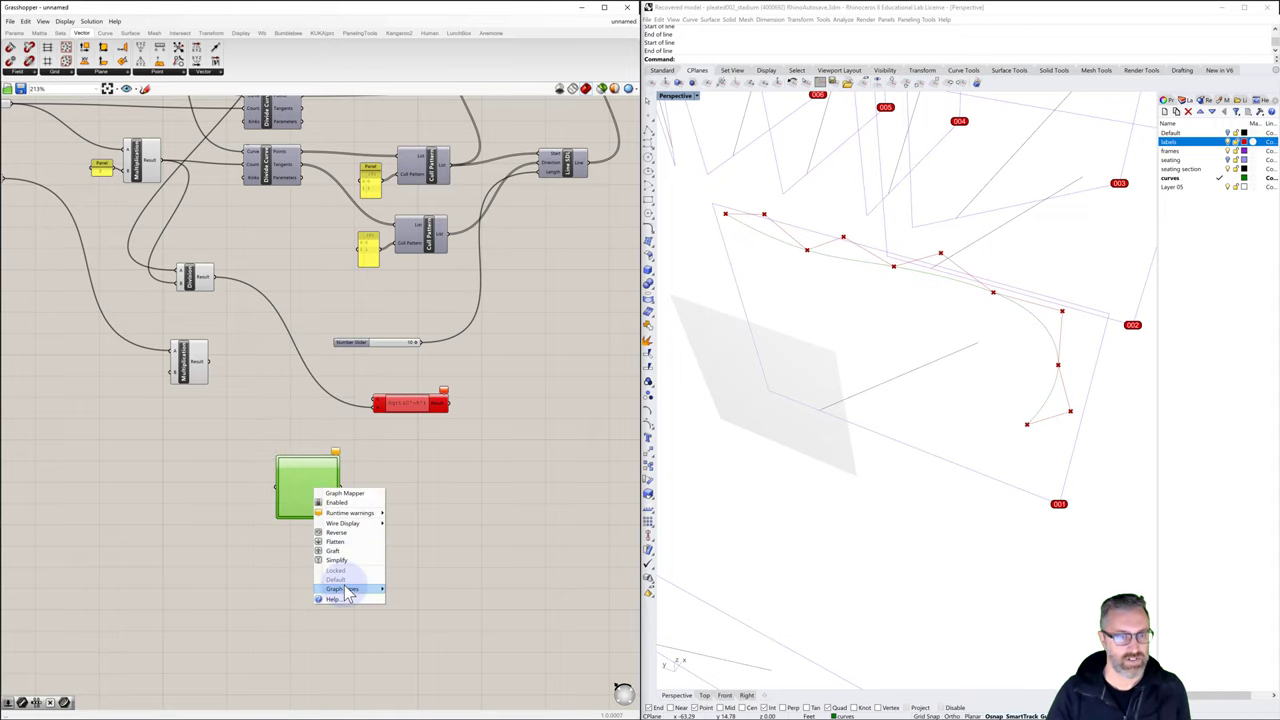
pyautogui.click(343, 589)
pyautogui.click(408, 598)
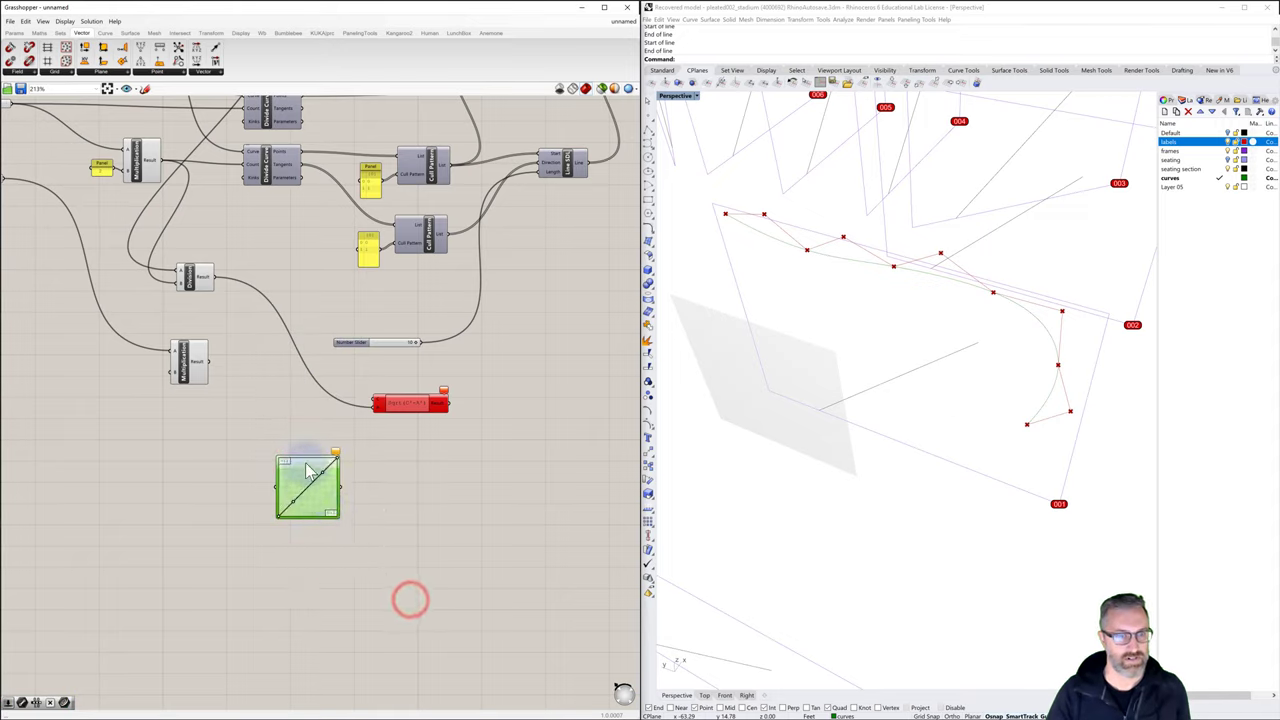
pyautogui.moveTo(307, 463); pyautogui.dragTo(352, 487)
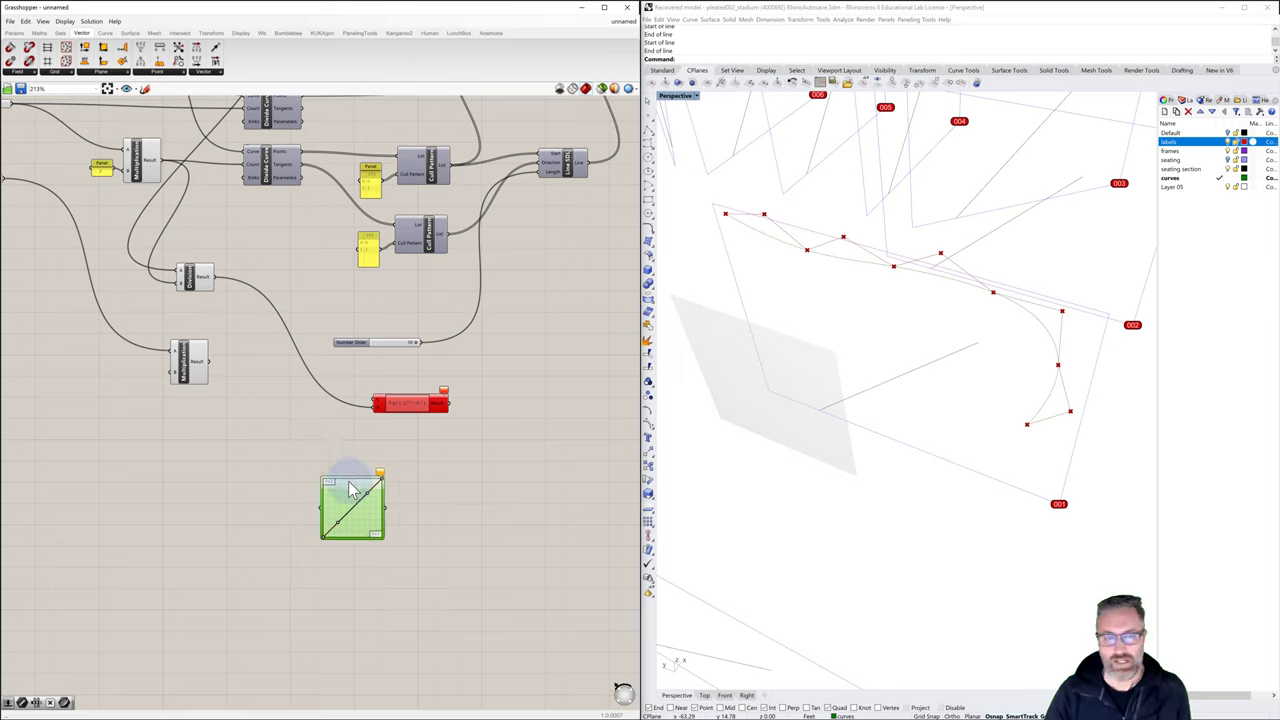
# Add a Range component and feed its output into the Graph Mapper
pyautogui.doubleClick(256, 504)
pyautogui.write('r')
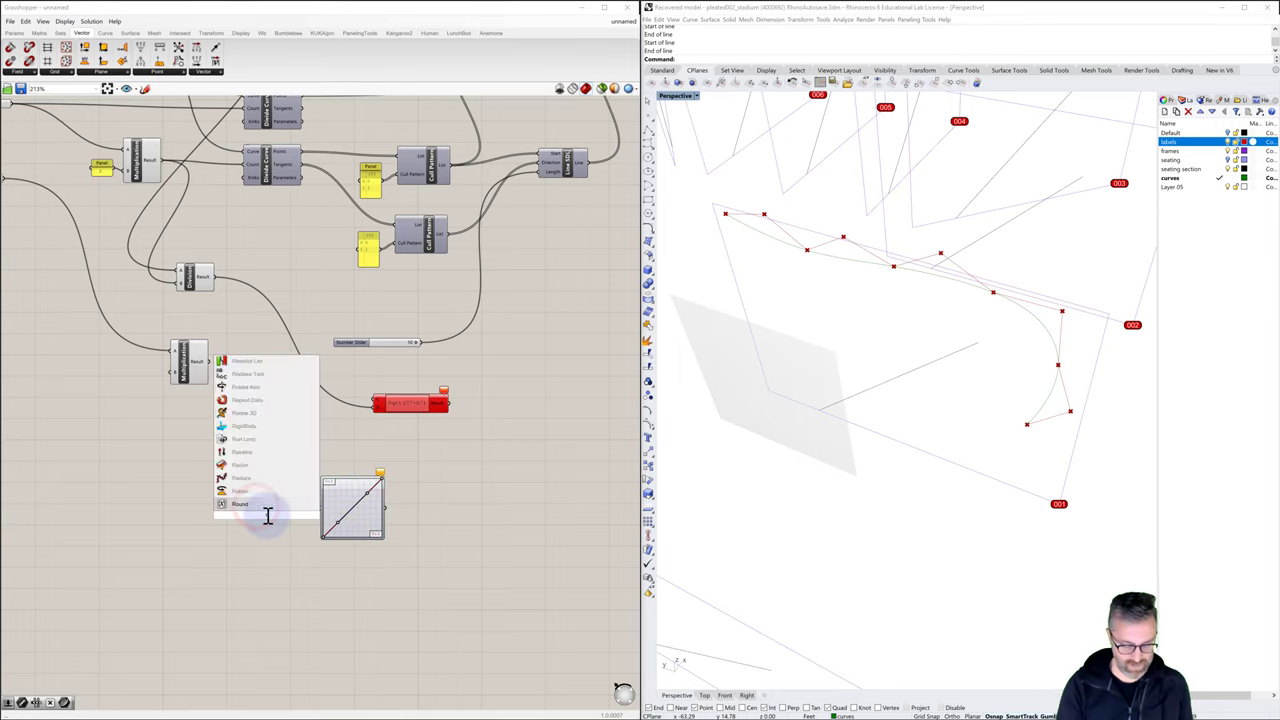
pyautogui.write('ange')
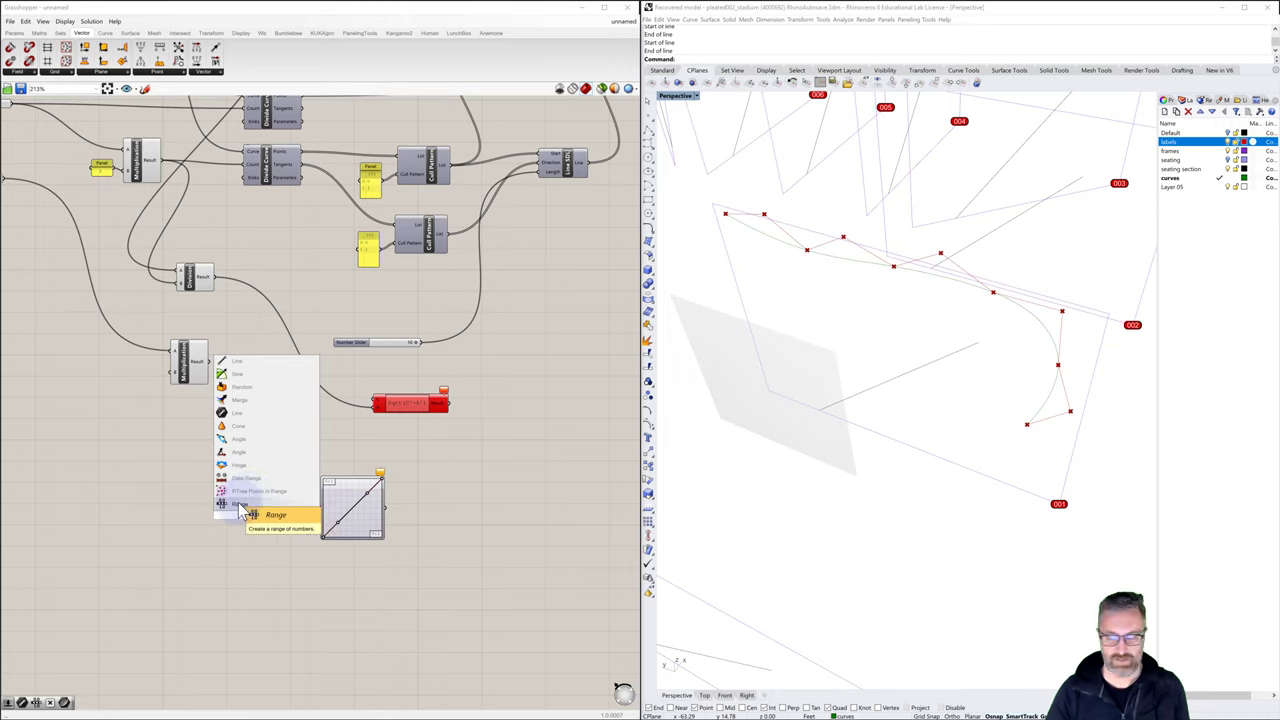
pyautogui.click(240, 513)
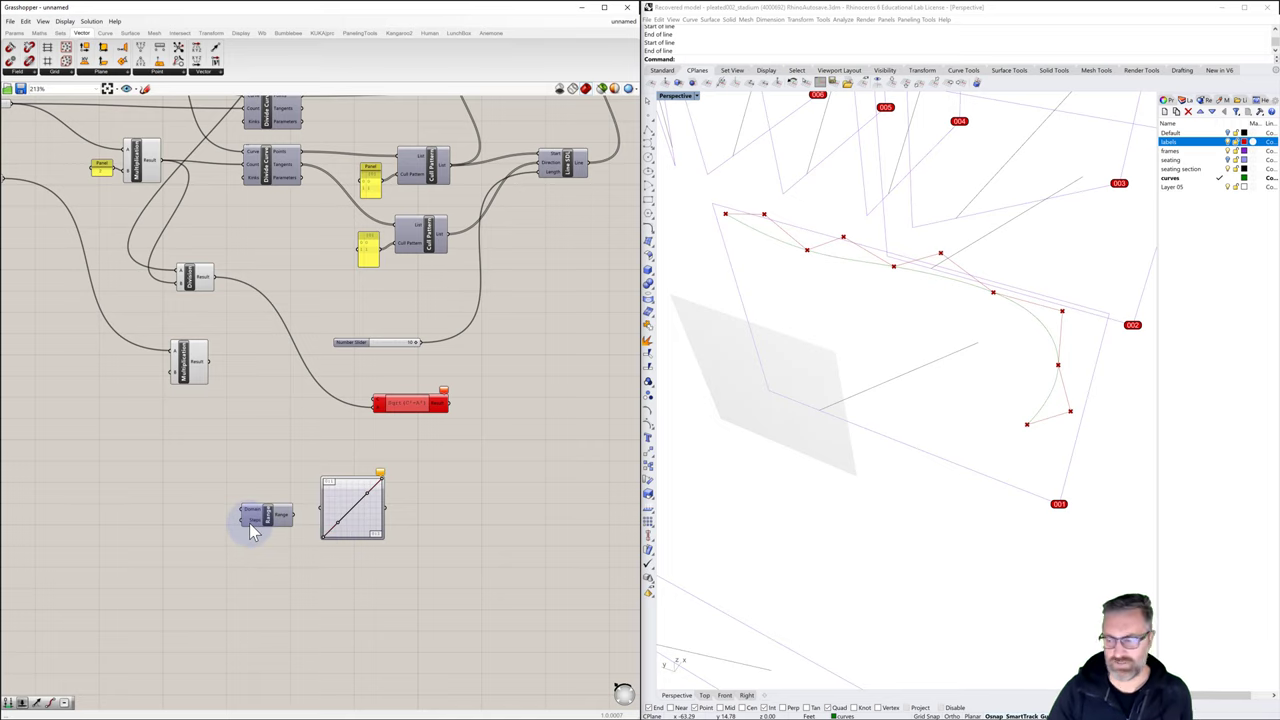
pyautogui.moveTo(249, 522); pyautogui.dragTo(327, 535, button='right')
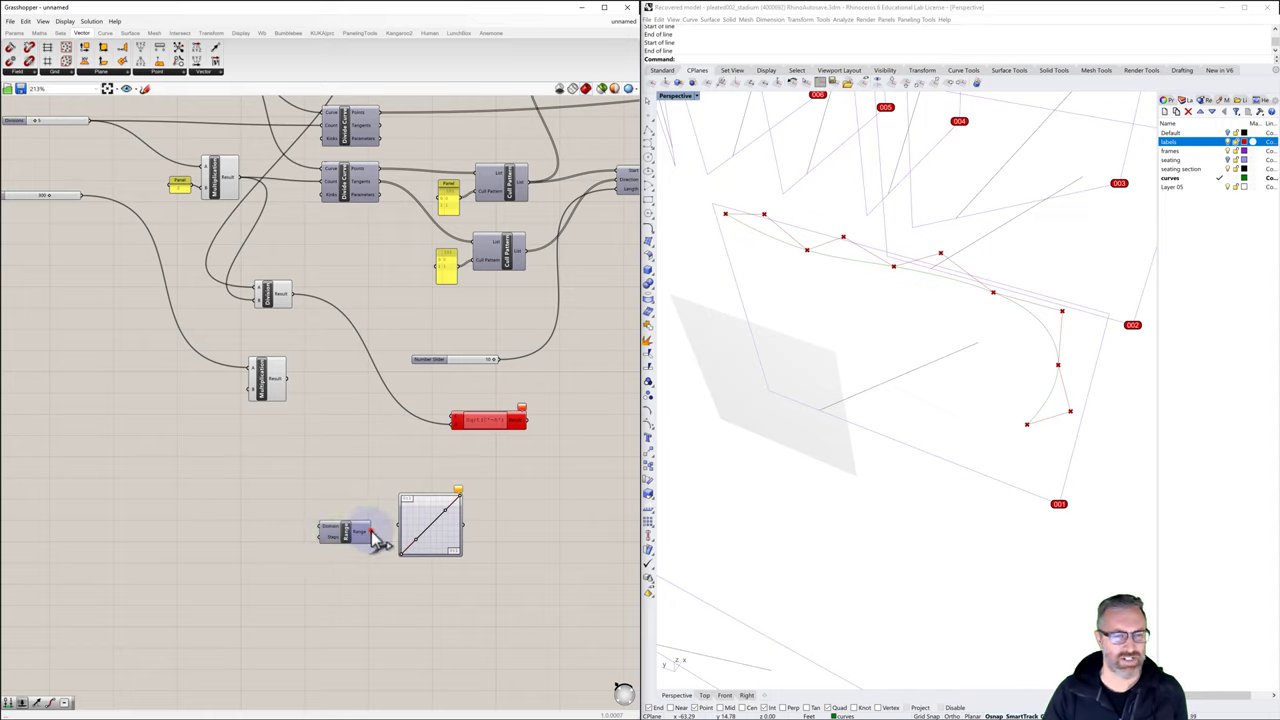
pyautogui.moveTo(371, 531); pyautogui.dragTo(400, 524)
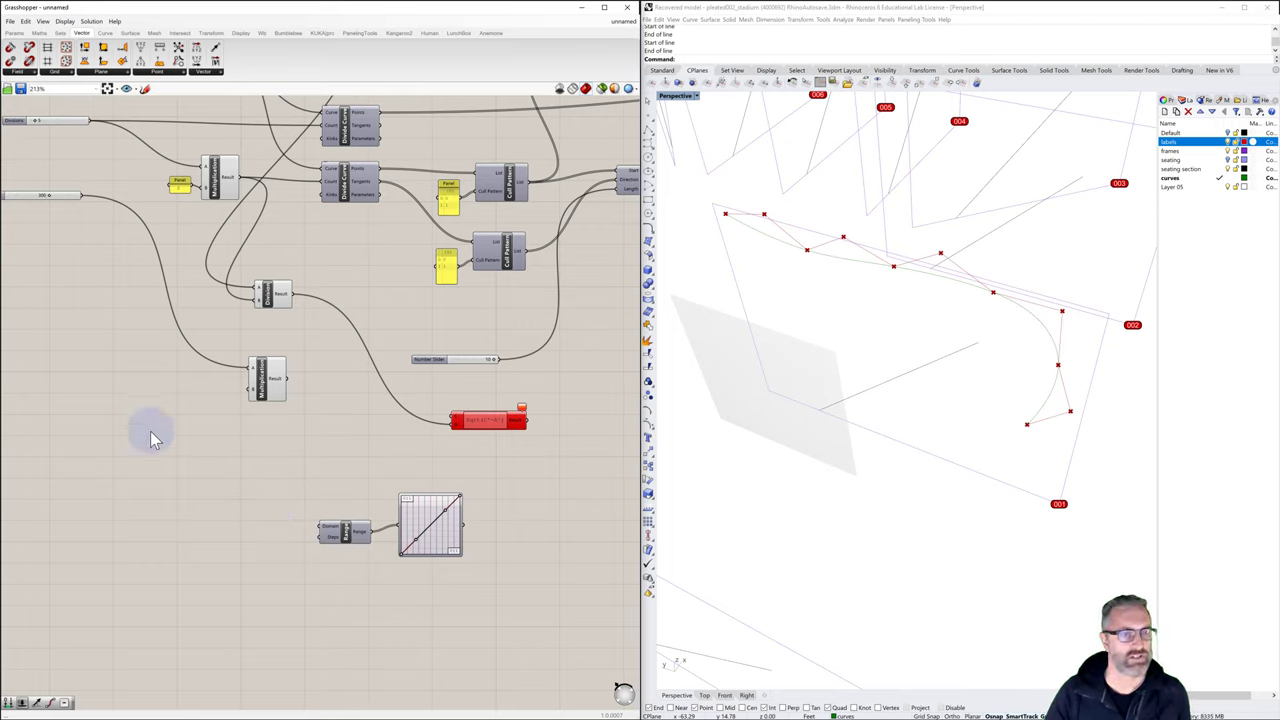
# Add a Subtraction component next to the Range
pyautogui.doubleClick(239, 521)
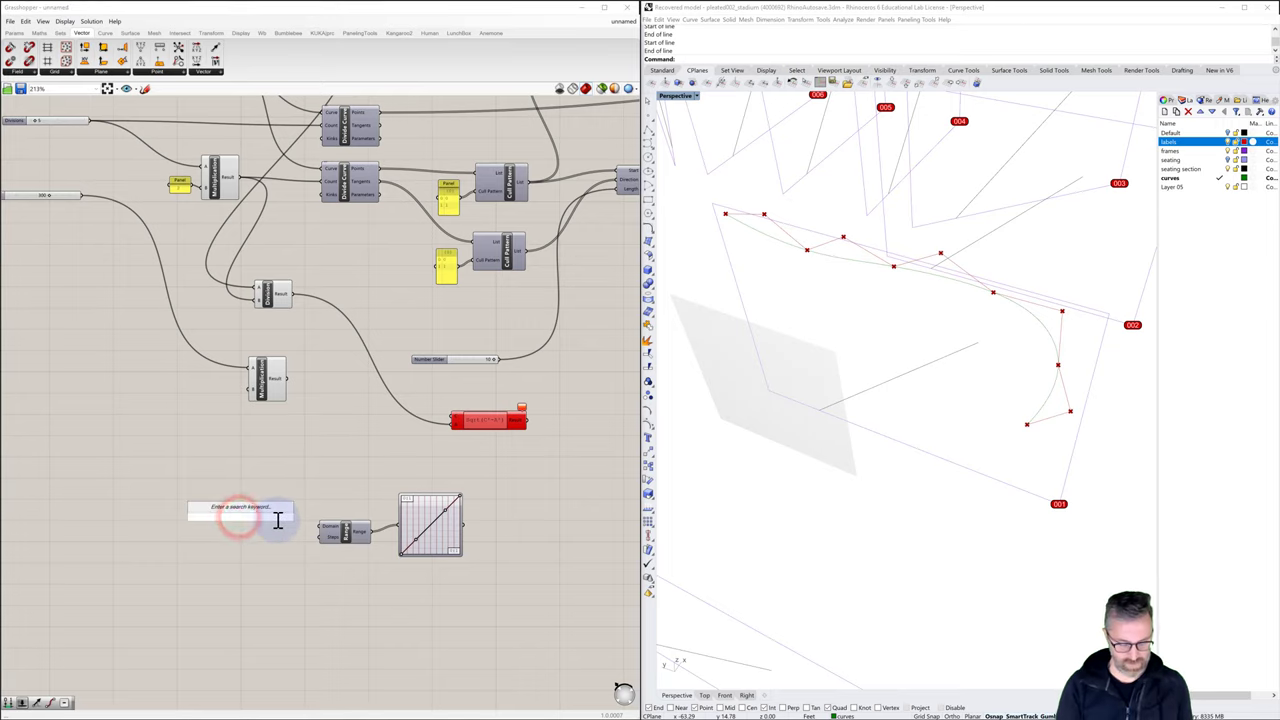
pyautogui.write('subtra')
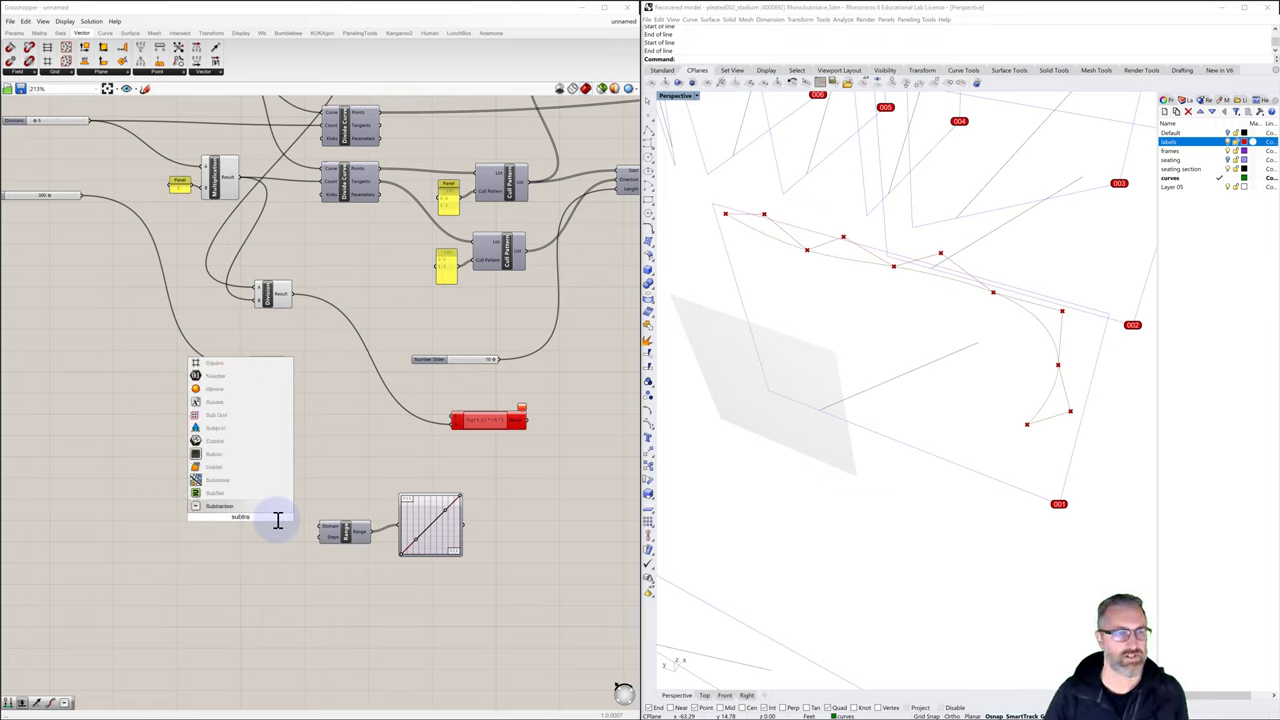
pyautogui.press('Return')
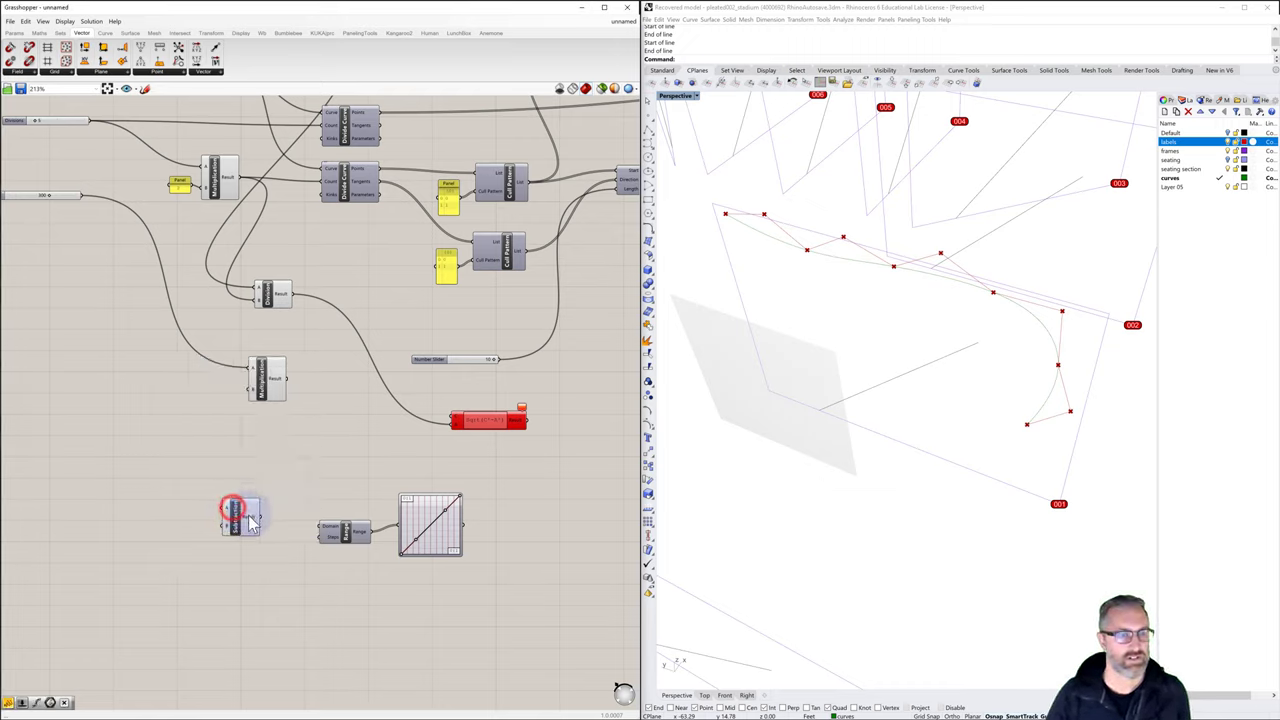
pyautogui.moveTo(243, 537); pyautogui.dragTo(320, 537)
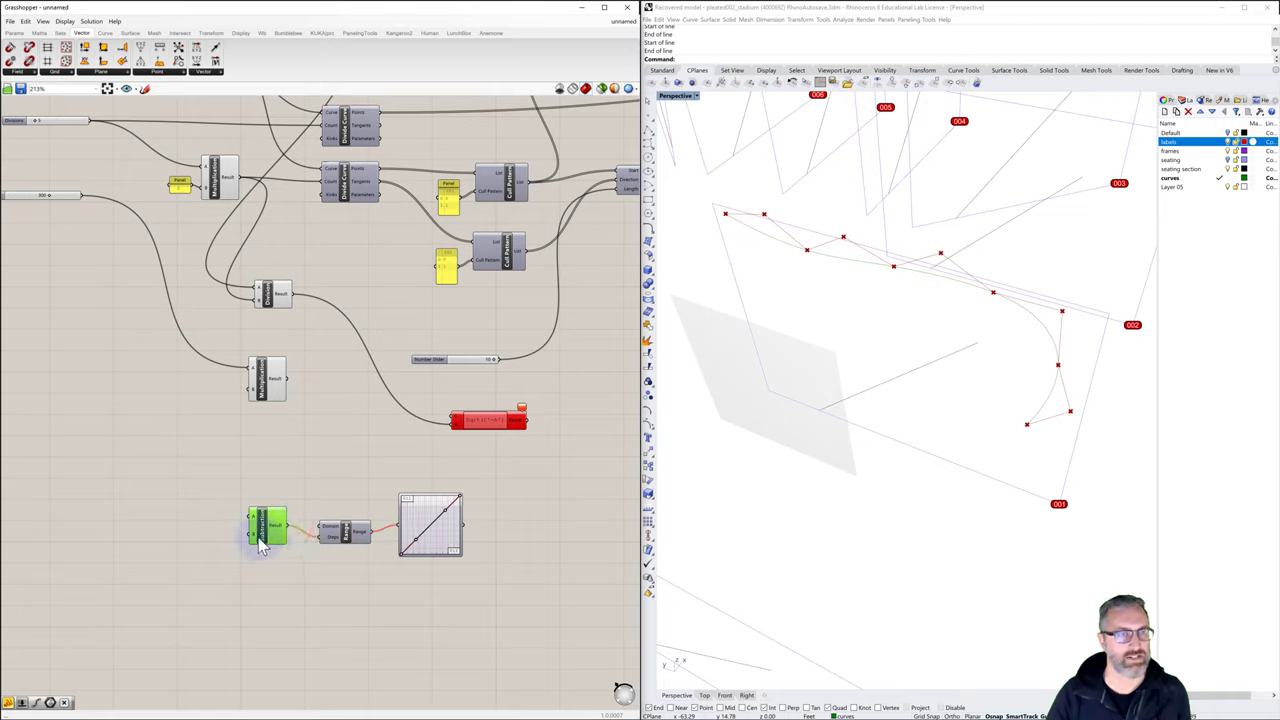
# Wire a copied constant panel into Subtraction and the number slider into its A input
pyautogui.click(179, 184)
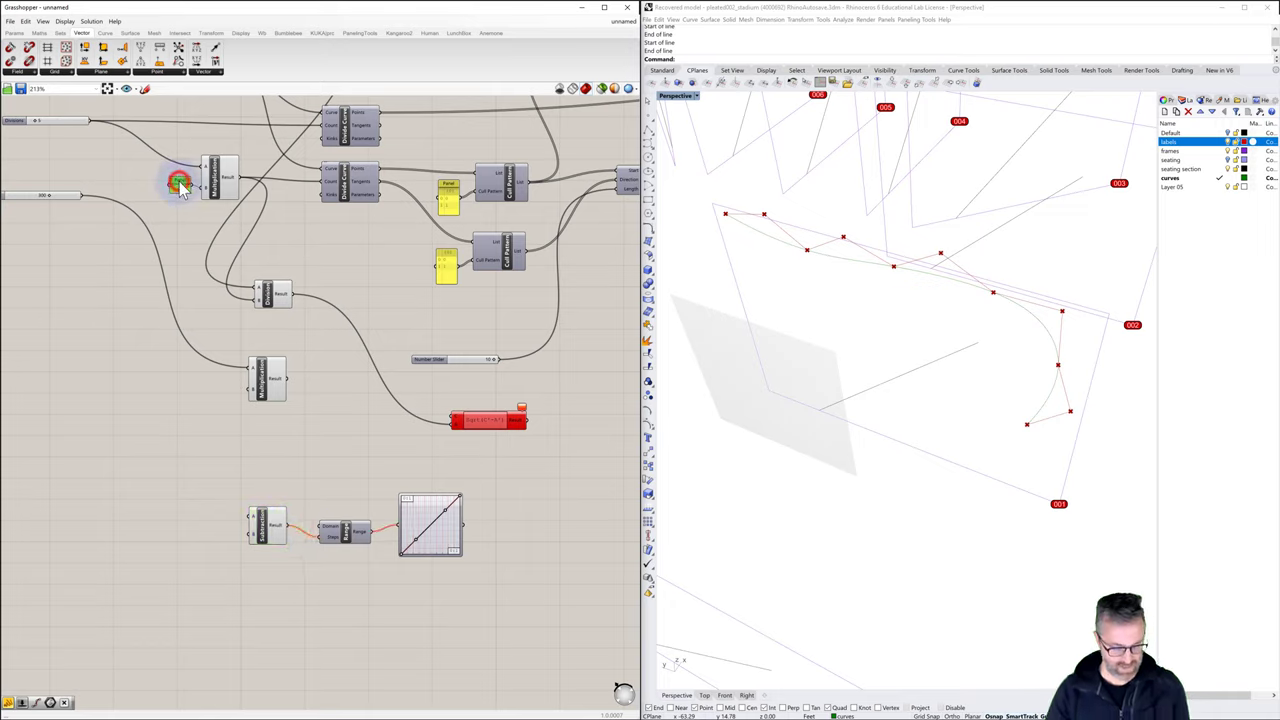
pyautogui.moveTo(181, 188); pyautogui.dragTo(212, 533)
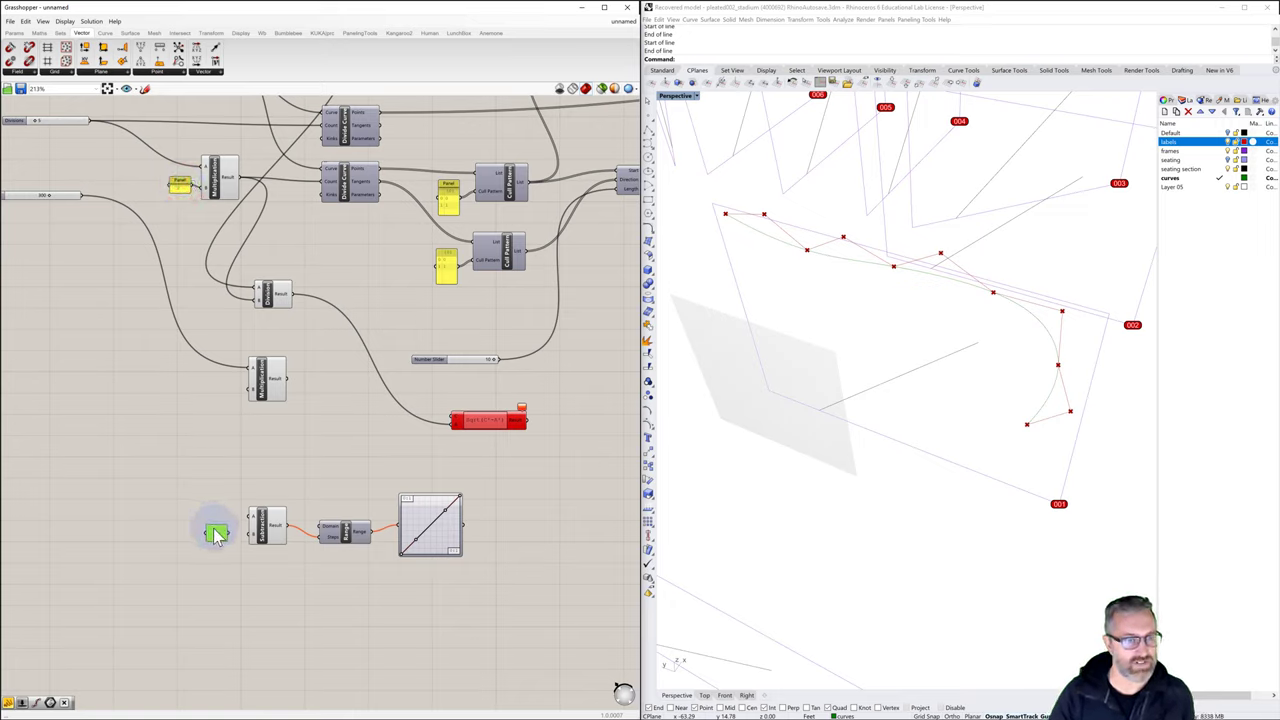
pyautogui.doubleClick(214, 534)
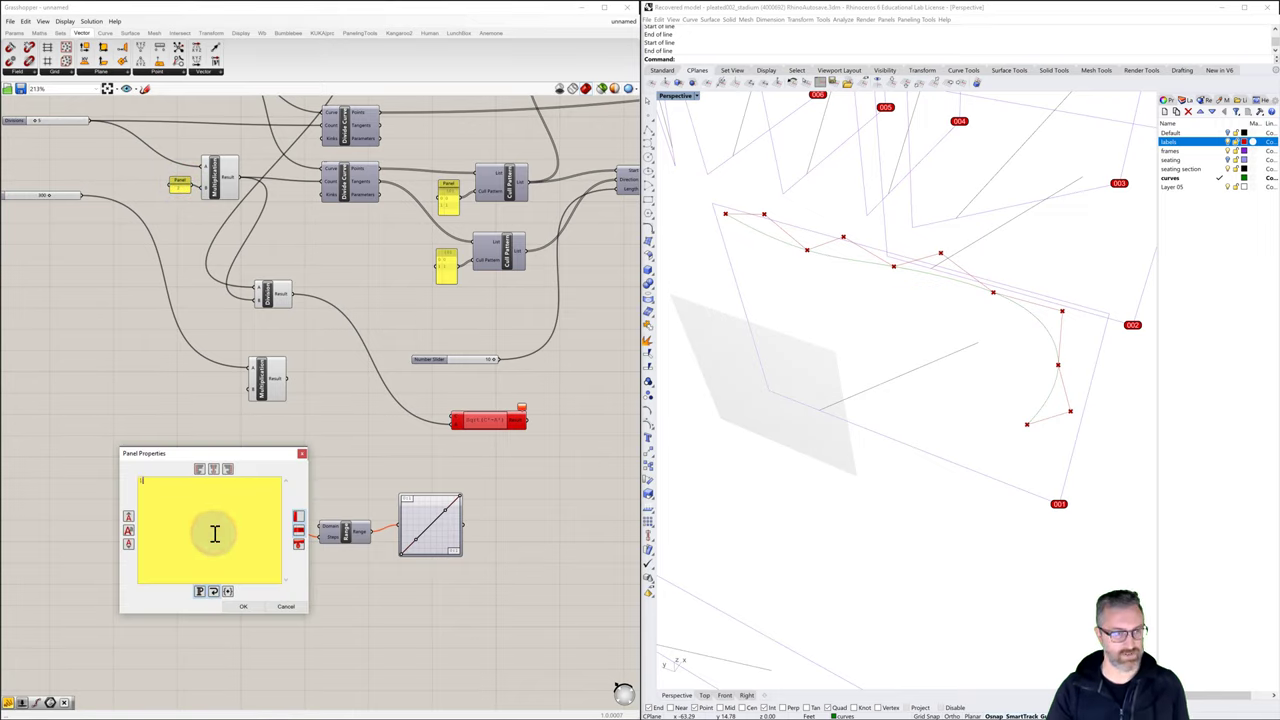
pyautogui.click(240, 607)
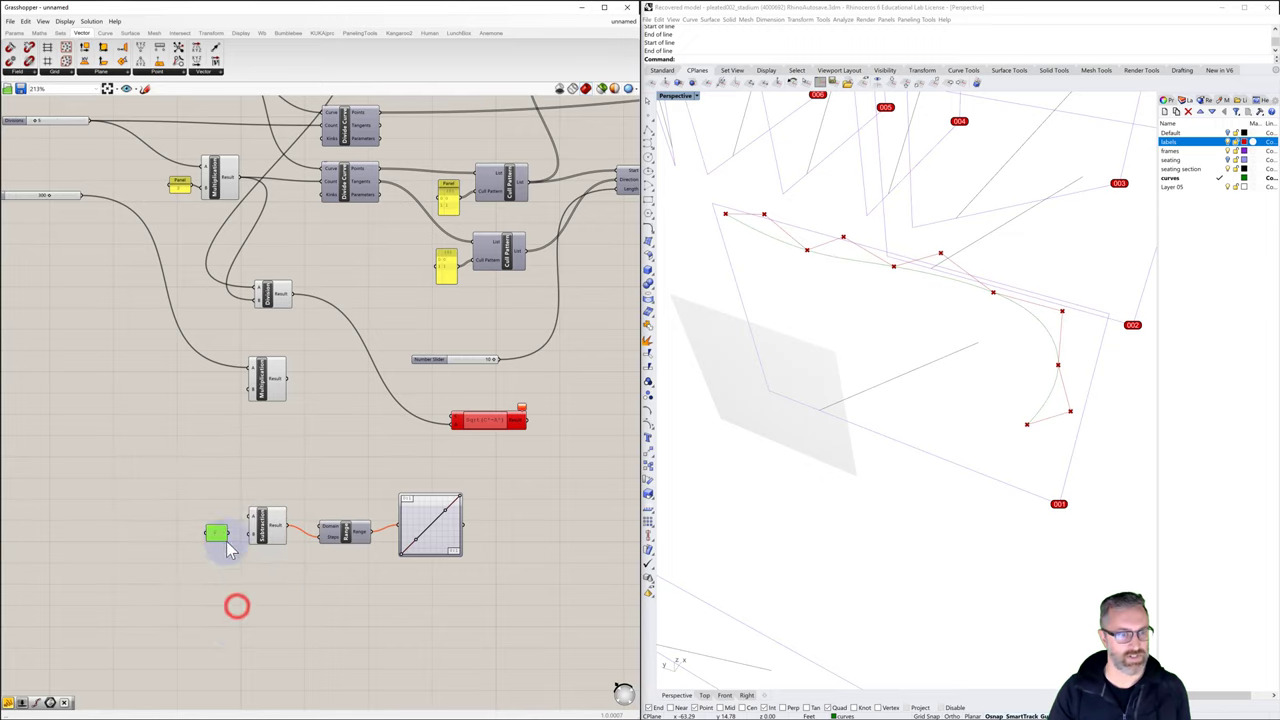
pyautogui.moveTo(226, 531); pyautogui.dragTo(252, 538)
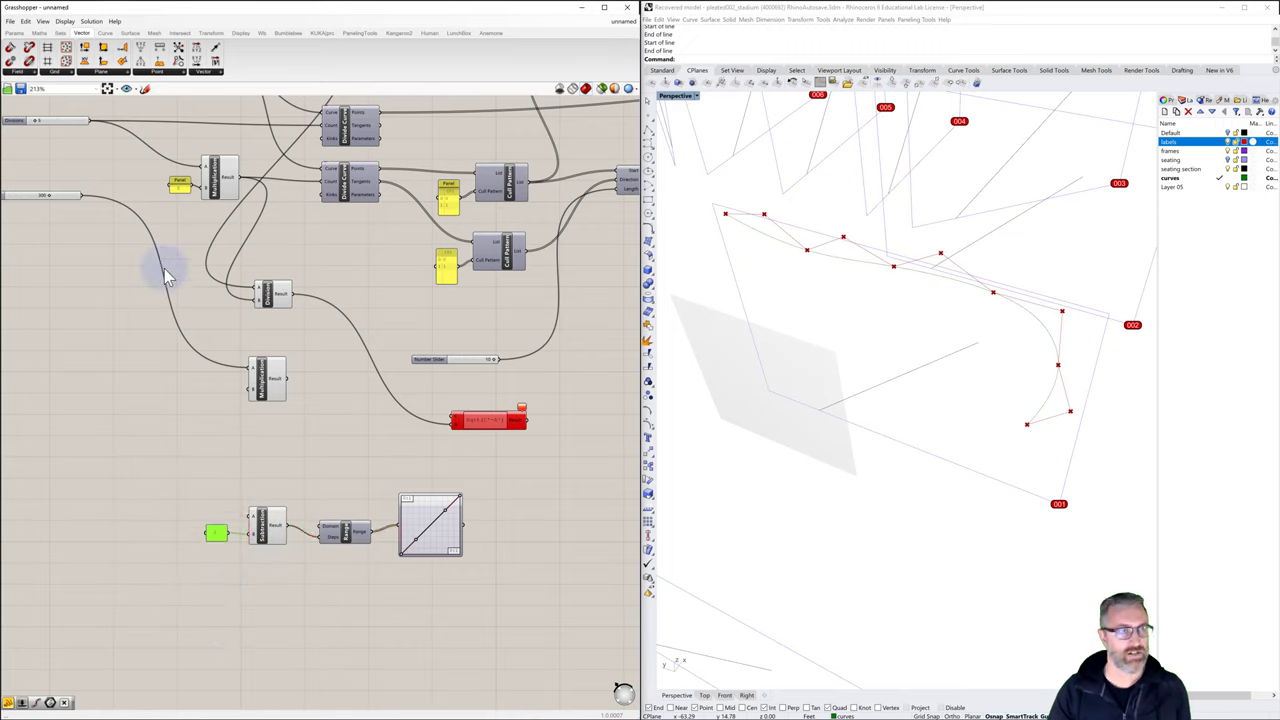
pyautogui.moveTo(89, 120); pyautogui.dragTo(251, 515)
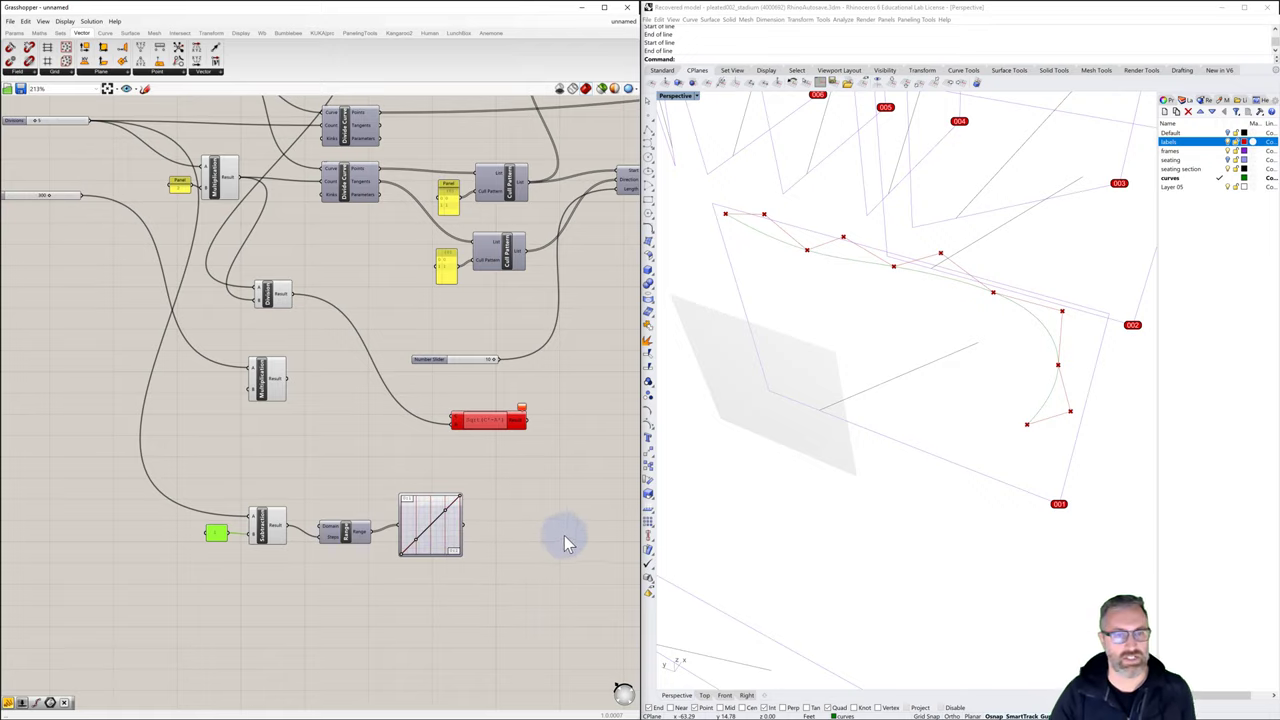
pyautogui.moveTo(536, 530); pyautogui.dragTo(368, 468, button='right')
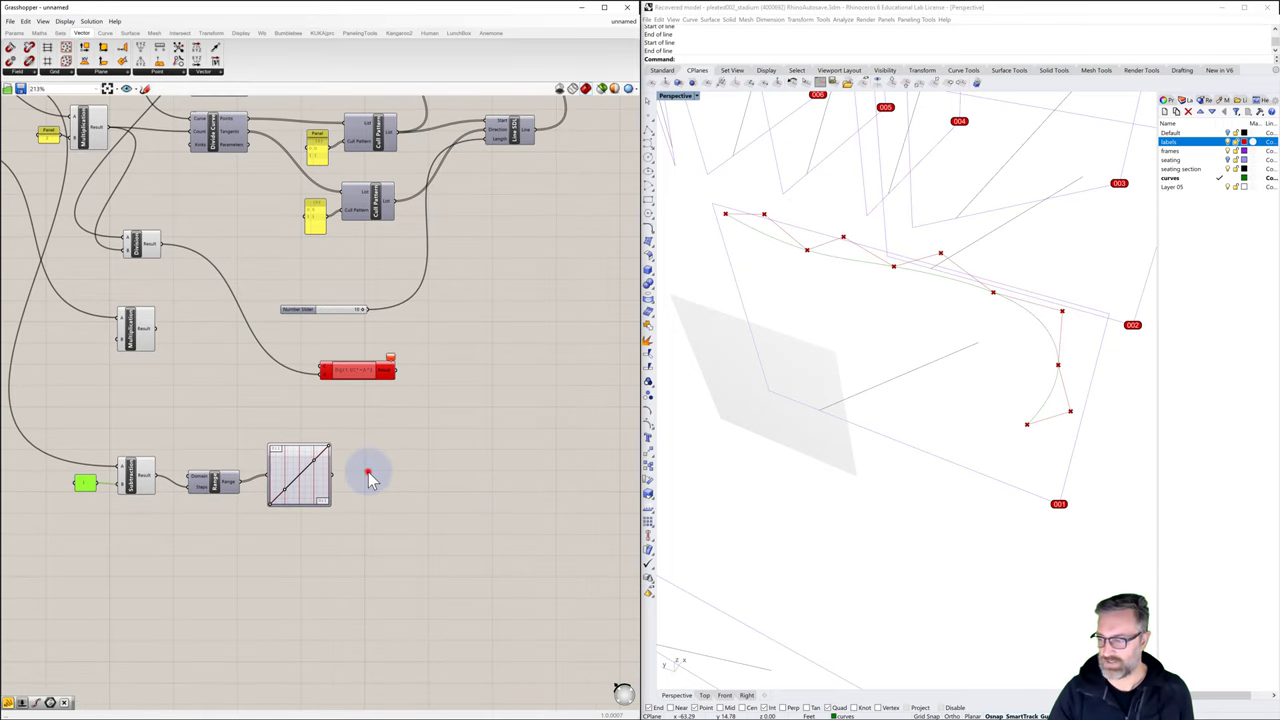
# Display the Graph Mapper values in a new Panel
pyautogui.doubleClick(368, 472)
pyautogui.write('panel')
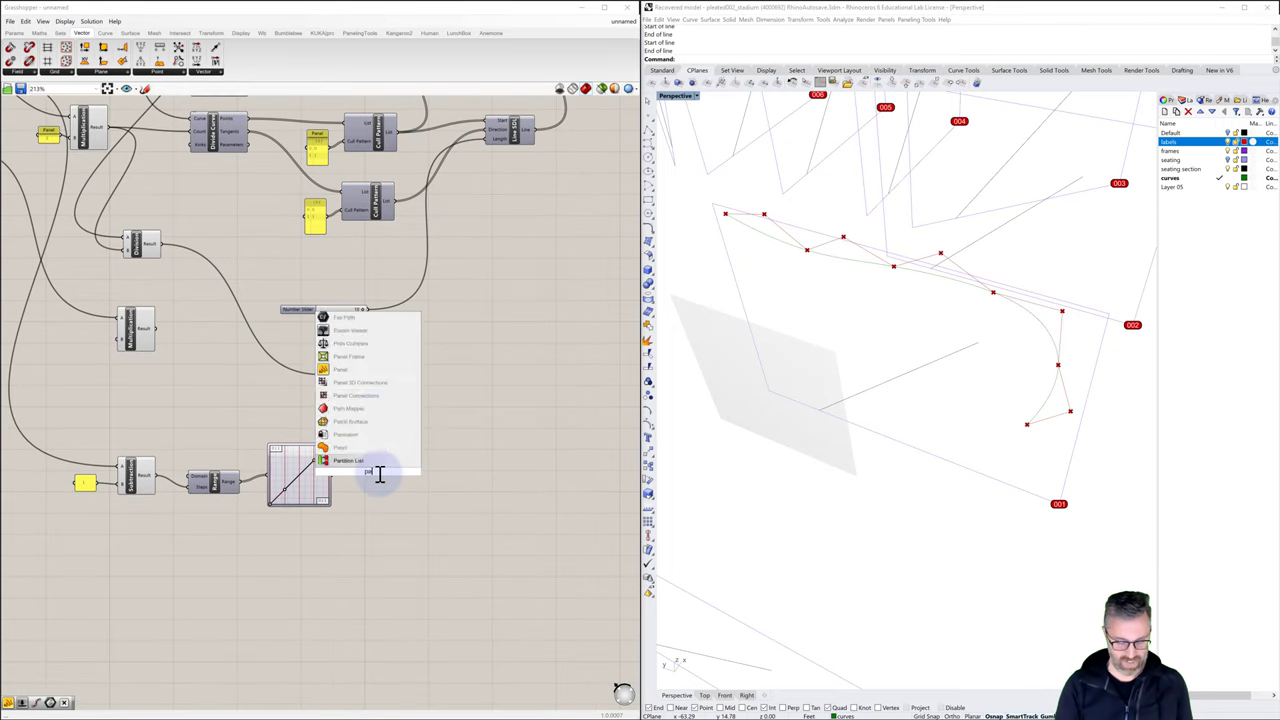
pyautogui.click(360, 460)
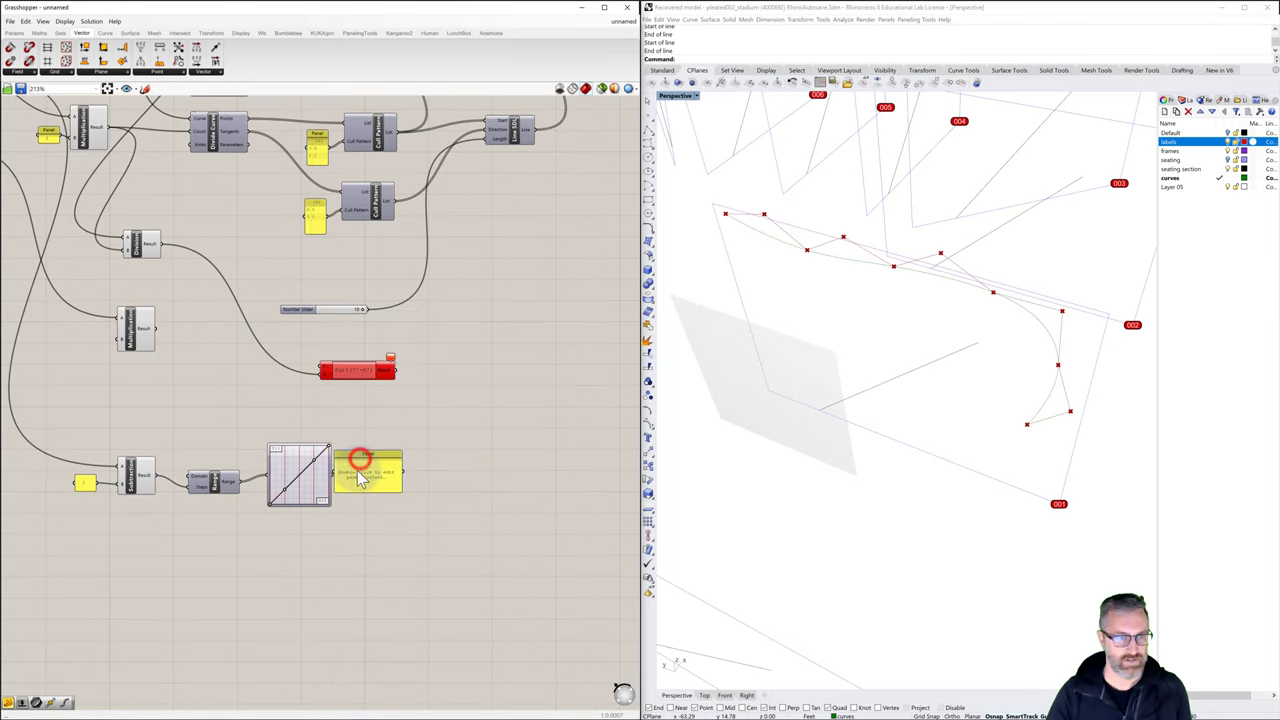
pyautogui.moveTo(358, 462)
pyautogui.mouseDown()
pyautogui.moveTo(382, 458)
pyautogui.moveTo(371, 489)
pyautogui.moveTo(376, 449)
pyautogui.mouseUp()
pyautogui.click(371, 483)
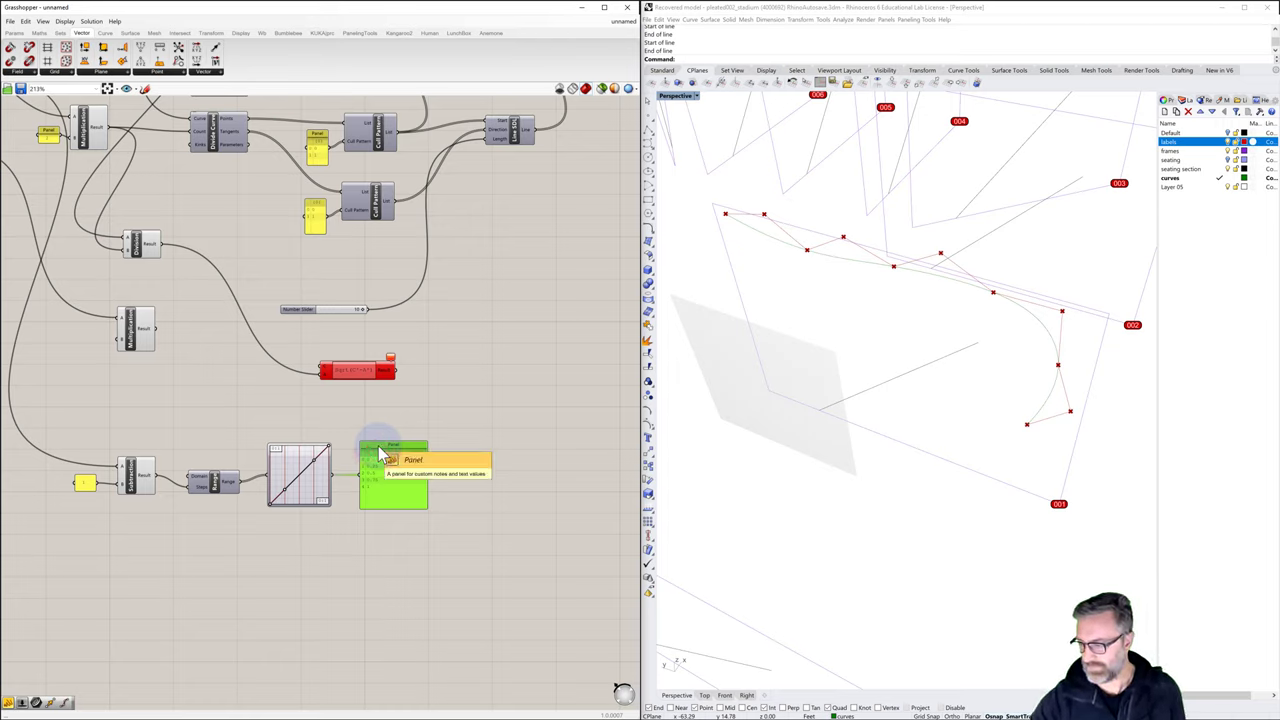
# Total the Graph Mapper values with Mass Addition and duplicate the panel below
pyautogui.doubleClick(361, 560)
pyautogui.write('mass')
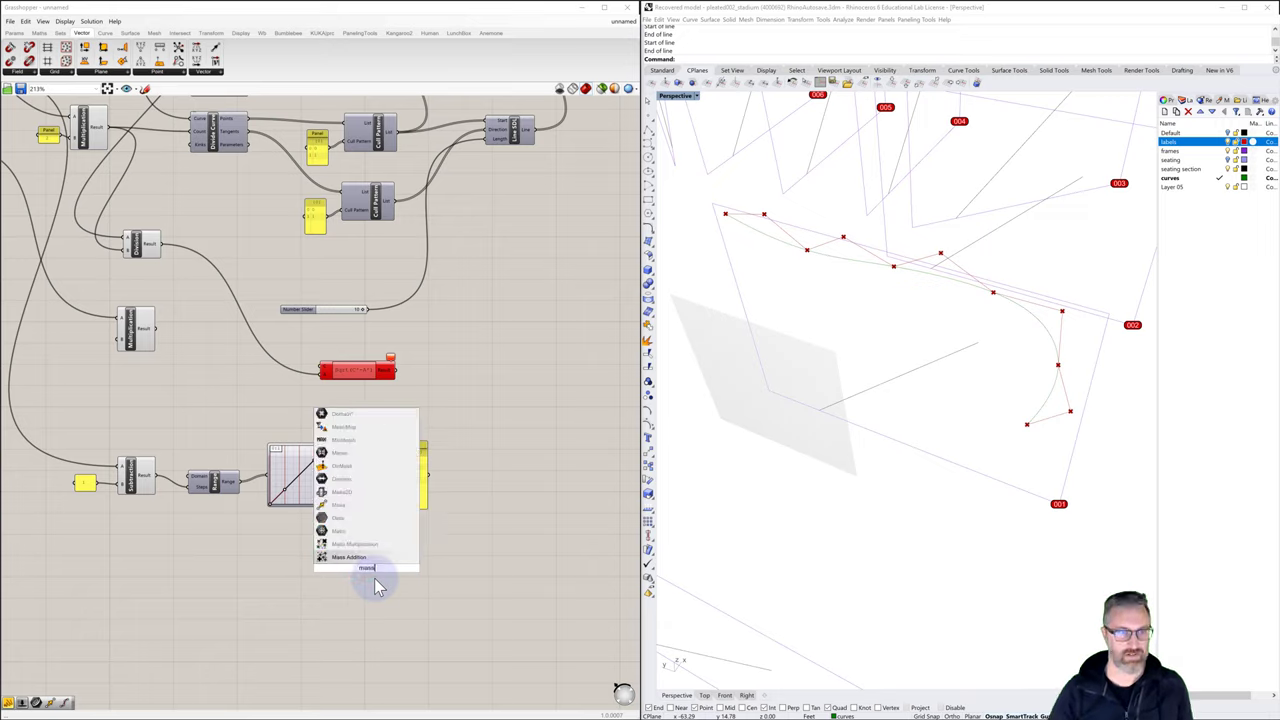
pyautogui.click(358, 558)
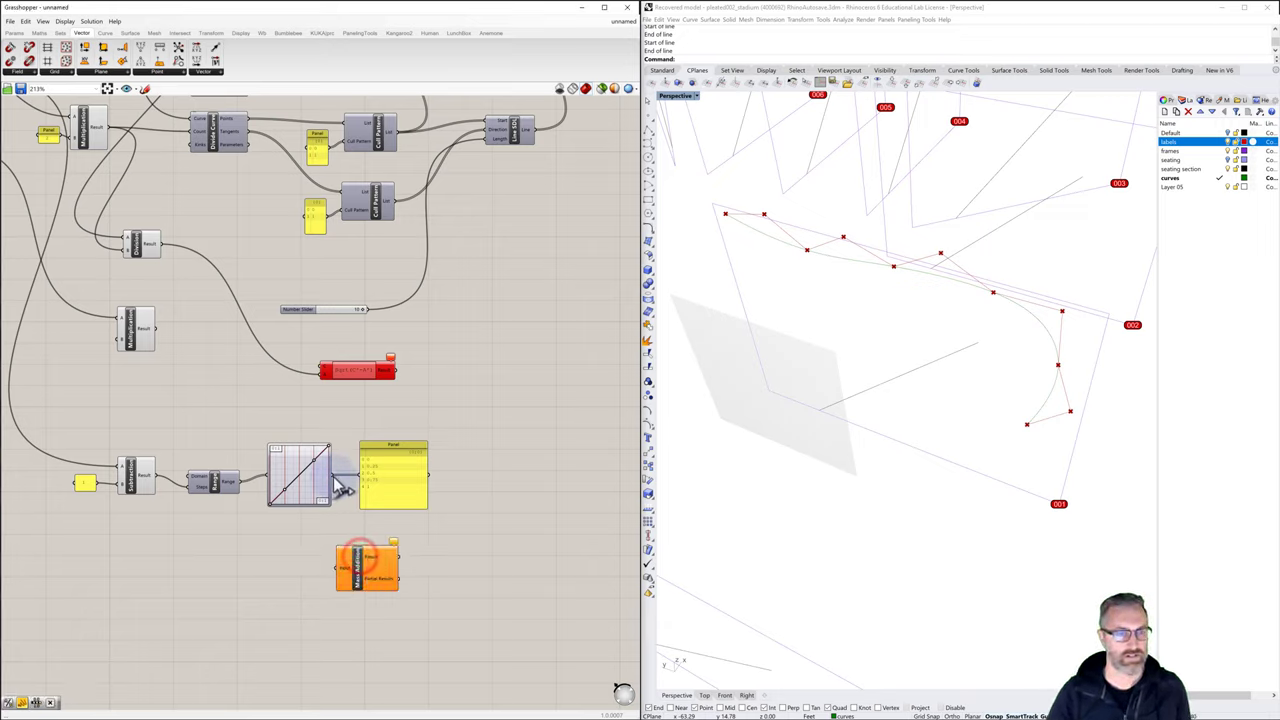
pyautogui.moveTo(333, 474); pyautogui.dragTo(338, 568)
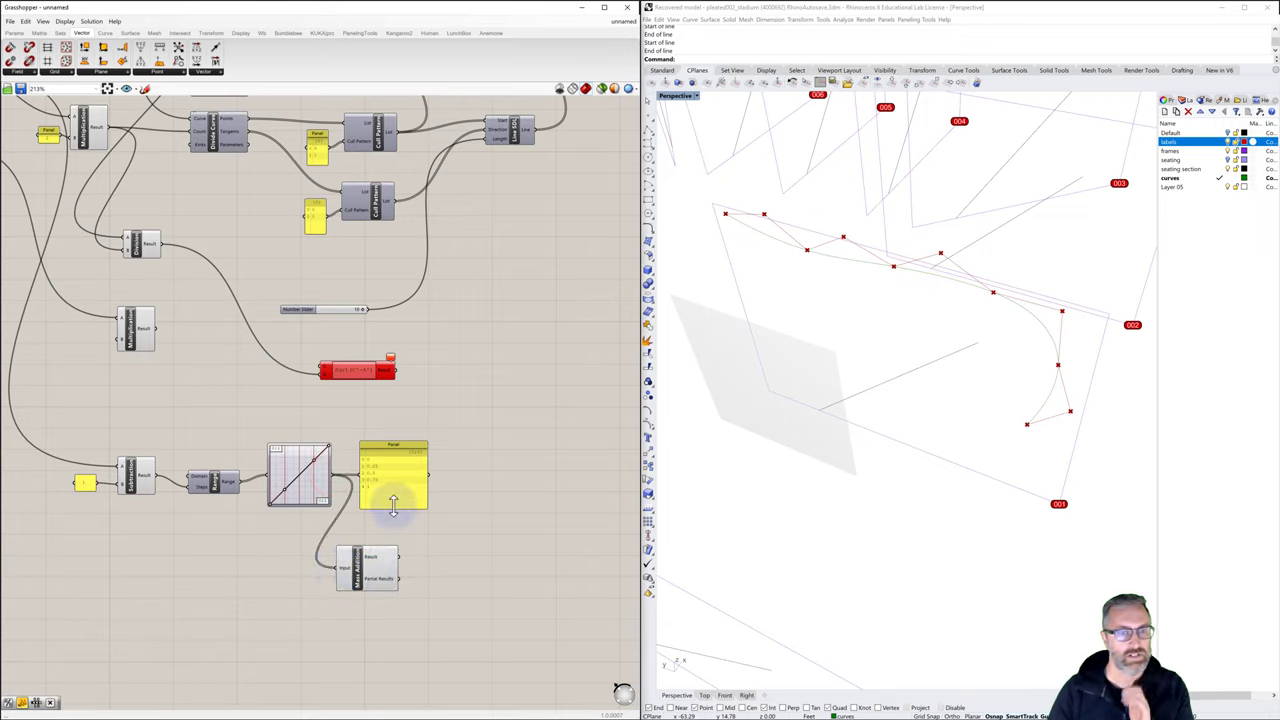
pyautogui.click(392, 445)
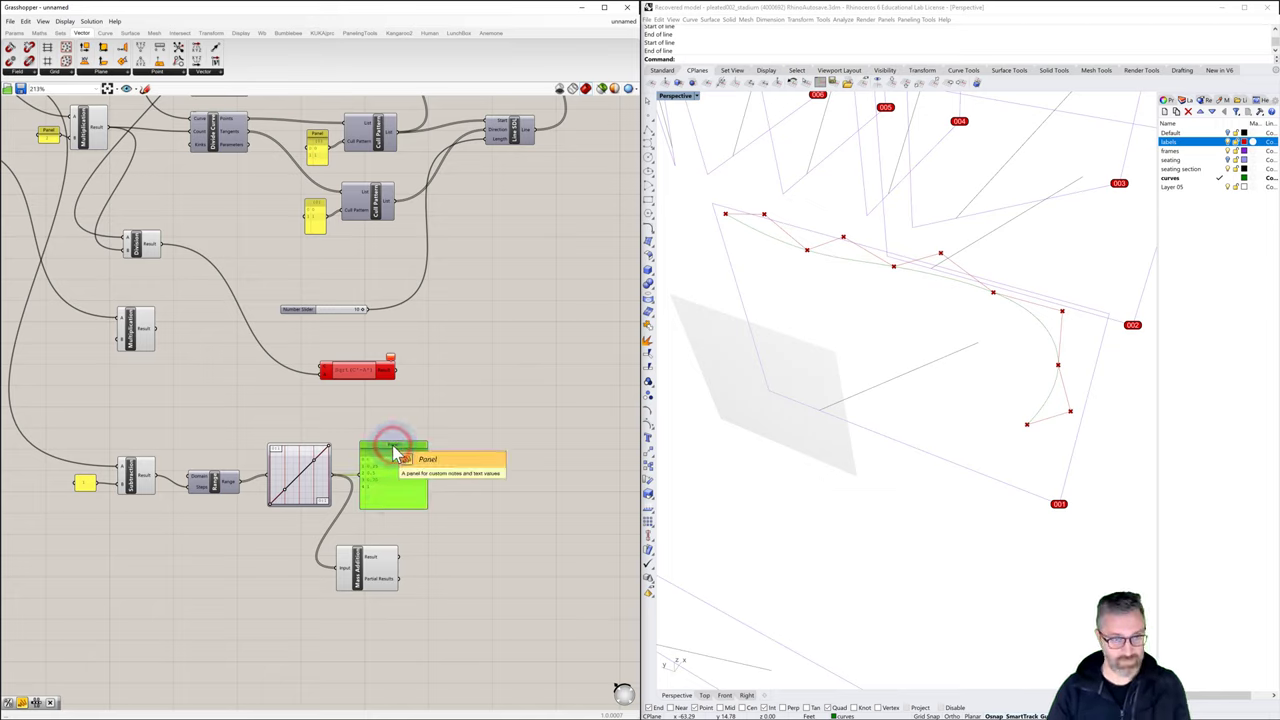
pyautogui.keyDown('alt'); pyautogui.moveTo(399, 455); pyautogui.dragTo(445, 550); pyautogui.keyUp('alt')
pyautogui.click(447, 608)
pyautogui.click(450, 585)
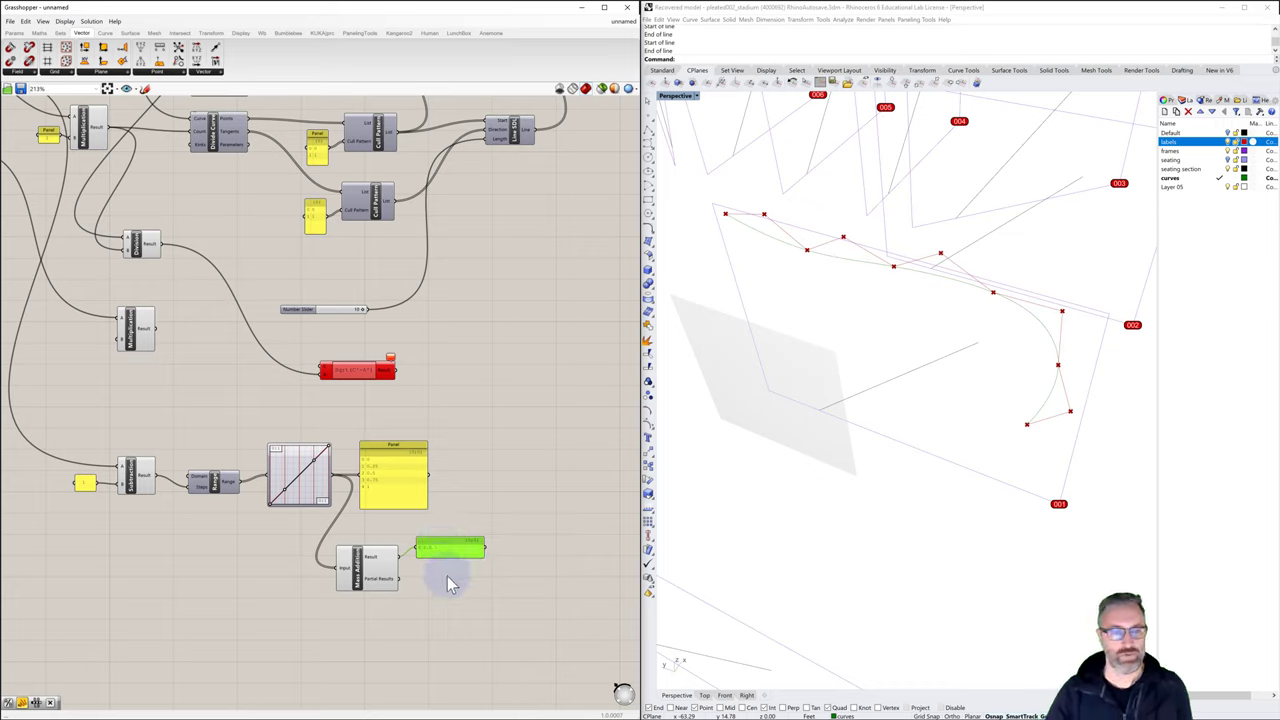
# Add a Division and wire in a copied panel edited with the value 1
pyautogui.doubleClick(516, 585)
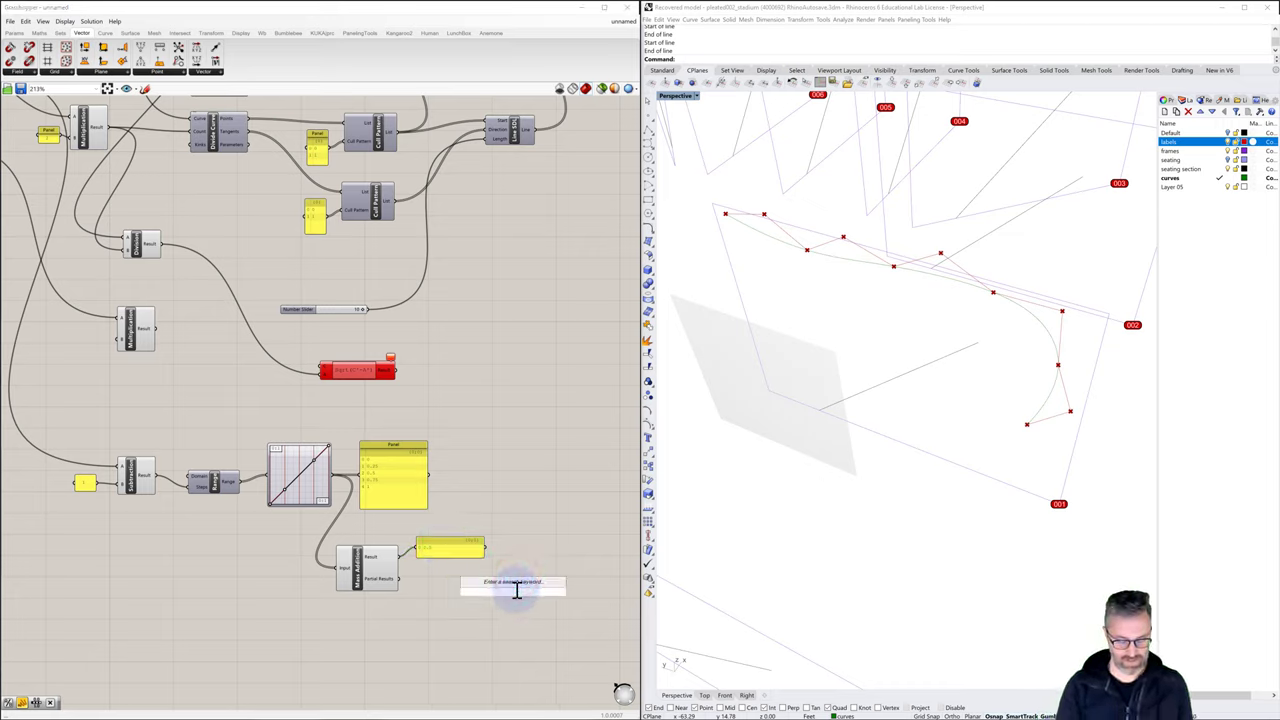
pyautogui.write('div')
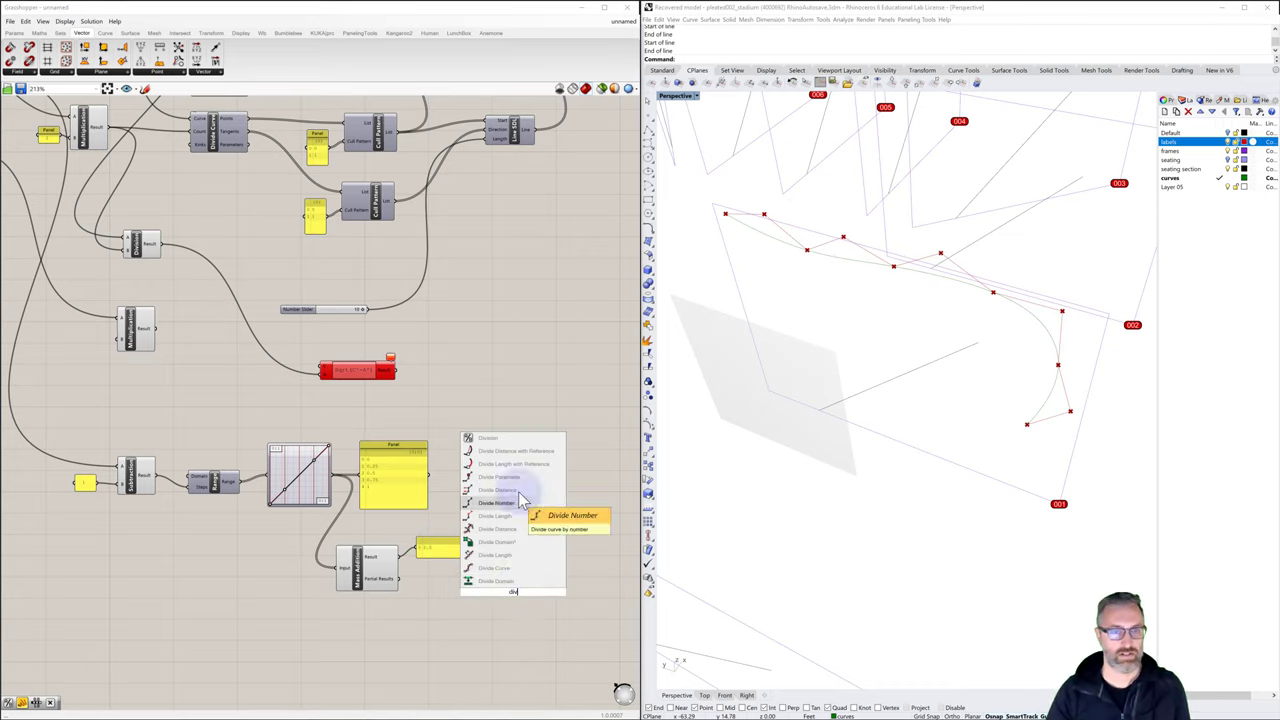
pyautogui.click(498, 437)
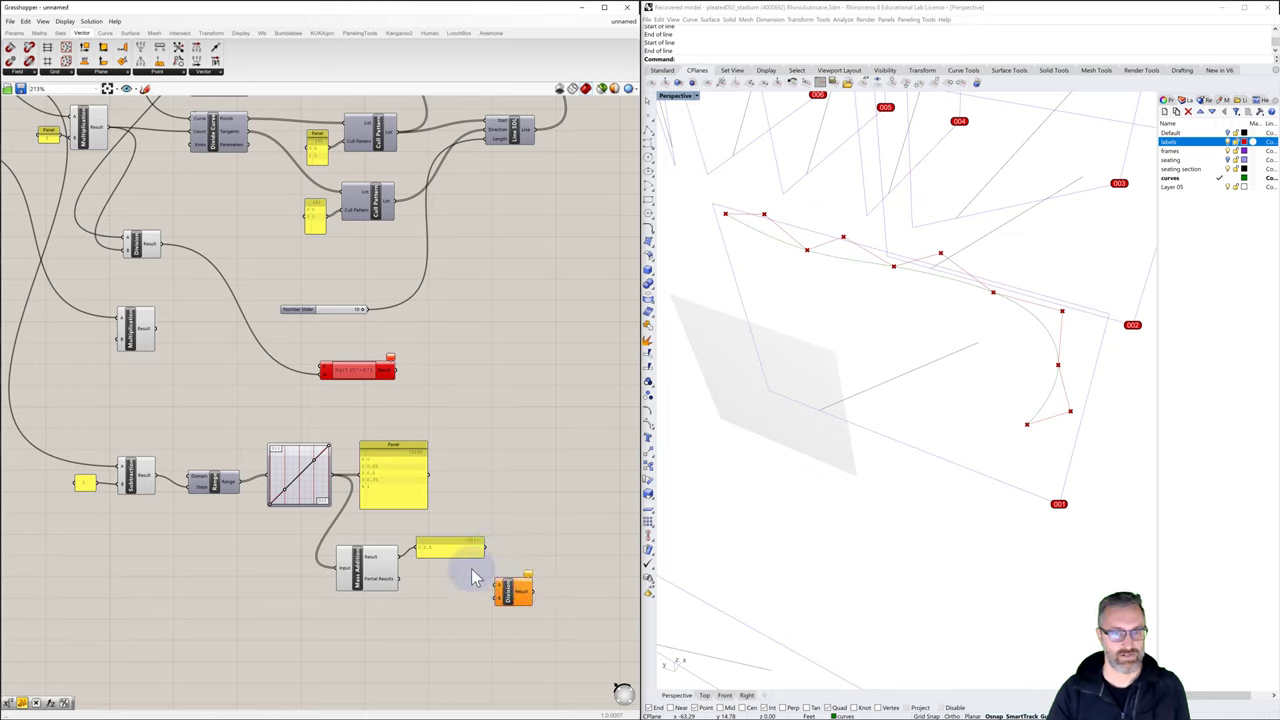
pyautogui.click(465, 541)
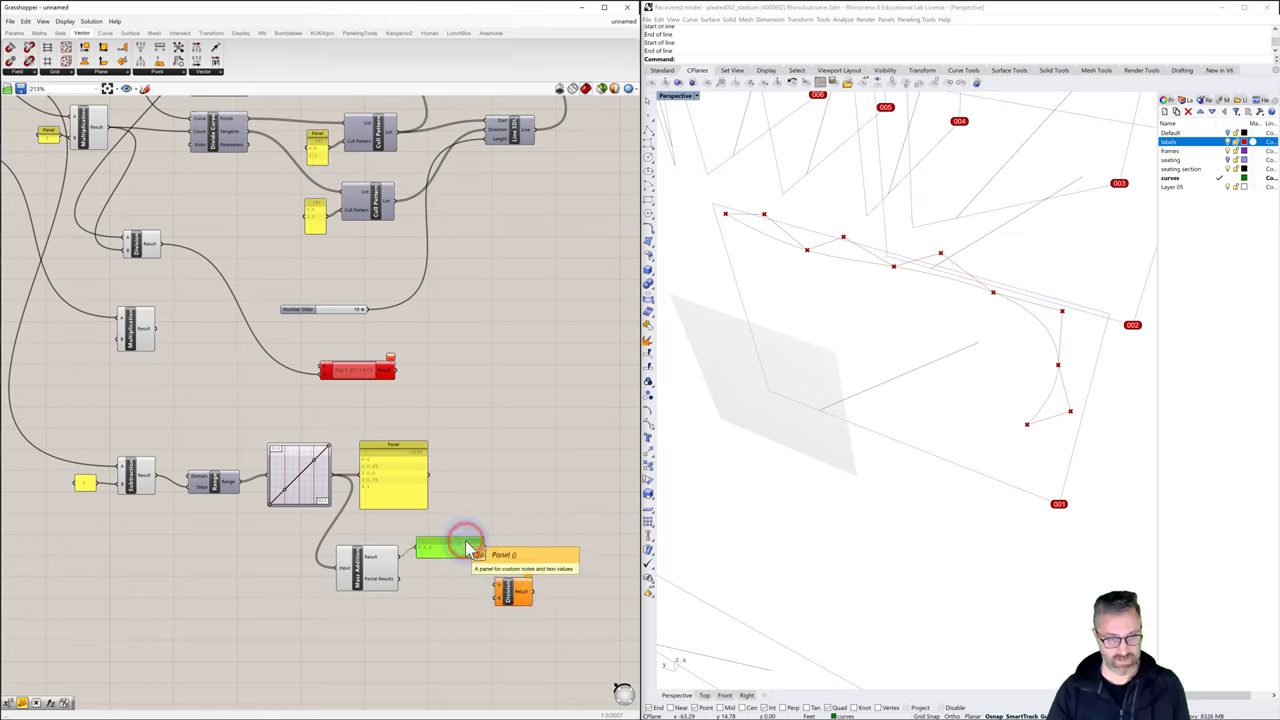
pyautogui.keyDown('alt'); pyautogui.moveTo(465, 557); pyautogui.dragTo(400, 560); pyautogui.keyUp('alt')
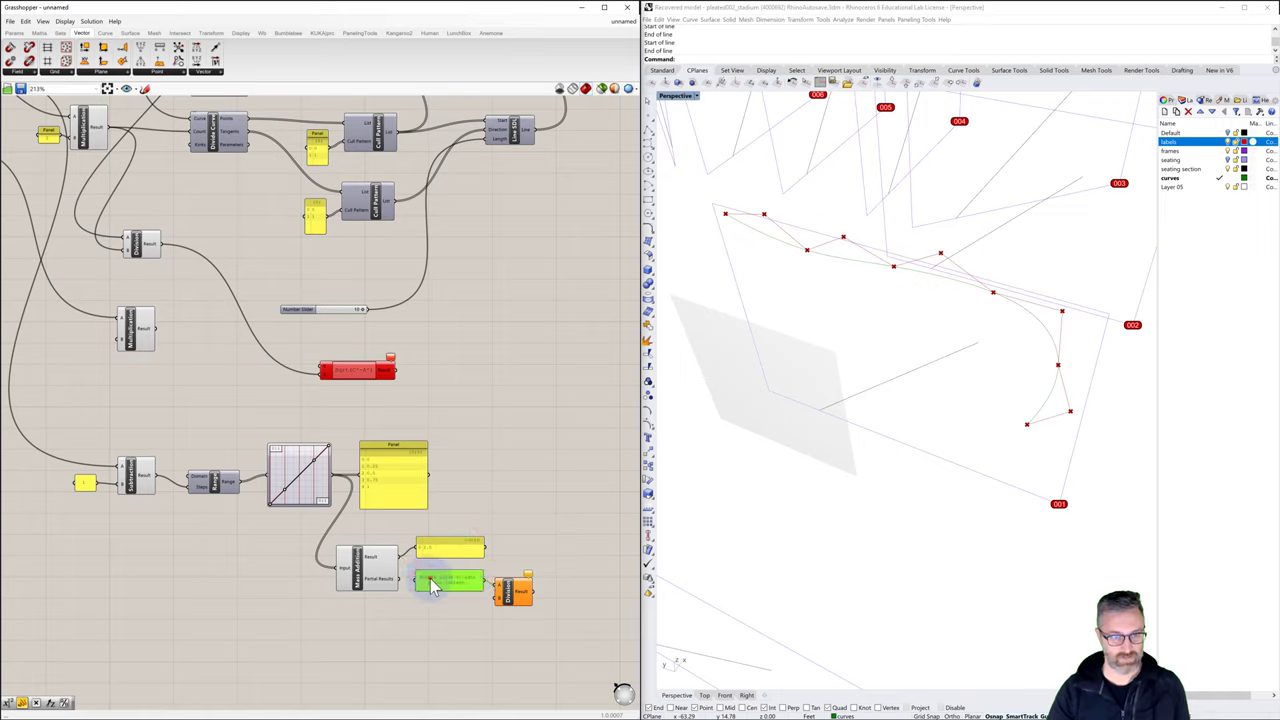
pyautogui.doubleClick(430, 578)
pyautogui.write('1')
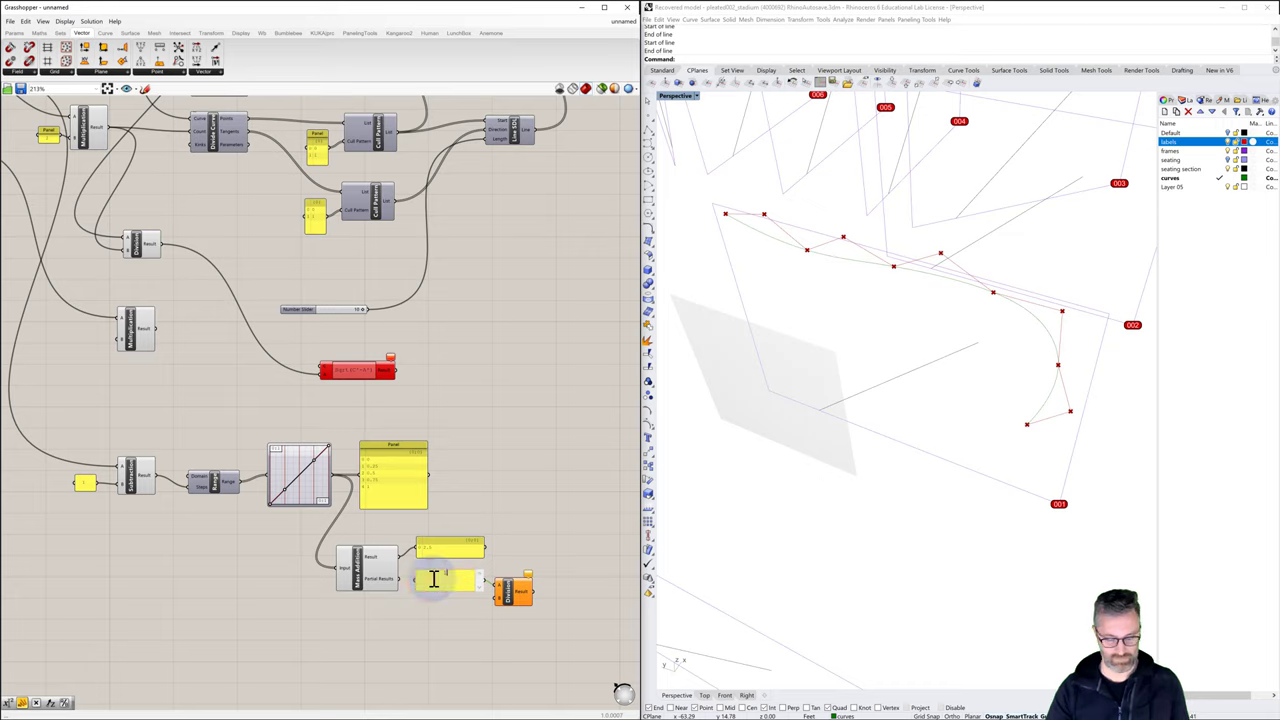
pyautogui.click(523, 542)
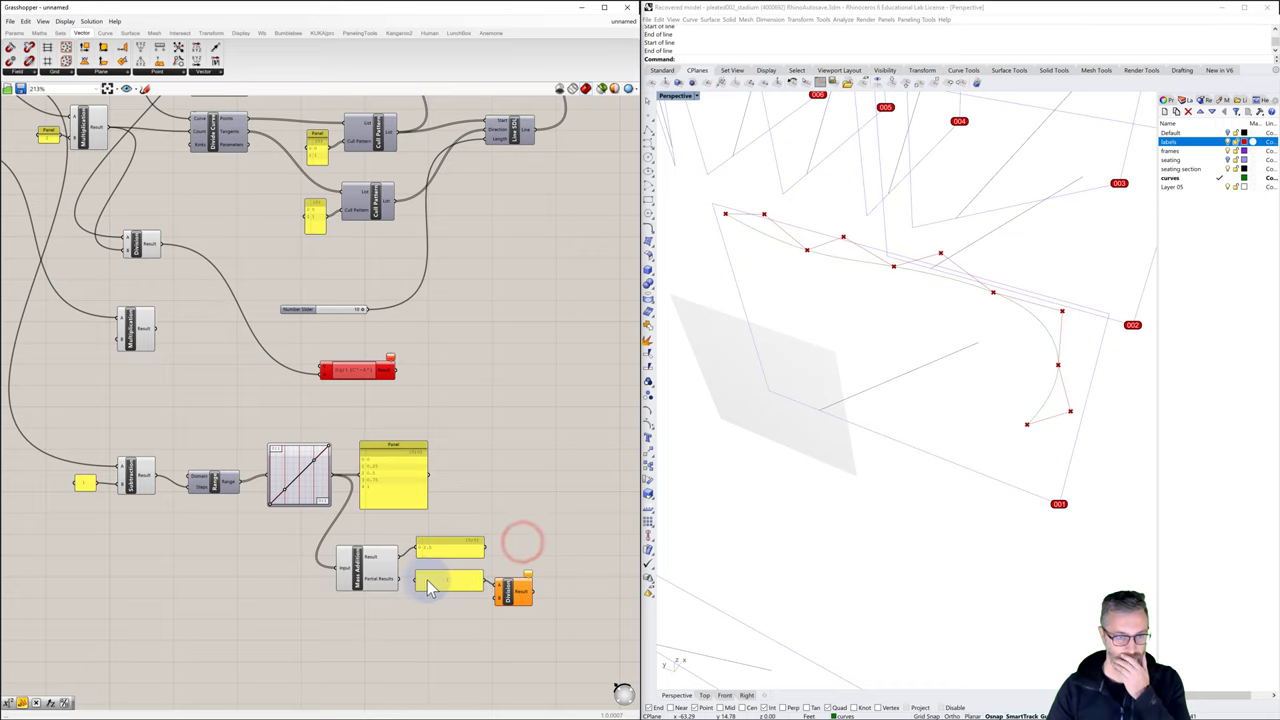
pyautogui.moveTo(418, 576); pyautogui.dragTo(499, 588)
pyautogui.click(504, 594)
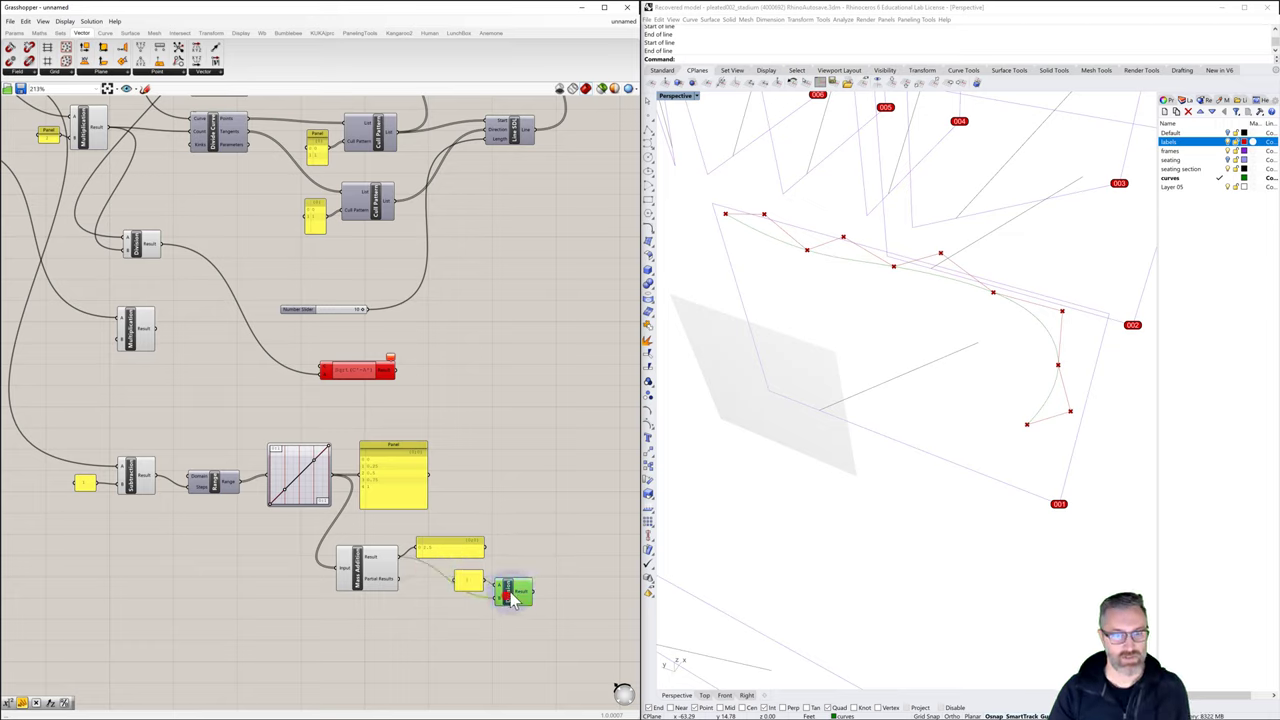
# Show the Division result in another copied panel
pyautogui.click(466, 580)
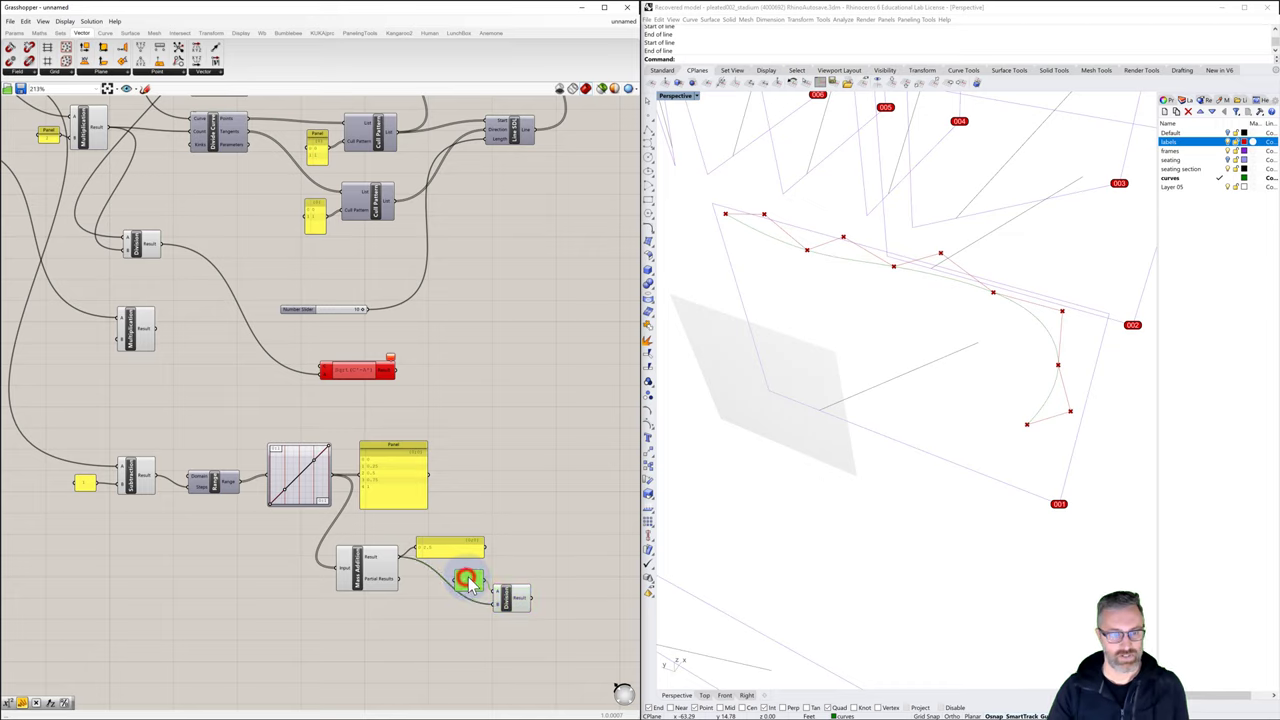
pyautogui.moveTo(471, 585)
pyautogui.keyDown('alt'); pyautogui.mouseDown()
pyautogui.moveTo(566, 574)
pyautogui.moveTo(538, 596)
pyautogui.moveTo(549, 586)
pyautogui.moveTo(566, 614)
pyautogui.mouseUp(); pyautogui.keyUp('alt')
pyautogui.click(567, 590)
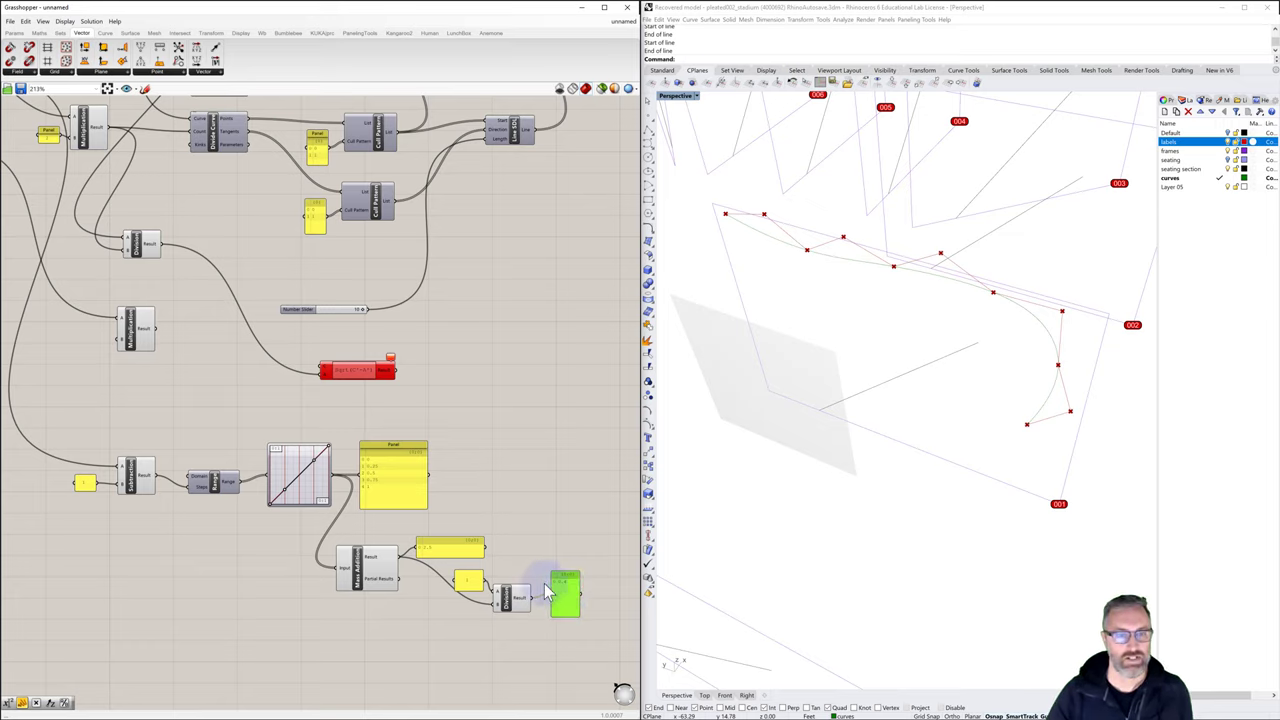
pyautogui.doubleClick(475, 487)
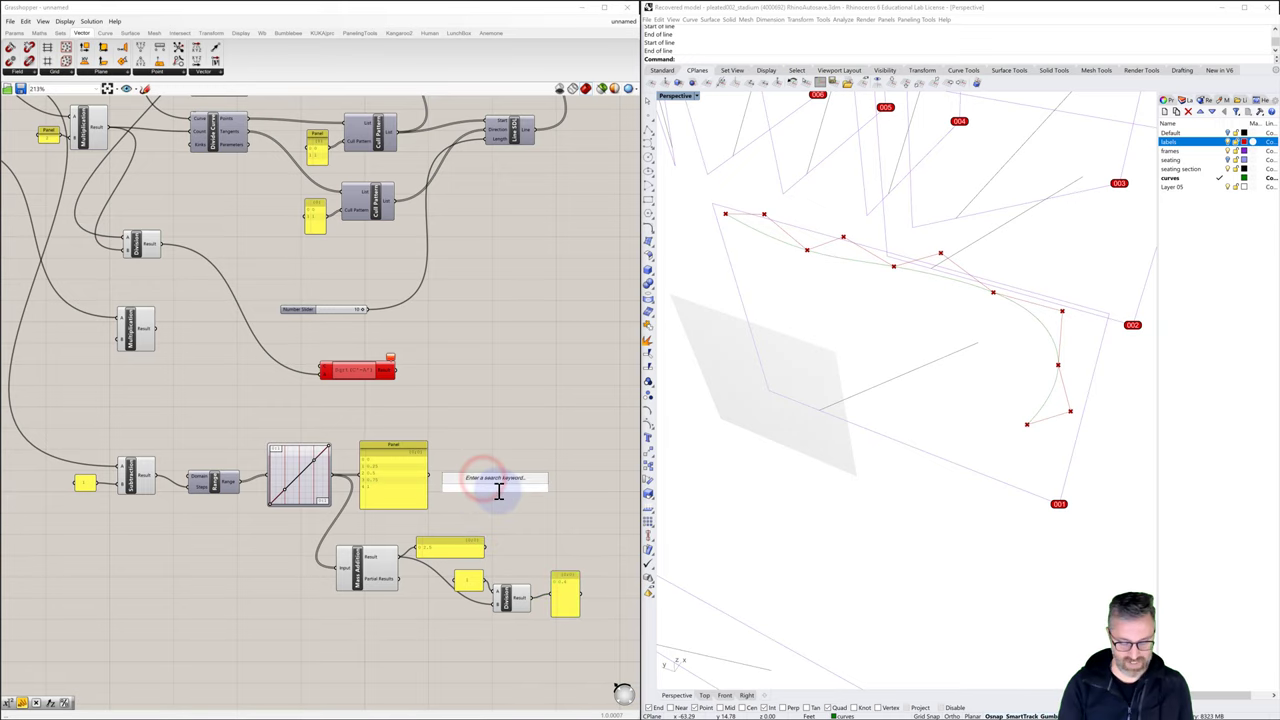
pyautogui.write('mult')
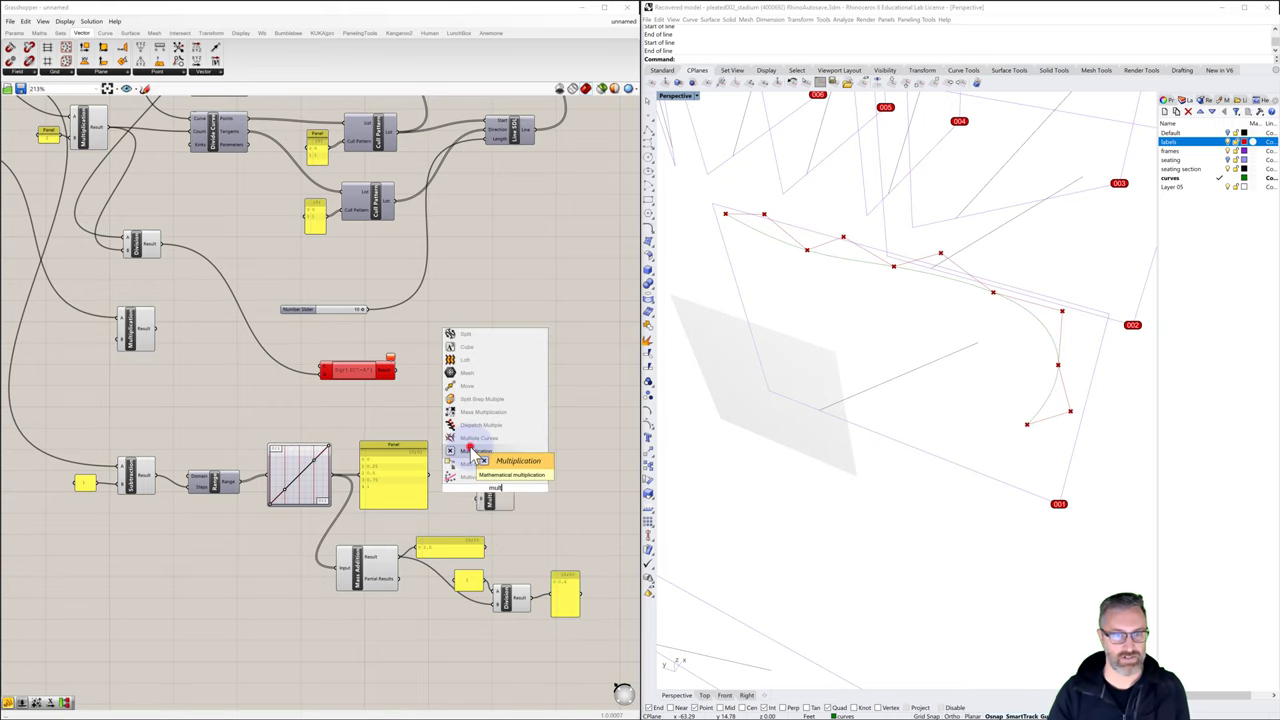
pyautogui.click(470, 445)
pyautogui.moveTo(505, 505); pyautogui.dragTo(519, 499)
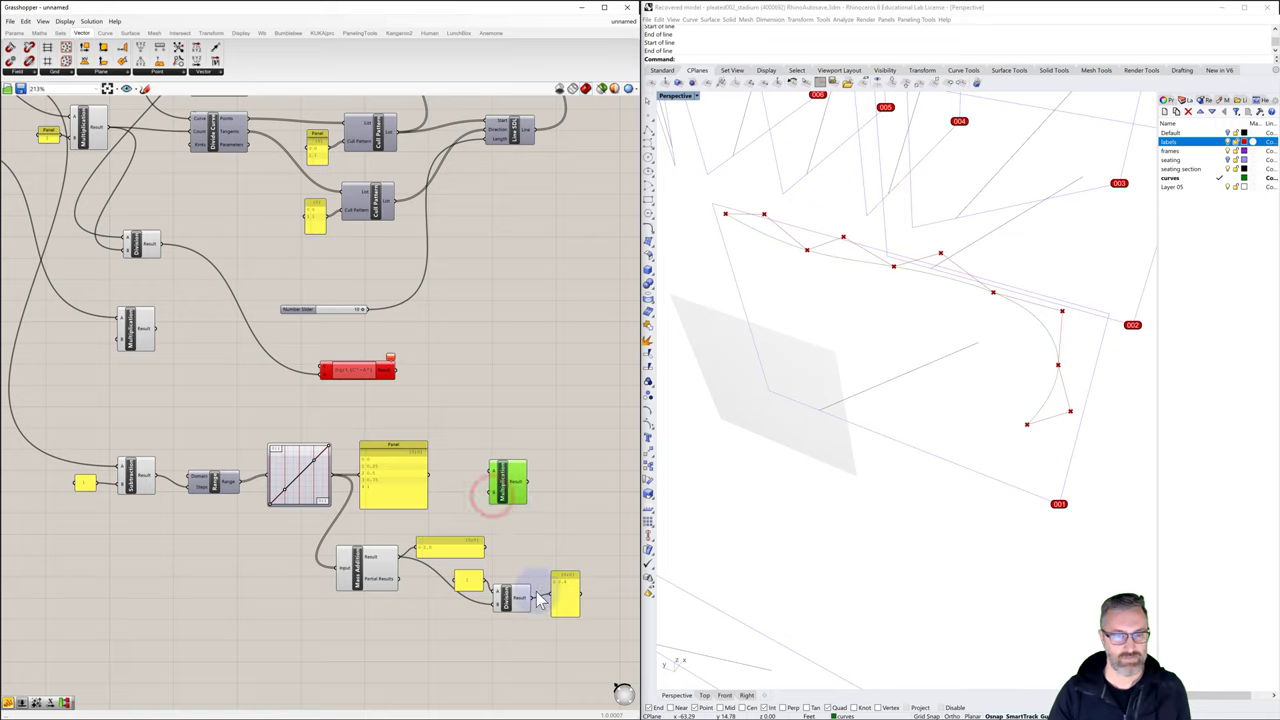
pyautogui.moveTo(533, 598); pyautogui.dragTo(493, 490)
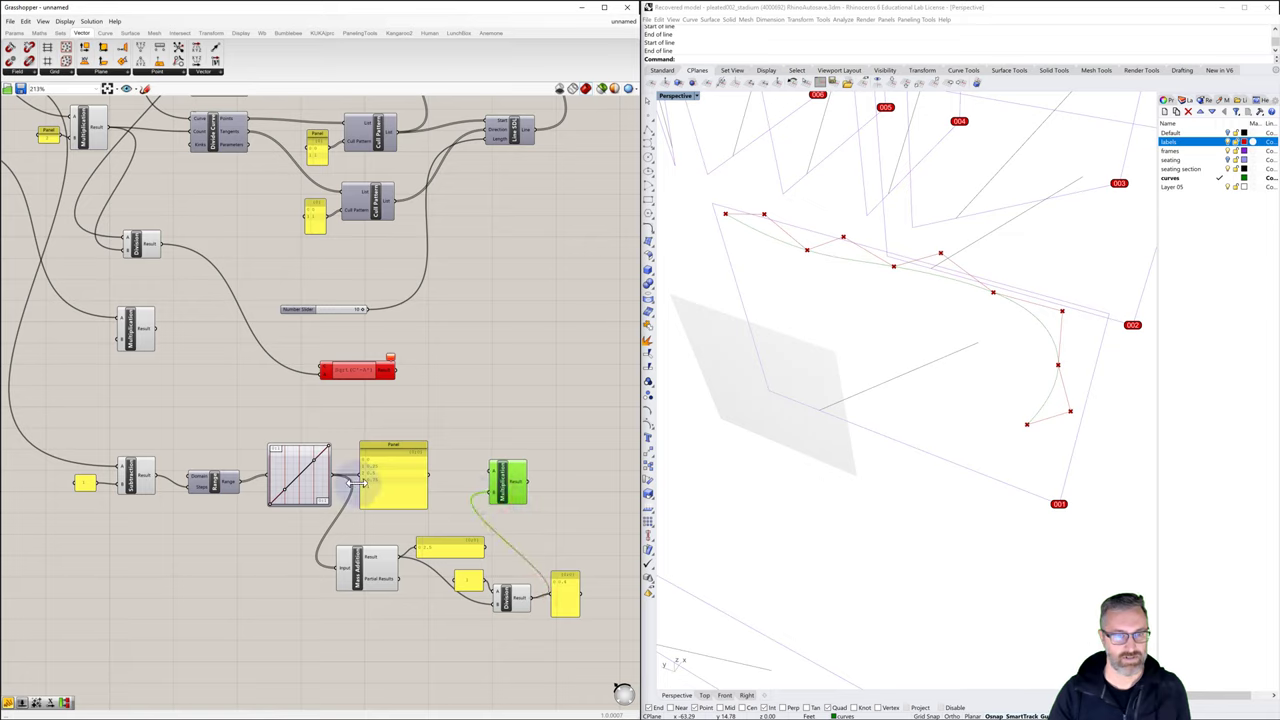
pyautogui.moveTo(336, 478); pyautogui.dragTo(490, 480)
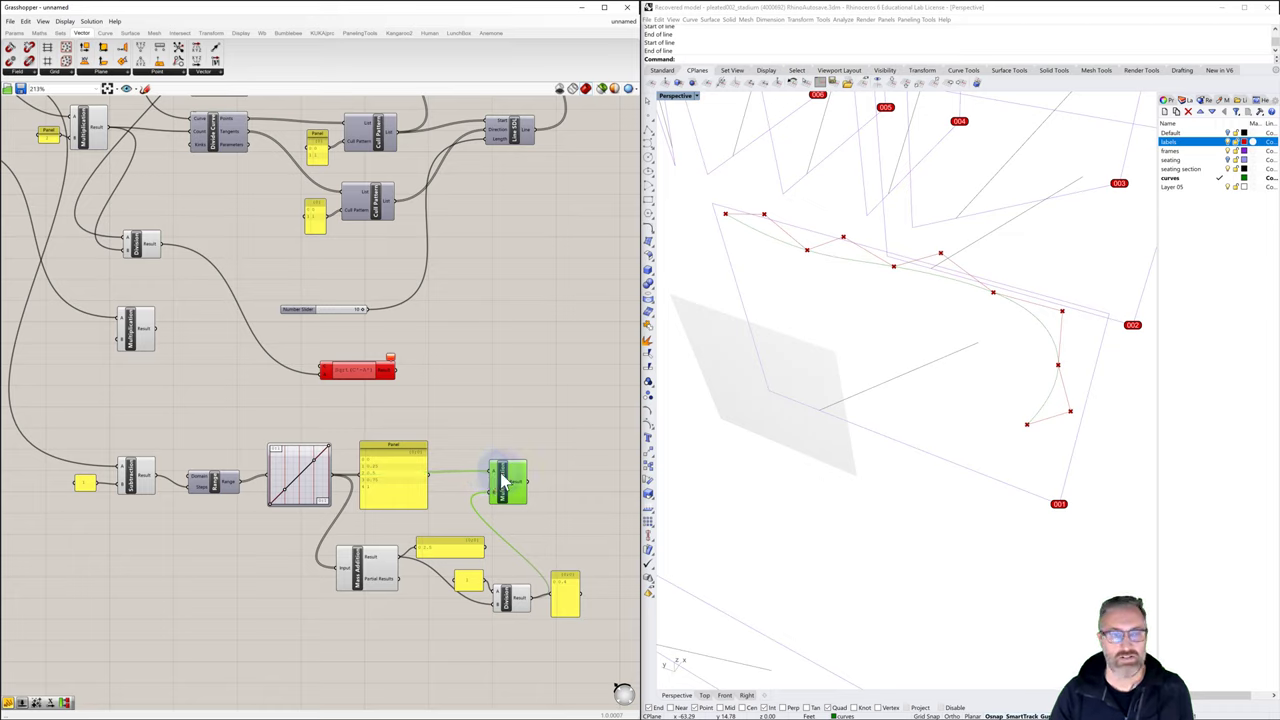
pyautogui.click(402, 443)
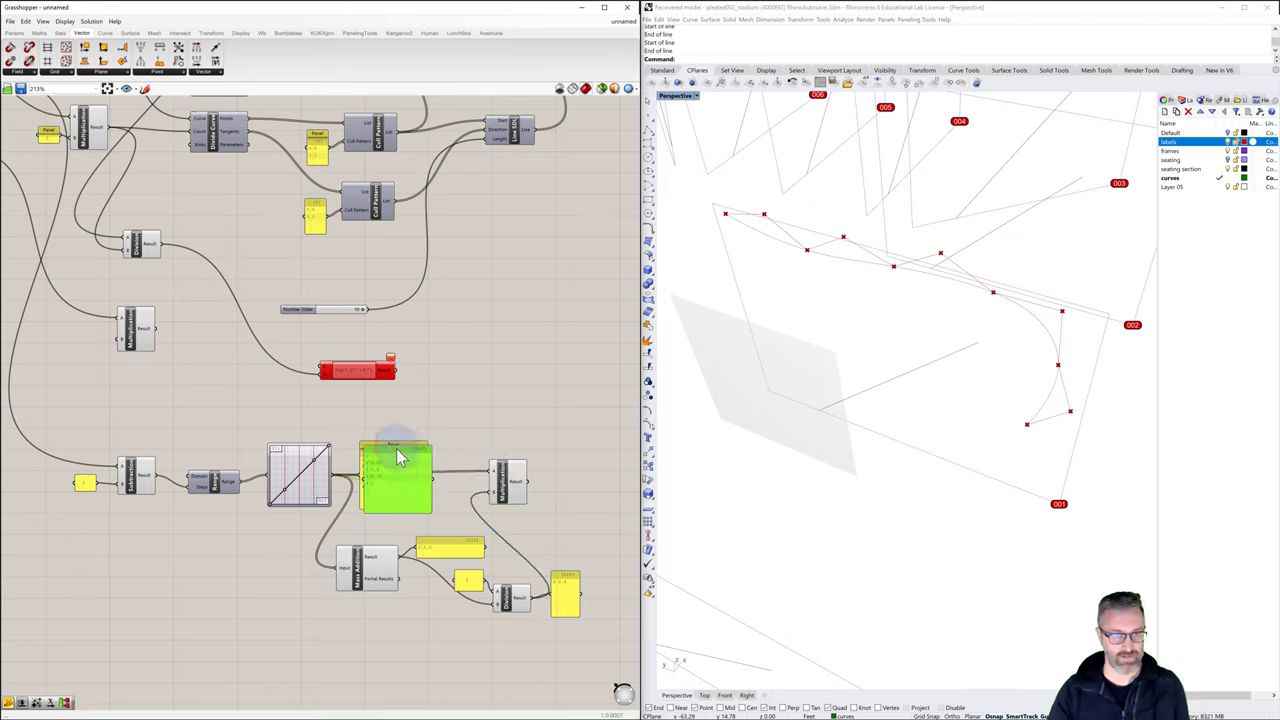
pyautogui.keyDown('alt'); pyautogui.moveTo(398, 458); pyautogui.dragTo(557, 483); pyautogui.keyUp('alt')
pyautogui.moveTo(577, 485); pyautogui.dragTo(485, 430, button='right')
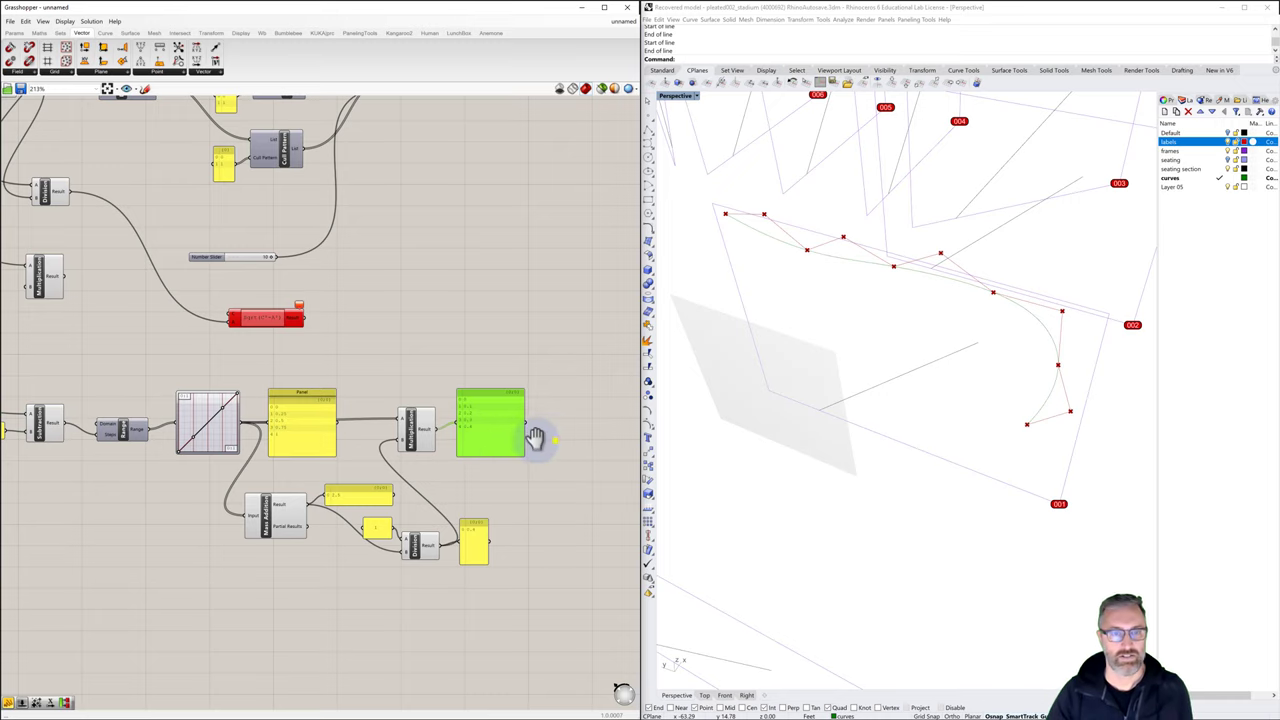
pyautogui.moveTo(536, 438); pyautogui.dragTo(500, 436, button='right')
pyautogui.doubleClick(500, 430)
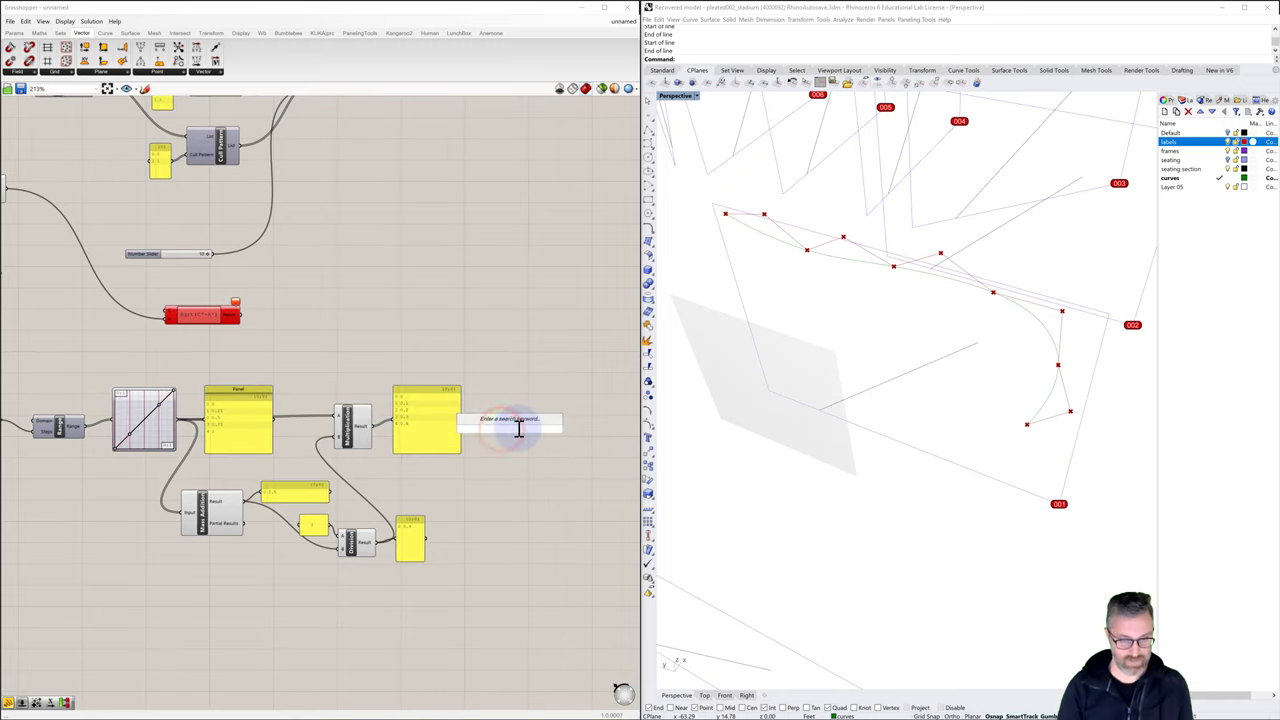
pyautogui.write('mass')
pyautogui.click(510, 426)
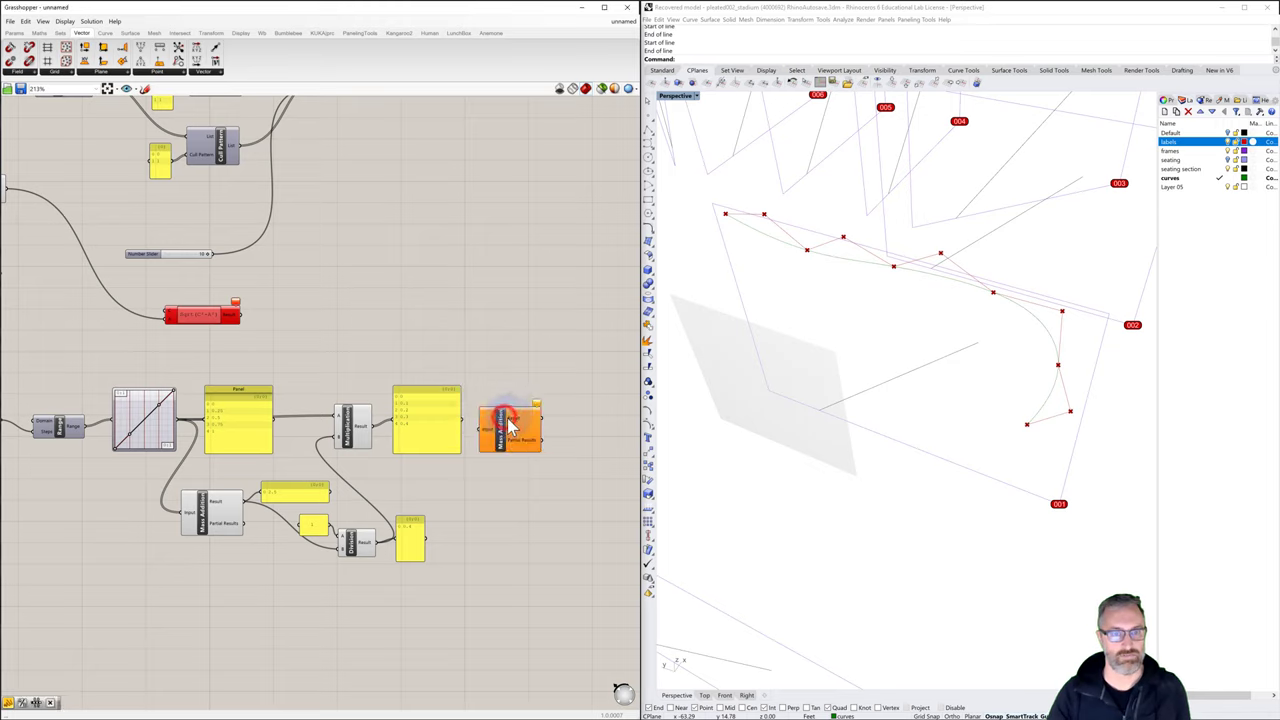
pyautogui.moveTo(510, 426); pyautogui.dragTo(518, 428)
pyautogui.moveTo(372, 426); pyautogui.dragTo(494, 427)
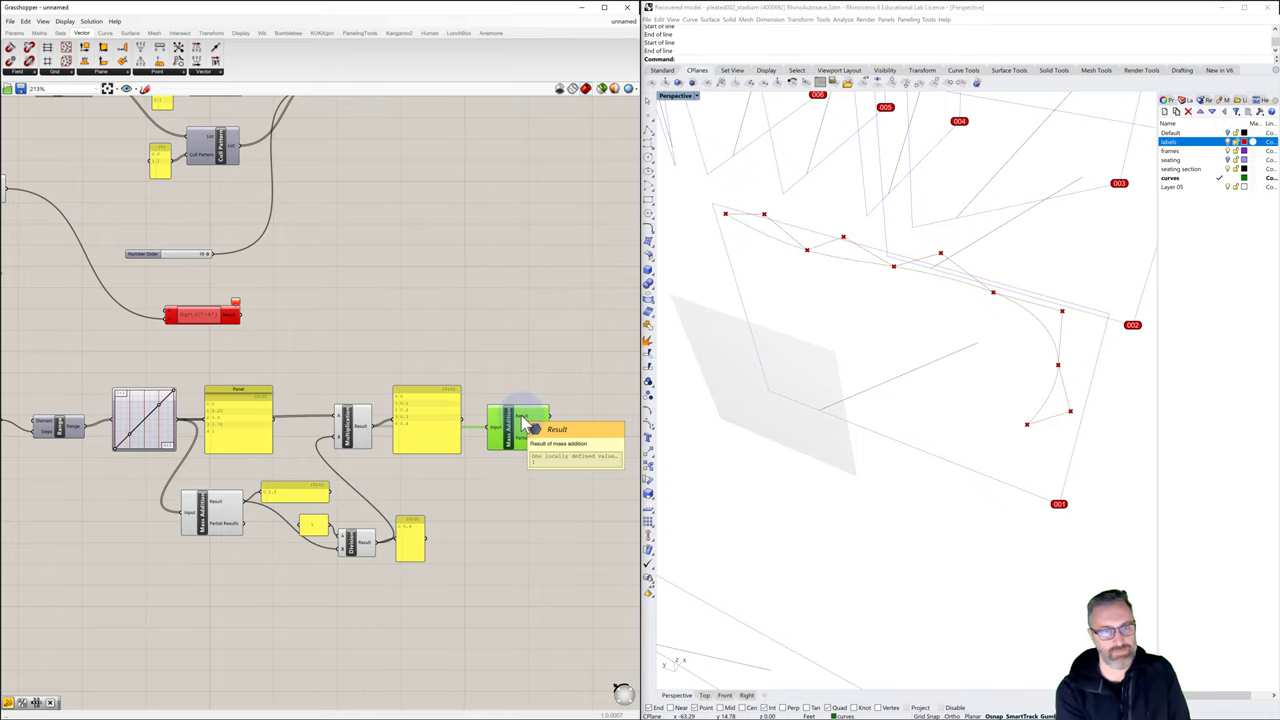
pyautogui.click(521, 376)
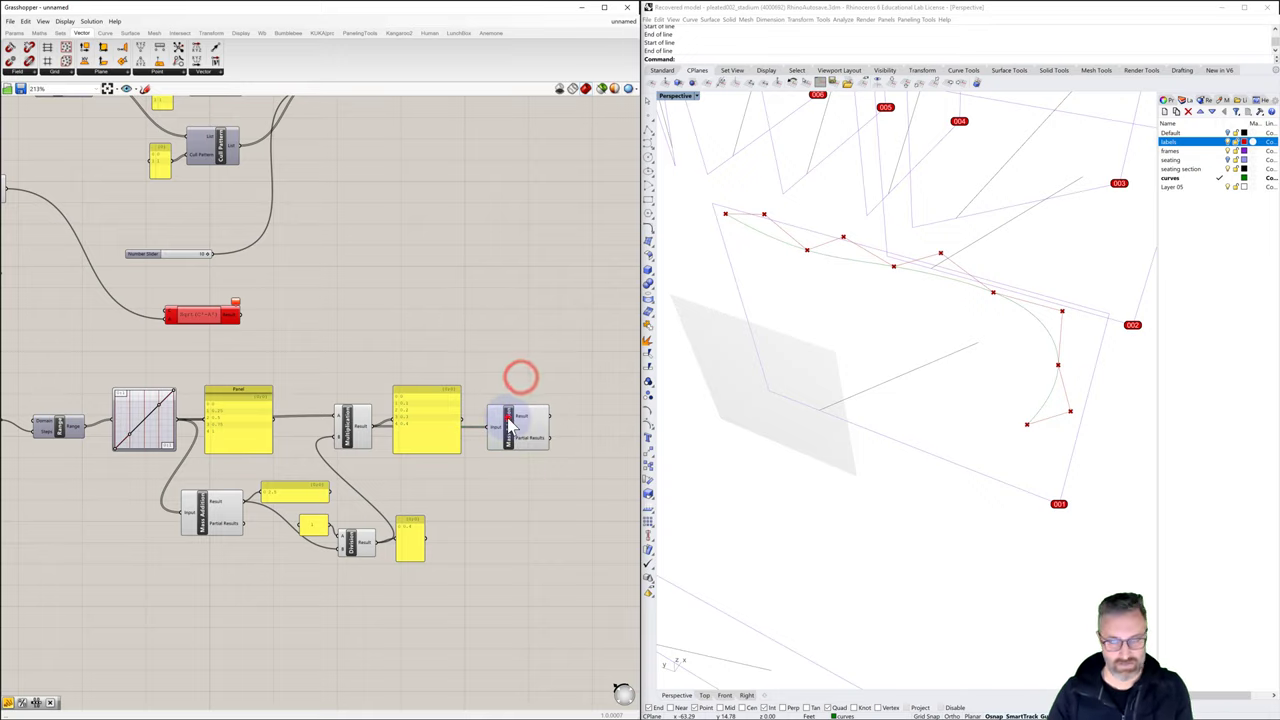
pyautogui.click(508, 416)
pyautogui.scroll(-6, 511, 436)
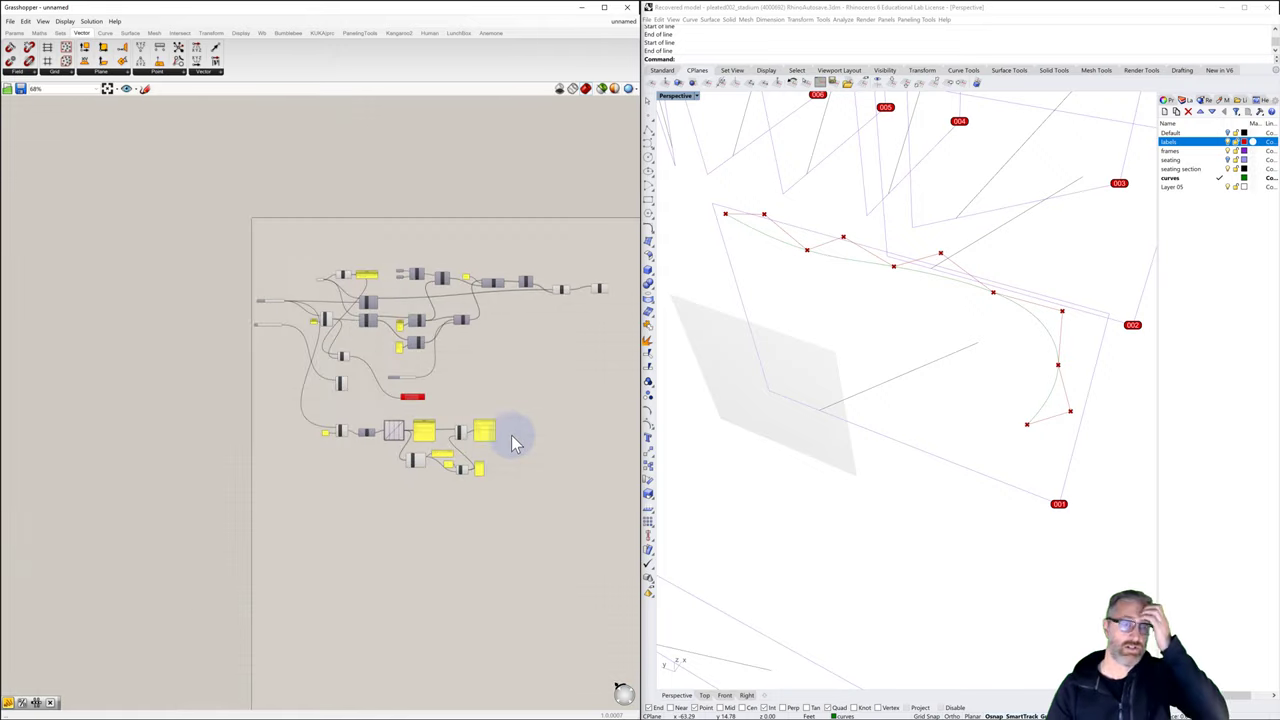
# Wire the lower Multiplication result into the upper-left slider-driven Multiplication
pyautogui.moveTo(511, 435); pyautogui.dragTo(437, 403, button='right')
pyautogui.scroll(4, 393, 405)
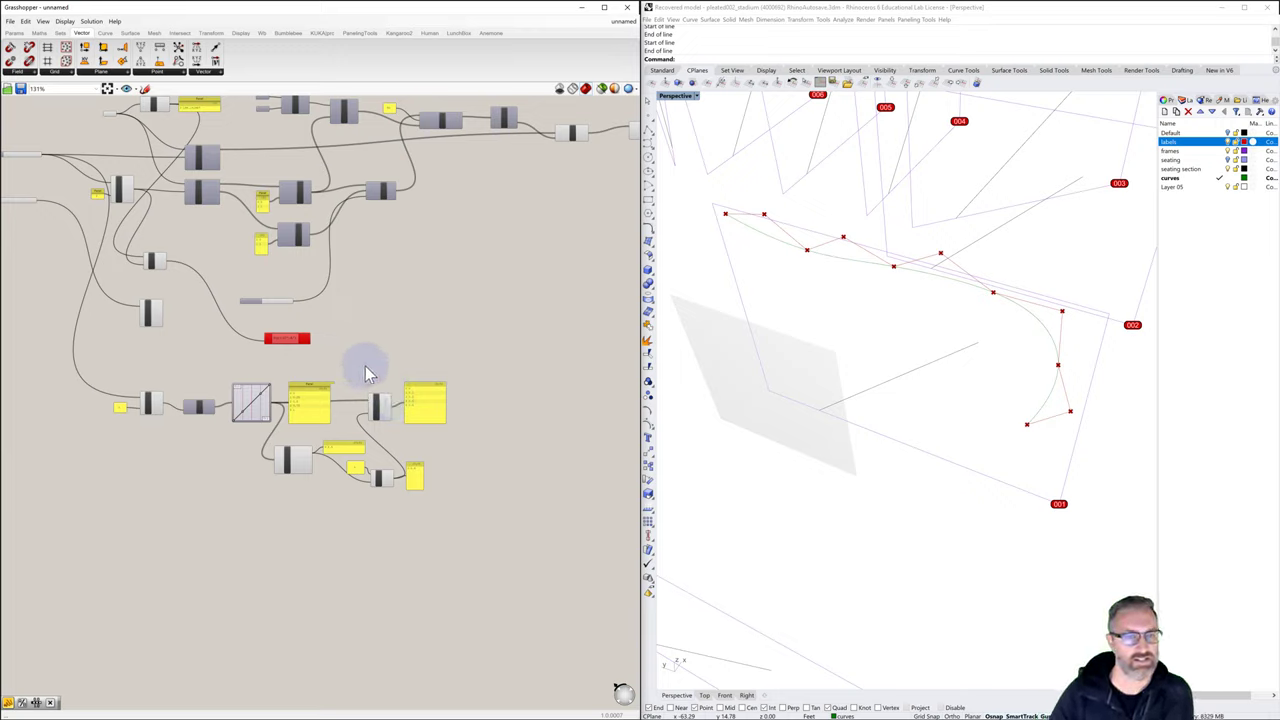
pyautogui.scroll(2, 366, 394)
pyautogui.moveTo(410, 408); pyautogui.dragTo(505, 426, button='right')
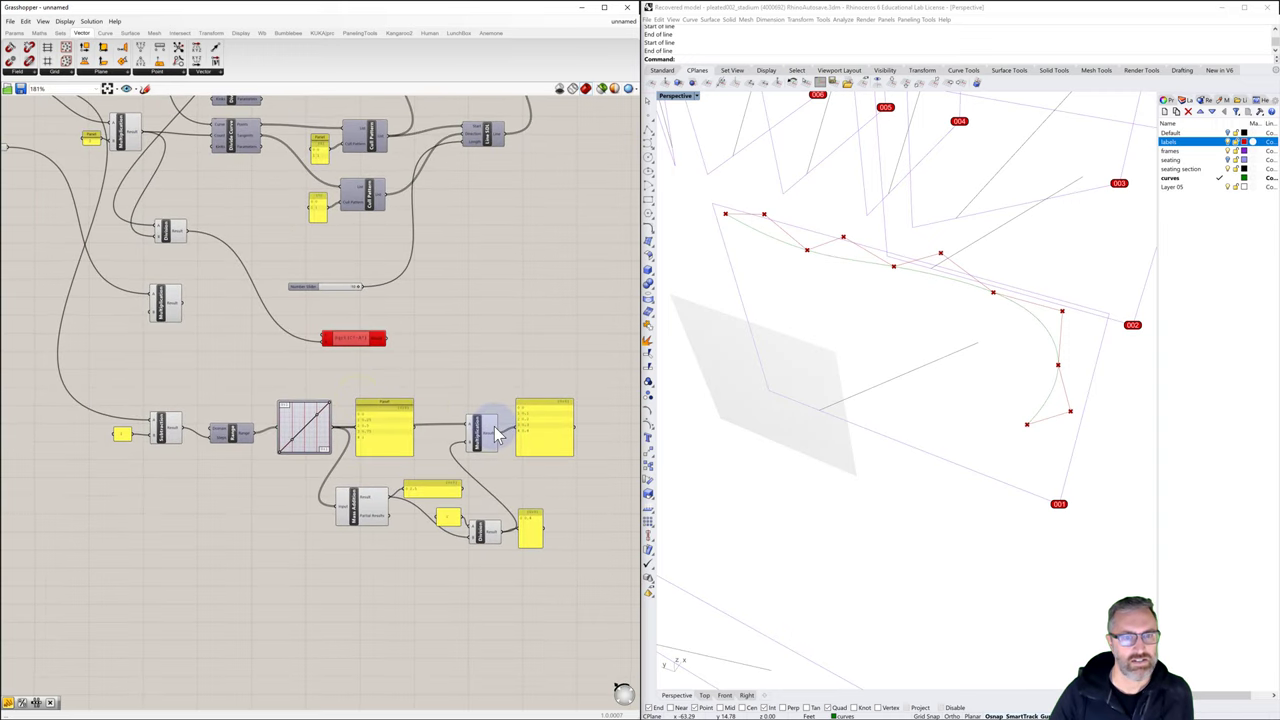
pyautogui.moveTo(498, 432); pyautogui.dragTo(149, 323)
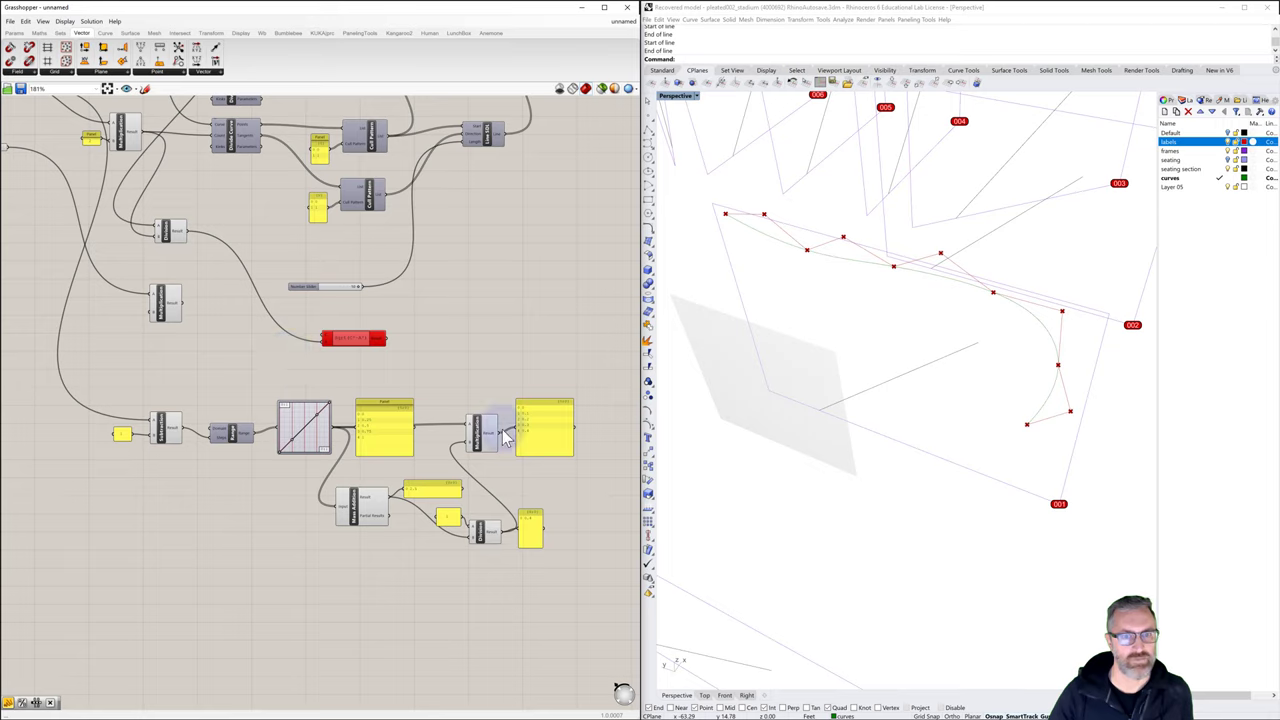
pyautogui.moveTo(500, 437); pyautogui.dragTo(155, 316)
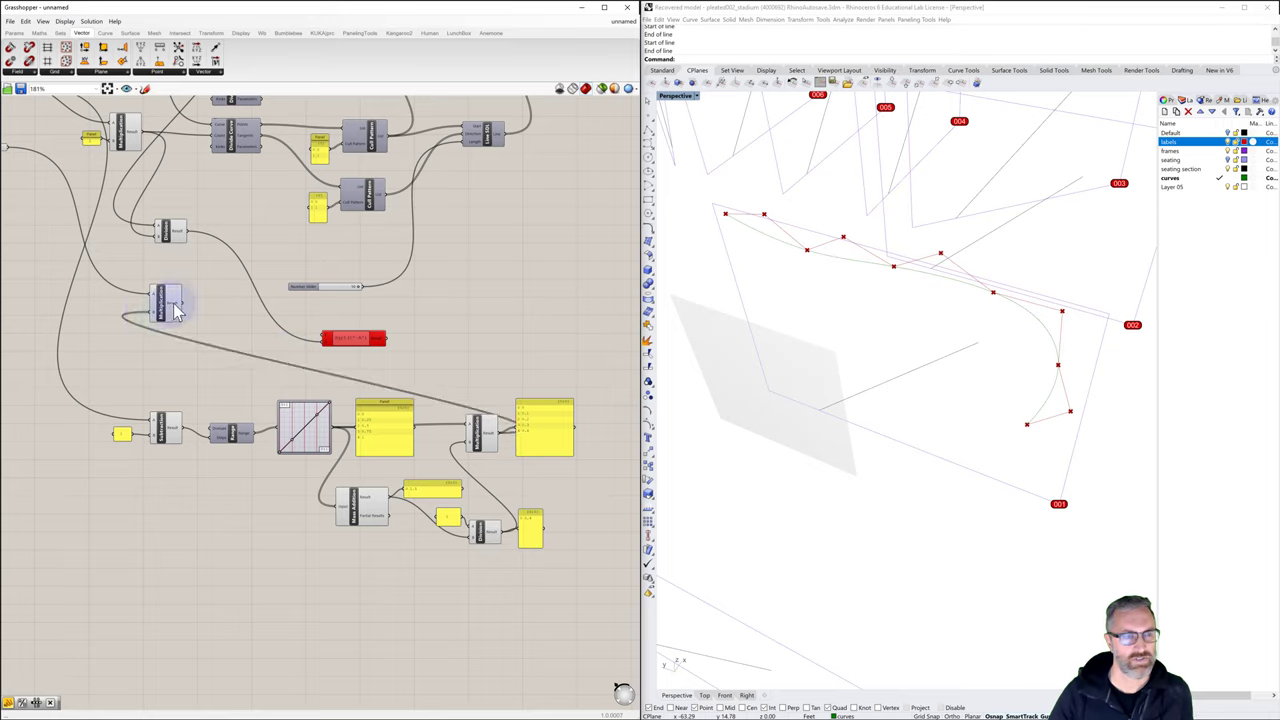
pyautogui.moveTo(176, 310)
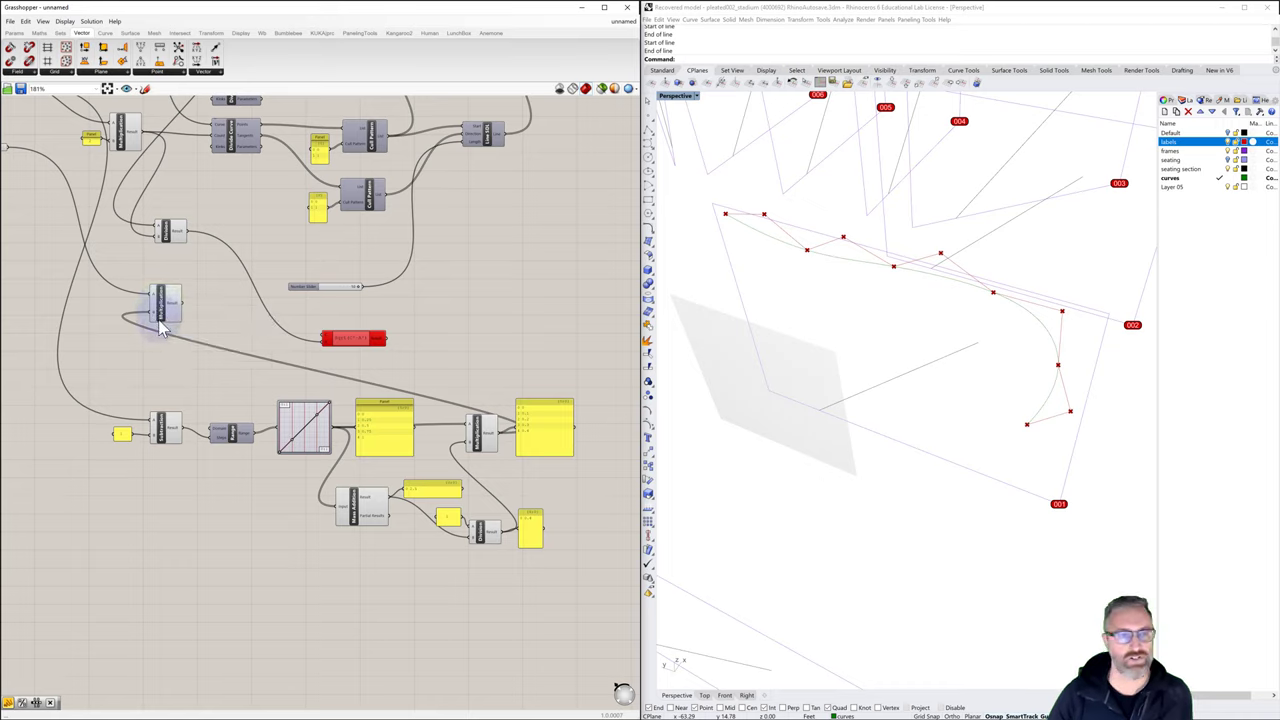
# Divide the Multiplication result by a panel value of 2
pyautogui.doubleClick(221, 309)
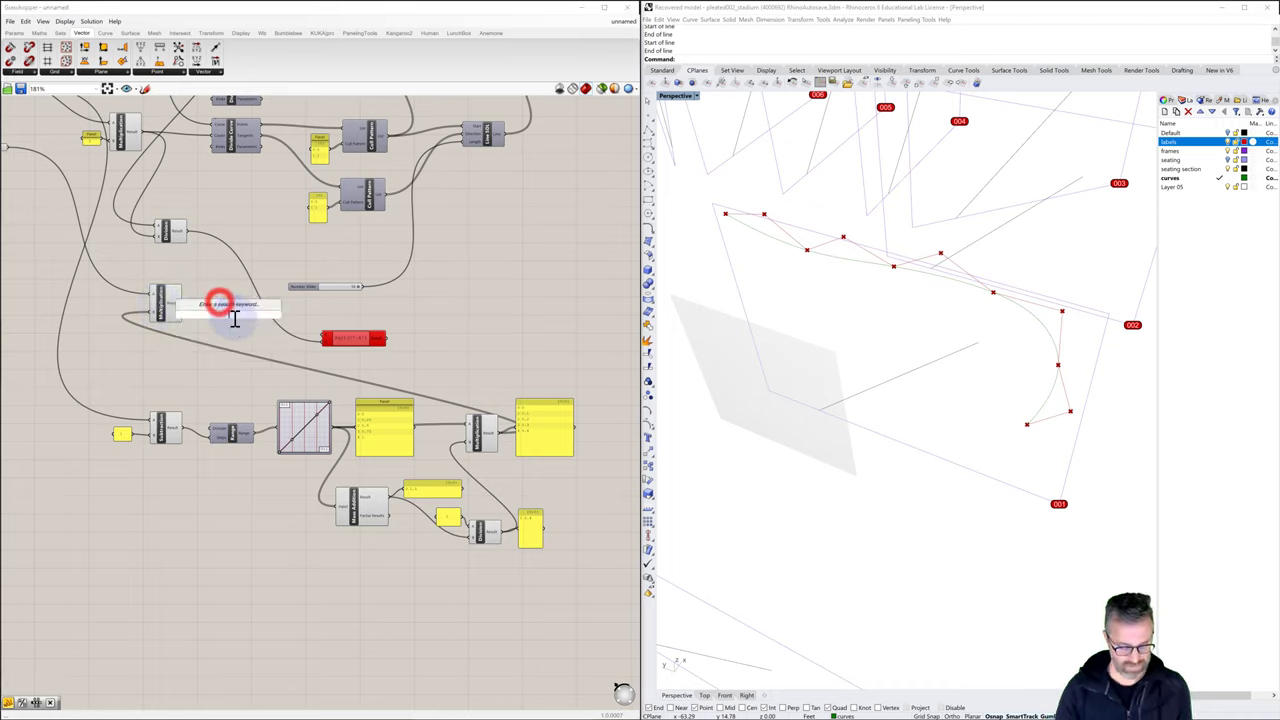
pyautogui.write('divi')
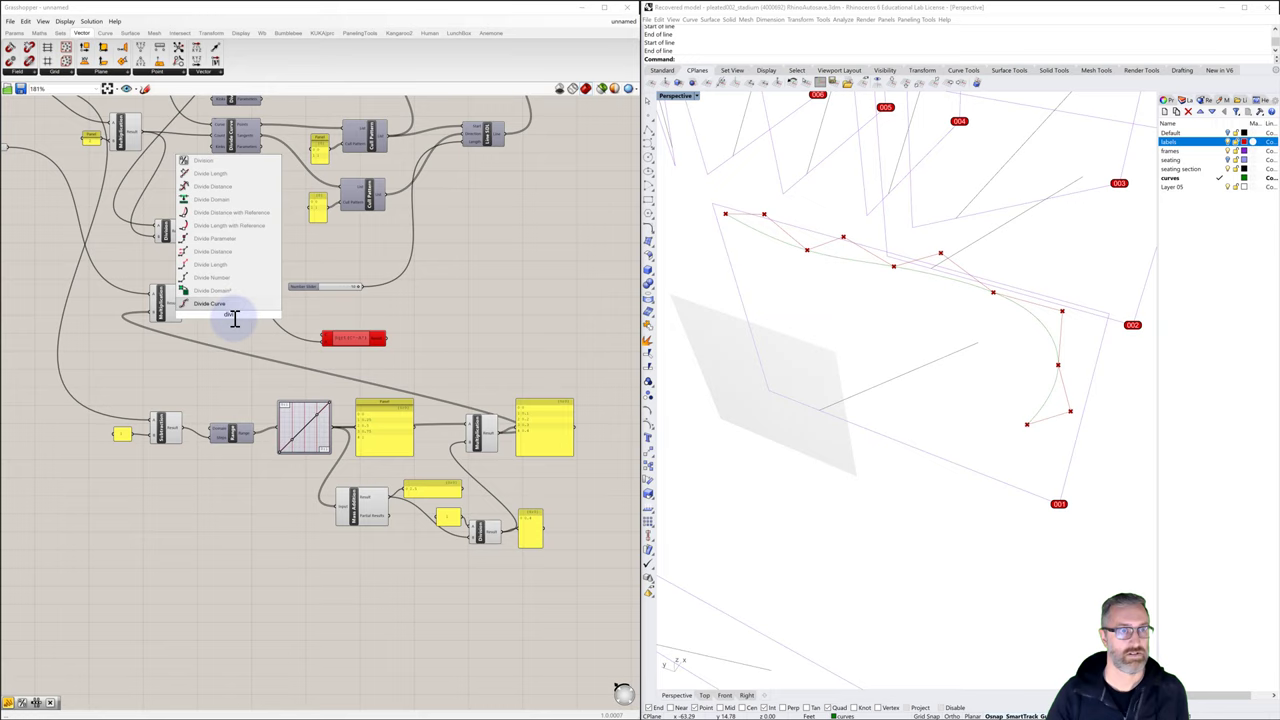
pyautogui.click(214, 160)
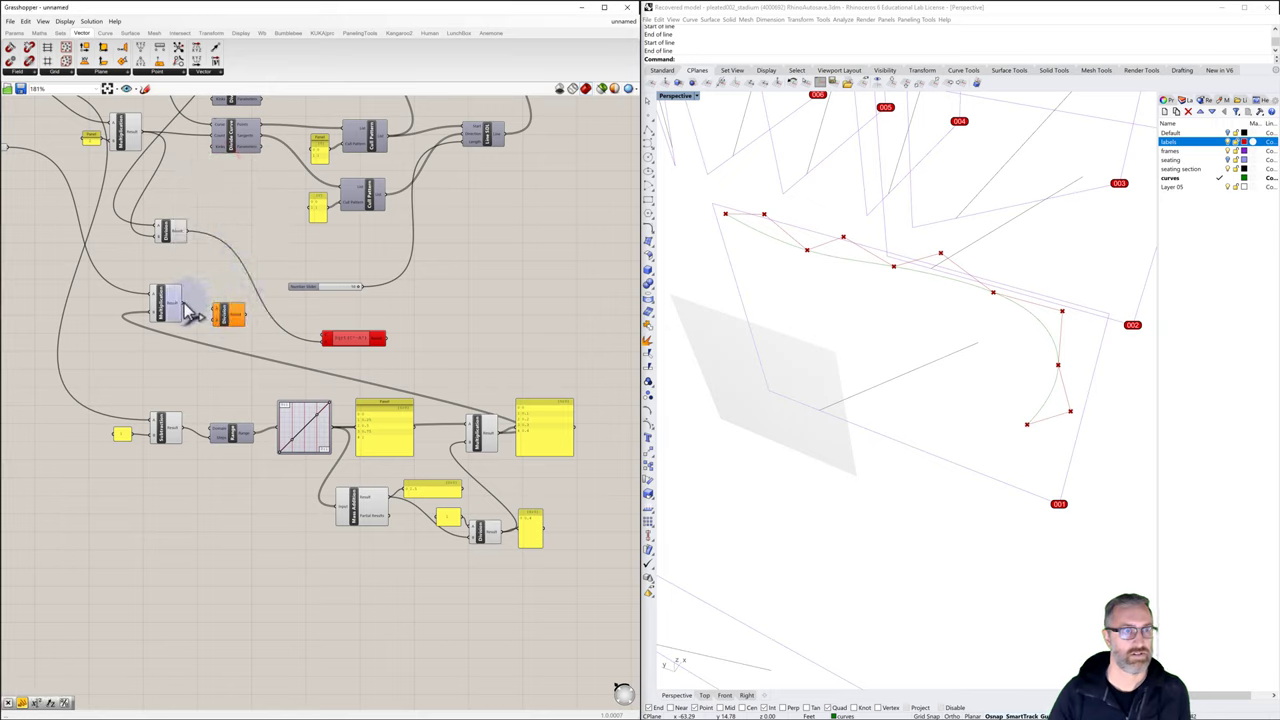
pyautogui.moveTo(183, 301); pyautogui.dragTo(236, 316)
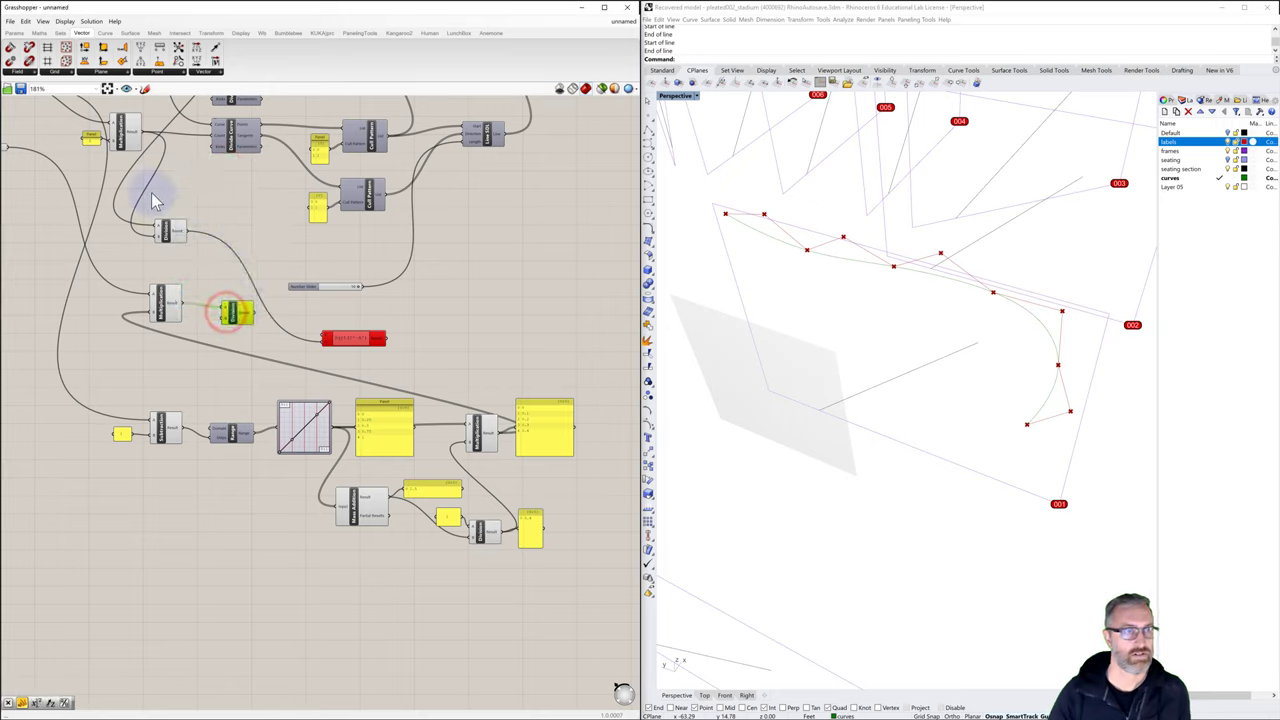
pyautogui.click(90, 140)
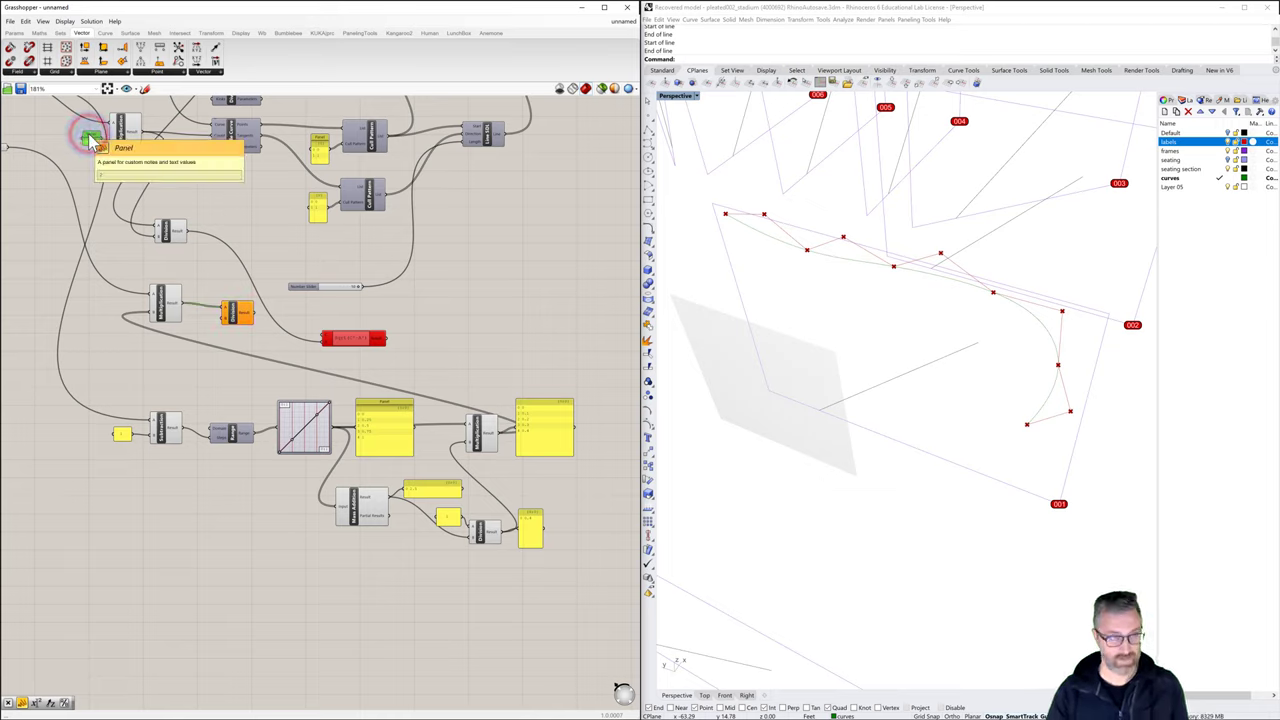
pyautogui.moveTo(93, 142); pyautogui.dragTo(251, 316)
pyautogui.moveTo(251, 322)
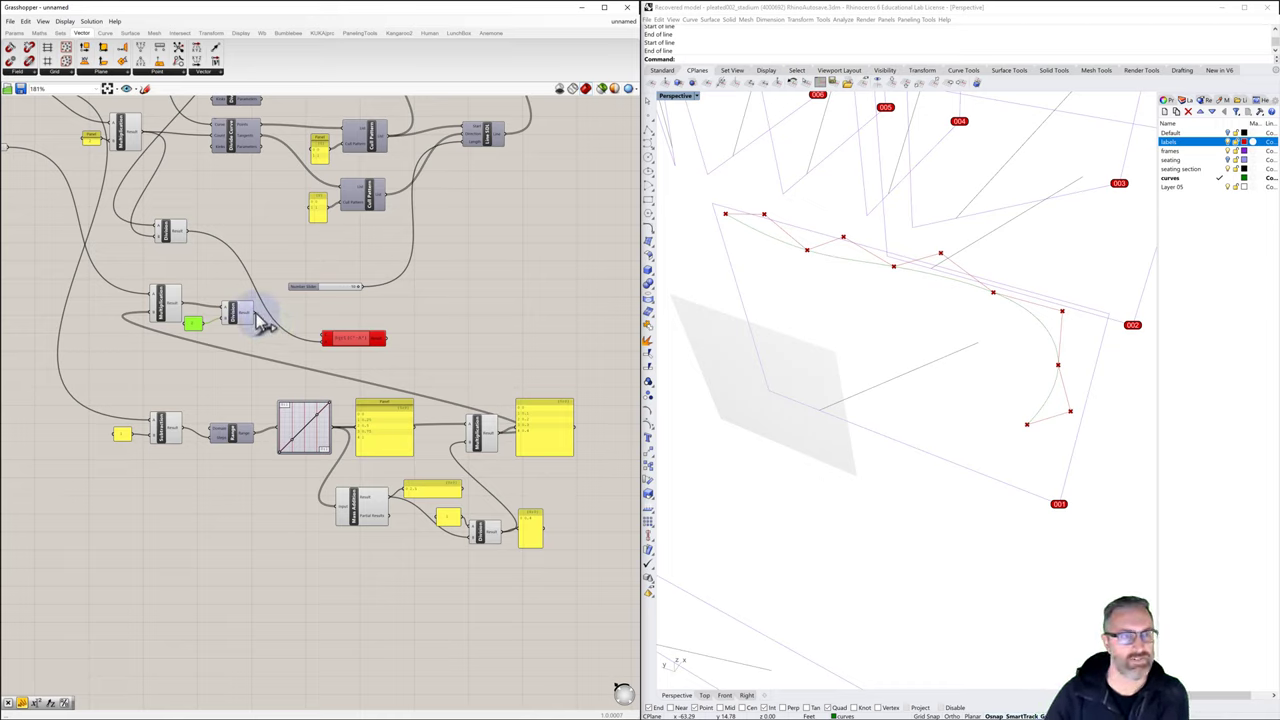
# Feed the Division into the Sqrt(C²-A²) expression and its result into Line SDL
pyautogui.moveTo(322, 340); pyautogui.dragTo(320, 340)
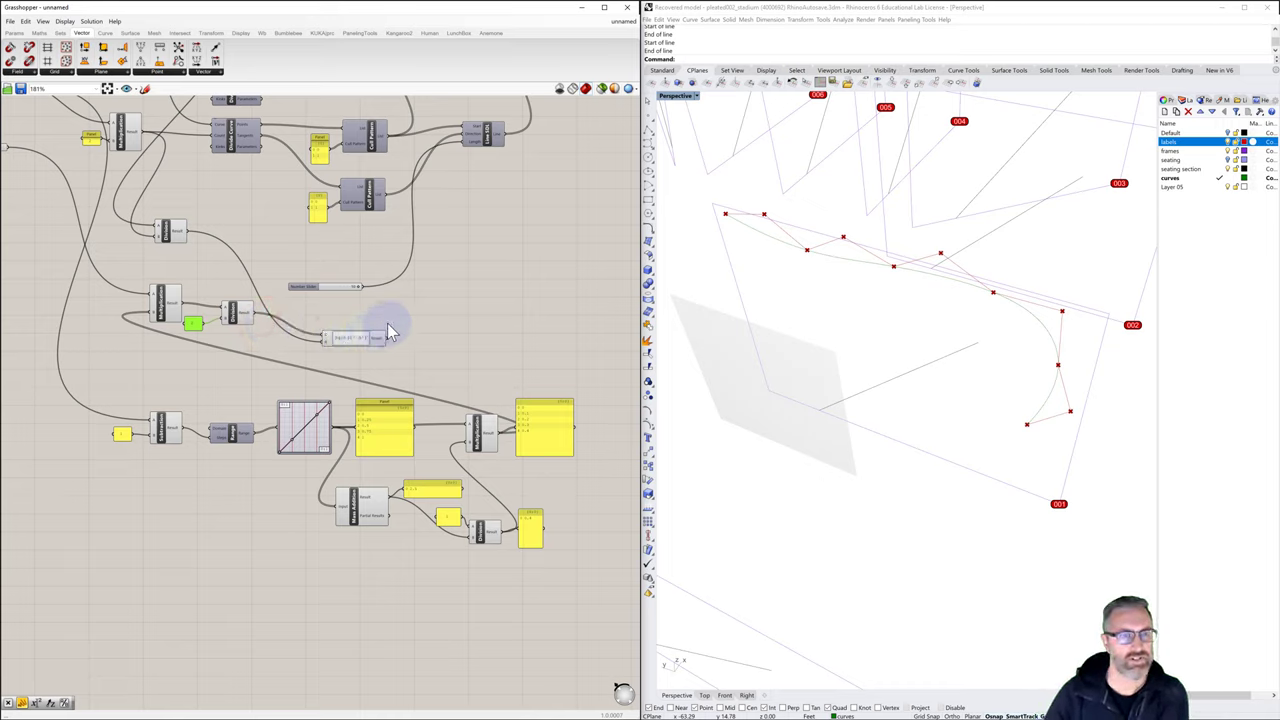
pyautogui.moveTo(373, 318); pyautogui.dragTo(359, 332, button='right')
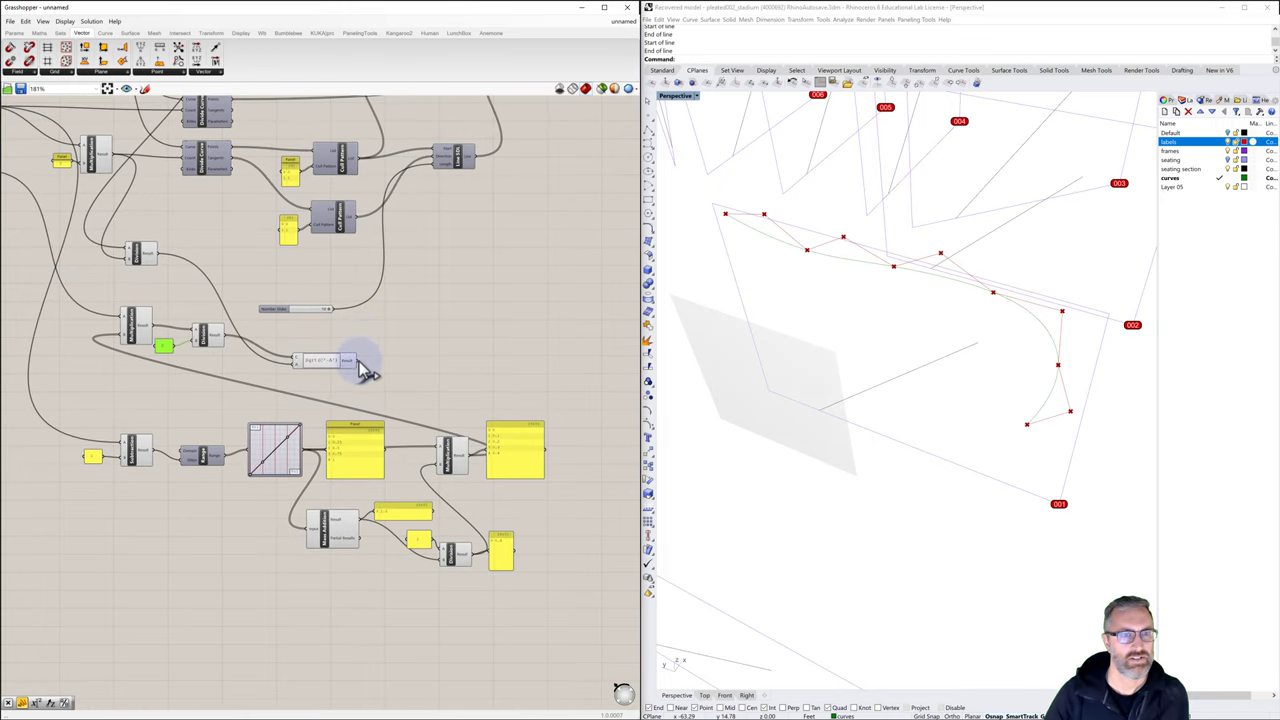
pyautogui.moveTo(355, 360); pyautogui.dragTo(436, 162)
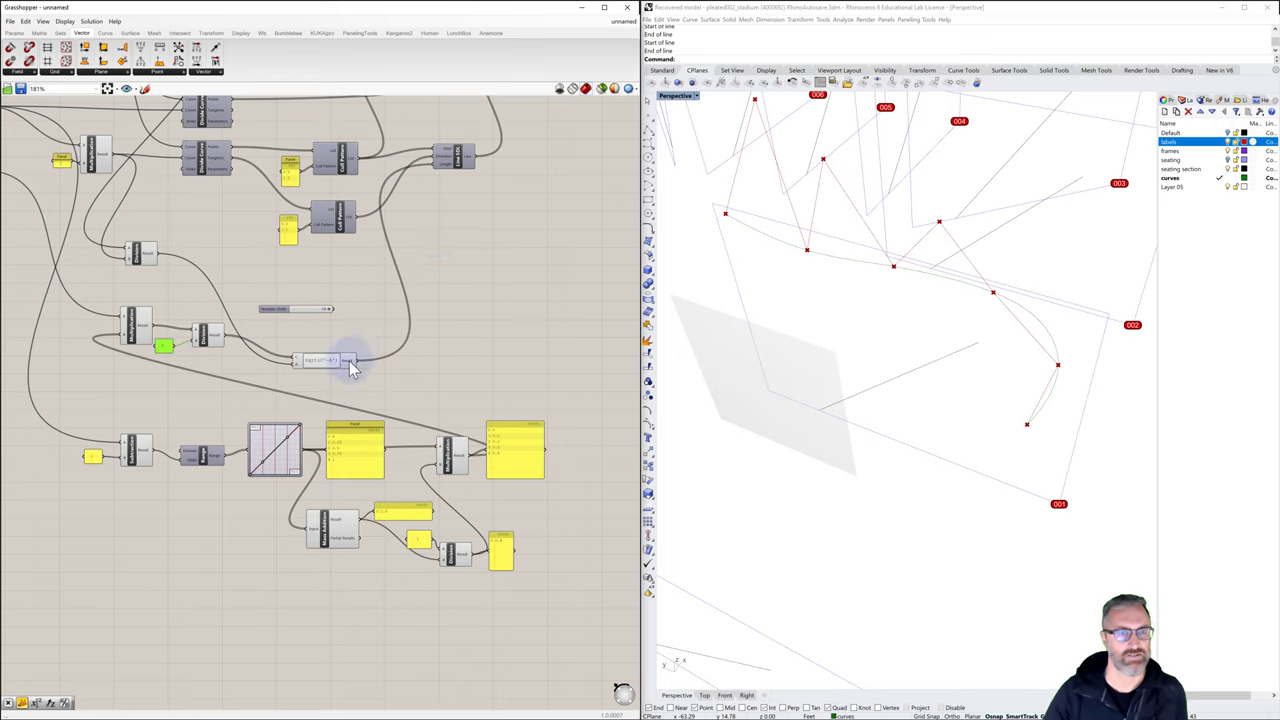
pyautogui.moveTo(351, 358); pyautogui.dragTo(371, 336)
pyautogui.click(488, 302)
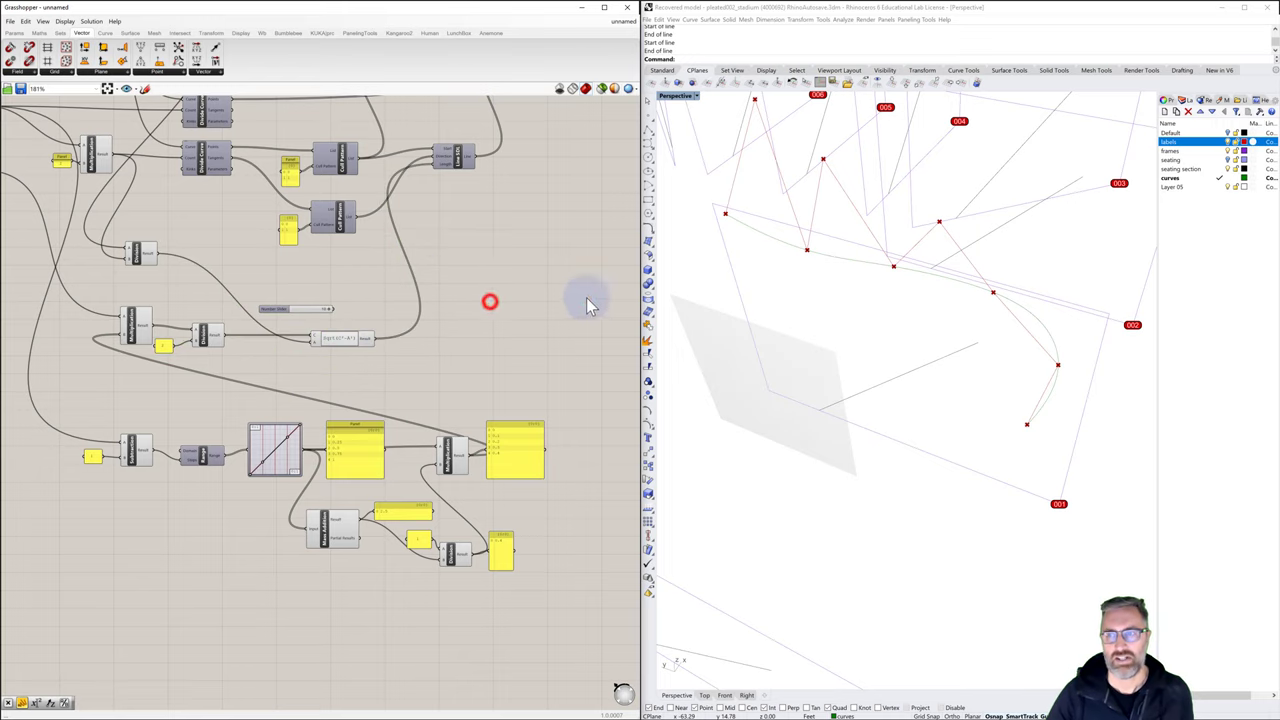
pyautogui.moveTo(937, 337); pyautogui.dragTo(743, 371, button='right')
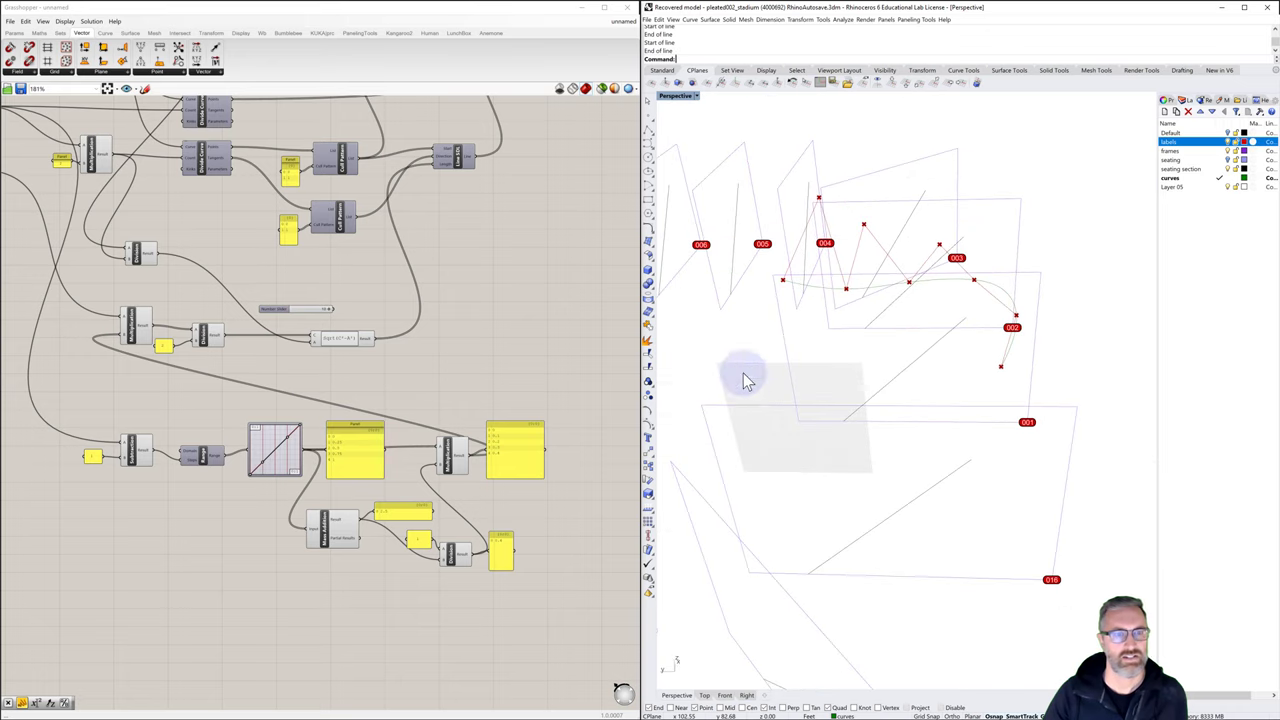
pyautogui.click(503, 380)
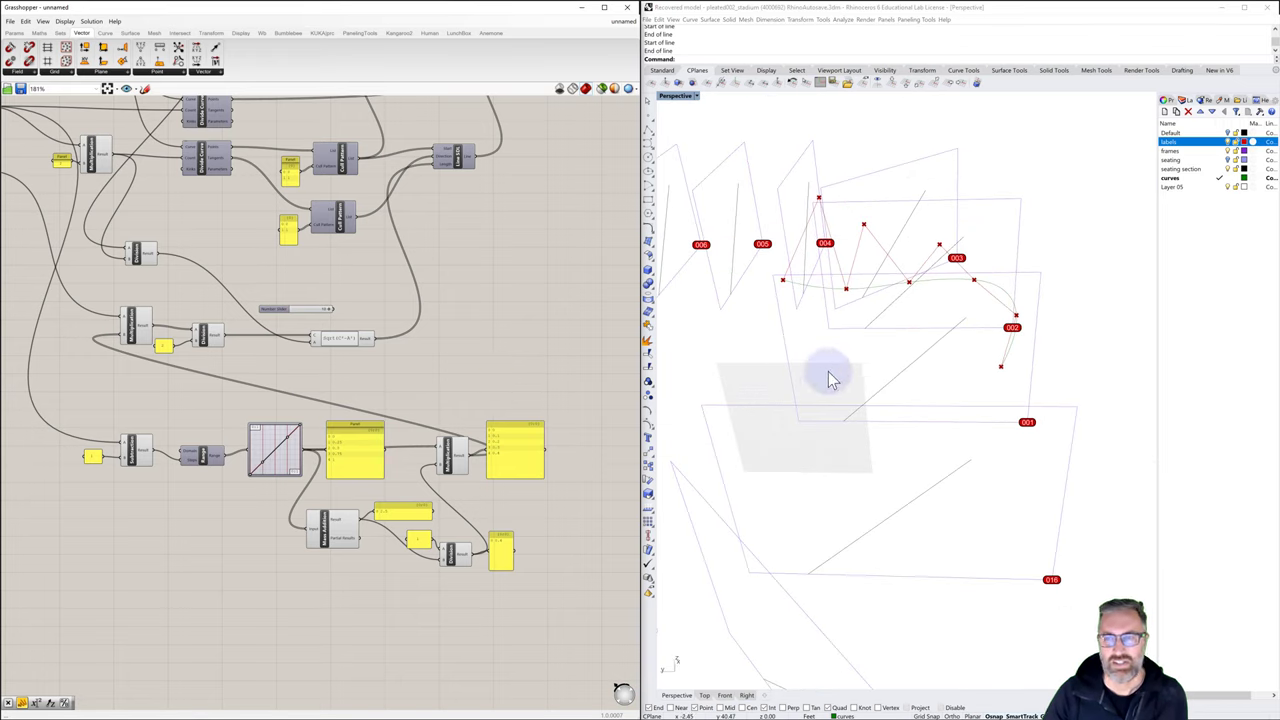
pyautogui.moveTo(826, 371); pyautogui.dragTo(857, 358, button='right')
pyautogui.moveTo(782, 497); pyautogui.dragTo(816, 468, button='right')
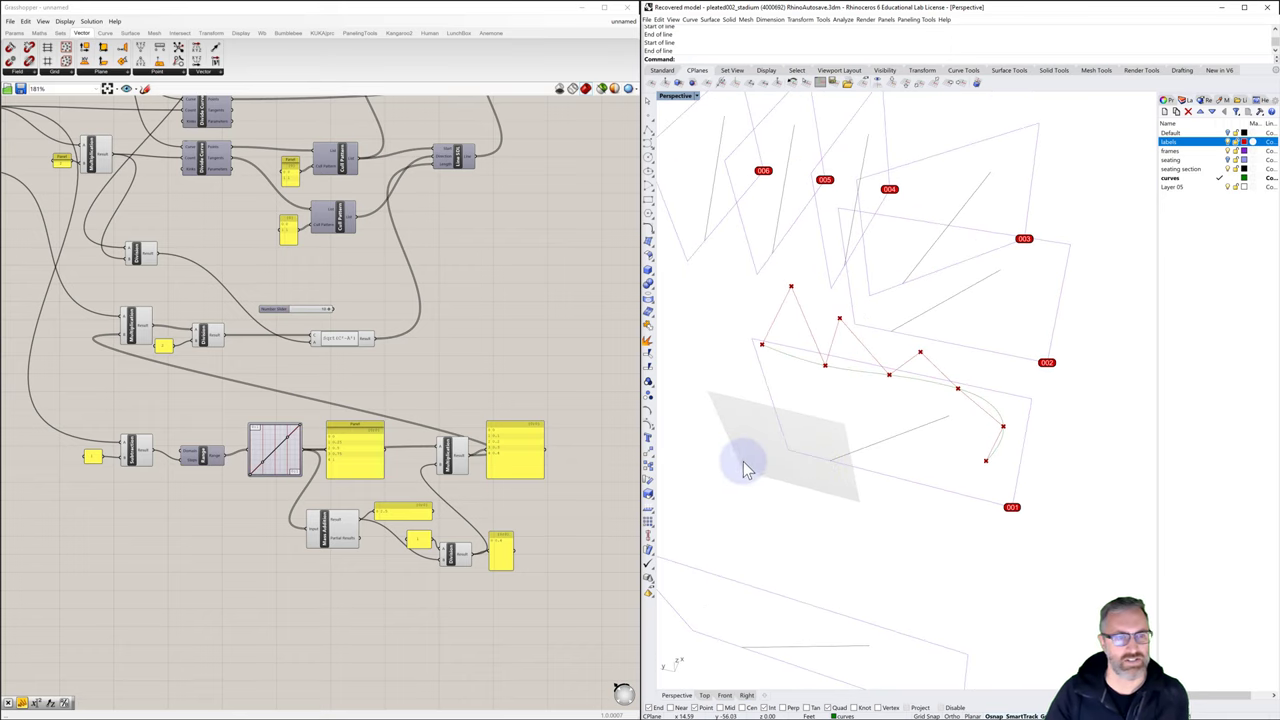
pyautogui.scroll(2, 281, 454)
# Lower the Graph Mapper curve's end and interior grips to flatten it
pyautogui.scroll(2, 281, 454)
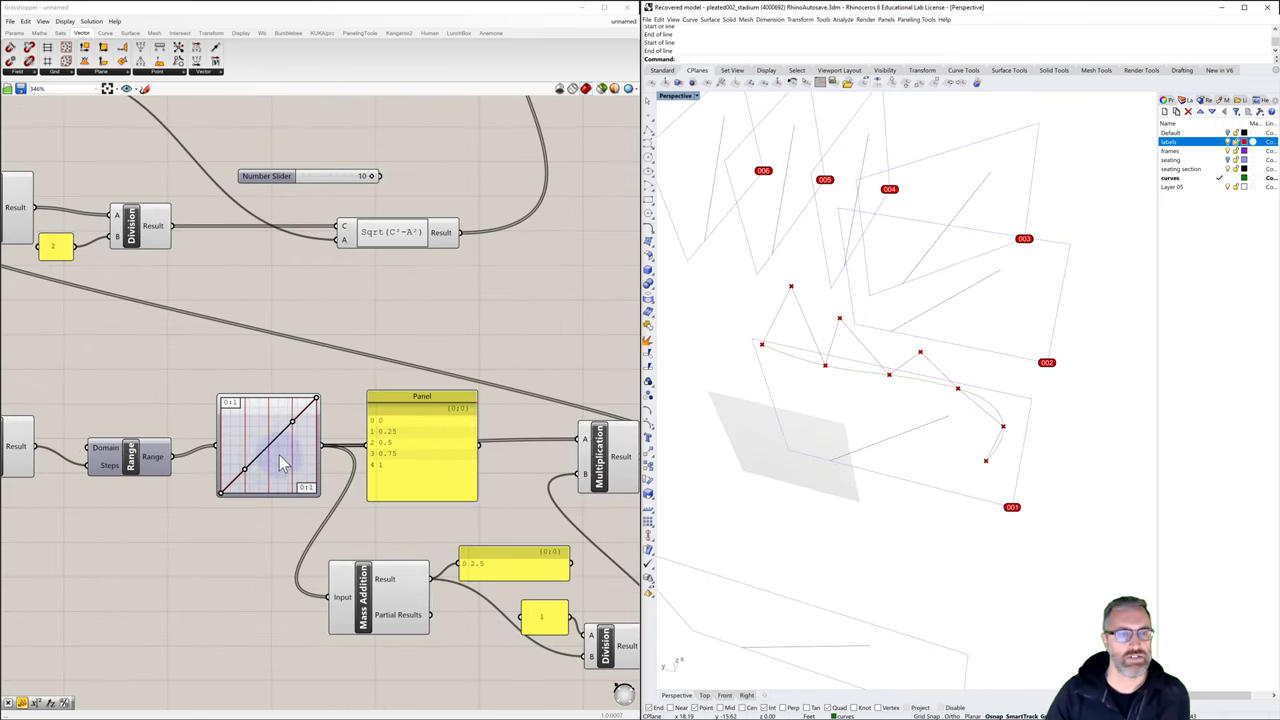
pyautogui.moveTo(224, 500); pyautogui.dragTo(226, 482)
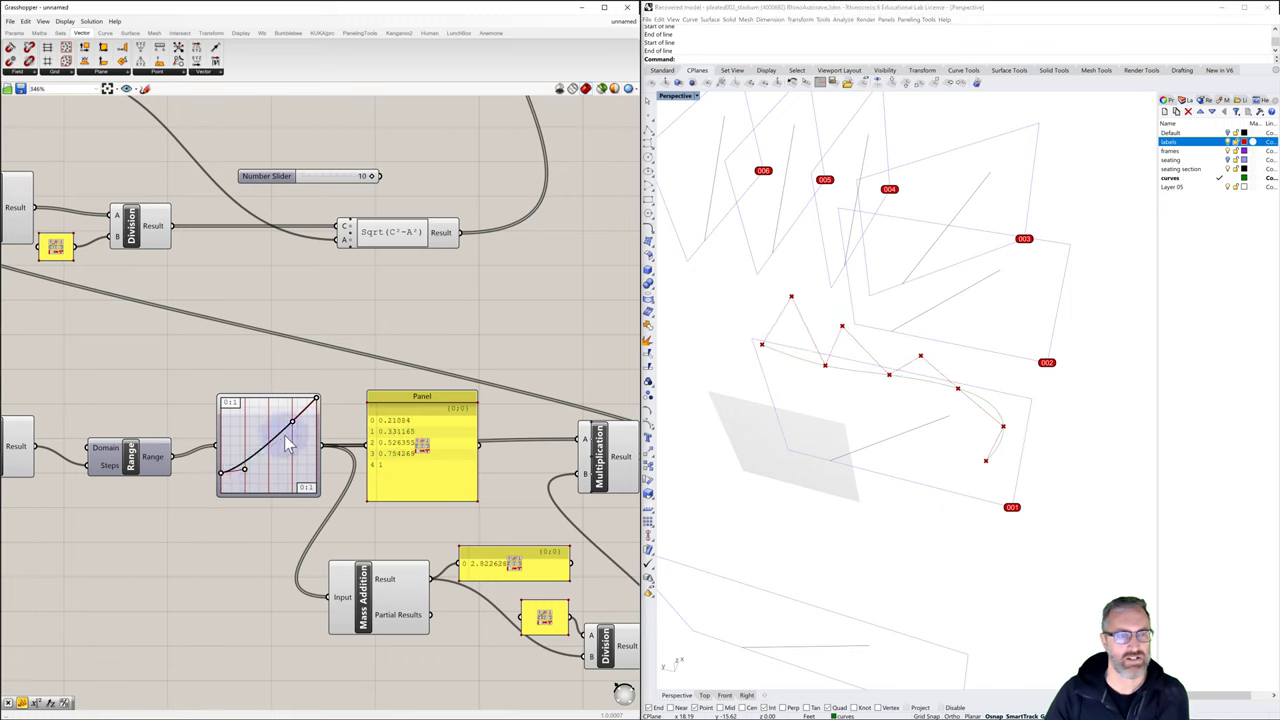
pyautogui.moveTo(316, 399); pyautogui.dragTo(316, 478)
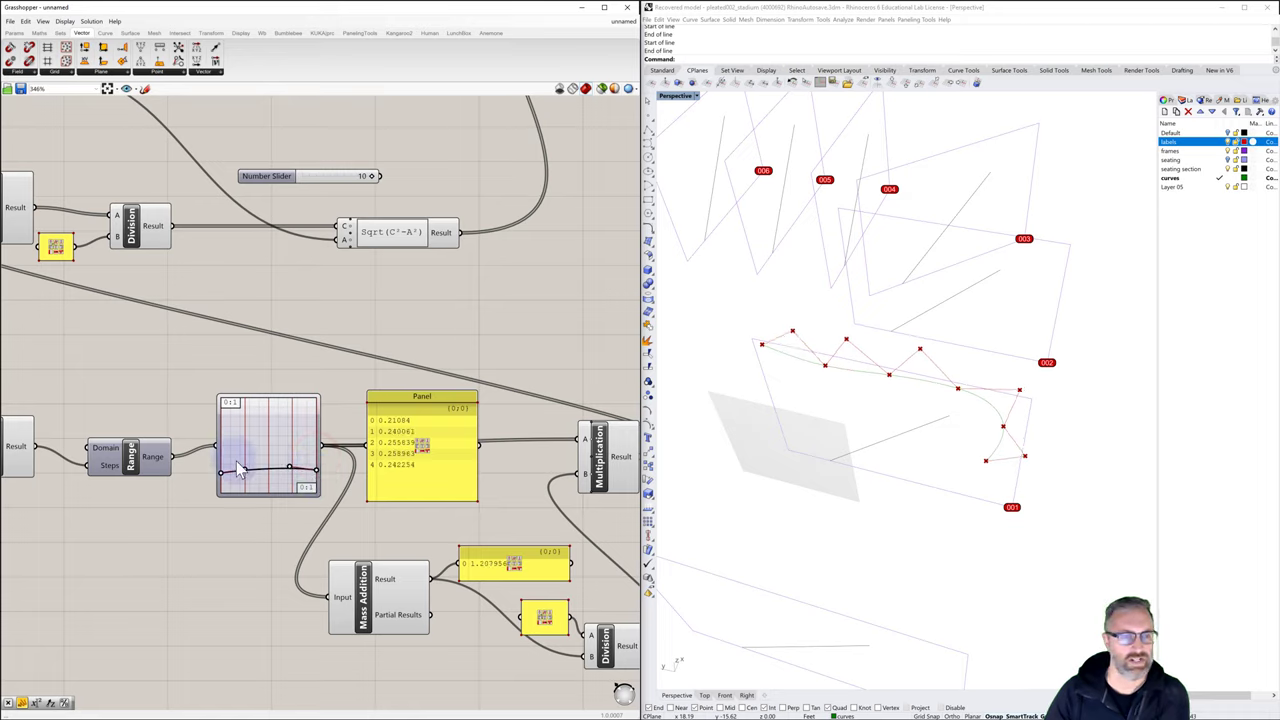
pyautogui.moveTo(223, 476); pyautogui.dragTo(221, 481)
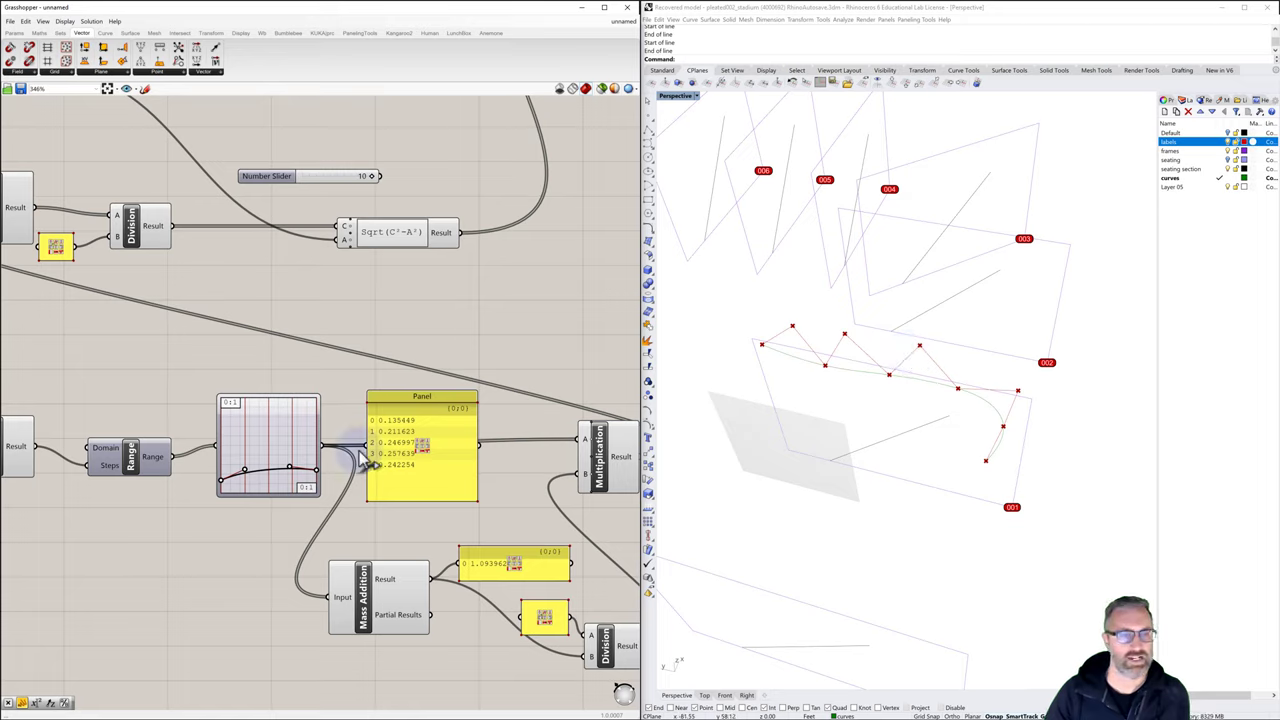
pyautogui.moveTo(318, 476)
pyautogui.mouseDown()
pyautogui.moveTo(315, 466)
pyautogui.moveTo(320, 488)
pyautogui.mouseUp()
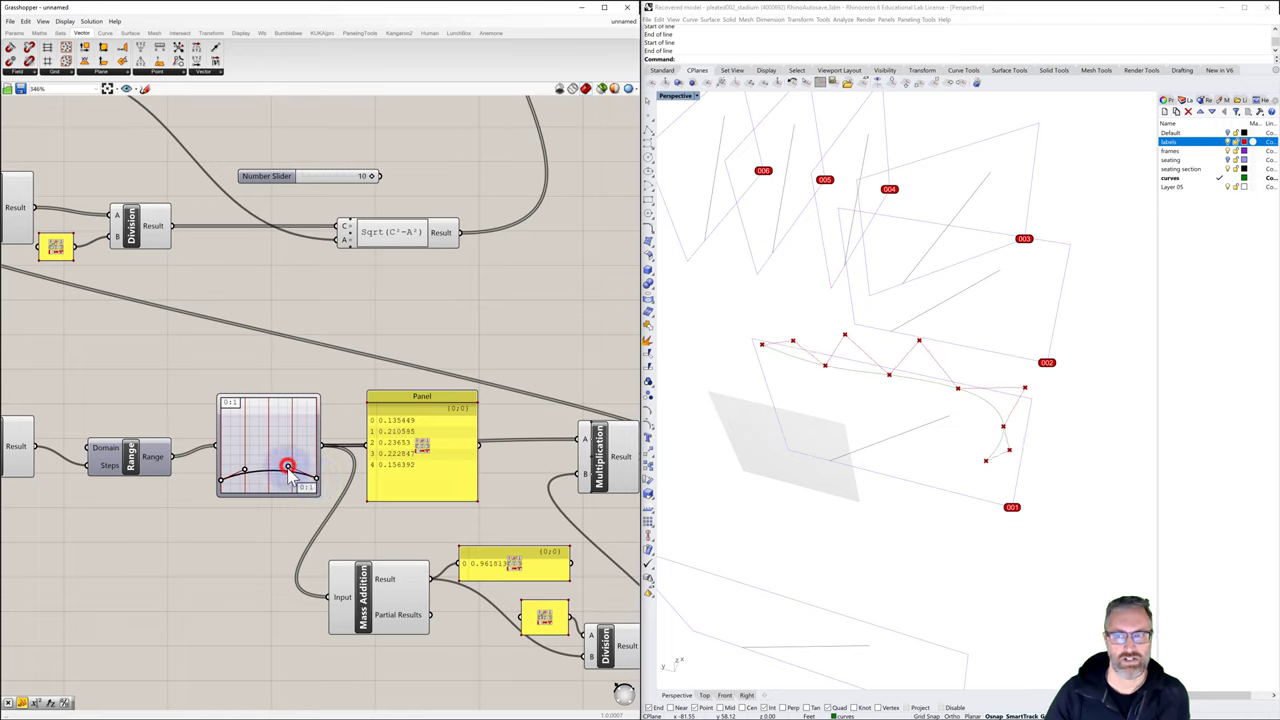
pyautogui.moveTo(288, 470); pyautogui.dragTo(250, 482)
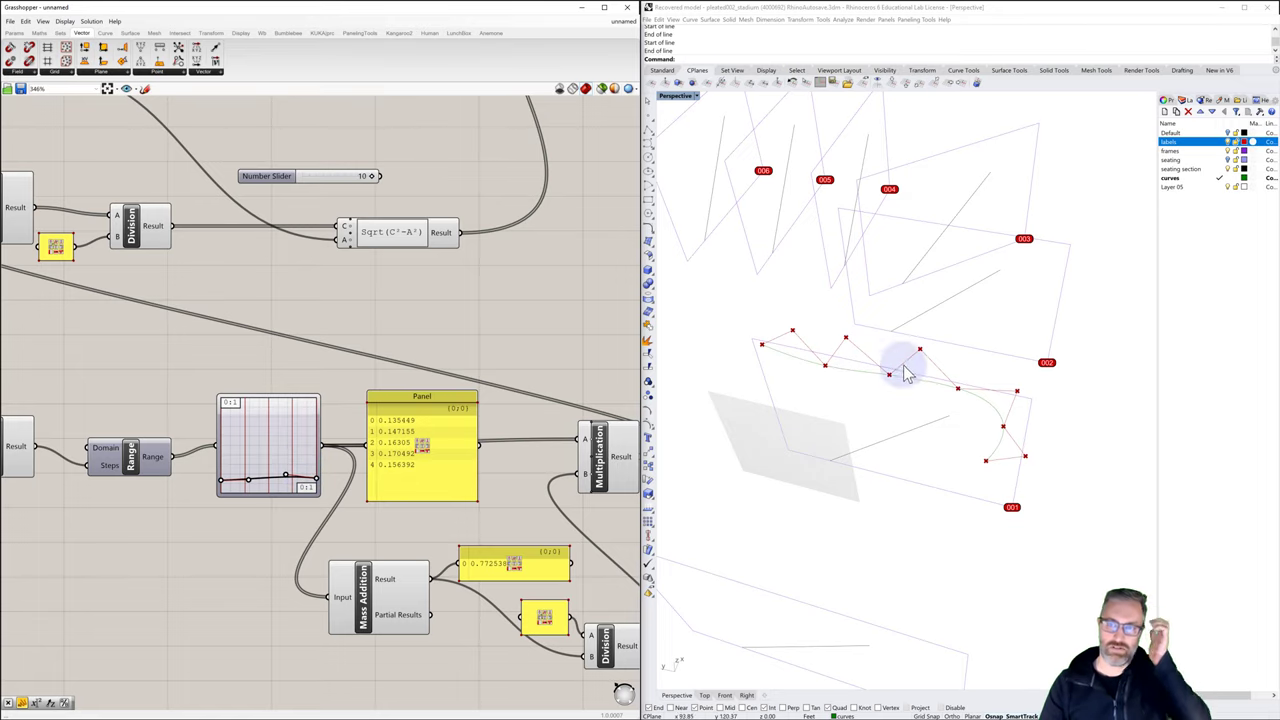
# Check the result in Rhino and the curve-length panel reading about 159.14
pyautogui.moveTo(963, 380)
pyautogui.mouseDown(button='right')
pyautogui.moveTo(943, 363)
pyautogui.moveTo(941, 380)
pyautogui.mouseUp(button='right')
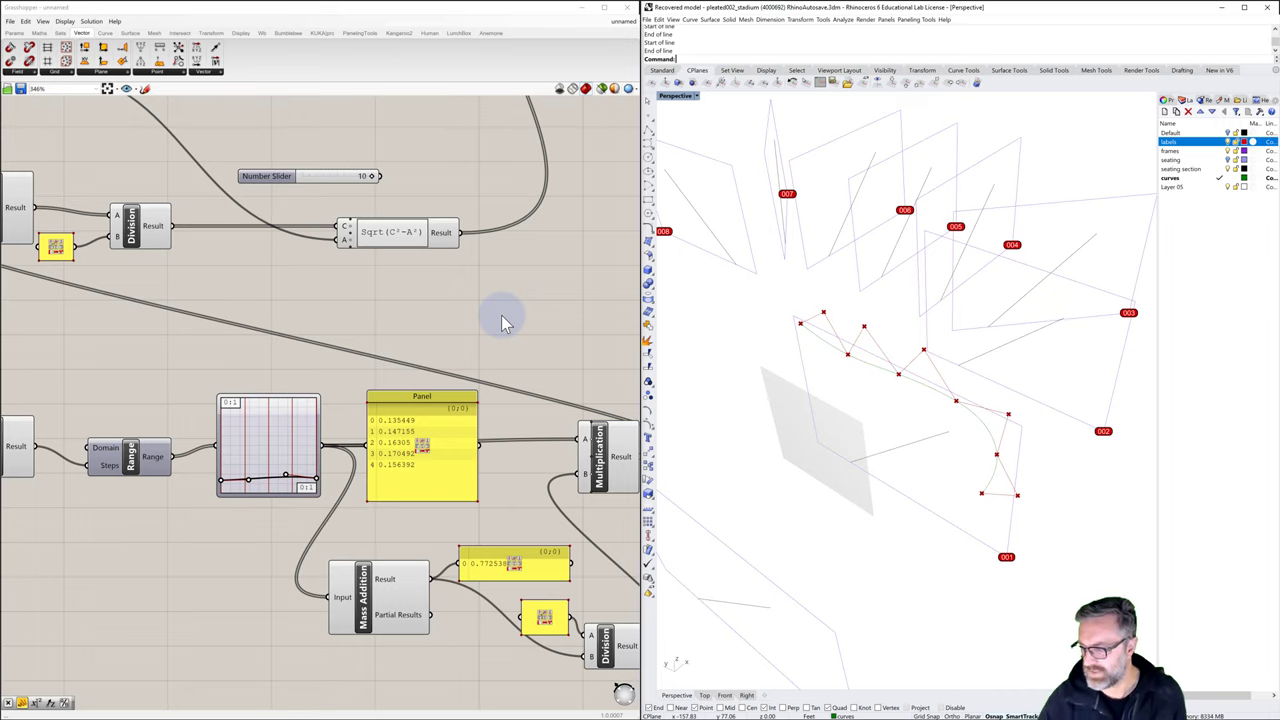
pyautogui.scroll(-5, 394, 301)
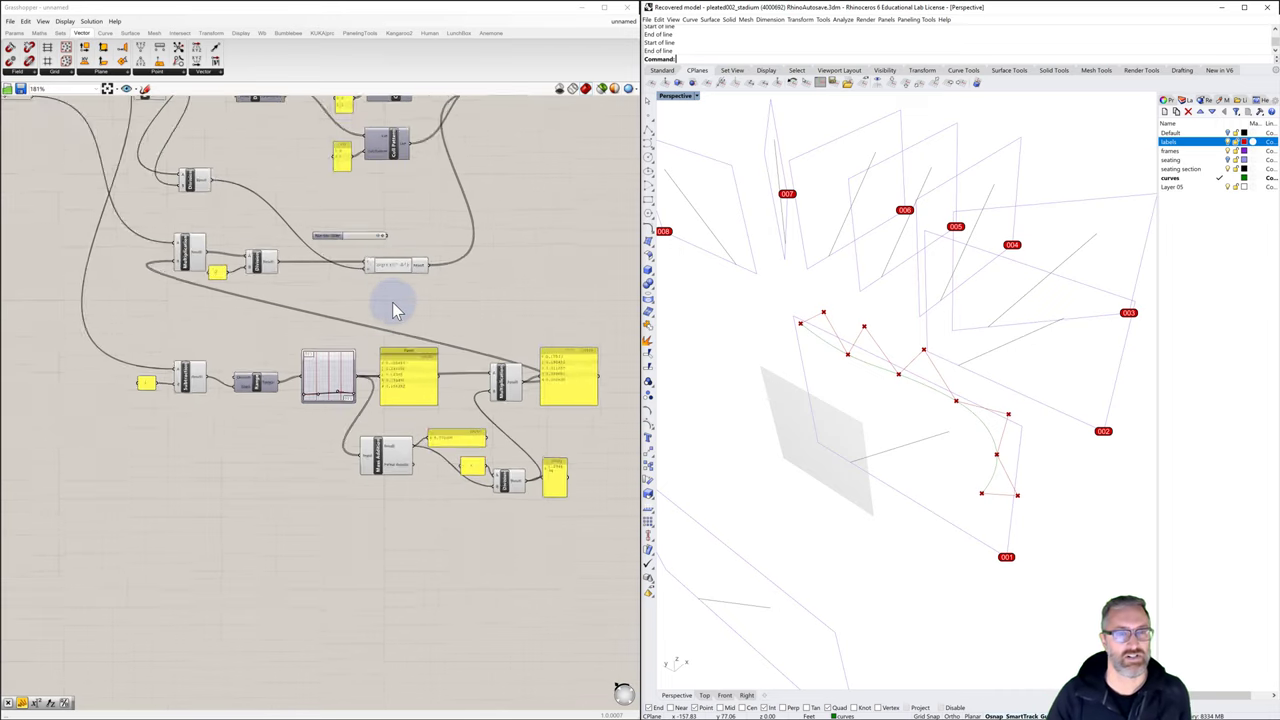
pyautogui.moveTo(391, 291); pyautogui.dragTo(400, 391, button='right')
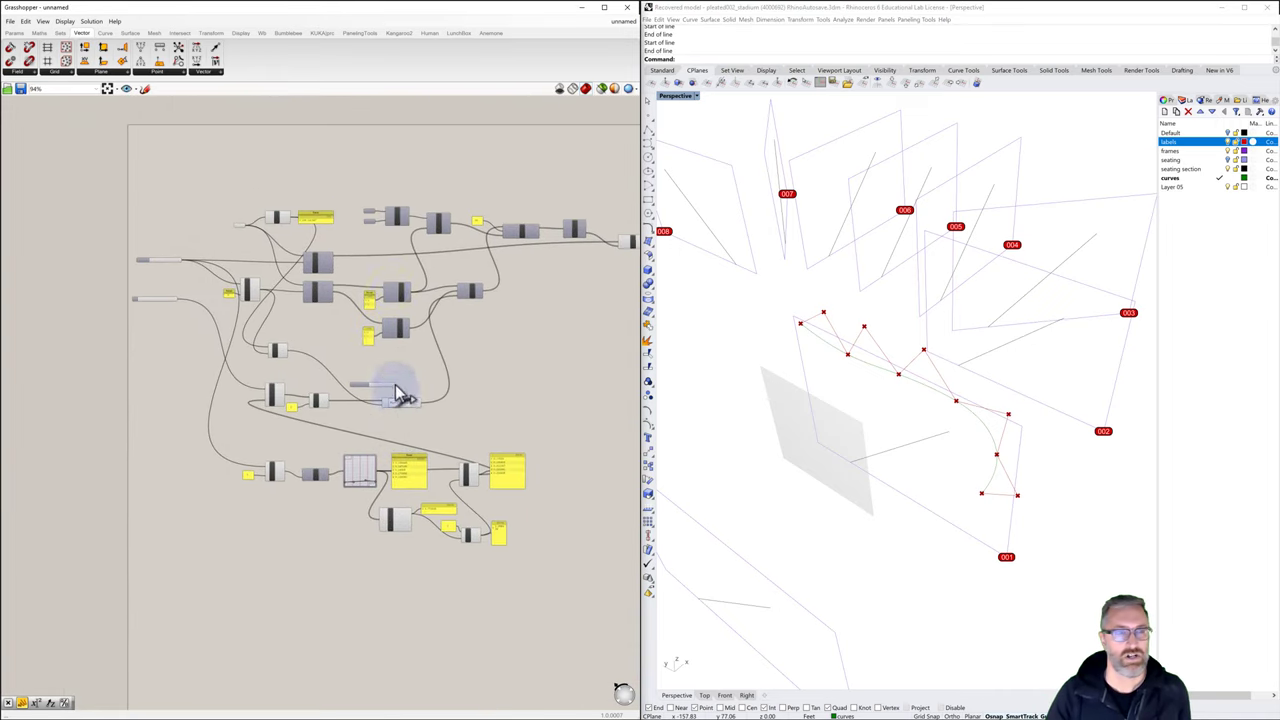
pyautogui.scroll(3, 179, 285)
pyautogui.scroll(2, 179, 285)
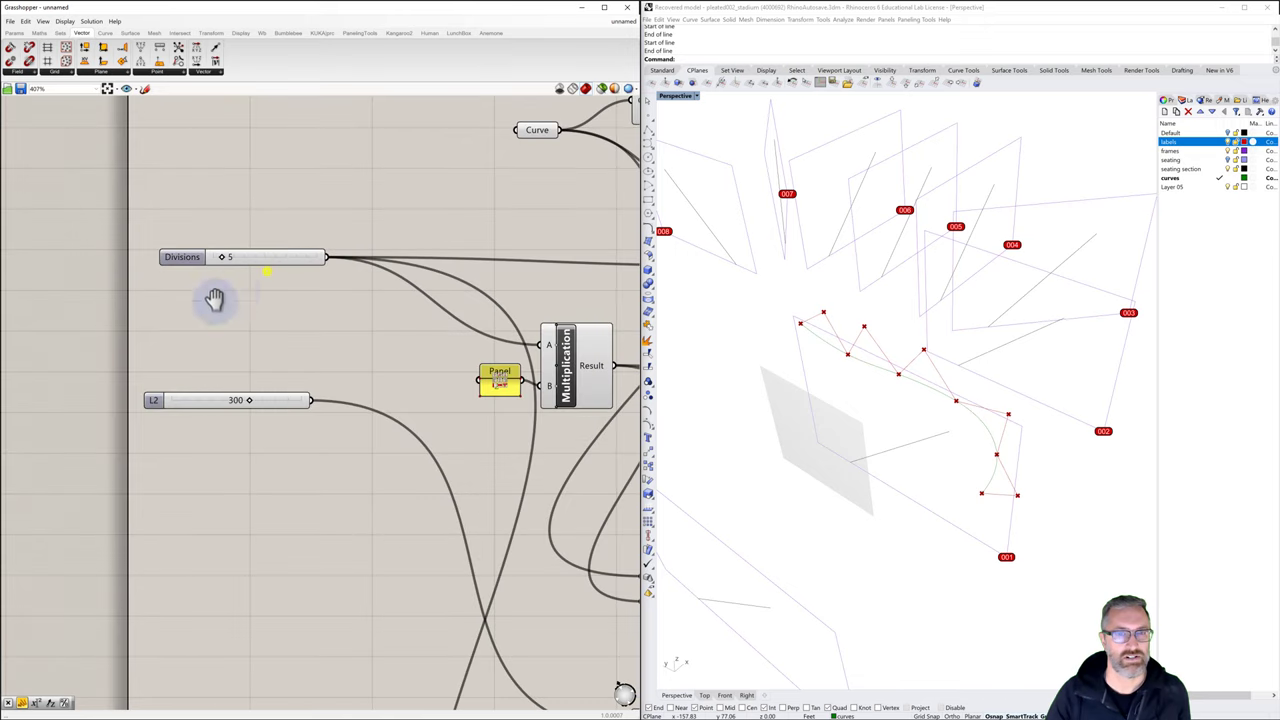
pyautogui.moveTo(206, 306); pyautogui.dragTo(172, 337, button='right')
pyautogui.click(552, 210)
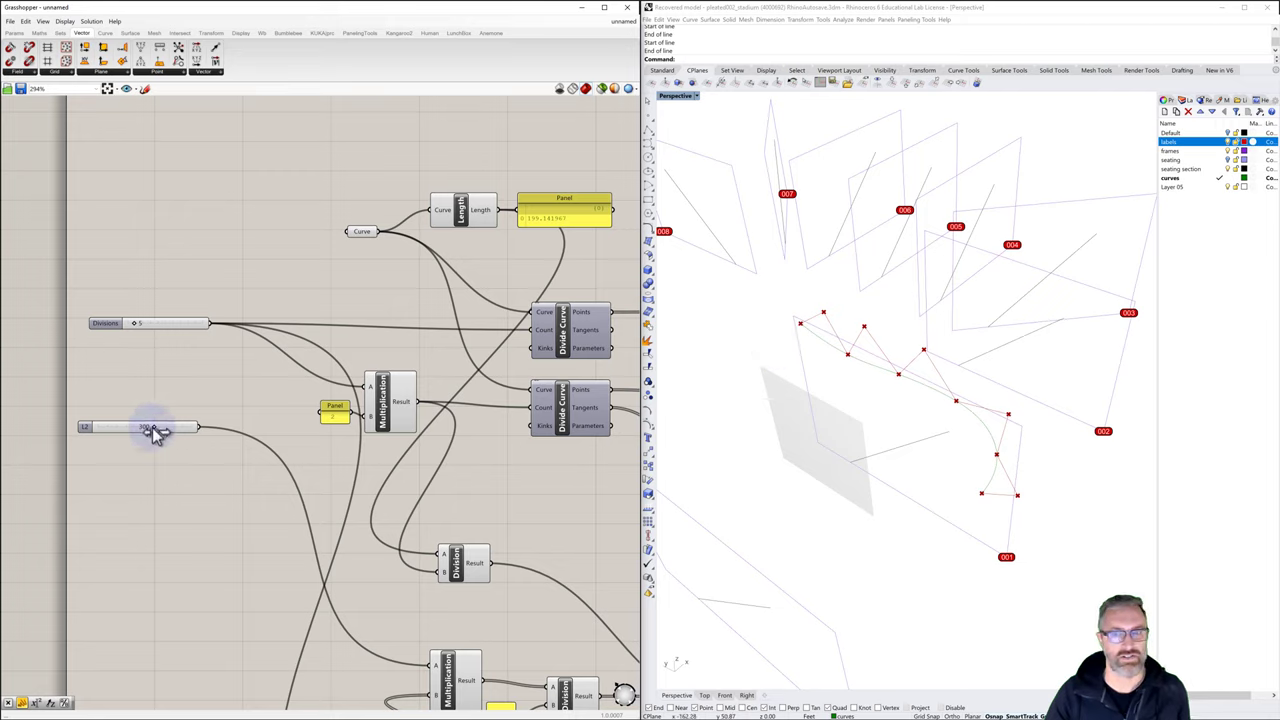
# Raise L2 from 300 to 454 and the curve Divisions from 5 to 21
pyautogui.moveTo(152, 427)
pyautogui.mouseDown()
pyautogui.moveTo(183, 427)
pyautogui.moveTo(169, 438)
pyautogui.mouseUp()
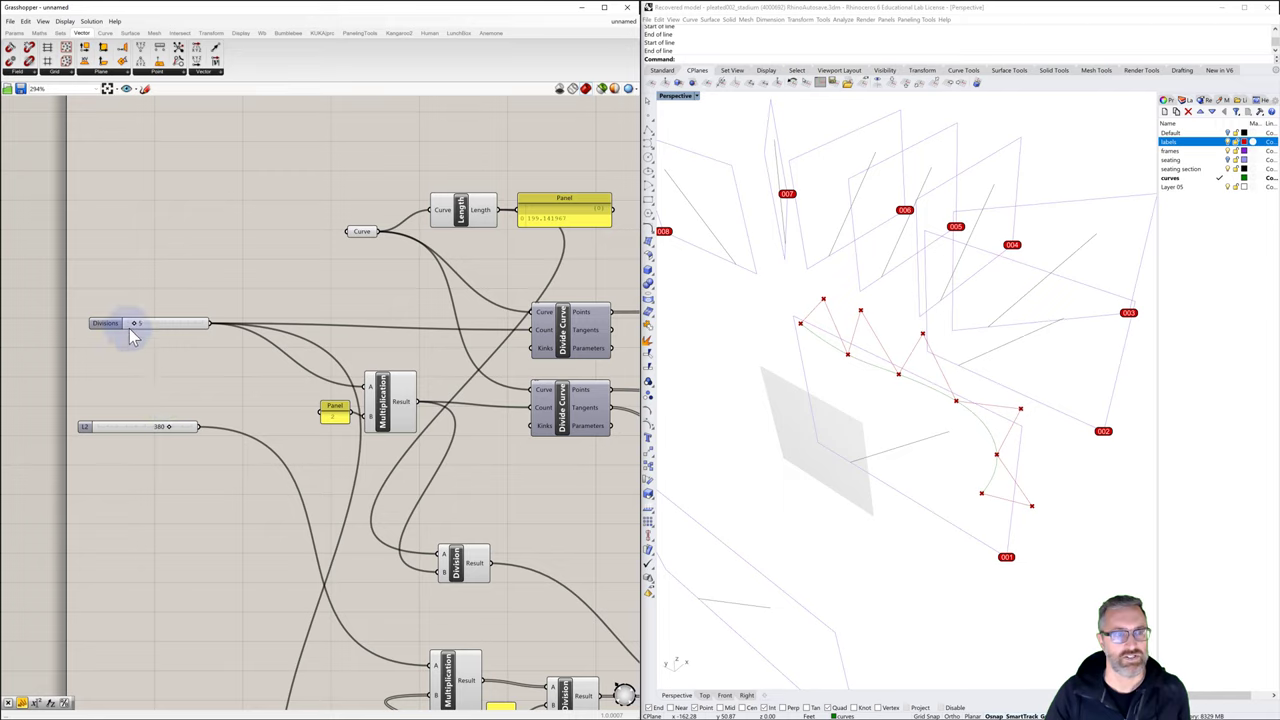
pyautogui.moveTo(132, 324); pyautogui.dragTo(157, 325)
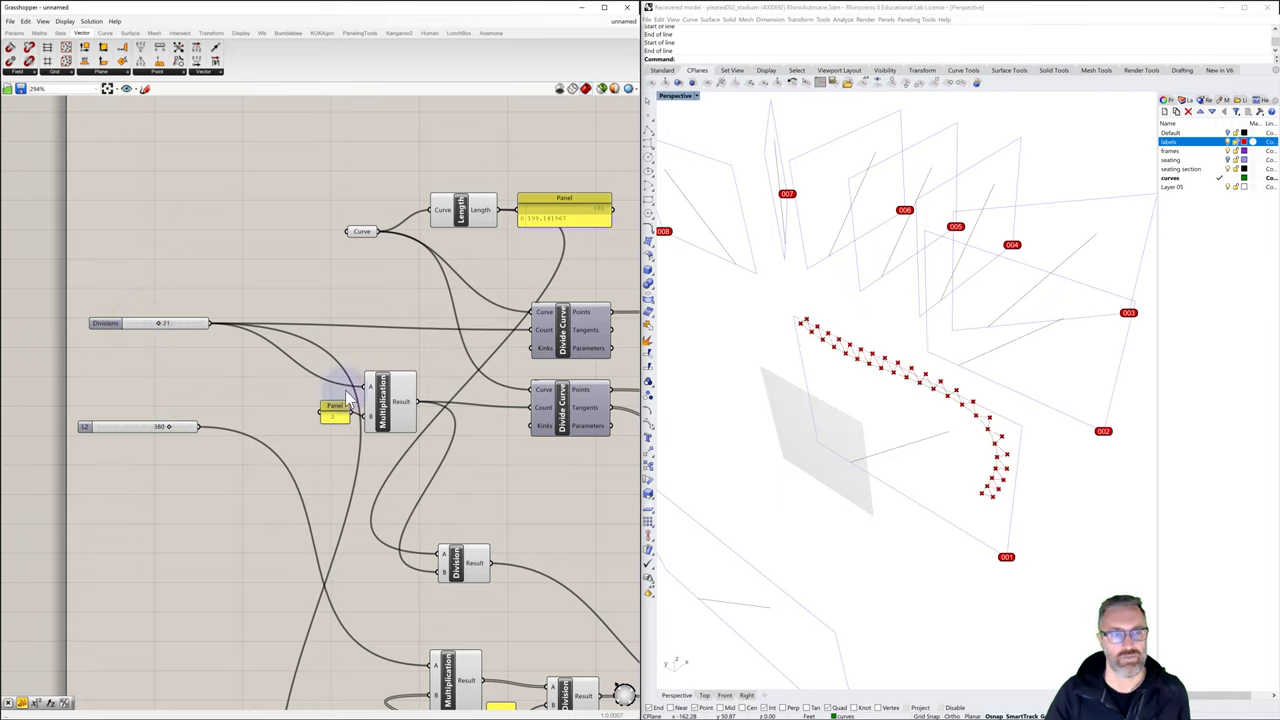
pyautogui.click(388, 415)
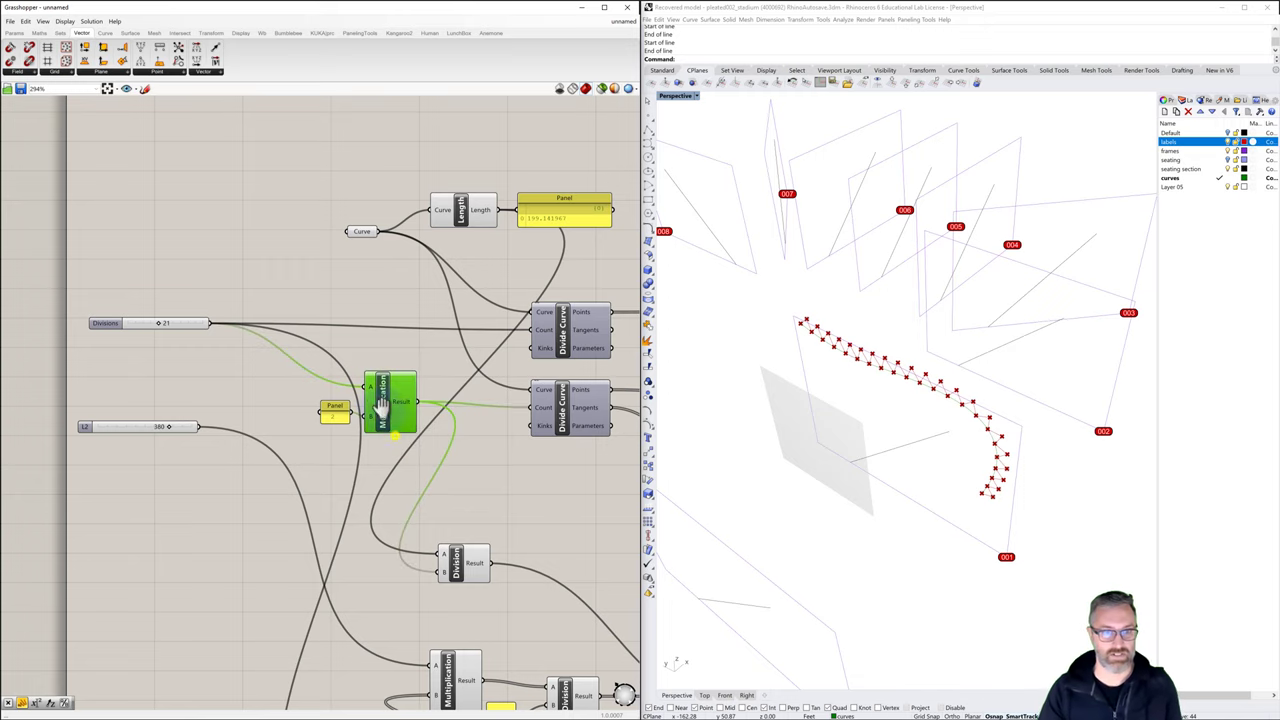
pyautogui.moveTo(394, 457); pyautogui.dragTo(343, 357, button='right')
pyautogui.scroll(-1, 380, 390)
pyautogui.moveTo(409, 423); pyautogui.dragTo(307, 365, button='right')
pyautogui.scroll(-1, 303, 356)
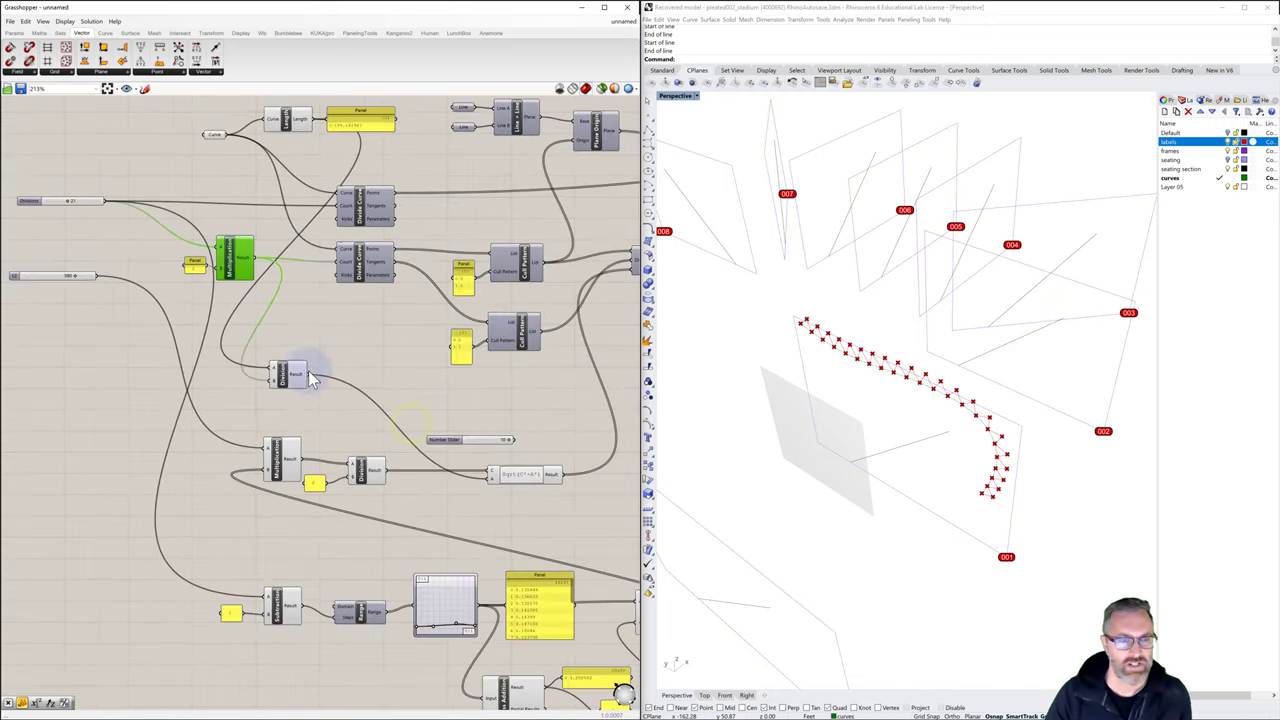
pyautogui.moveTo(388, 454); pyautogui.dragTo(297, 508, button='right')
pyautogui.moveTo(343, 404); pyautogui.dragTo(157, 371, button='right')
pyautogui.moveTo(288, 382); pyautogui.dragTo(150, 385, button='right')
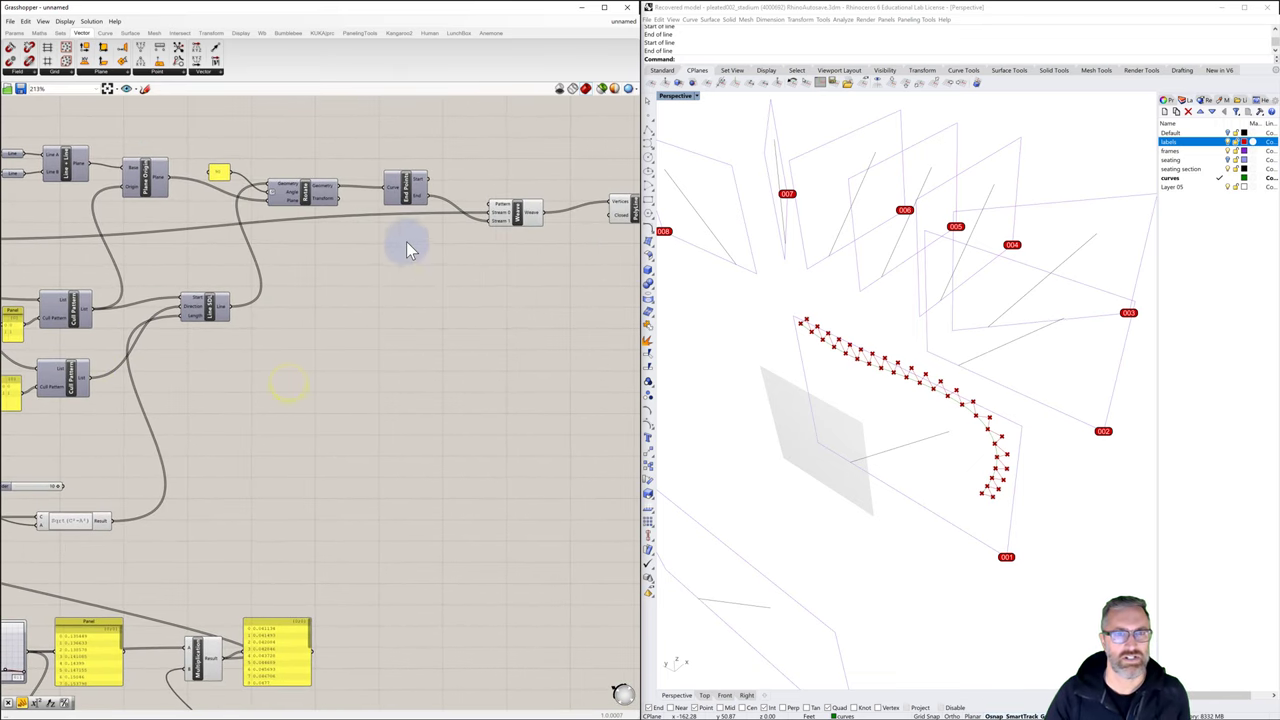
# Preview the Weave points and the zigzag Polyline output in Rhino
pyautogui.click(518, 214)
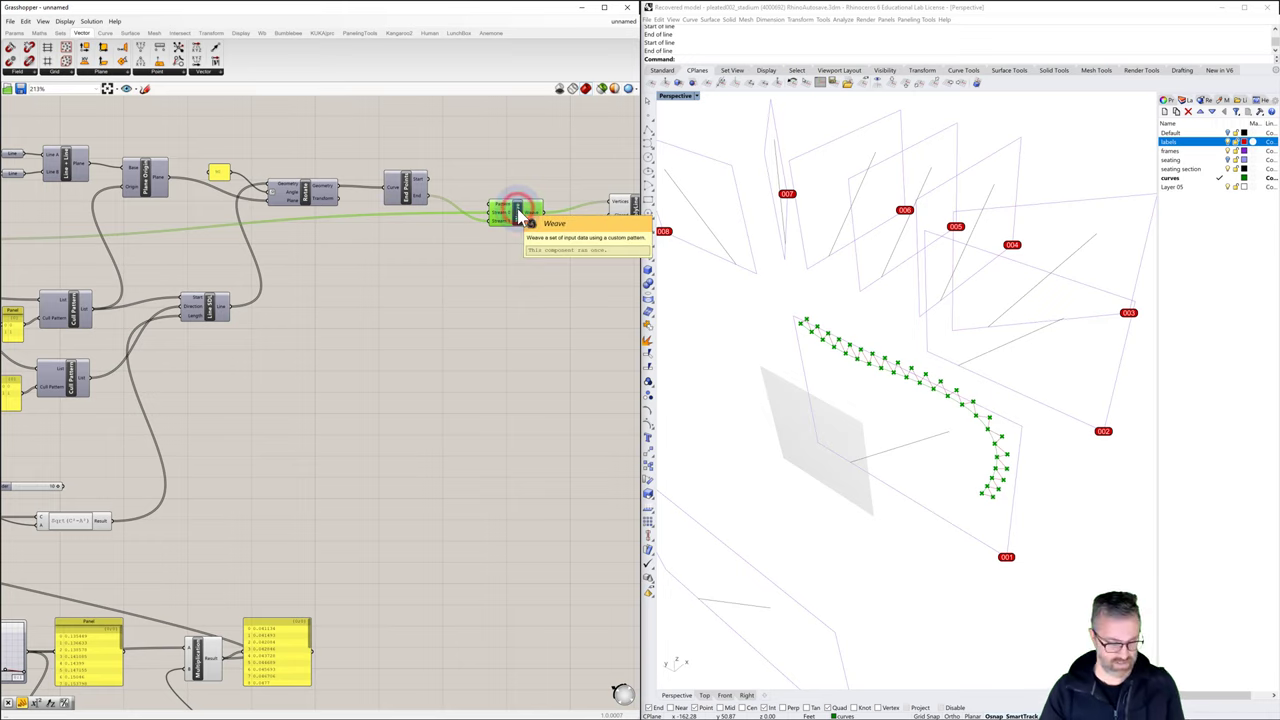
pyautogui.moveTo(559, 265); pyautogui.dragTo(443, 266, button='right')
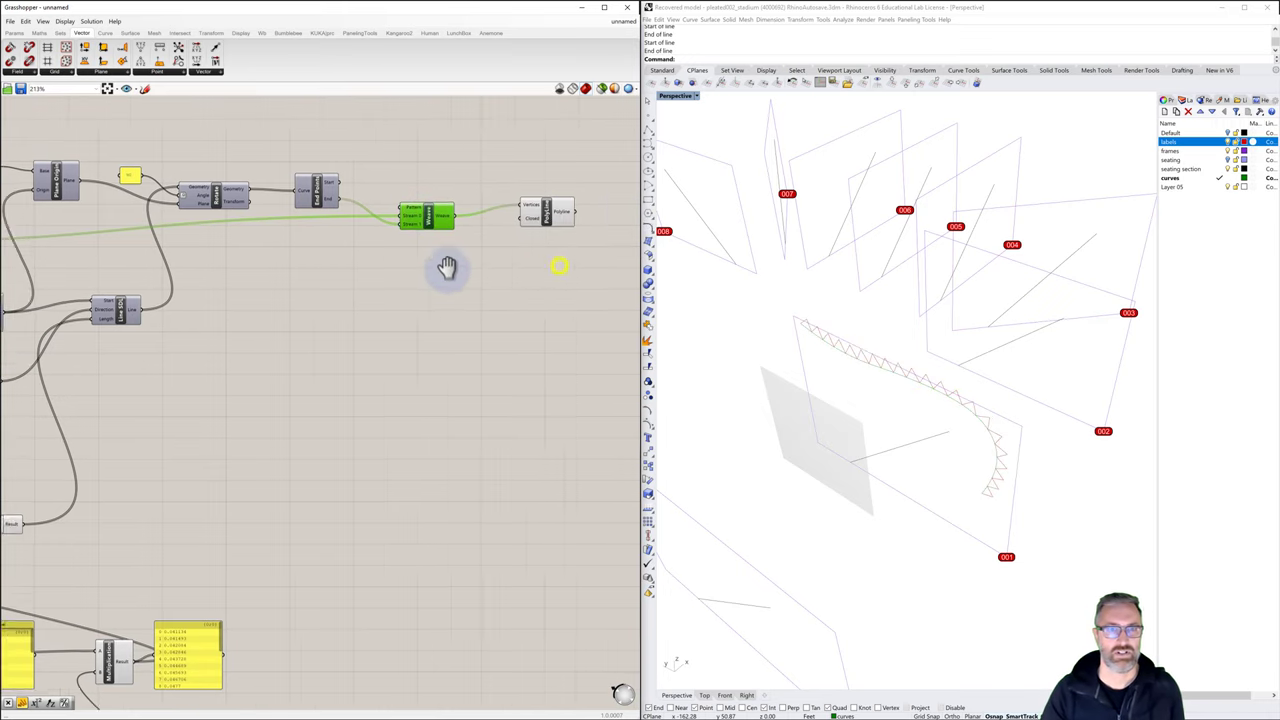
pyautogui.click(518, 217)
pyautogui.click(505, 296)
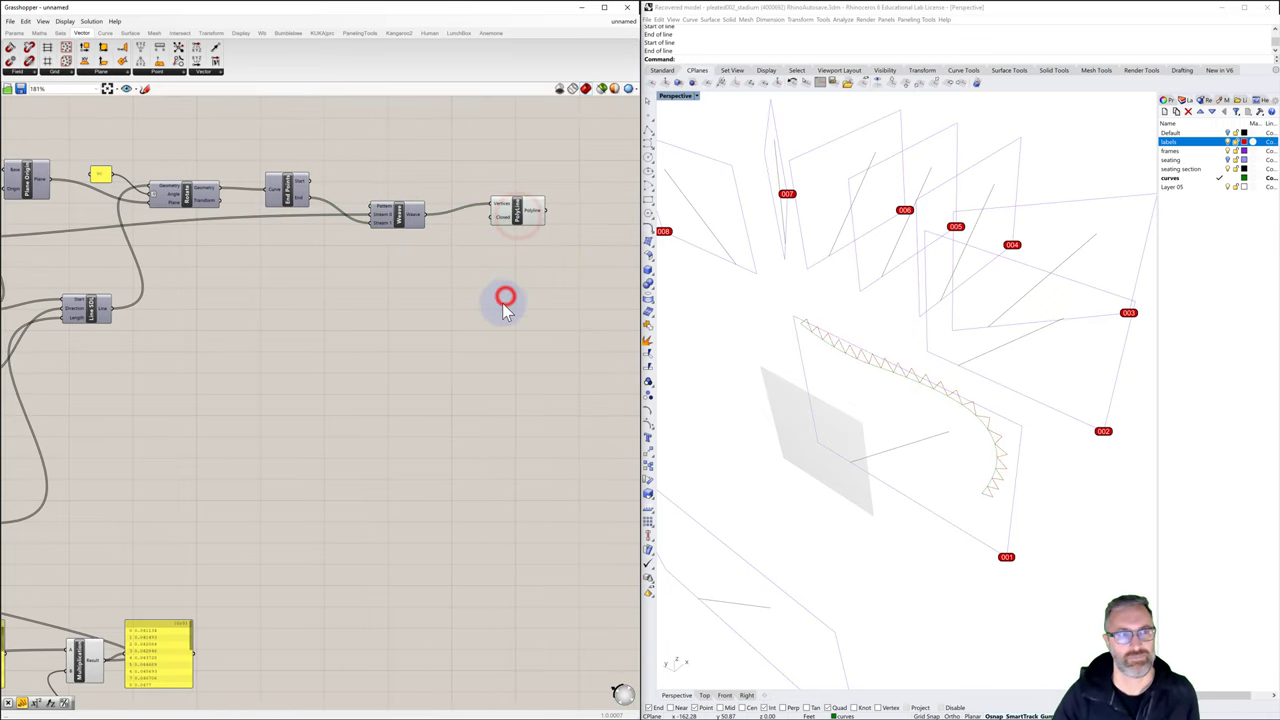
pyautogui.scroll(-3, 400, 386)
pyautogui.moveTo(395, 390); pyautogui.dragTo(507, 332, button='right')
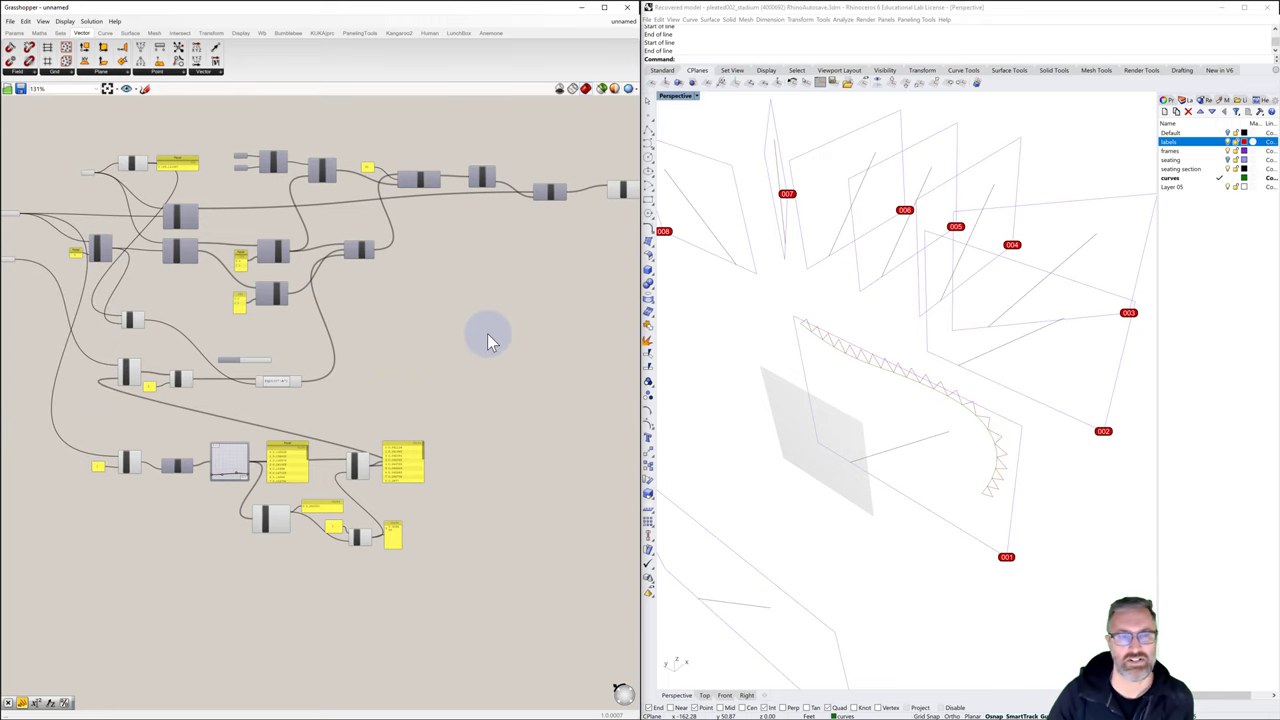
# Bend the Graph Mapper curve into an arch, values rising from 0.135 to total about 5.15
pyautogui.click(314, 391)
pyautogui.scroll(9, 219, 478)
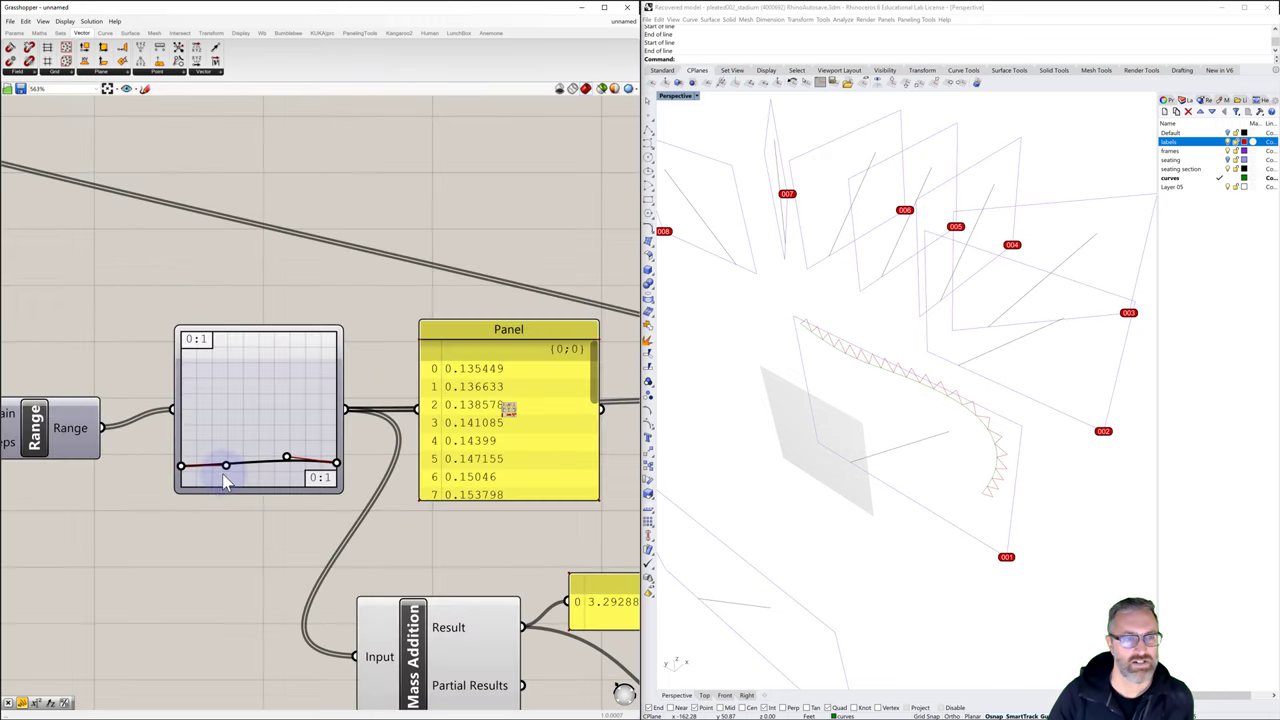
pyautogui.moveTo(225, 464); pyautogui.dragTo(224, 423)
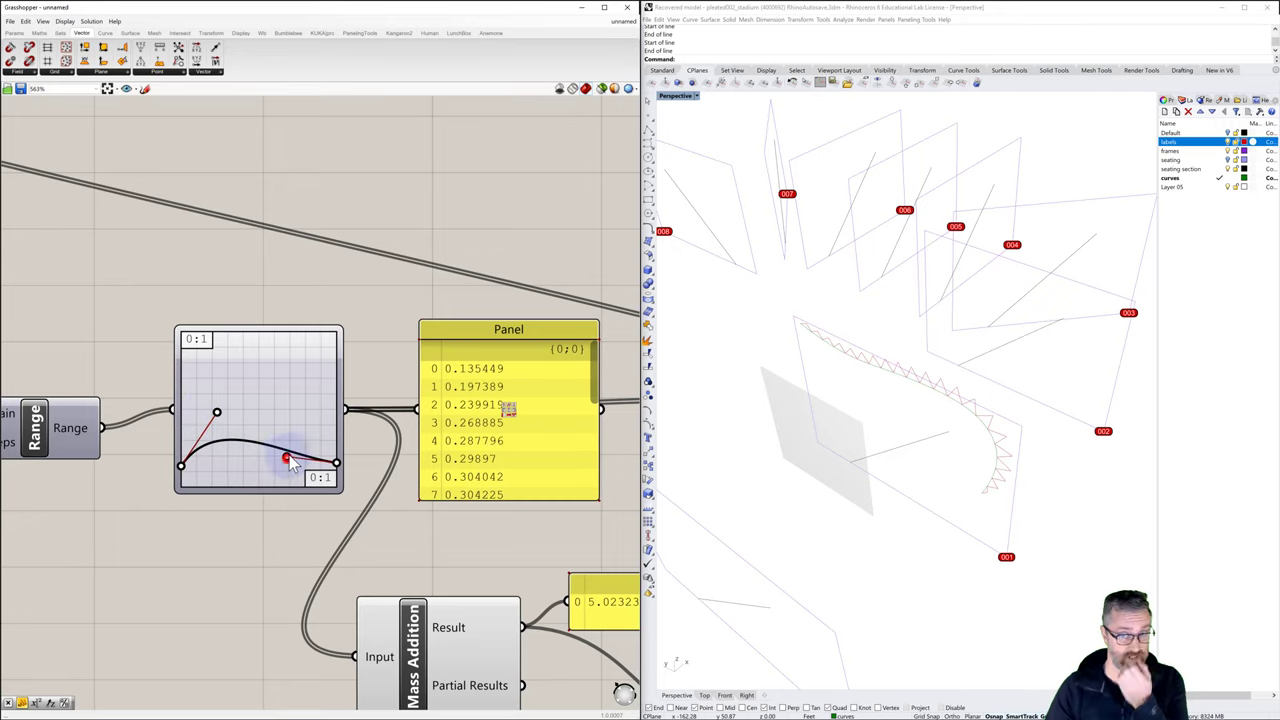
pyautogui.moveTo(287, 459)
pyautogui.mouseDown()
pyautogui.moveTo(316, 368)
pyautogui.moveTo(292, 398)
pyautogui.moveTo(294, 464)
pyautogui.moveTo(293, 440)
pyautogui.mouseUp()
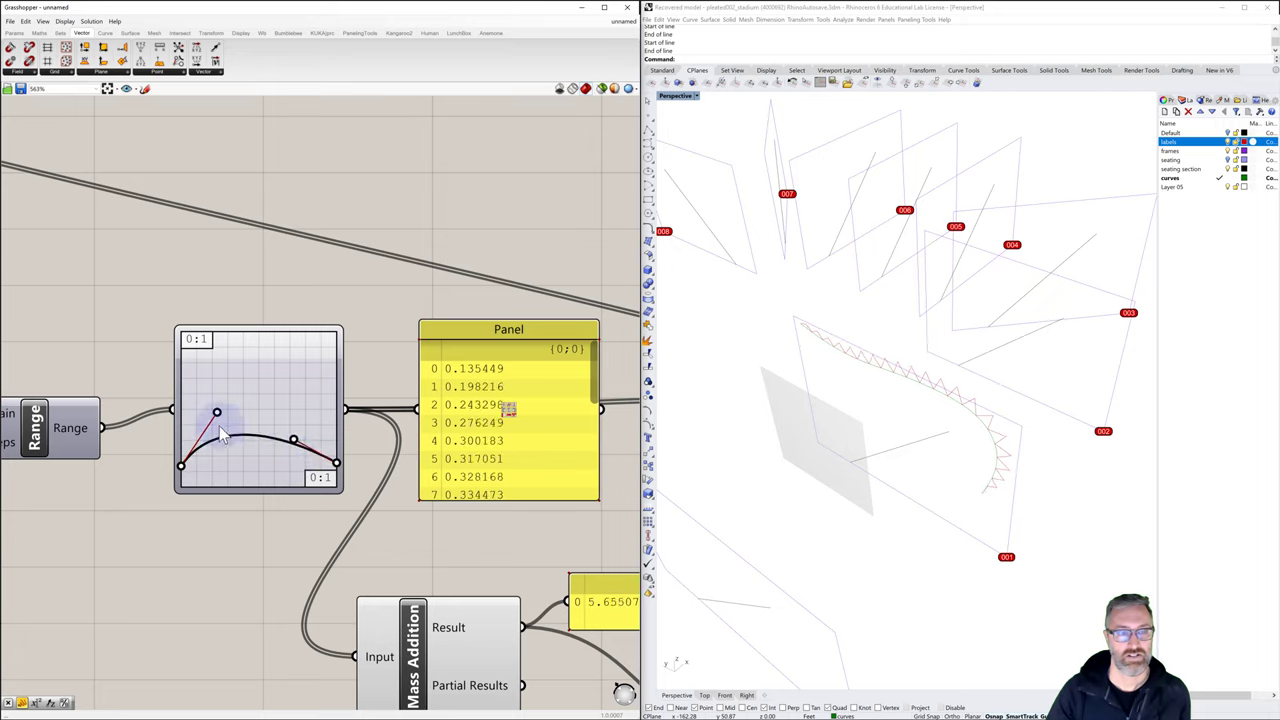
pyautogui.moveTo(218, 418)
pyautogui.mouseDown()
pyautogui.moveTo(222, 446)
pyautogui.moveTo(232, 427)
pyautogui.mouseUp()
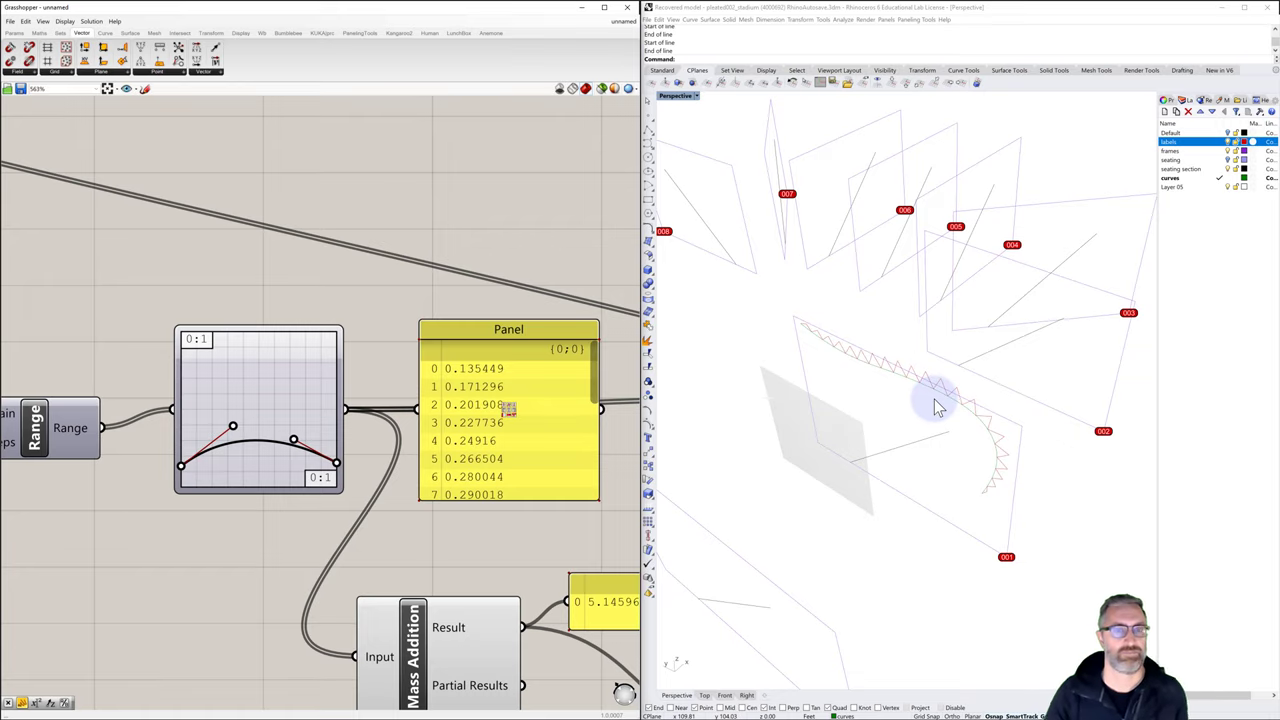
# Delete the unused Number Slider next to the expression component
pyautogui.scroll(-6, 556, 241)
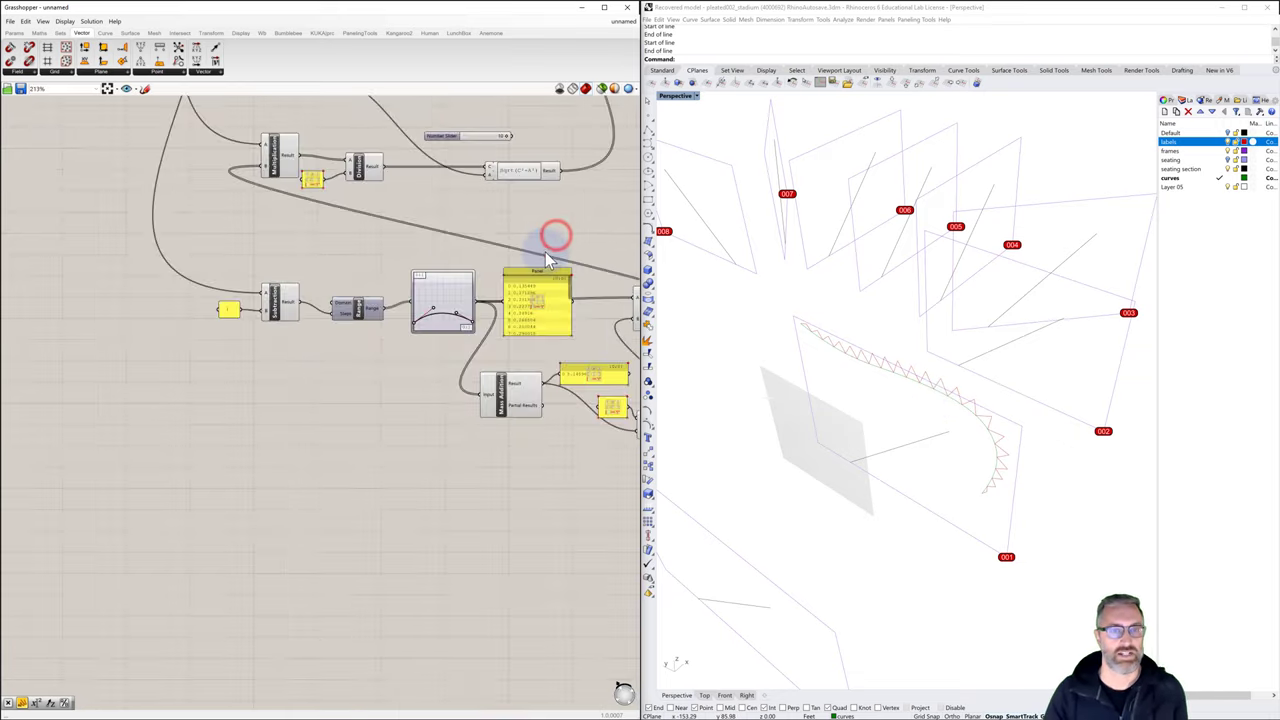
pyautogui.moveTo(543, 250); pyautogui.dragTo(412, 402, button='right')
pyautogui.scroll(-4, 413, 403)
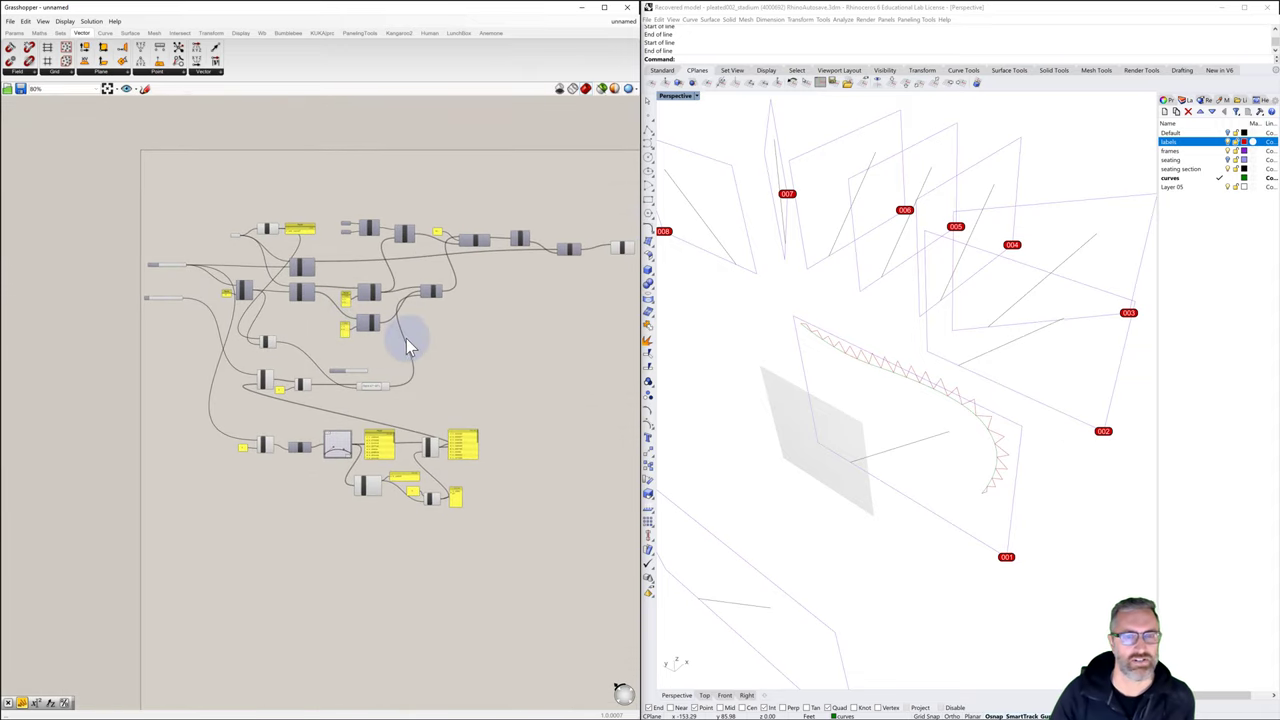
pyautogui.scroll(-2, 477, 334)
pyautogui.moveTo(585, 196); pyautogui.dragTo(180, 486)
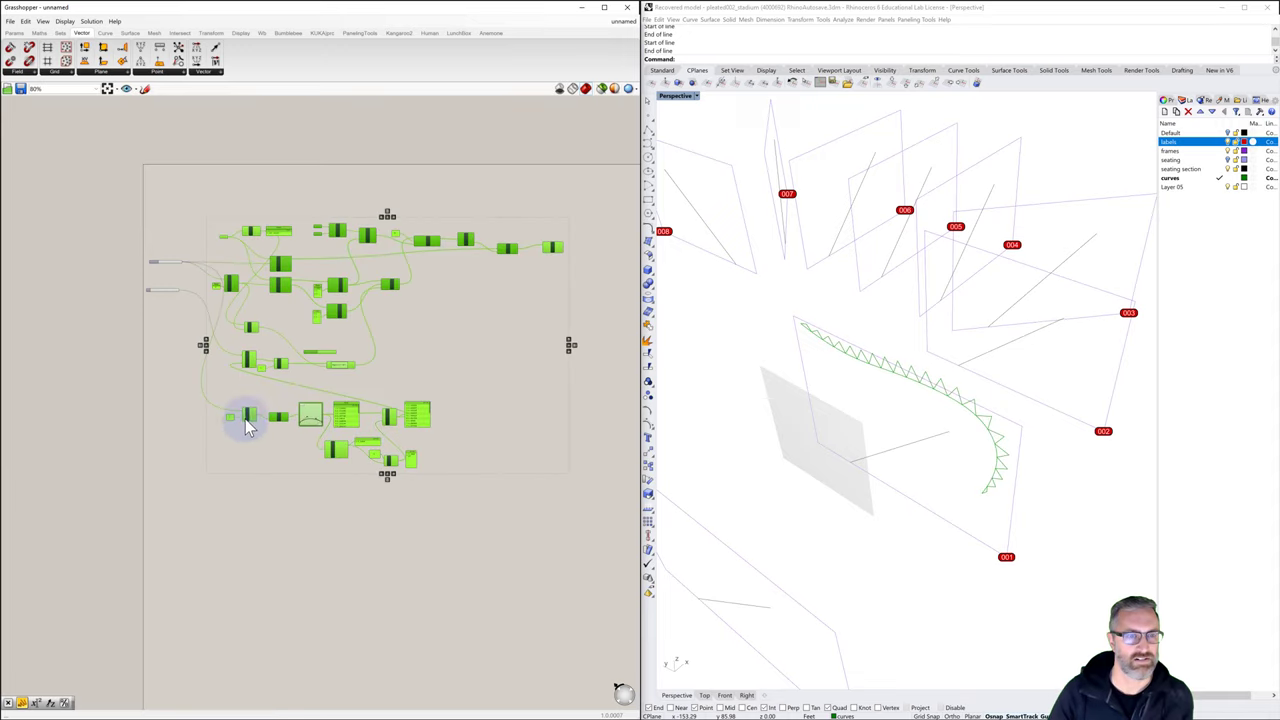
pyautogui.click(306, 352)
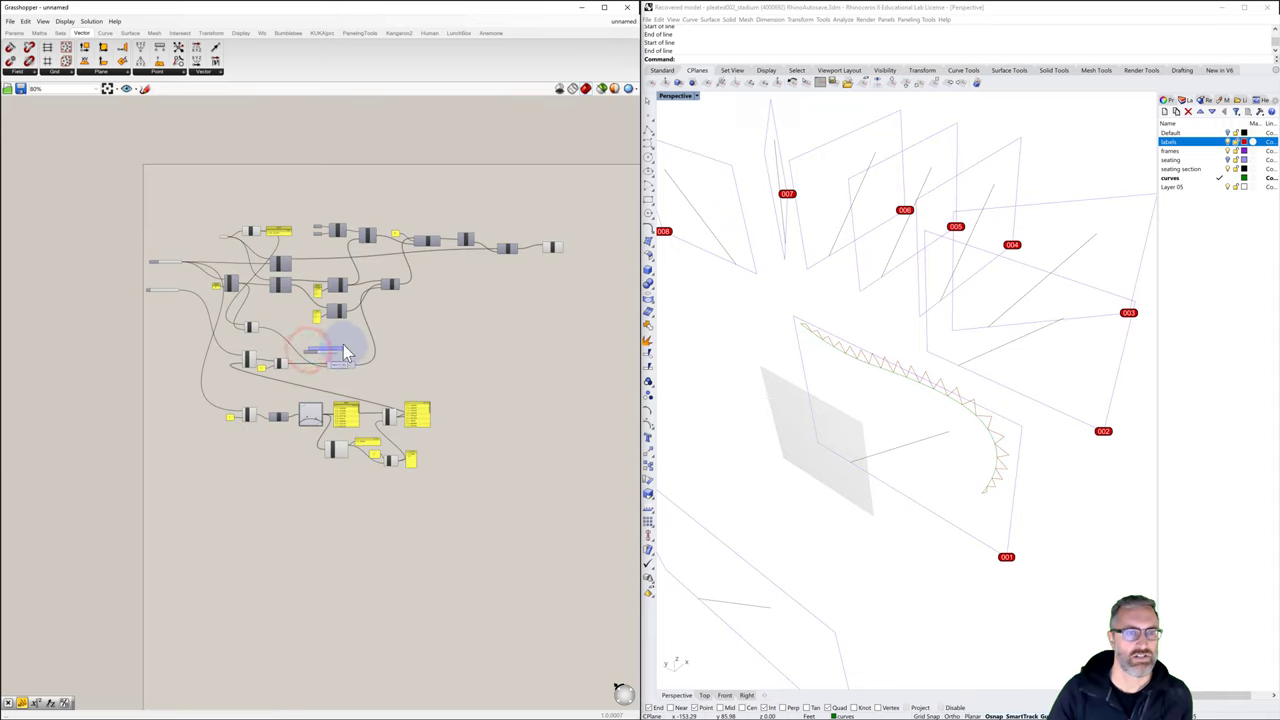
pyautogui.scroll(5, 323, 342)
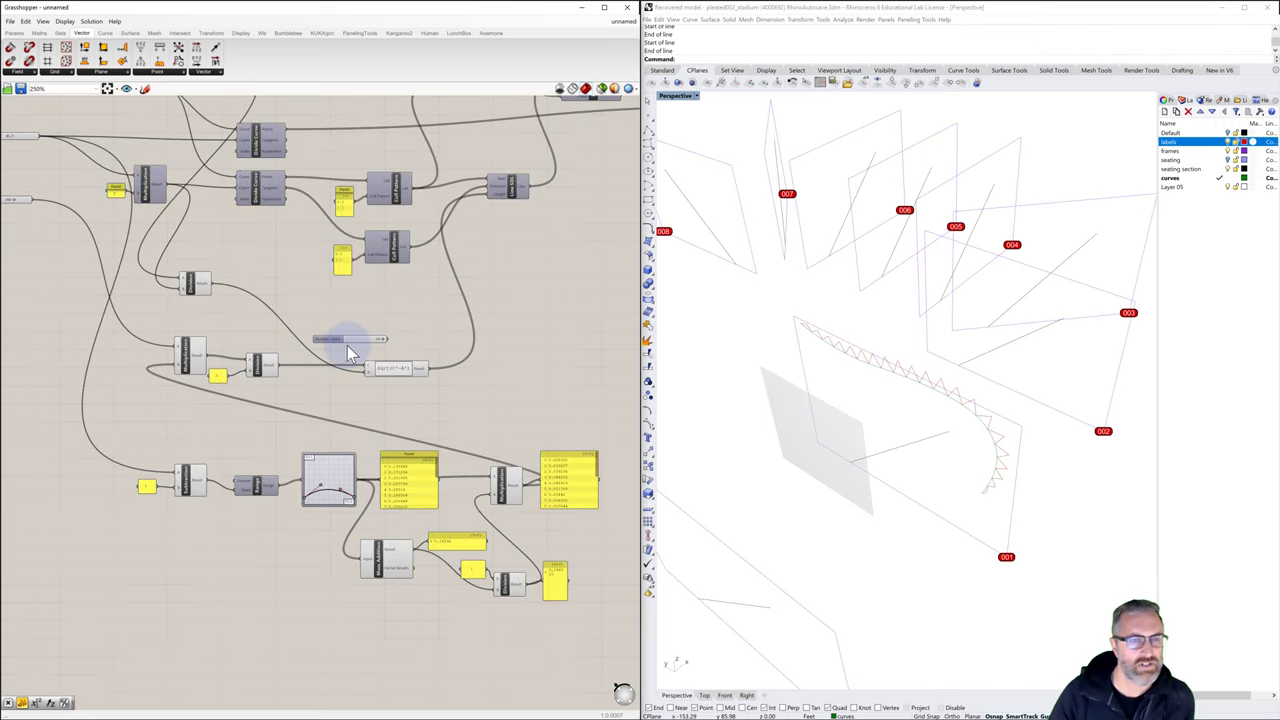
pyautogui.click(330, 332)
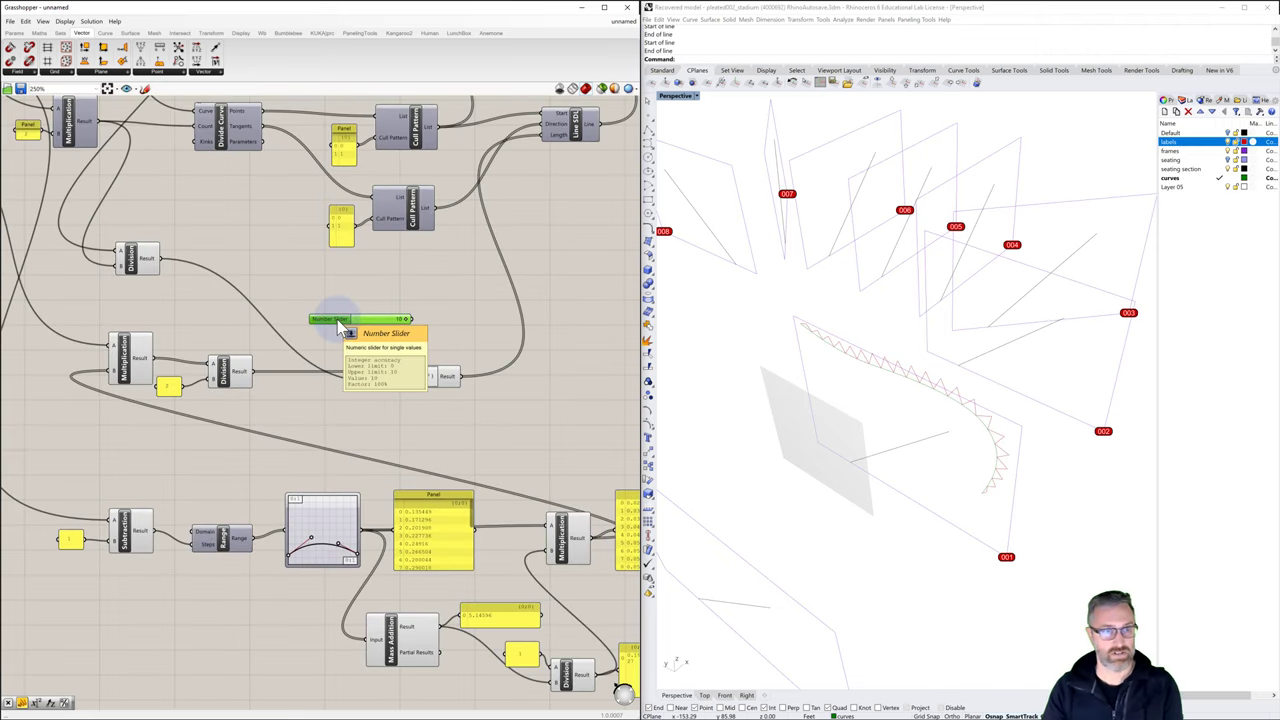
pyautogui.press('Delete')
# Reframe the definition and select the Curve input parameter at the top-left
pyautogui.scroll(-5, 347, 315)
pyautogui.moveTo(349, 309); pyautogui.dragTo(323, 300, button='right')
pyautogui.scroll(-3, 323, 300)
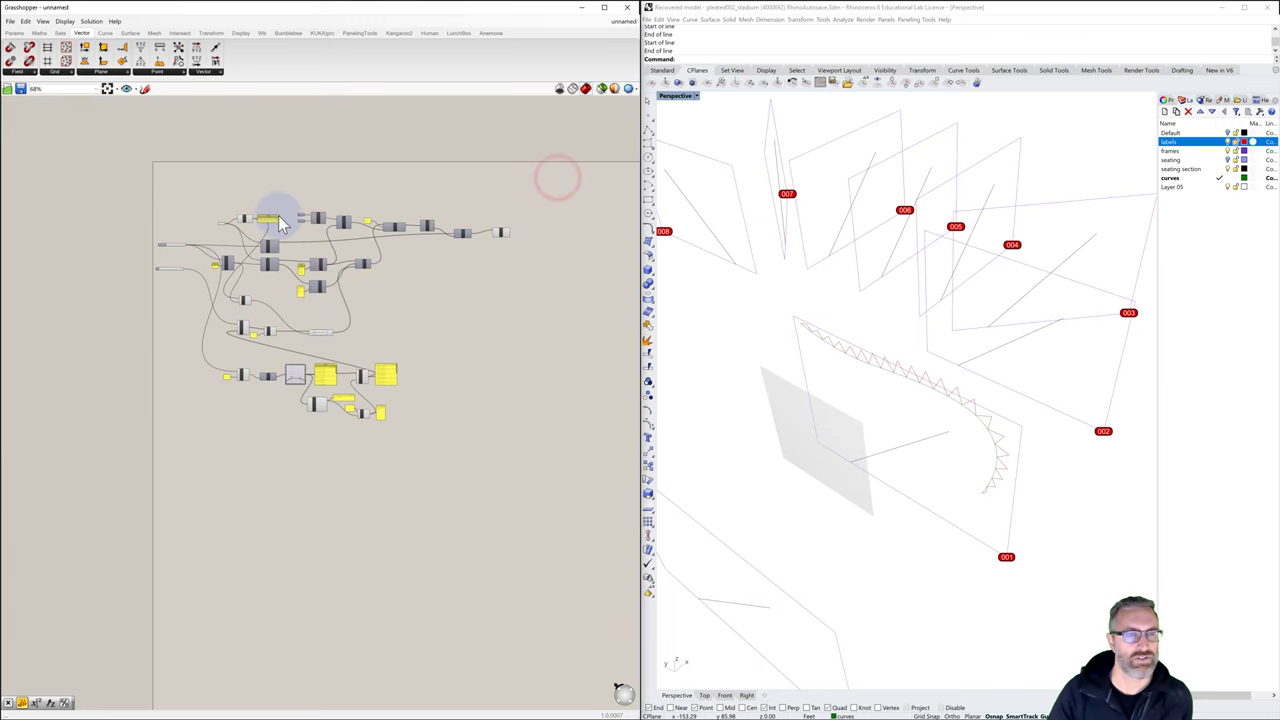
pyautogui.scroll(4, 277, 214)
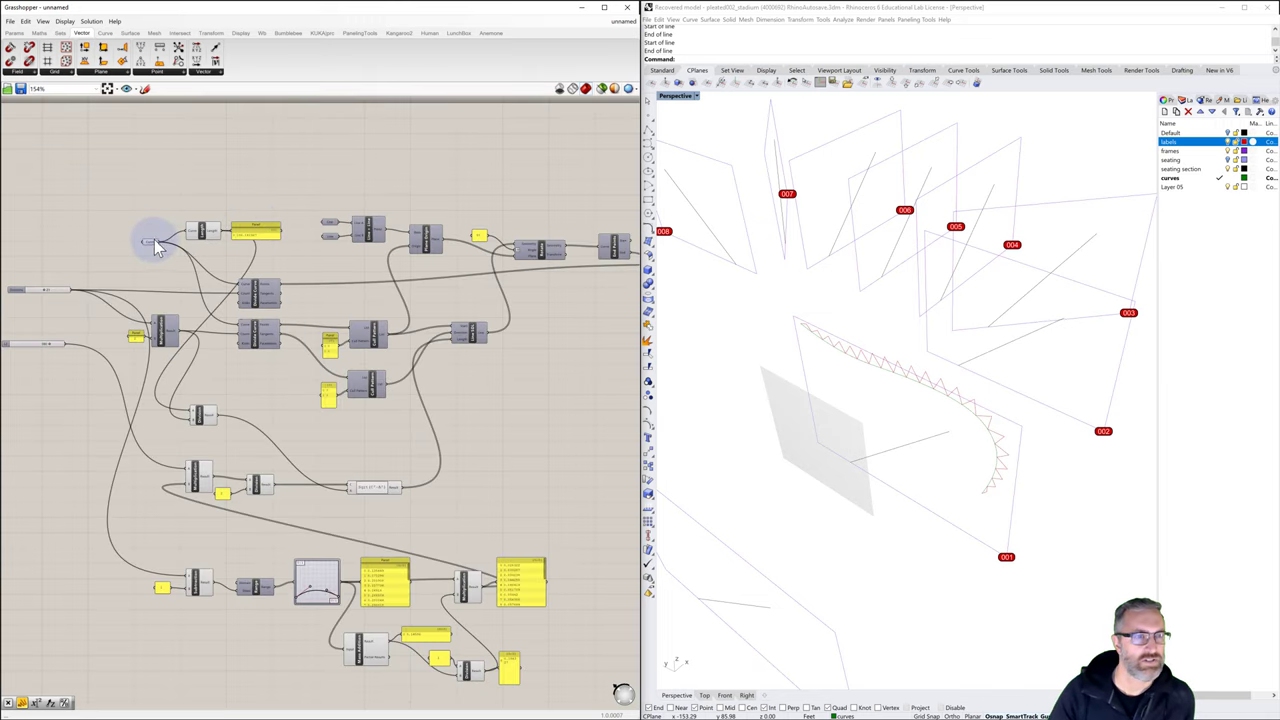
pyautogui.moveTo(154, 239); pyautogui.dragTo(145, 230)
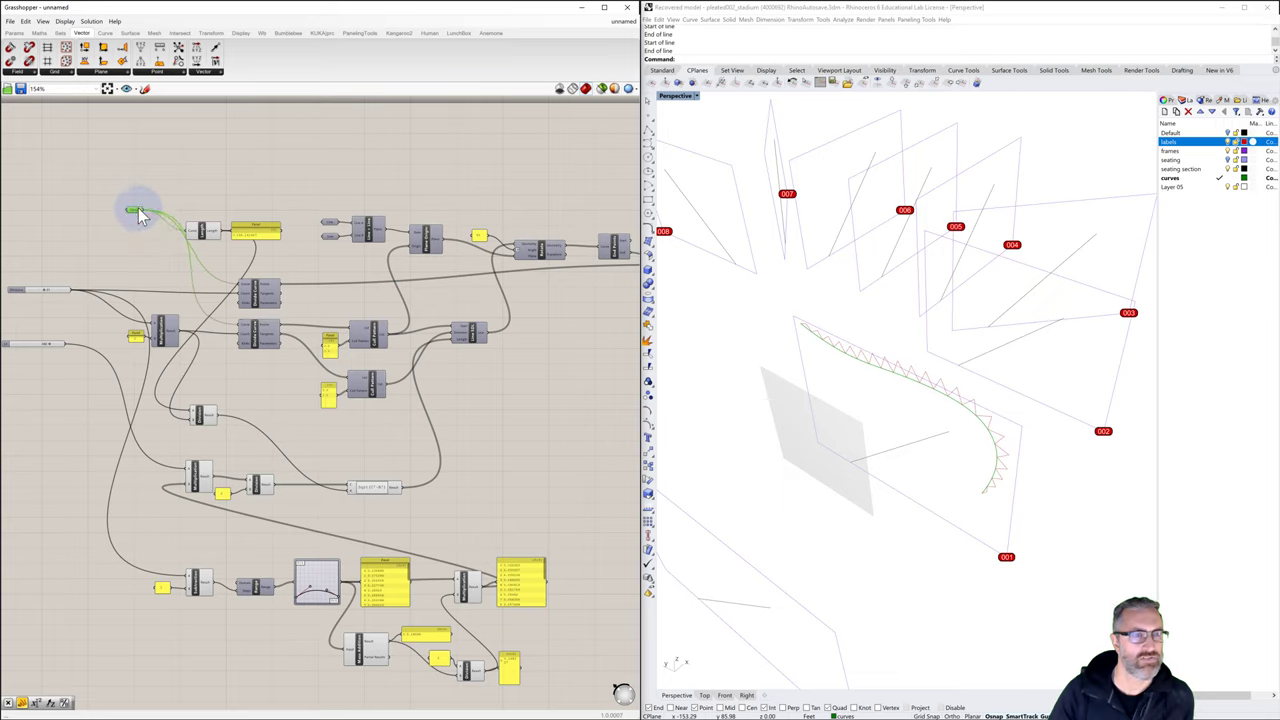
# Paste a copy of the Curve parameter and place it above the original
pyautogui.hotkey('ctrl', 'c')
pyautogui.hotkey('ctrl', 'v')
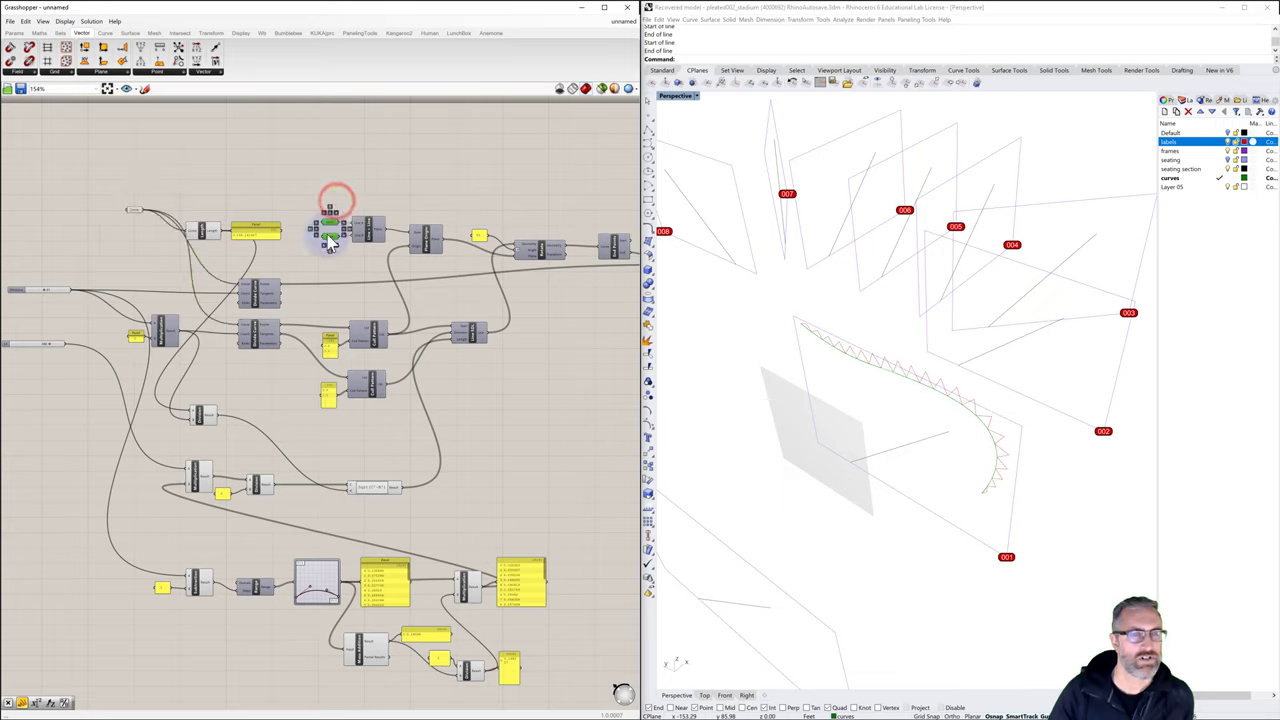
pyautogui.moveTo(330, 245); pyautogui.dragTo(137, 190)
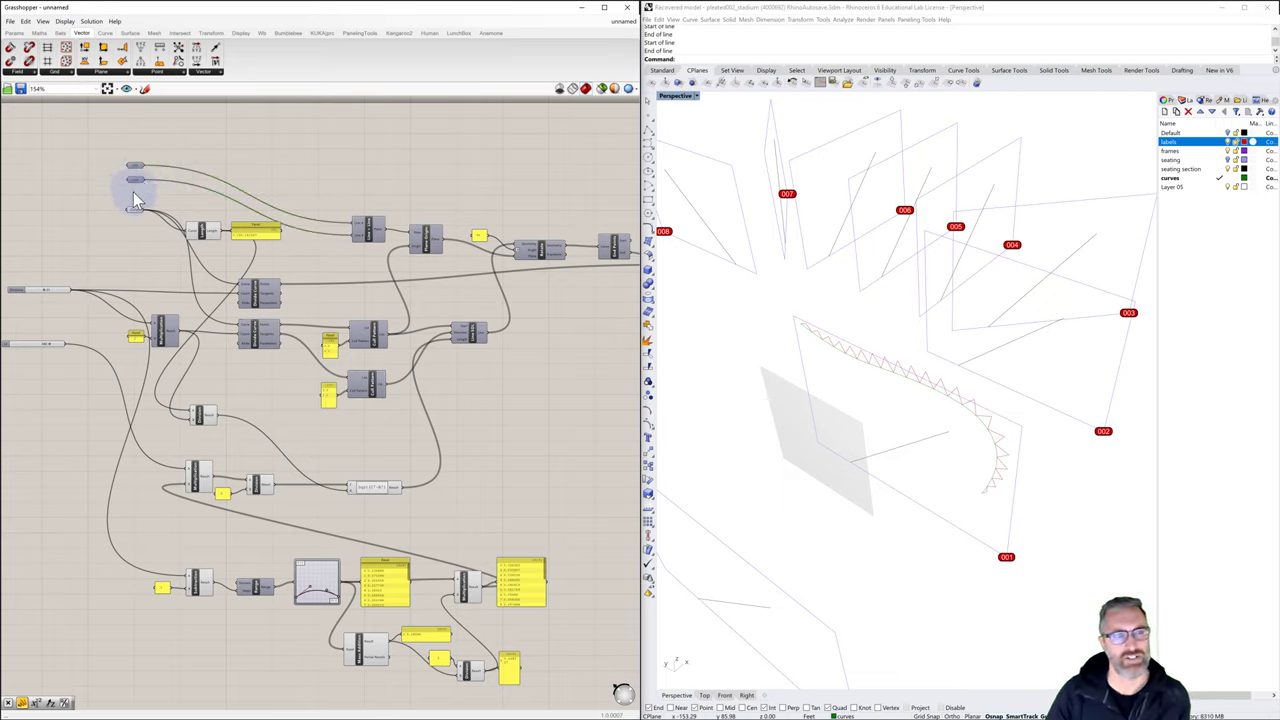
pyautogui.click(134, 211)
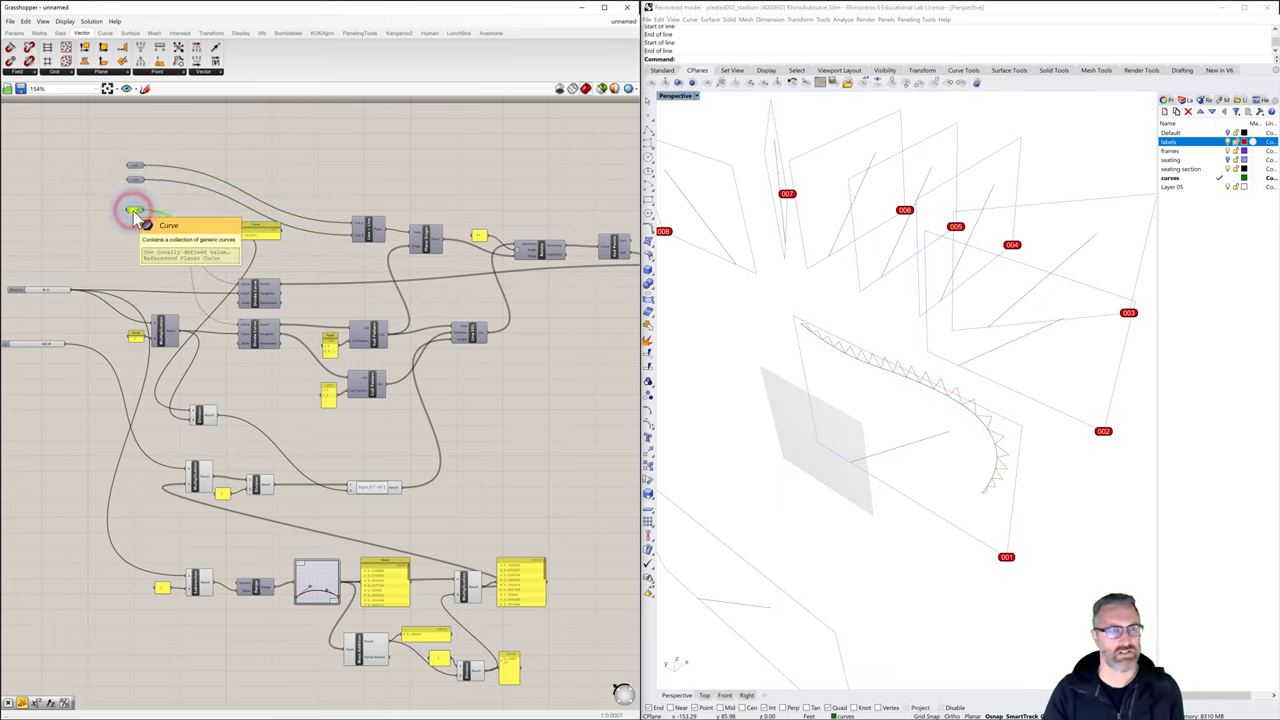
pyautogui.rightClick(135, 214)
pyautogui.click(153, 228)
pyautogui.moveTo(160, 210); pyautogui.dragTo(140, 193)
# Move the small input parameter further left and box-select the whole definition
pyautogui.scroll(-2, 149, 230)
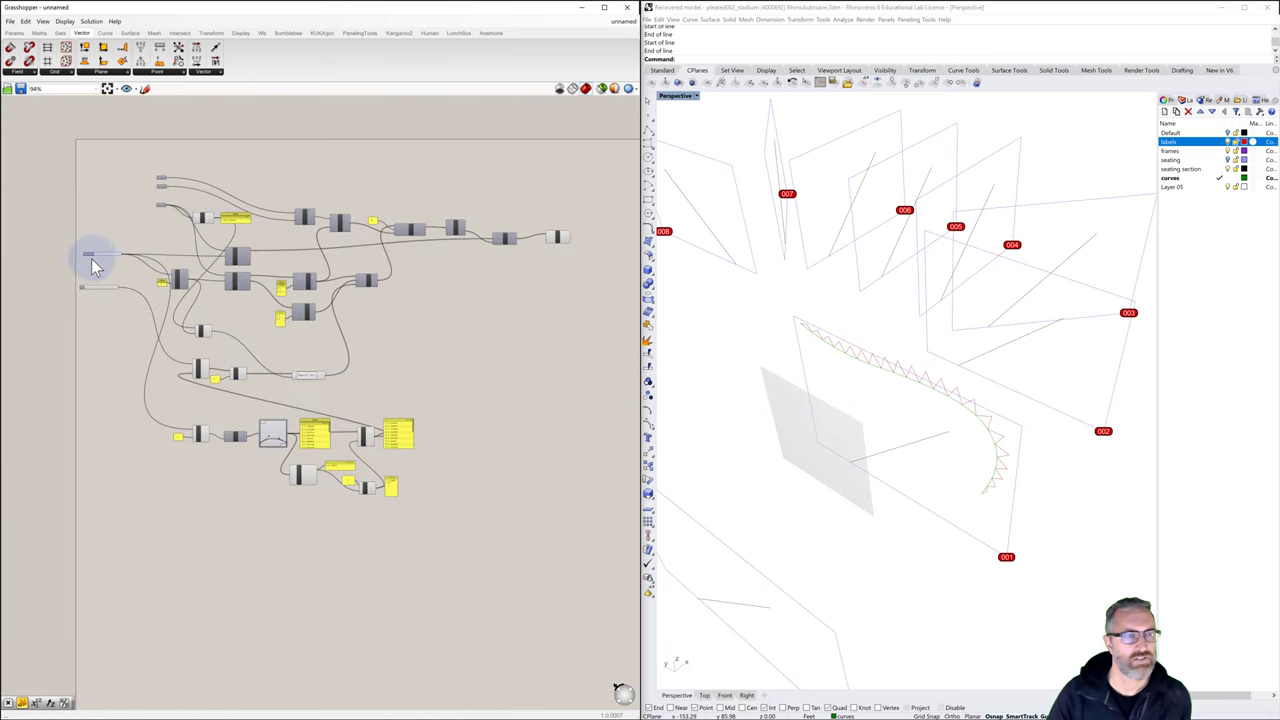
pyautogui.scroll(2, 91, 258)
pyautogui.moveTo(87, 252); pyautogui.dragTo(56, 281)
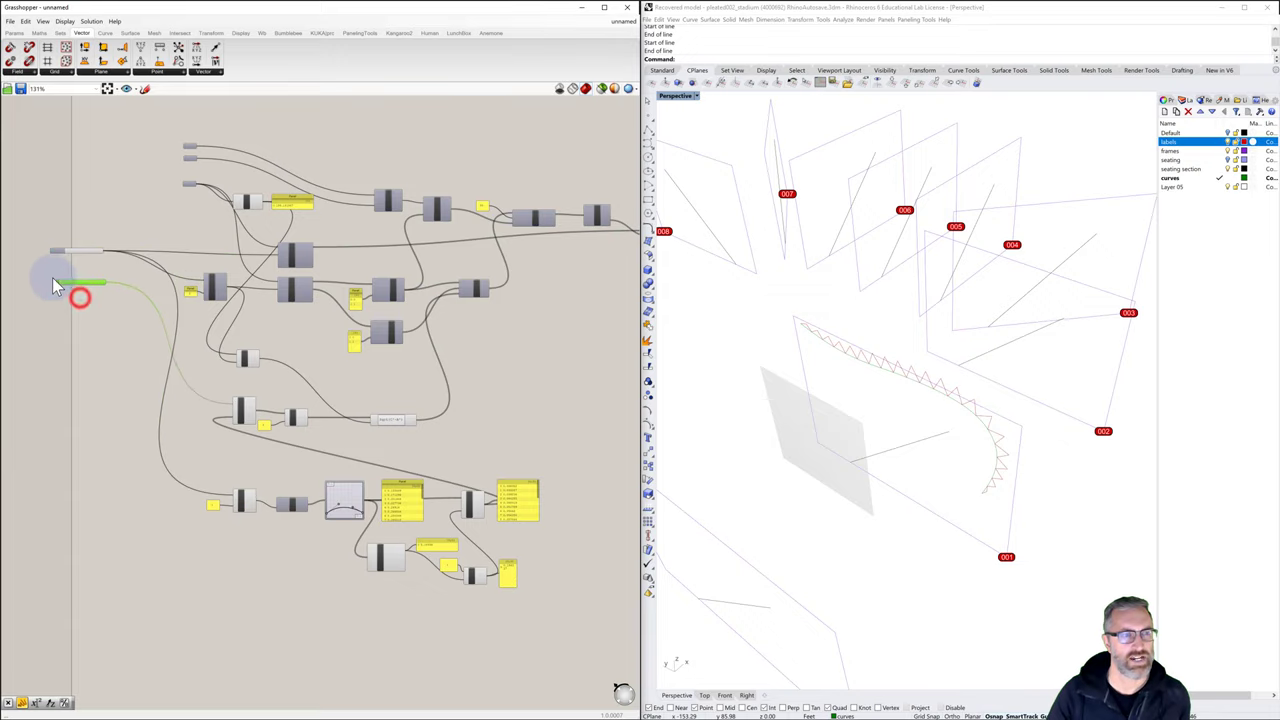
pyautogui.scroll(-3, 108, 289)
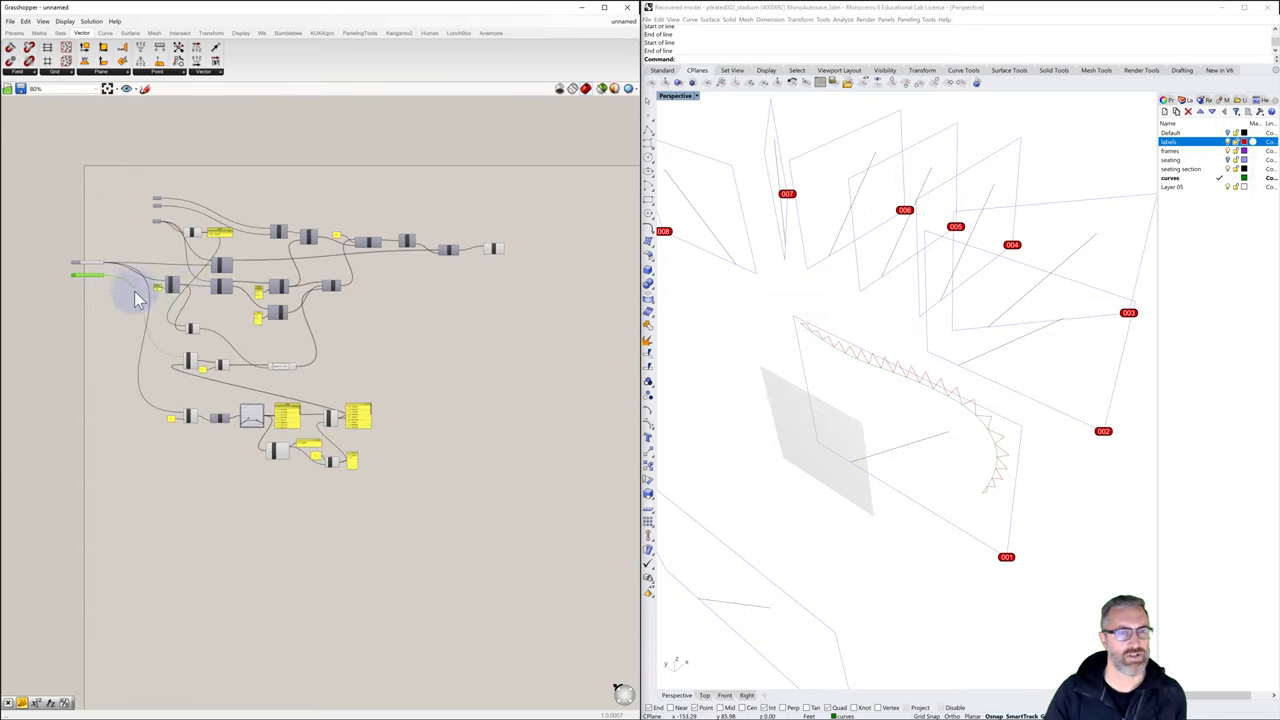
pyautogui.scroll(1, 171, 286)
pyautogui.moveTo(527, 188); pyautogui.dragTo(108, 516)
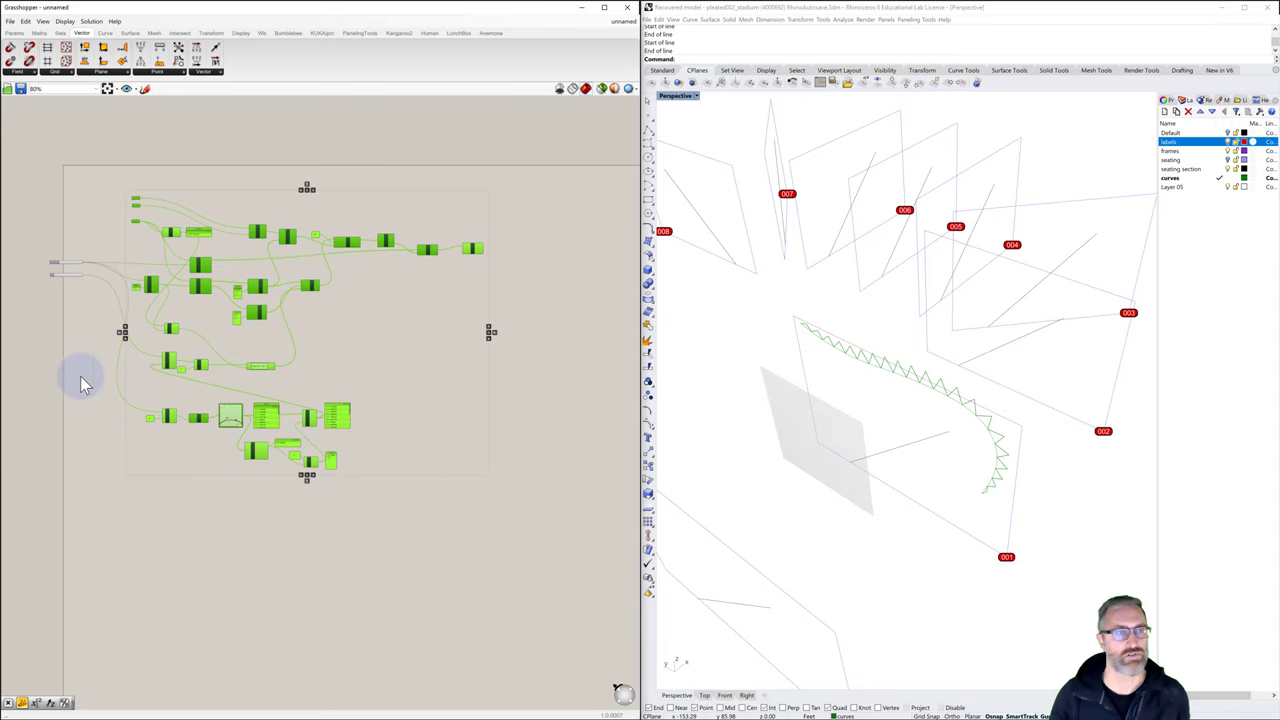
# Group all the selected components into a single group
pyautogui.scroll(2, 332, 337)
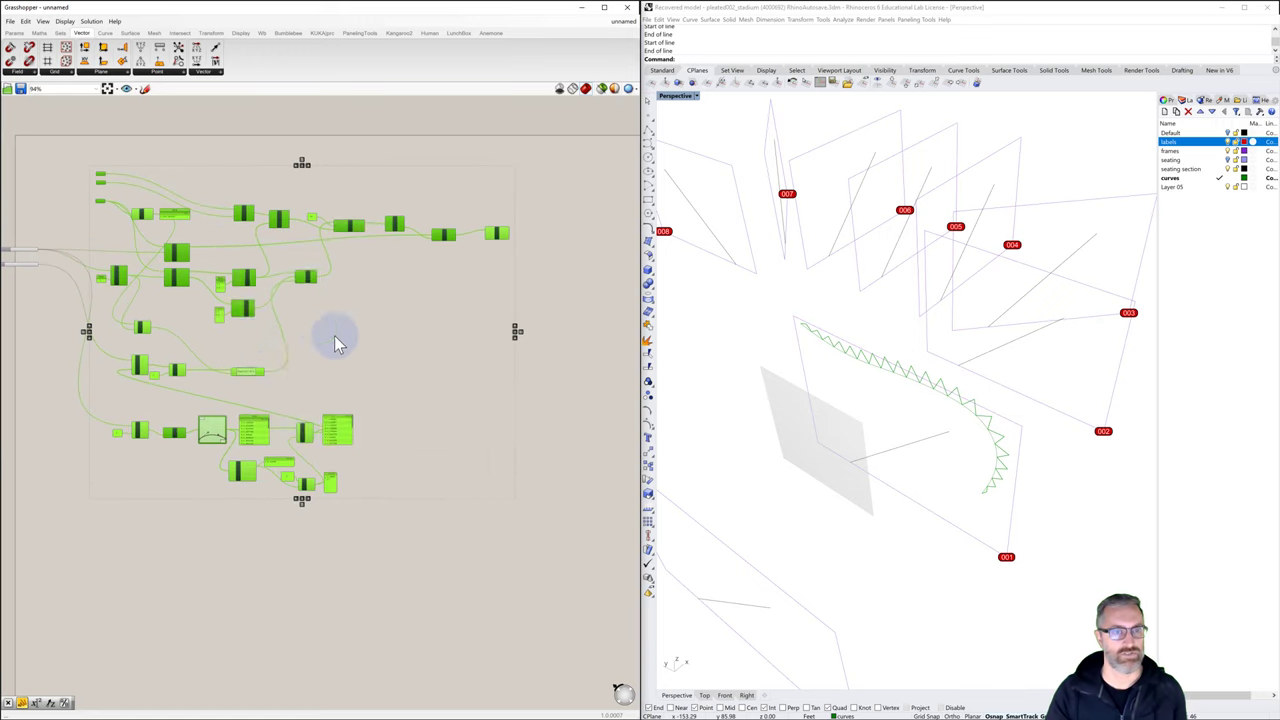
pyautogui.middleClick(335, 340)
pyautogui.click(336, 312)
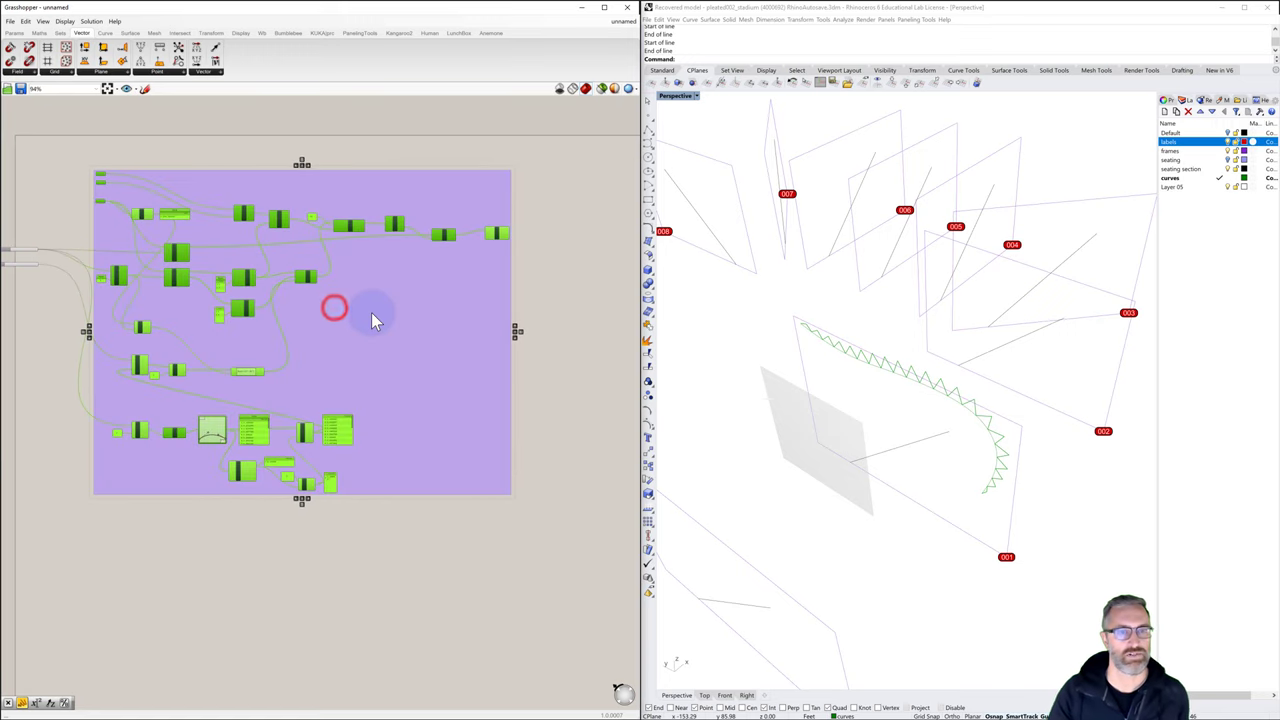
pyautogui.click(547, 283)
pyautogui.click(308, 186)
pyautogui.rightClick(309, 186)
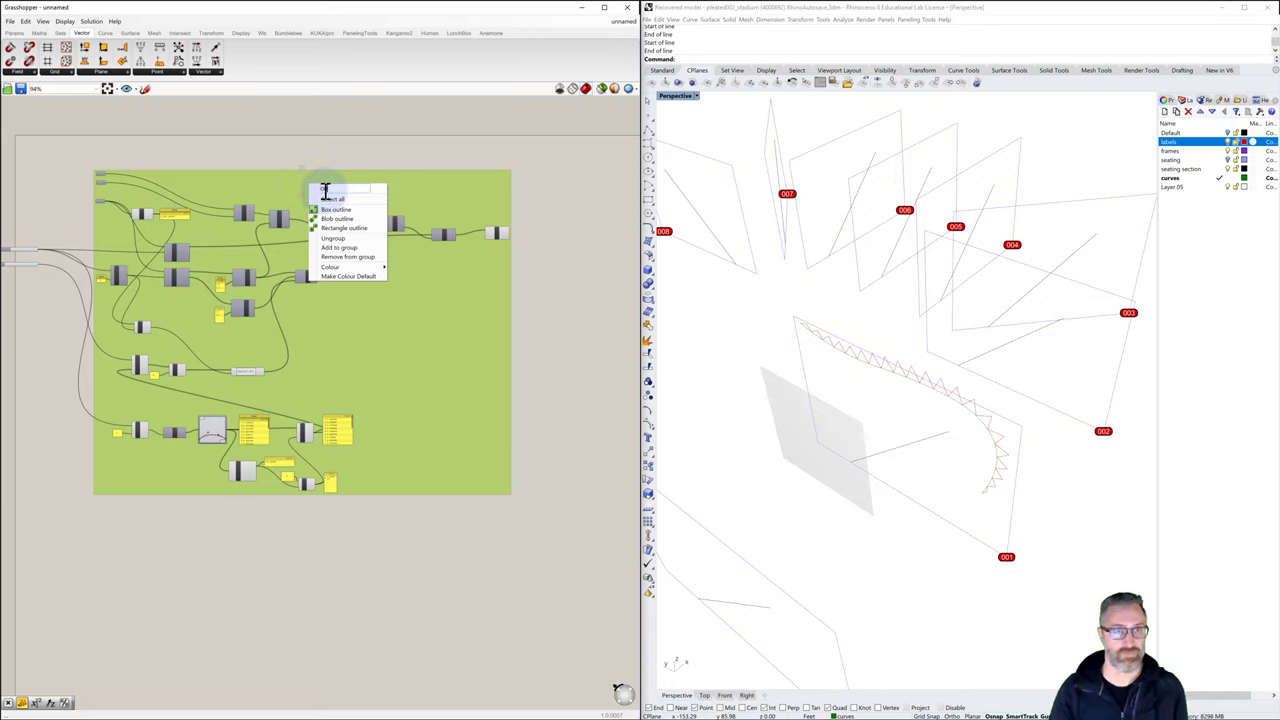
pyautogui.click(352, 149)
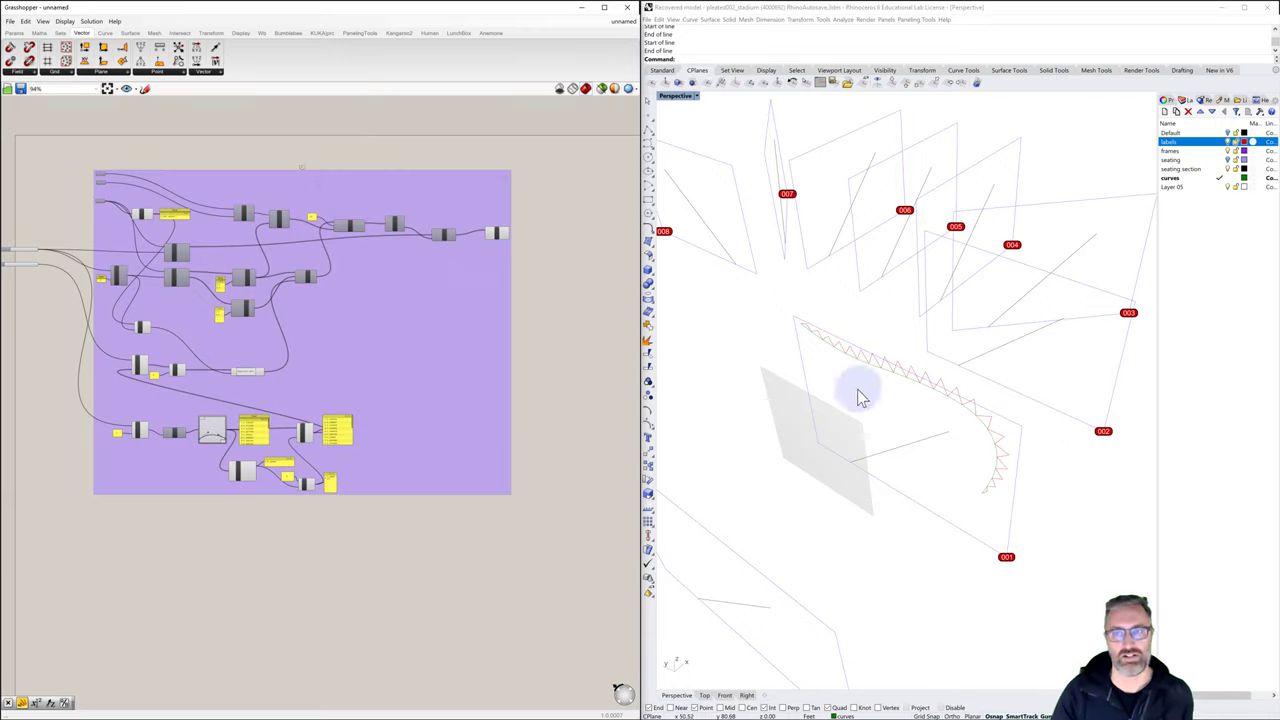
# Shift the group right, move the two input parameters below it, and reselect the group
pyautogui.scroll(-2, 564, 398)
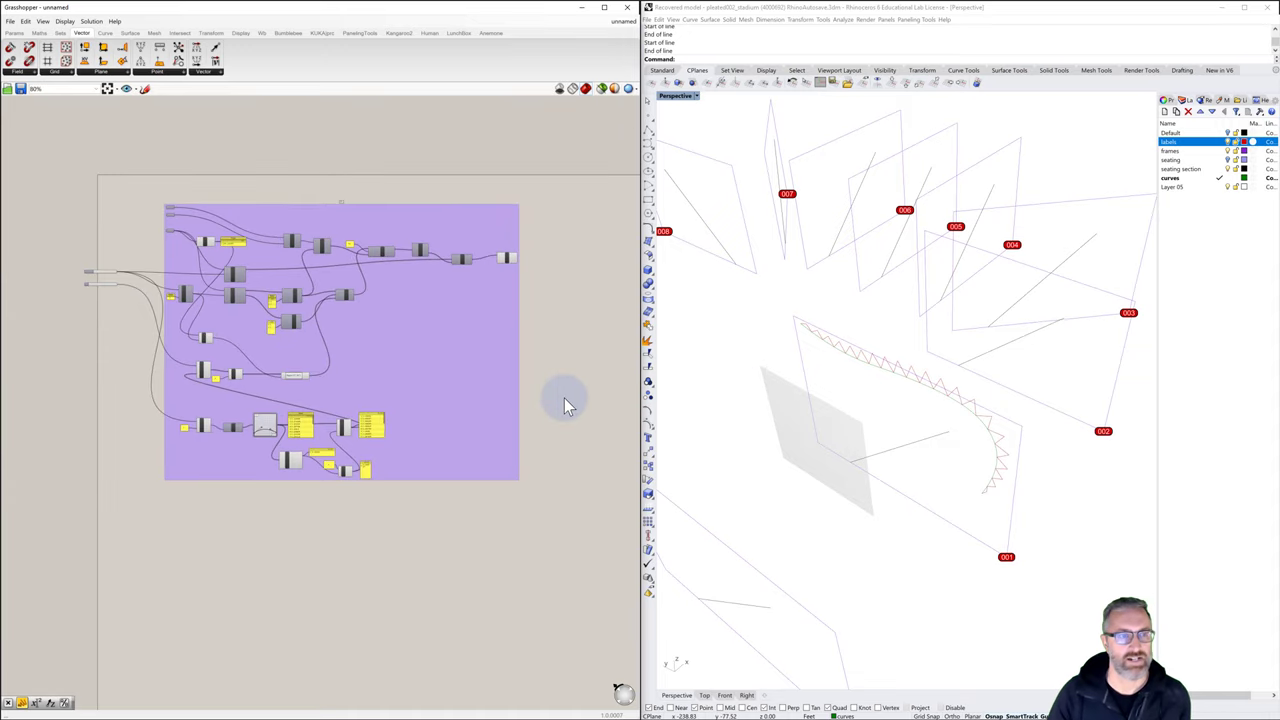
pyautogui.click(436, 358)
pyautogui.moveTo(446, 361); pyautogui.dragTo(561, 360)
pyautogui.click(104, 260)
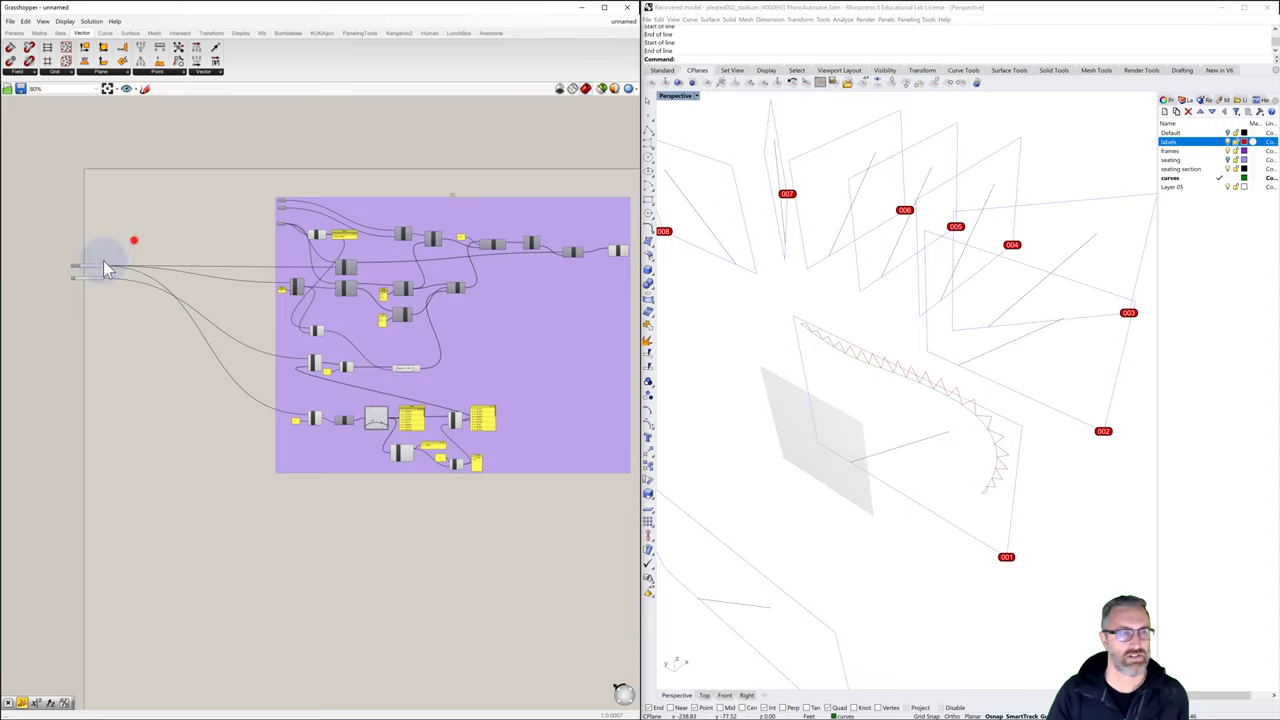
pyautogui.moveTo(72, 296); pyautogui.dragTo(143, 514)
pyautogui.click(280, 529)
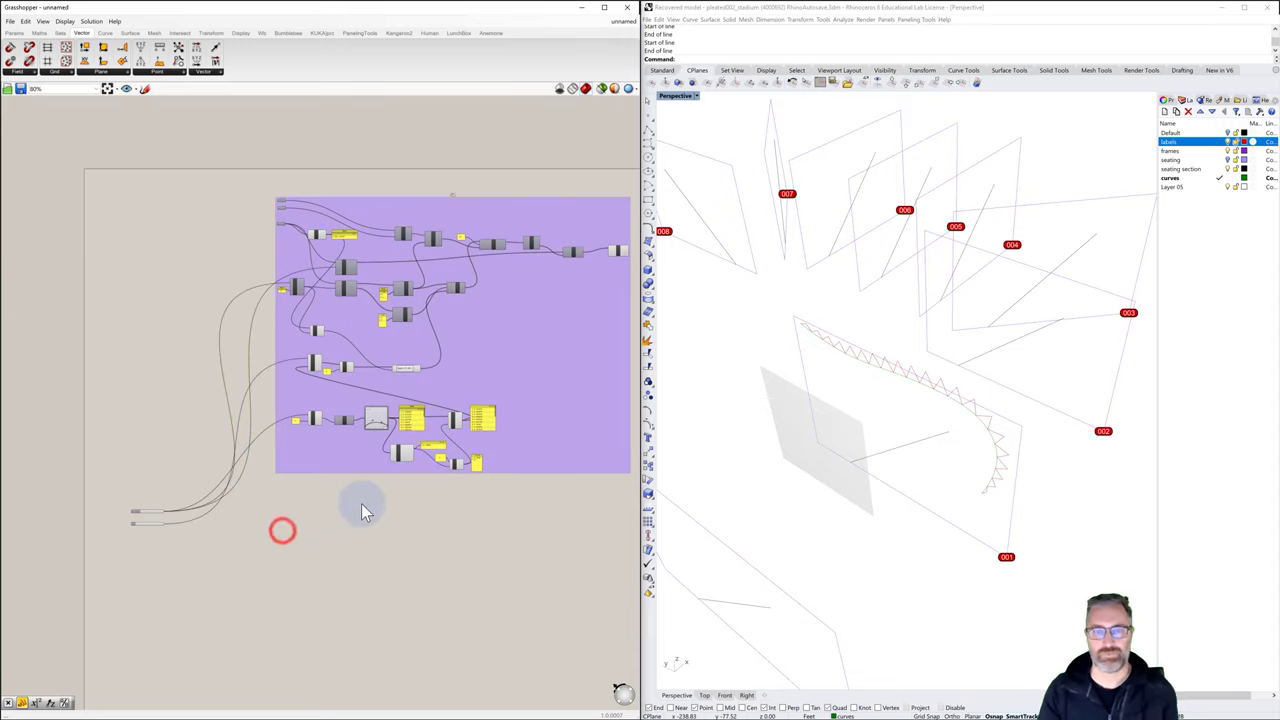
pyautogui.moveTo(415, 511); pyautogui.dragTo(355, 478, button='right')
pyautogui.scroll(-2, 355, 480)
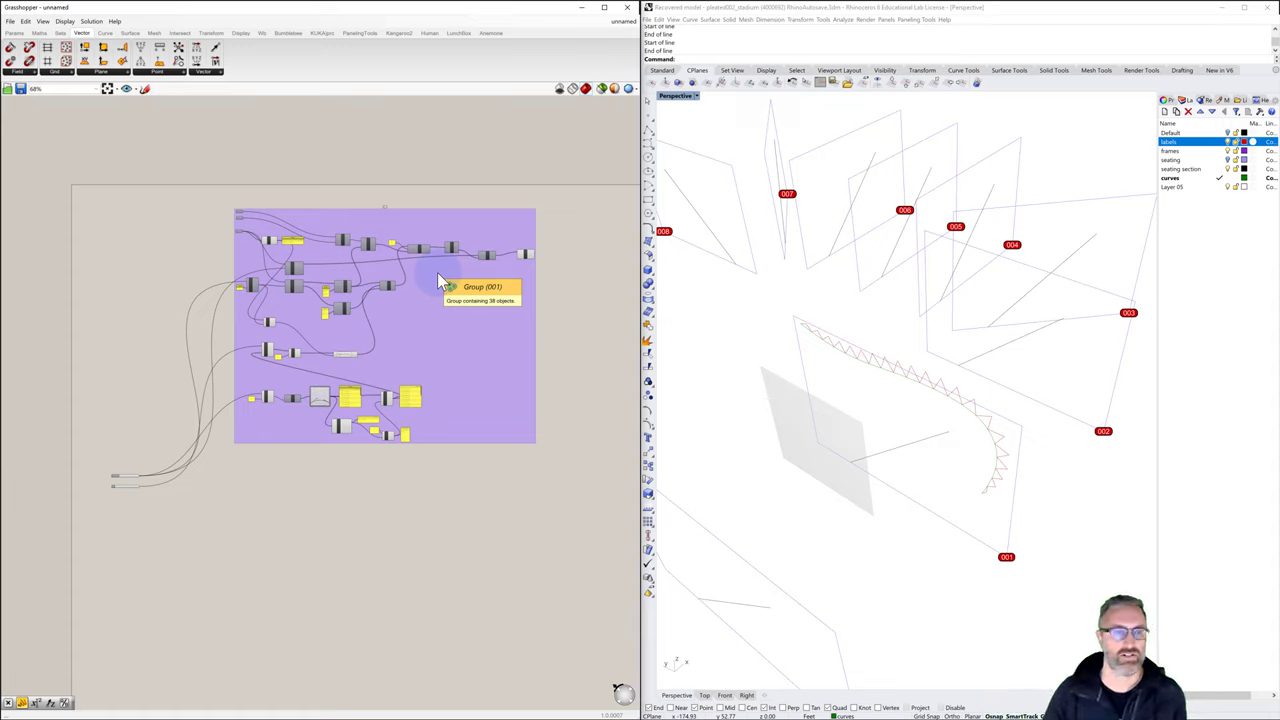
pyautogui.moveTo(211, 190); pyautogui.dragTo(580, 496)
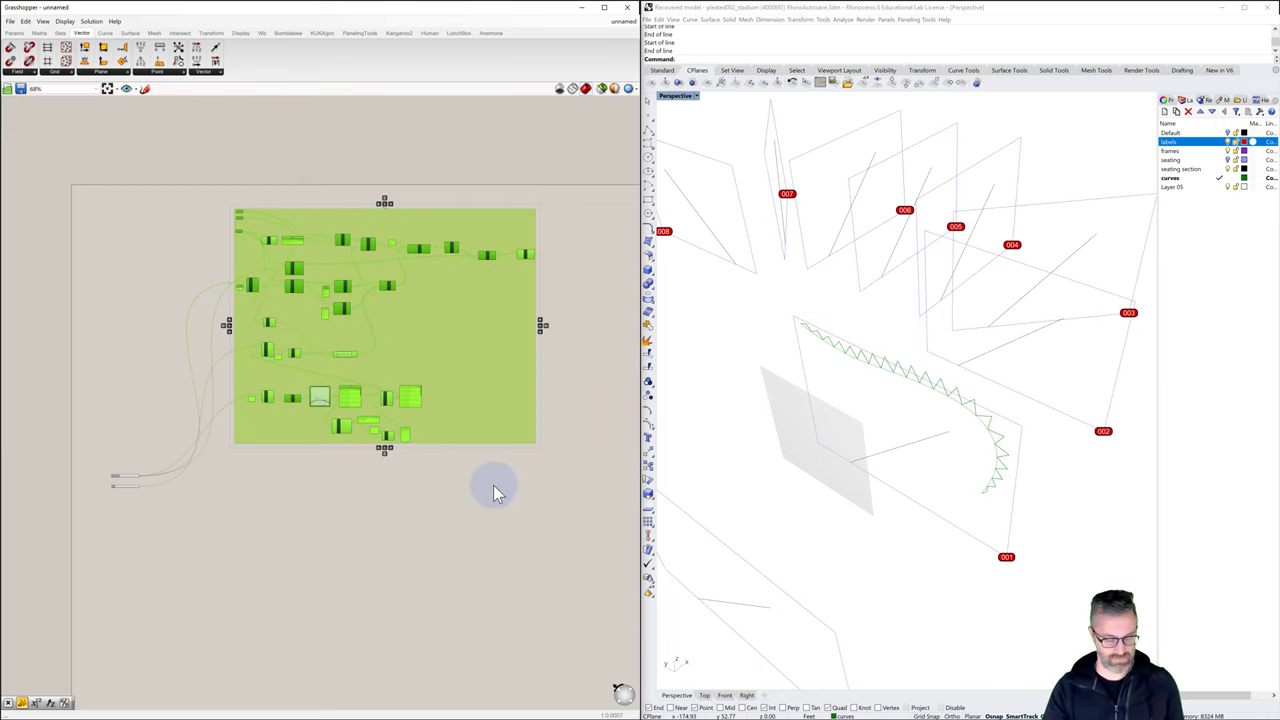
# Copy the group and paste the duplicate below the original, sharing the two input parameters
pyautogui.hotkey('ctrl', 'c')
pyautogui.hotkey('ctrl', 'v')
pyautogui.moveTo(450, 405); pyautogui.dragTo(447, 682)
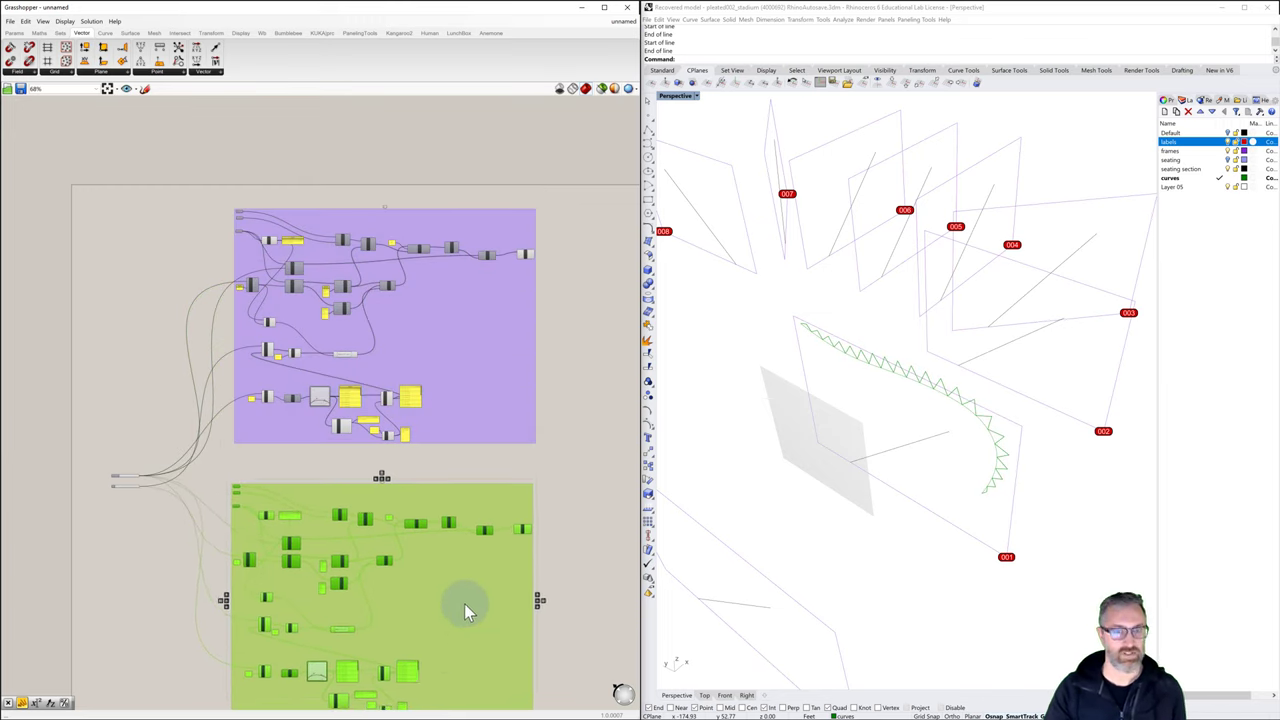
pyautogui.click(570, 514)
pyautogui.click(370, 492)
pyautogui.rightClick(372, 490)
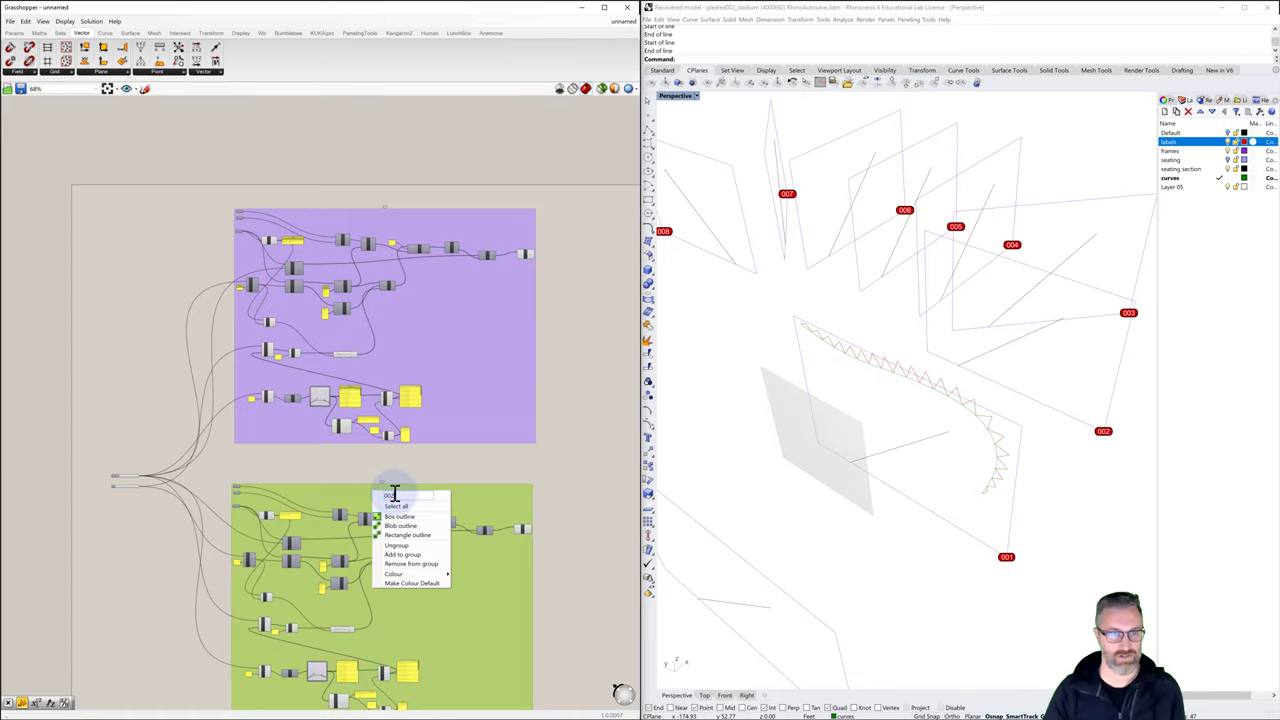
pyautogui.click(428, 460)
pyautogui.moveTo(428, 460); pyautogui.dragTo(446, 392, button='right')
pyautogui.moveTo(886, 314); pyautogui.dragTo(849, 346, button='right')
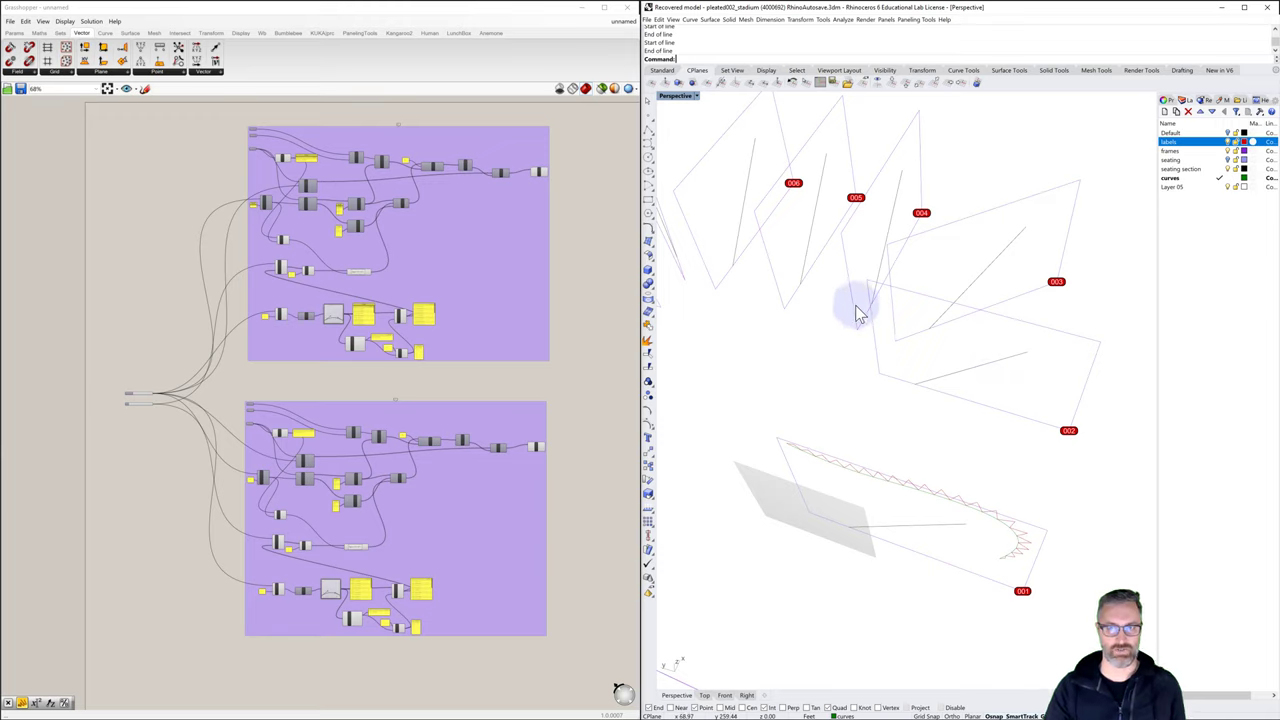
# Set a 3-point construction plane from the frame corner toward label 002, then zoom in
pyautogui.click(748, 83)
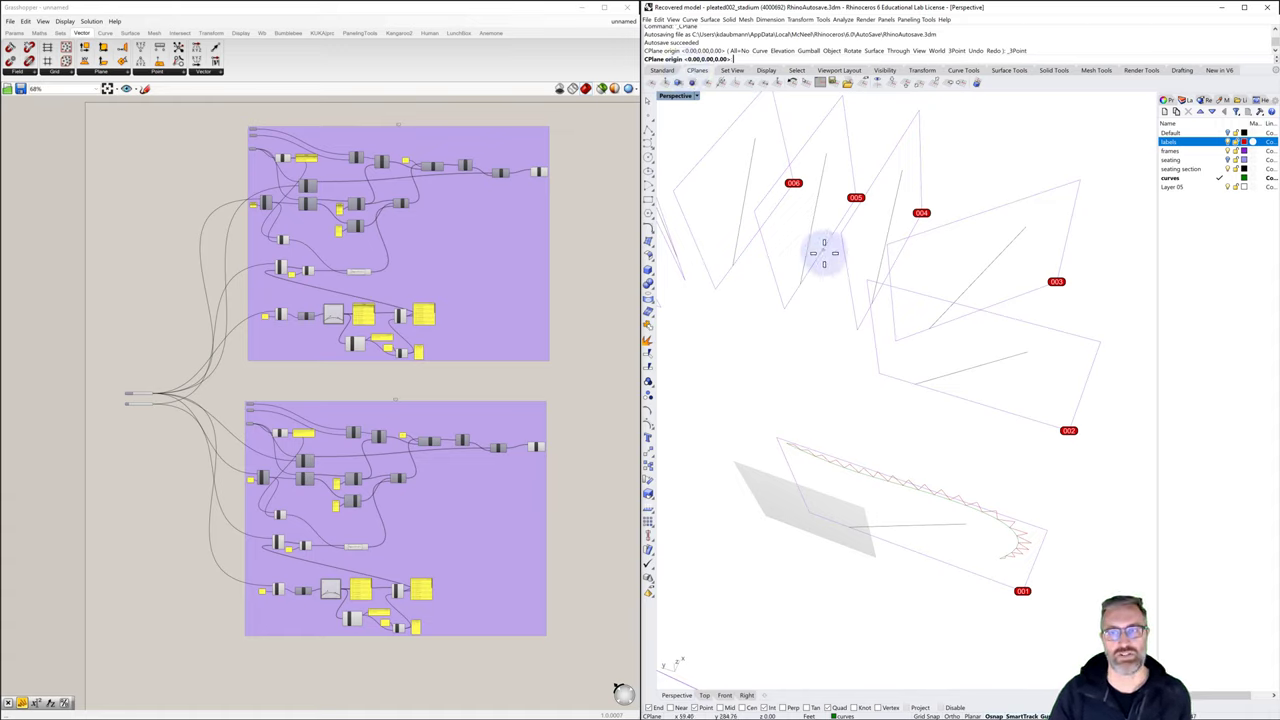
pyautogui.click(877, 374)
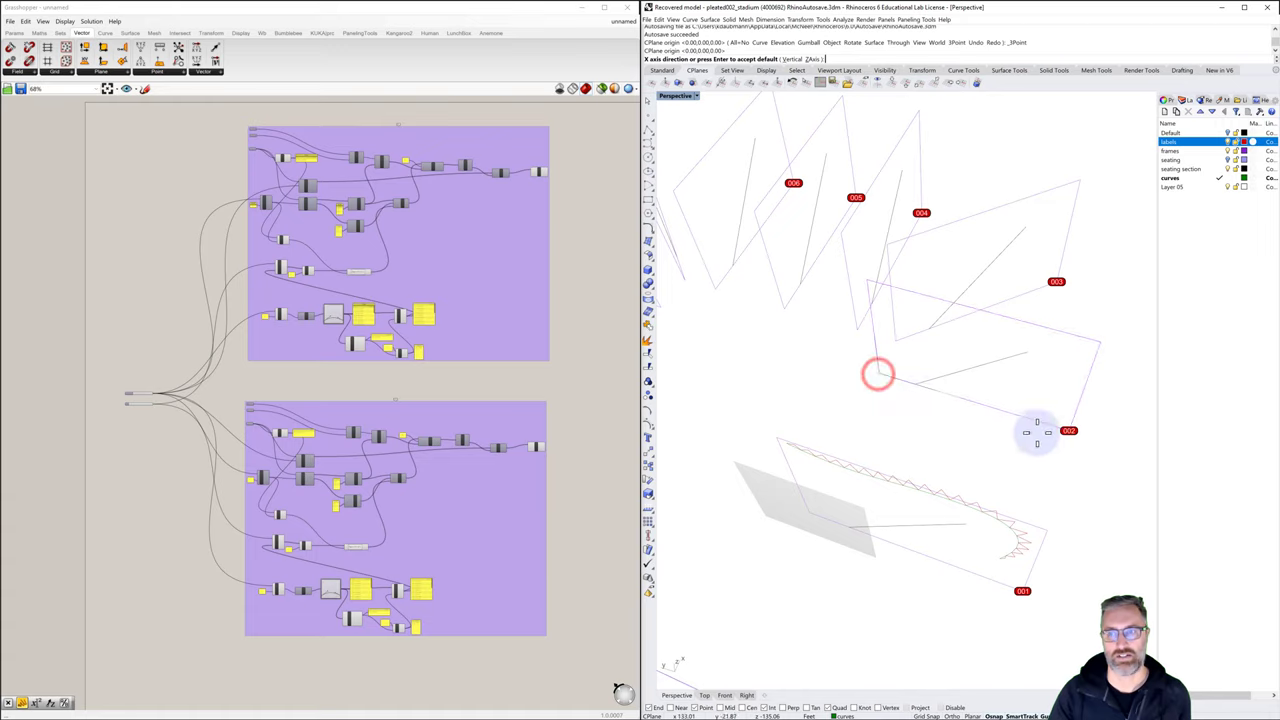
pyautogui.click(1068, 430)
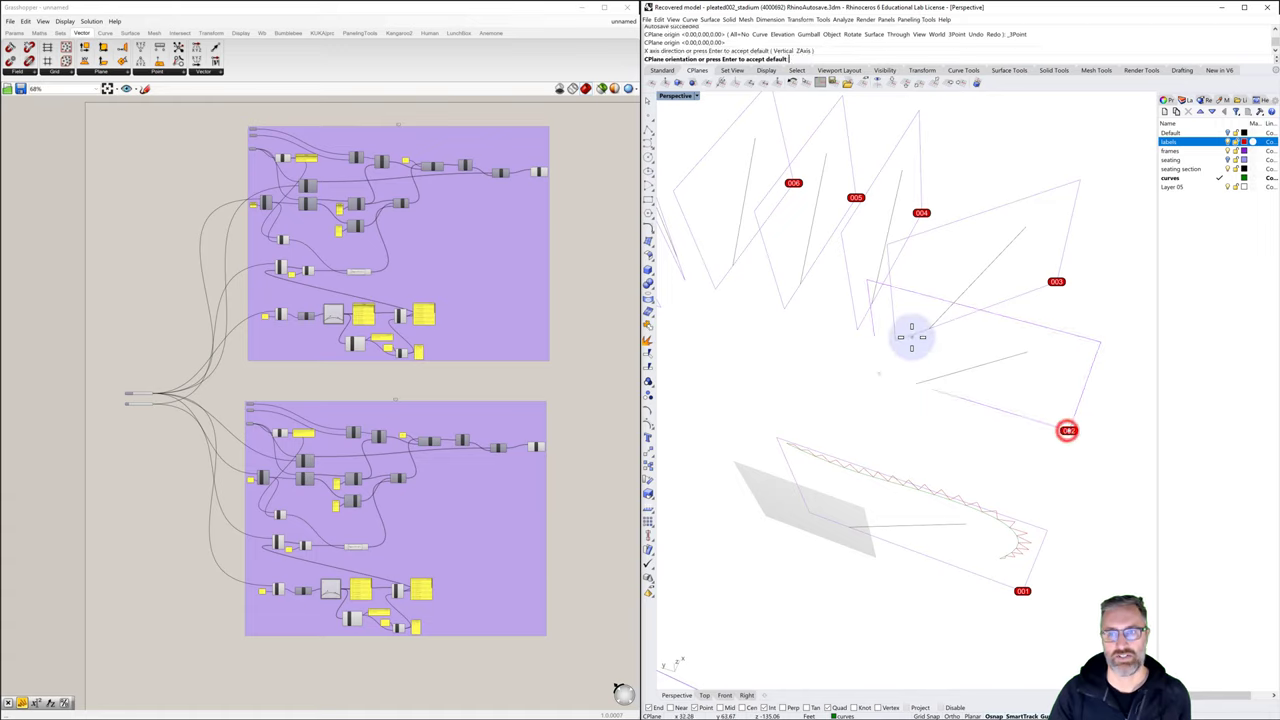
pyautogui.click(865, 277)
pyautogui.moveTo(934, 353); pyautogui.dragTo(893, 398, button='right')
pyautogui.scroll(2, 893, 398)
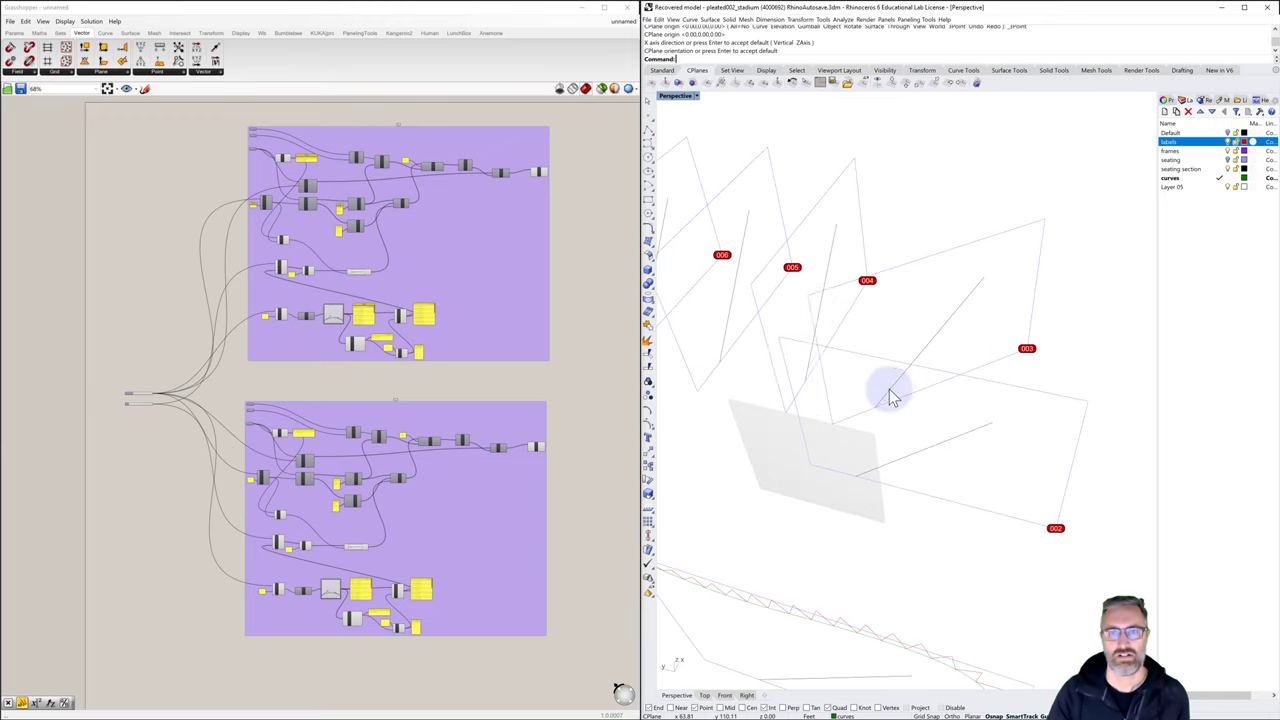
# Draw a curve on the frame from label 002 up past 003 toward 005
pyautogui.click(647, 145)
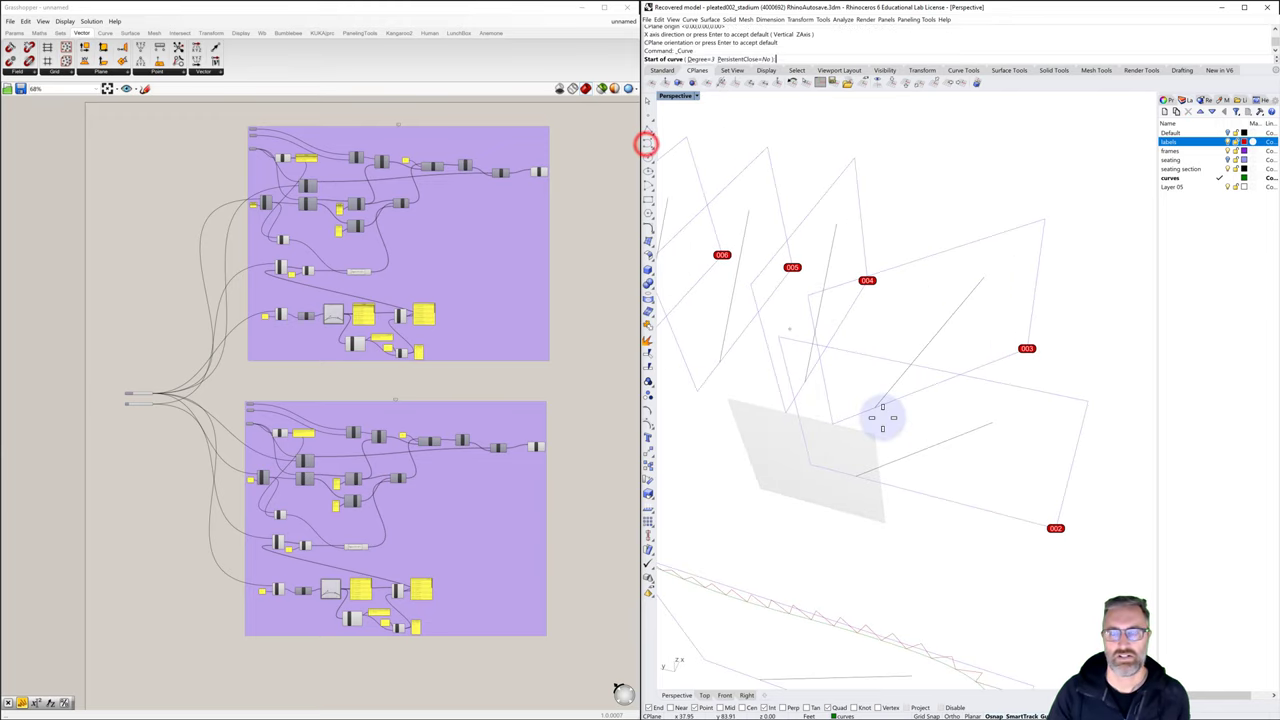
pyautogui.click(953, 481)
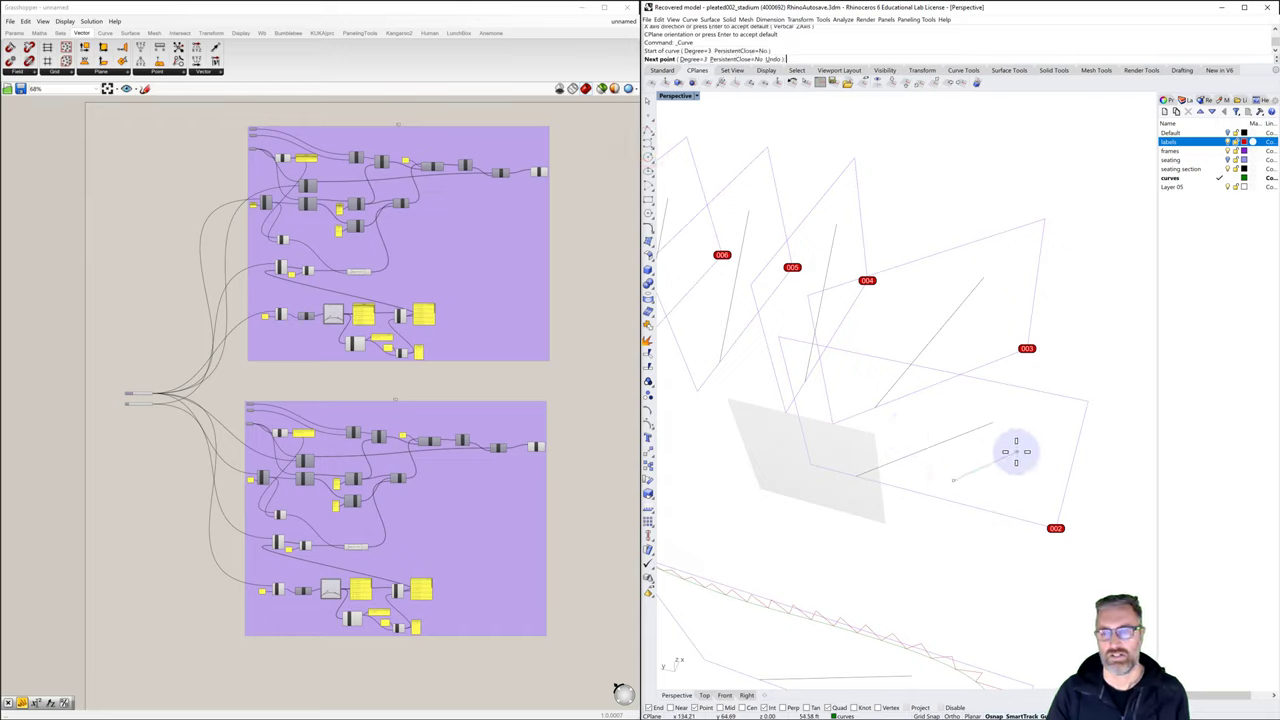
pyautogui.rightClick(1000, 477)
pyautogui.keyDown('shift'); pyautogui.moveTo(1000, 472); pyautogui.dragTo(998, 390, button='right'); pyautogui.keyUp('shift')
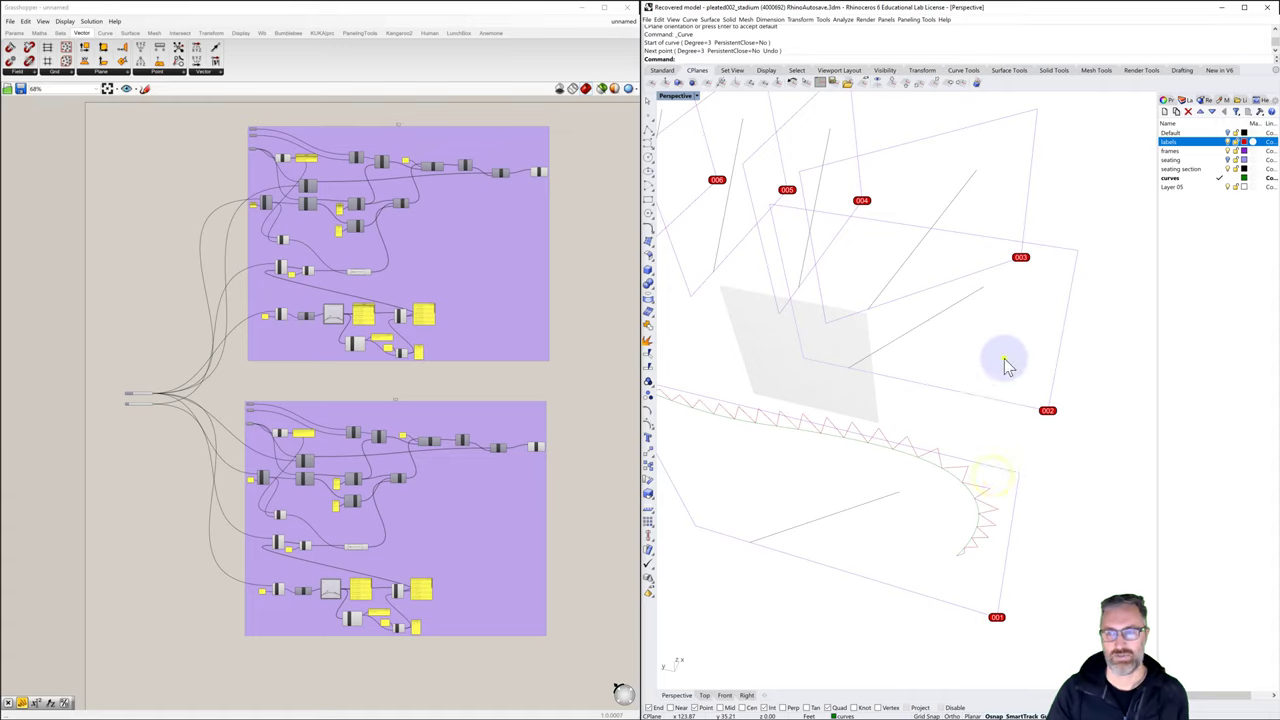
pyautogui.rightClick(1005, 358)
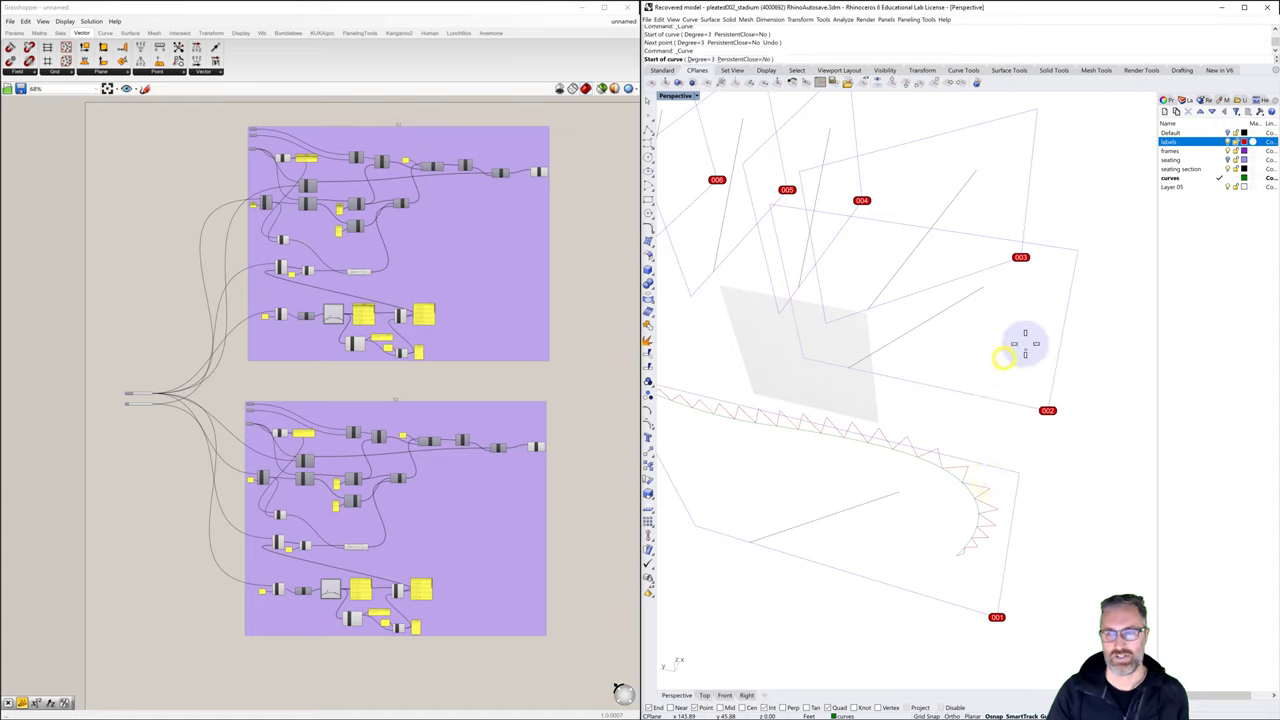
pyautogui.click(1035, 405)
pyautogui.click(1019, 306)
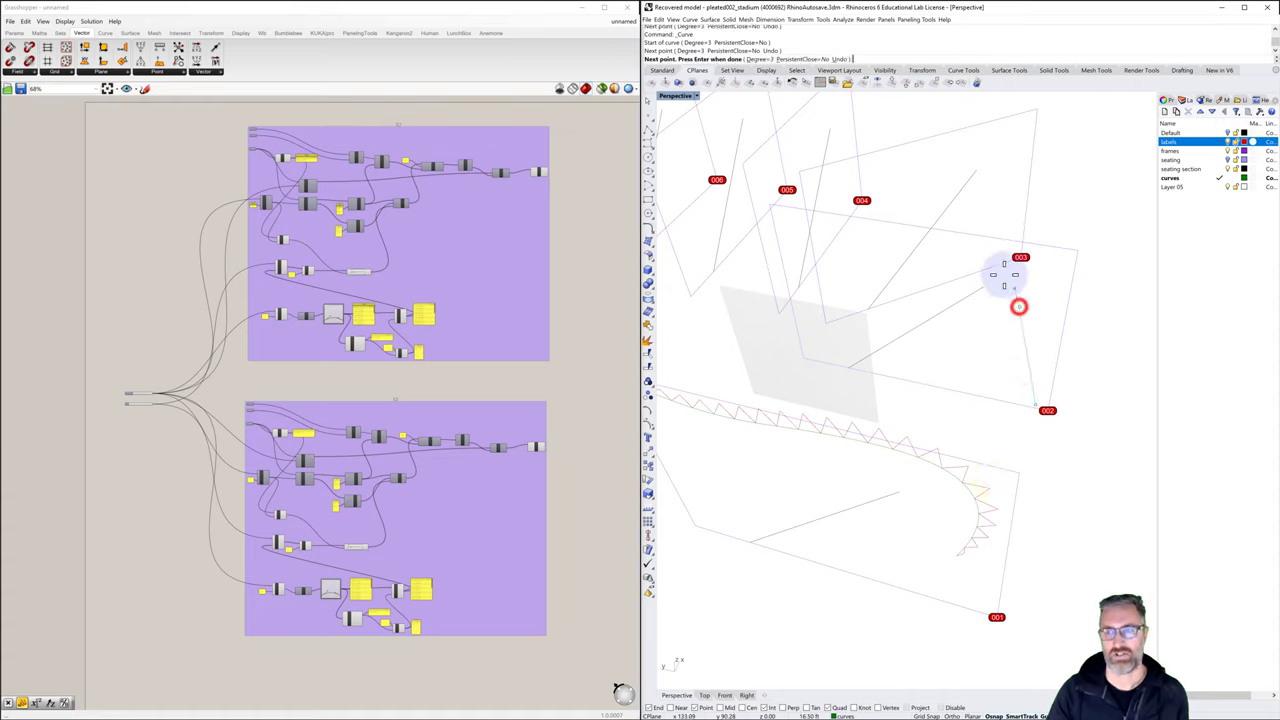
pyautogui.click(991, 253)
pyautogui.click(958, 240)
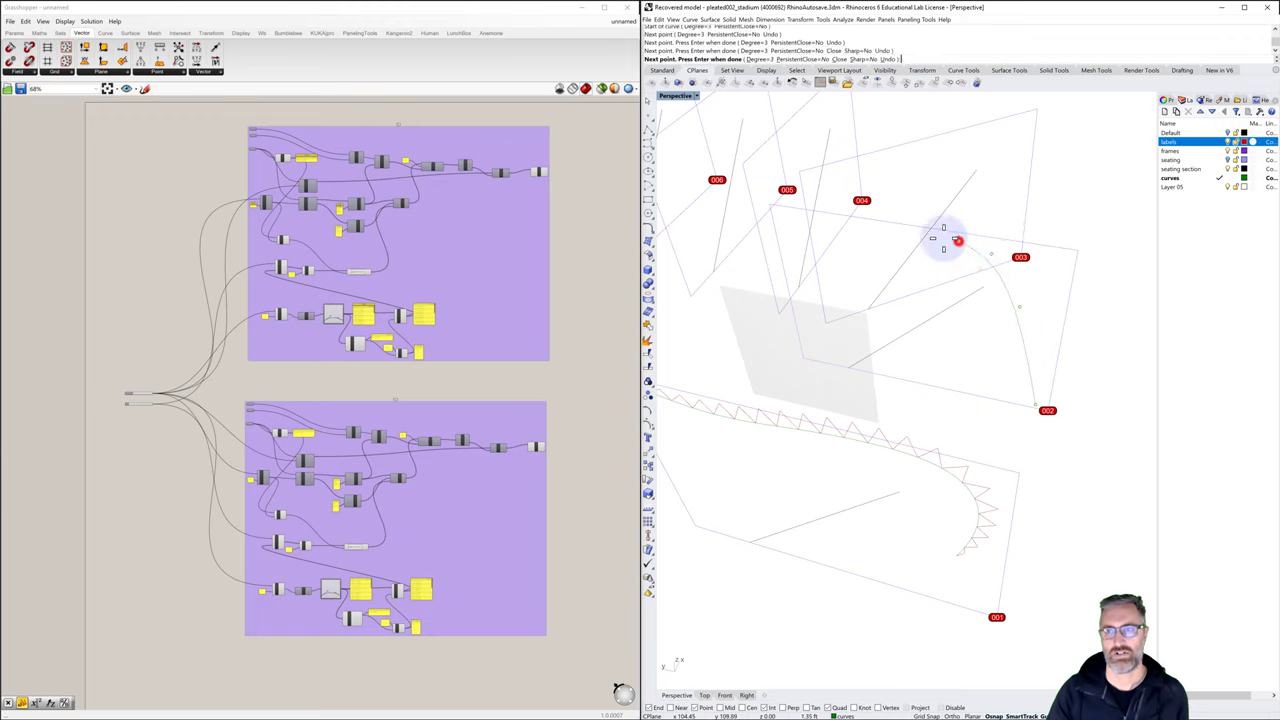
pyautogui.click(889, 232)
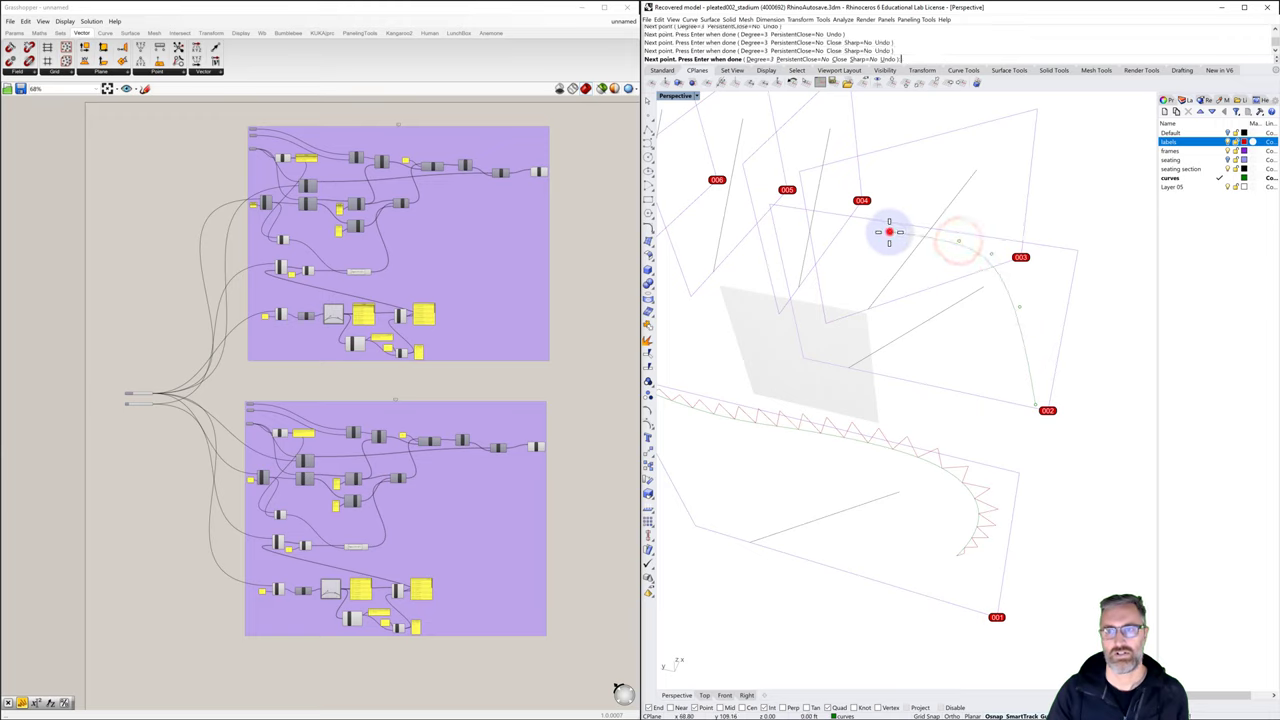
pyautogui.rightClick(822, 216)
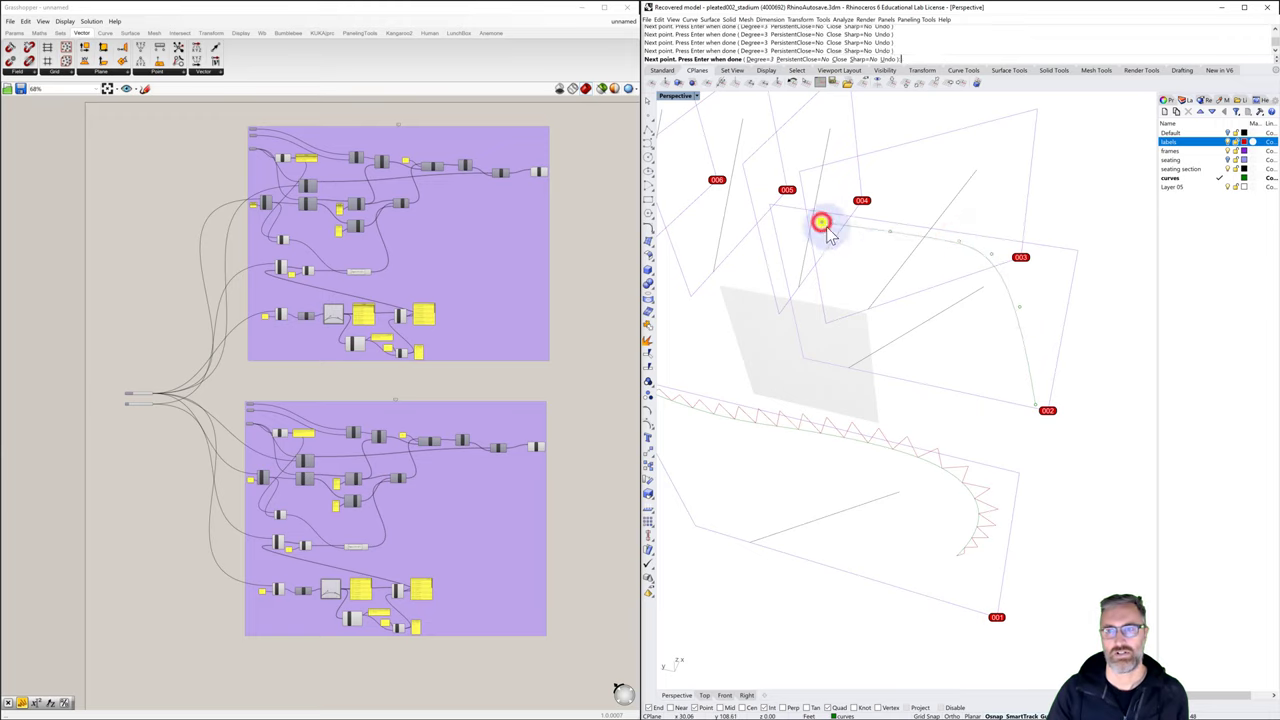
pyautogui.moveTo(894, 263)
pyautogui.mouseDown(button='right')
pyautogui.moveTo(914, 266)
pyautogui.moveTo(905, 247)
pyautogui.moveTo(880, 263)
pyautogui.mouseUp(button='right')
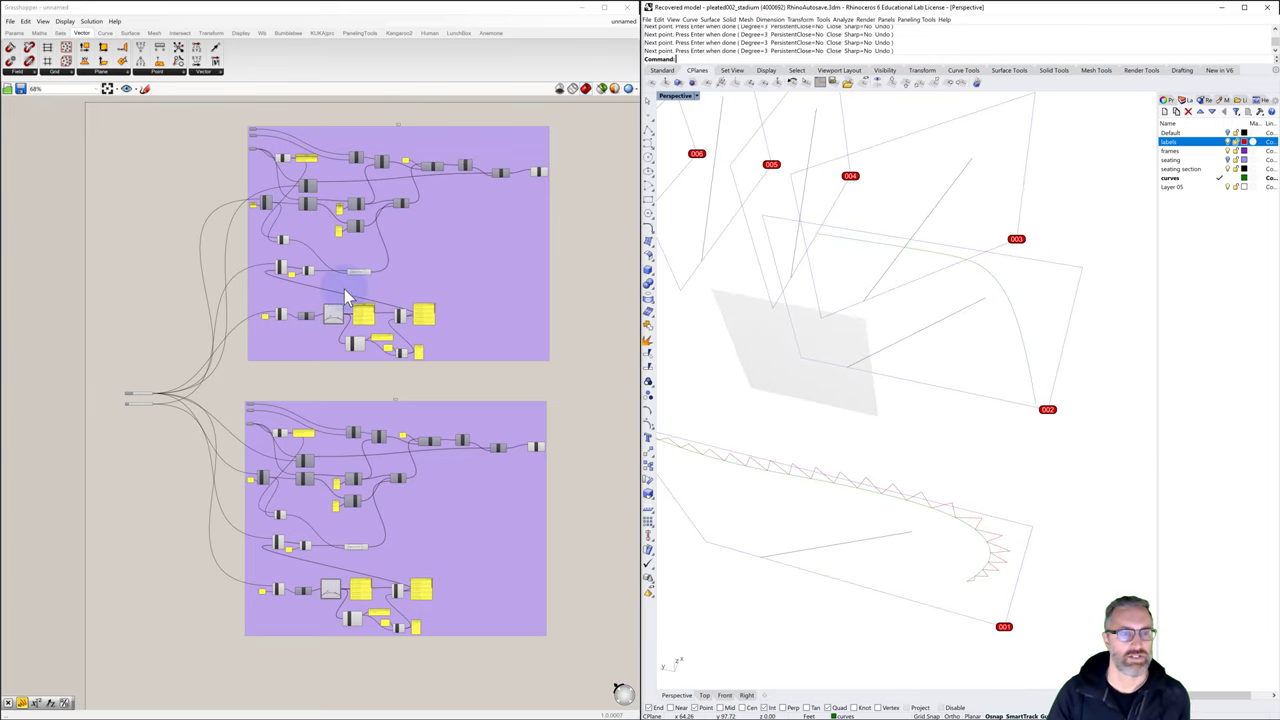
# Set the lower group's Curve input to the newly drawn Rhino curve
pyautogui.scroll(5, 250, 391)
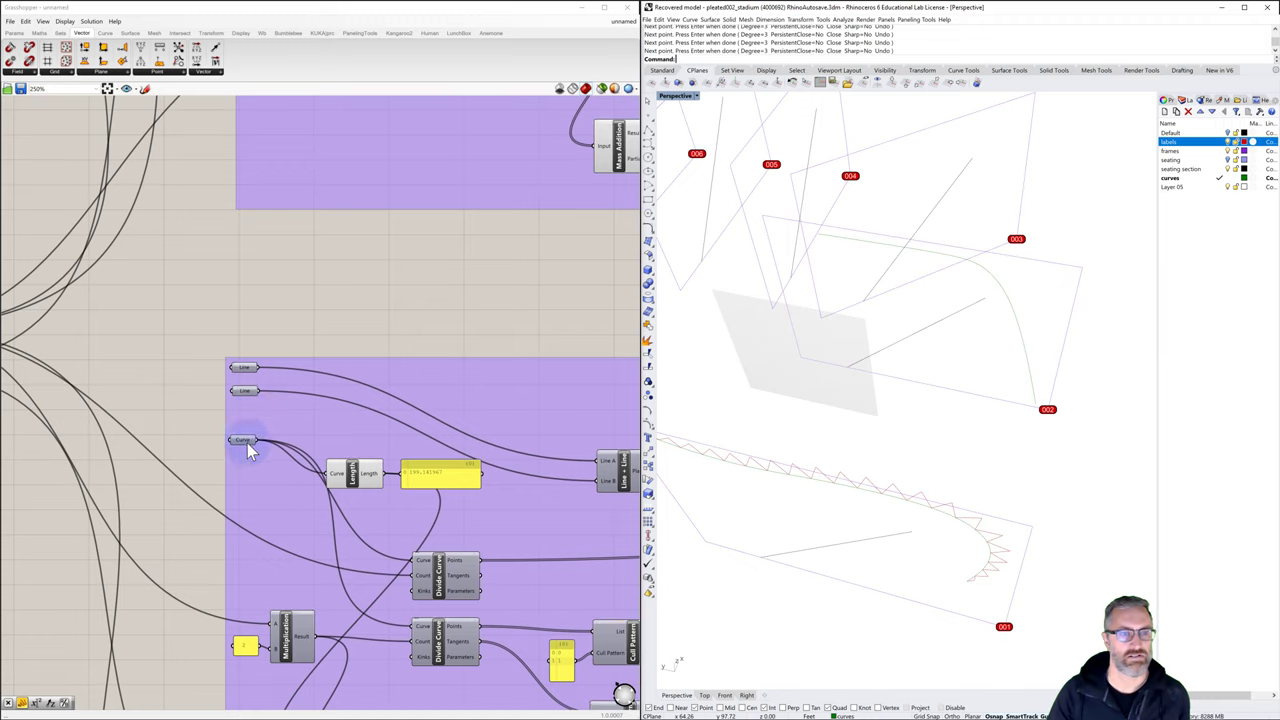
pyautogui.click(243, 441)
pyautogui.rightClick(242, 442)
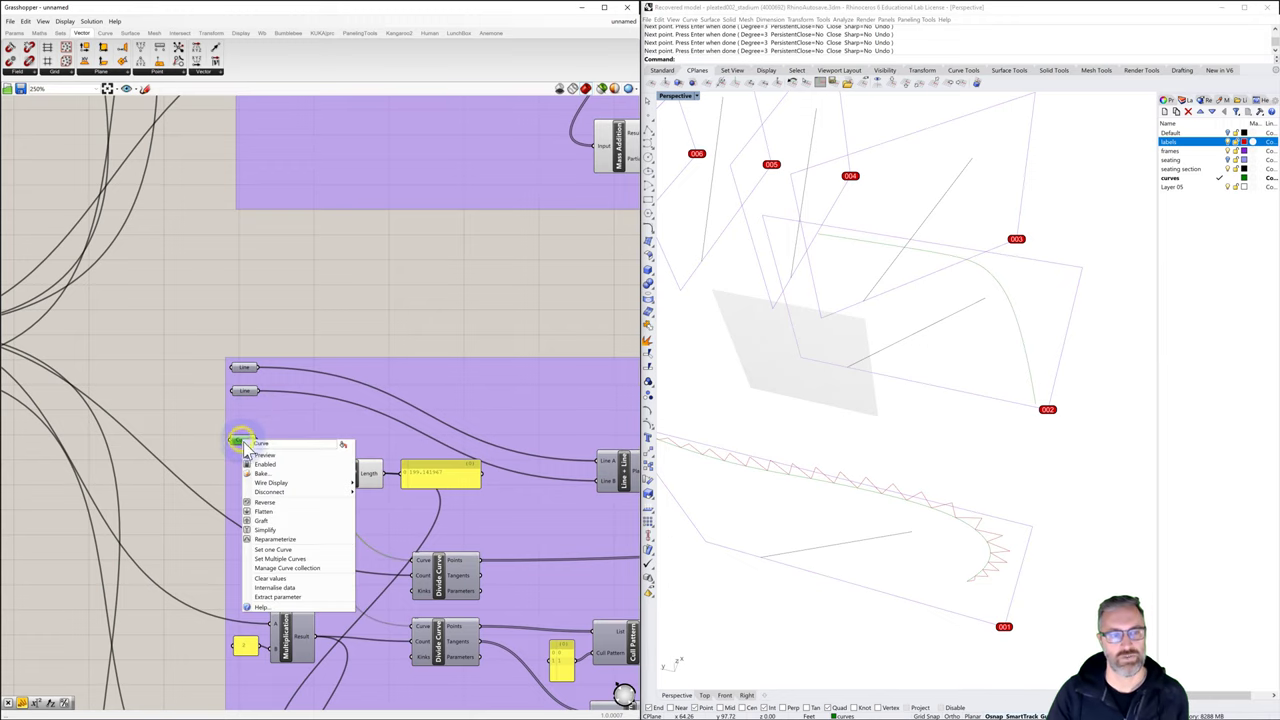
pyautogui.click(276, 550)
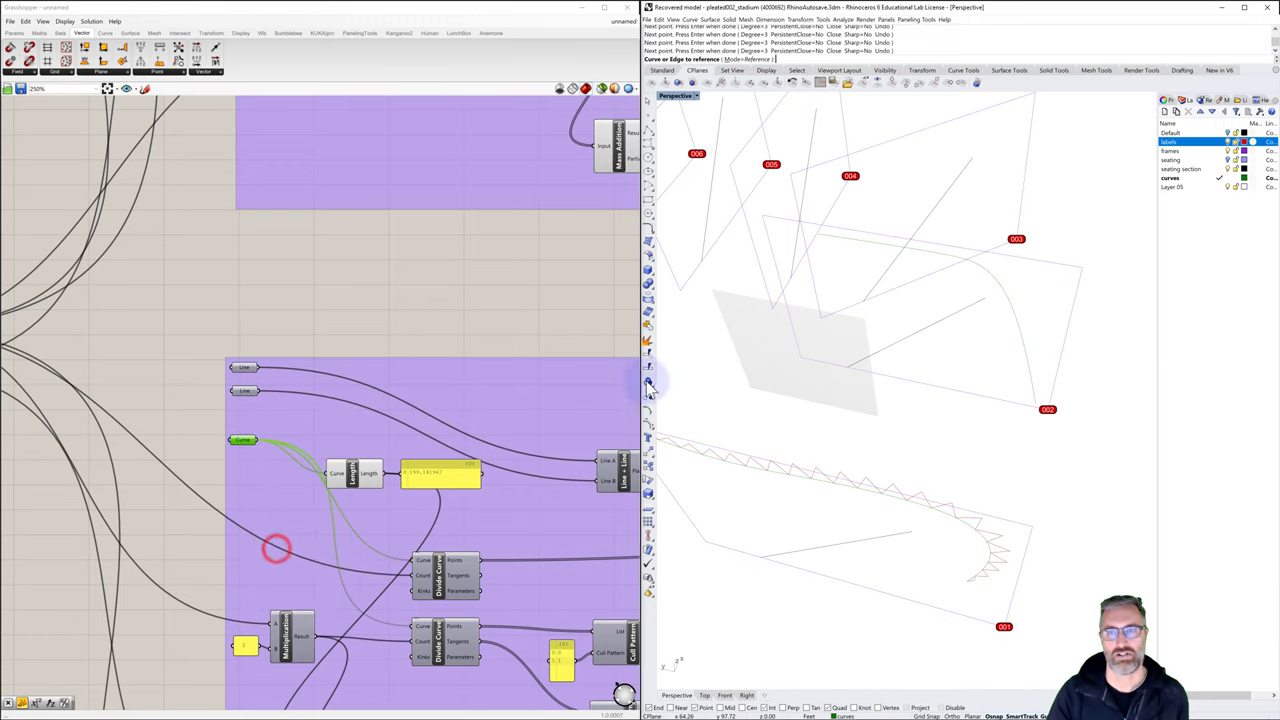
pyautogui.click(859, 242)
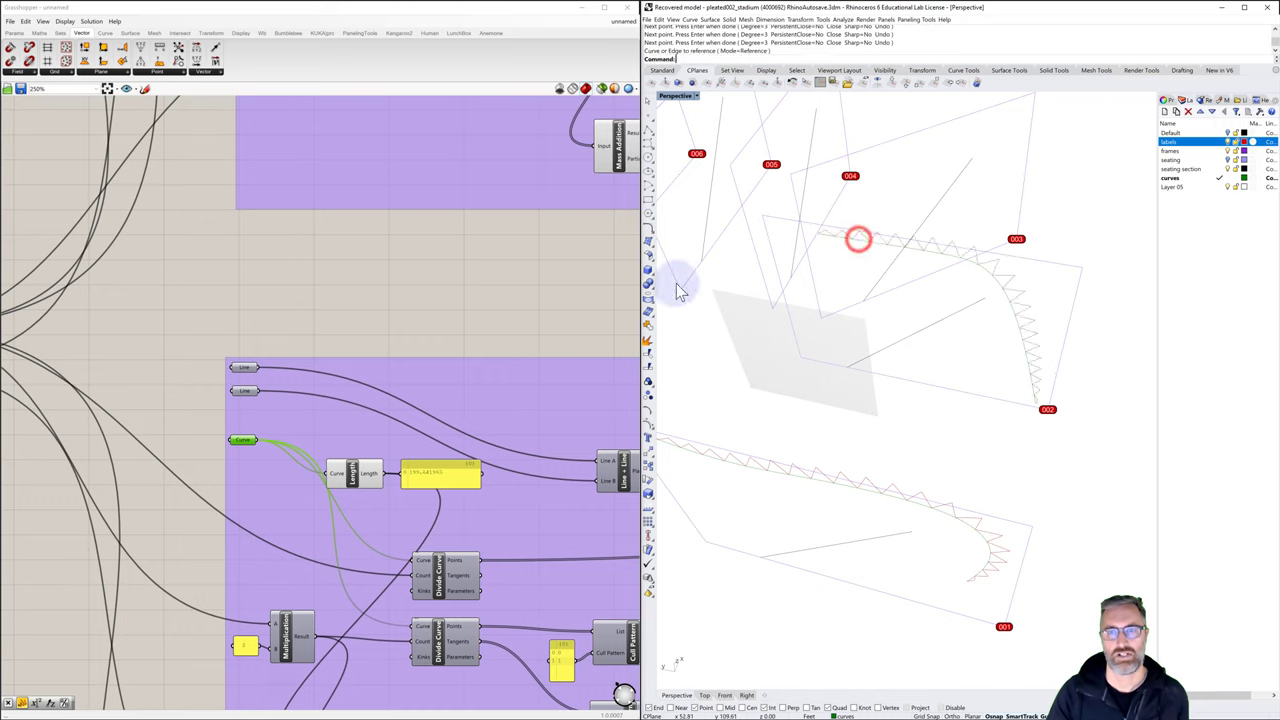
pyautogui.click(518, 294)
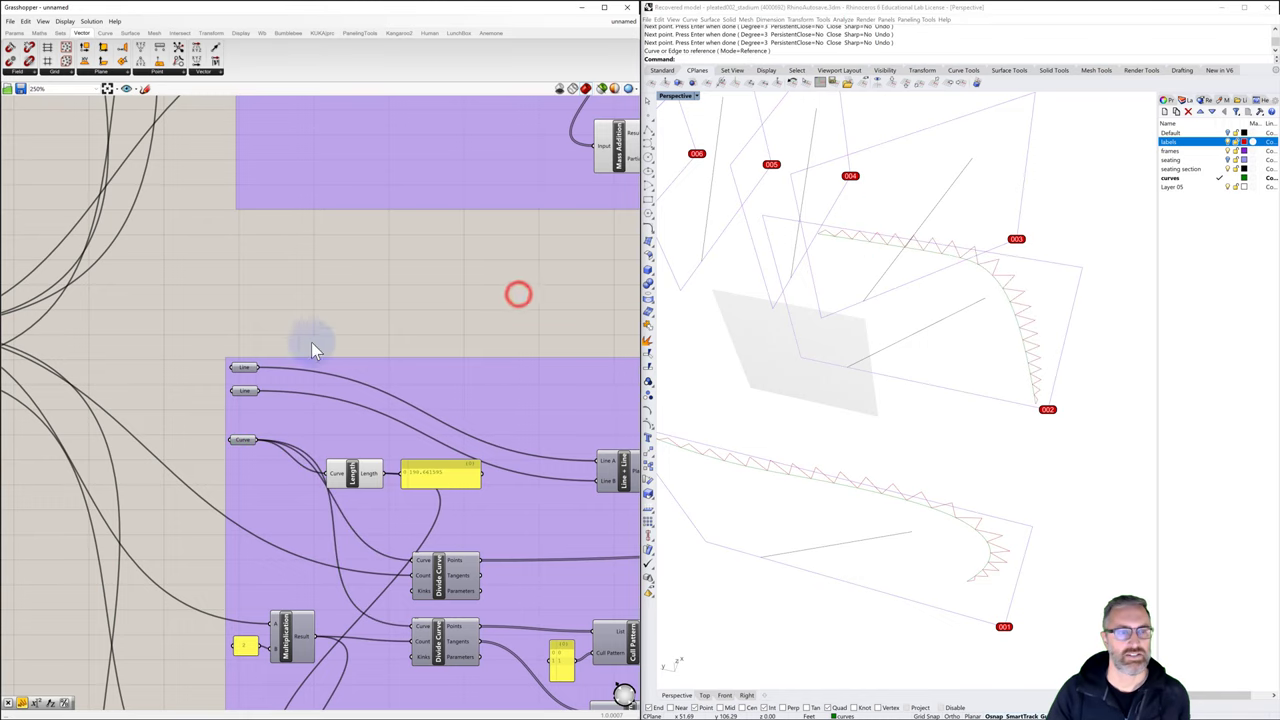
# Set the lower Line input to a new line from the frame corner to label 002
pyautogui.rightClick(249, 397)
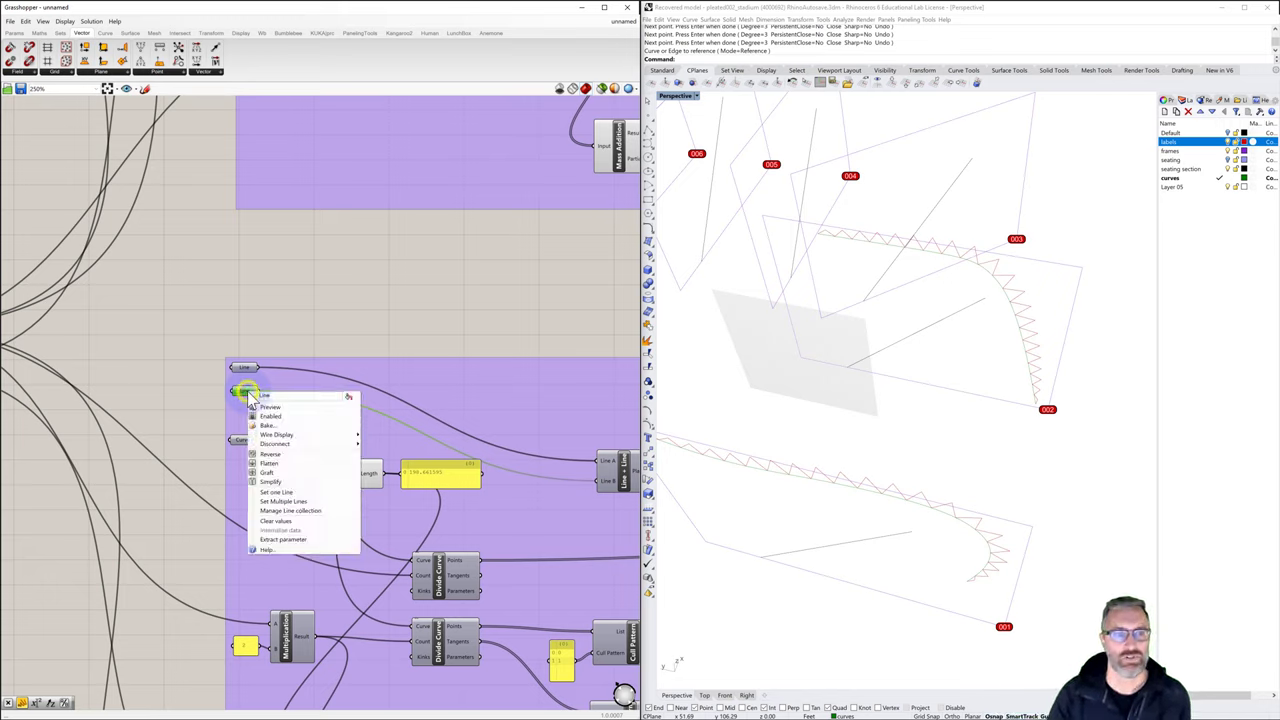
pyautogui.click(279, 493)
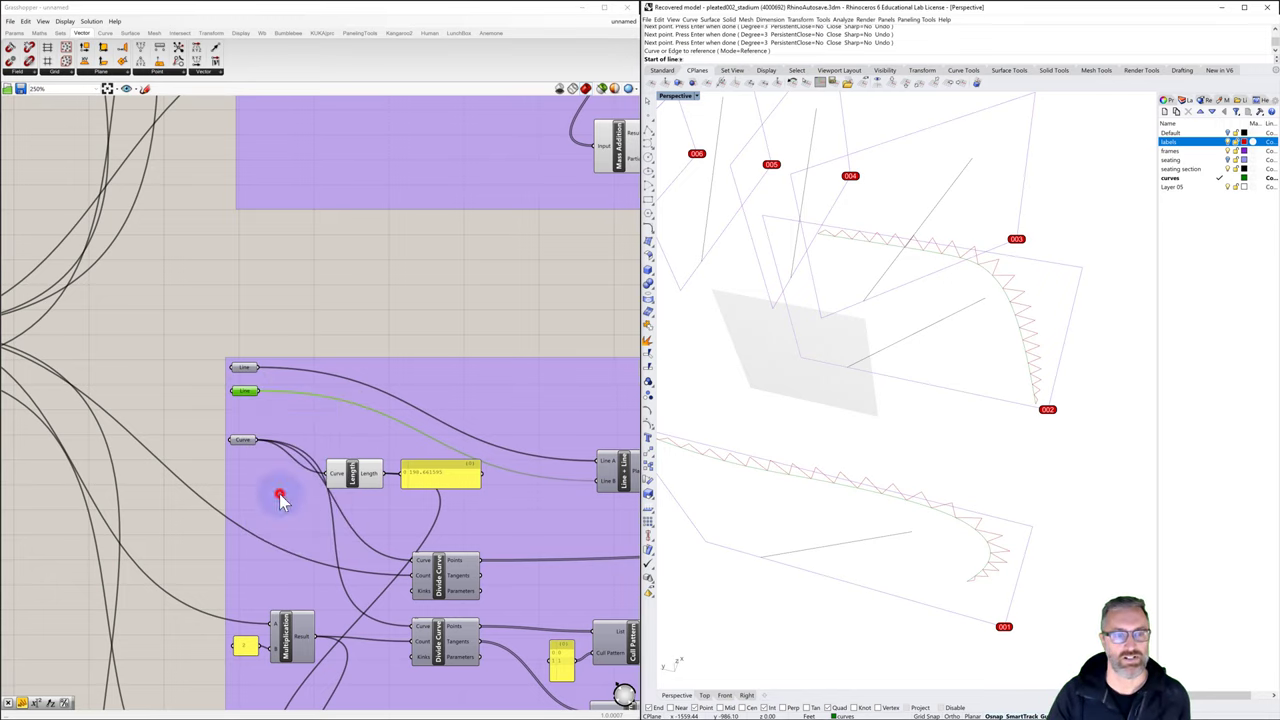
pyautogui.click(800, 356)
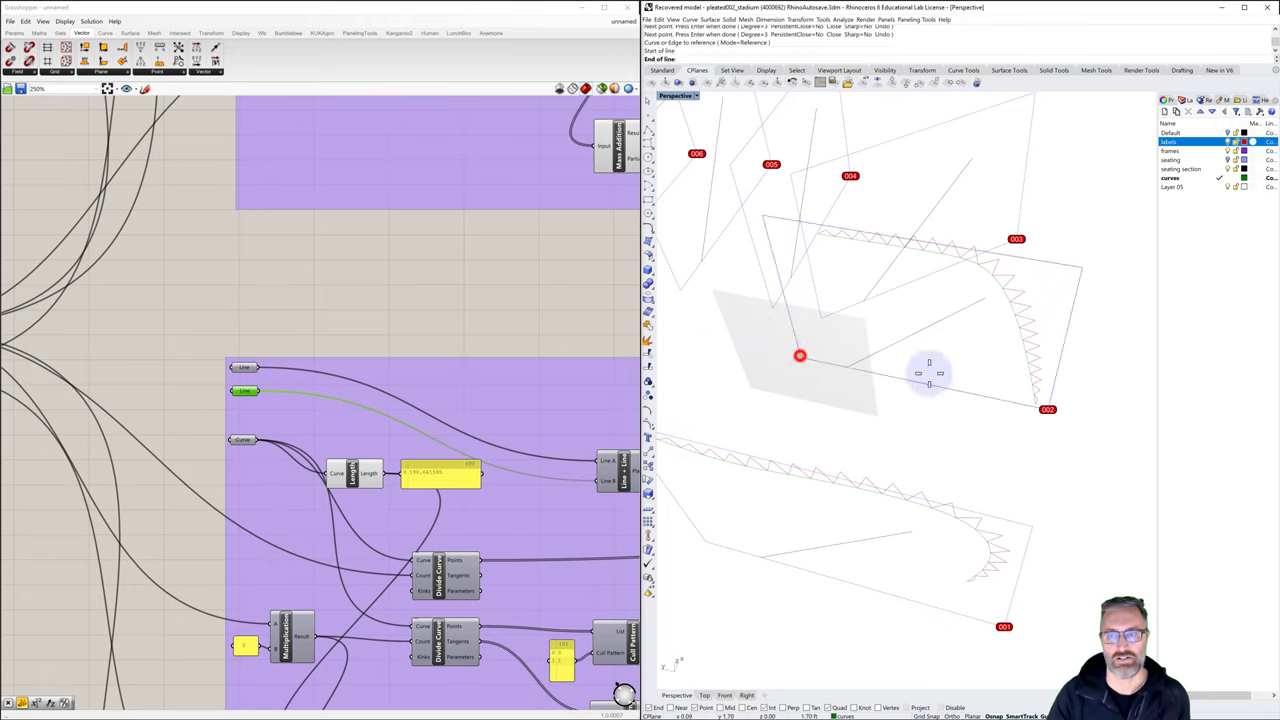
pyautogui.click(1047, 409)
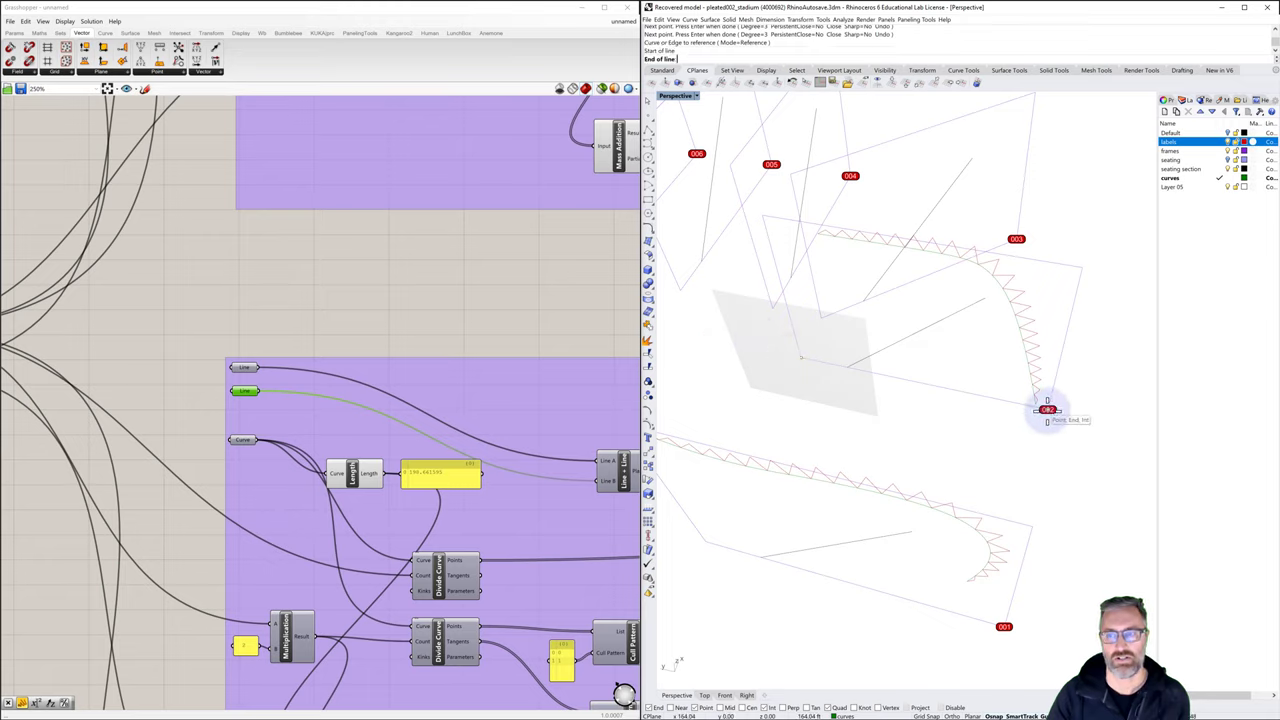
# Set the top Line parameter to a new line drawn from the grey plane's corner
pyautogui.rightClick(241, 367)
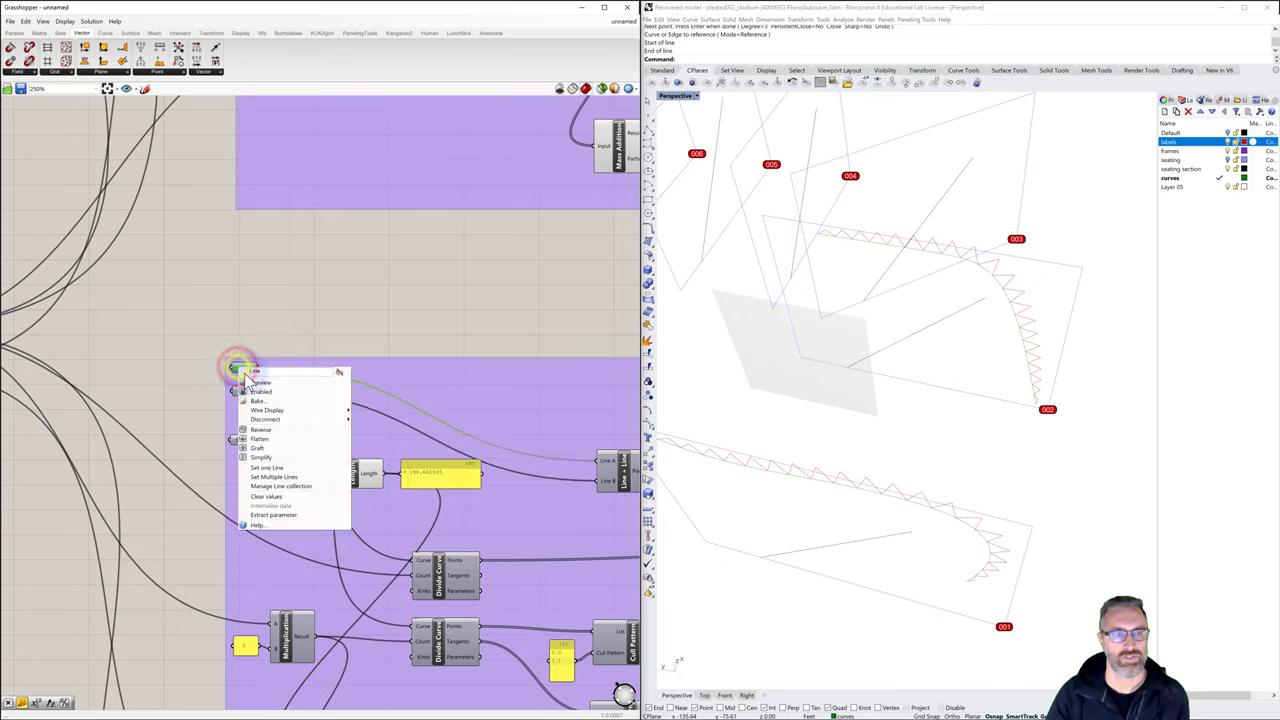
pyautogui.click(279, 467)
pyautogui.click(799, 357)
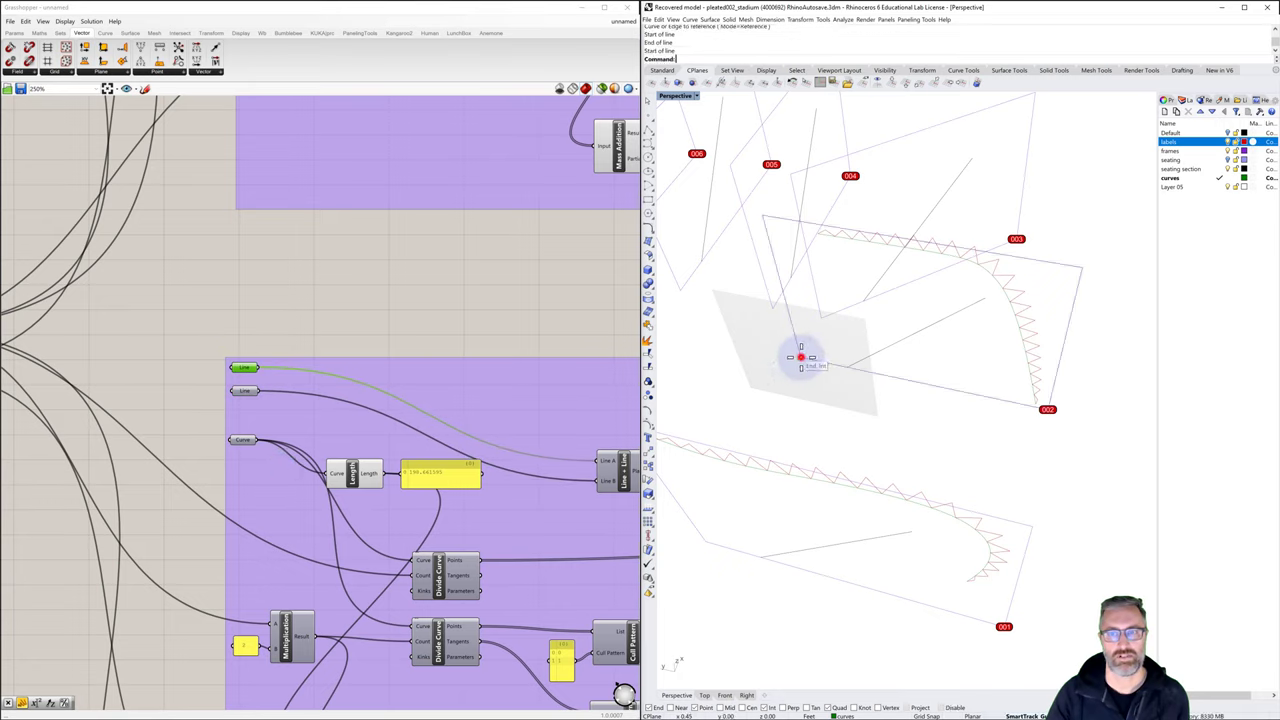
pyautogui.click(764, 214)
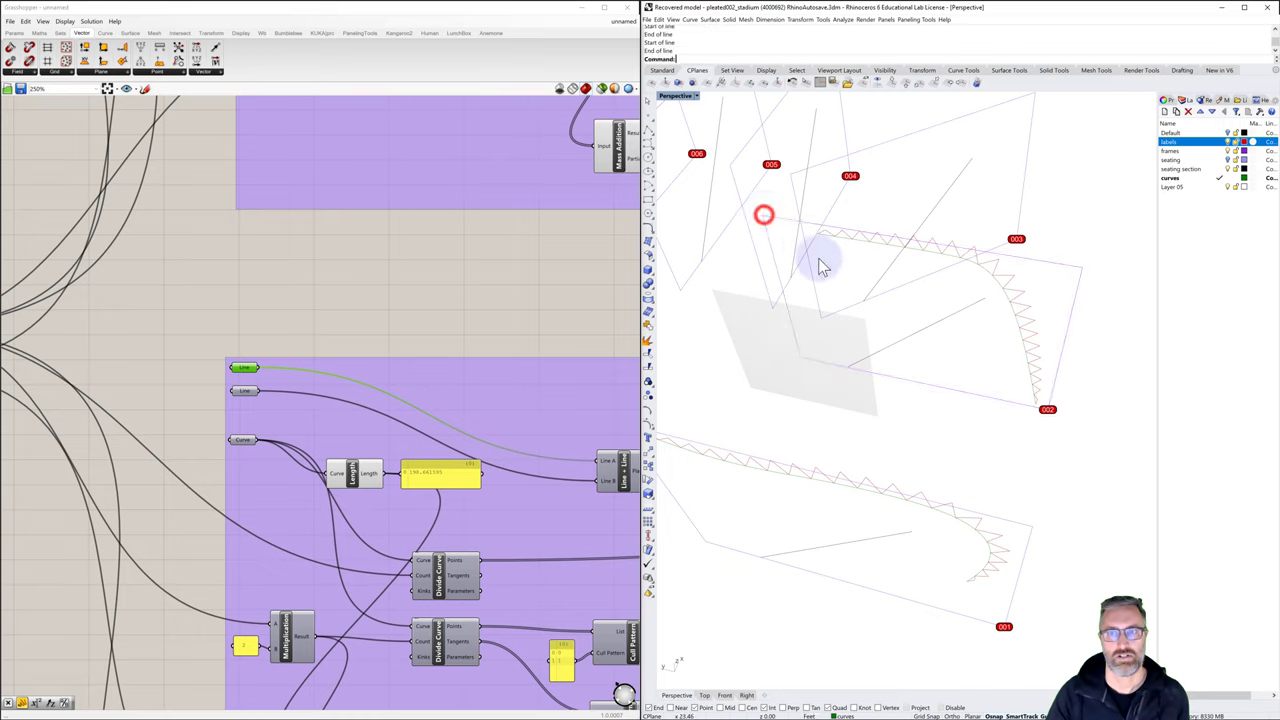
pyautogui.scroll(-2, 932, 345)
pyautogui.moveTo(938, 348); pyautogui.dragTo(917, 366, button='right')
pyautogui.click(586, 301)
# Place an Entwine component from Sets > Tree right of the top group's PolyLine
pyautogui.scroll(-8, 584, 299)
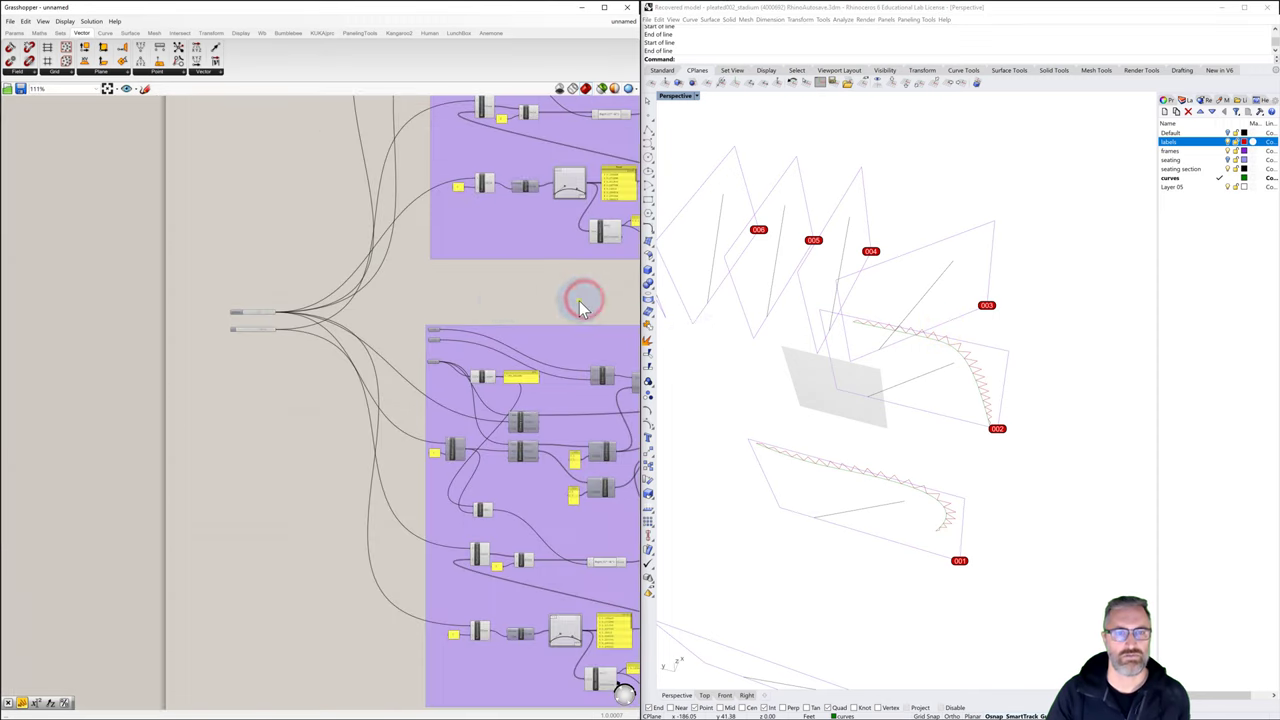
pyautogui.moveTo(321, 314); pyautogui.dragTo(309, 343, button='right')
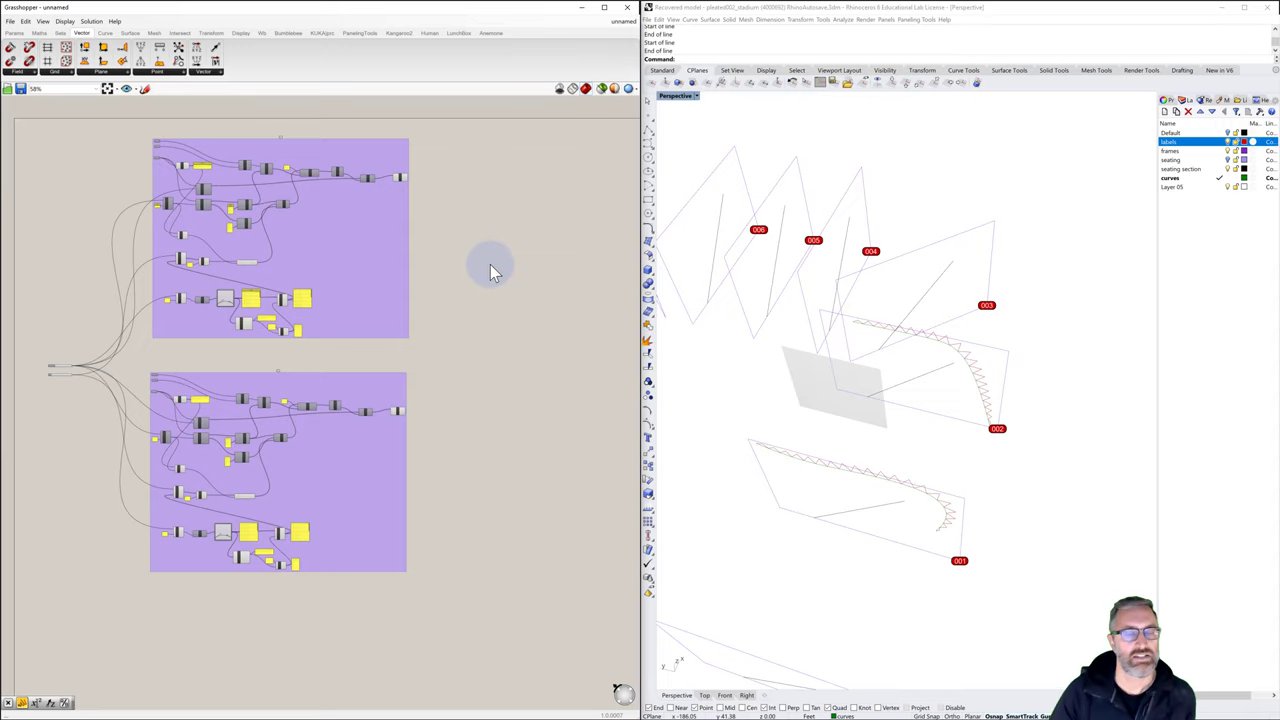
pyautogui.scroll(6, 403, 177)
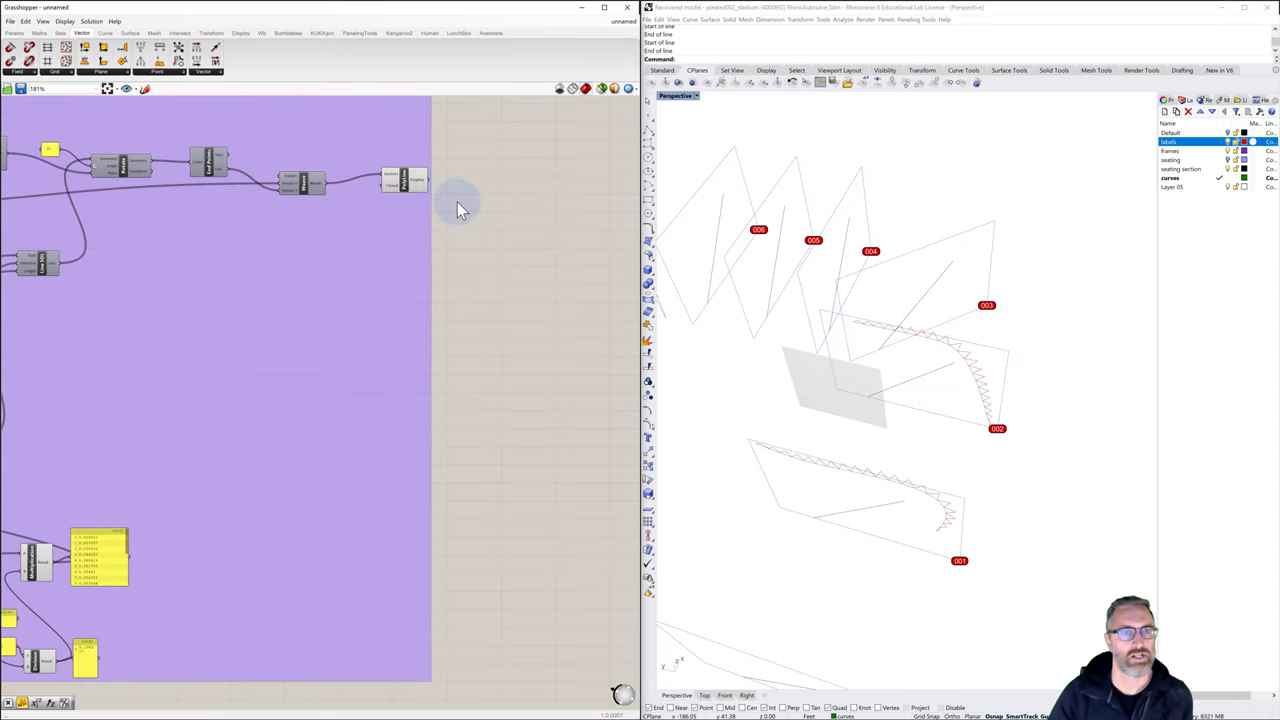
pyautogui.moveTo(465, 215); pyautogui.dragTo(453, 221, button='right')
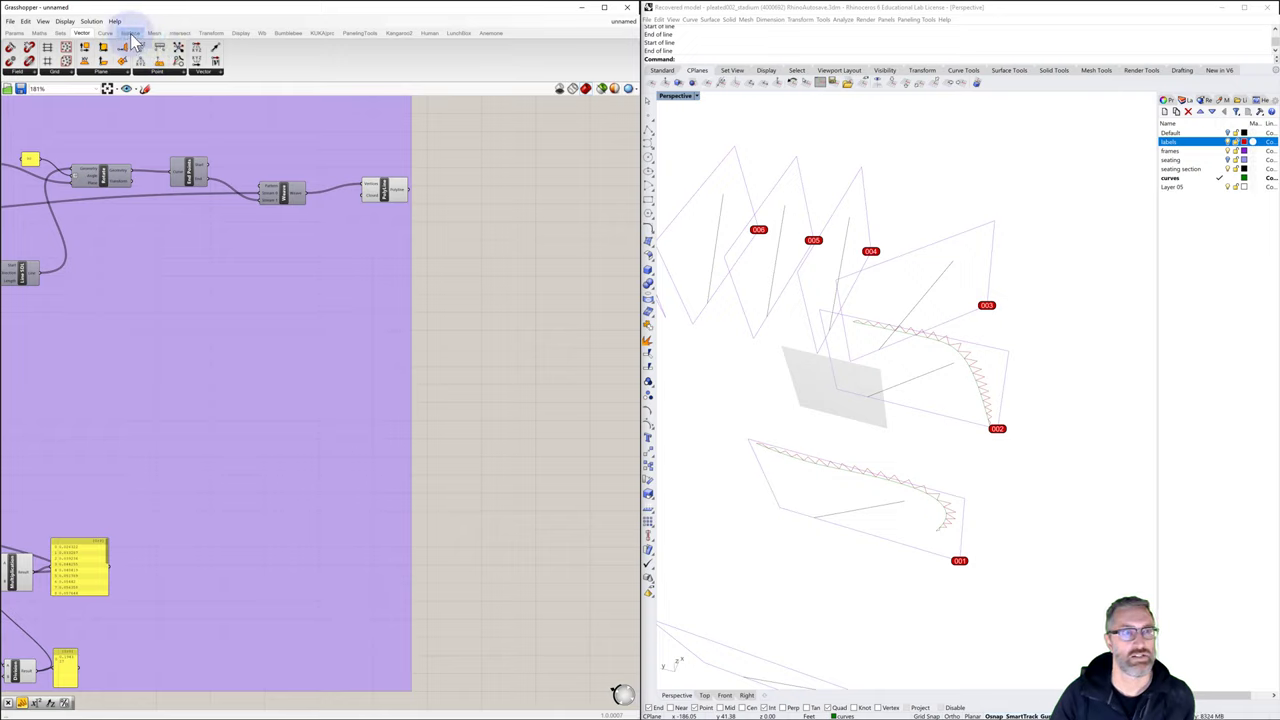
pyautogui.click(61, 33)
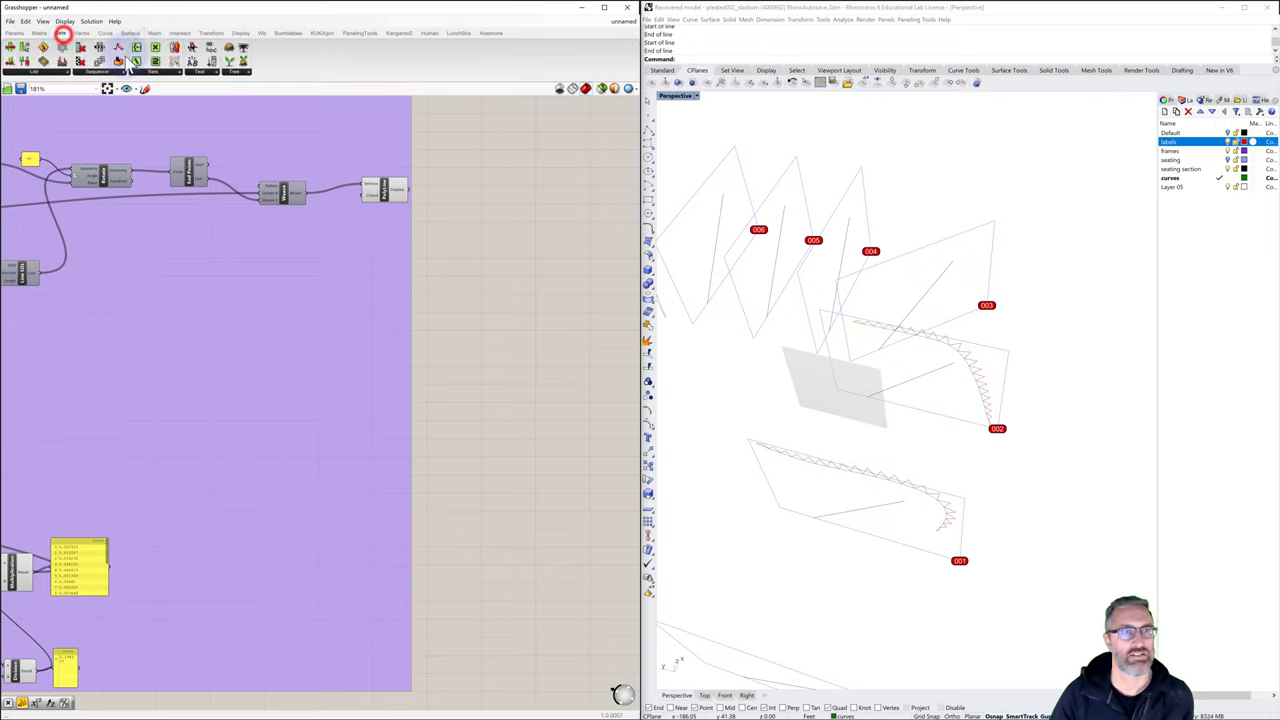
pyautogui.click(231, 73)
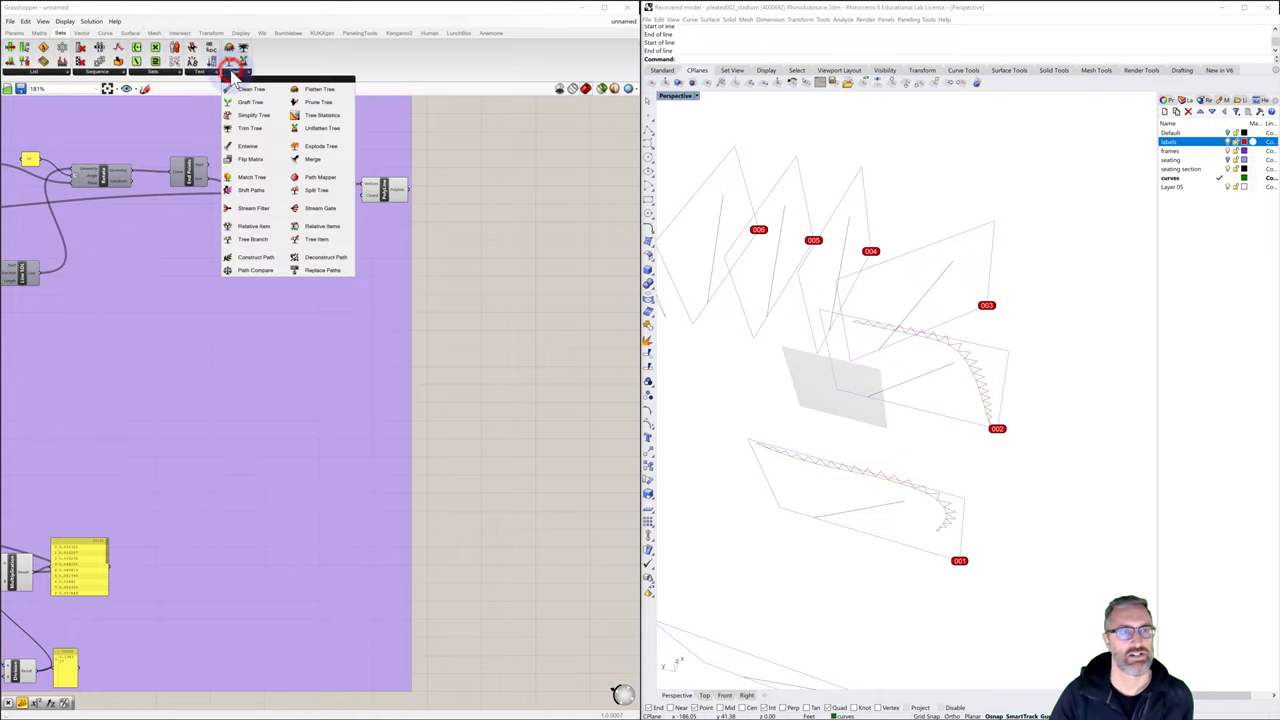
pyautogui.click(246, 149)
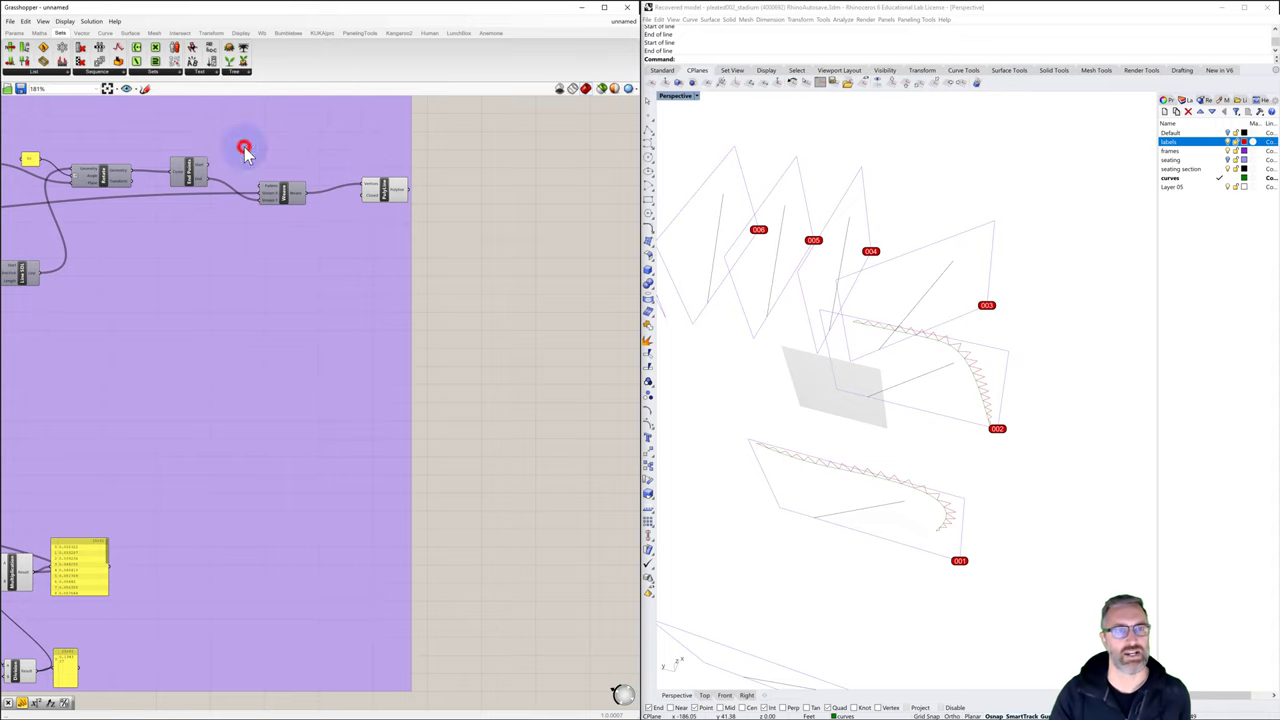
pyautogui.click(517, 243)
pyautogui.scroll(3, 517, 243)
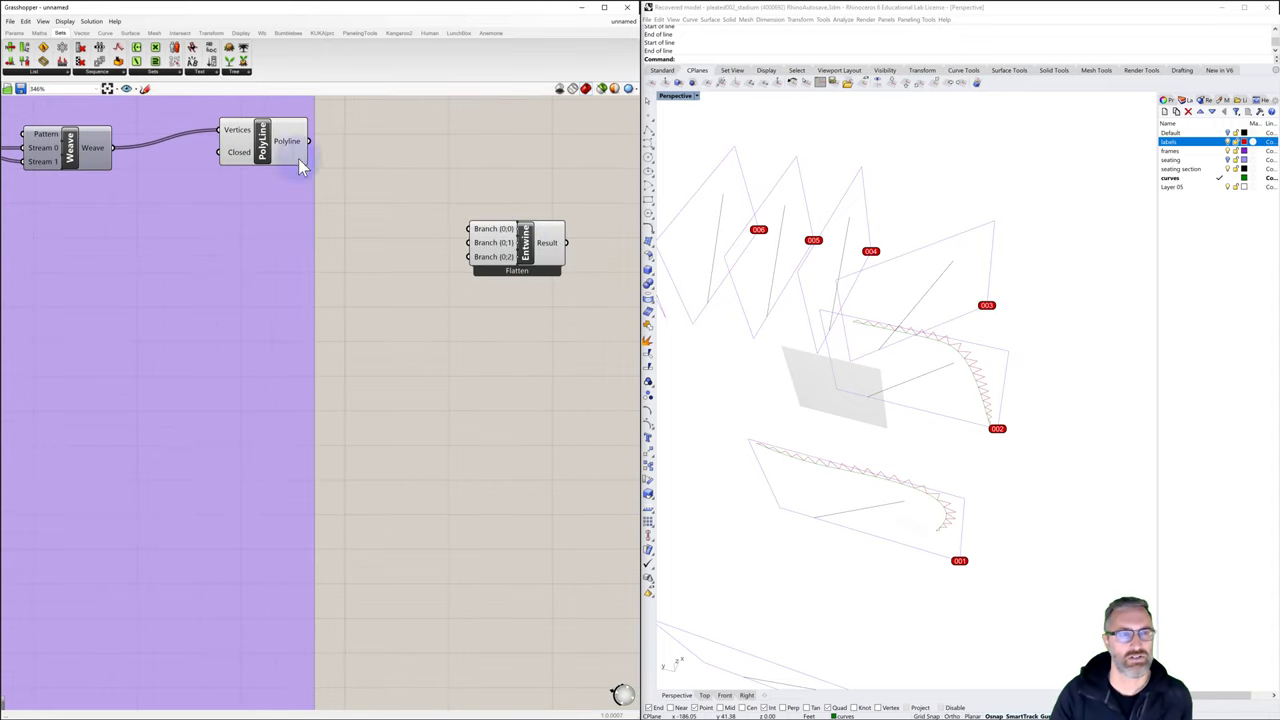
# Expand Entwine to sixteen branch inputs, {0;0} through {0;15}
pyautogui.scroll(4, 247, 134)
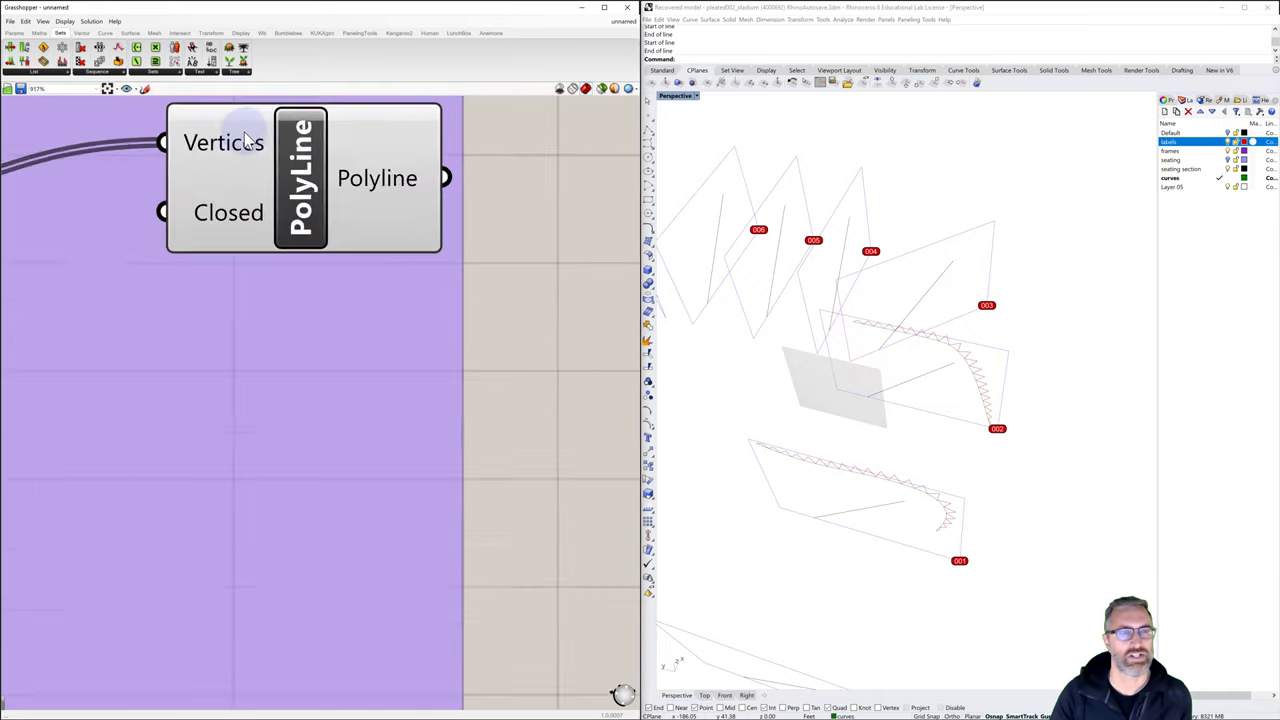
pyautogui.scroll(-5, 247, 139)
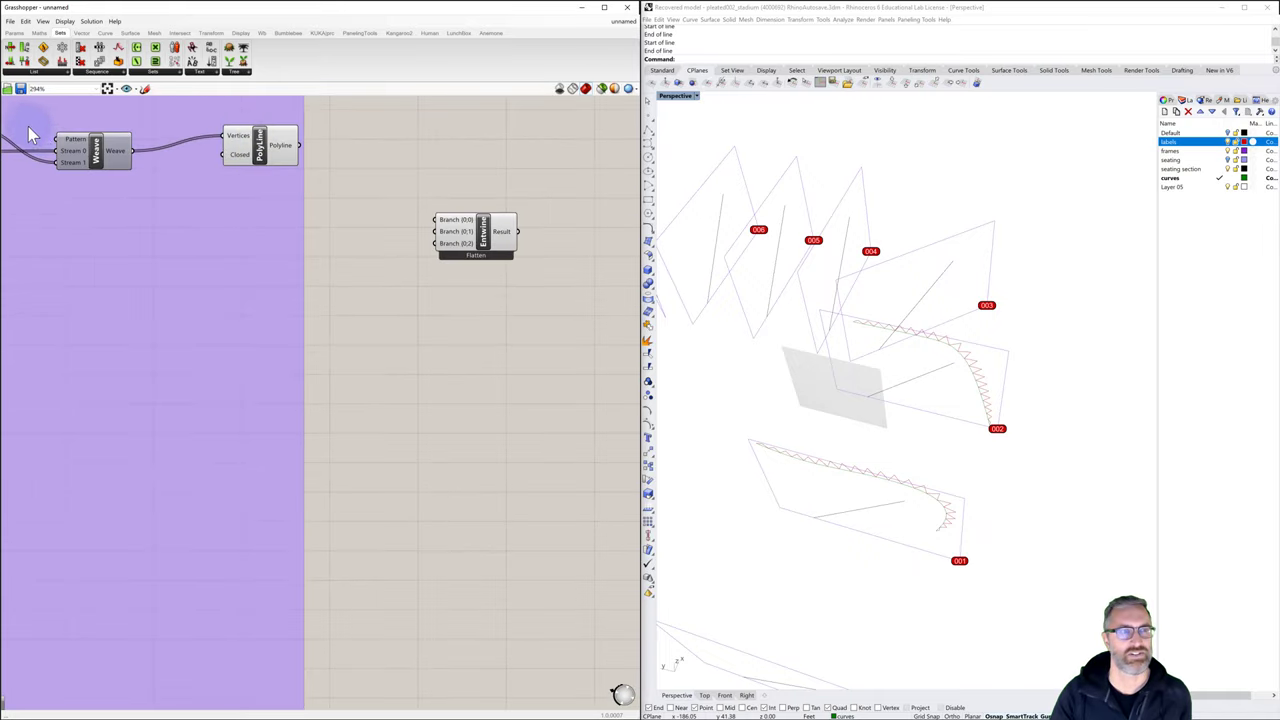
pyautogui.scroll(5, 27, 125)
pyautogui.scroll(2, 47, 137)
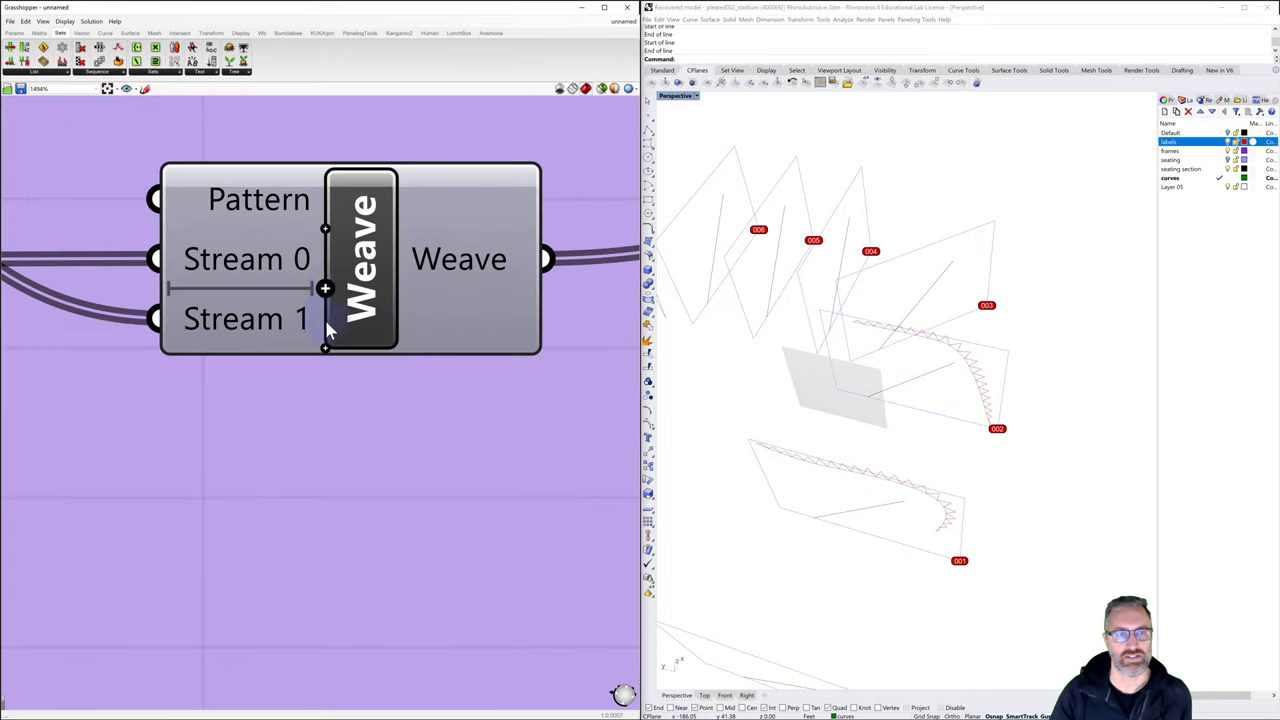
pyautogui.scroll(-7, 300, 287)
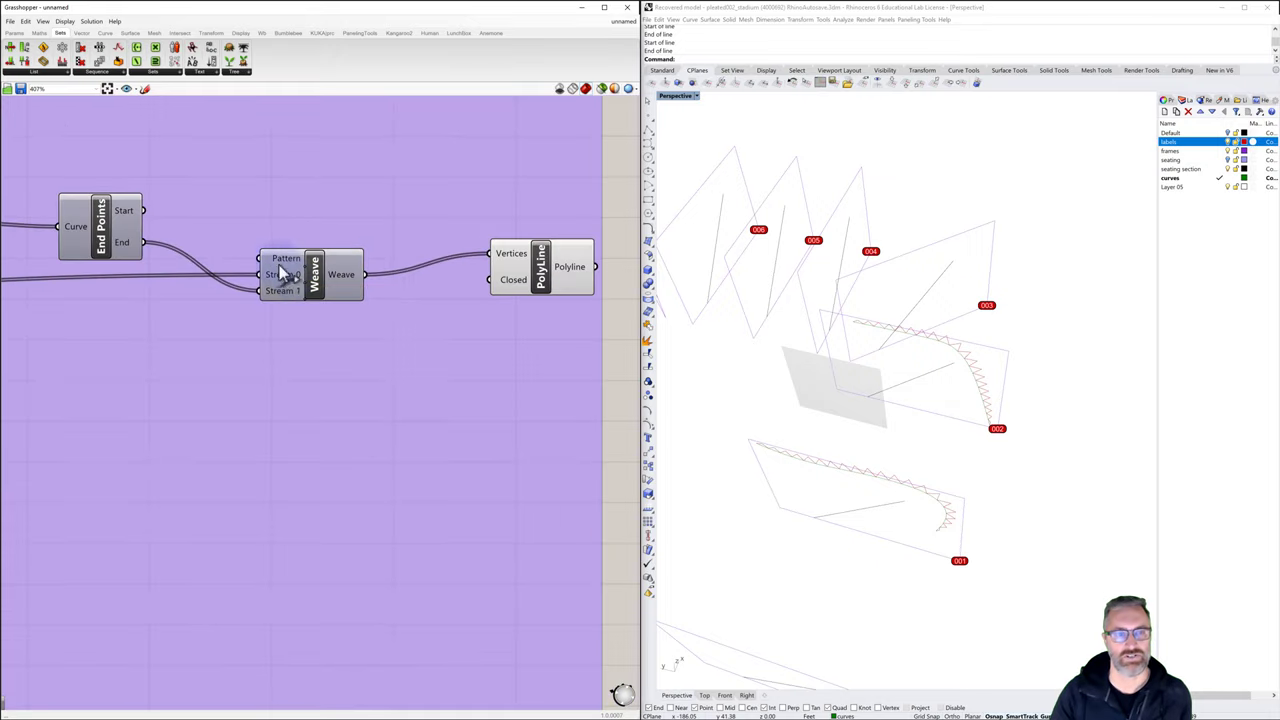
pyautogui.moveTo(296, 287); pyautogui.dragTo(429, 262, button='right')
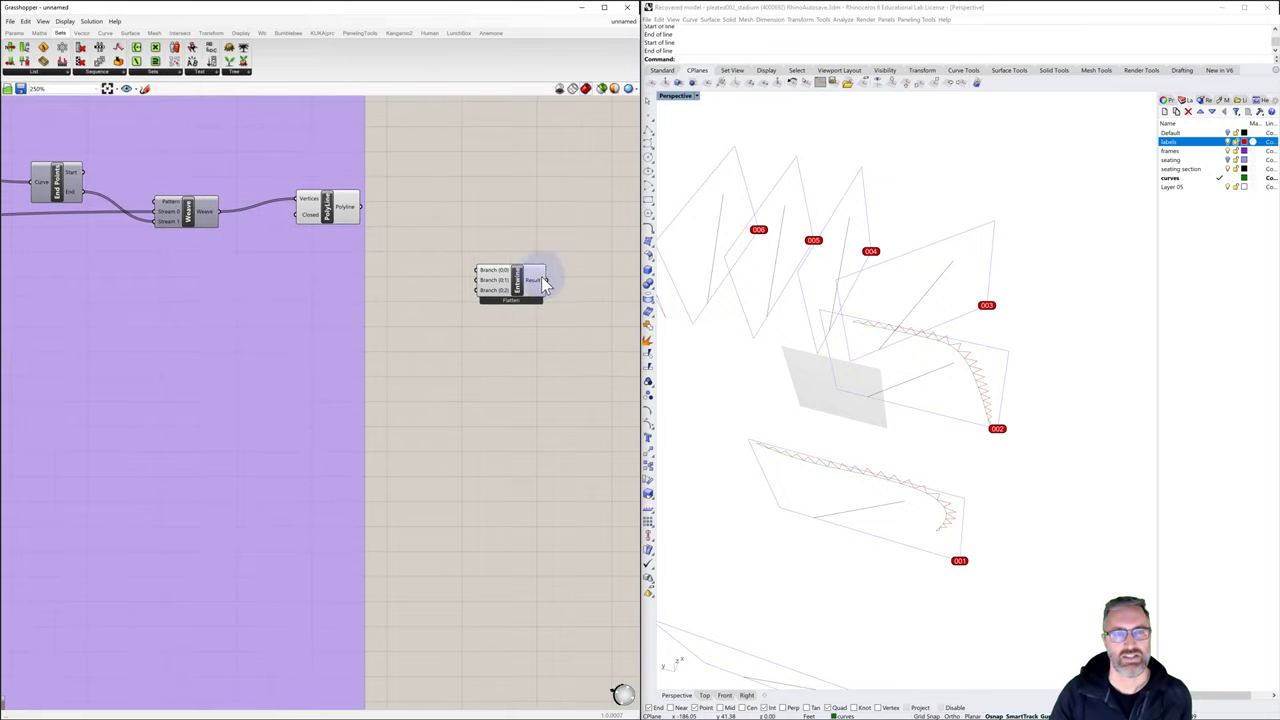
pyautogui.scroll(6, 541, 276)
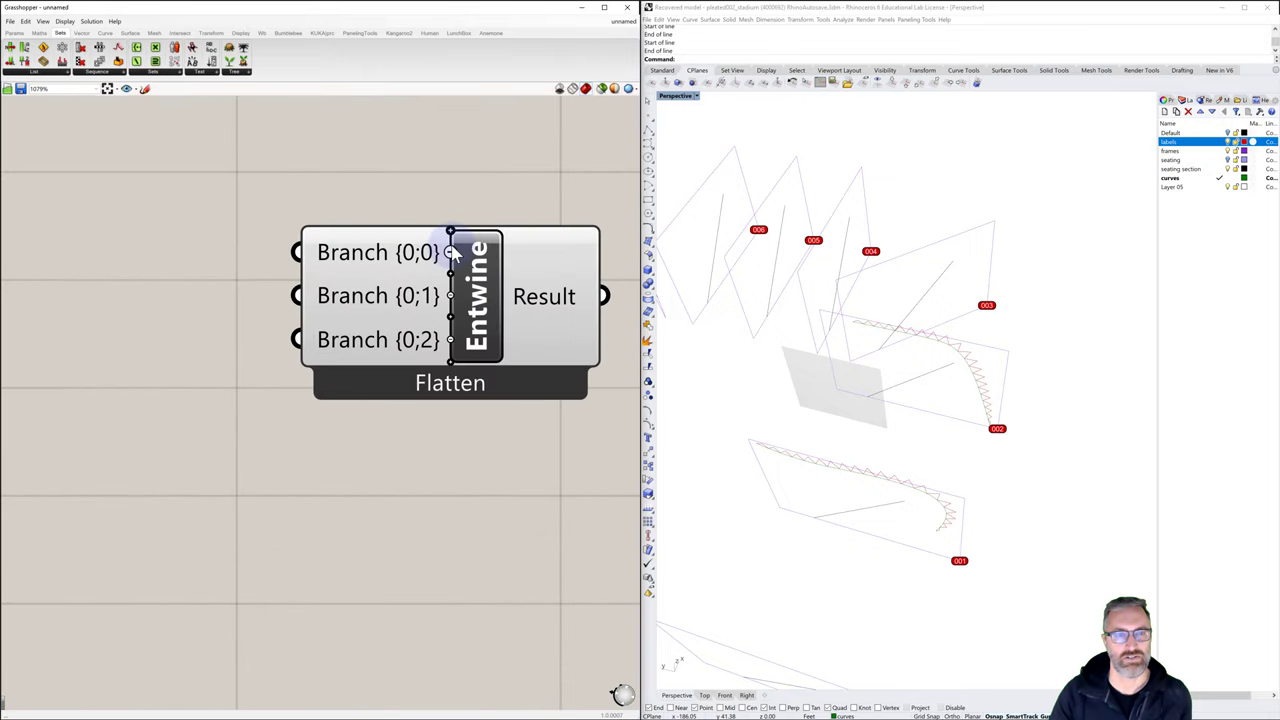
pyautogui.click(450, 341)
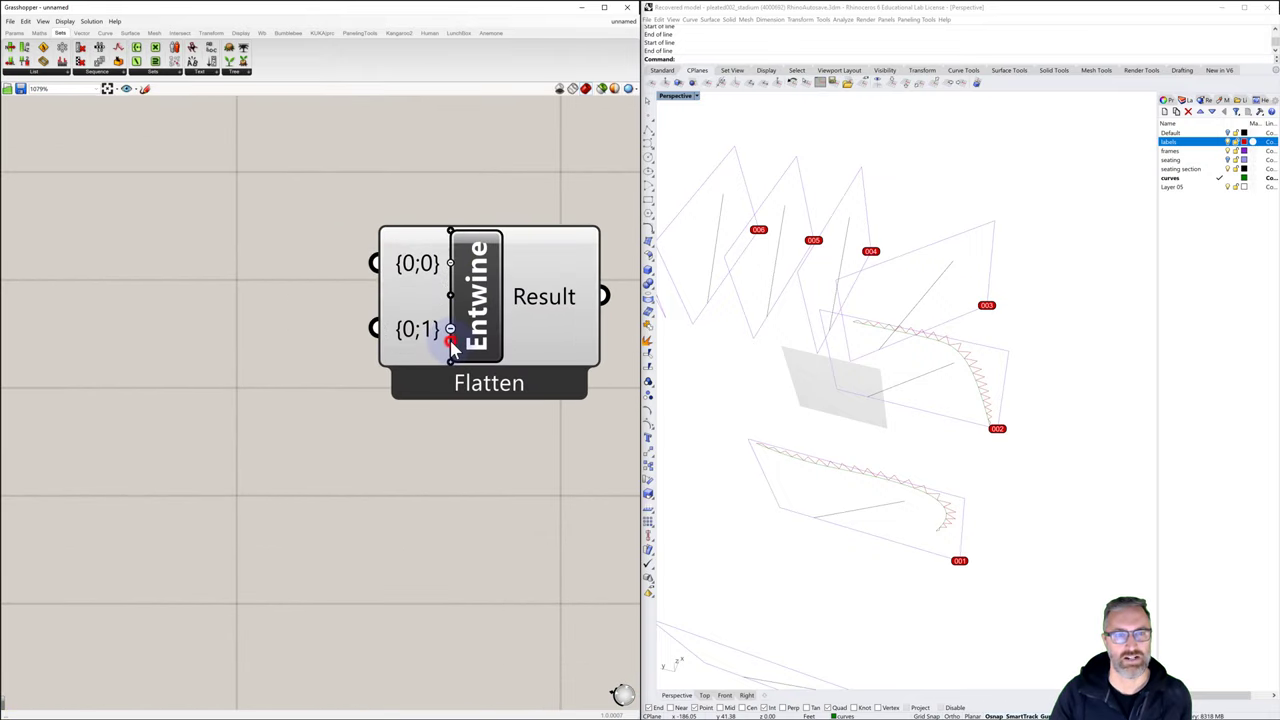
pyautogui.click(450, 361)
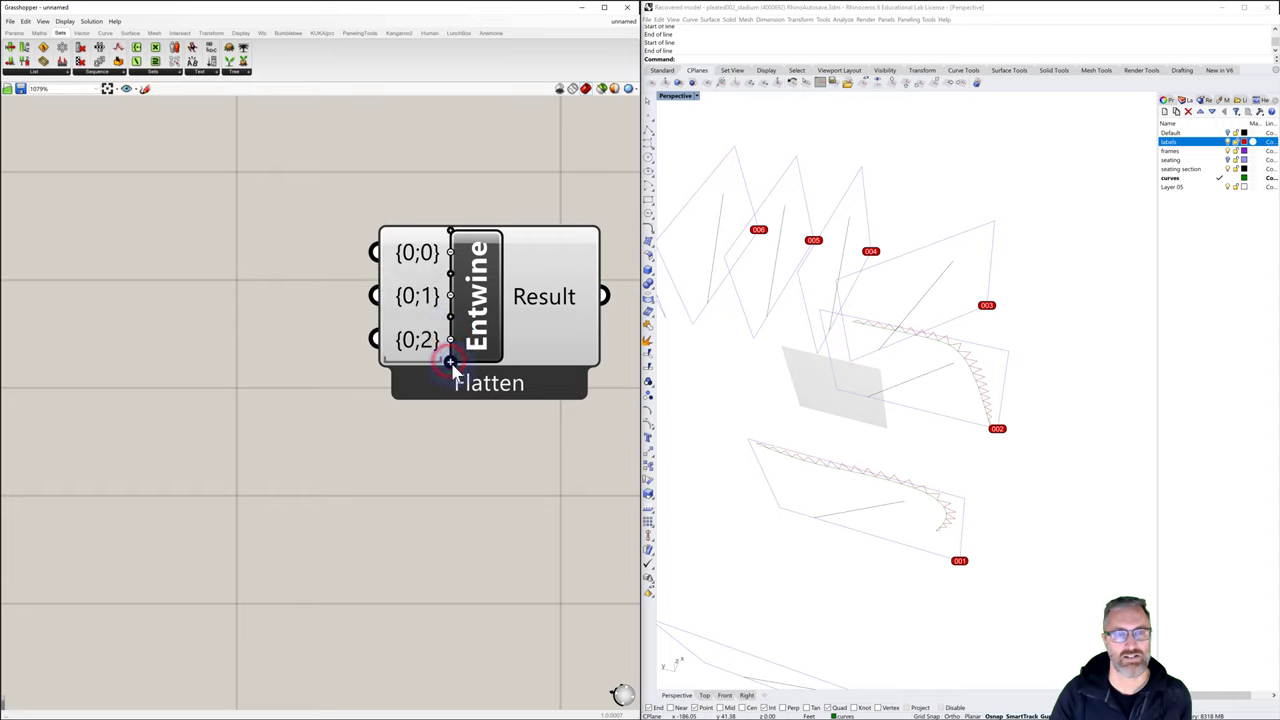
pyautogui.click(450, 361)
pyautogui.click(450, 383)
pyautogui.click(451, 404)
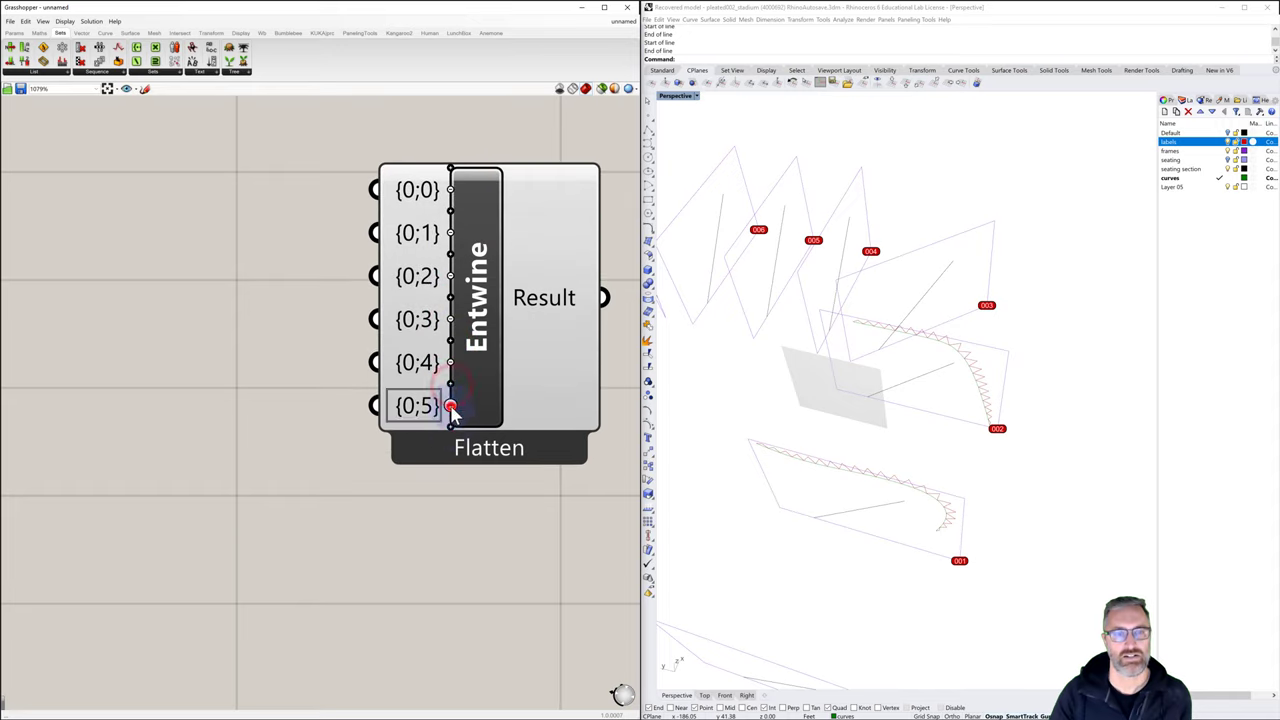
pyautogui.click(450, 427)
pyautogui.click(450, 448)
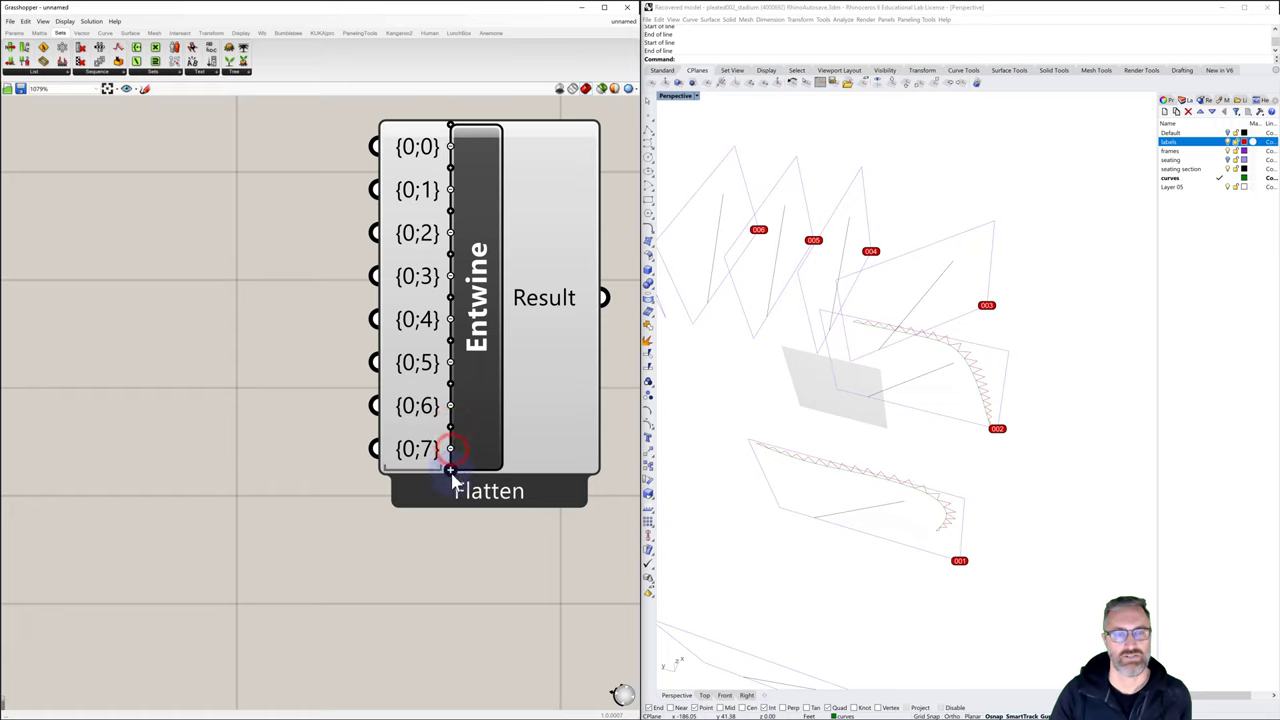
pyautogui.click(450, 470)
pyautogui.click(450, 491)
pyautogui.click(450, 513)
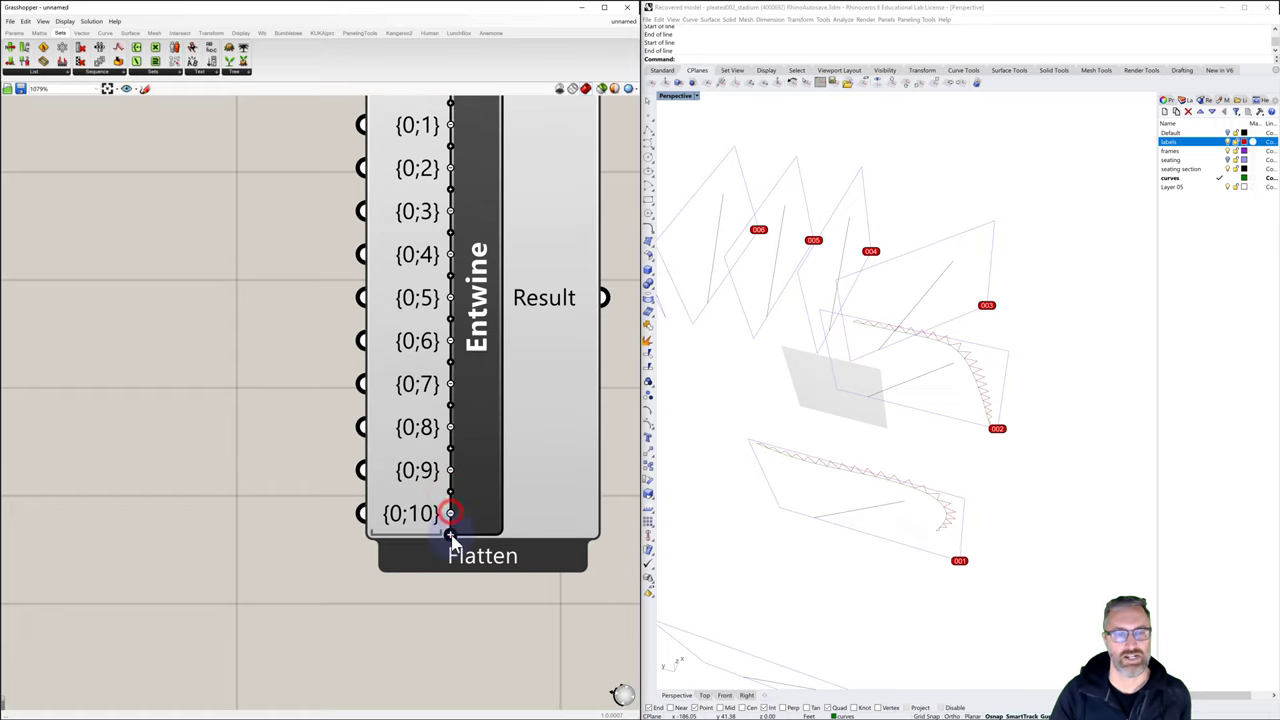
pyautogui.click(450, 535)
pyautogui.click(450, 556)
pyautogui.click(450, 578)
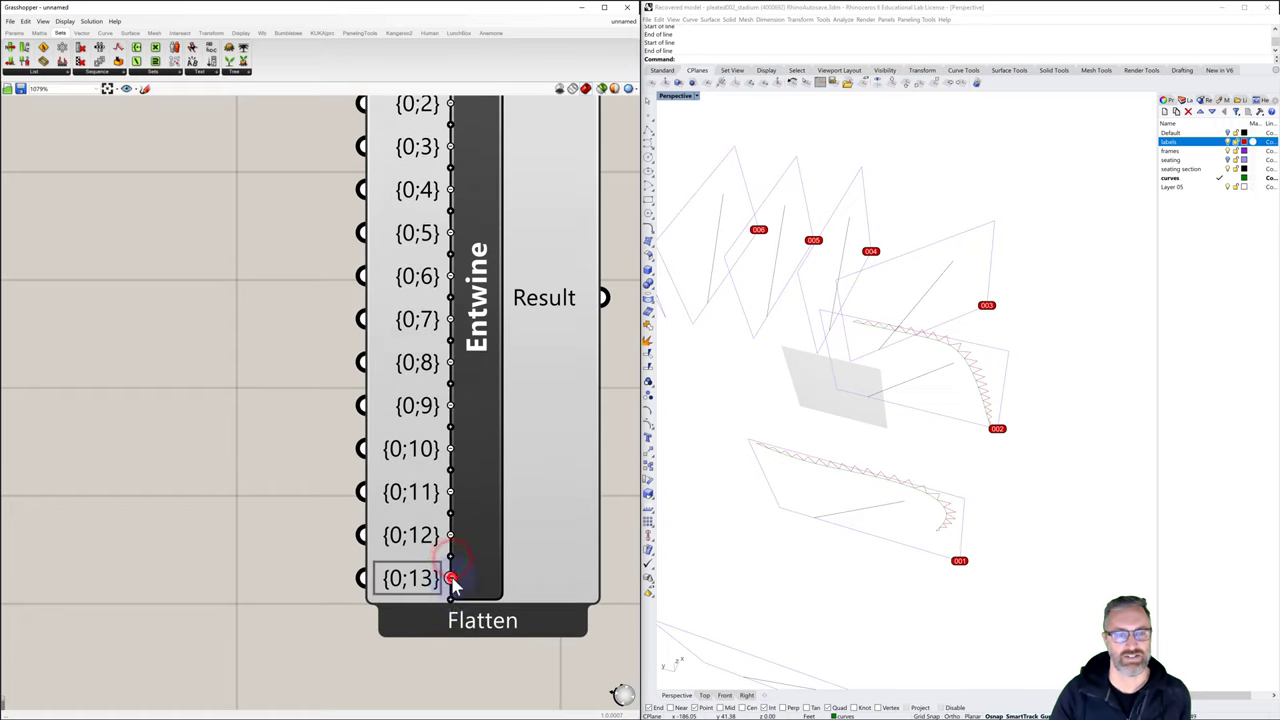
pyautogui.click(450, 600)
pyautogui.click(450, 621)
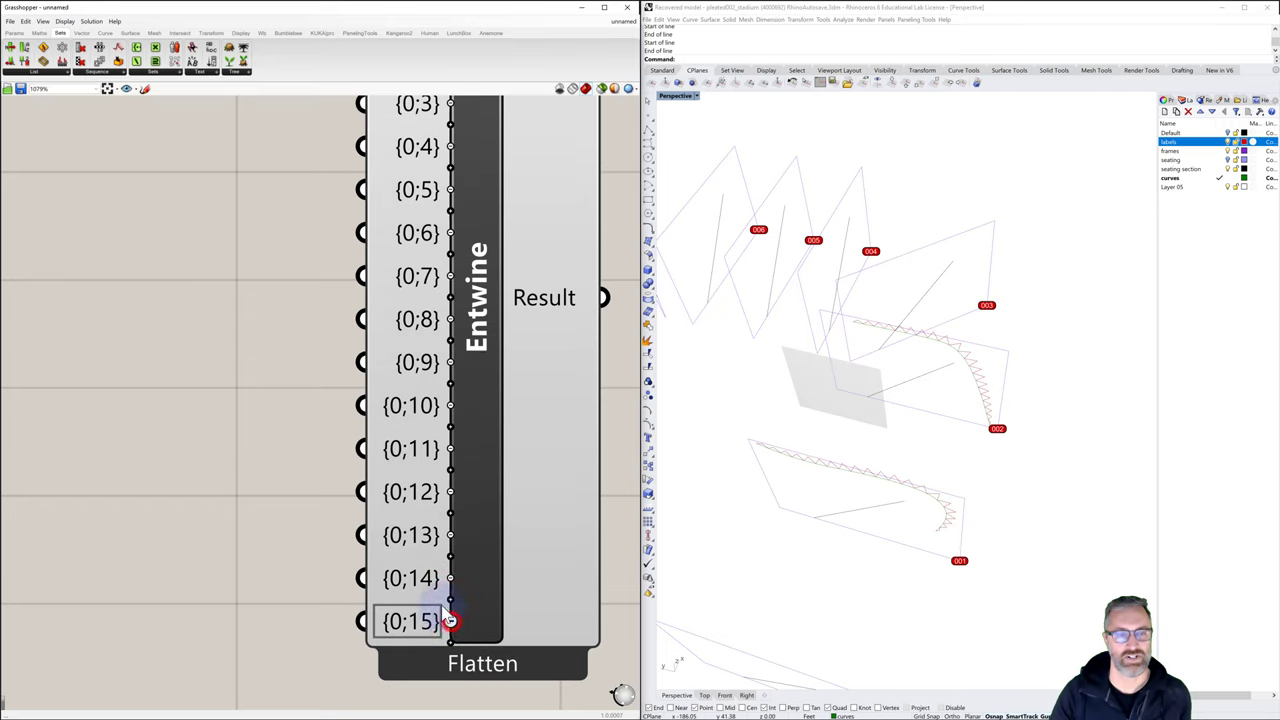
# Wire the top group's PolyLine output into Entwine's {0;0} input and move Entwine lower
pyautogui.scroll(-3, 340, 442)
pyautogui.scroll(-1, 304, 402)
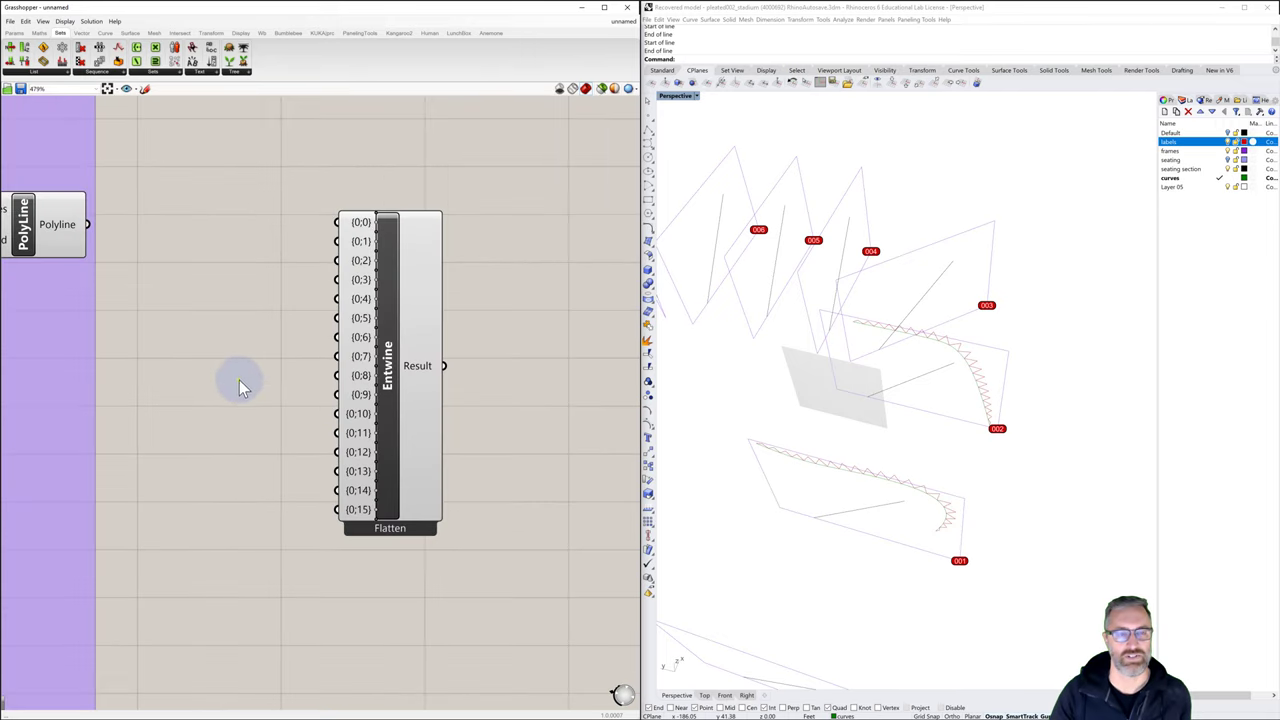
pyautogui.moveTo(240, 380); pyautogui.dragTo(334, 354, button='right')
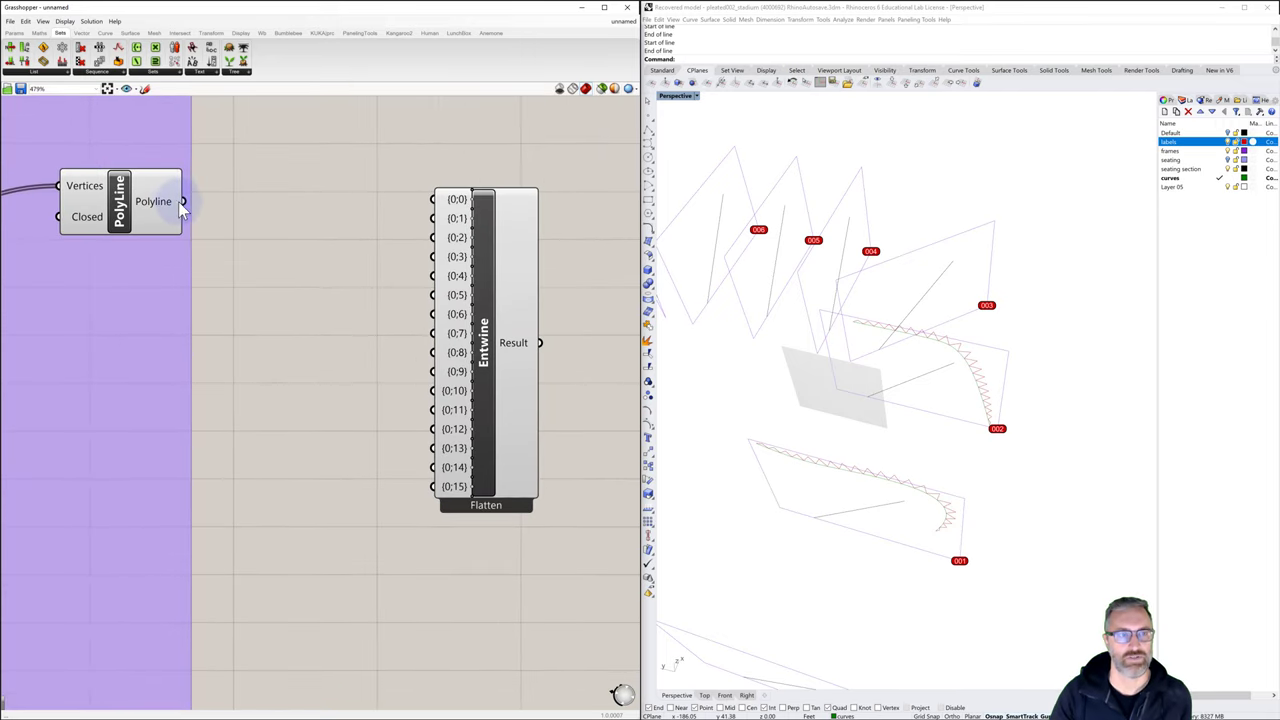
pyautogui.moveTo(184, 202); pyautogui.dragTo(432, 200)
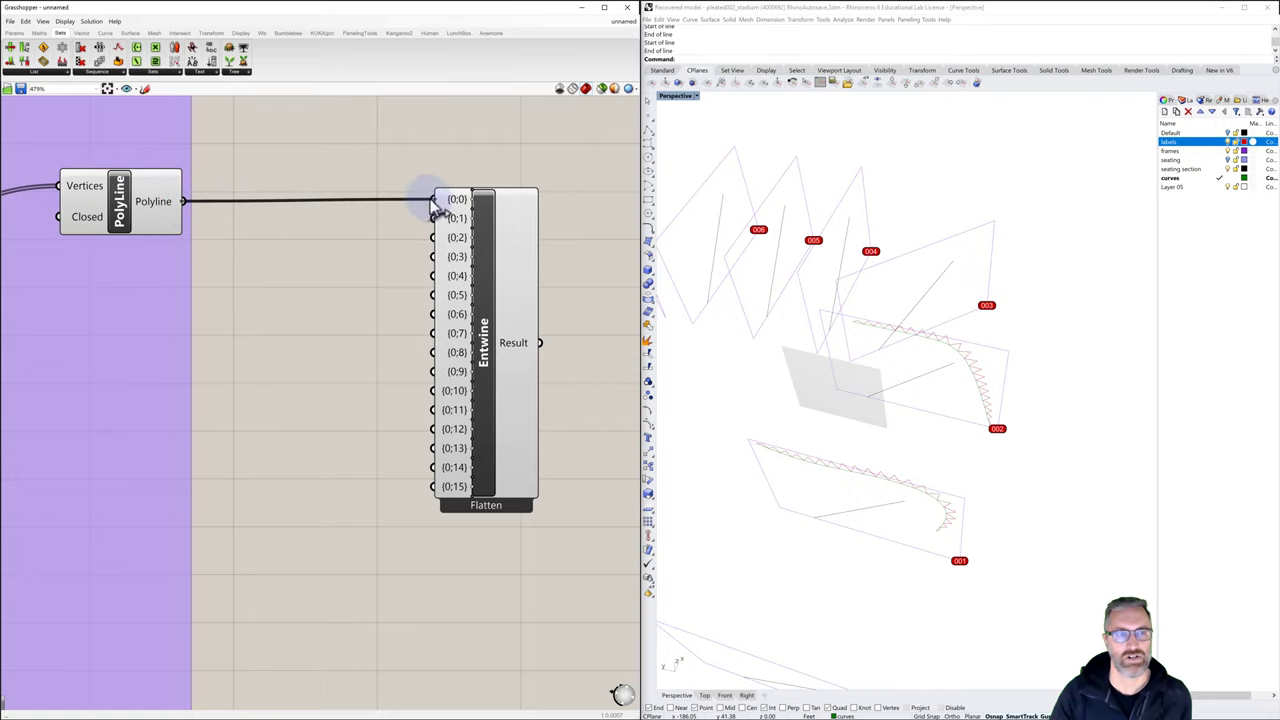
pyautogui.scroll(-5, 365, 261)
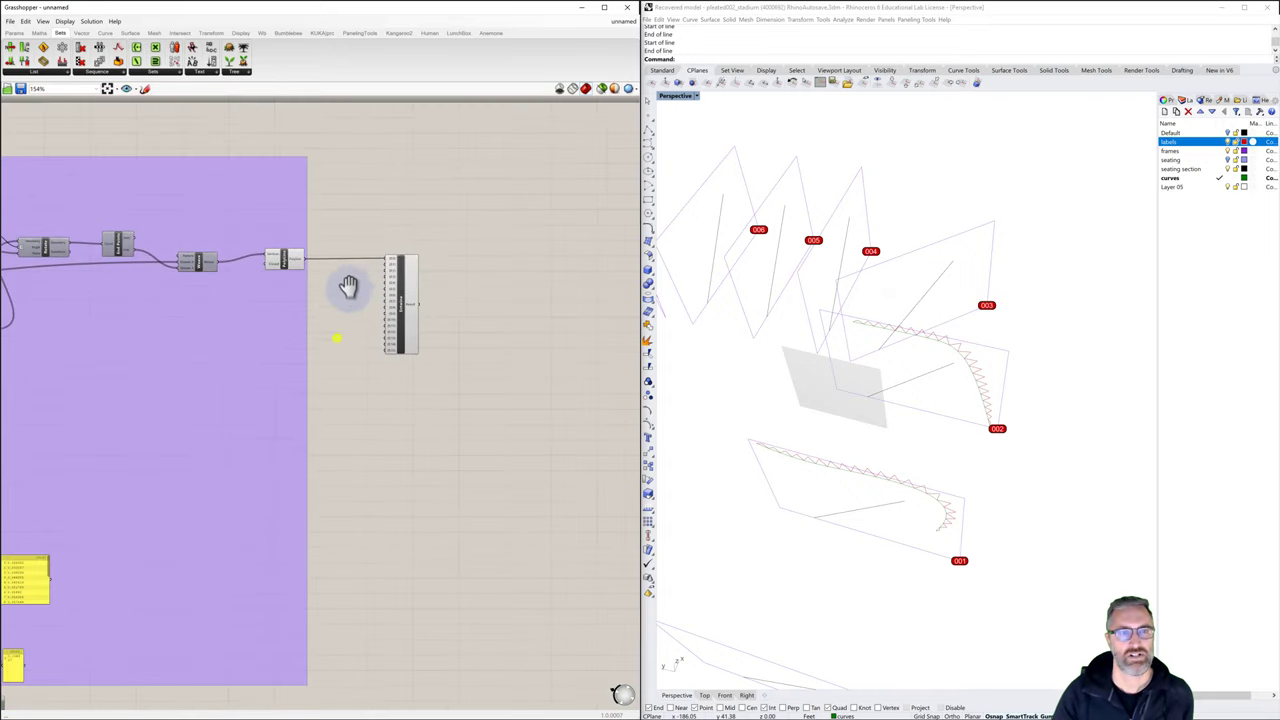
pyautogui.moveTo(347, 287); pyautogui.dragTo(377, 212, button='right')
pyautogui.moveTo(432, 250); pyautogui.dragTo(521, 630)
pyautogui.moveTo(451, 620); pyautogui.dragTo(465, 300, button='right')
# Move Entwine between the groups and connect the lower group's polyline to it
pyautogui.moveTo(531, 312); pyautogui.dragTo(531, 478)
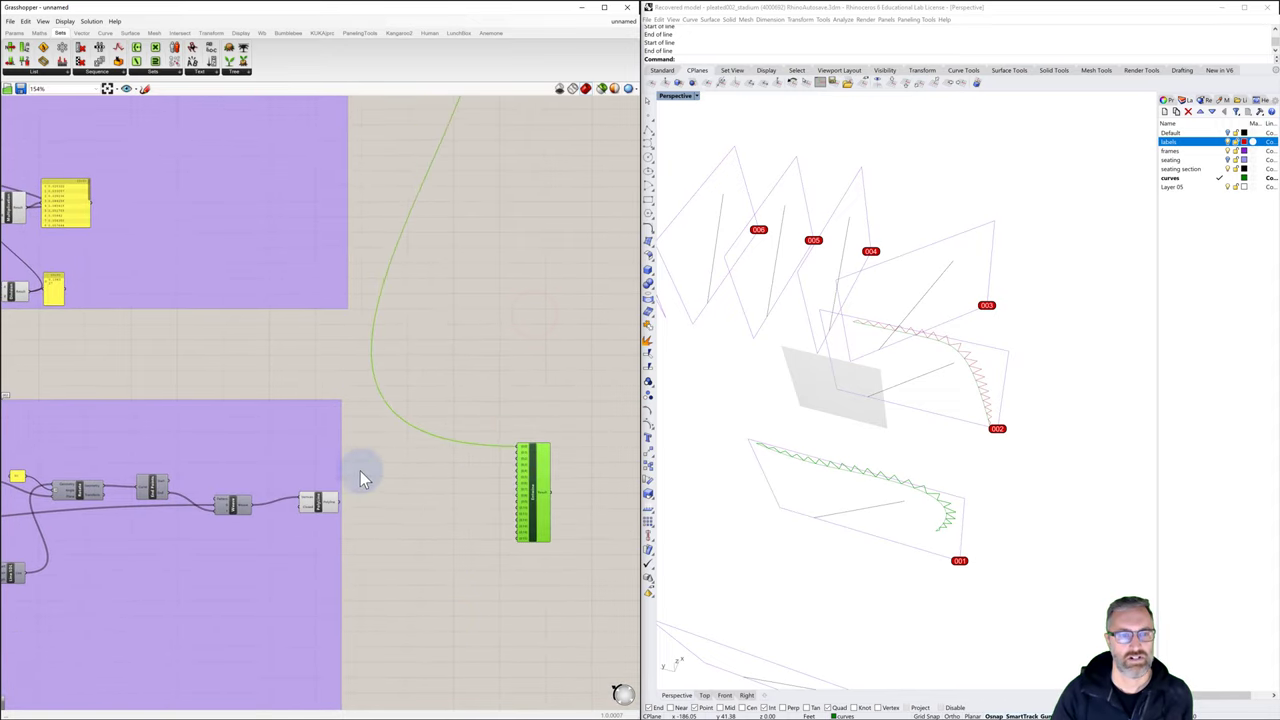
pyautogui.moveTo(340, 502); pyautogui.dragTo(523, 460)
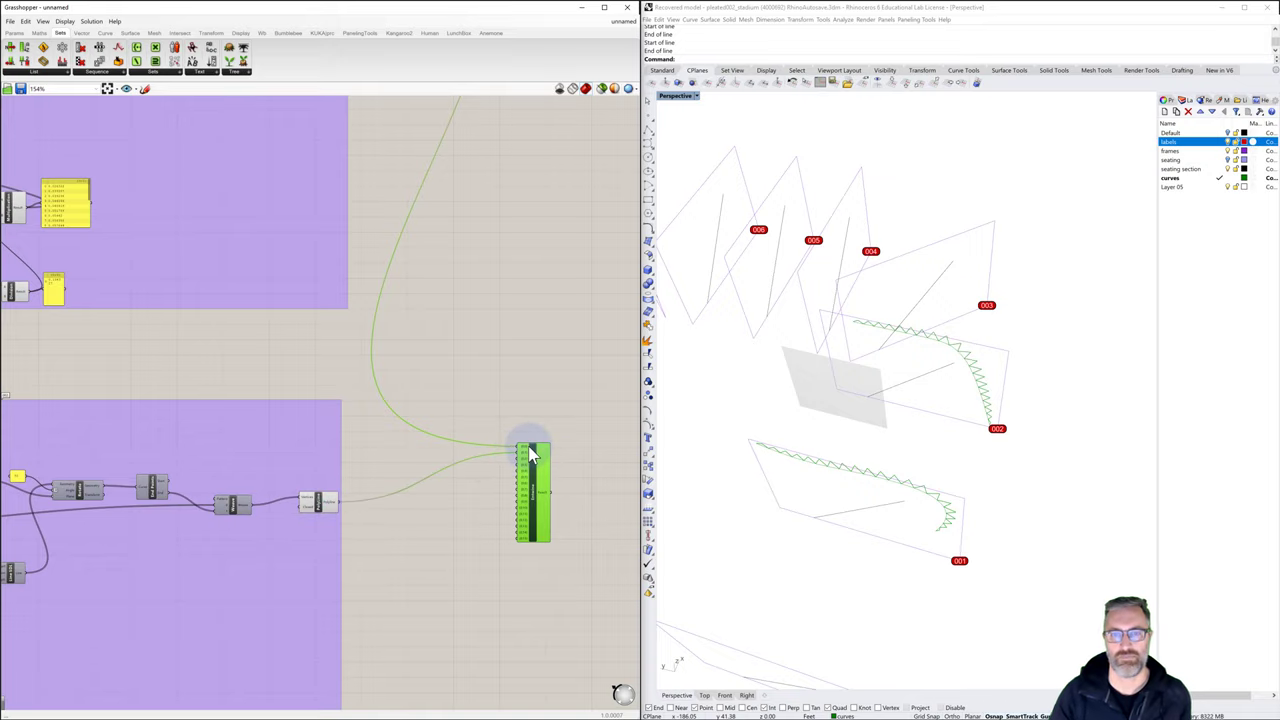
pyautogui.click(543, 418)
# Add a Loft component and wire Entwine's Result into its Curves input
pyautogui.moveTo(587, 496); pyautogui.dragTo(529, 466, button='right')
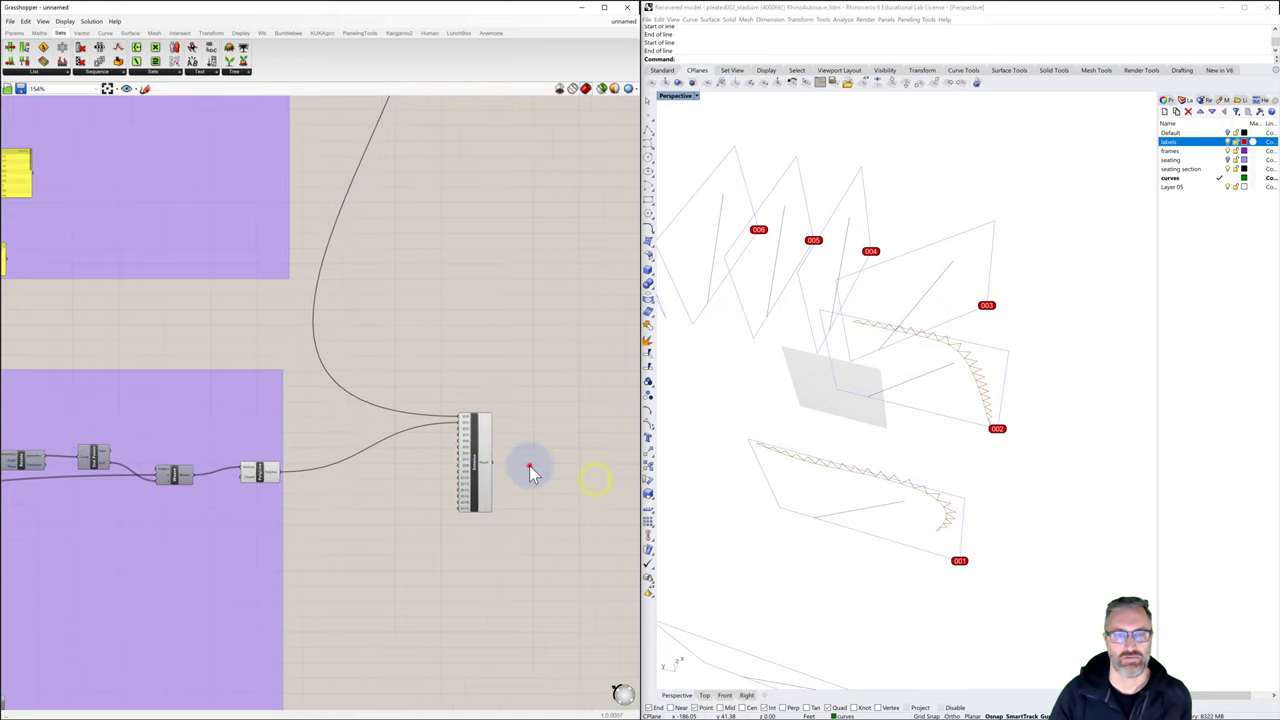
pyautogui.doubleClick(529, 465)
pyautogui.write('loft')
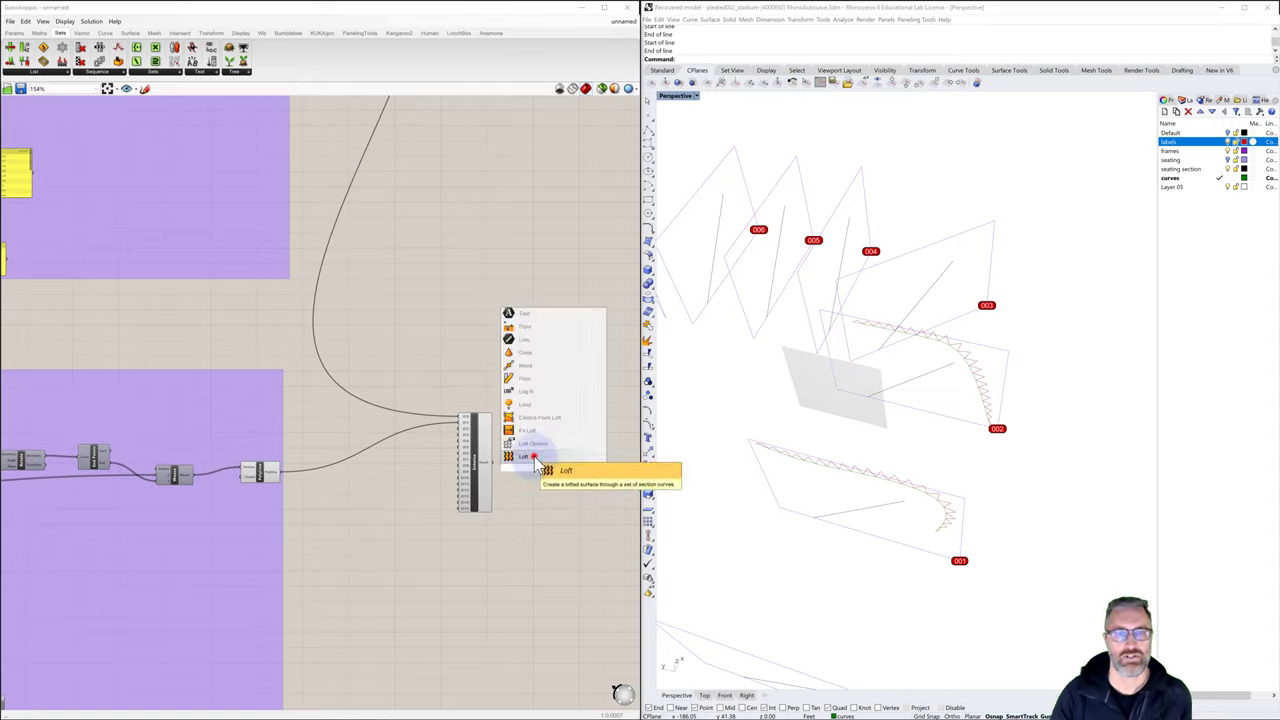
pyautogui.click(533, 456)
pyautogui.click(550, 467)
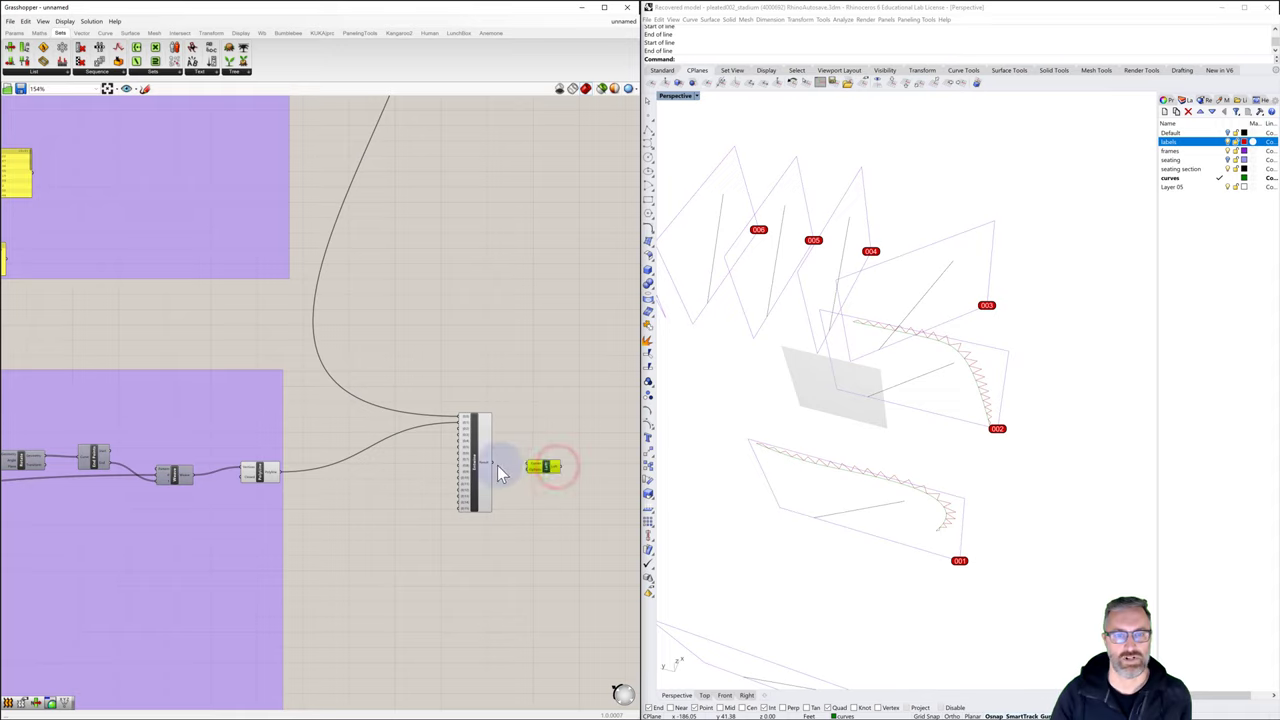
pyautogui.moveTo(491, 462); pyautogui.dragTo(530, 466)
pyautogui.click(557, 443)
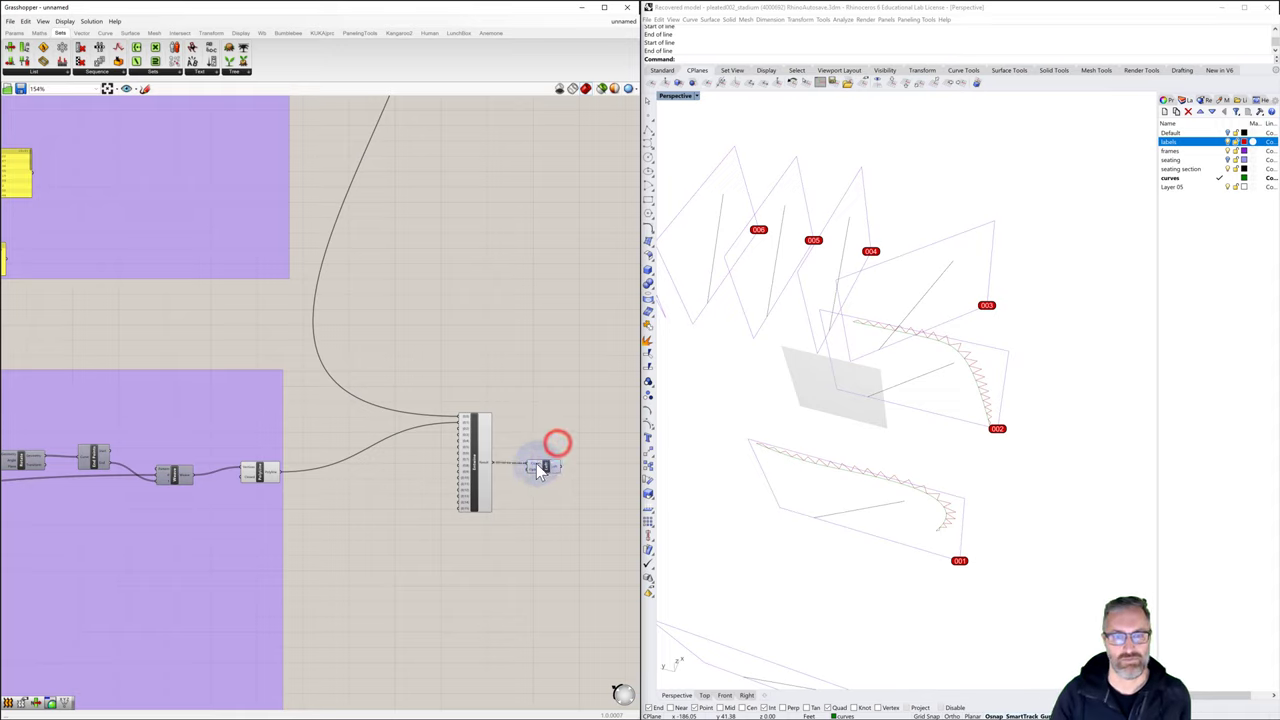
# Flatten Loft's Curves input so the entwined zigzag polylines loft into a pleated surface
pyautogui.scroll(2, 540, 472)
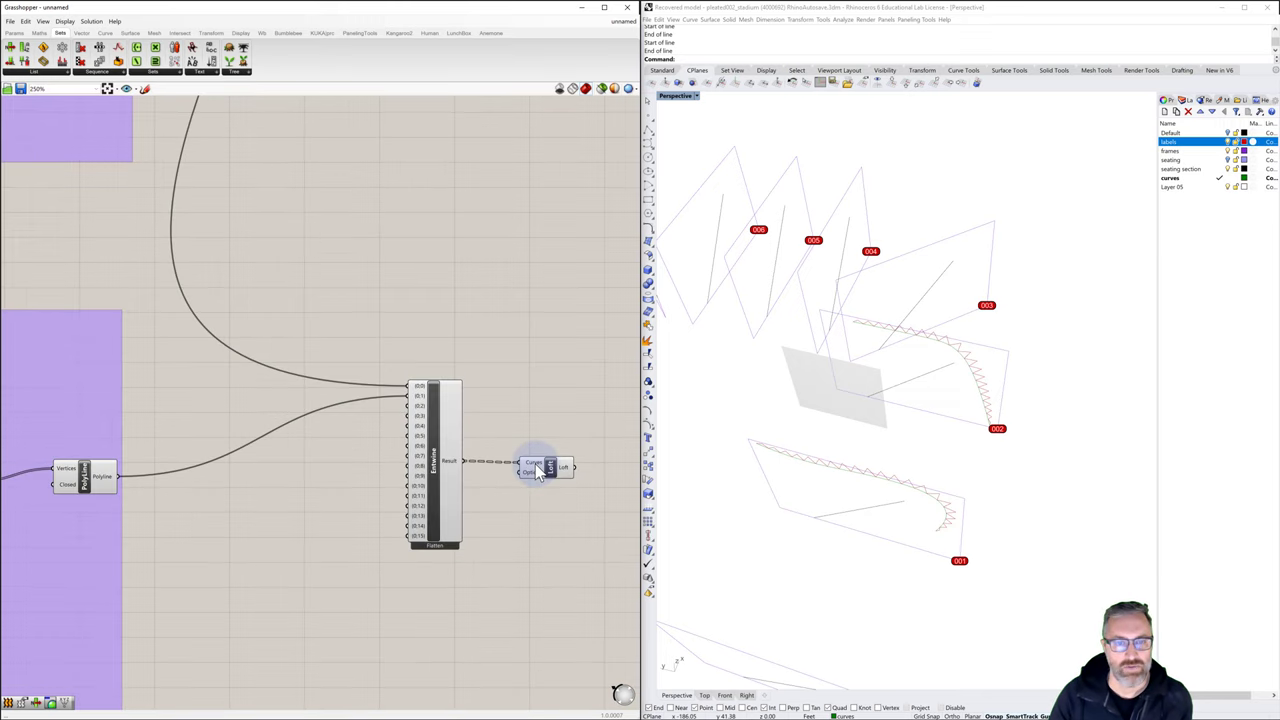
pyautogui.rightClick(530, 463)
pyautogui.click(436, 547)
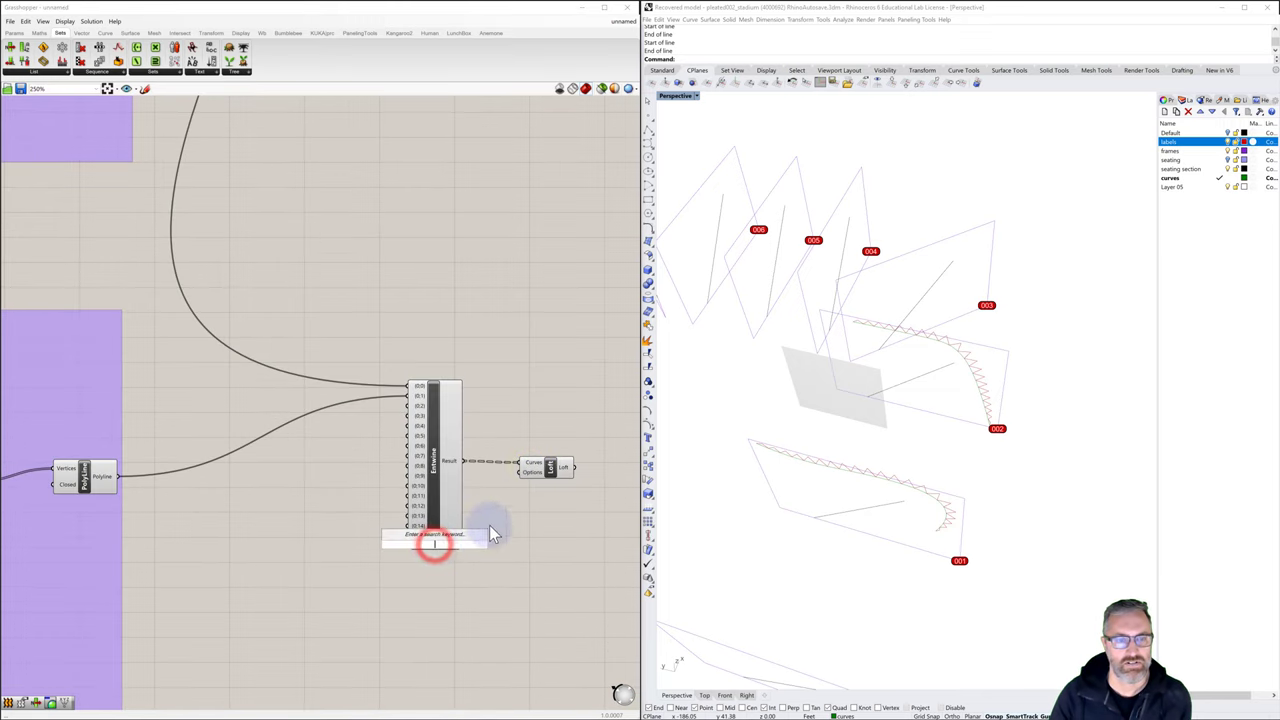
pyautogui.click(511, 503)
pyautogui.scroll(4, 435, 550)
pyautogui.scroll(2, 441, 552)
pyautogui.click(441, 545)
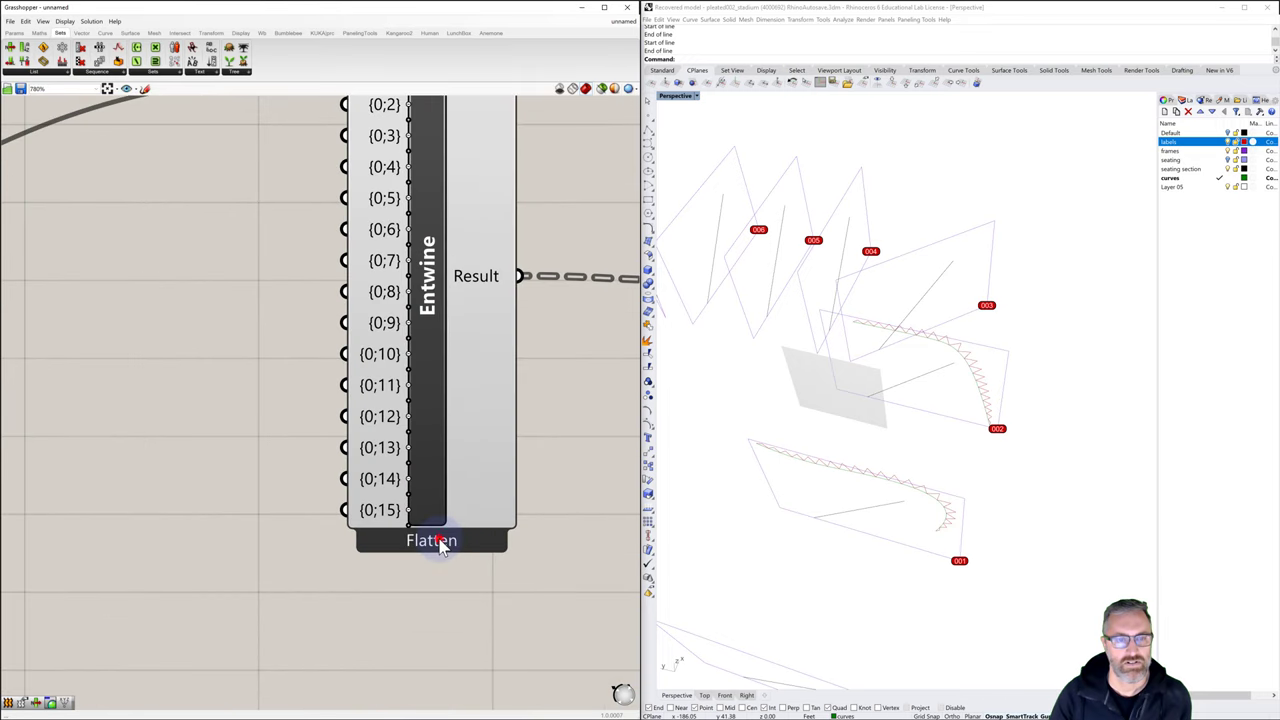
pyautogui.scroll(-2, 437, 545)
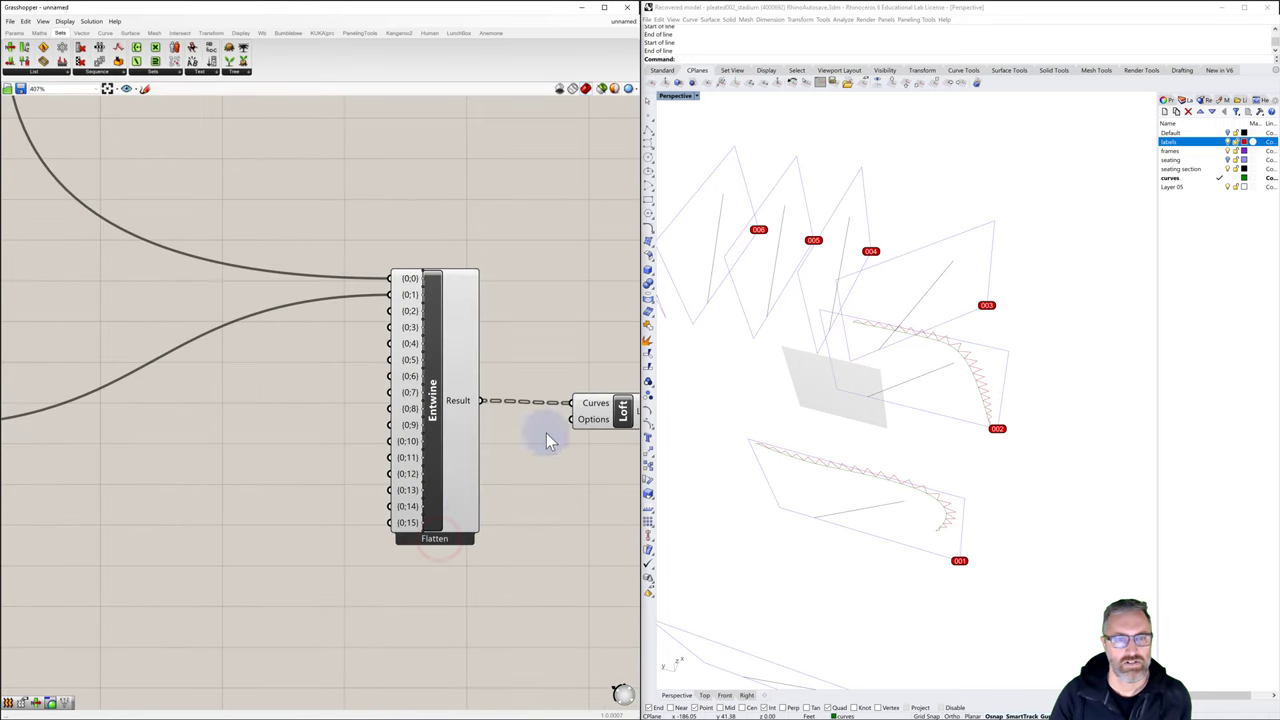
pyautogui.rightClick(593, 410)
pyautogui.click(608, 468)
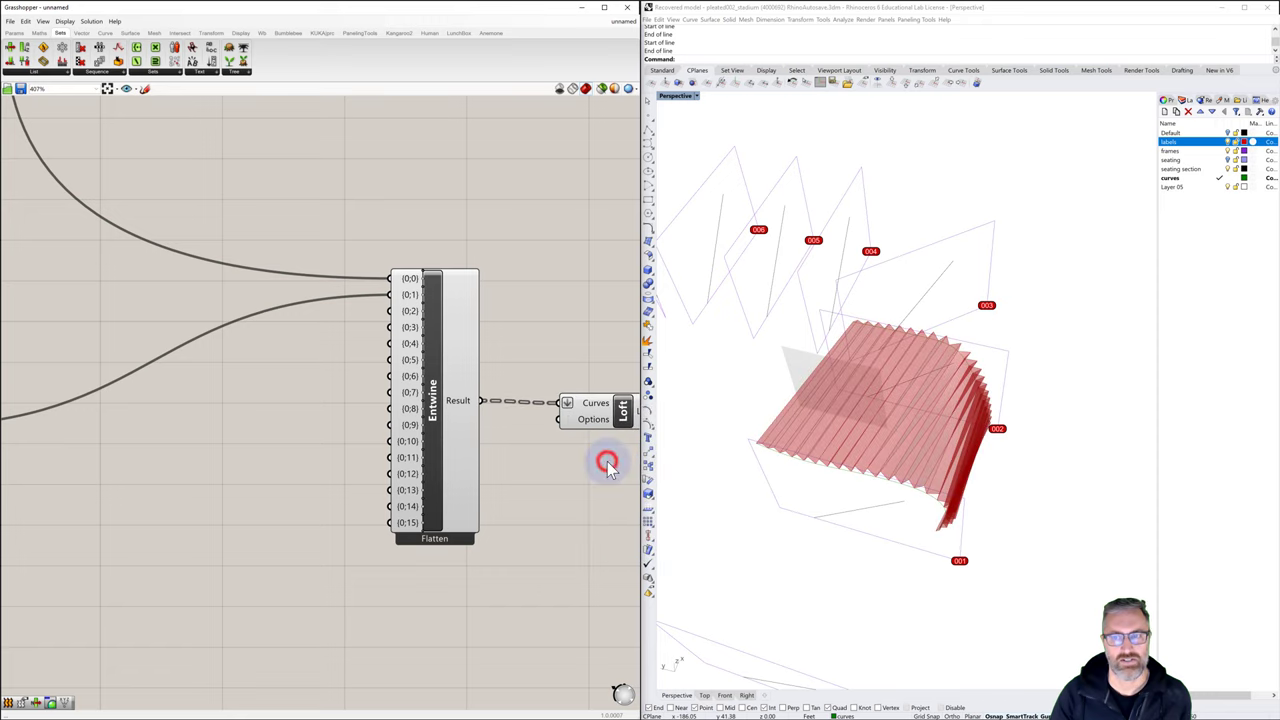
# Orbit the Rhino view around the red lofted surface and drag the parameter component lower
pyautogui.moveTo(601, 413); pyautogui.dragTo(531, 400, button='right')
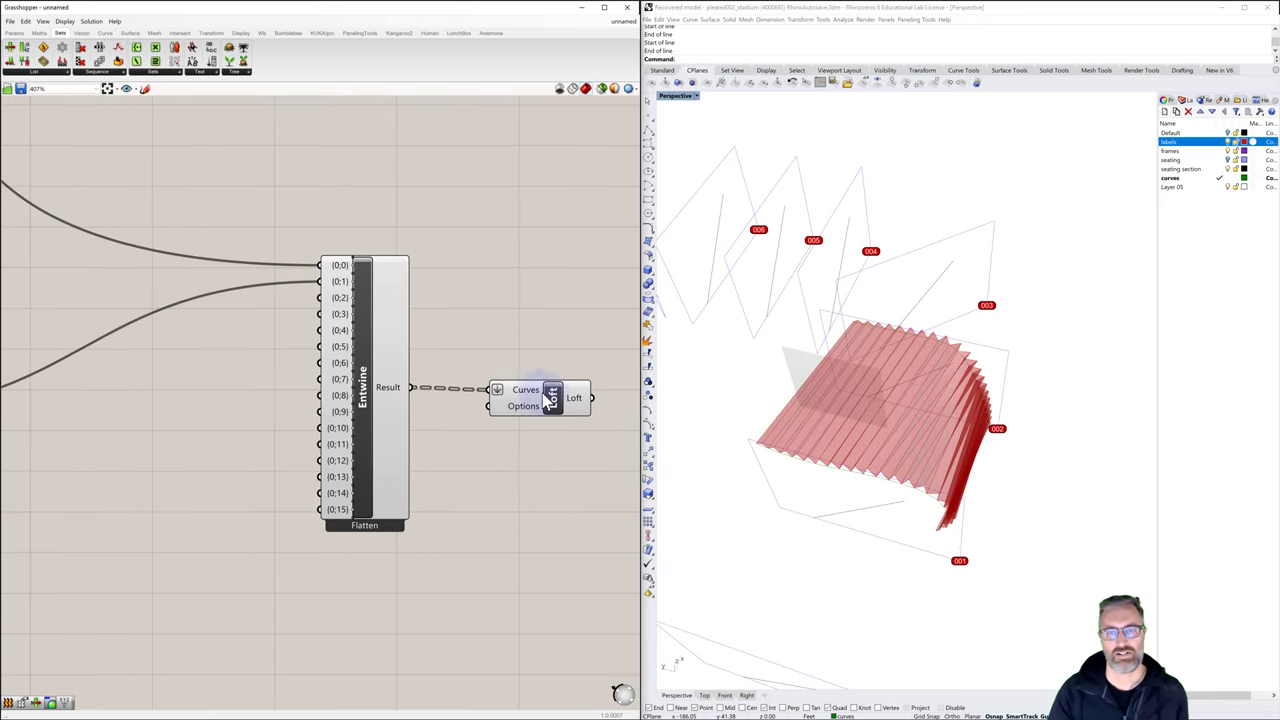
pyautogui.moveTo(797, 446); pyautogui.dragTo(906, 471, button='right')
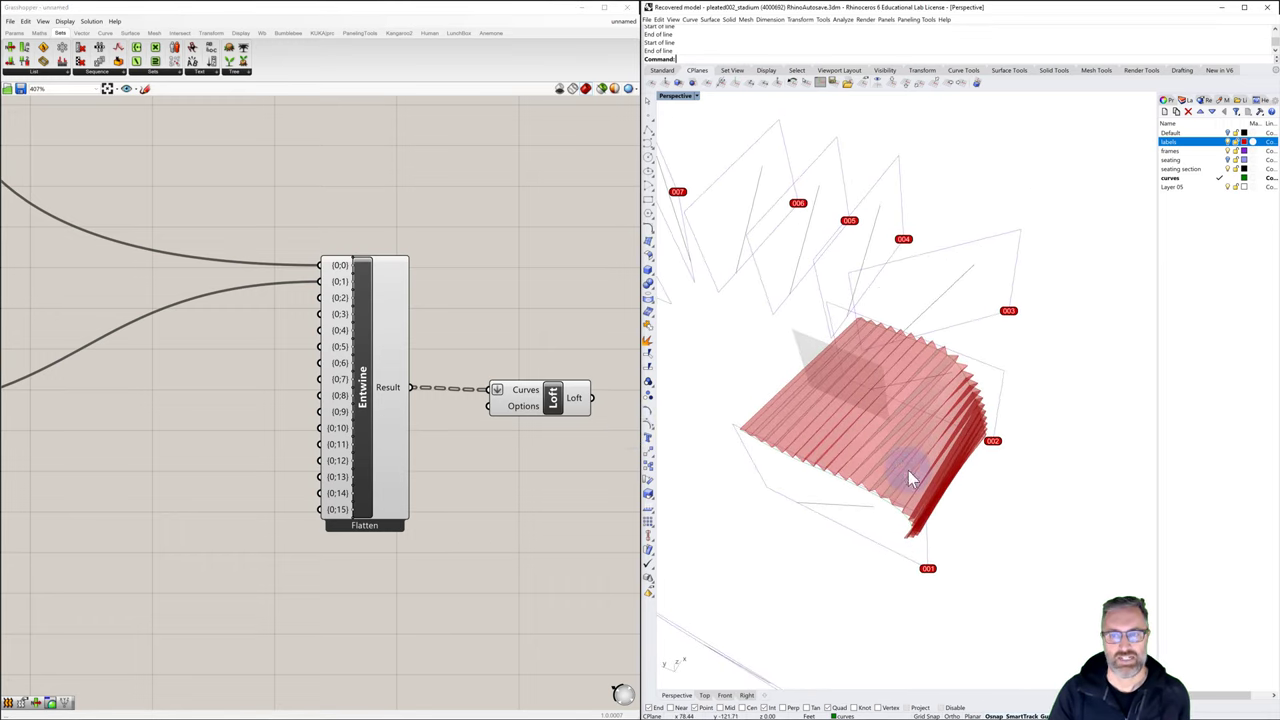
pyautogui.scroll(-2, 556, 465)
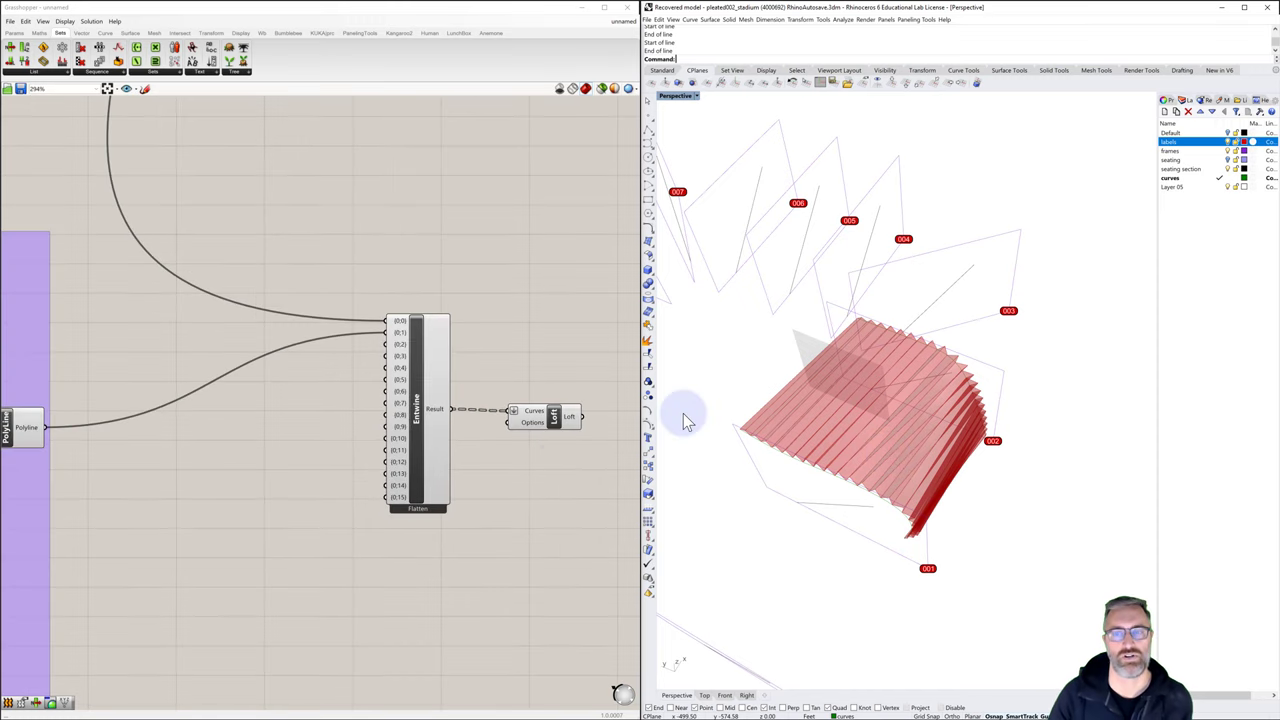
pyautogui.moveTo(931, 370); pyautogui.dragTo(917, 421, button='right')
pyautogui.scroll(4, 895, 372)
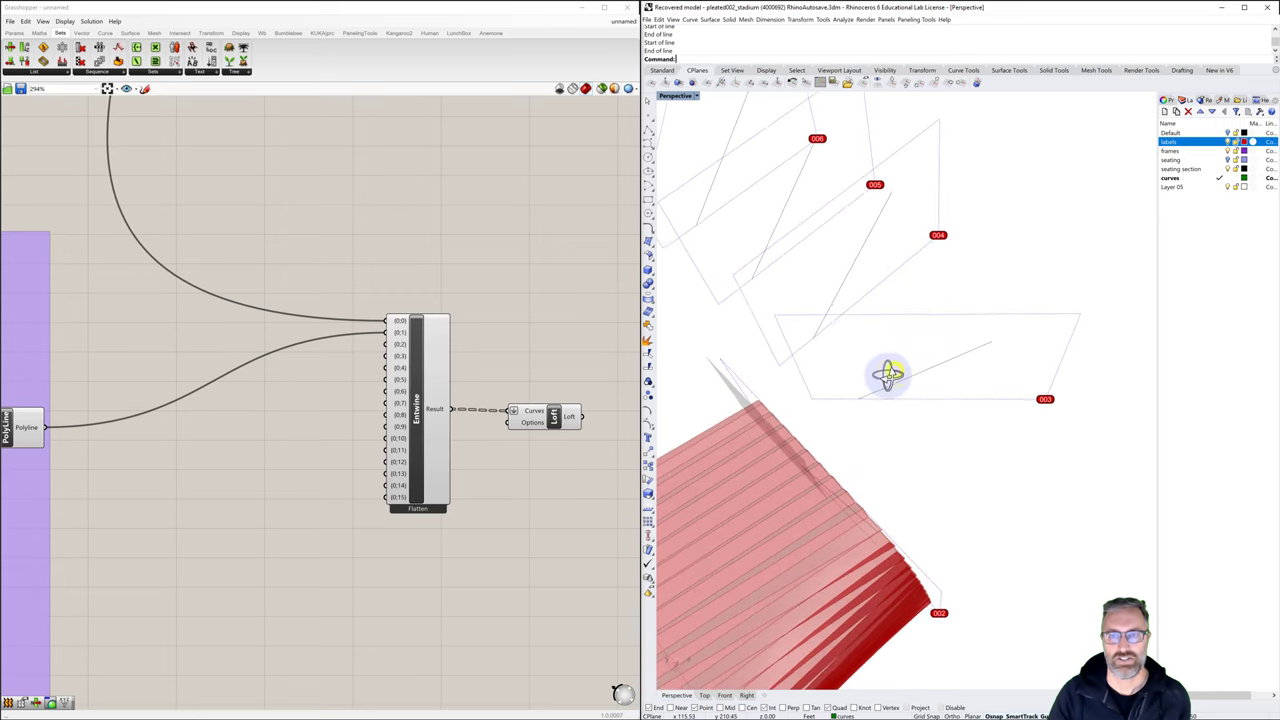
pyautogui.scroll(-6, 570, 355)
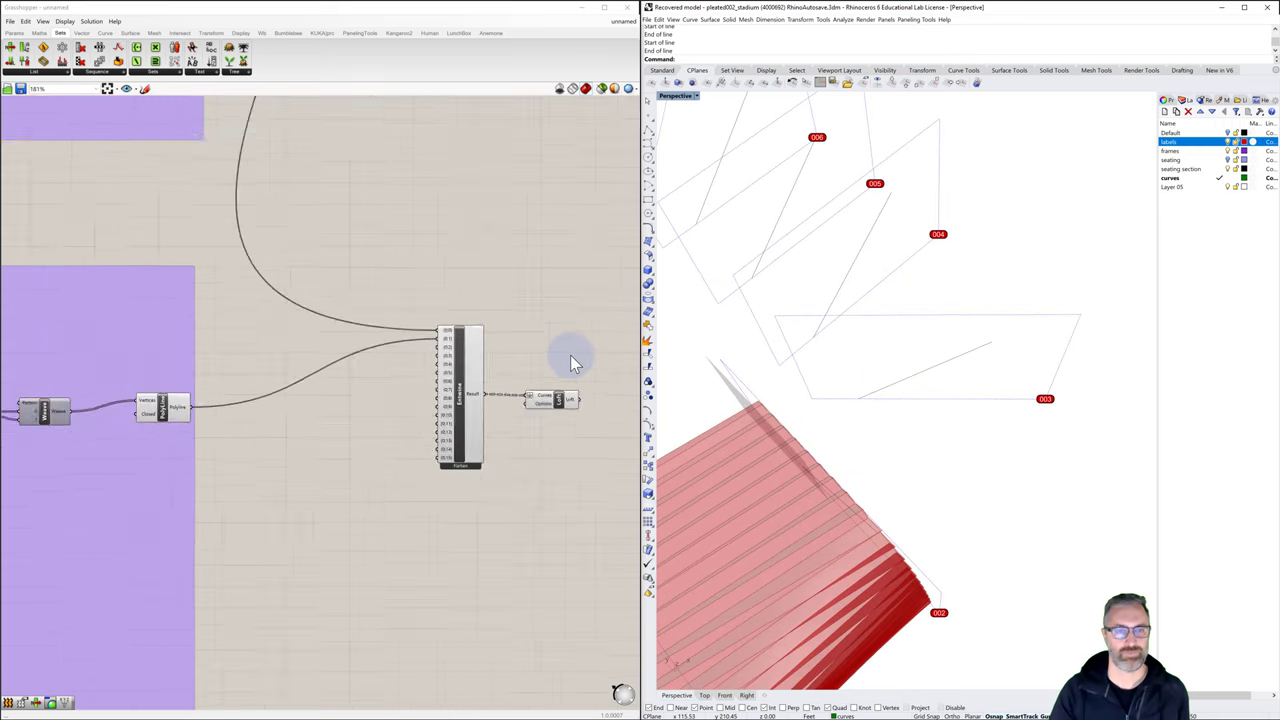
pyautogui.moveTo(586, 340); pyautogui.dragTo(558, 606)
# Move the left parameter component down to the canvas edge
pyautogui.click(543, 506)
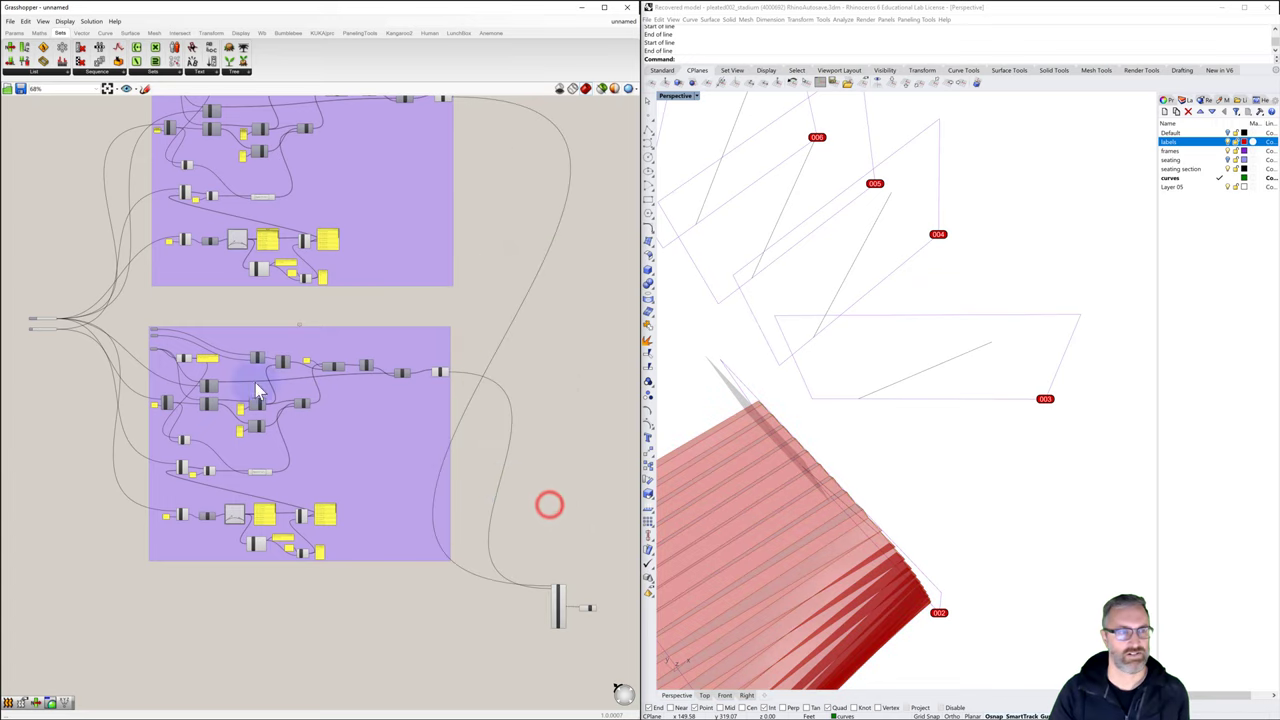
pyautogui.moveTo(83, 290); pyautogui.dragTo(10, 380)
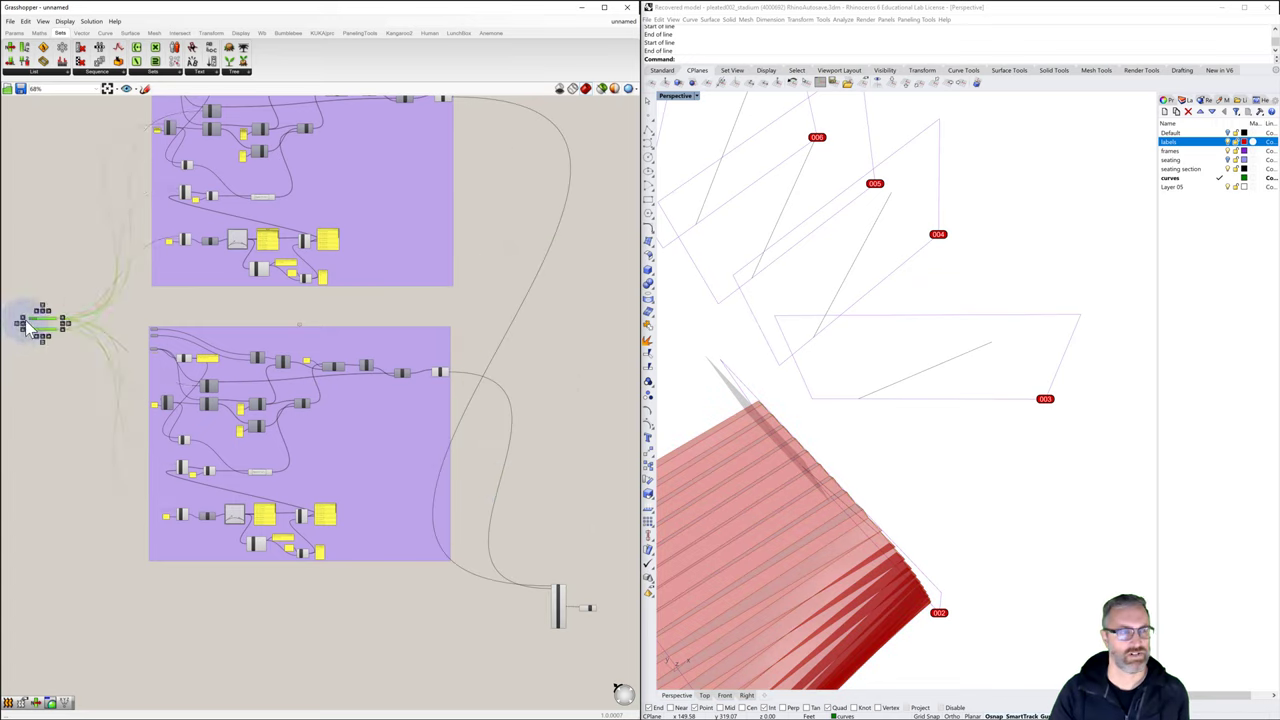
pyautogui.moveTo(35, 325); pyautogui.dragTo(46, 475)
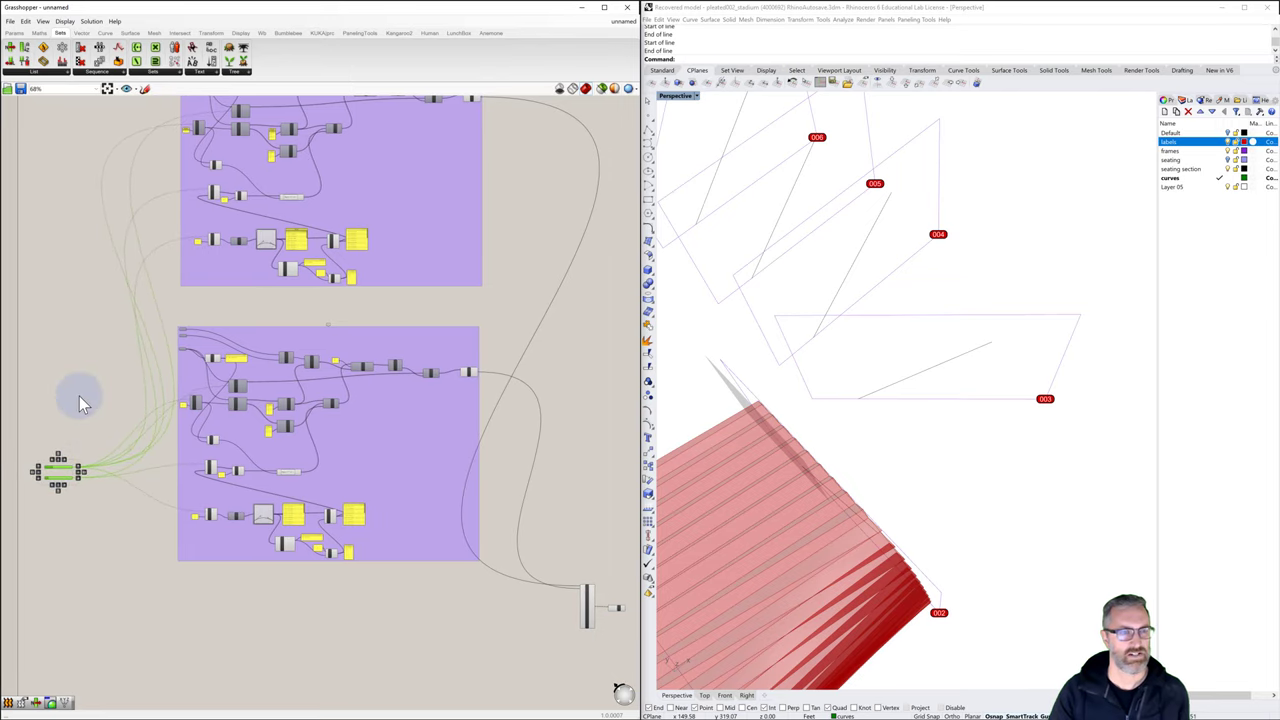
# Window-select the lower group and Alt-drag a copy of it below the original
pyautogui.moveTo(147, 293); pyautogui.dragTo(497, 588)
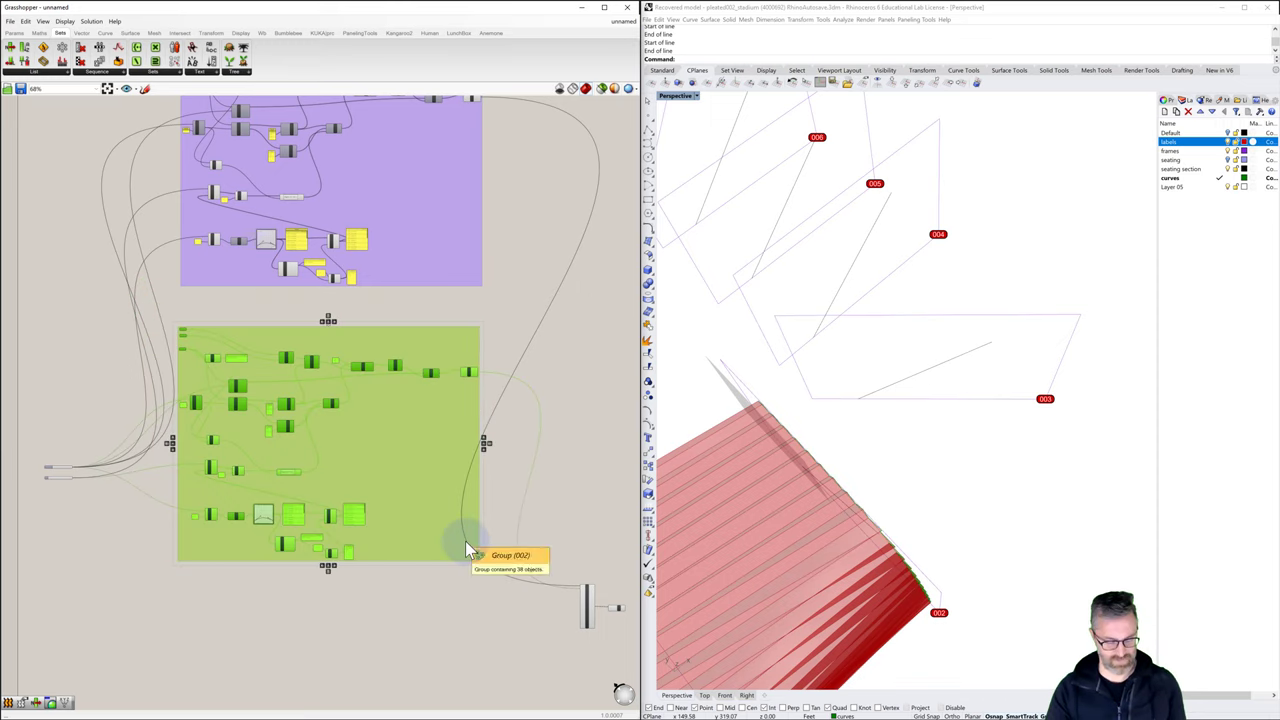
pyautogui.keyDown('alt'); pyautogui.moveTo(428, 462); pyautogui.dragTo(457, 686); pyautogui.keyUp('alt')
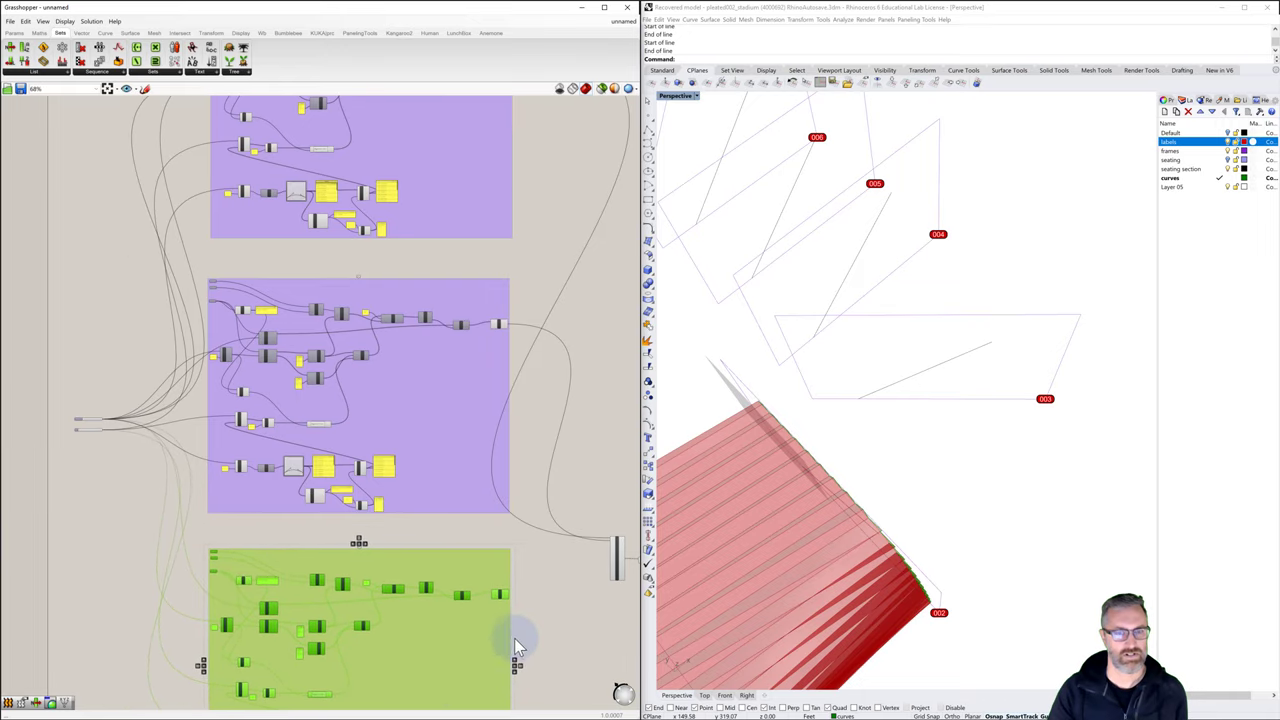
pyautogui.click(545, 615)
pyautogui.scroll(5, 340, 548)
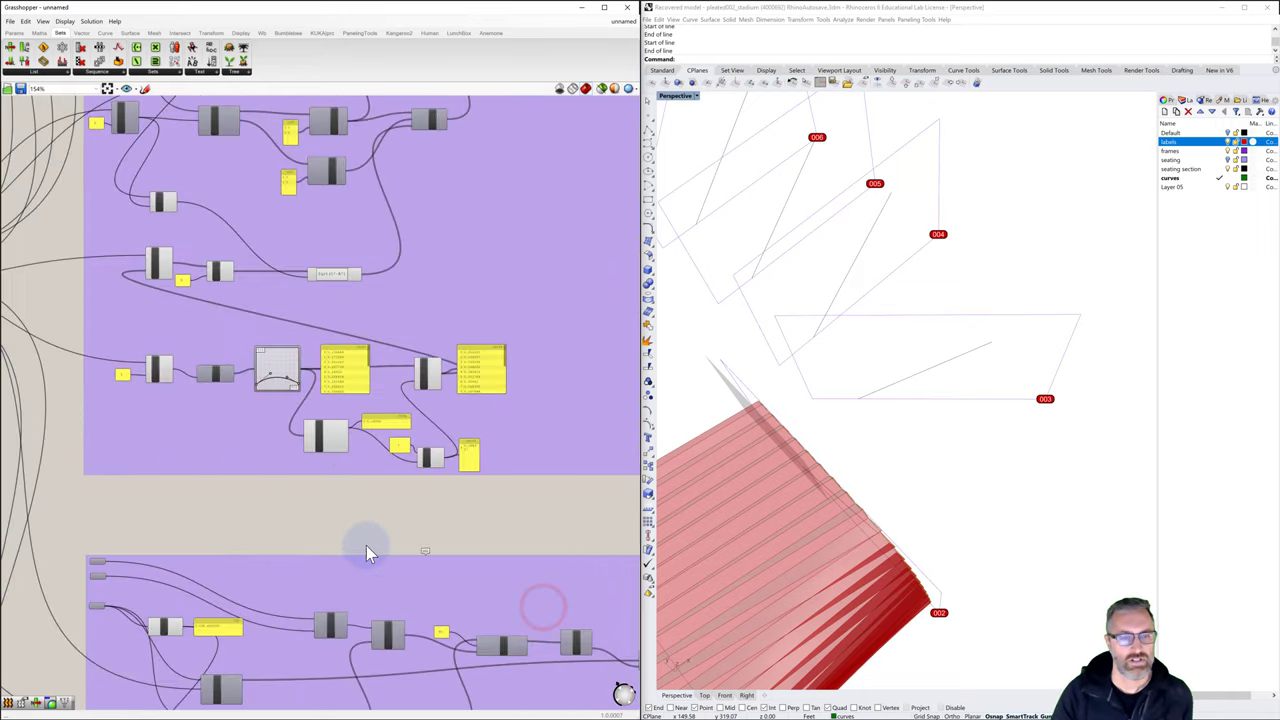
pyautogui.rightClick(410, 572)
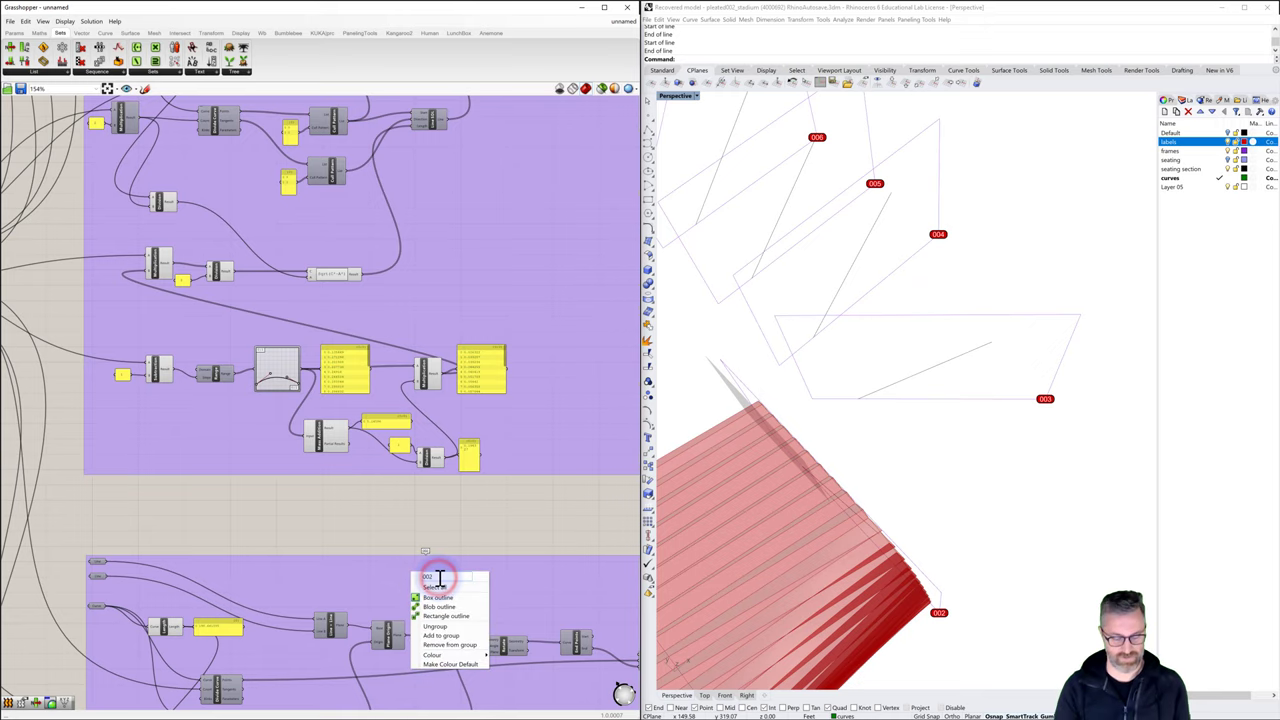
pyautogui.press('Return')
# Pan the canvas and orbit Rhino to view the pleated surface from new angles
pyautogui.moveTo(425, 516); pyautogui.dragTo(371, 471, button='right')
pyautogui.moveTo(792, 382); pyautogui.dragTo(851, 360, button='right')
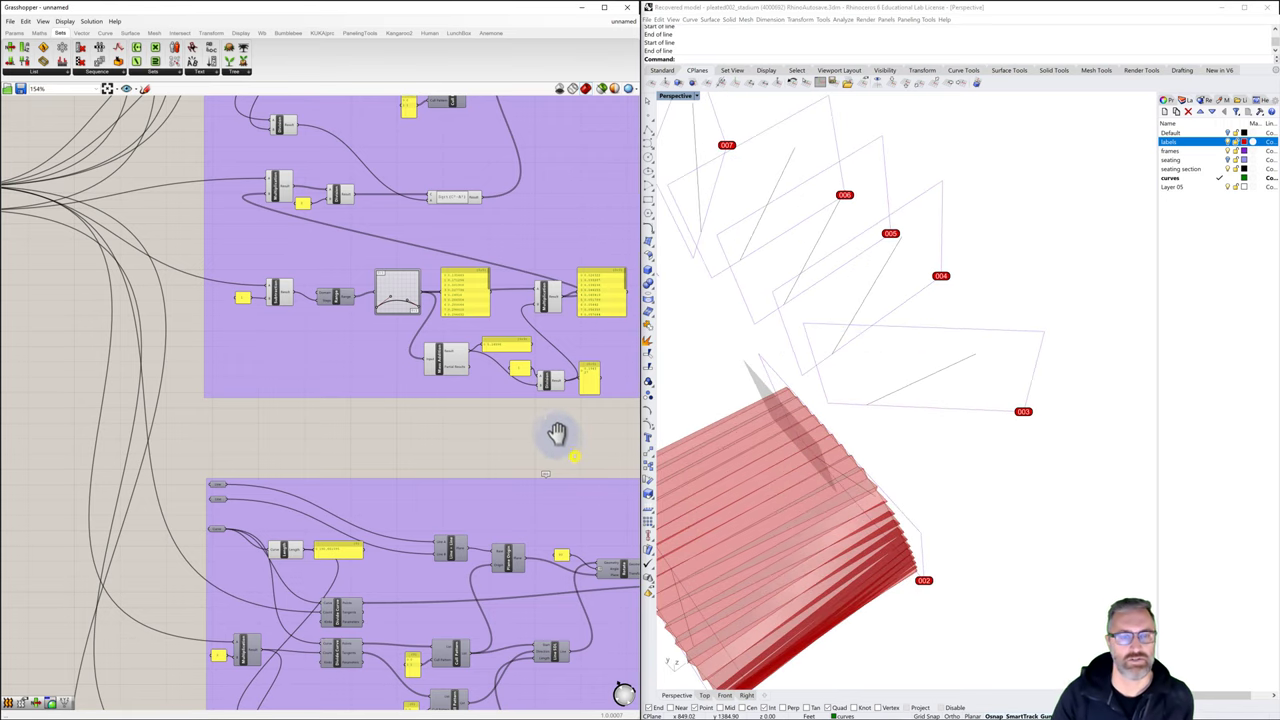
pyautogui.moveTo(560, 434); pyautogui.dragTo(544, 408, button='right')
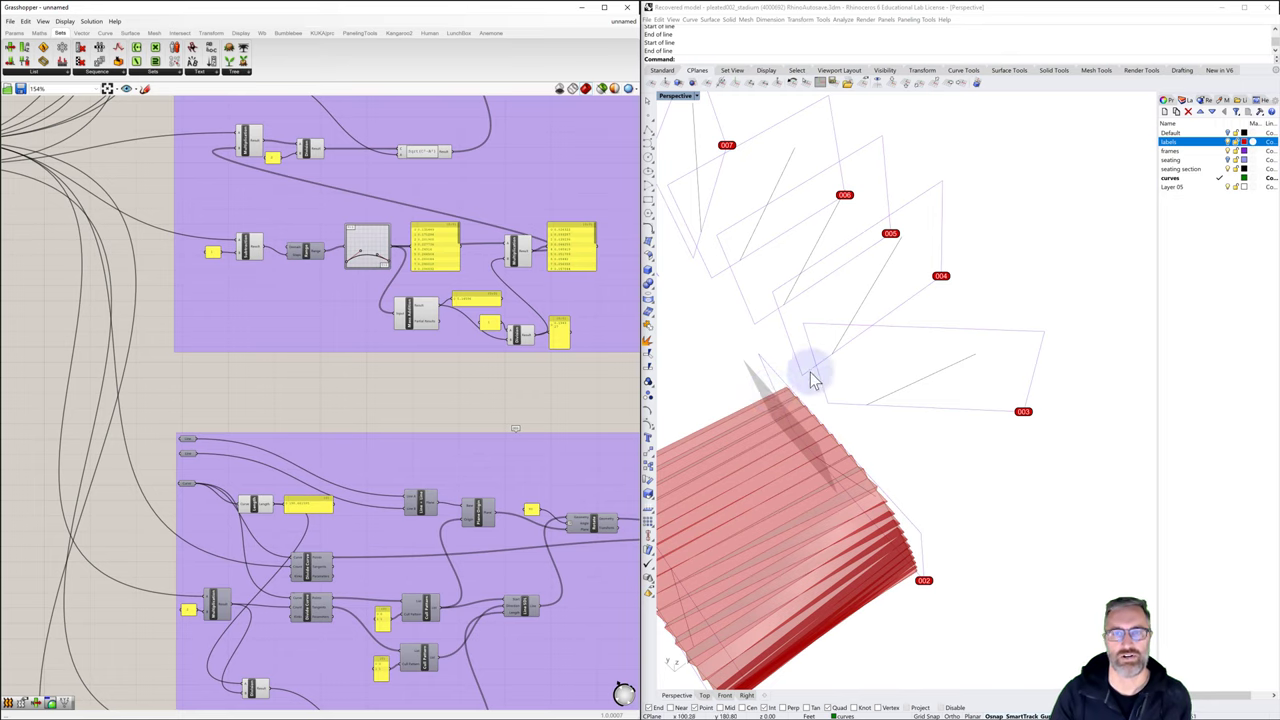
pyautogui.moveTo(803, 386); pyautogui.dragTo(814, 380, button='right')
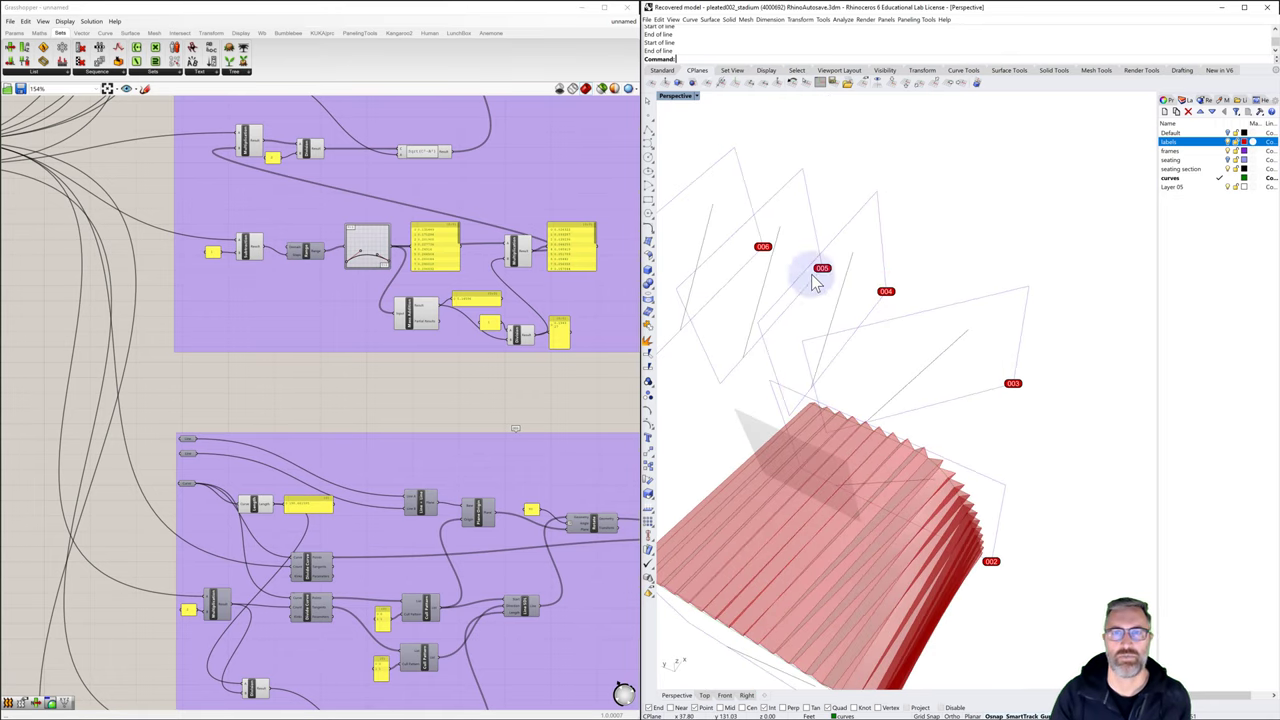
pyautogui.click(829, 81)
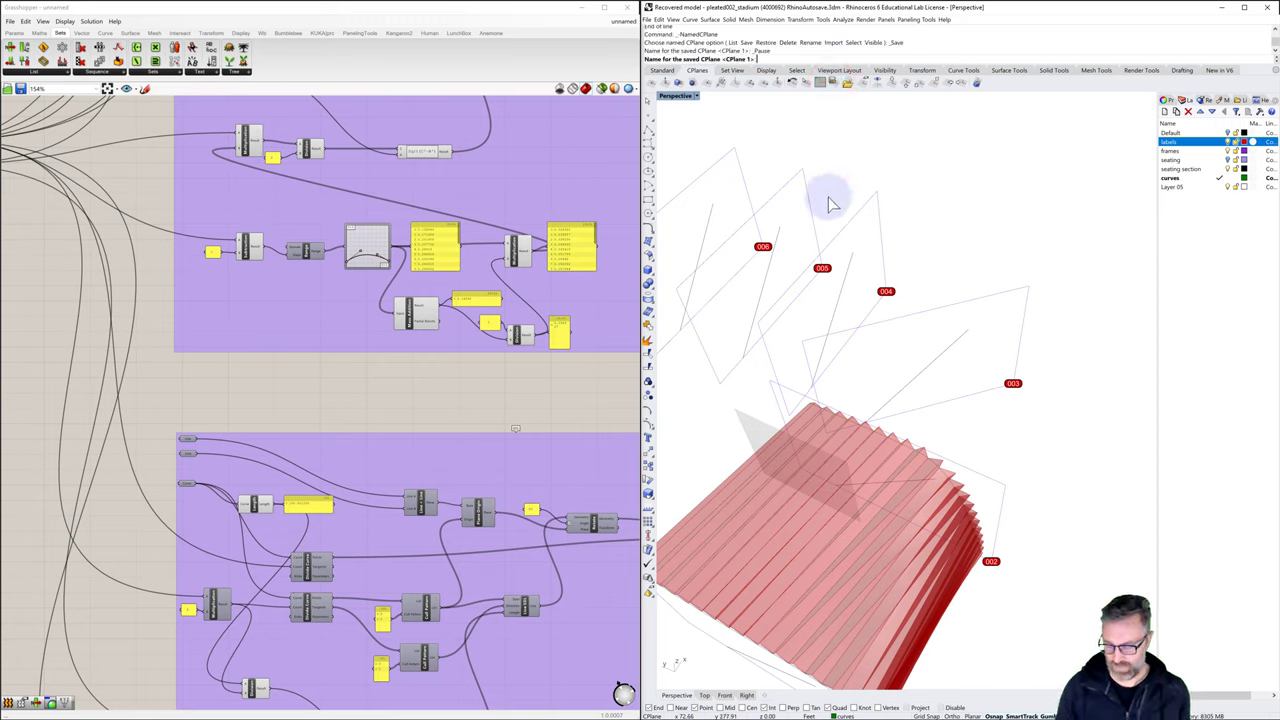
pyautogui.press('Return')
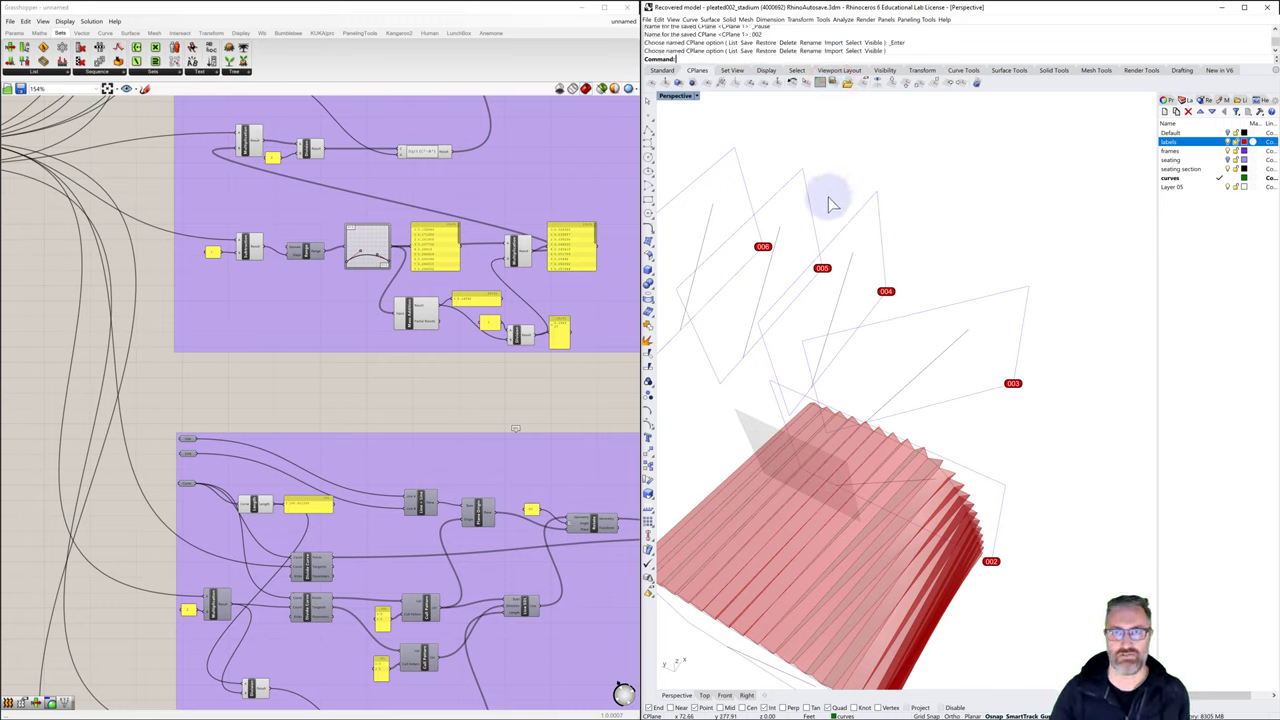
pyautogui.moveTo(877, 143); pyautogui.dragTo(873, 312, button='right')
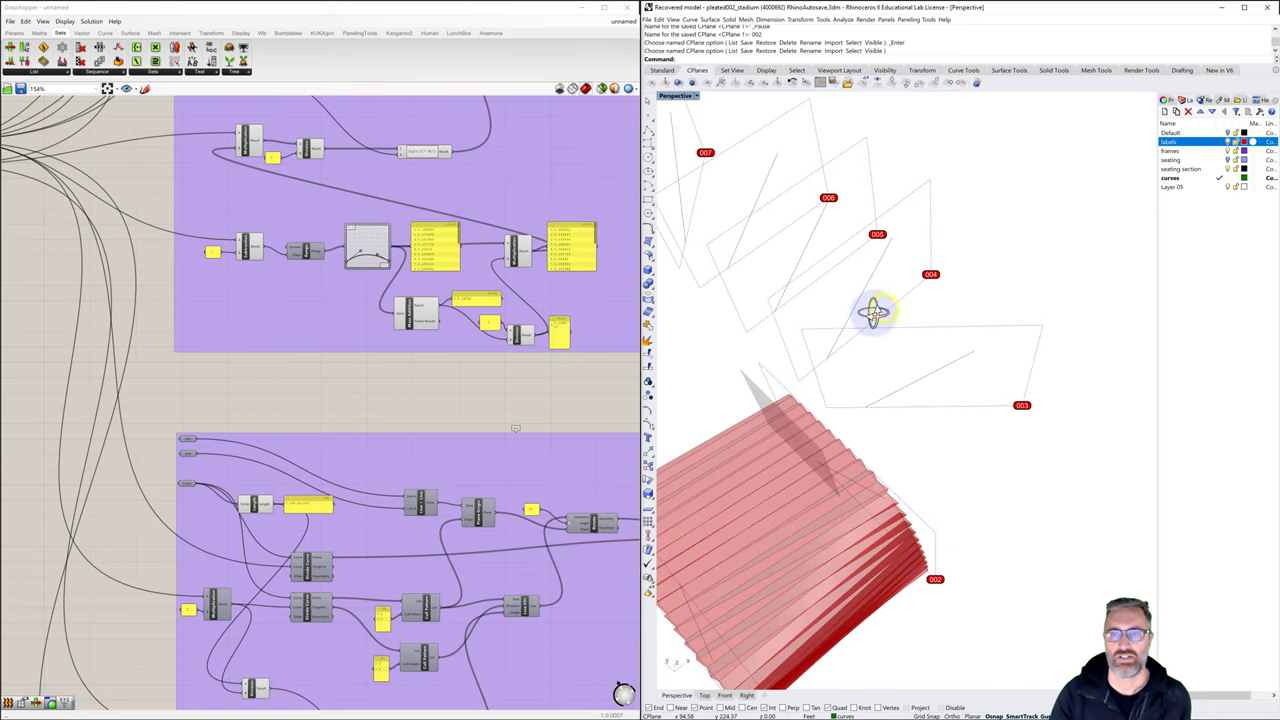
pyautogui.click(748, 83)
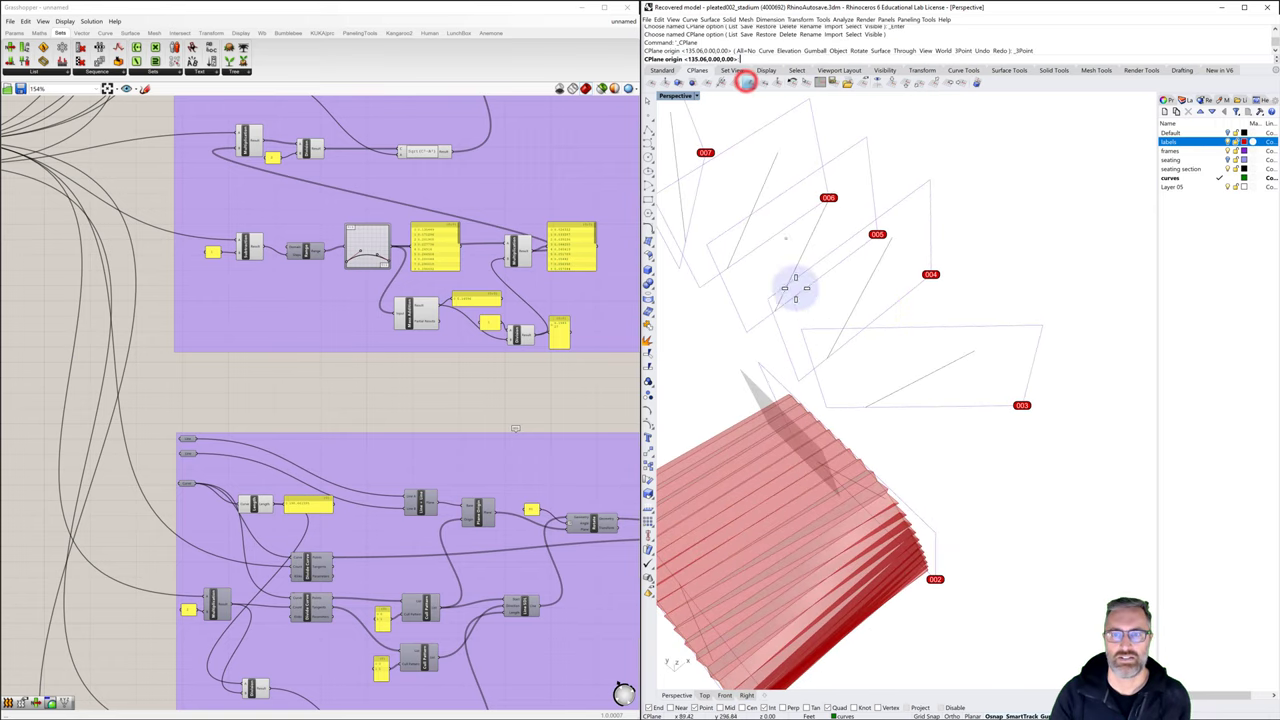
pyautogui.click(828, 404)
pyautogui.click(1021, 405)
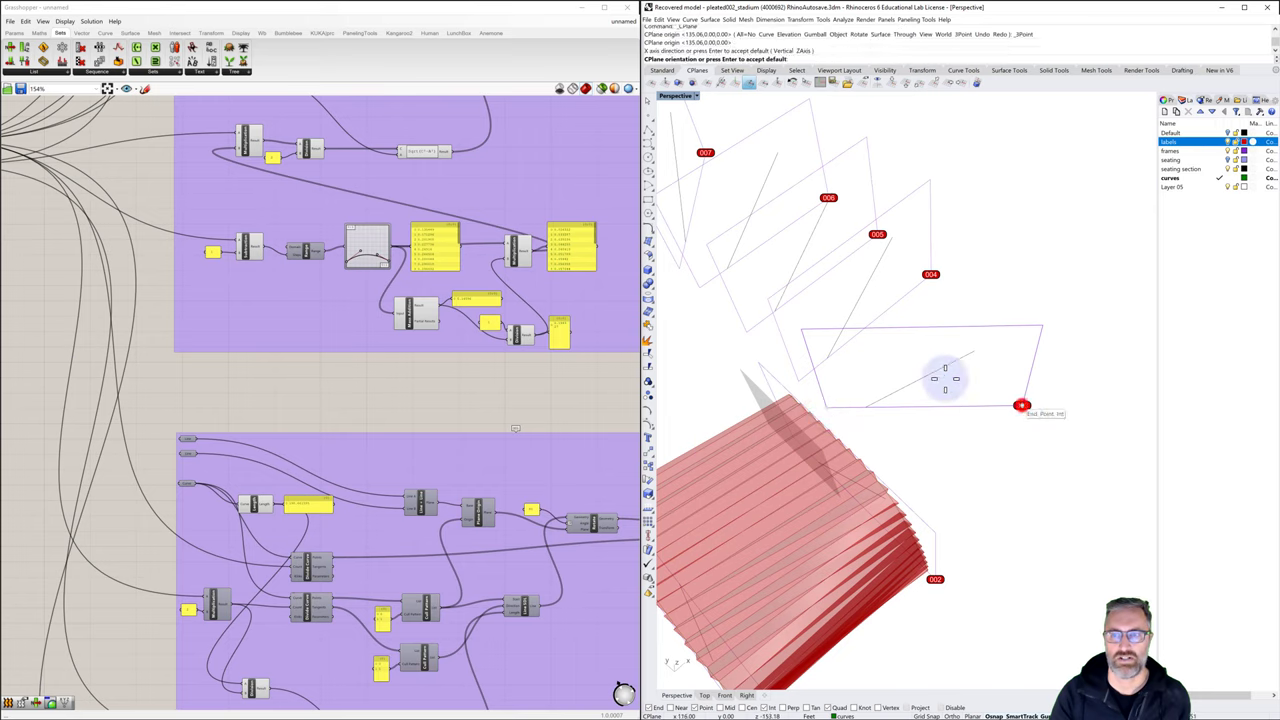
pyautogui.click(800, 330)
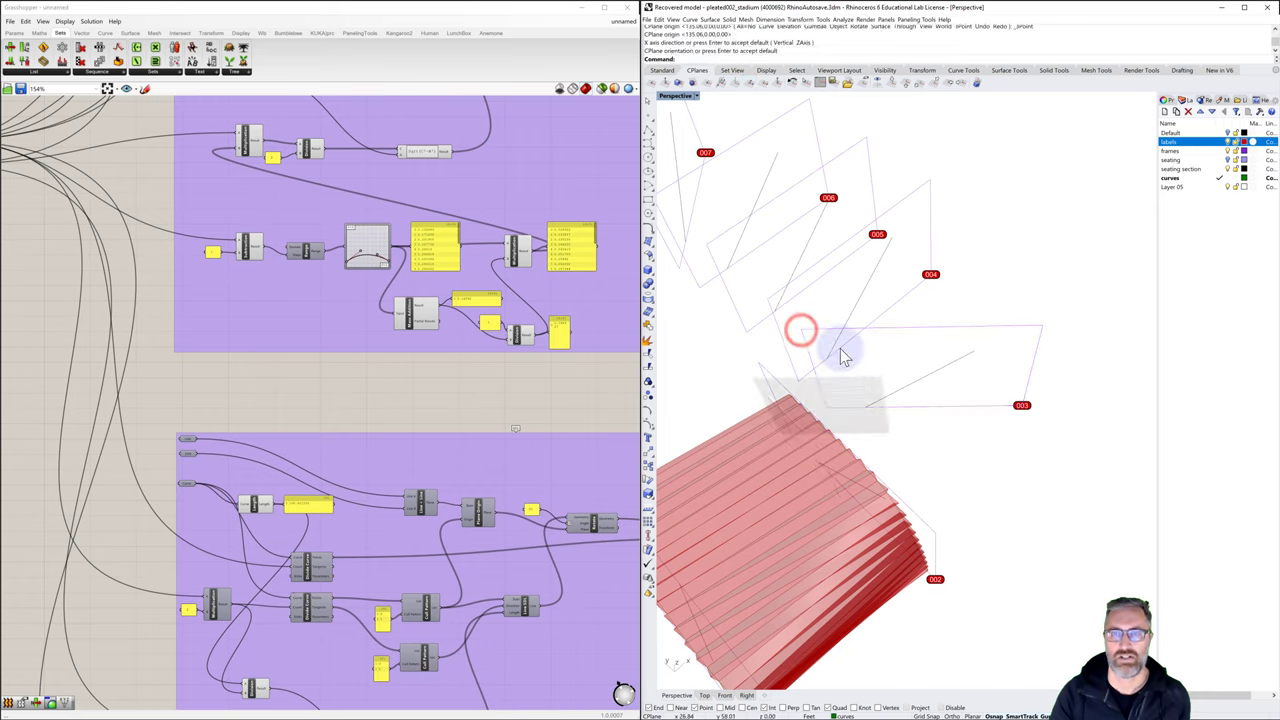
pyautogui.click(834, 84)
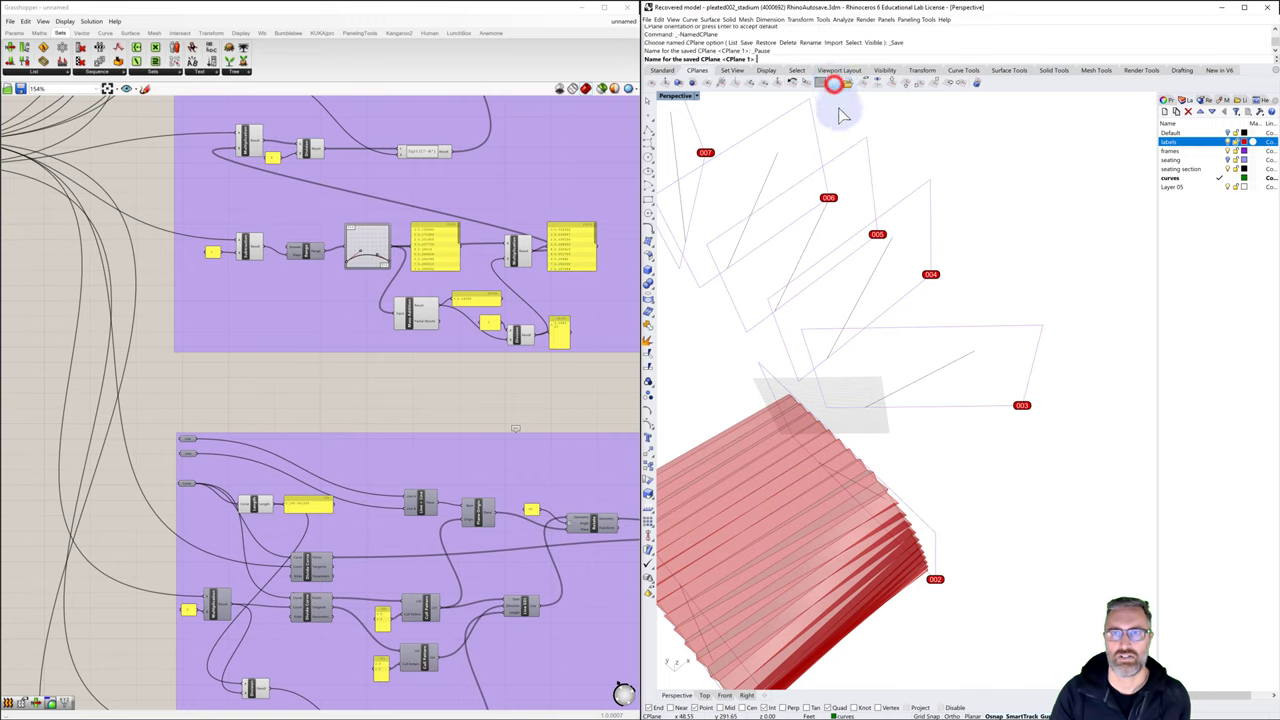
pyautogui.press('Return')
pyautogui.press('Return')
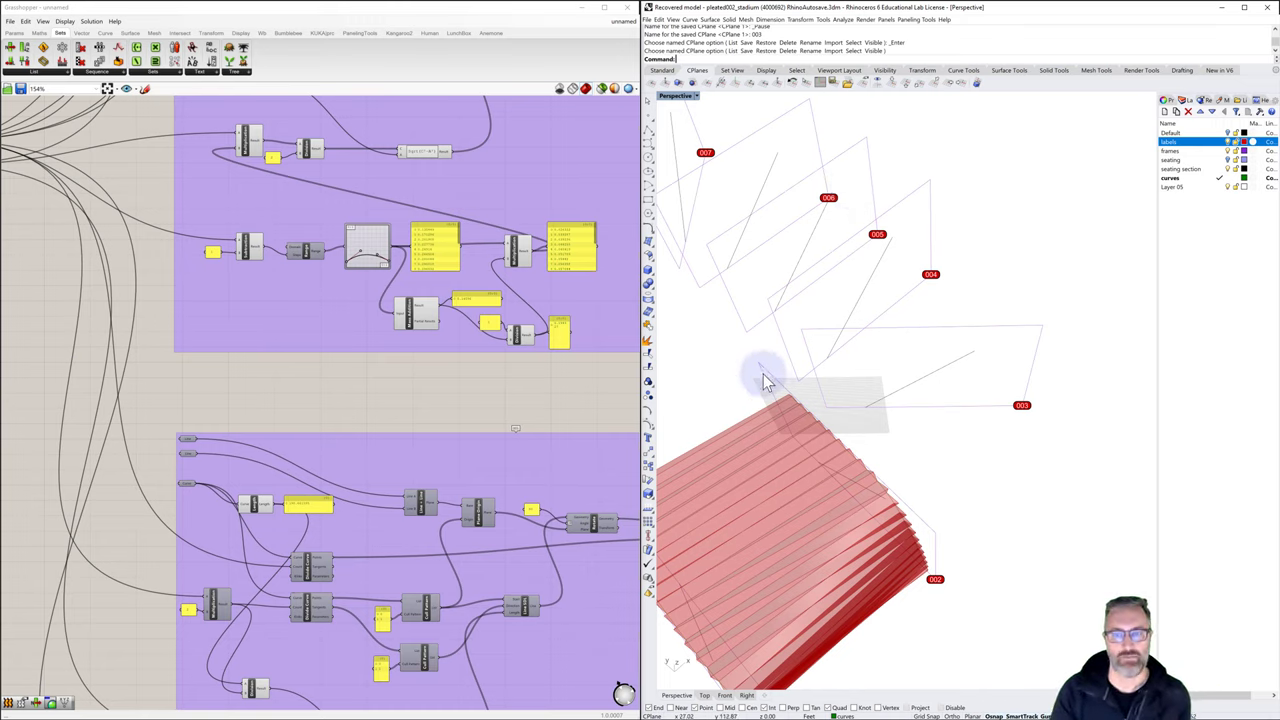
pyautogui.moveTo(852, 404); pyautogui.dragTo(942, 458, button='right')
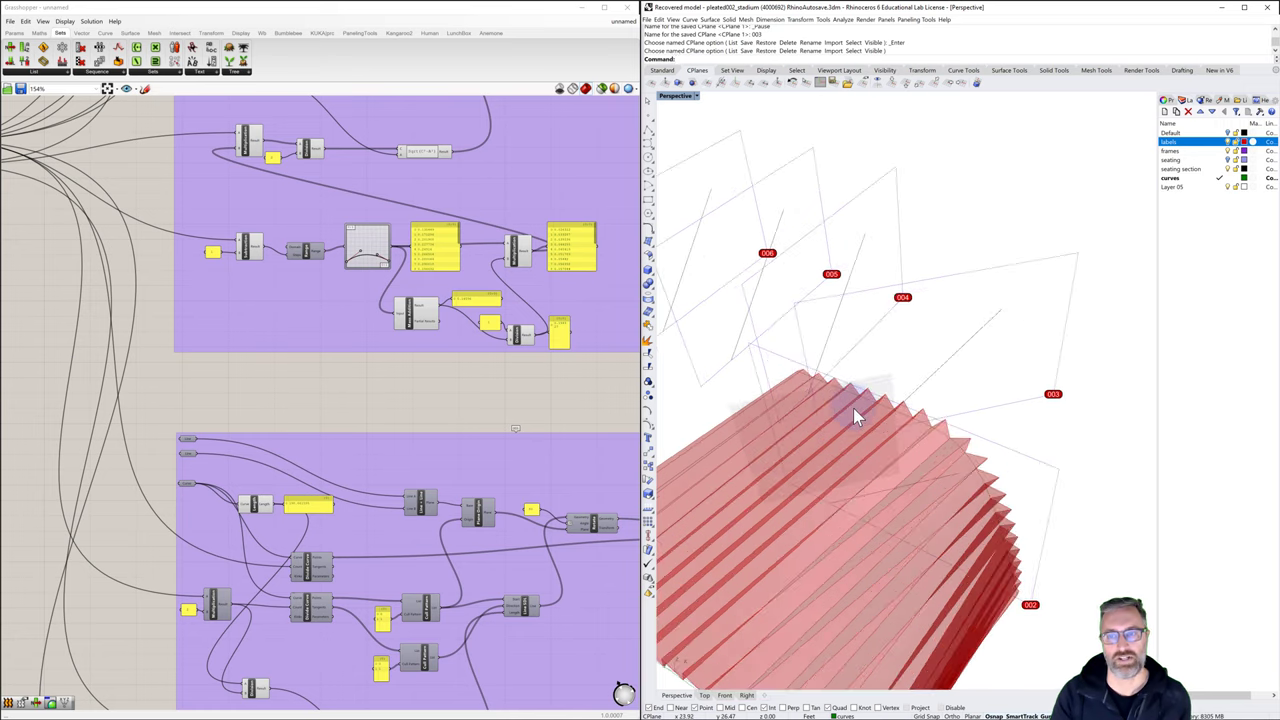
pyautogui.moveTo(853, 407)
pyautogui.keyDown('shift'); pyautogui.mouseDown(button='right')
pyautogui.moveTo(843, 452)
pyautogui.moveTo(860, 420)
pyautogui.mouseUp(button='right'); pyautogui.keyUp('shift')
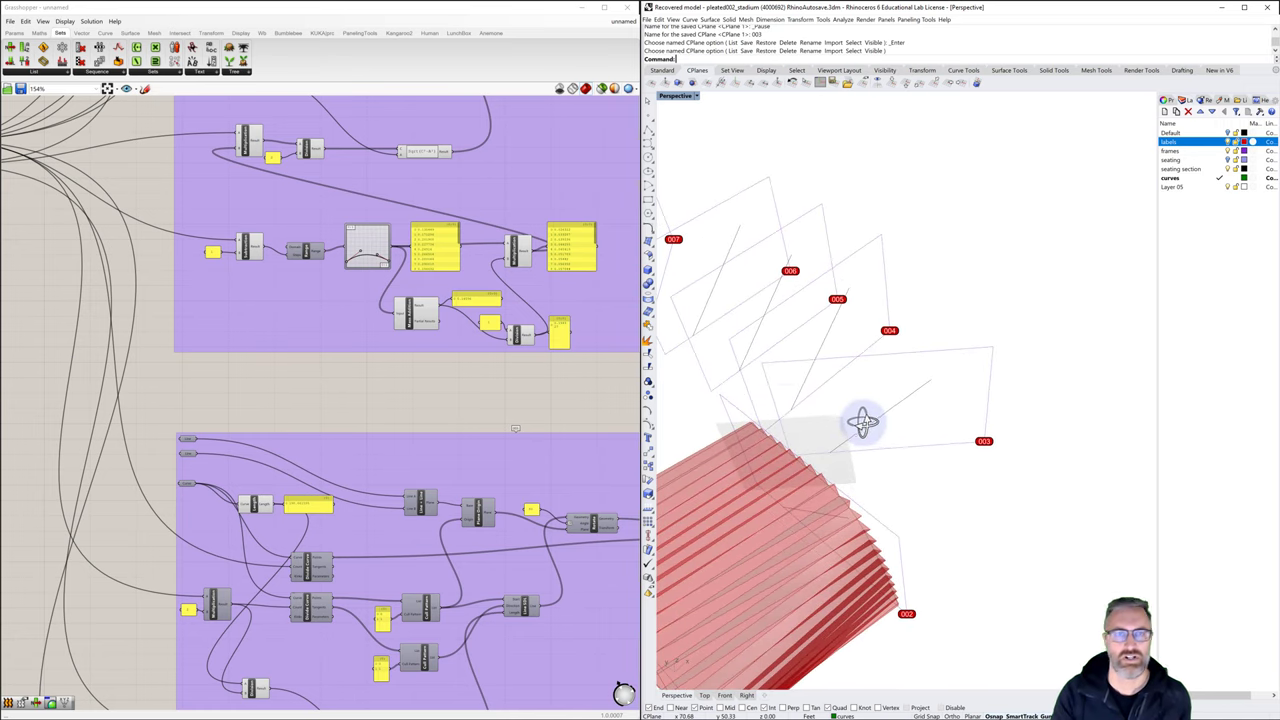
# Draw a seven-point freeform curve arcing from frame 003 leftward past 004 toward 005
pyautogui.click(650, 141)
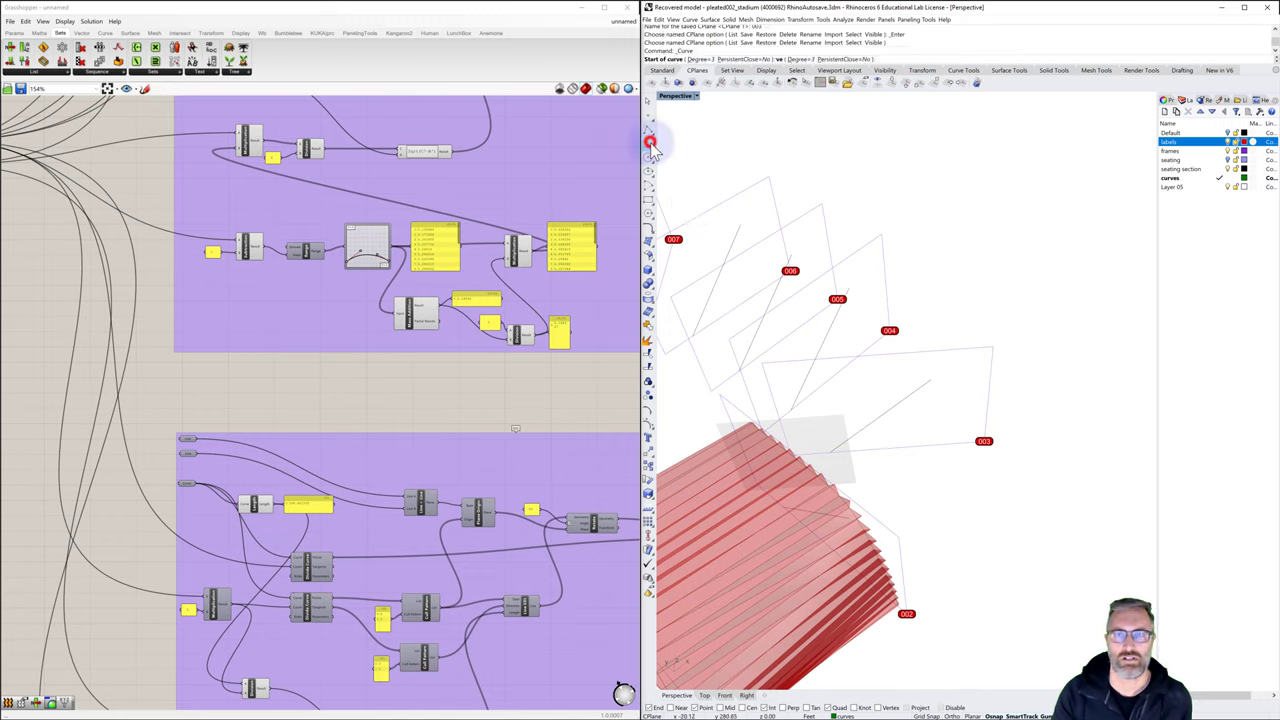
pyautogui.moveTo(934, 407)
pyautogui.mouseDown(button='right')
pyautogui.moveTo(937, 391)
pyautogui.moveTo(940, 405)
pyautogui.mouseUp(button='right')
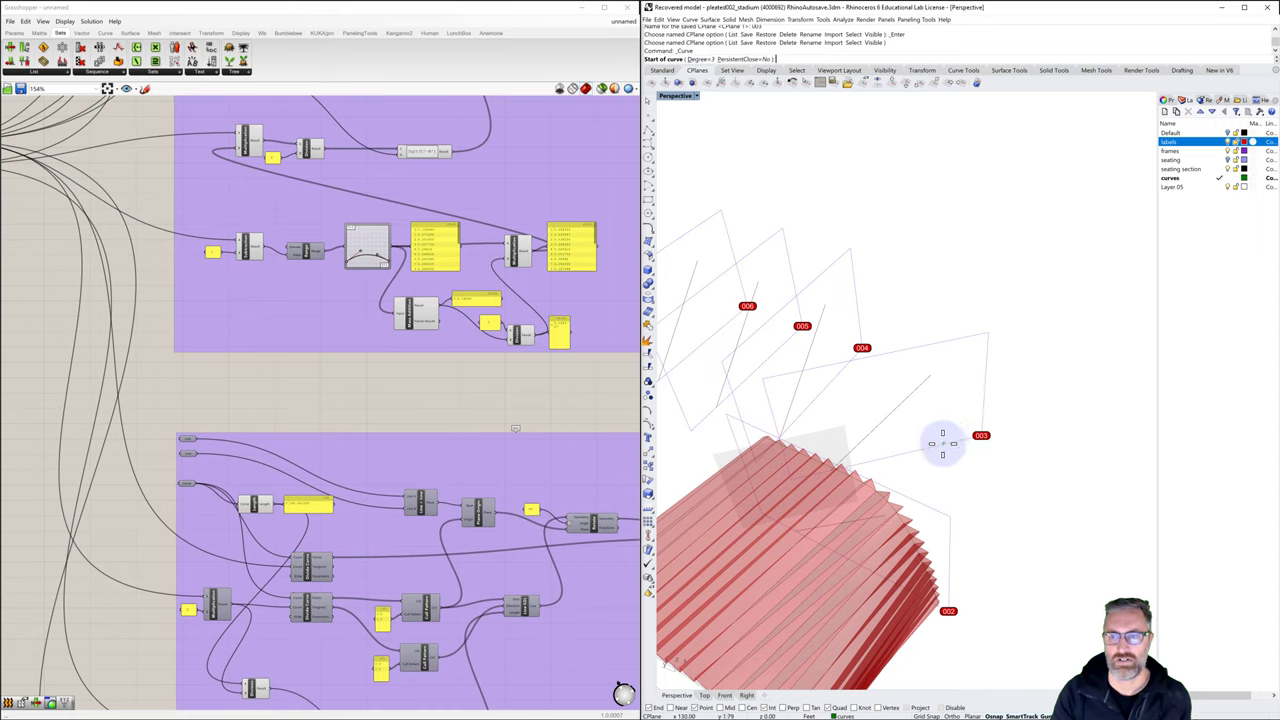
pyautogui.click(942, 443)
pyautogui.click(962, 399)
pyautogui.click(961, 358)
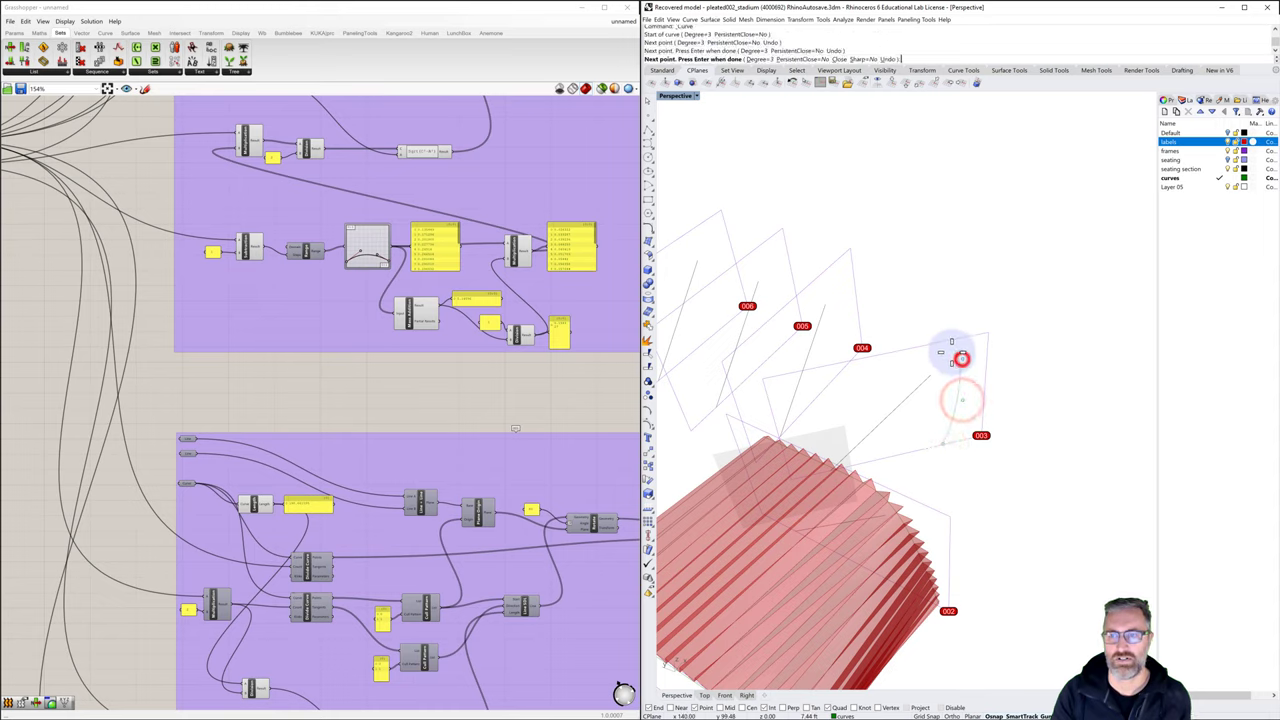
pyautogui.click(948, 348)
pyautogui.click(914, 349)
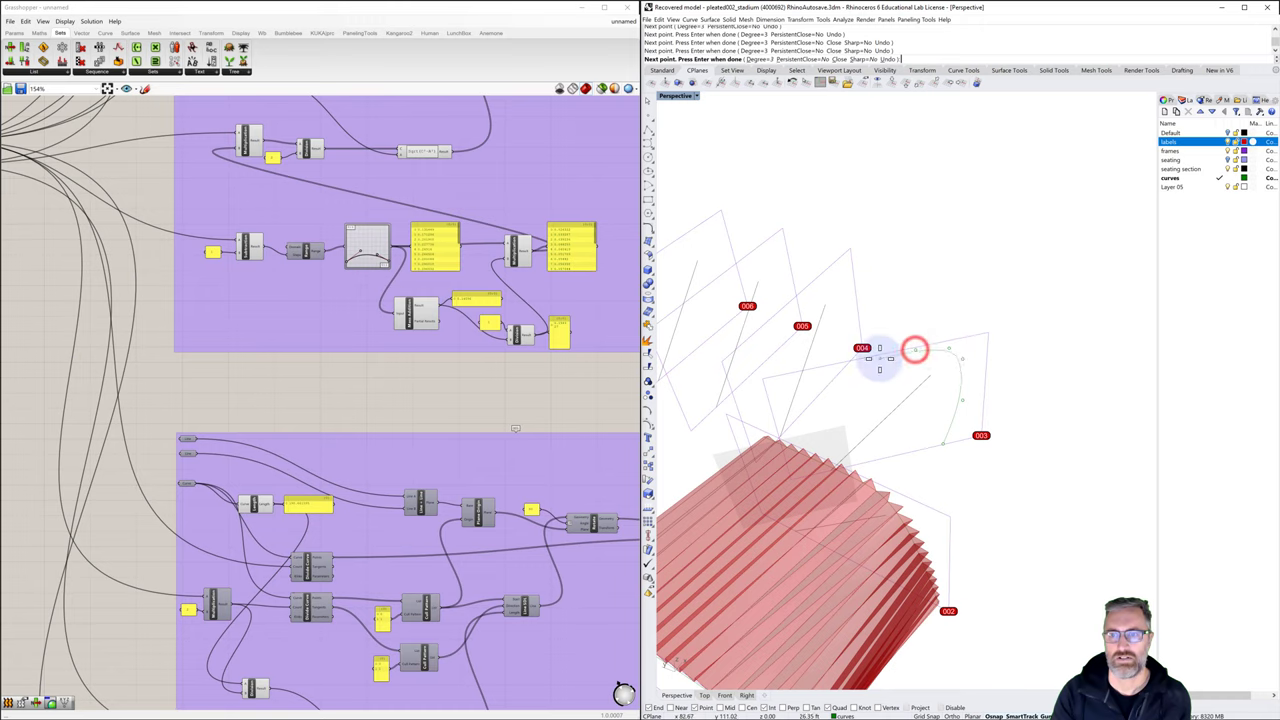
pyautogui.click(863, 365)
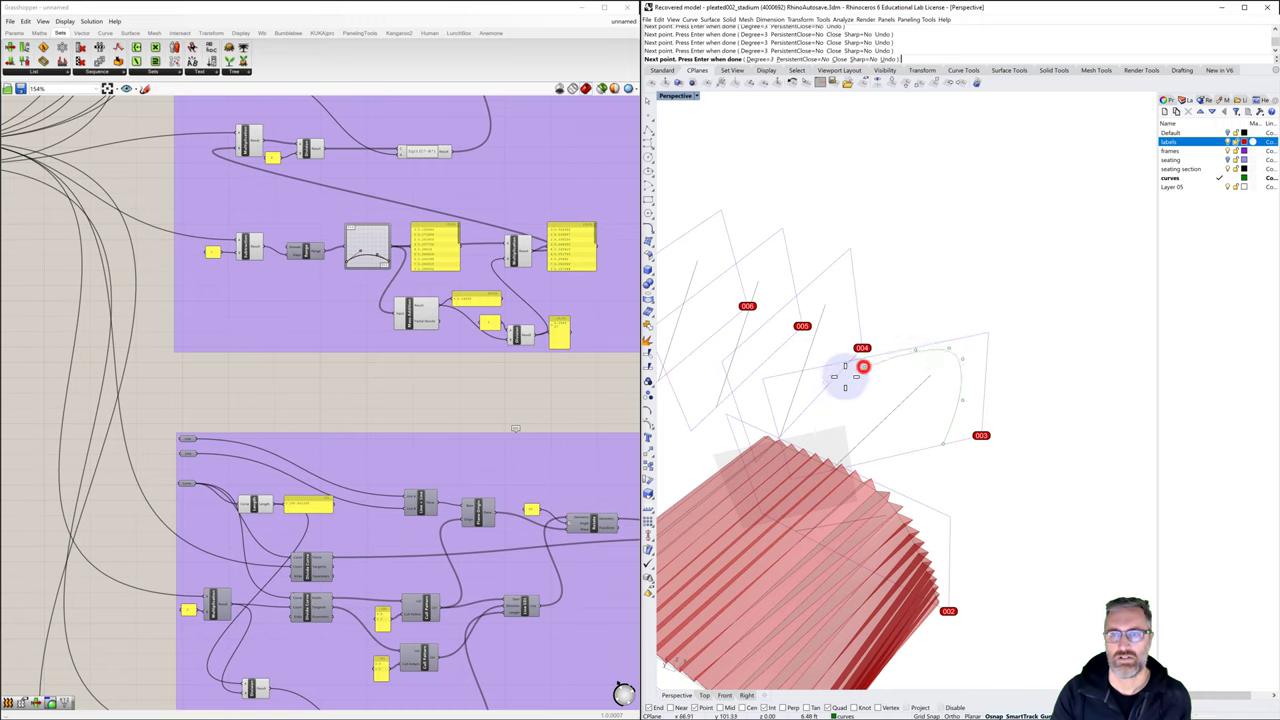
pyautogui.click(820, 379)
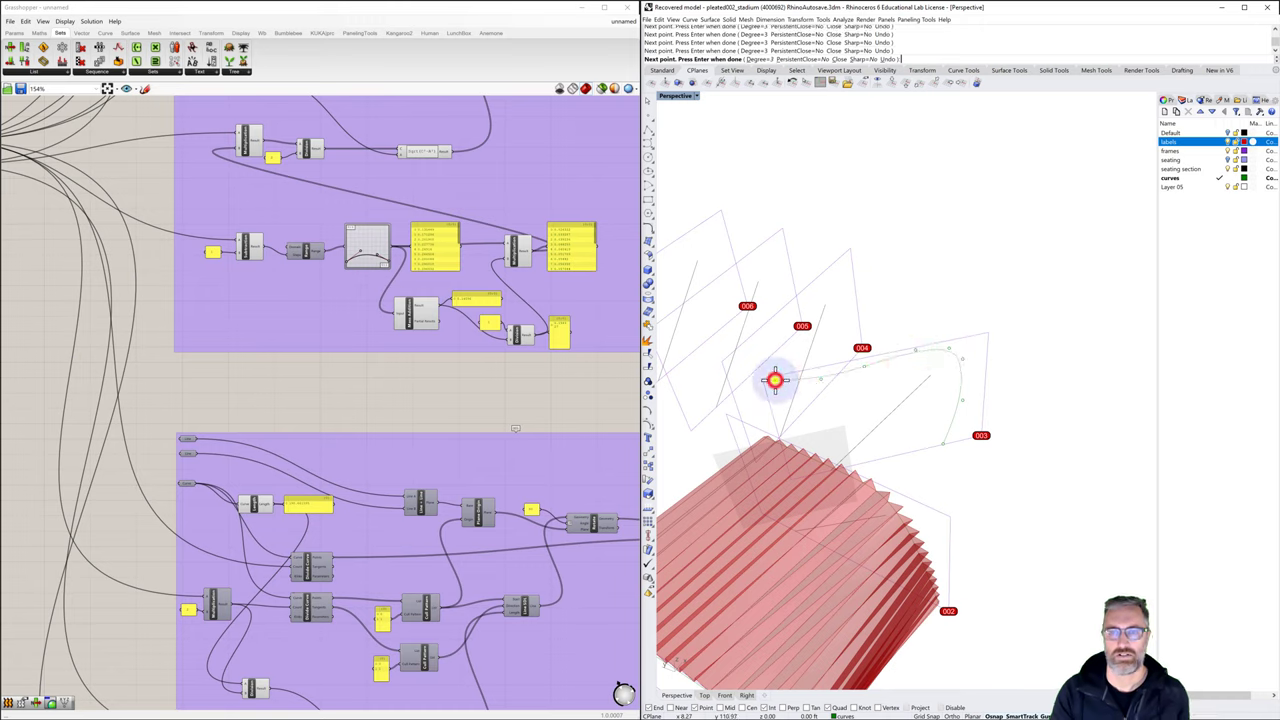
pyautogui.press('Return')
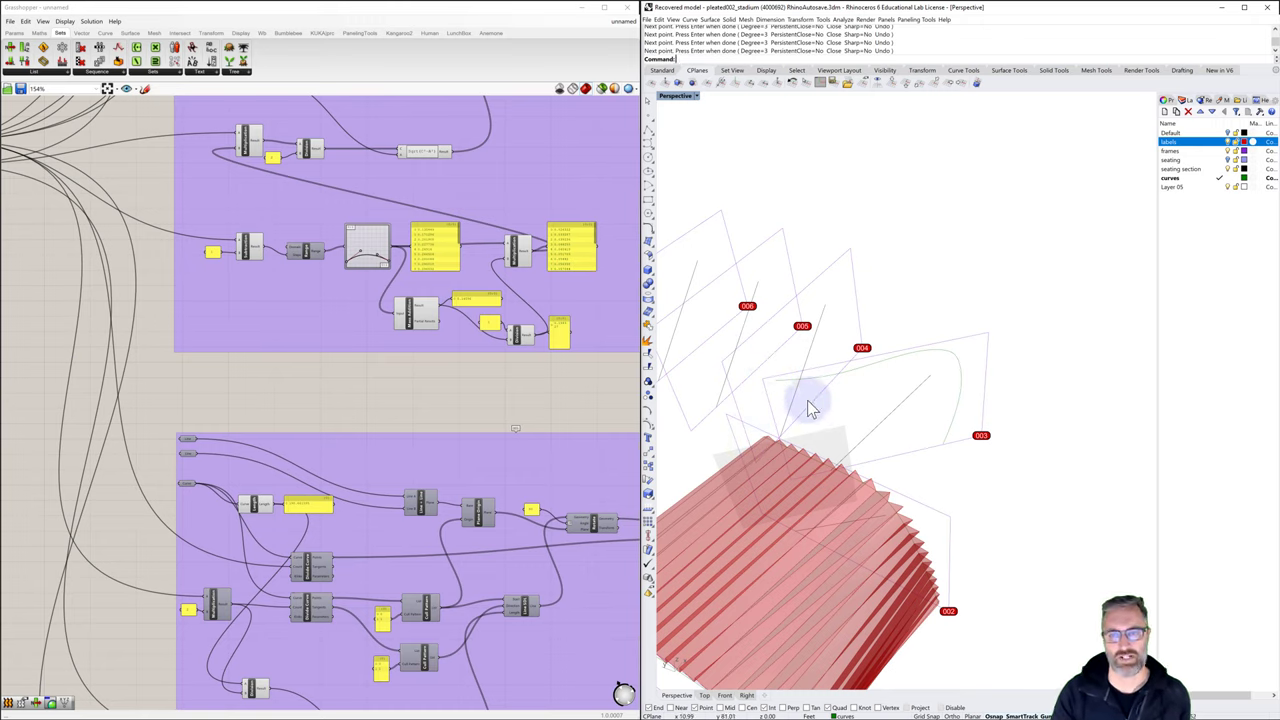
# Set the copied group's Curve parameter to the newly drawn Rhino curve and inspect the pleats
pyautogui.rightClick(184, 484)
pyautogui.click(222, 594)
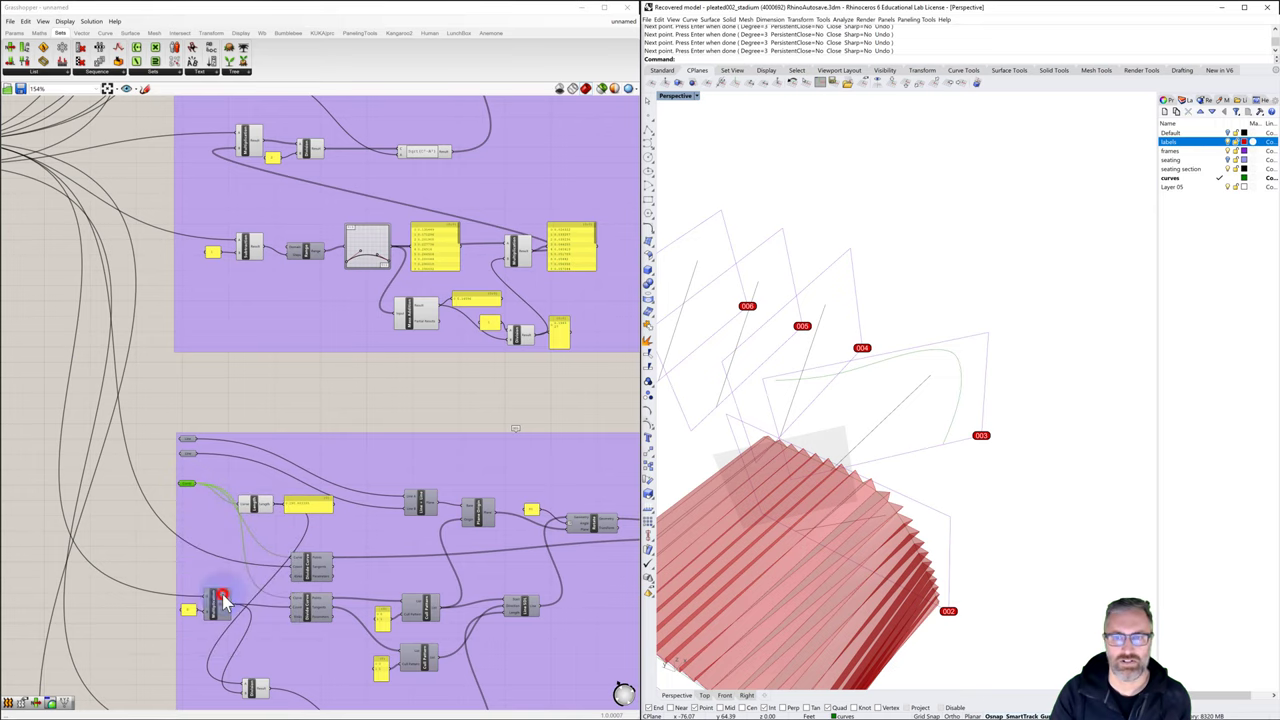
pyautogui.click(862, 375)
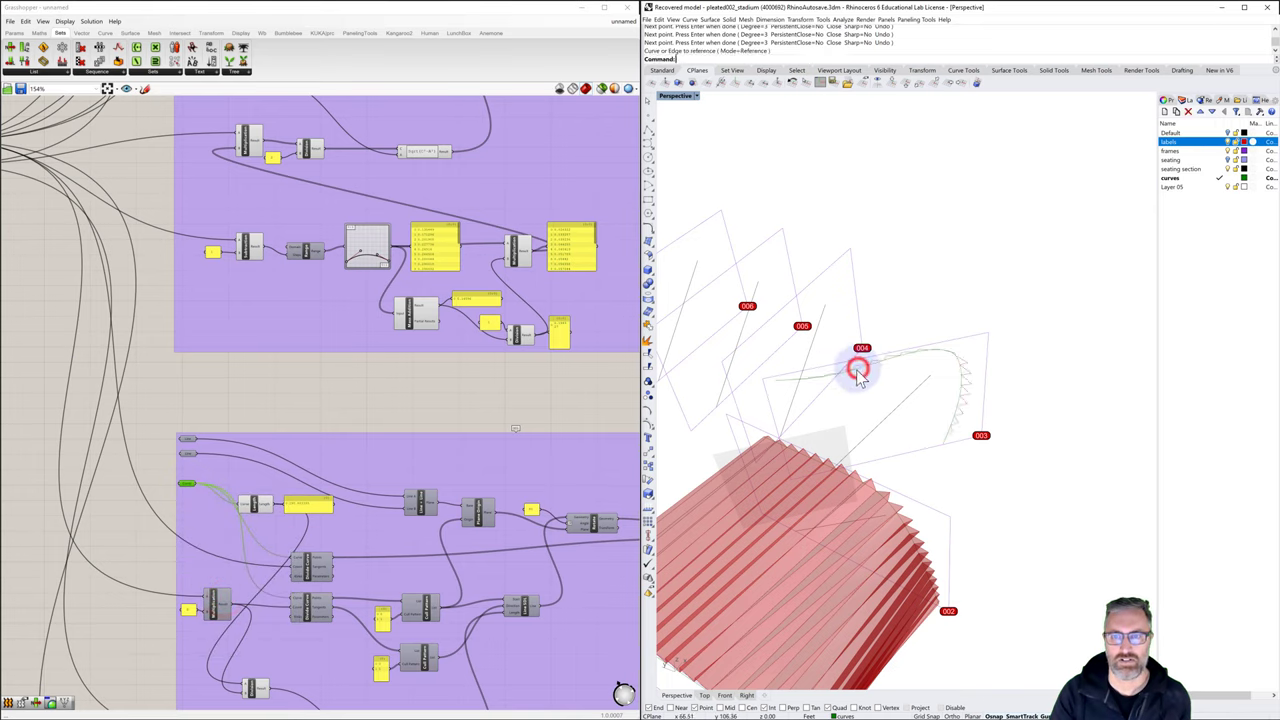
pyautogui.click(568, 402)
pyautogui.moveTo(819, 406)
pyautogui.mouseDown(button='right')
pyautogui.moveTo(866, 434)
pyautogui.moveTo(798, 418)
pyautogui.mouseUp(button='right')
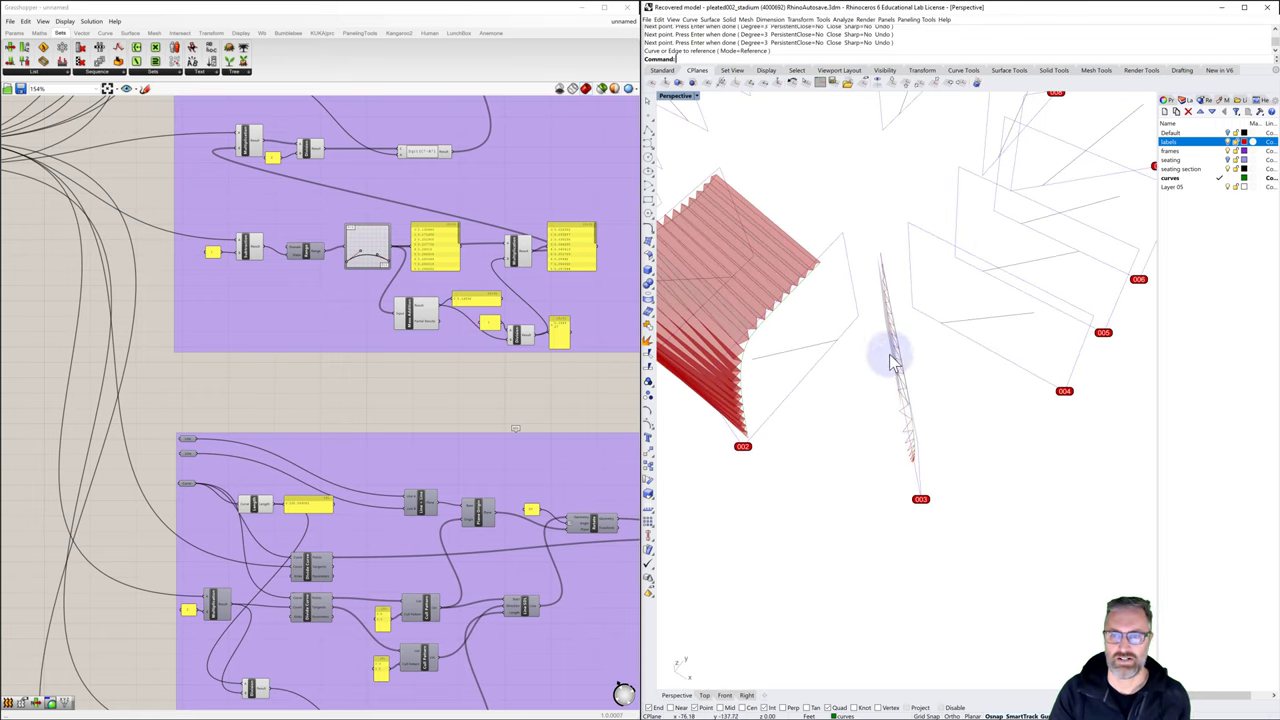
pyautogui.moveTo(889, 354); pyautogui.dragTo(930, 356, button='right')
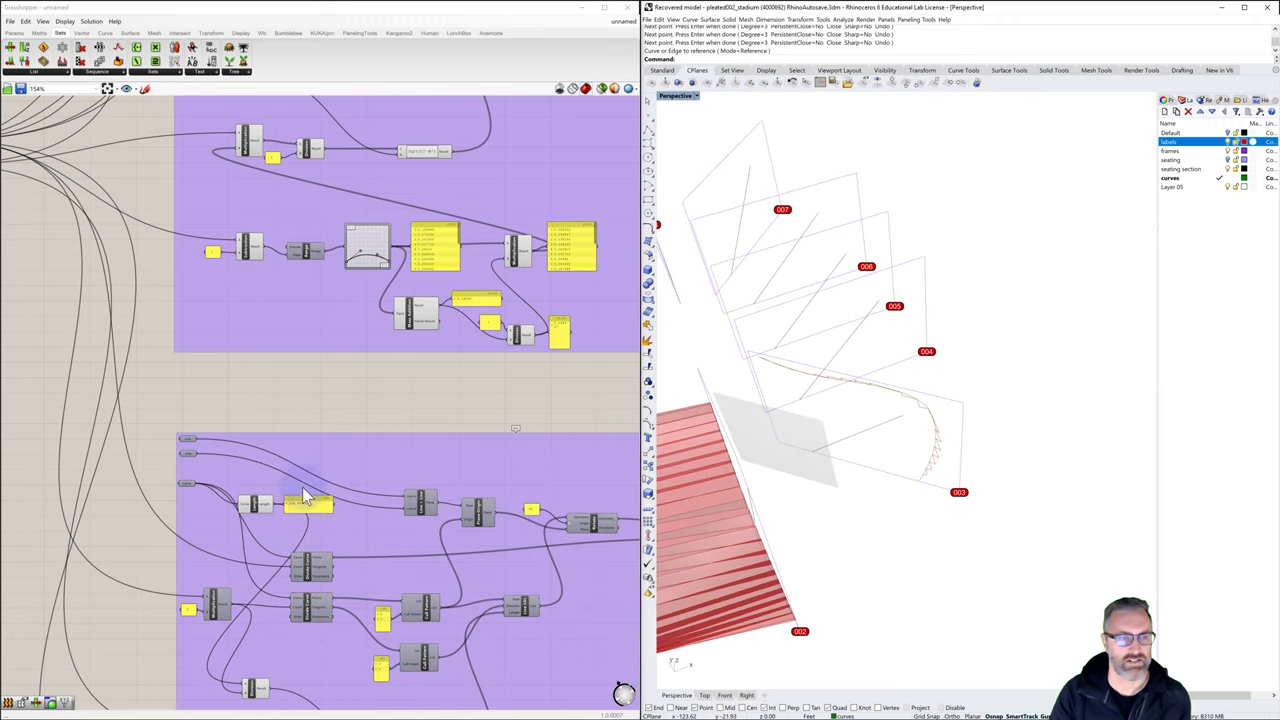
# Set the first Line input to a new line from the grey plane to frame 003's corner
pyautogui.rightClick(189, 454)
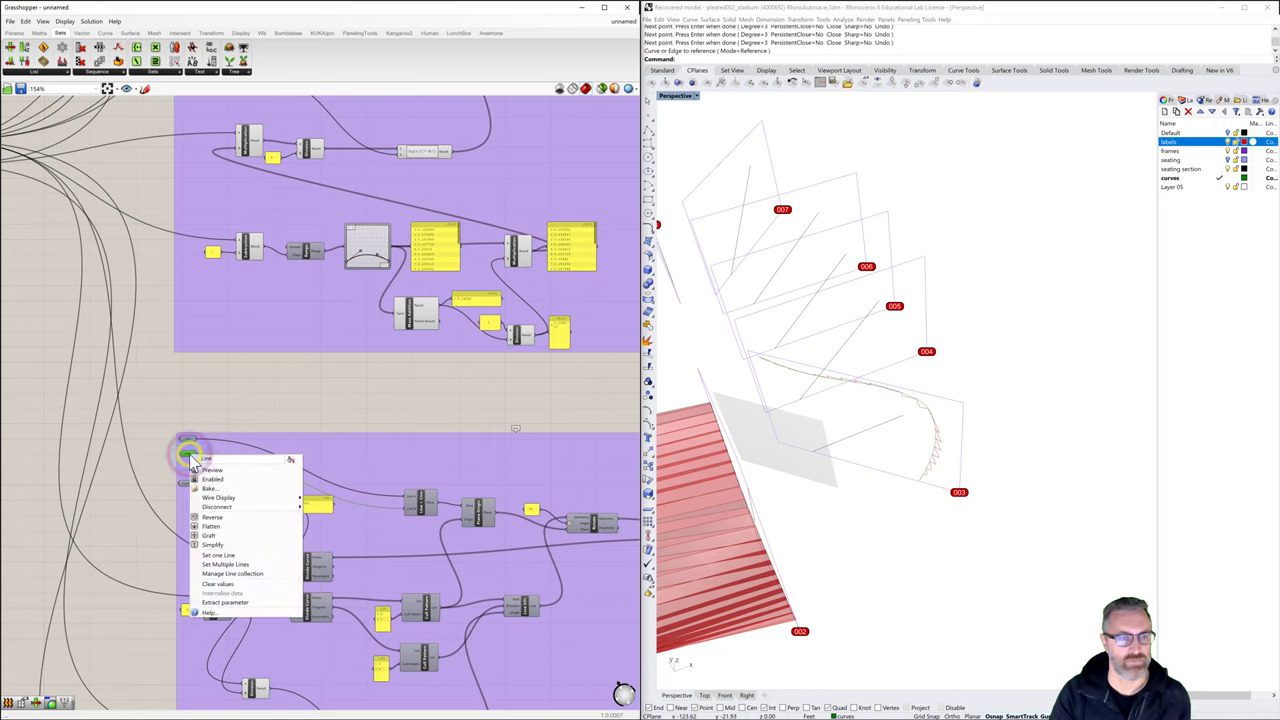
pyautogui.click(239, 557)
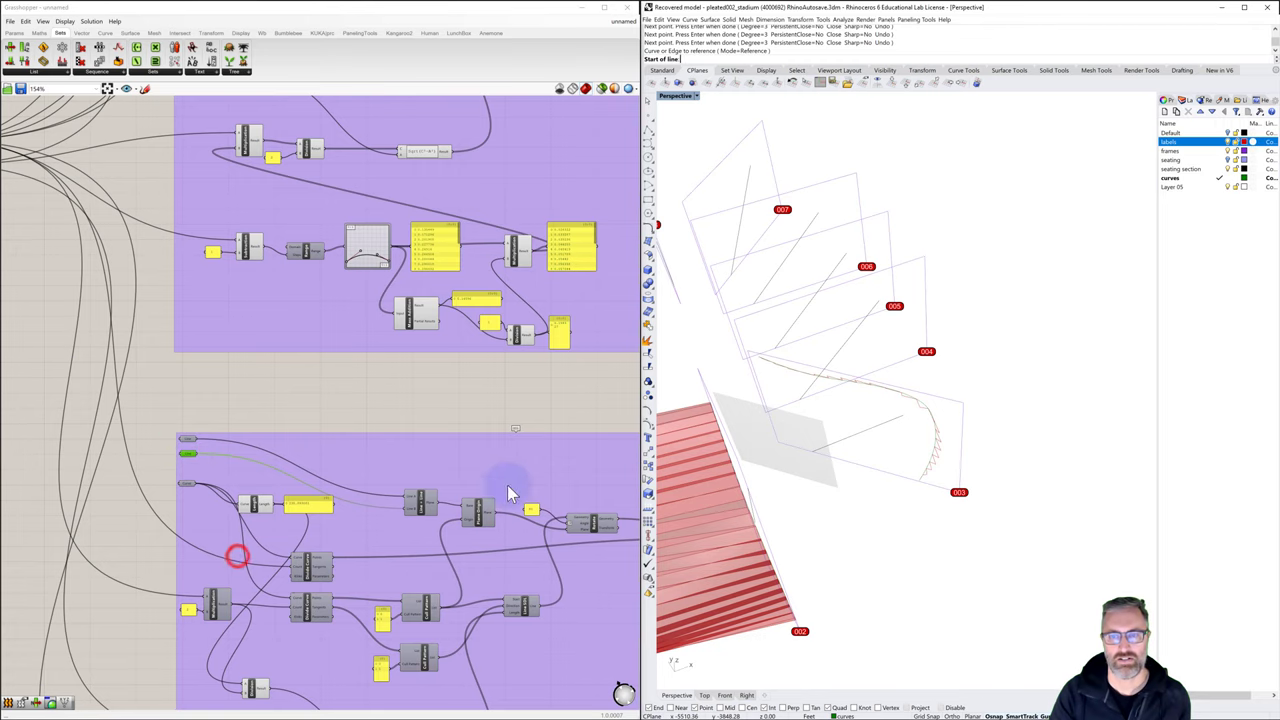
pyautogui.click(777, 441)
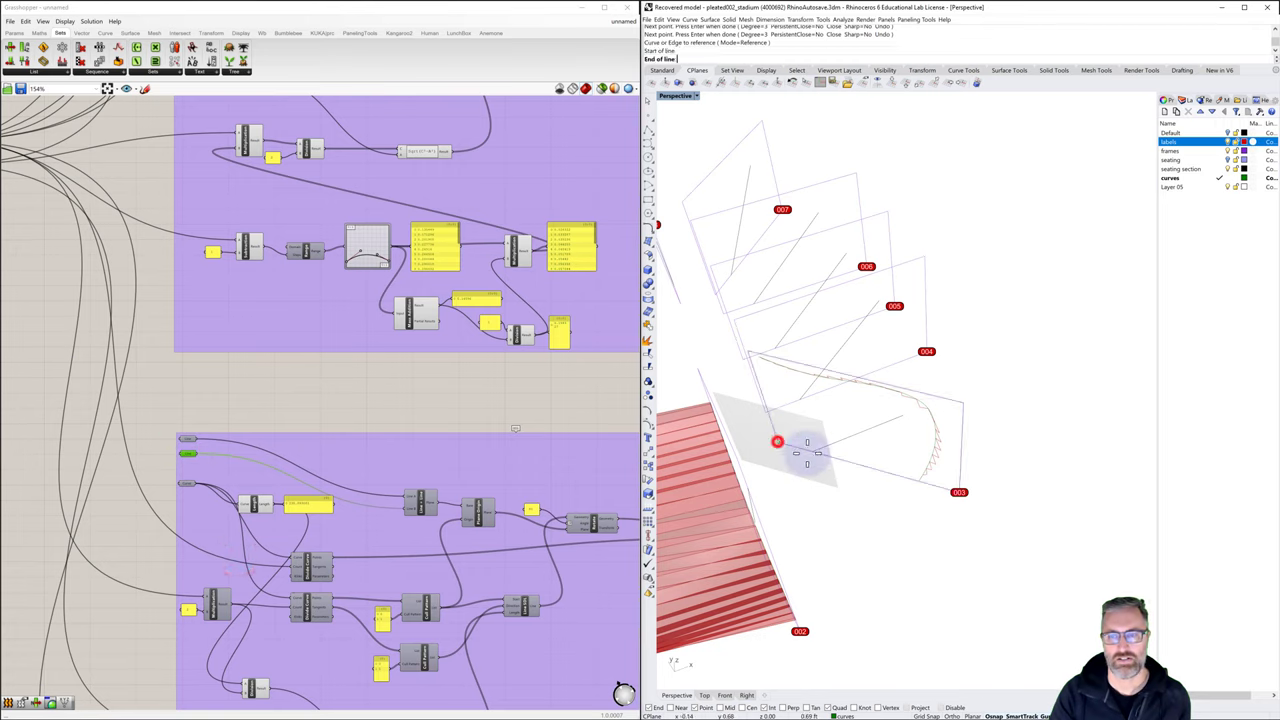
pyautogui.click(959, 492)
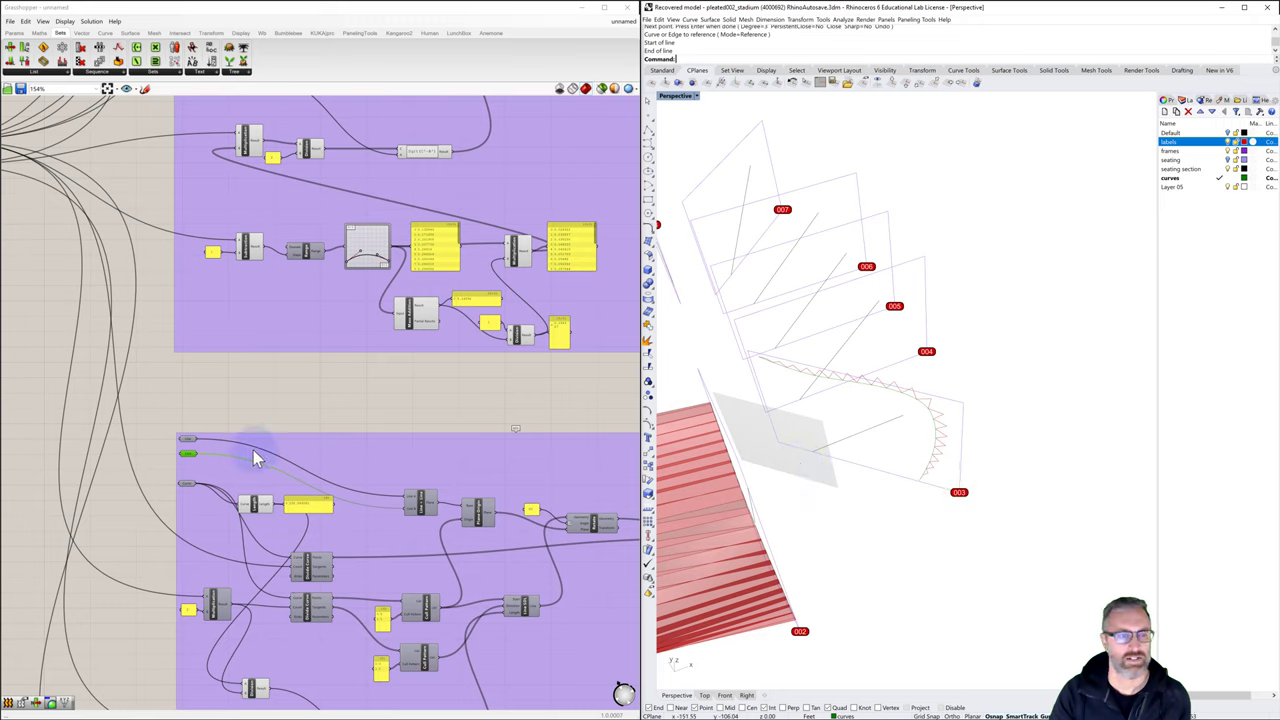
# Set the other Line input to a new line drawn upward from the surface corner
pyautogui.rightClick(184, 439)
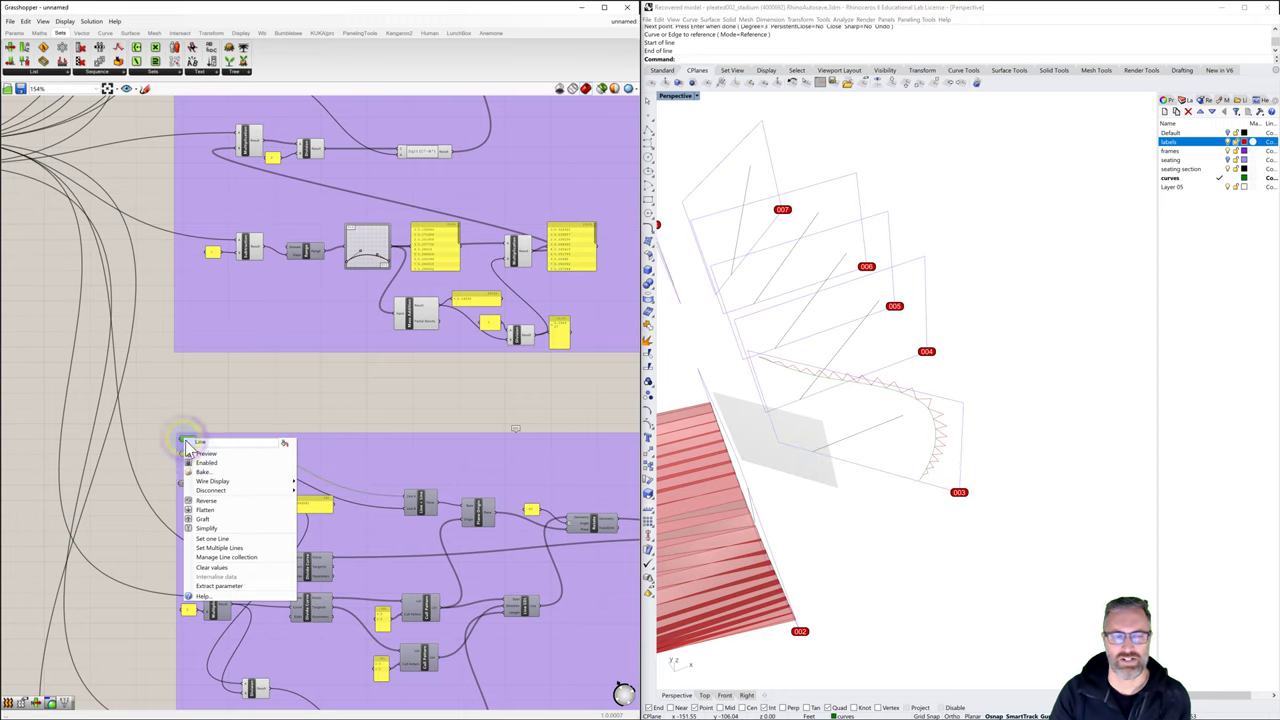
pyautogui.click(229, 540)
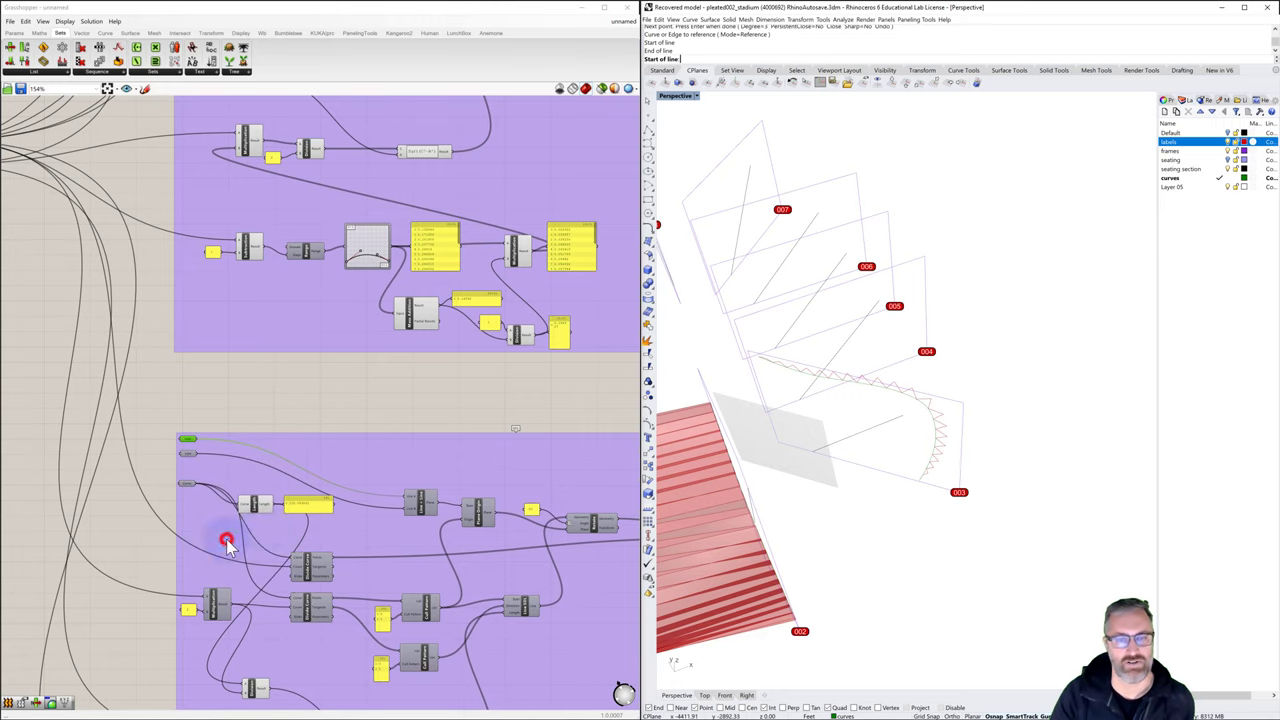
pyautogui.click(780, 441)
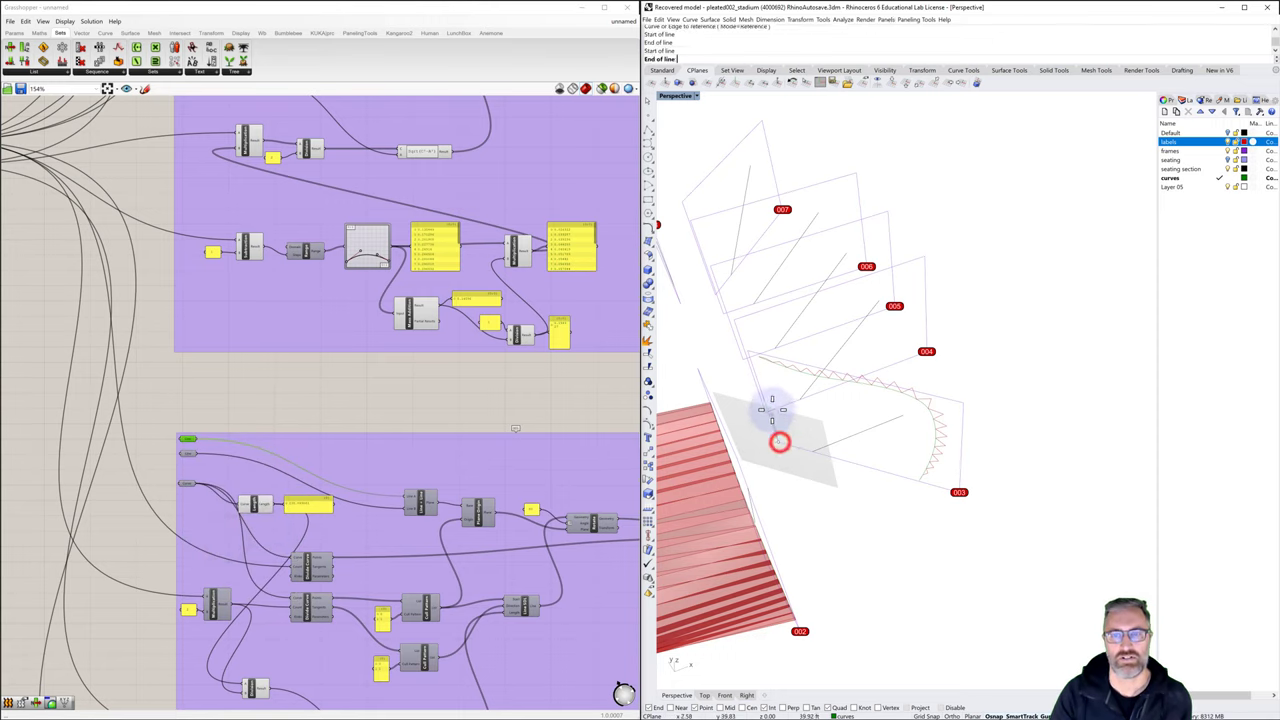
pyautogui.click(748, 351)
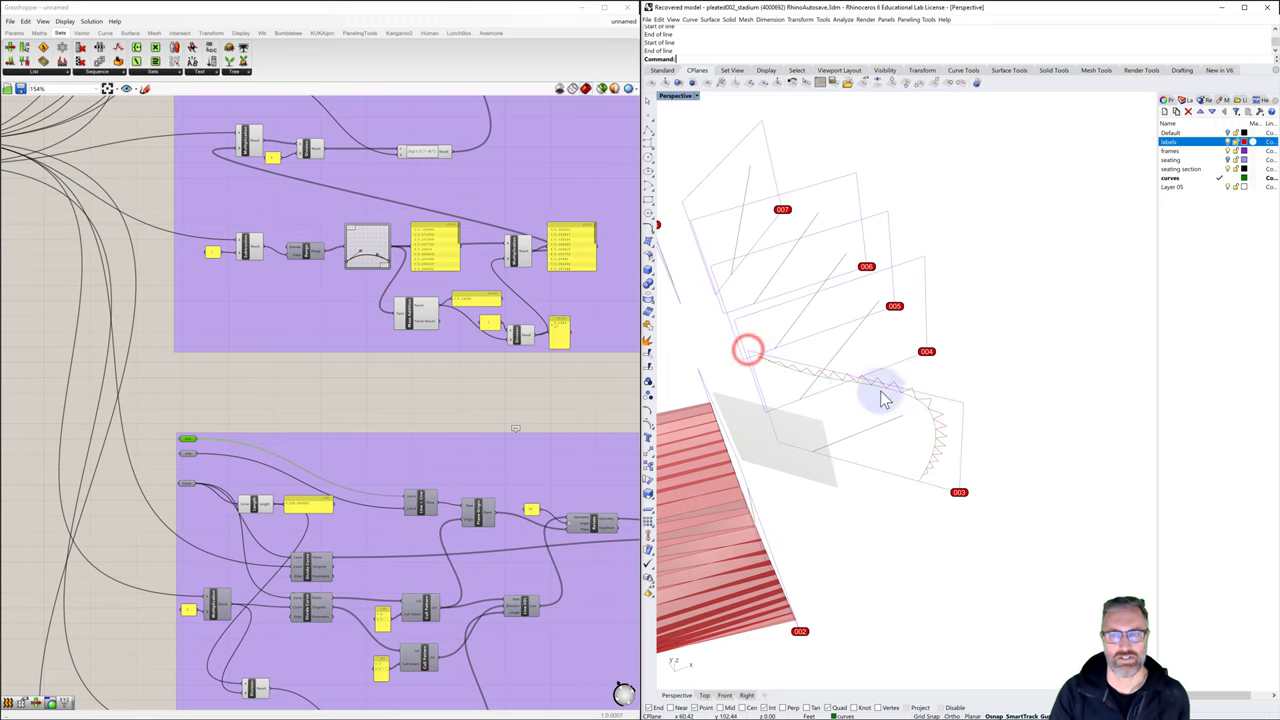
pyautogui.moveTo(880, 391)
pyautogui.mouseDown(button='right')
pyautogui.moveTo(877, 380)
pyautogui.moveTo(882, 395)
pyautogui.mouseUp(button='right')
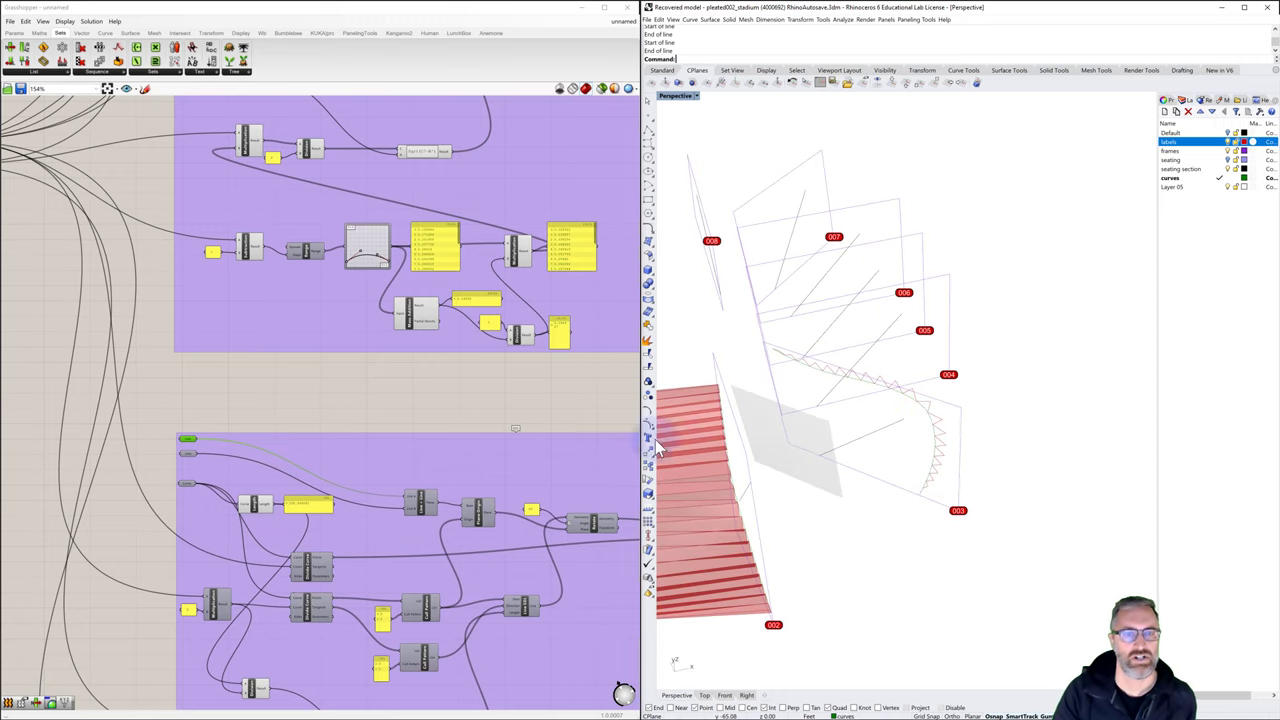
pyautogui.rightClick(523, 414)
pyautogui.scroll(-3, 523, 414)
pyautogui.moveTo(496, 416); pyautogui.dragTo(343, 391, button='right')
# Wire the third group's output into the Merge component, extending the surface across frames 002–004
pyautogui.scroll(3, 446, 410)
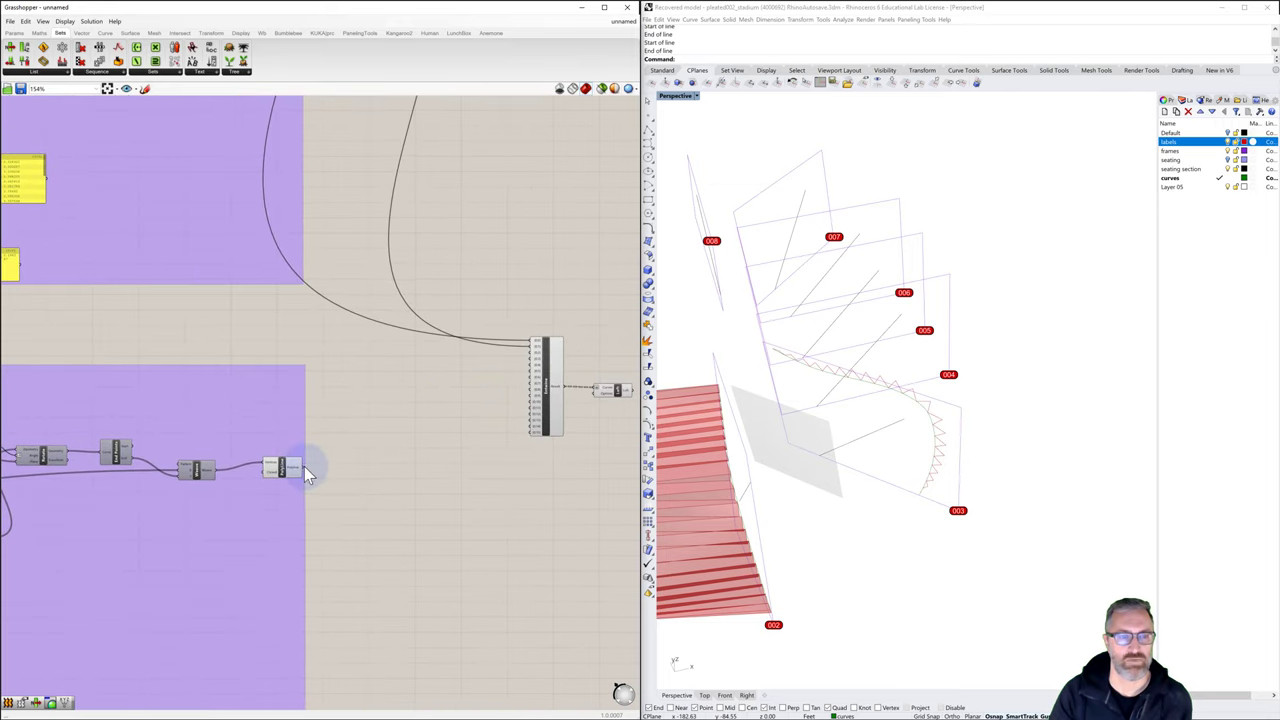
pyautogui.moveTo(304, 466); pyautogui.dragTo(533, 362)
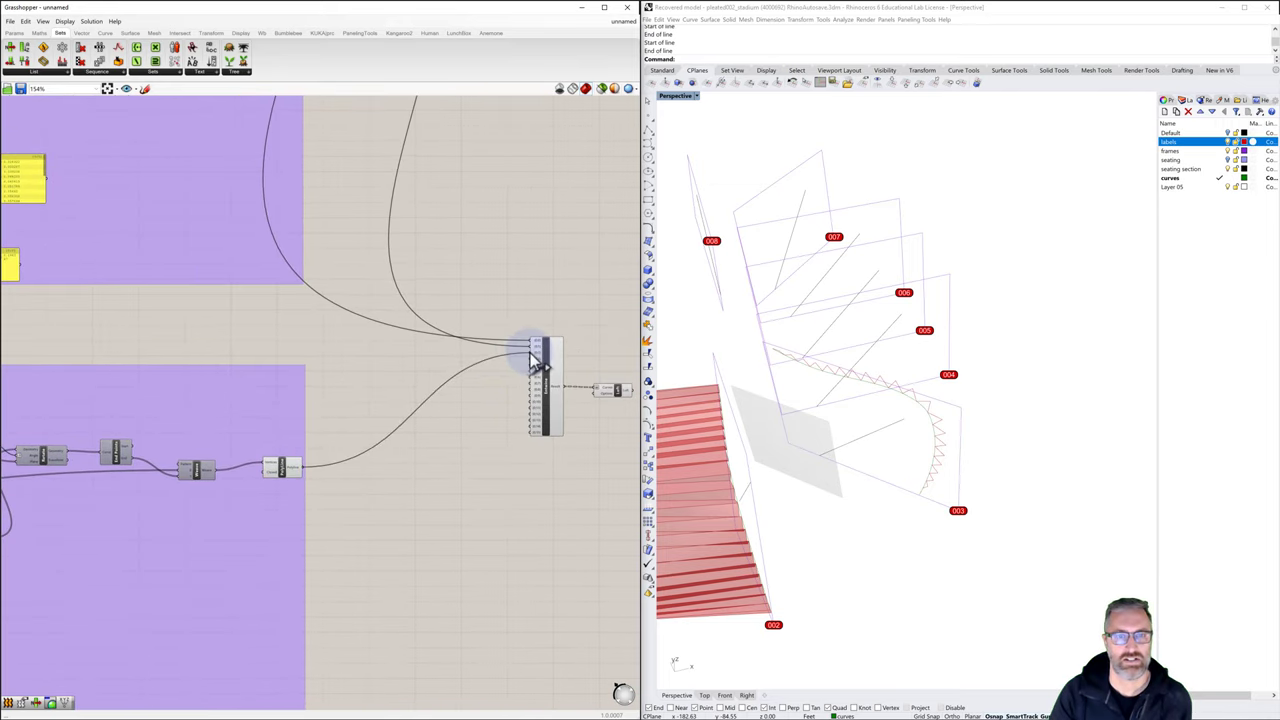
pyautogui.scroll(-2, 873, 467)
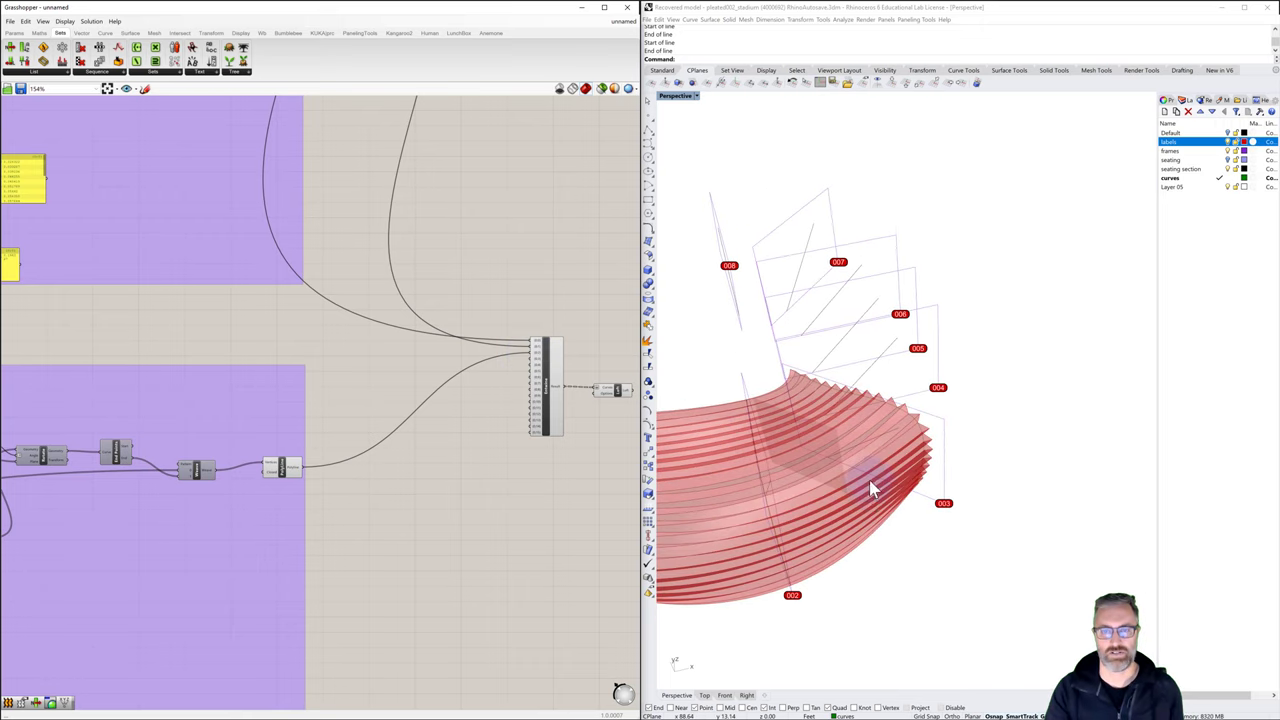
pyautogui.moveTo(860, 488)
pyautogui.mouseDown(button='right')
pyautogui.moveTo(971, 451)
pyautogui.moveTo(914, 434)
pyautogui.moveTo(920, 449)
pyautogui.moveTo(986, 451)
pyautogui.moveTo(839, 477)
pyautogui.mouseUp(button='right')
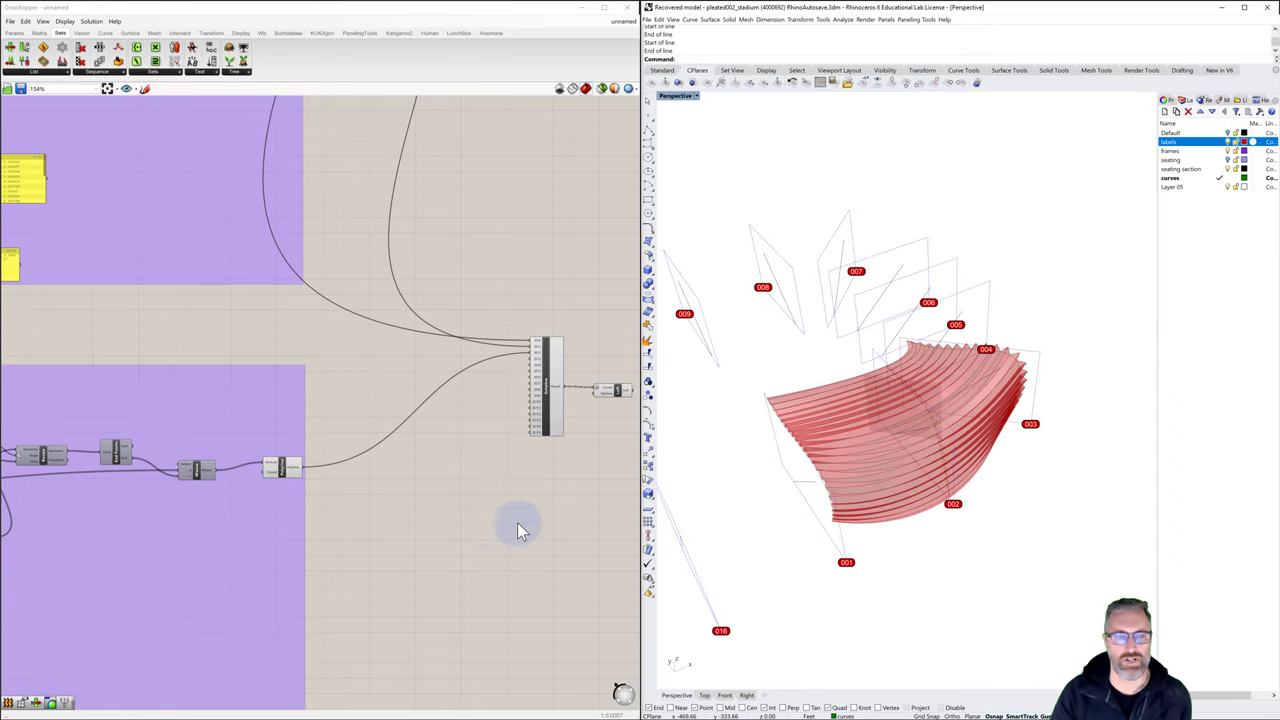
pyautogui.scroll(-5, 517, 522)
pyautogui.moveTo(400, 565); pyautogui.dragTo(467, 532, button='right')
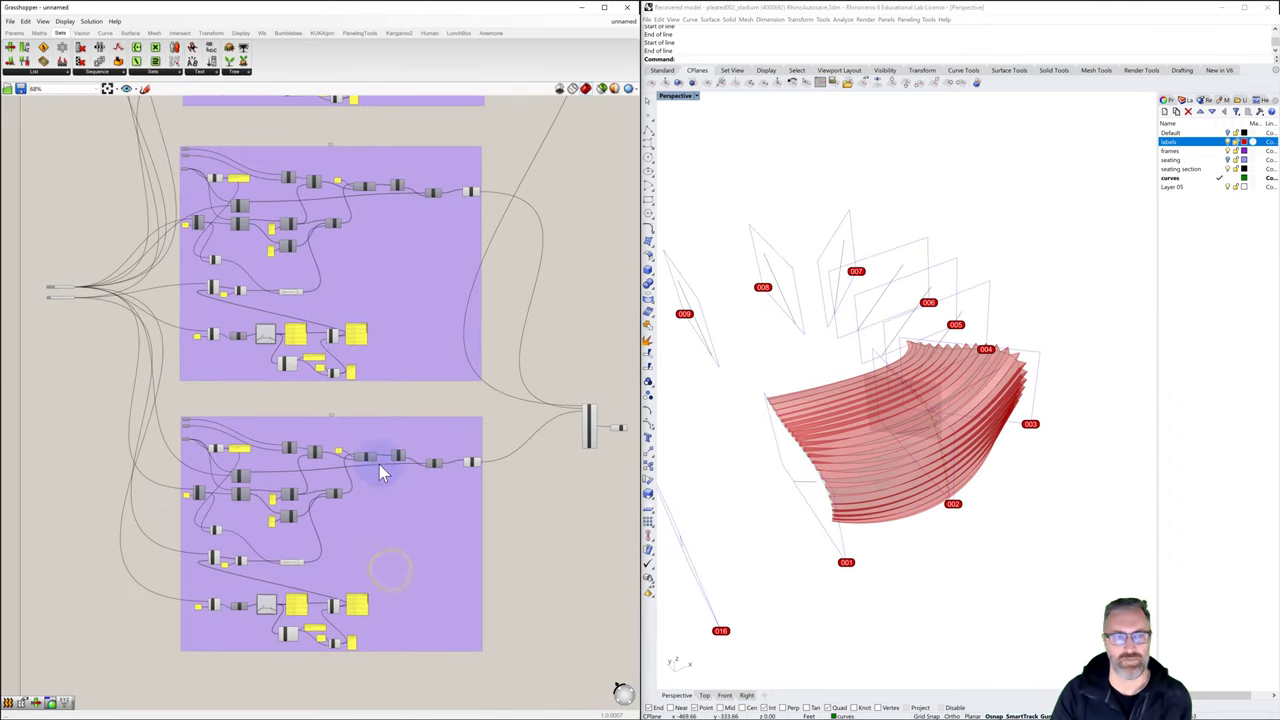
# Raise the left and right endpoints of the upper group's Graph Mapper curve
pyautogui.scroll(5, 260, 335)
pyautogui.scroll(5, 260, 335)
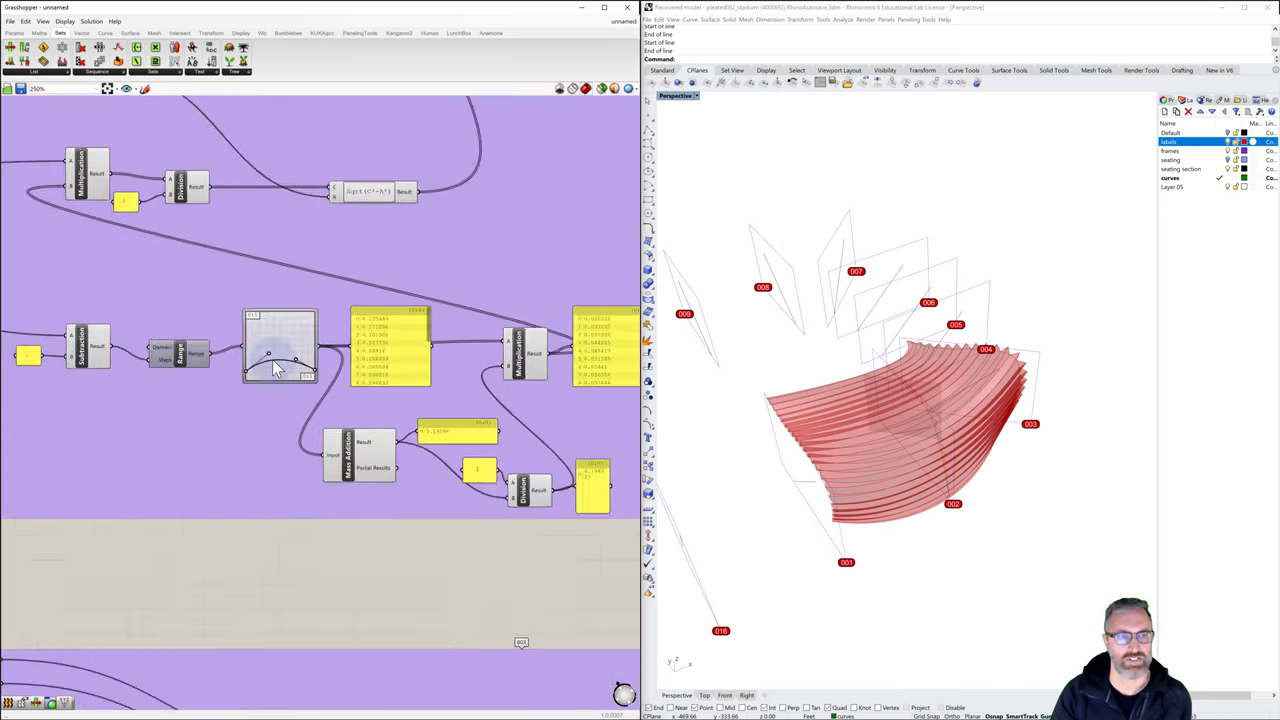
pyautogui.moveTo(222, 384); pyautogui.dragTo(221, 349)
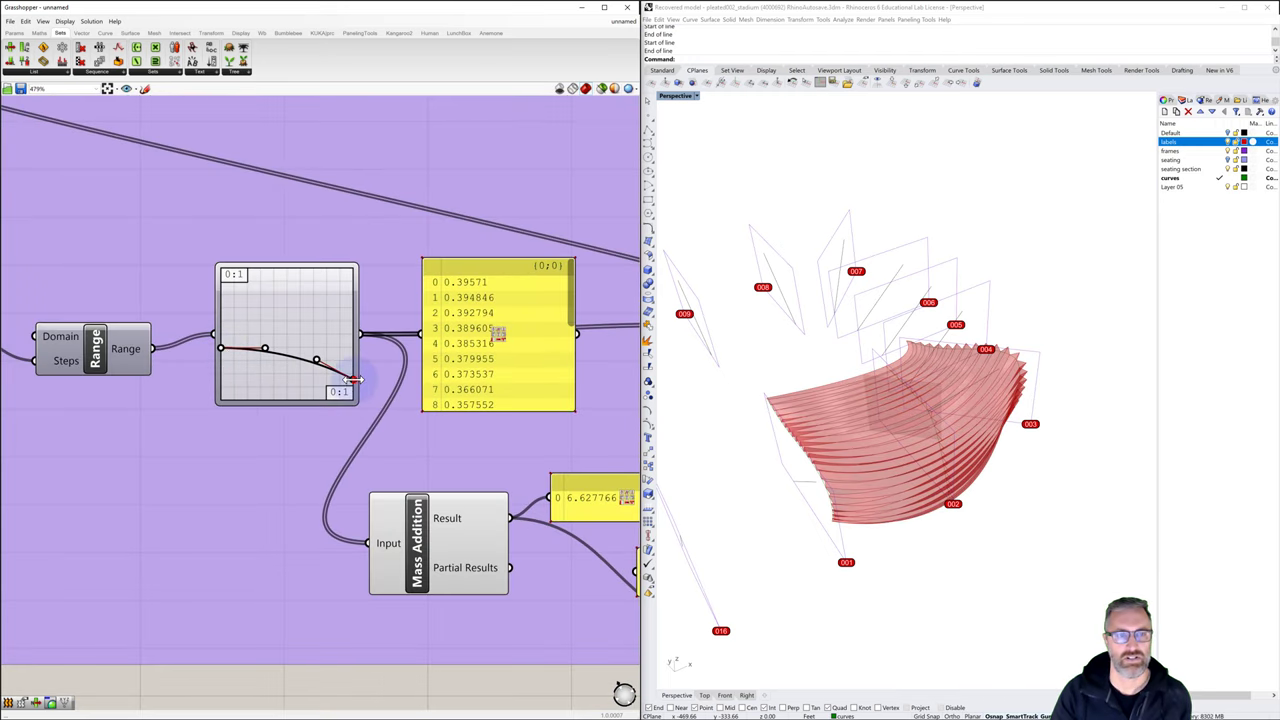
pyautogui.moveTo(352, 379); pyautogui.dragTo(318, 399)
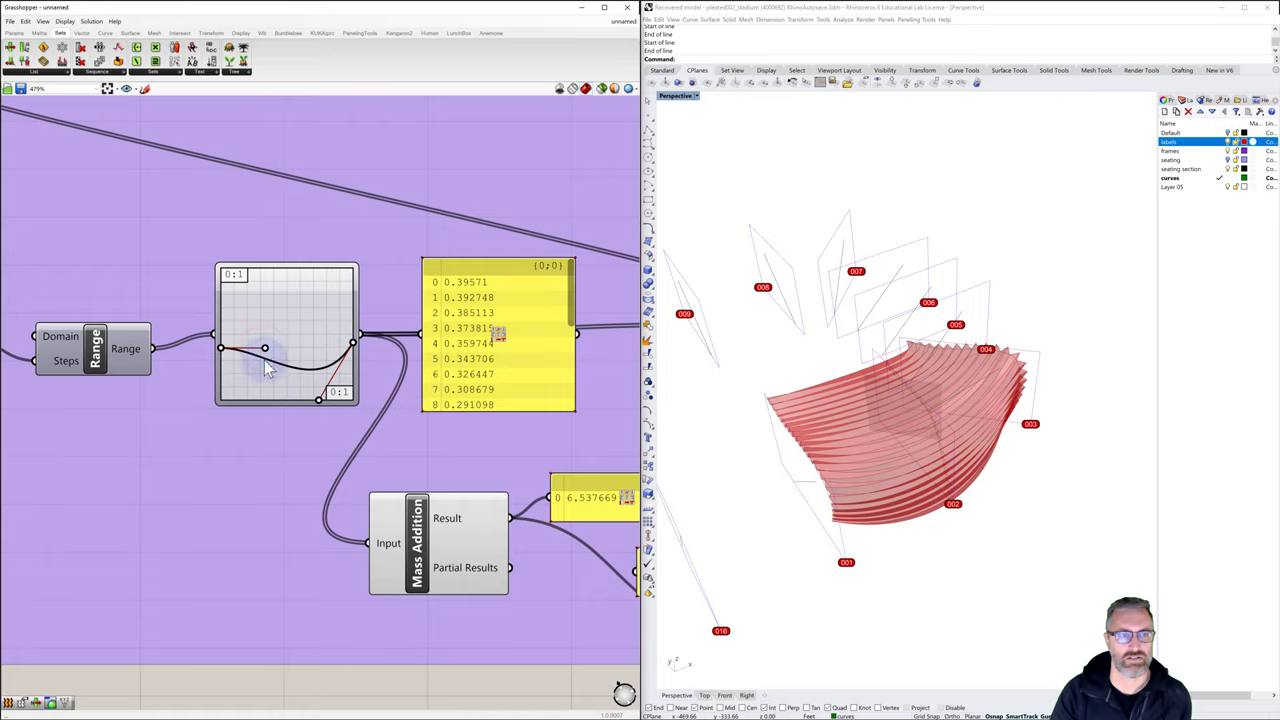
pyautogui.click(265, 349)
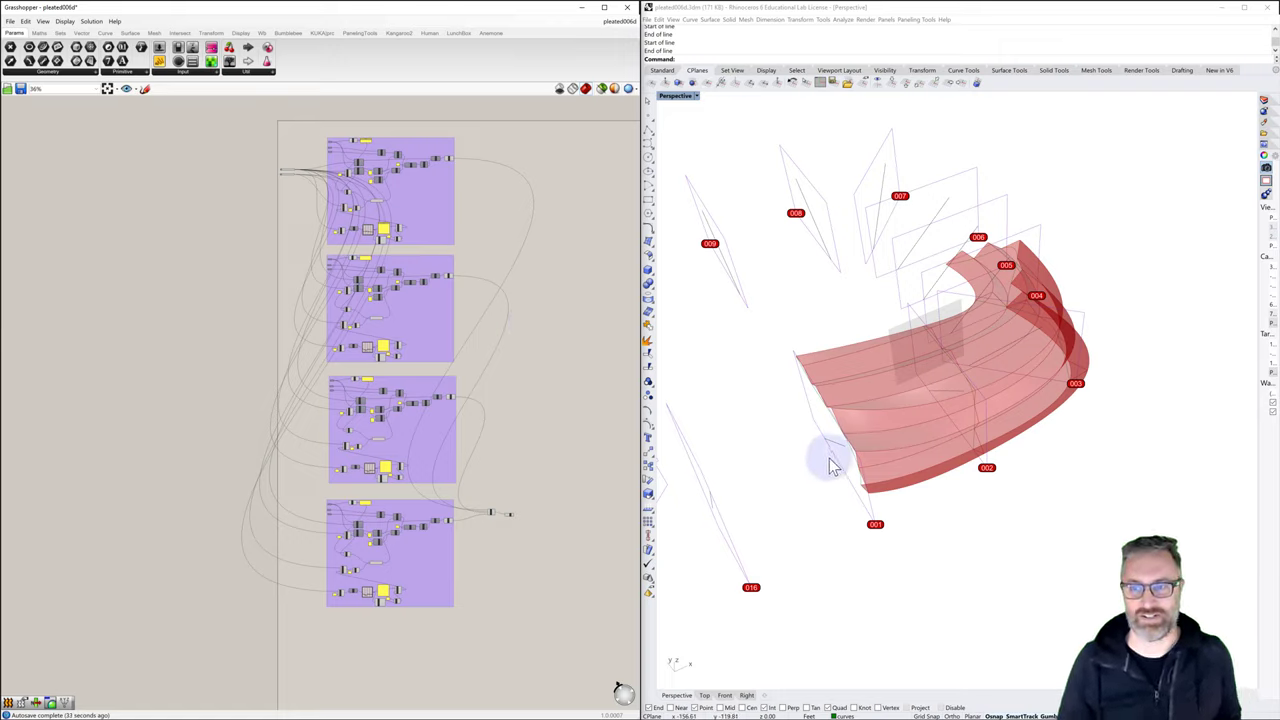
pyautogui.moveTo(829, 457); pyautogui.dragTo(790, 443, button='right')
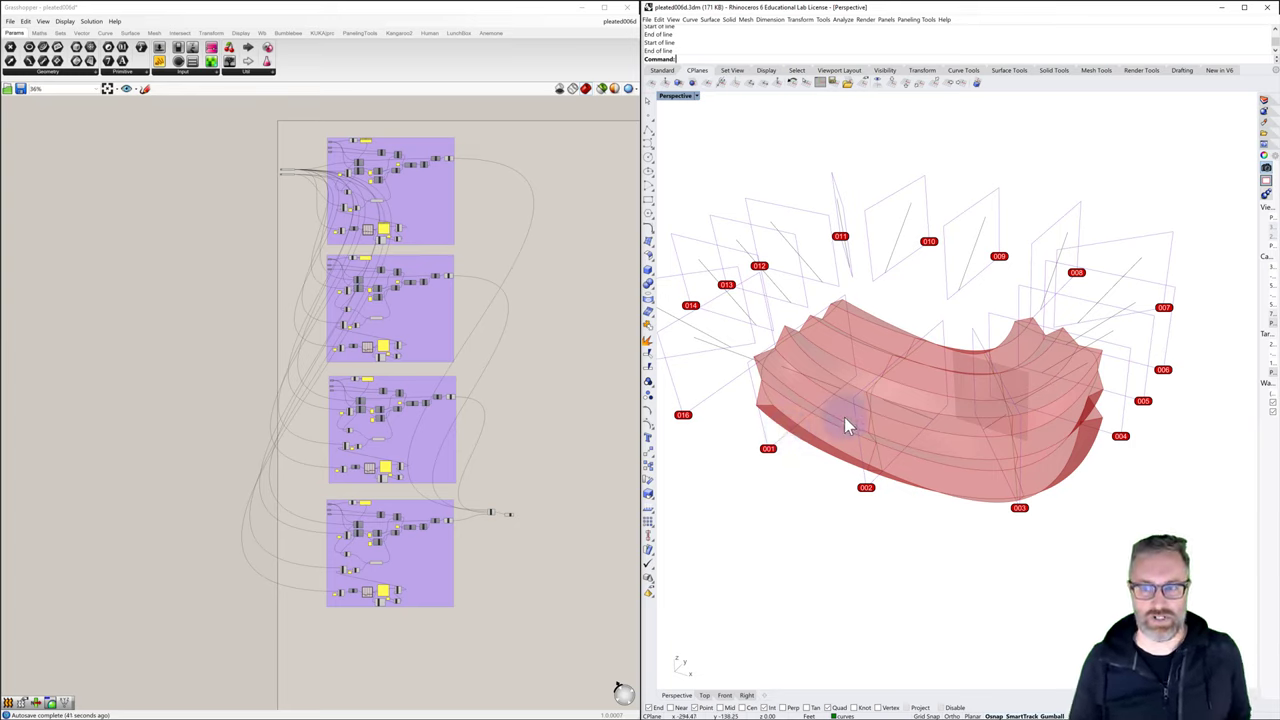
pyautogui.moveTo(911, 390); pyautogui.dragTo(926, 343, button='right')
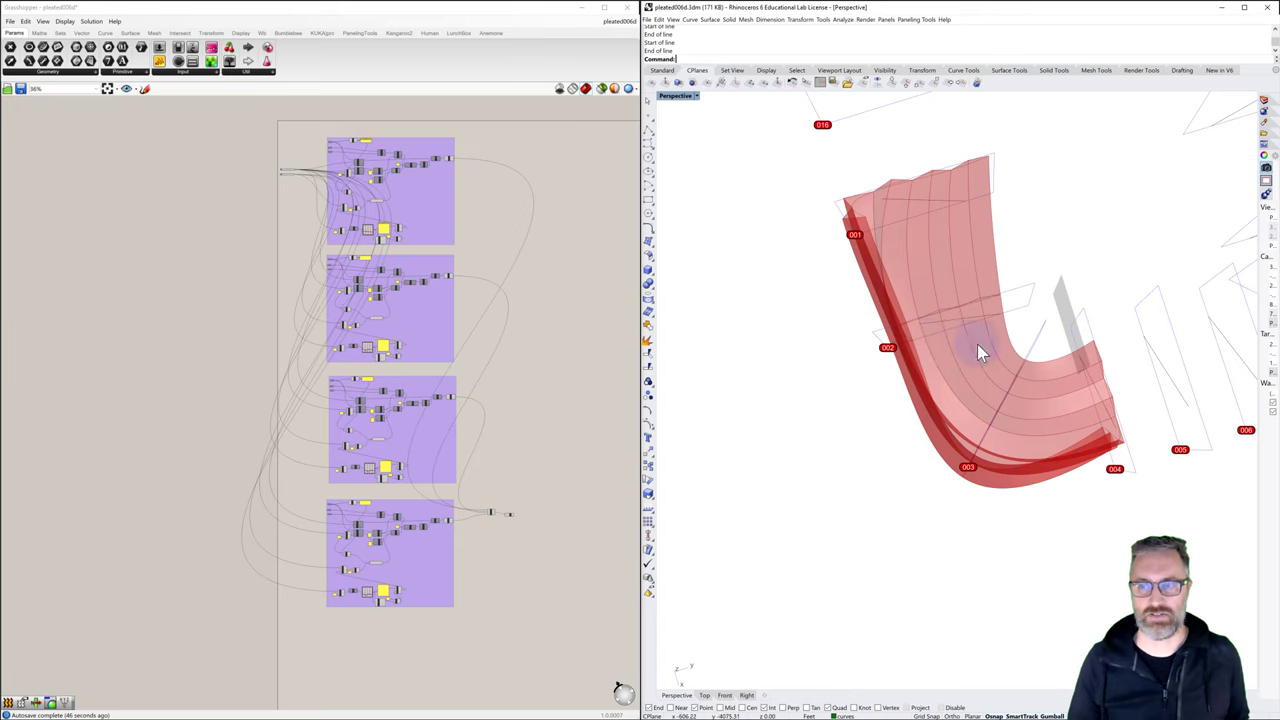
pyautogui.moveTo(1100, 434)
pyautogui.mouseDown(button='right')
pyautogui.moveTo(1123, 409)
pyautogui.moveTo(1114, 403)
pyautogui.moveTo(1110, 420)
pyautogui.mouseUp(button='right')
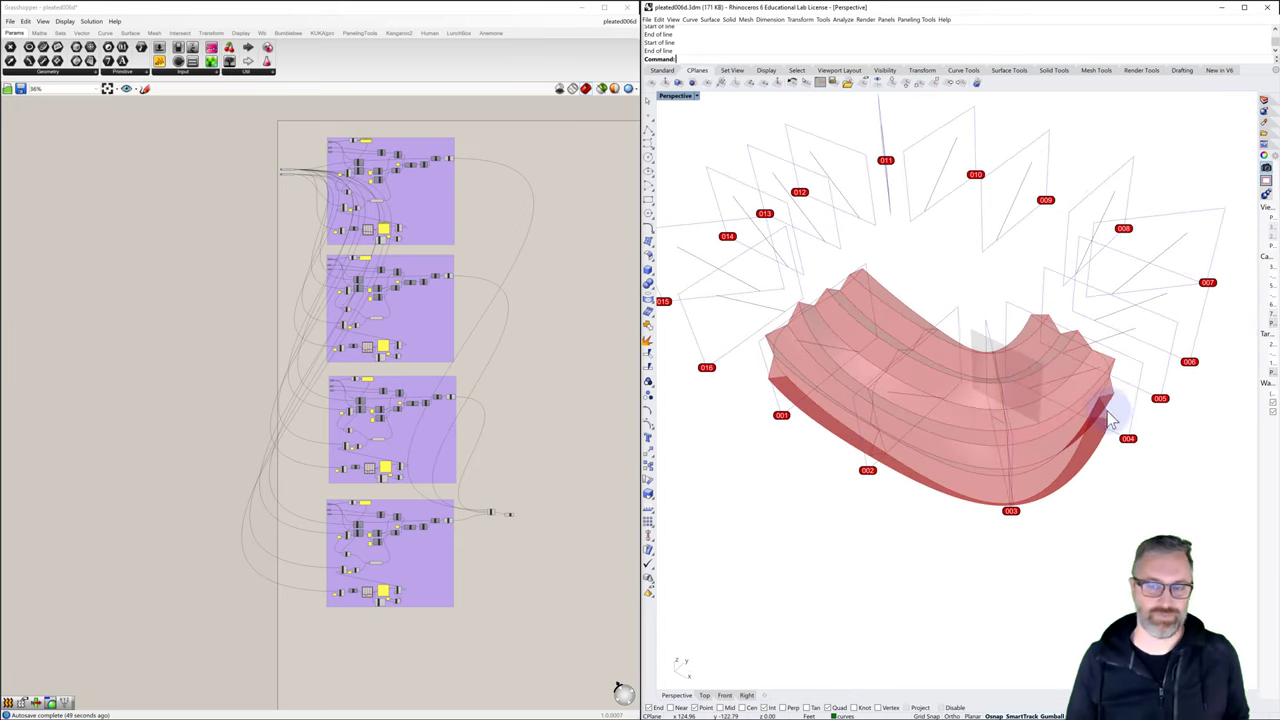
pyautogui.scroll(5, 985, 376)
pyautogui.keyDown('shift'); pyautogui.moveTo(985, 383); pyautogui.dragTo(1017, 396, button='right'); pyautogui.keyUp('shift')
pyautogui.moveTo(1015, 397); pyautogui.dragTo(991, 391, button='right')
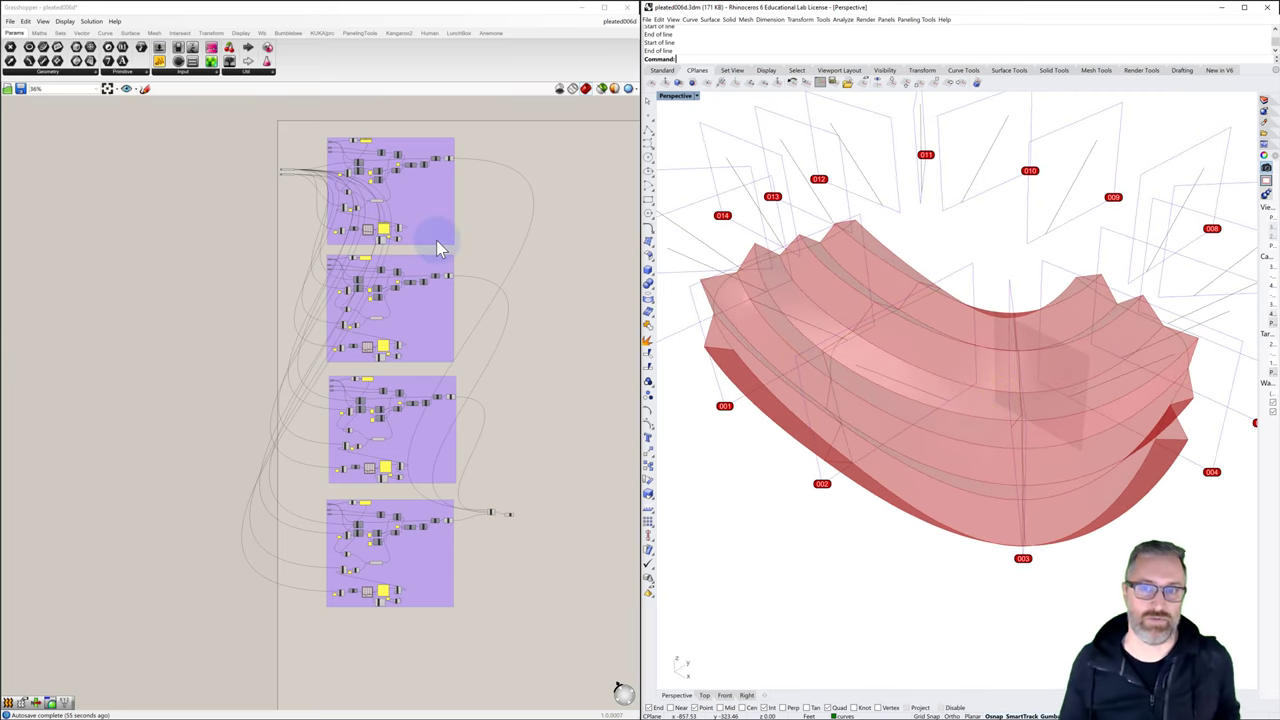
pyautogui.scroll(2, 307, 168)
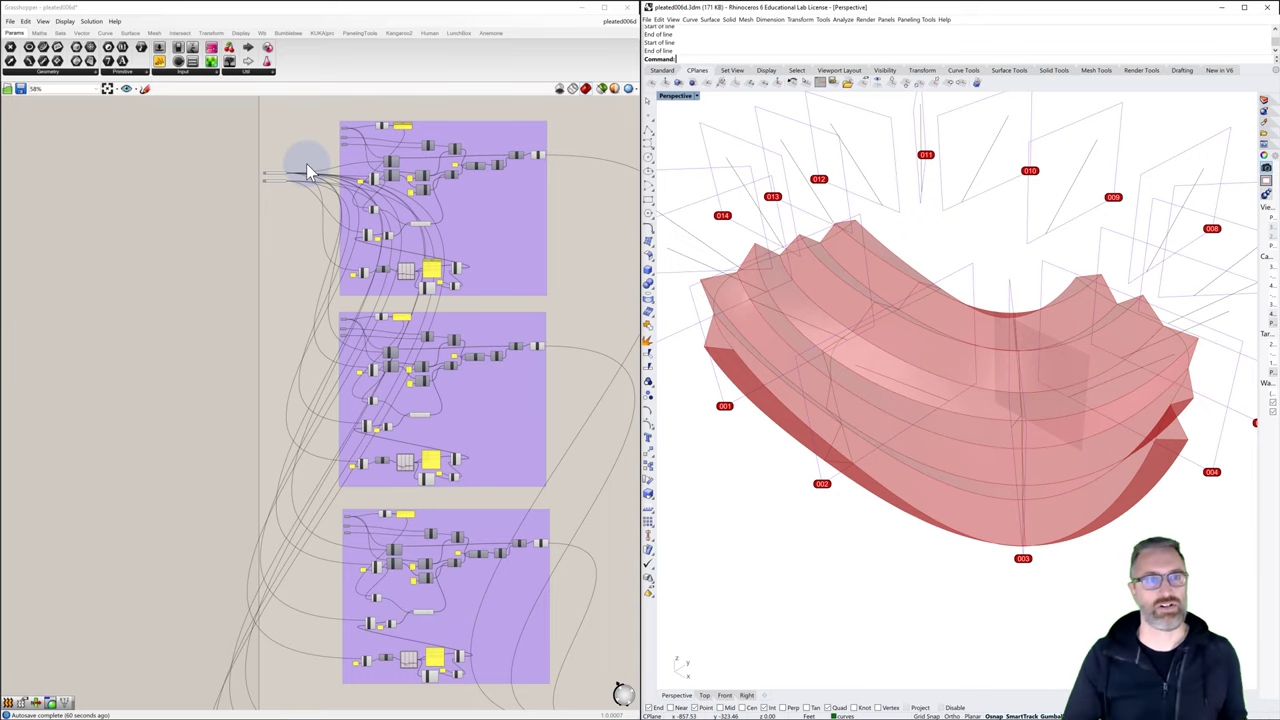
# Set the D slider to 42 and the LZ slider to 331 for denser, thinner pleats
pyautogui.scroll(7, 300, 168)
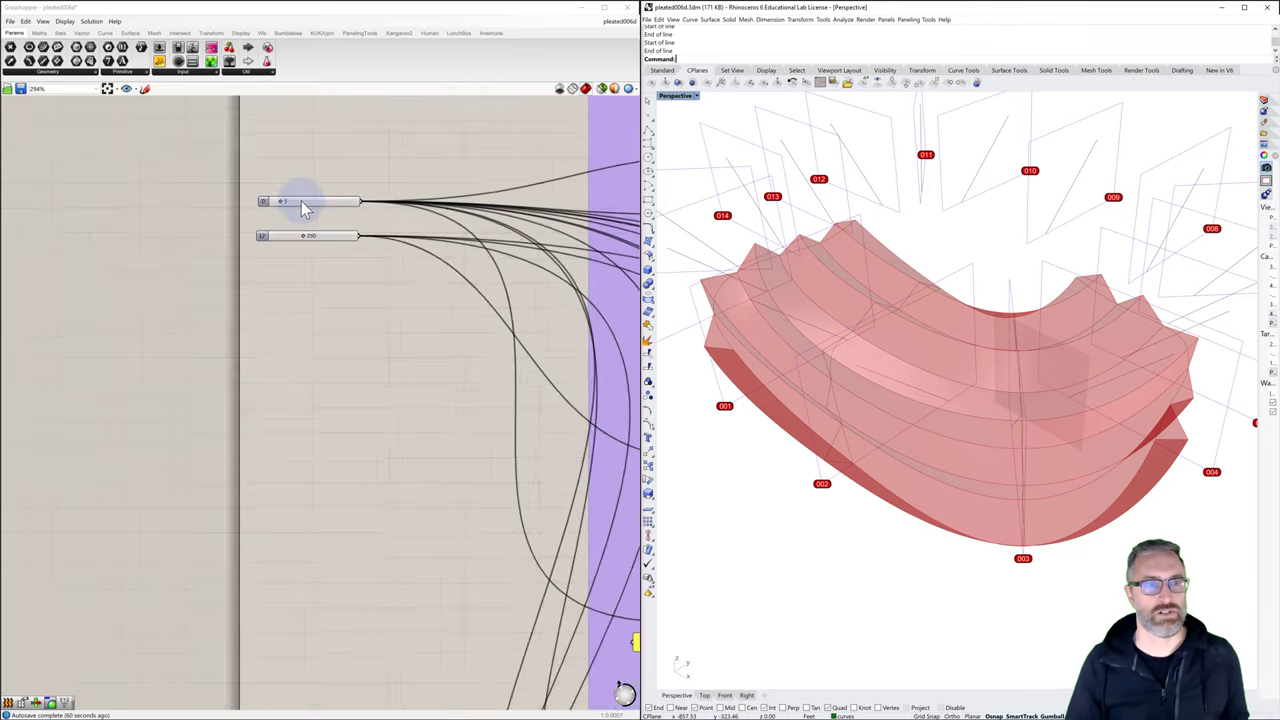
pyautogui.scroll(-3, 302, 212)
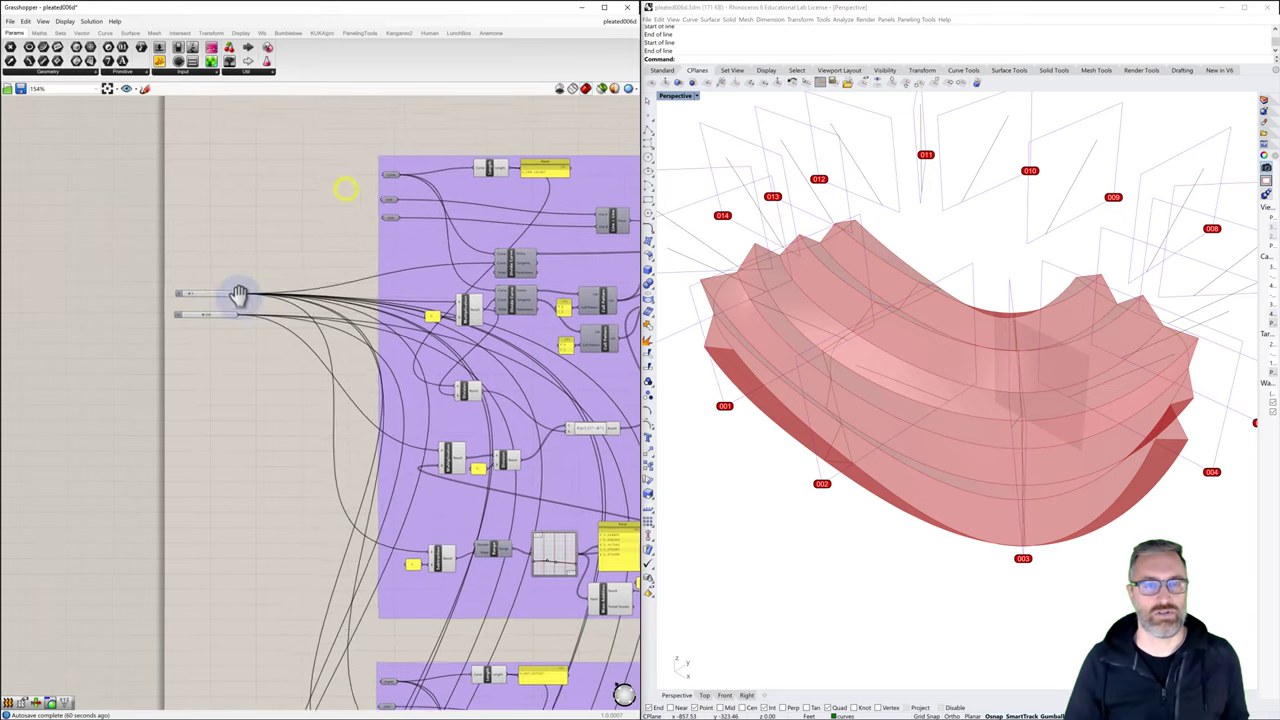
pyautogui.moveTo(238, 294); pyautogui.dragTo(230, 318, button='right')
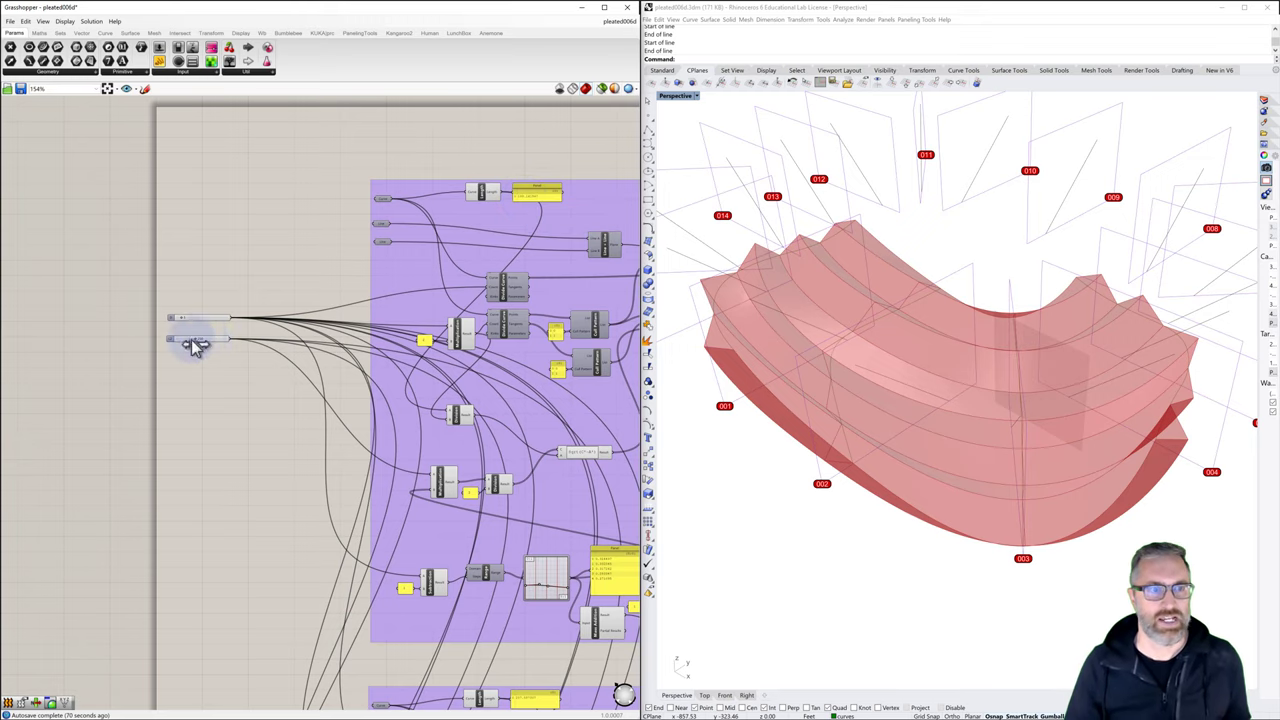
pyautogui.scroll(4, 205, 340)
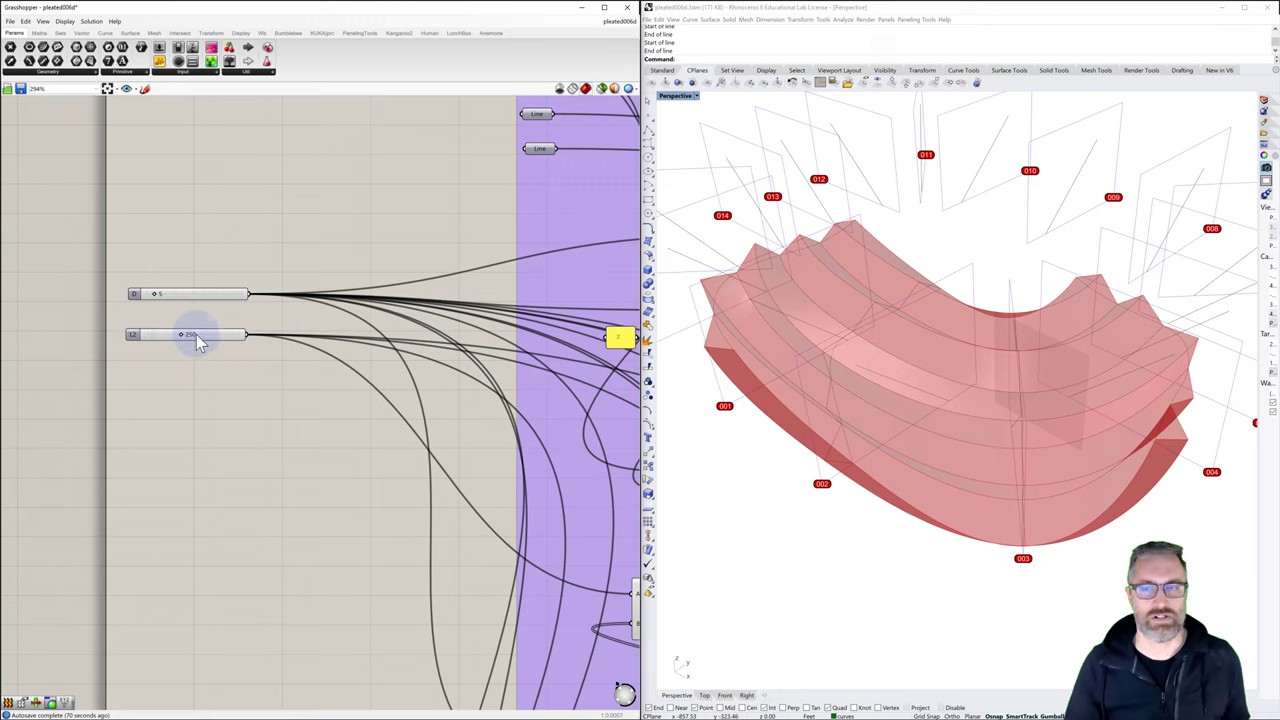
pyautogui.moveTo(155, 298); pyautogui.dragTo(229, 294)
pyautogui.moveTo(187, 337)
pyautogui.mouseDown()
pyautogui.moveTo(269, 326)
pyautogui.moveTo(148, 350)
pyautogui.moveTo(200, 347)
pyautogui.mouseUp()
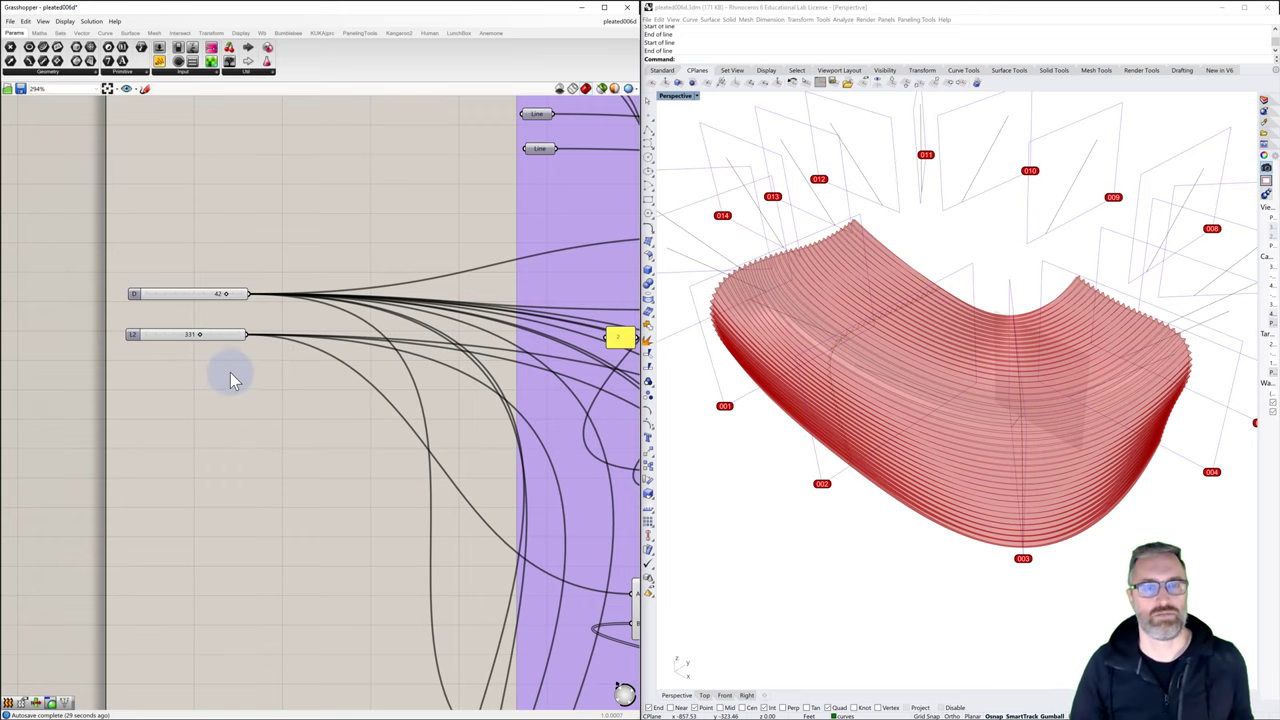
pyautogui.scroll(-4, 230, 372)
pyautogui.moveTo(278, 430); pyautogui.dragTo(246, 310, button='right')
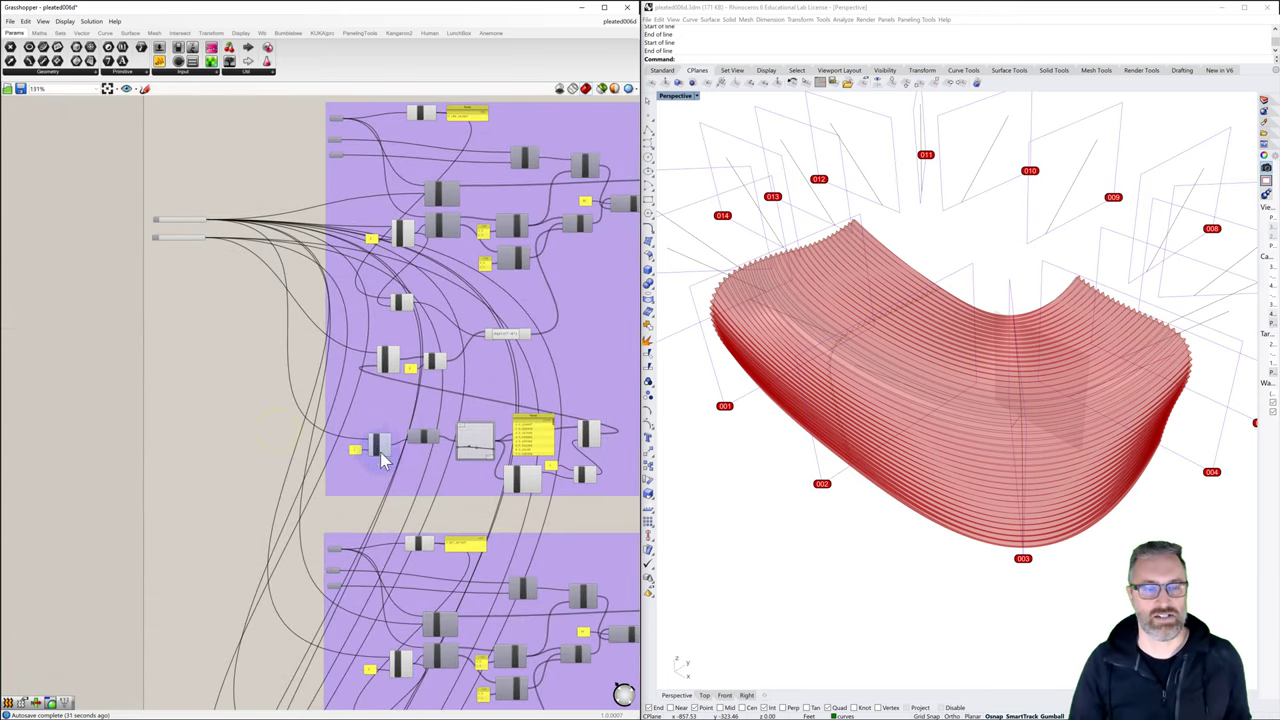
pyautogui.moveTo(461, 439); pyautogui.dragTo(351, 285, button='right')
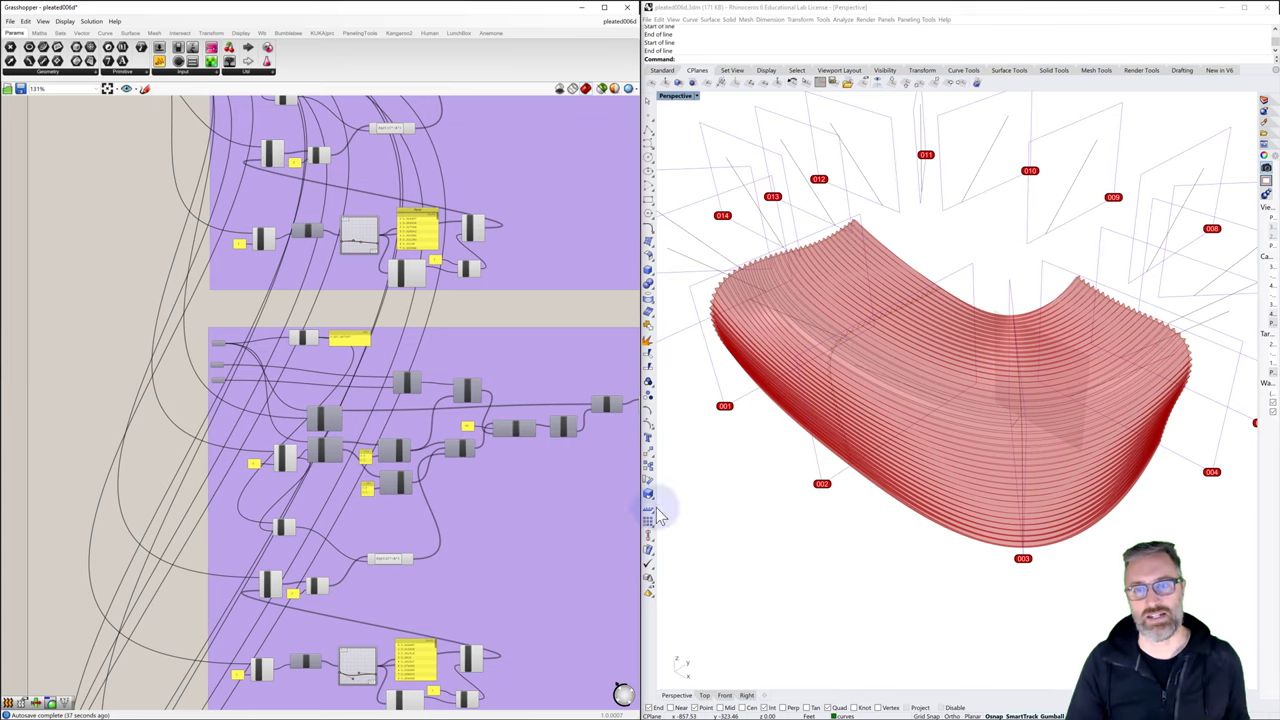
pyautogui.moveTo(714, 488); pyautogui.dragTo(893, 475, button='right')
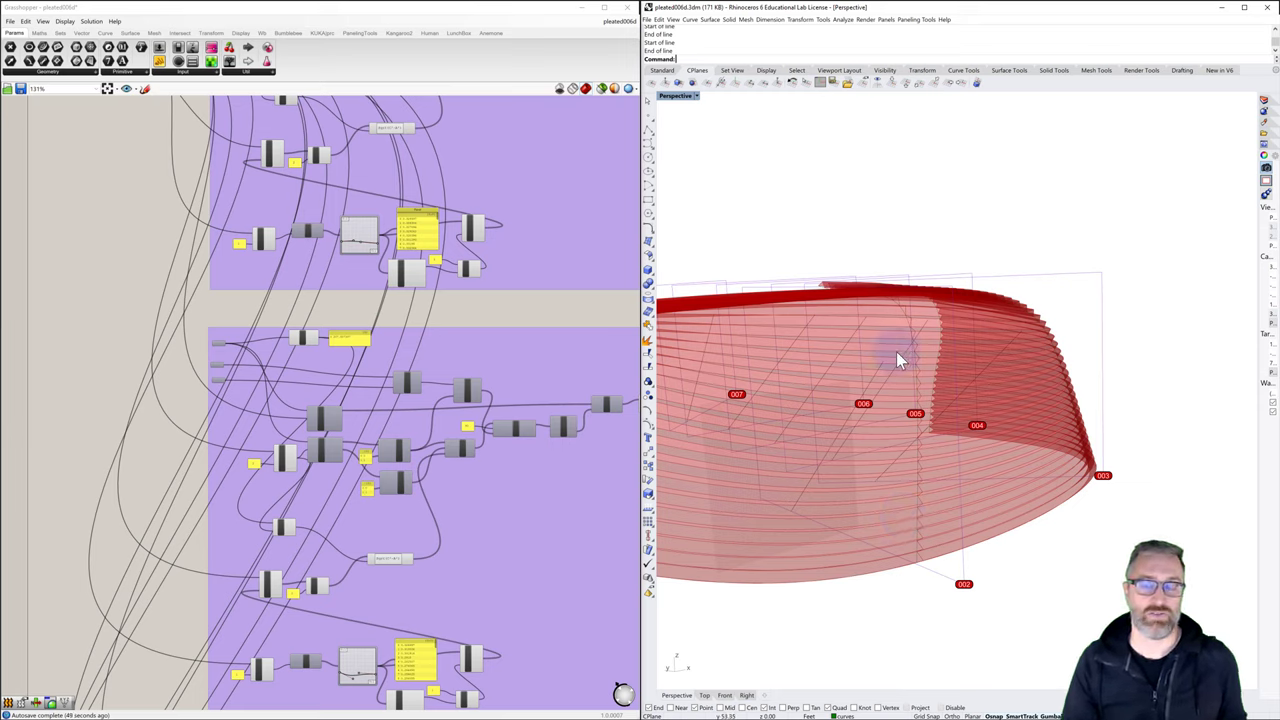
pyautogui.moveTo(897, 424); pyautogui.dragTo(1035, 343, button='right')
pyautogui.scroll(-4, 1043, 402)
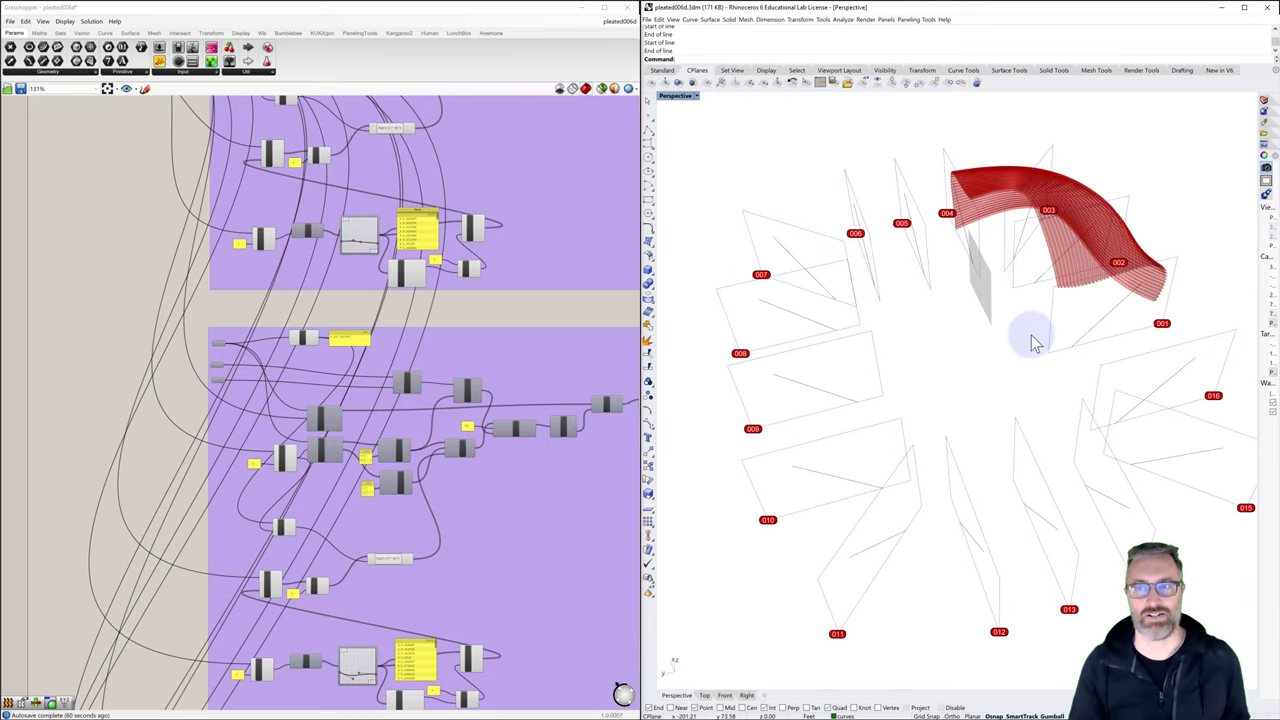
pyautogui.moveTo(1023, 334); pyautogui.dragTo(1063, 343, button='right')
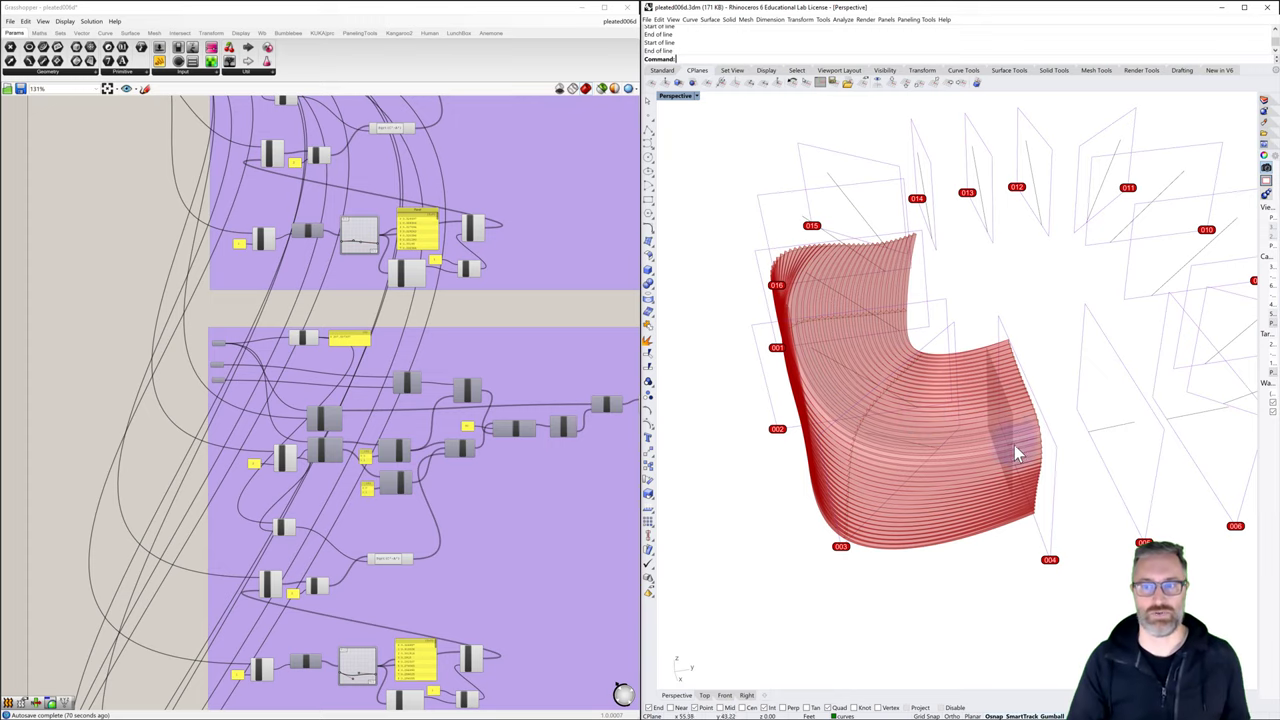
pyautogui.moveTo(1000, 486); pyautogui.dragTo(972, 477, button='right')
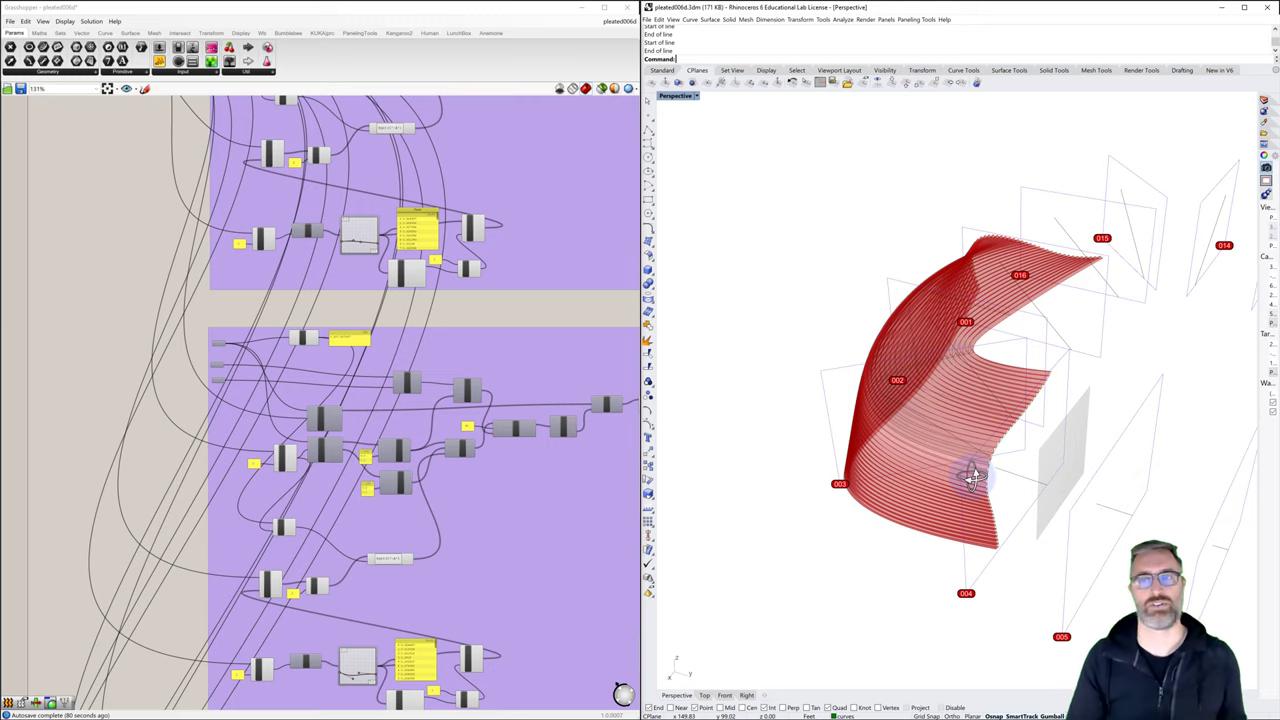
pyautogui.moveTo(972, 477)
pyautogui.mouseDown(button='right')
pyautogui.moveTo(951, 457)
pyautogui.moveTo(940, 465)
pyautogui.moveTo(978, 477)
pyautogui.mouseUp(button='right')
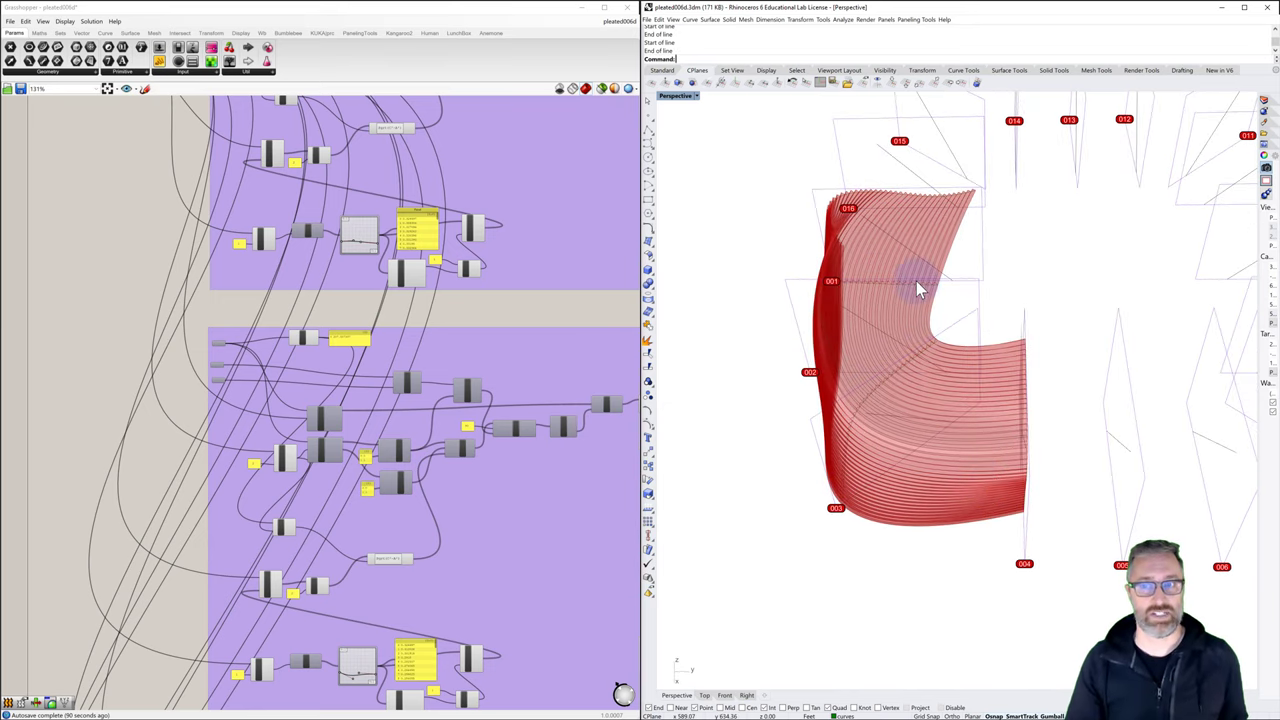
pyautogui.scroll(5, 918, 283)
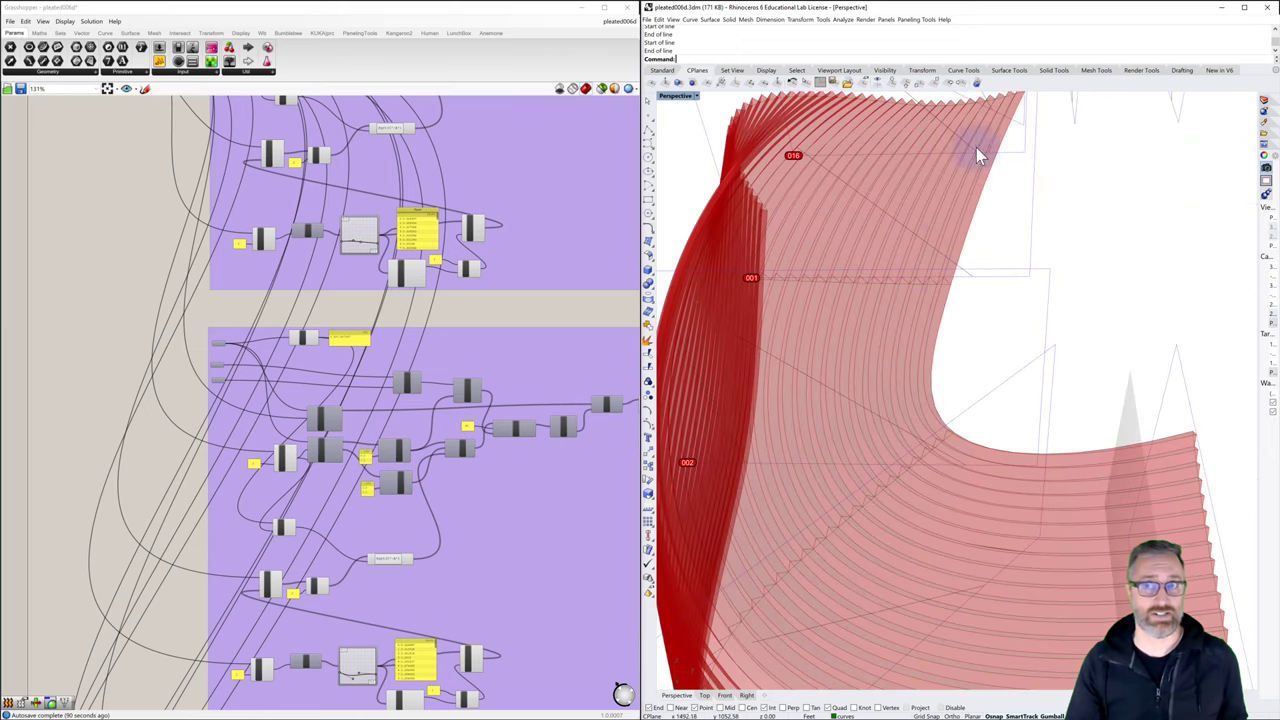
pyautogui.scroll(-4, 997, 110)
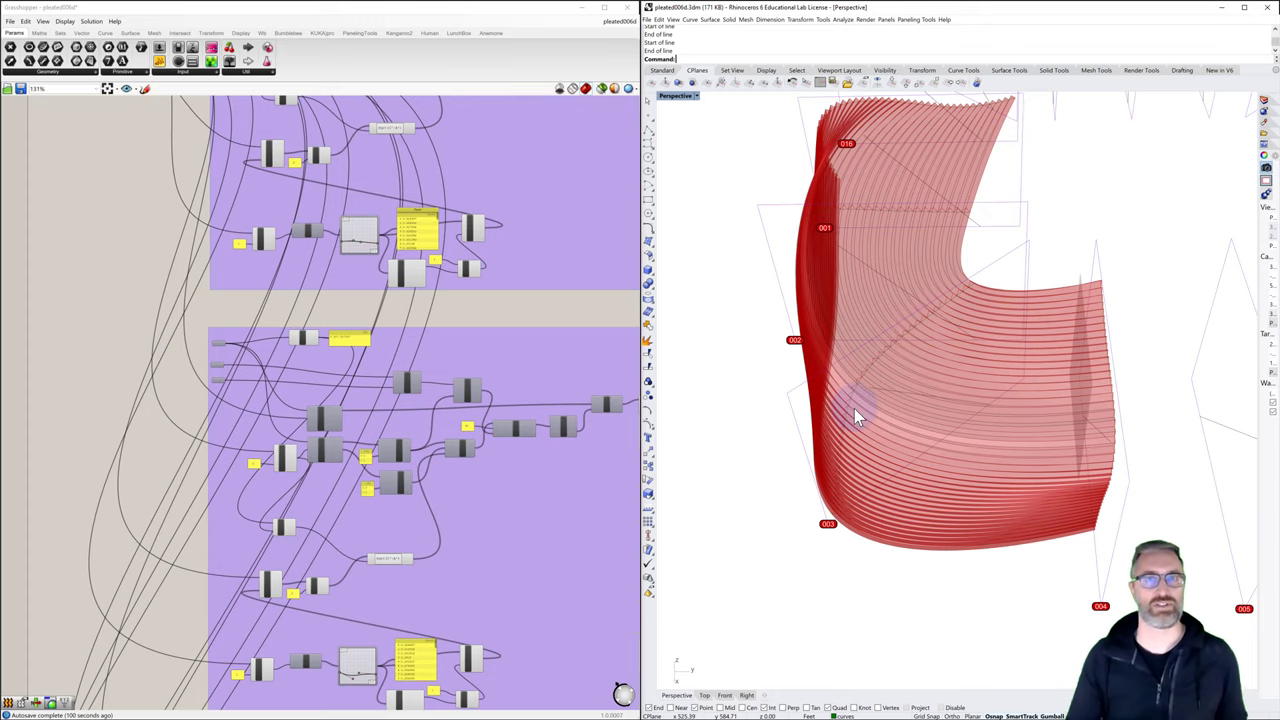
pyautogui.moveTo(823, 428); pyautogui.dragTo(1073, 418, button='right')
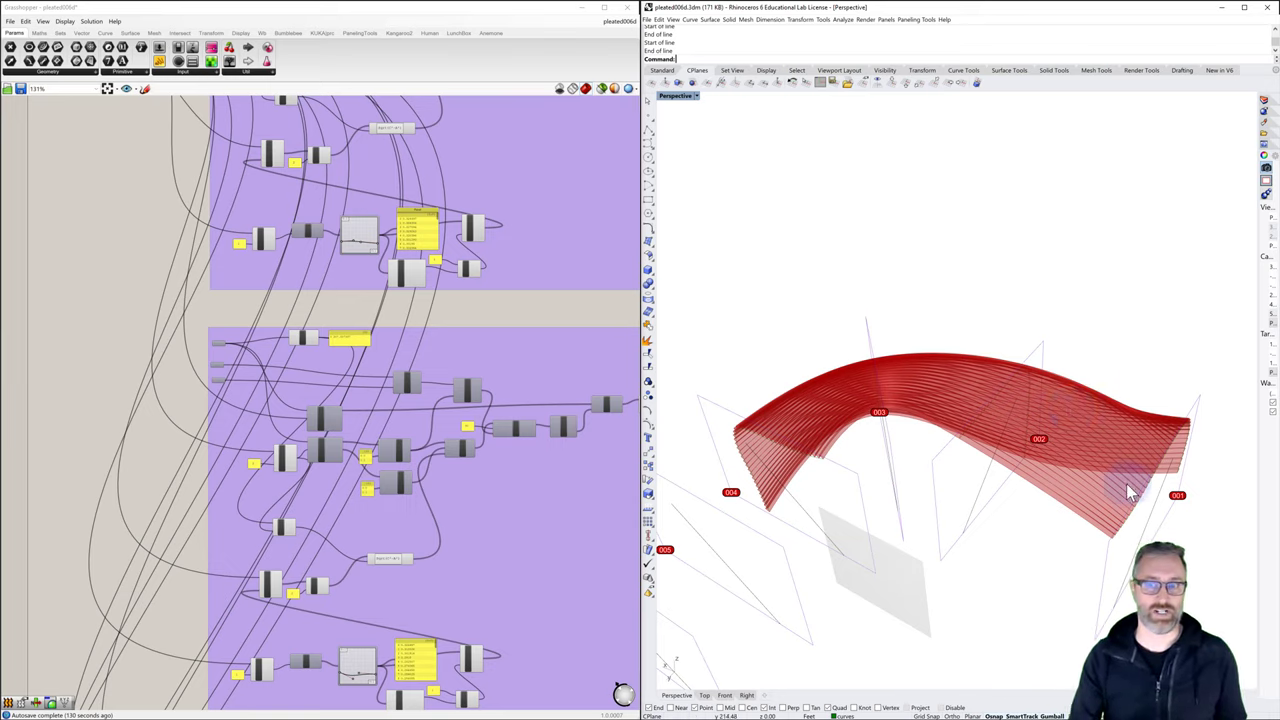
pyautogui.moveTo(1128, 486); pyautogui.dragTo(980, 440, button='right')
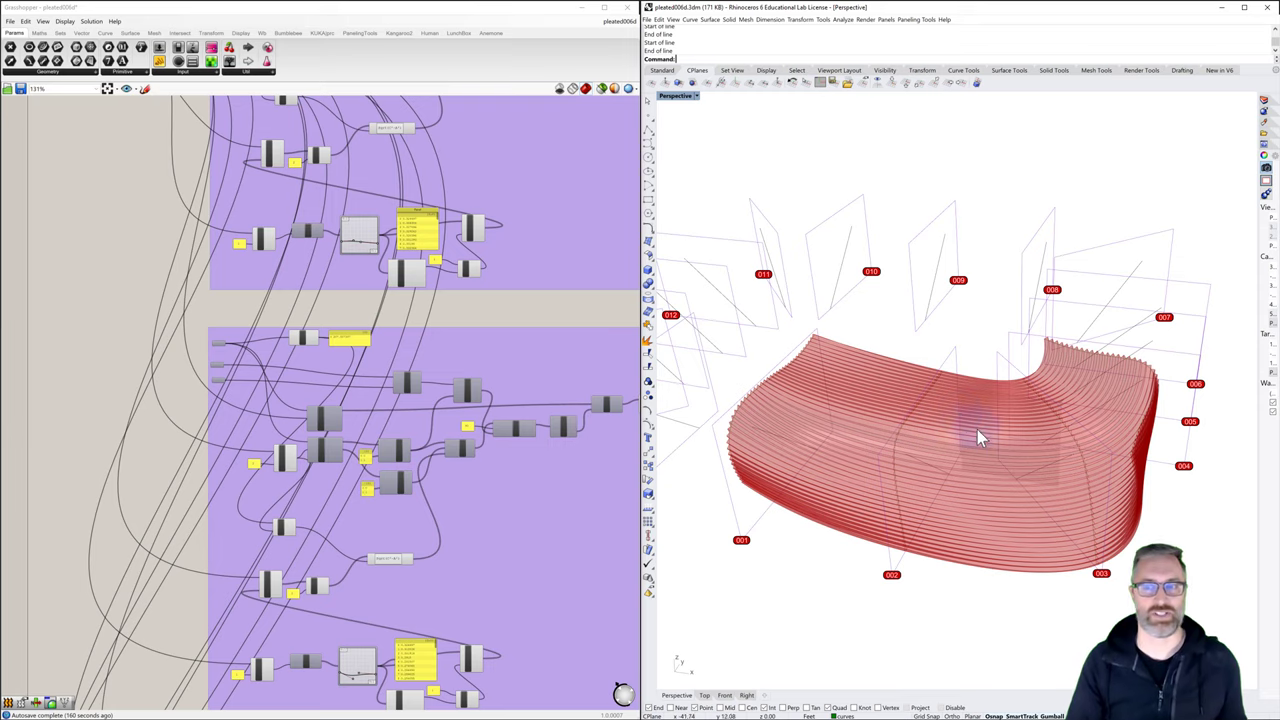
pyautogui.moveTo(1006, 474); pyautogui.dragTo(873, 405, button='right')
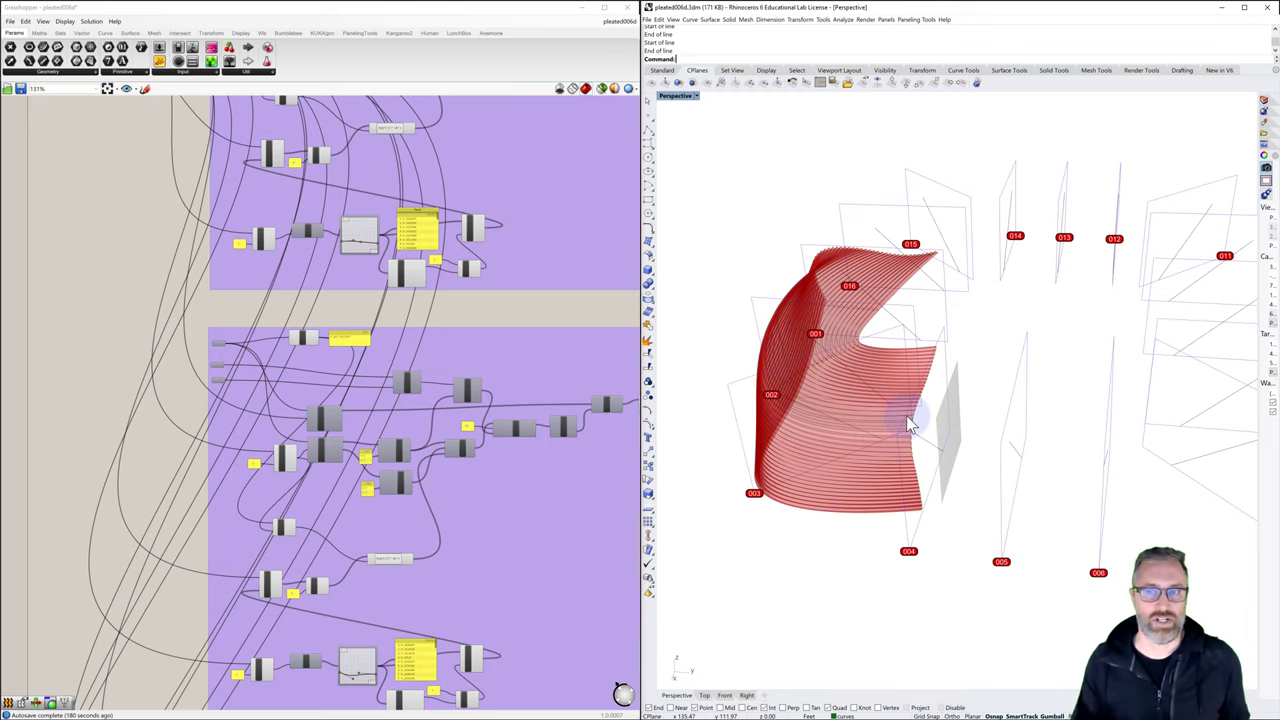
pyautogui.moveTo(908, 423); pyautogui.dragTo(1114, 430, button='right')
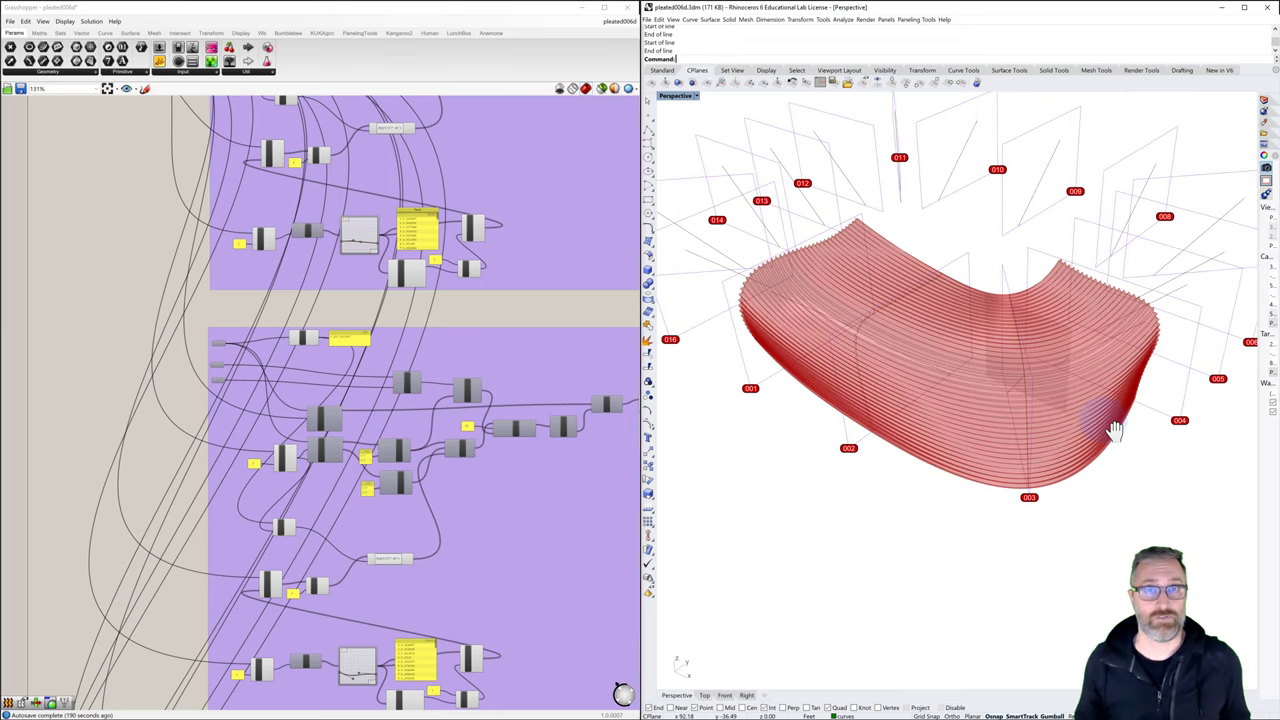